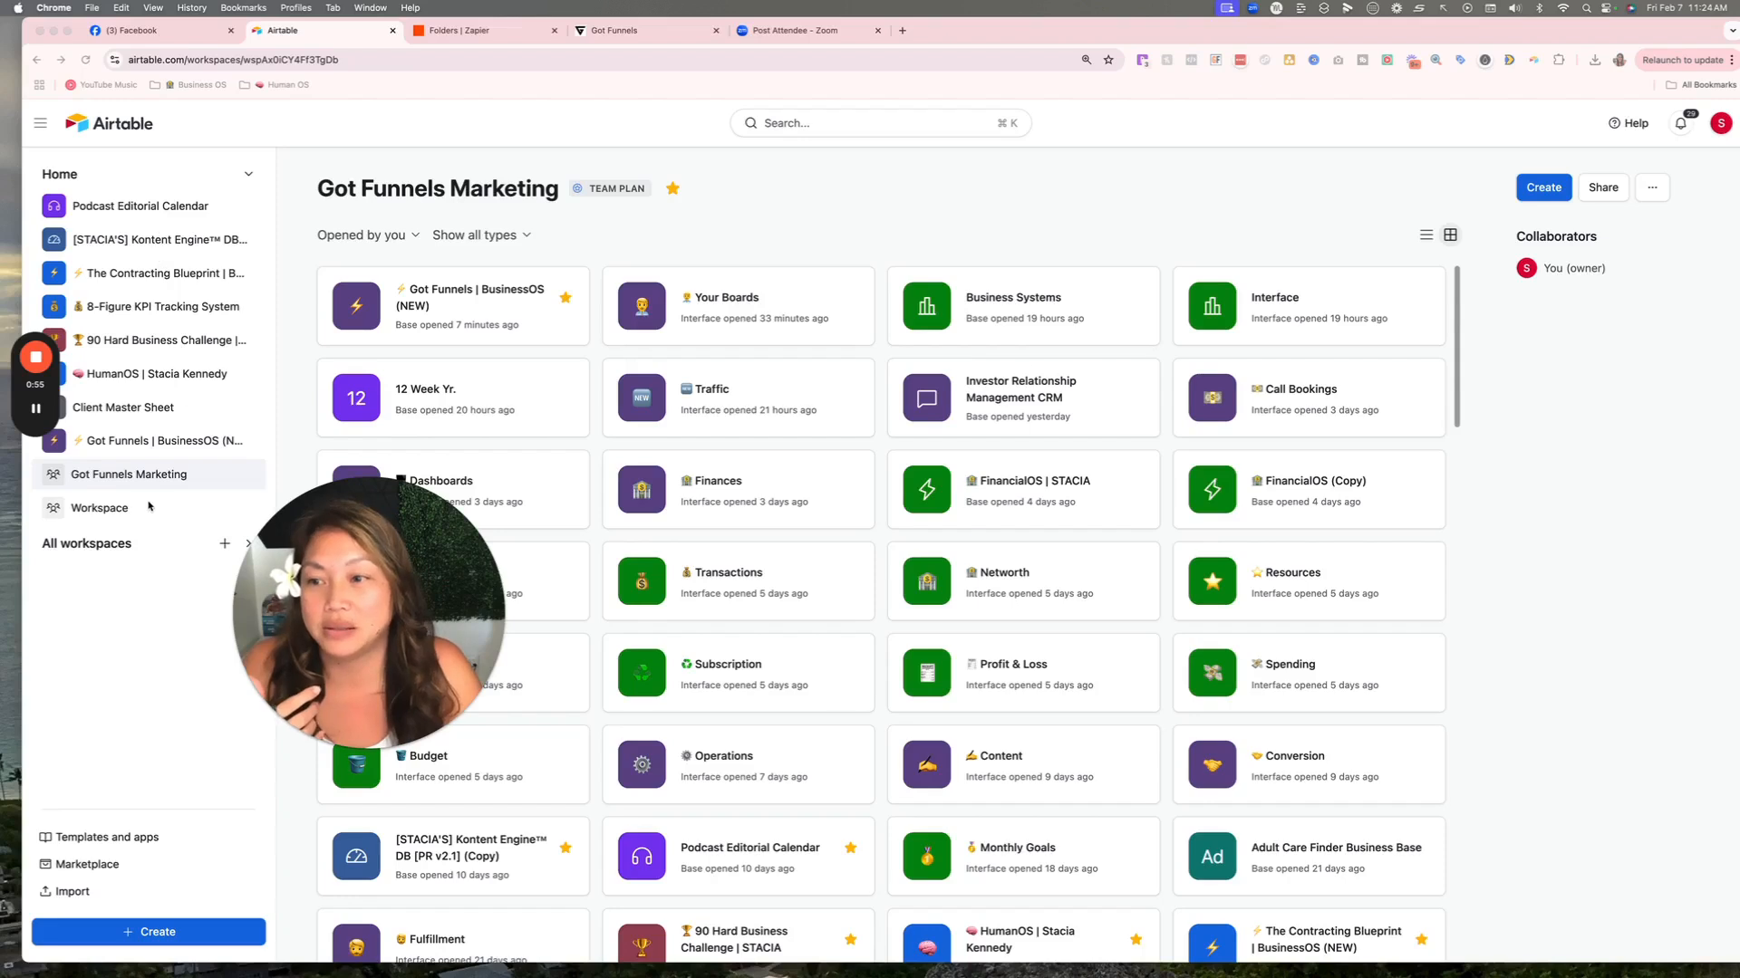
Go to the Workspace workspace and start creating a new base.
left_click(96, 509)
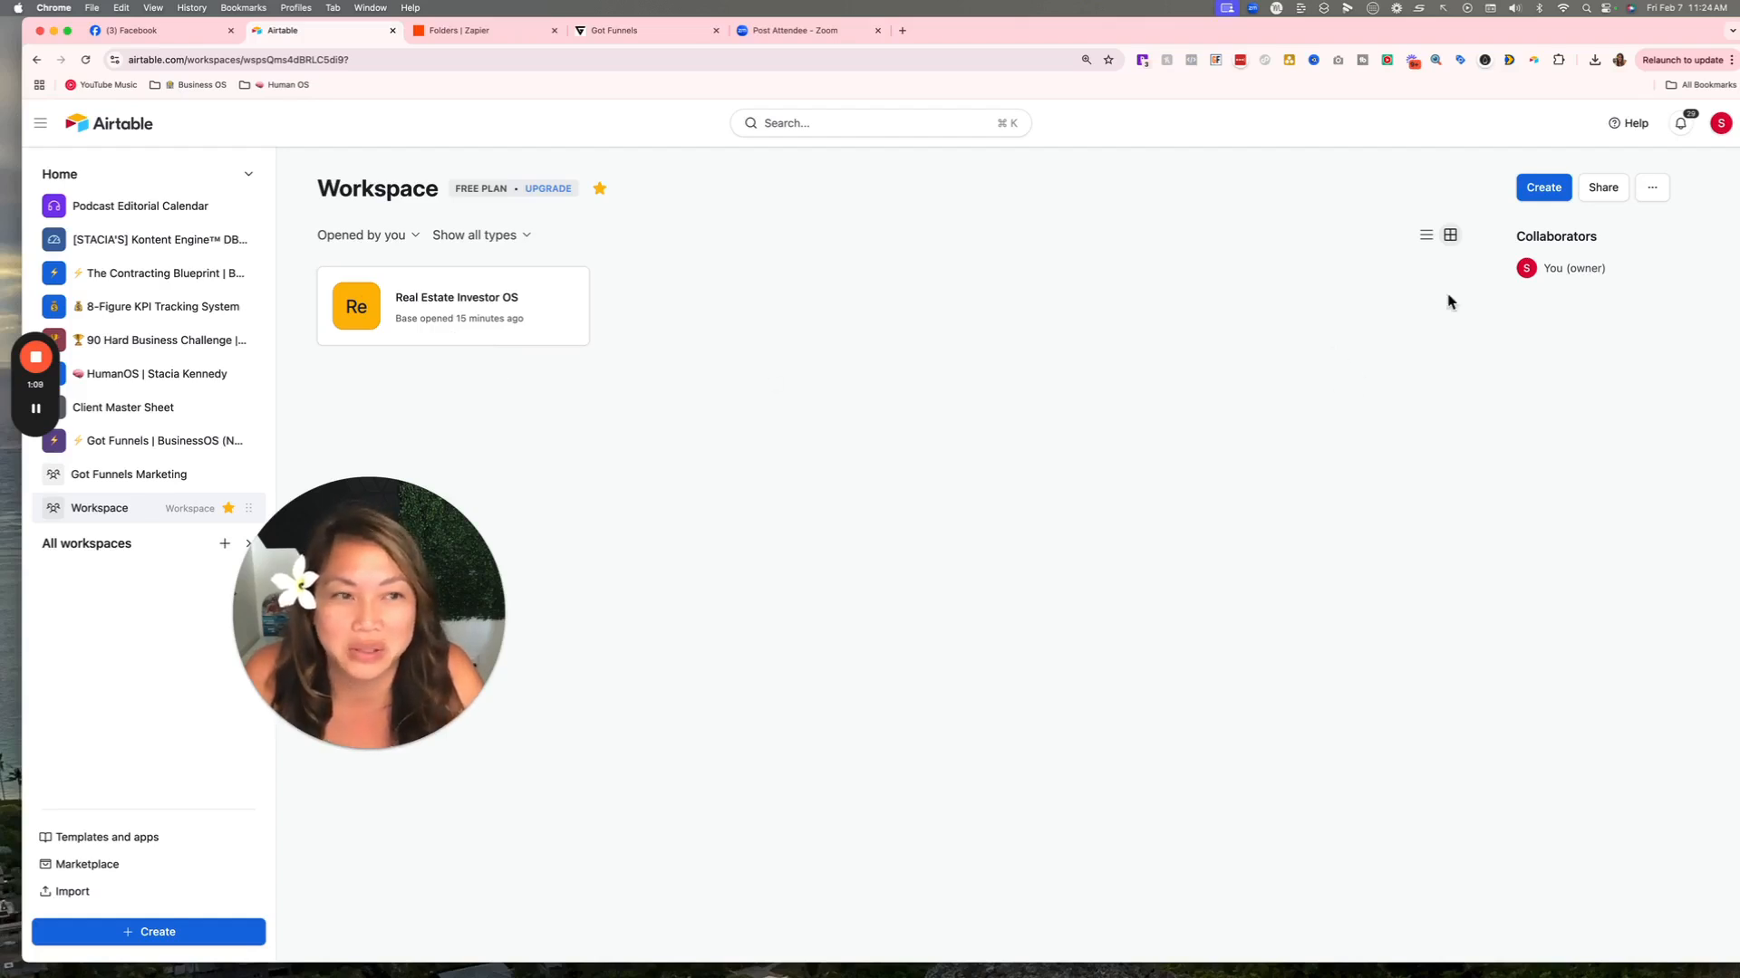
left_click(1543, 188)
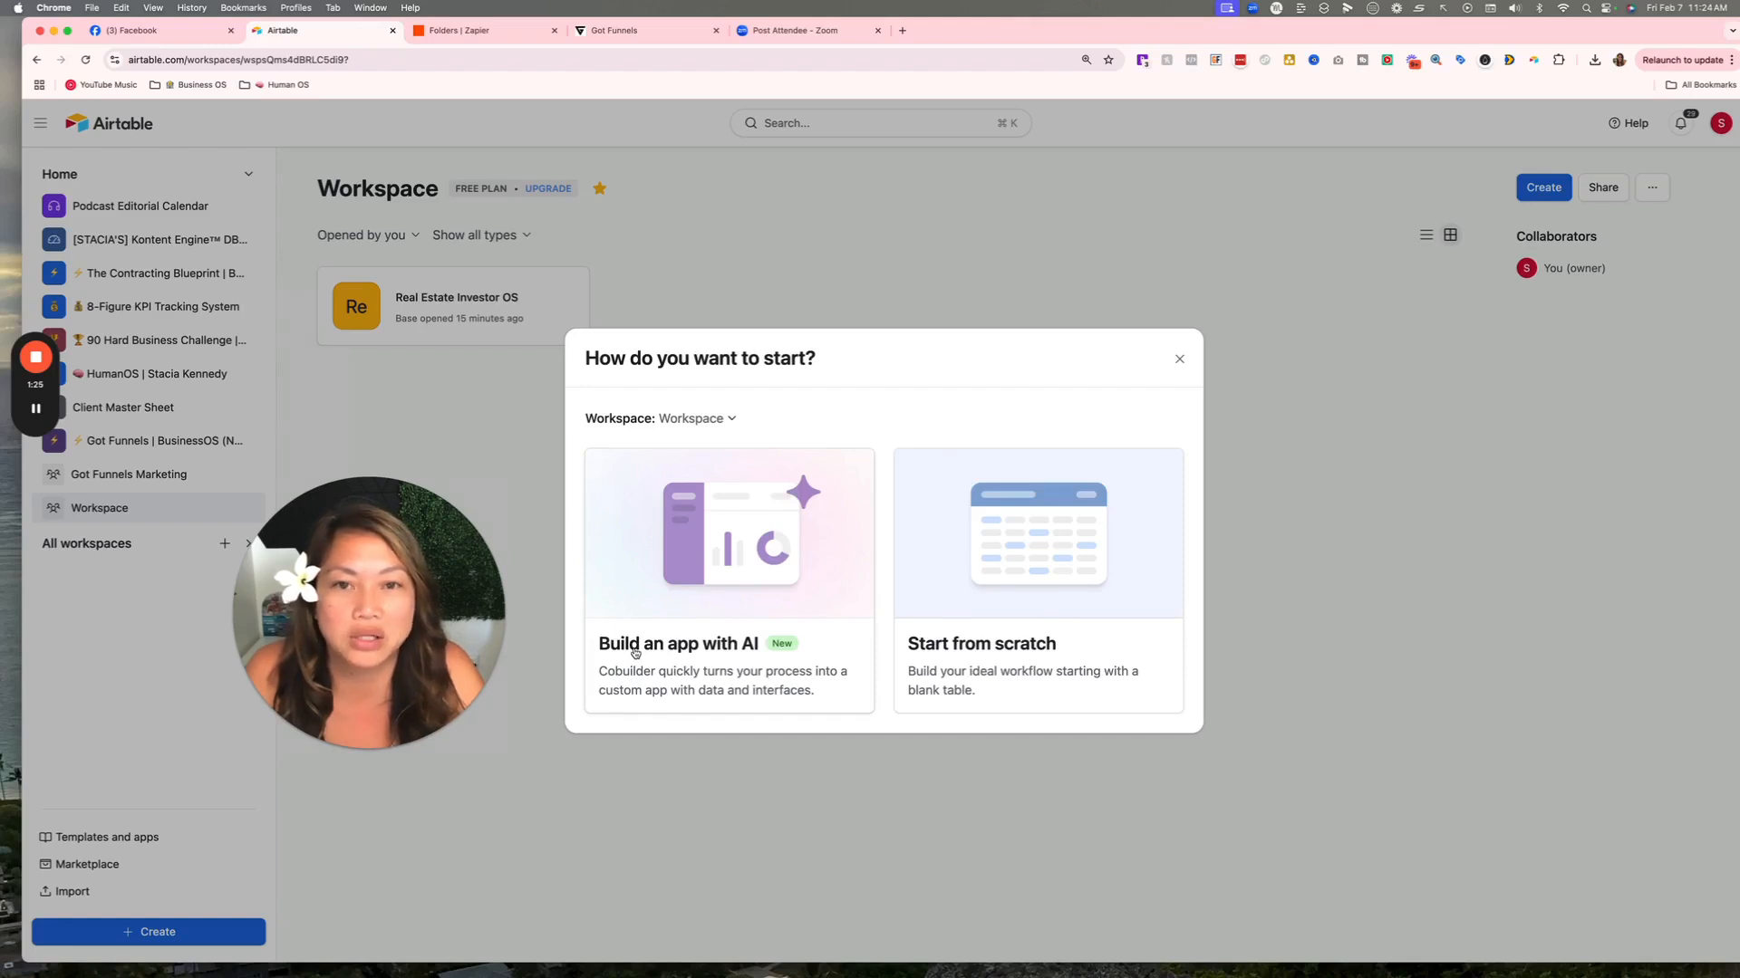
Create a blank base from scratch, colour it light blue and name it Business Operations.
left_click(1026, 612)
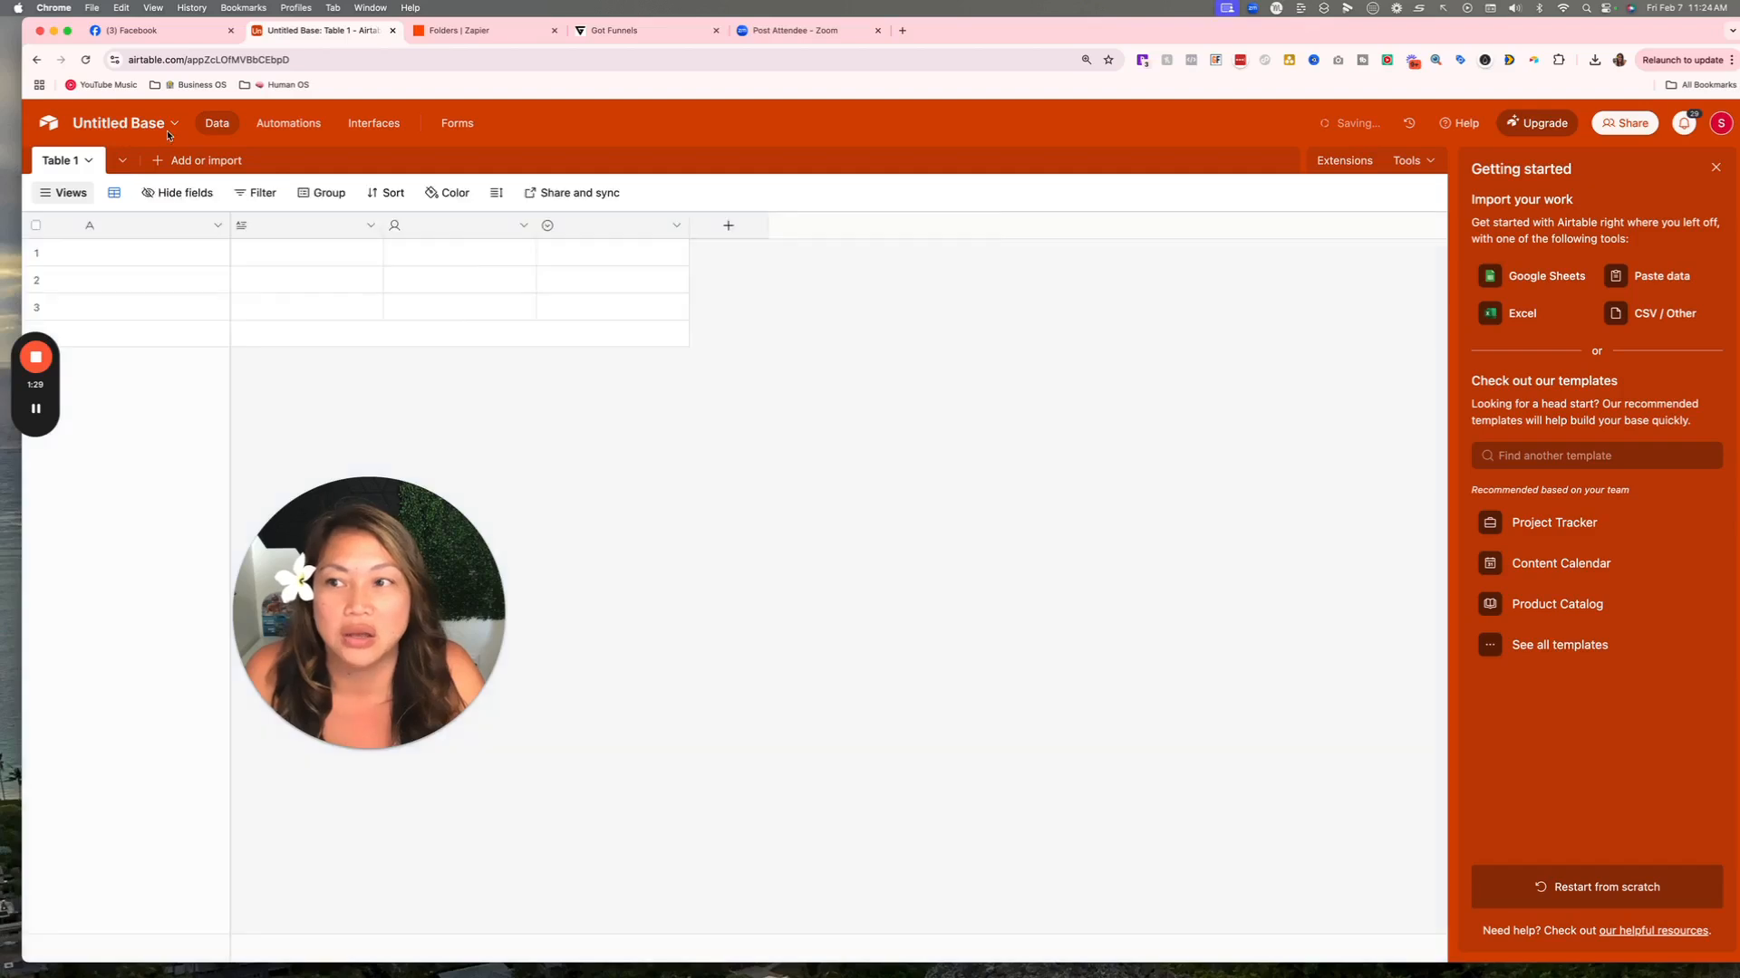
left_click(154, 121)
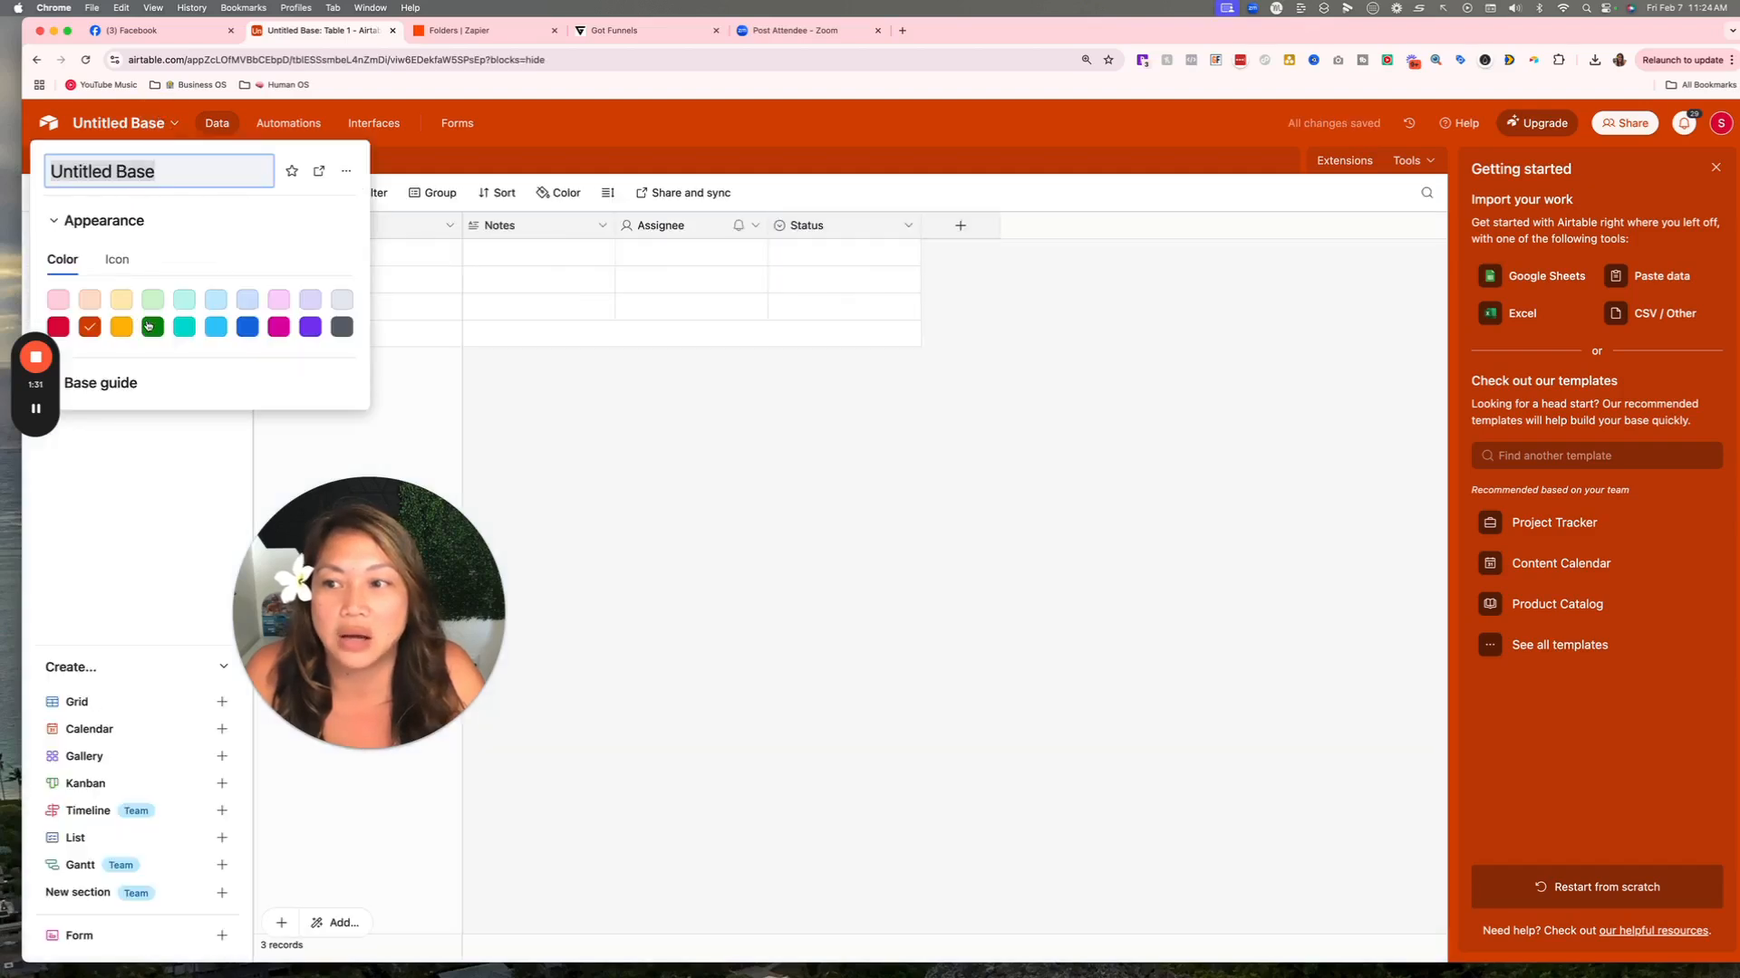
left_click(245, 330)
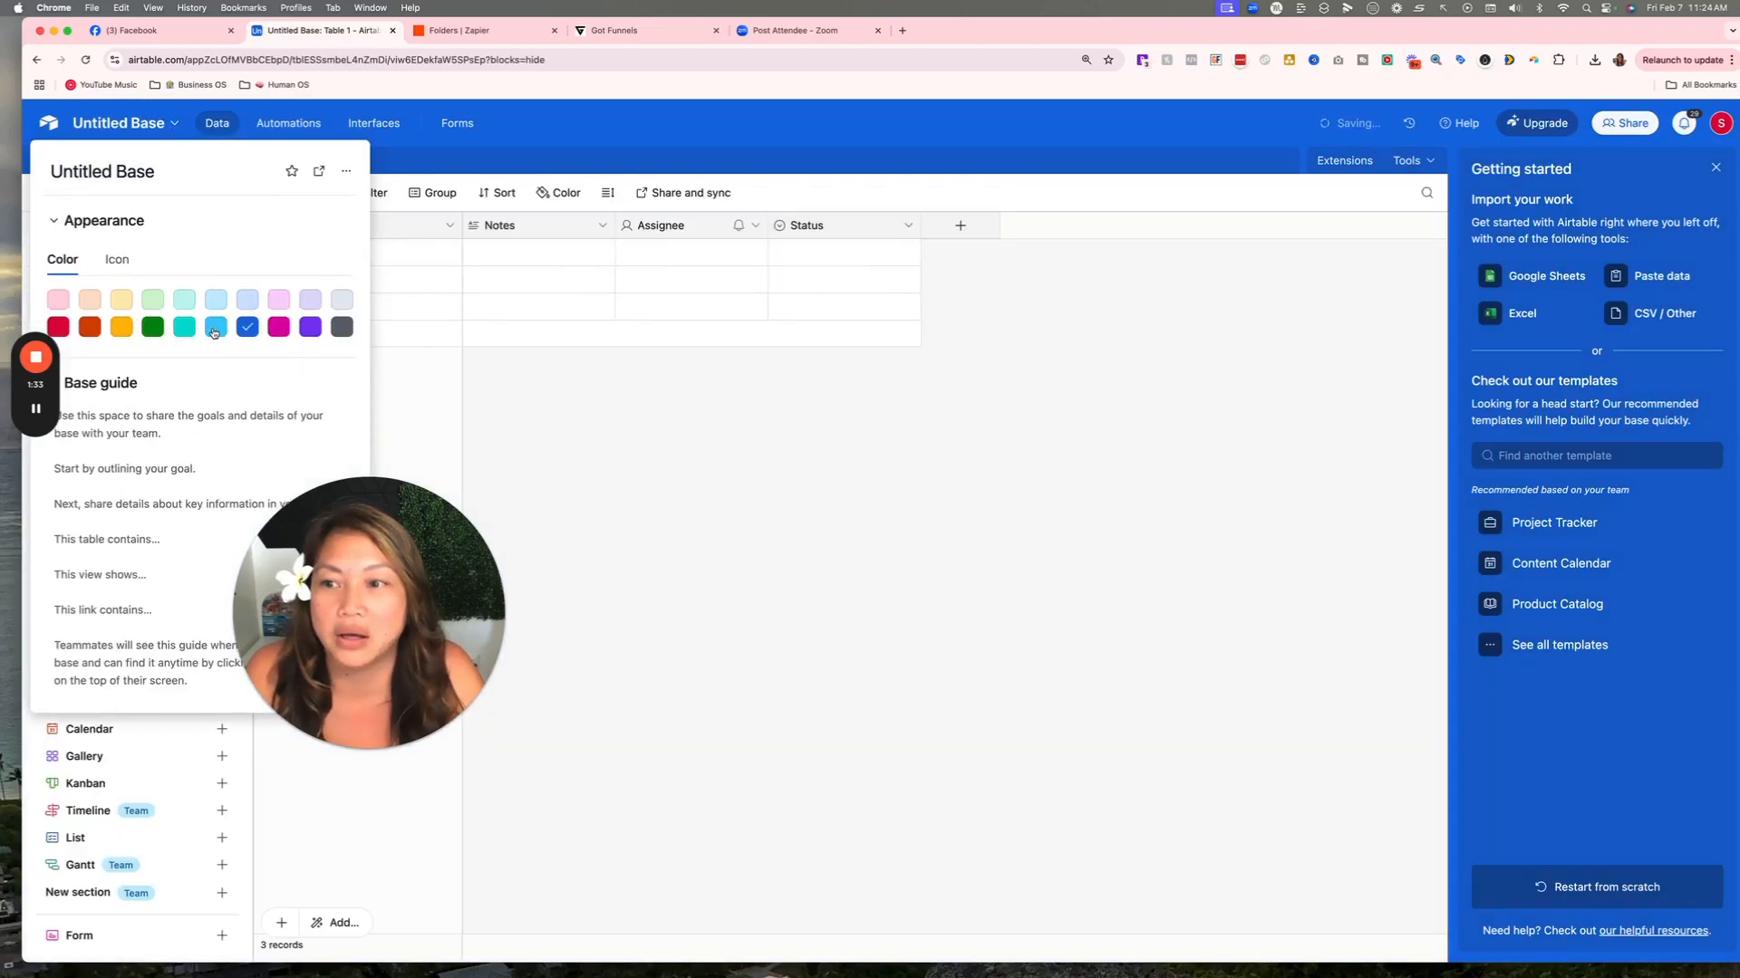
left_click(213, 328)
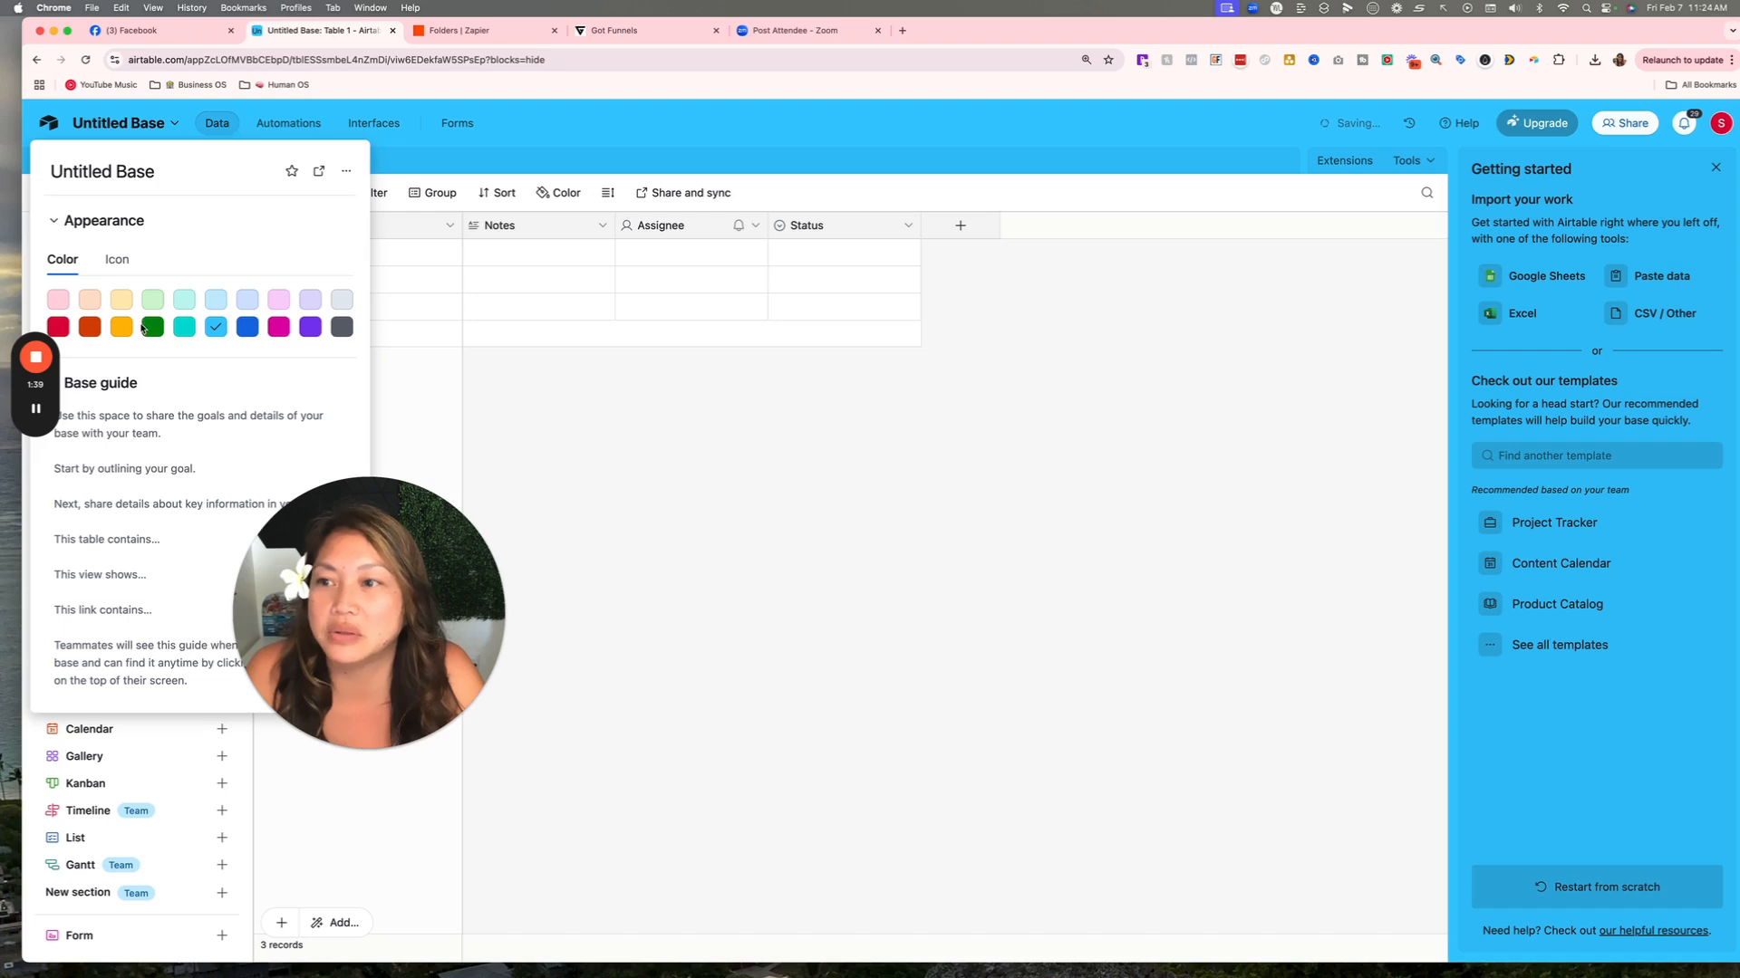
left_click(141, 172)
left_click_drag(263, 171, 49, 169)
type("B")
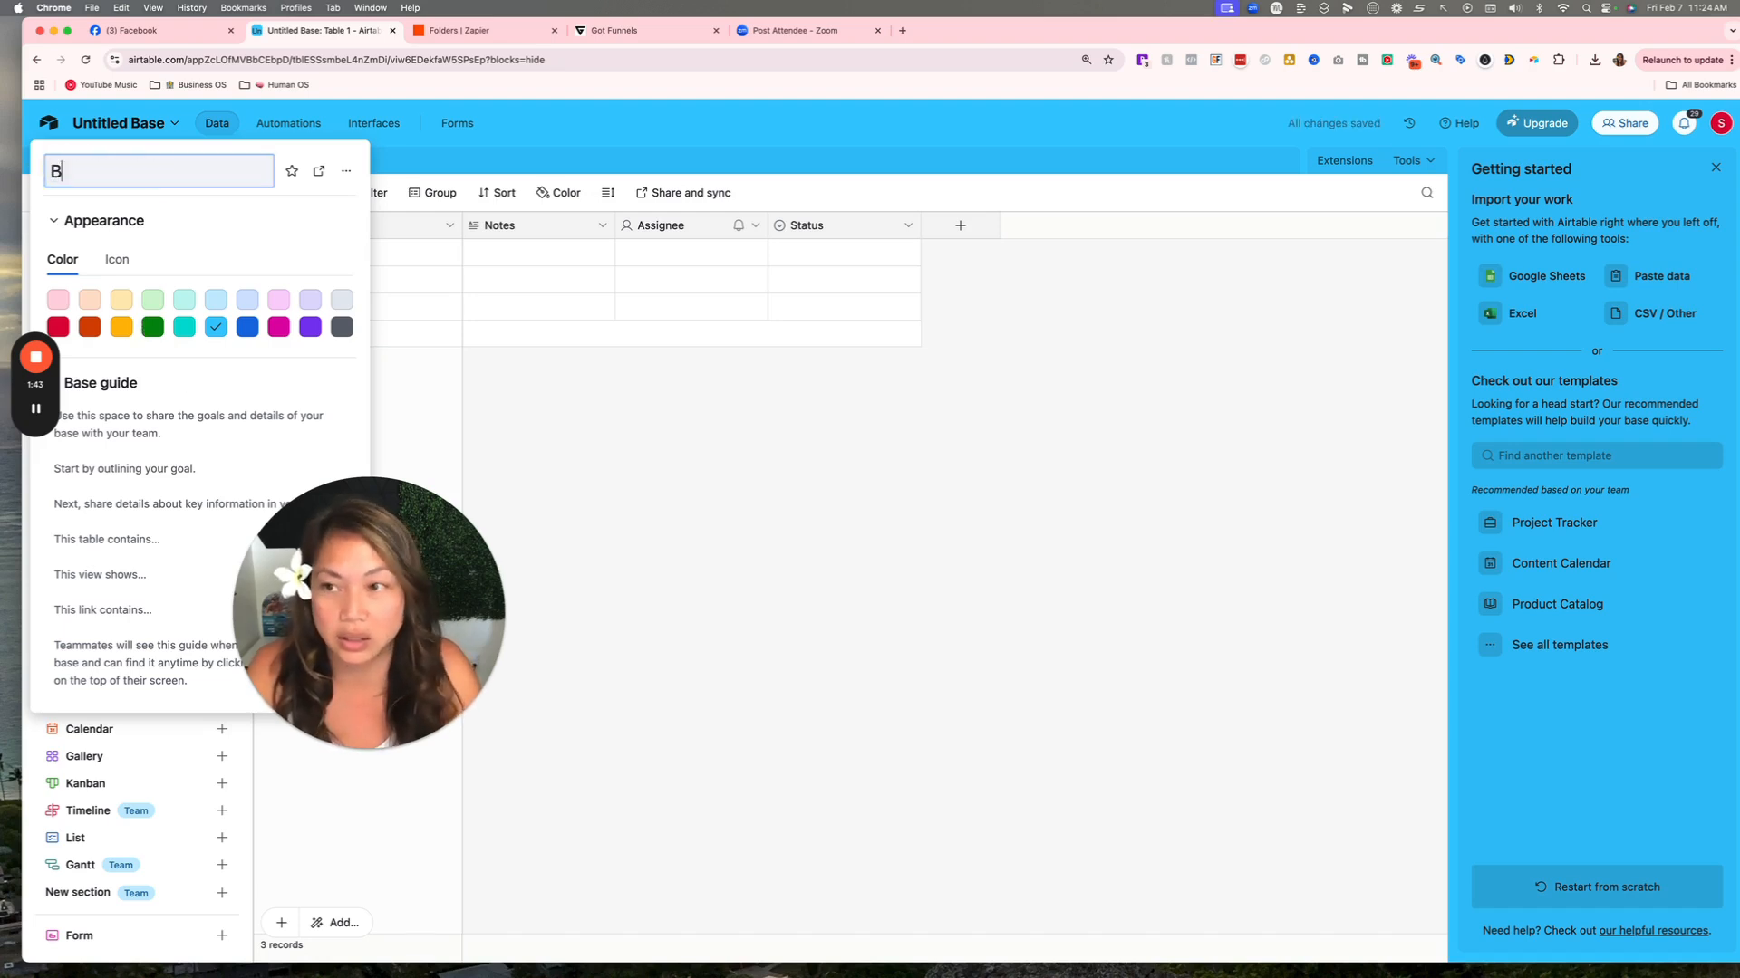
type("usiness O")
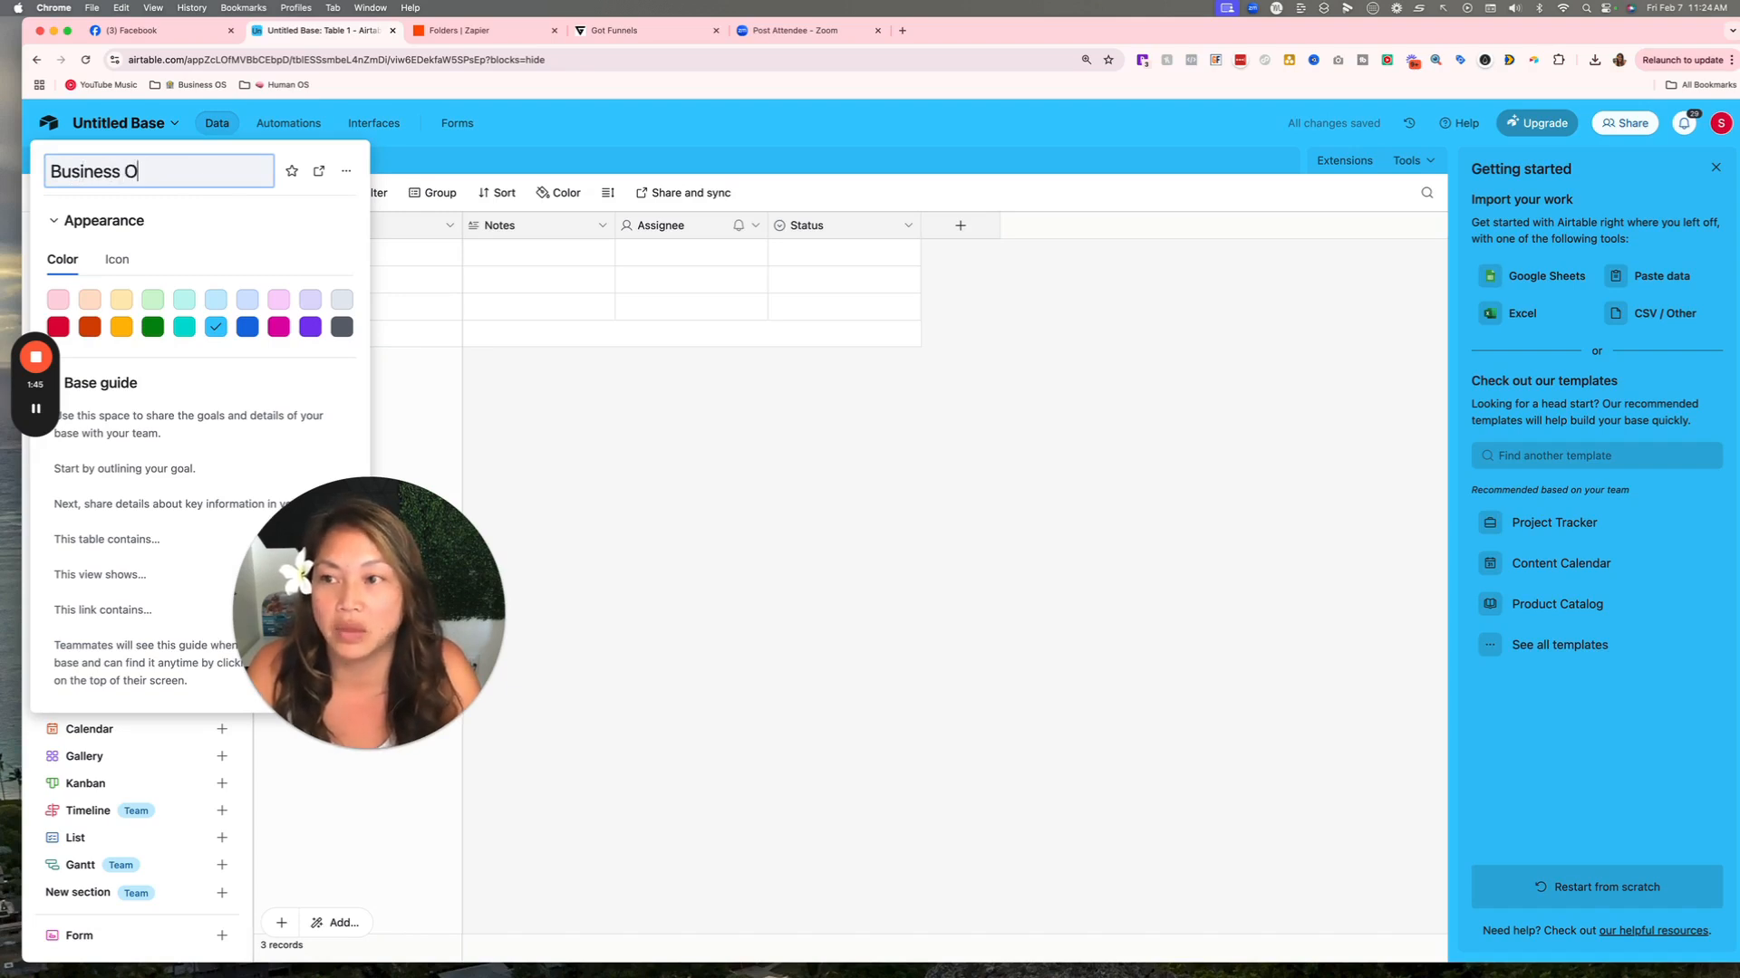
type("perations")
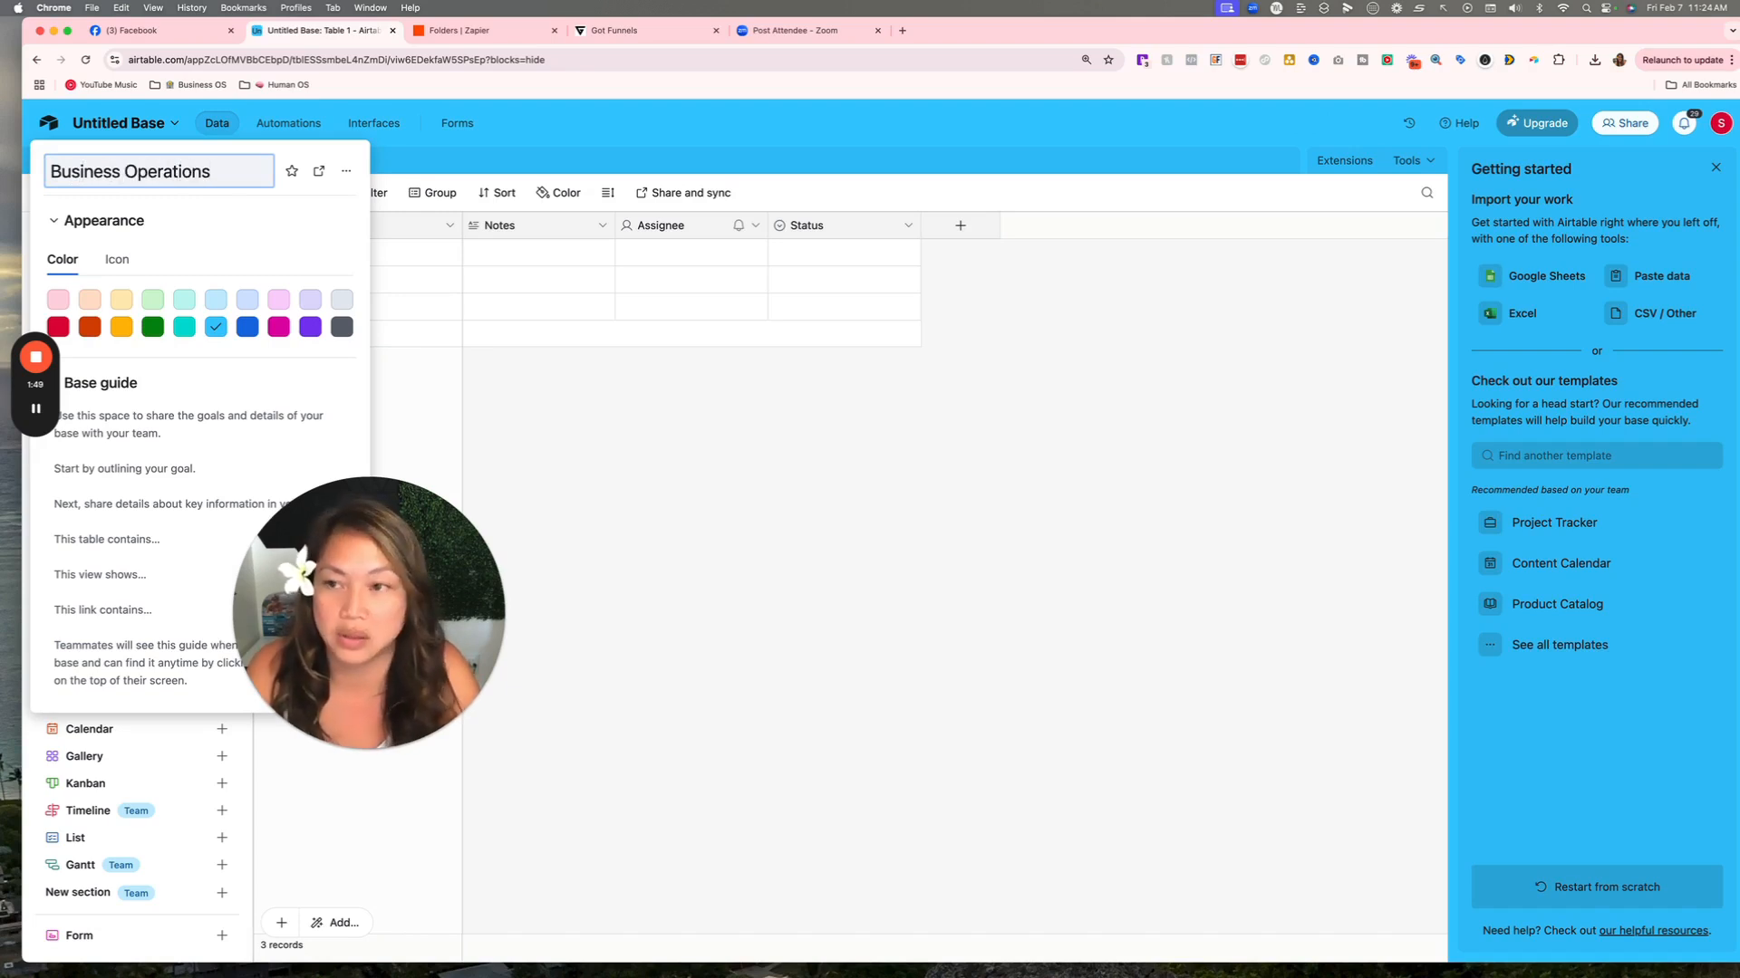
left_click(211, 225)
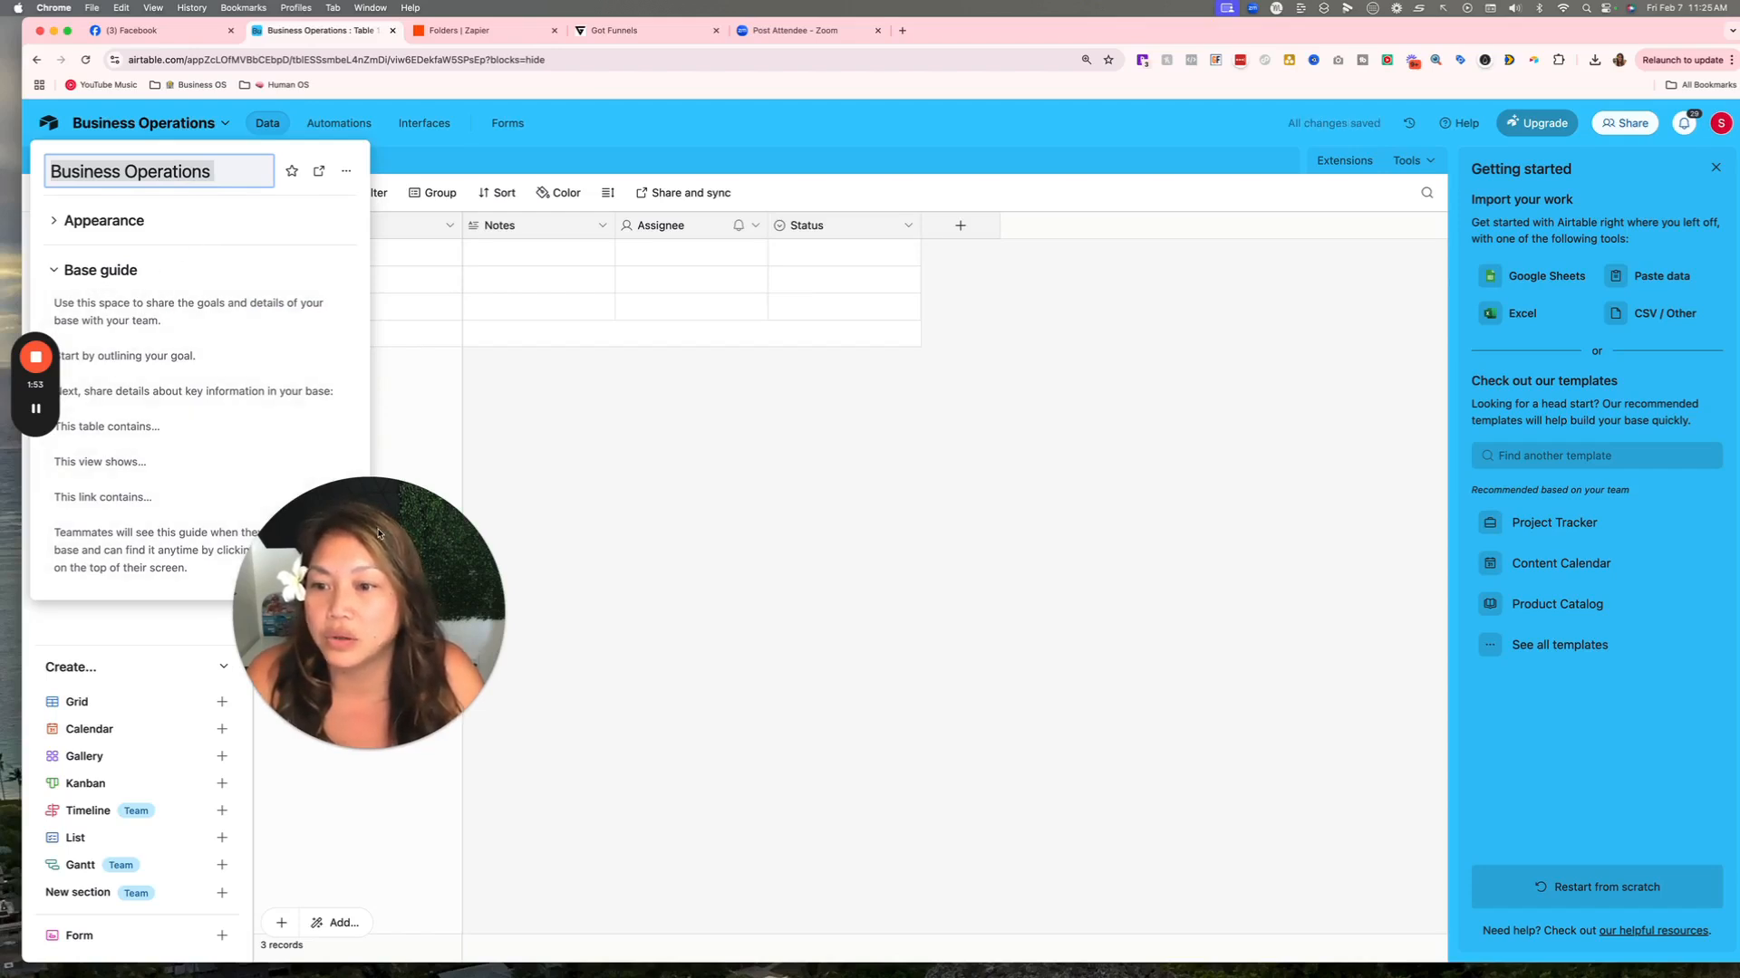
left_click_drag(373, 522, 1176, 667)
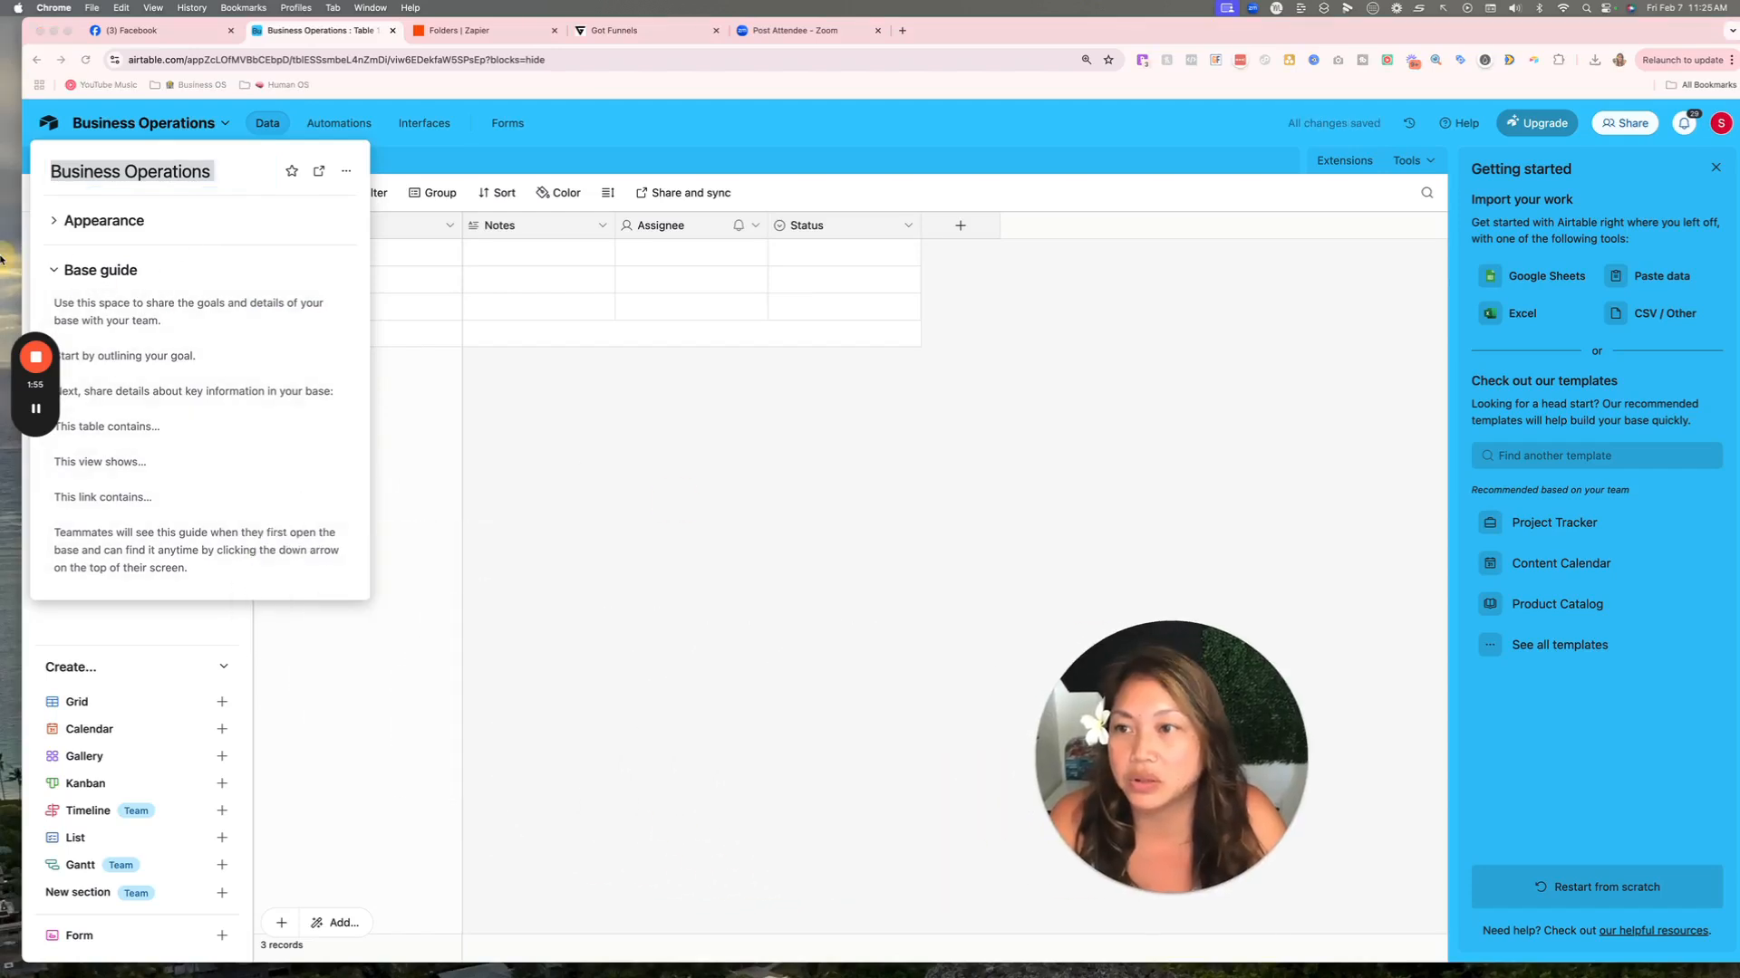
Give the base a bar-chart icon and return to the grid.
left_click(82, 220)
left_click(117, 260)
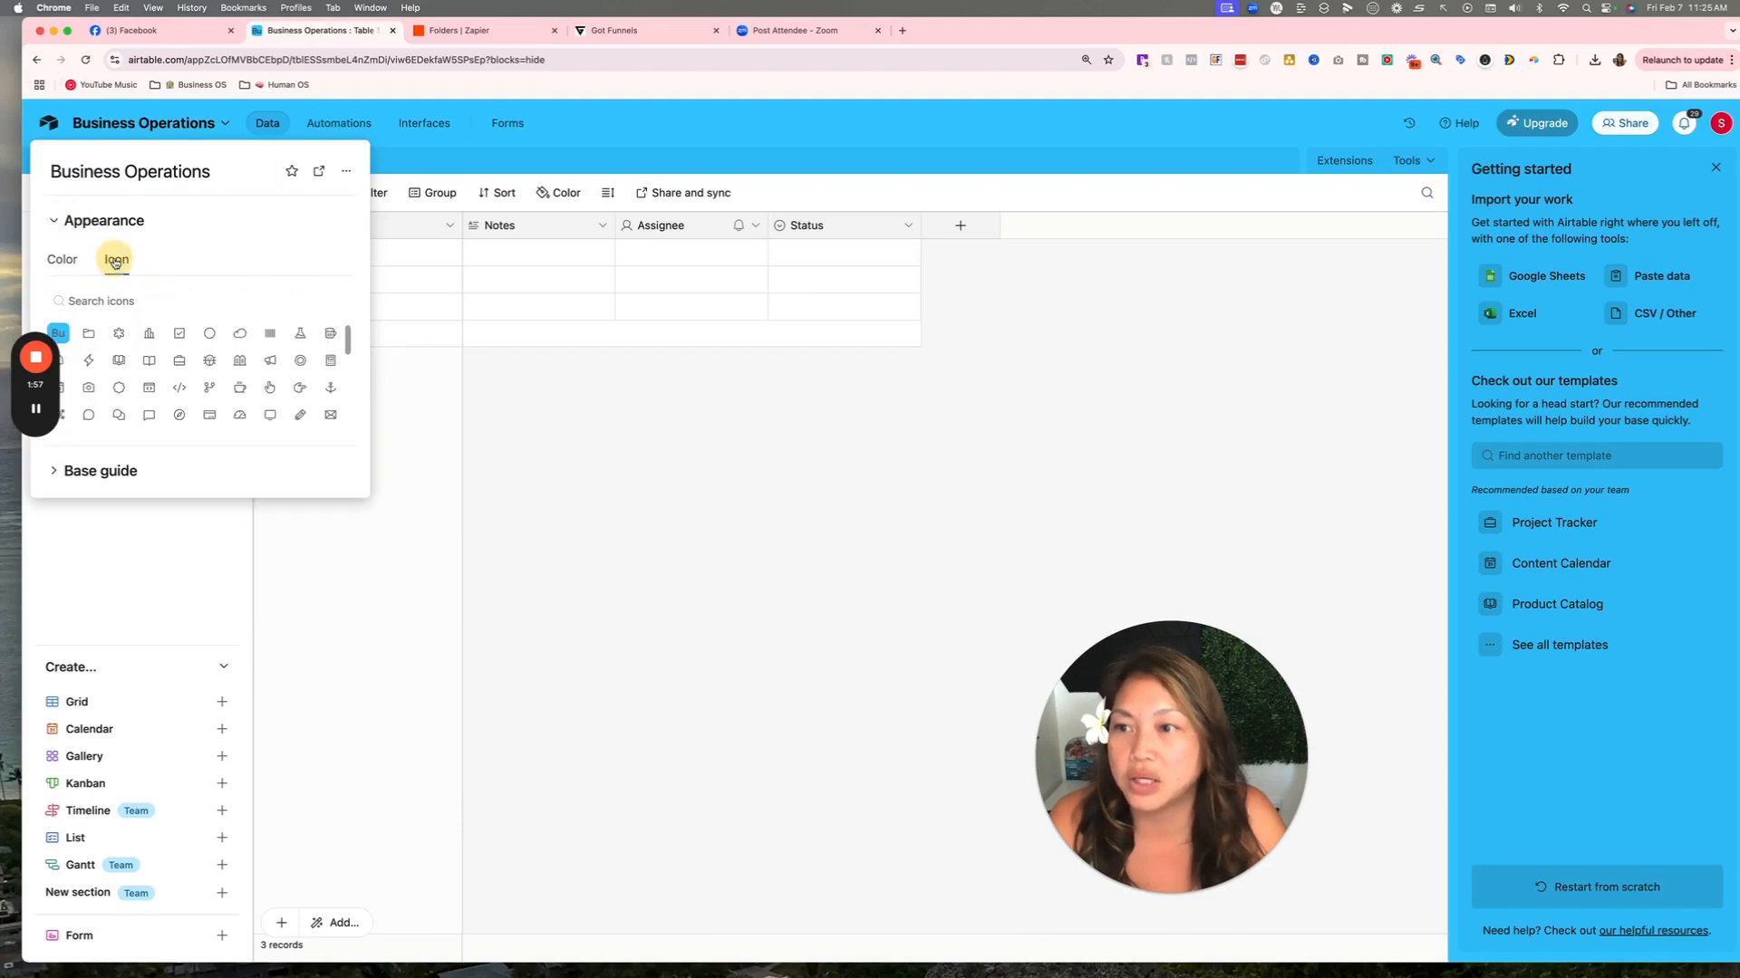
left_click_drag(45, 426, 114, 366)
left_click(89, 361)
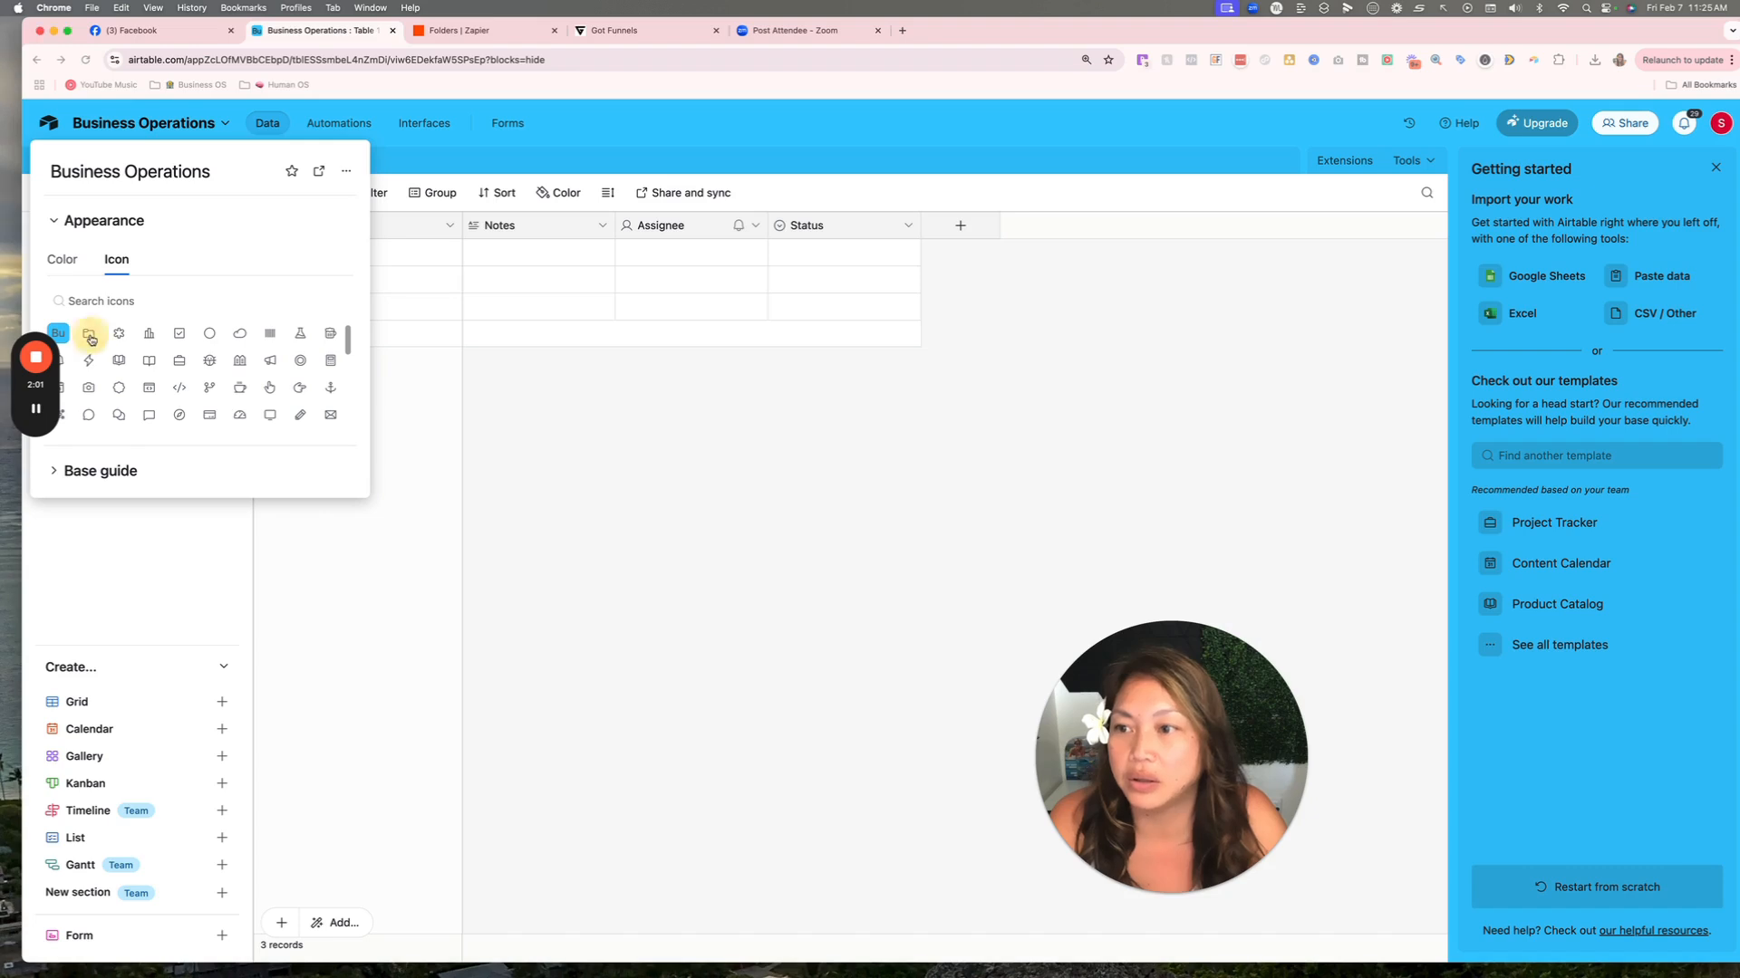
left_click(148, 334)
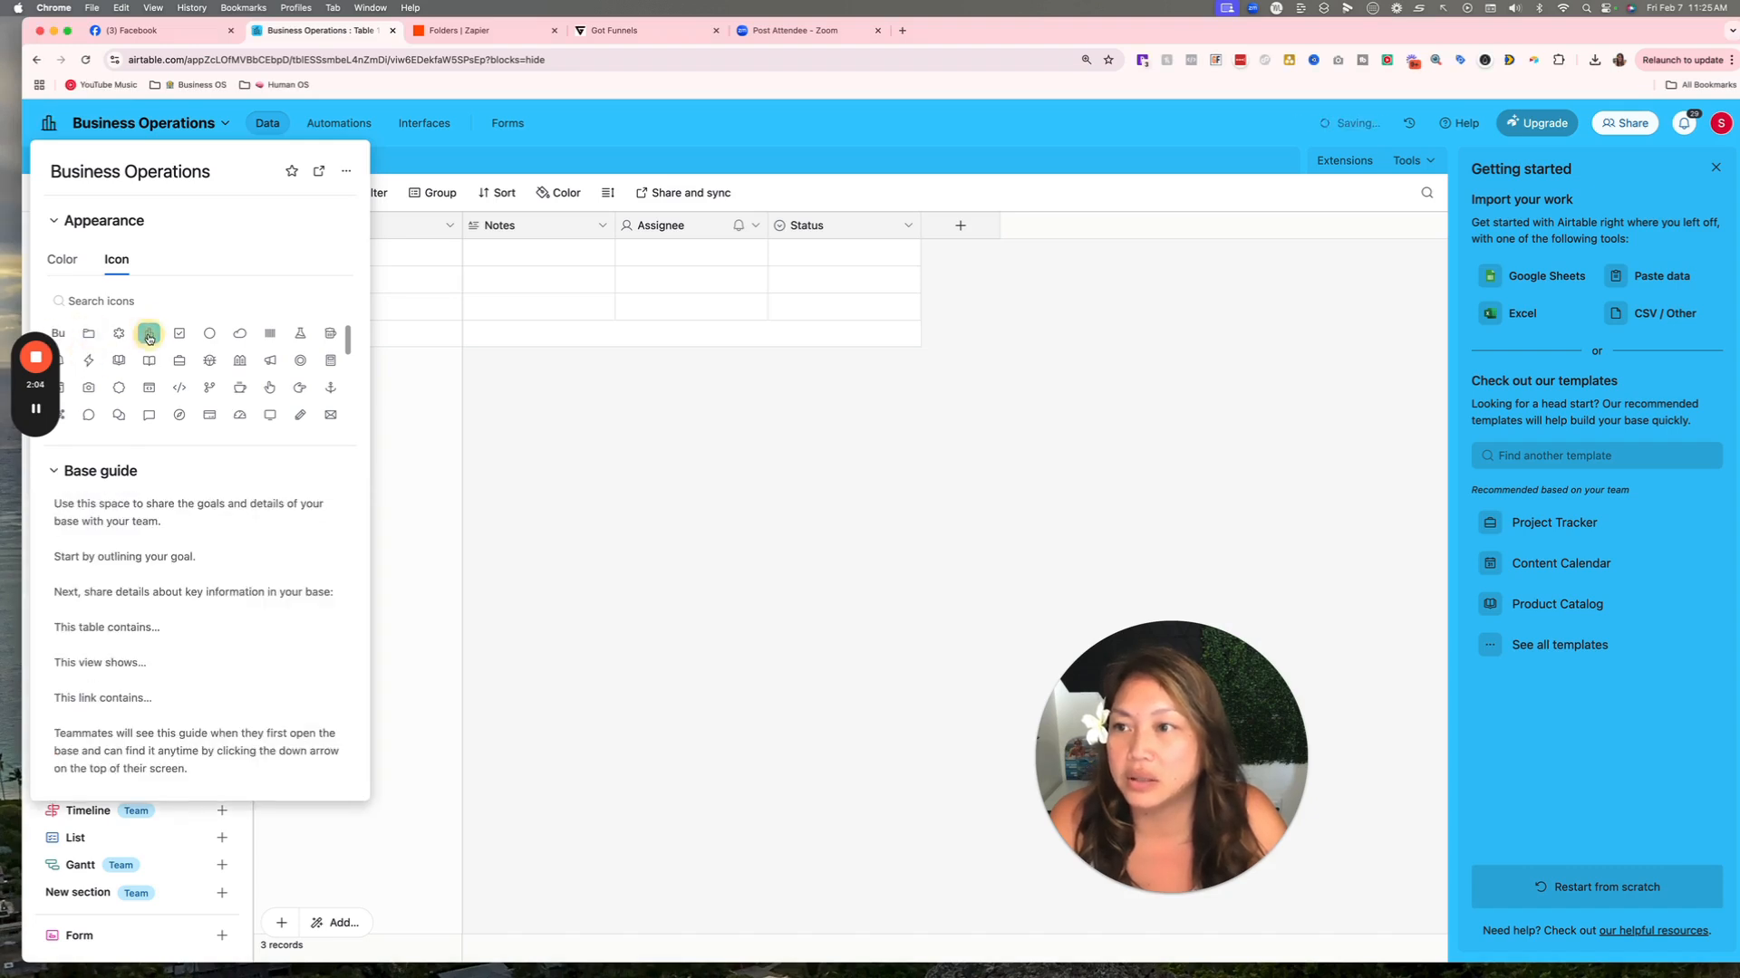
left_click(231, 280)
left_click(492, 454)
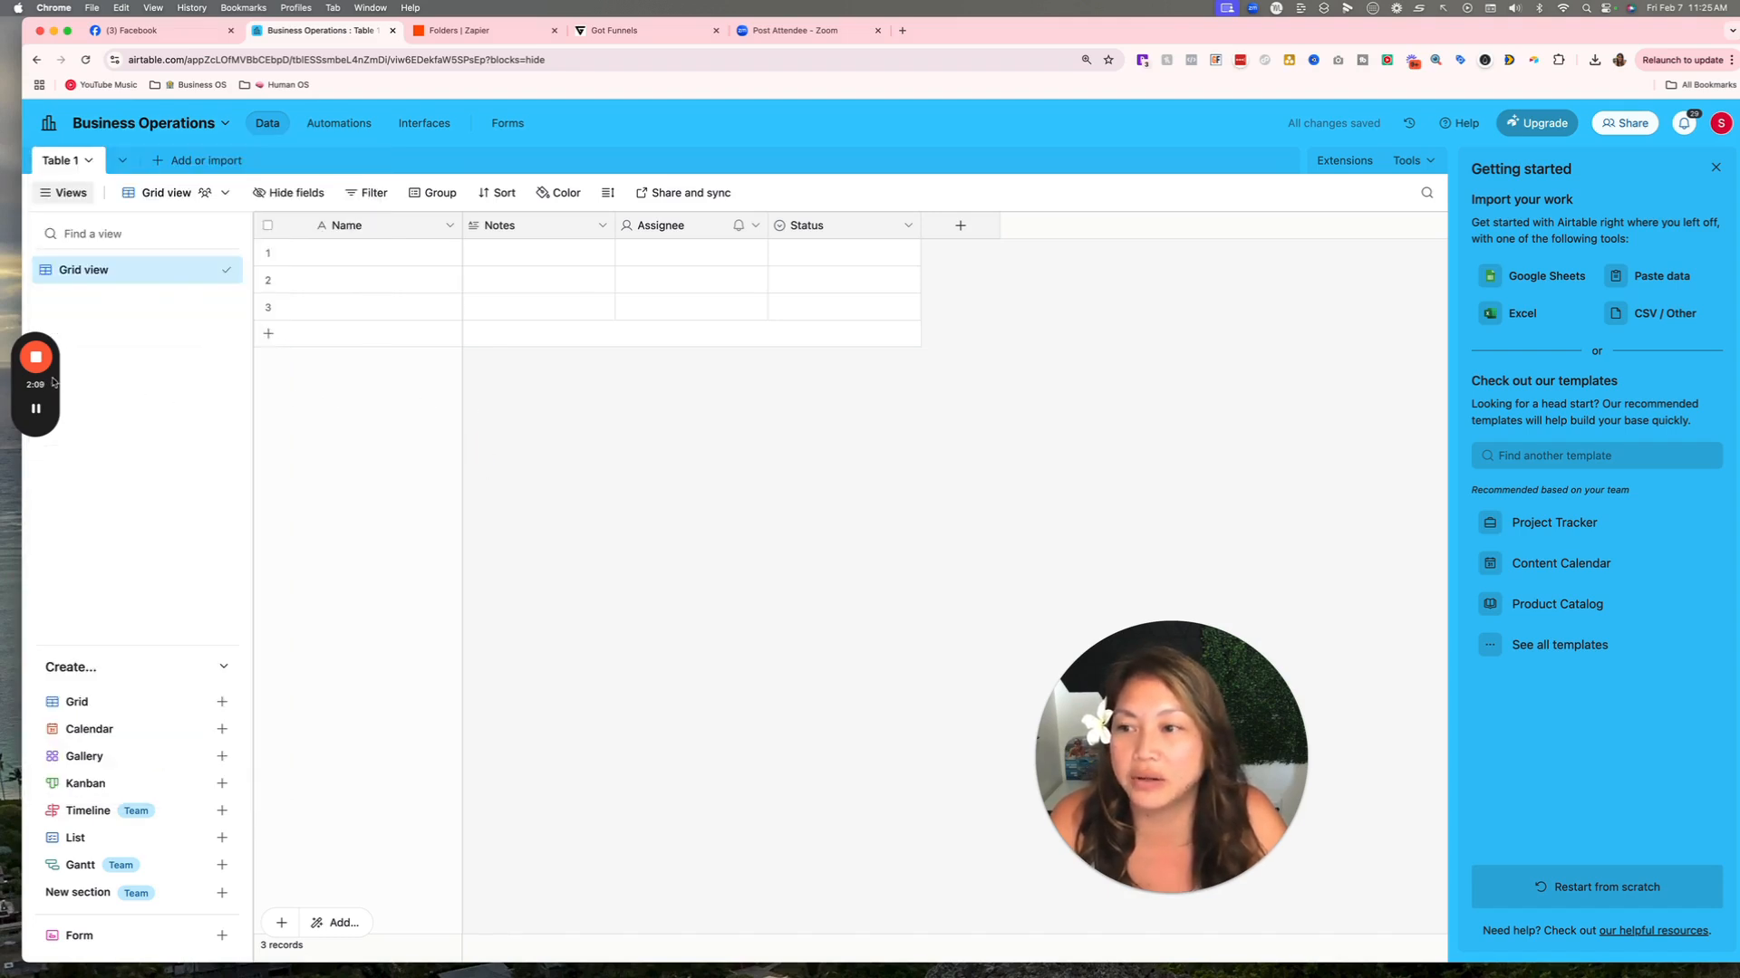
Delete the Notes, Assignee and Status fields so only Name remains.
left_click_drag(51, 386, 56, 534)
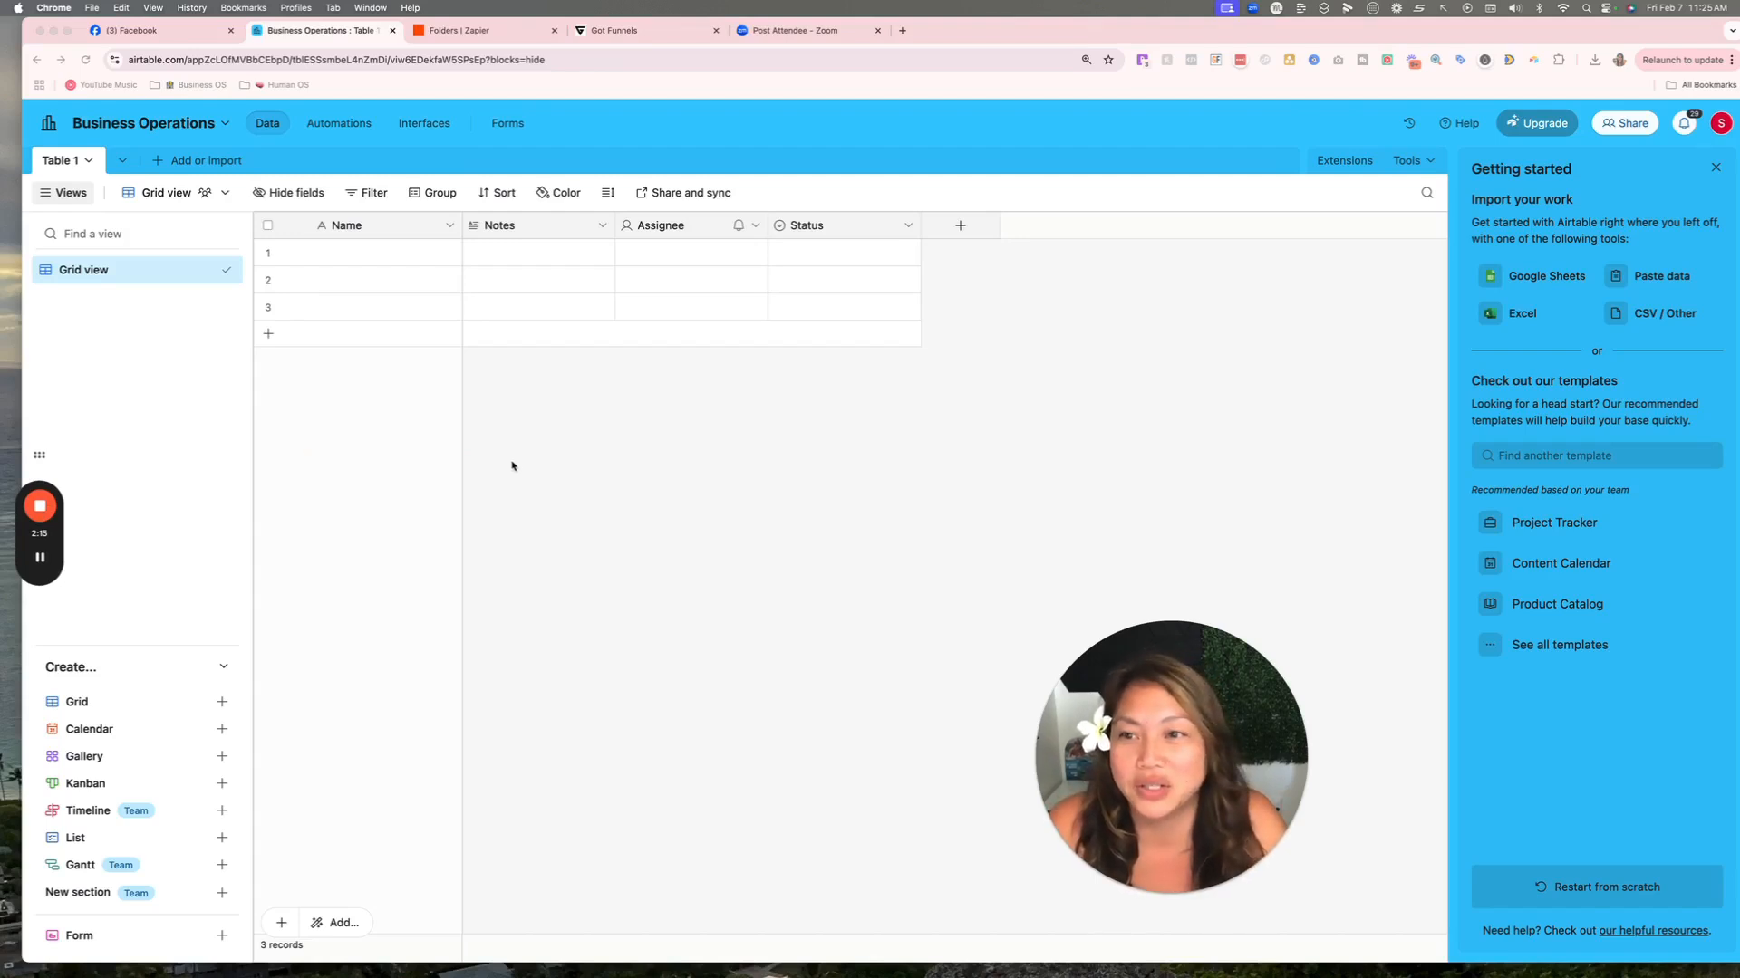
left_click_drag(1247, 712, 353, 675)
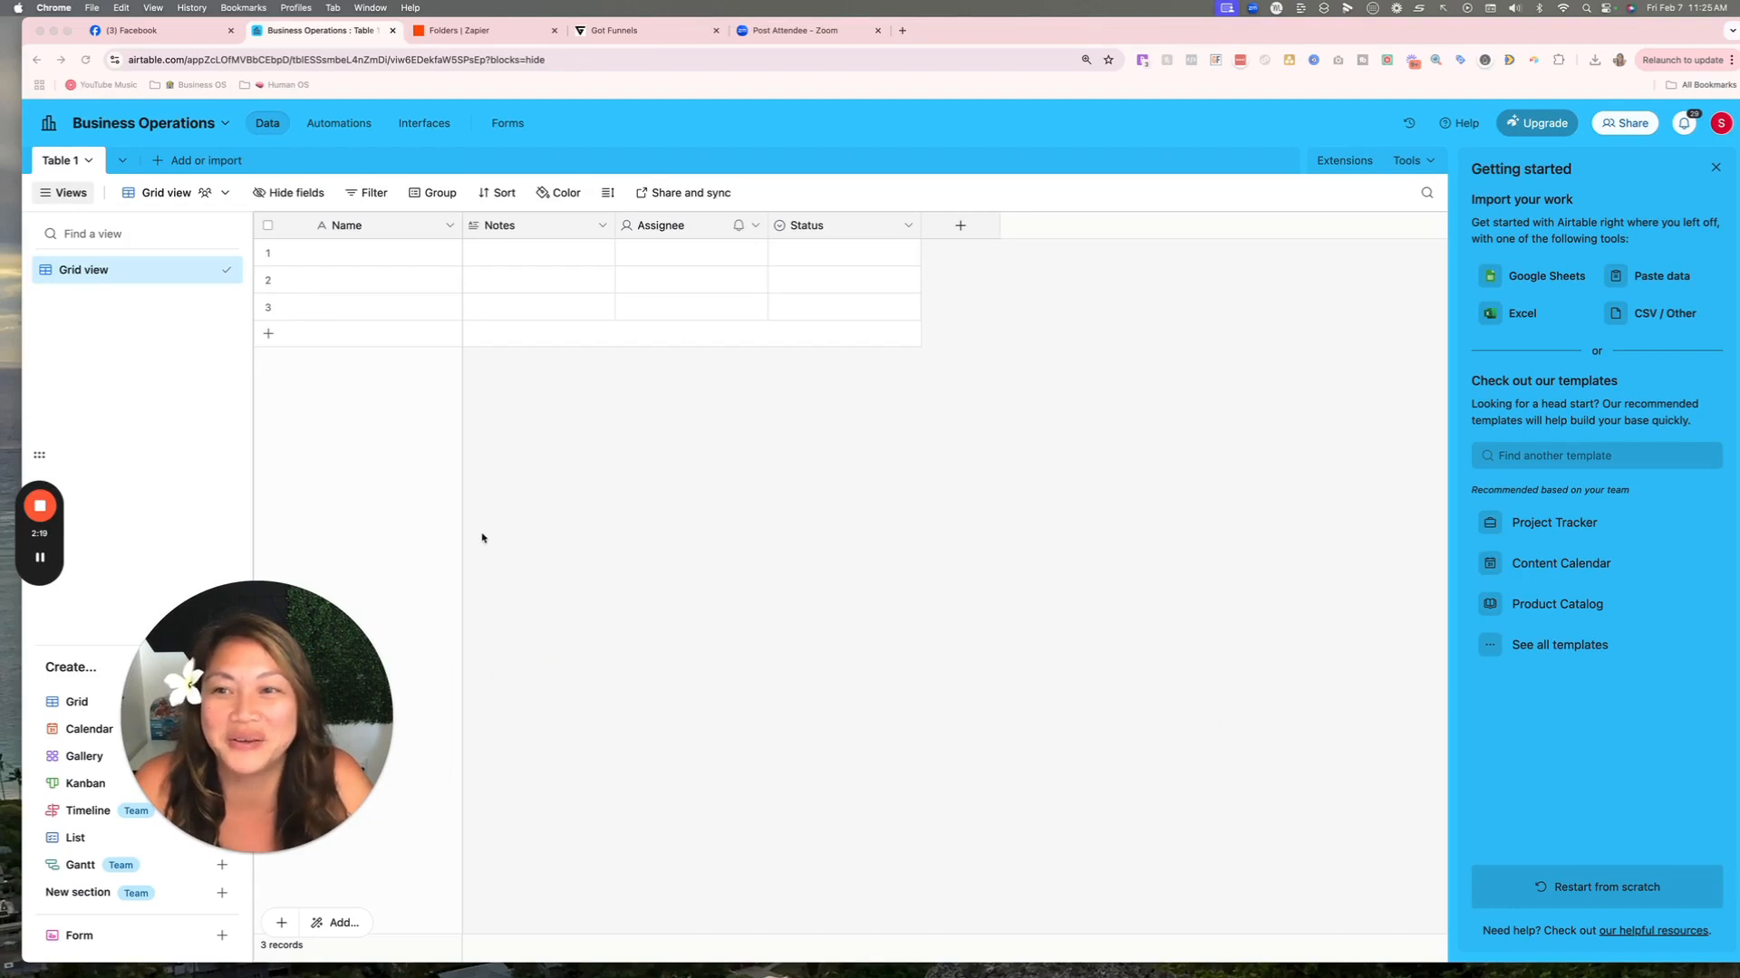
left_click(602, 227)
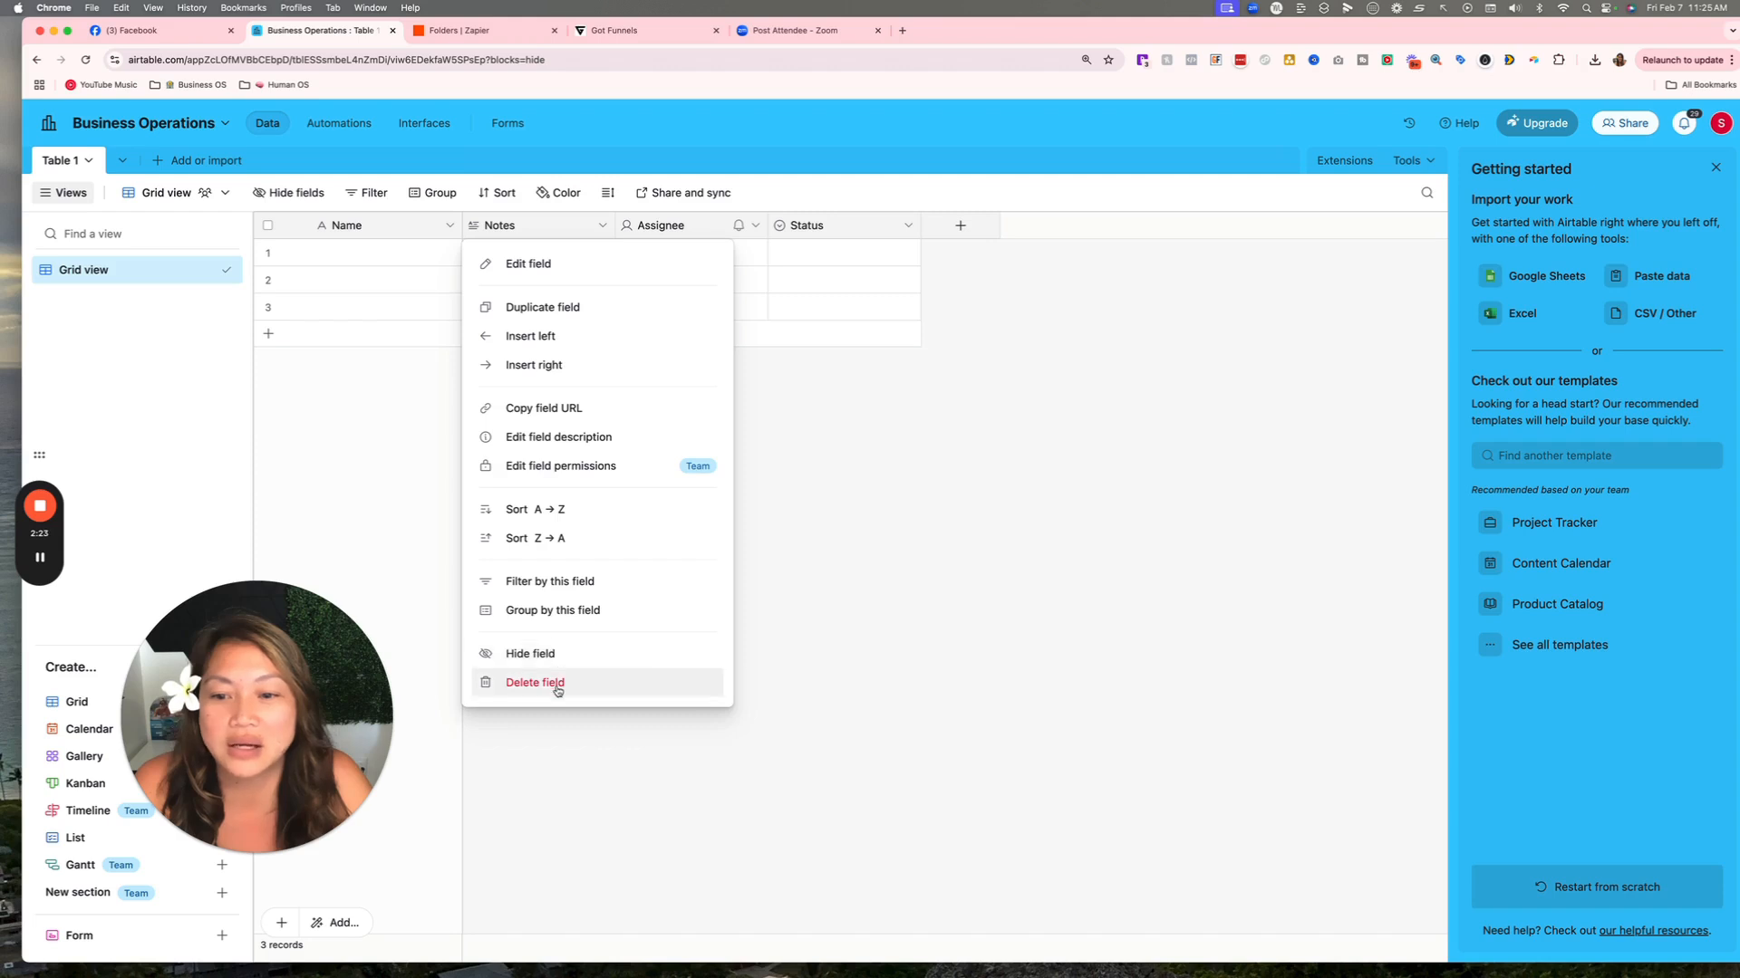
left_click(547, 682)
left_click(599, 226)
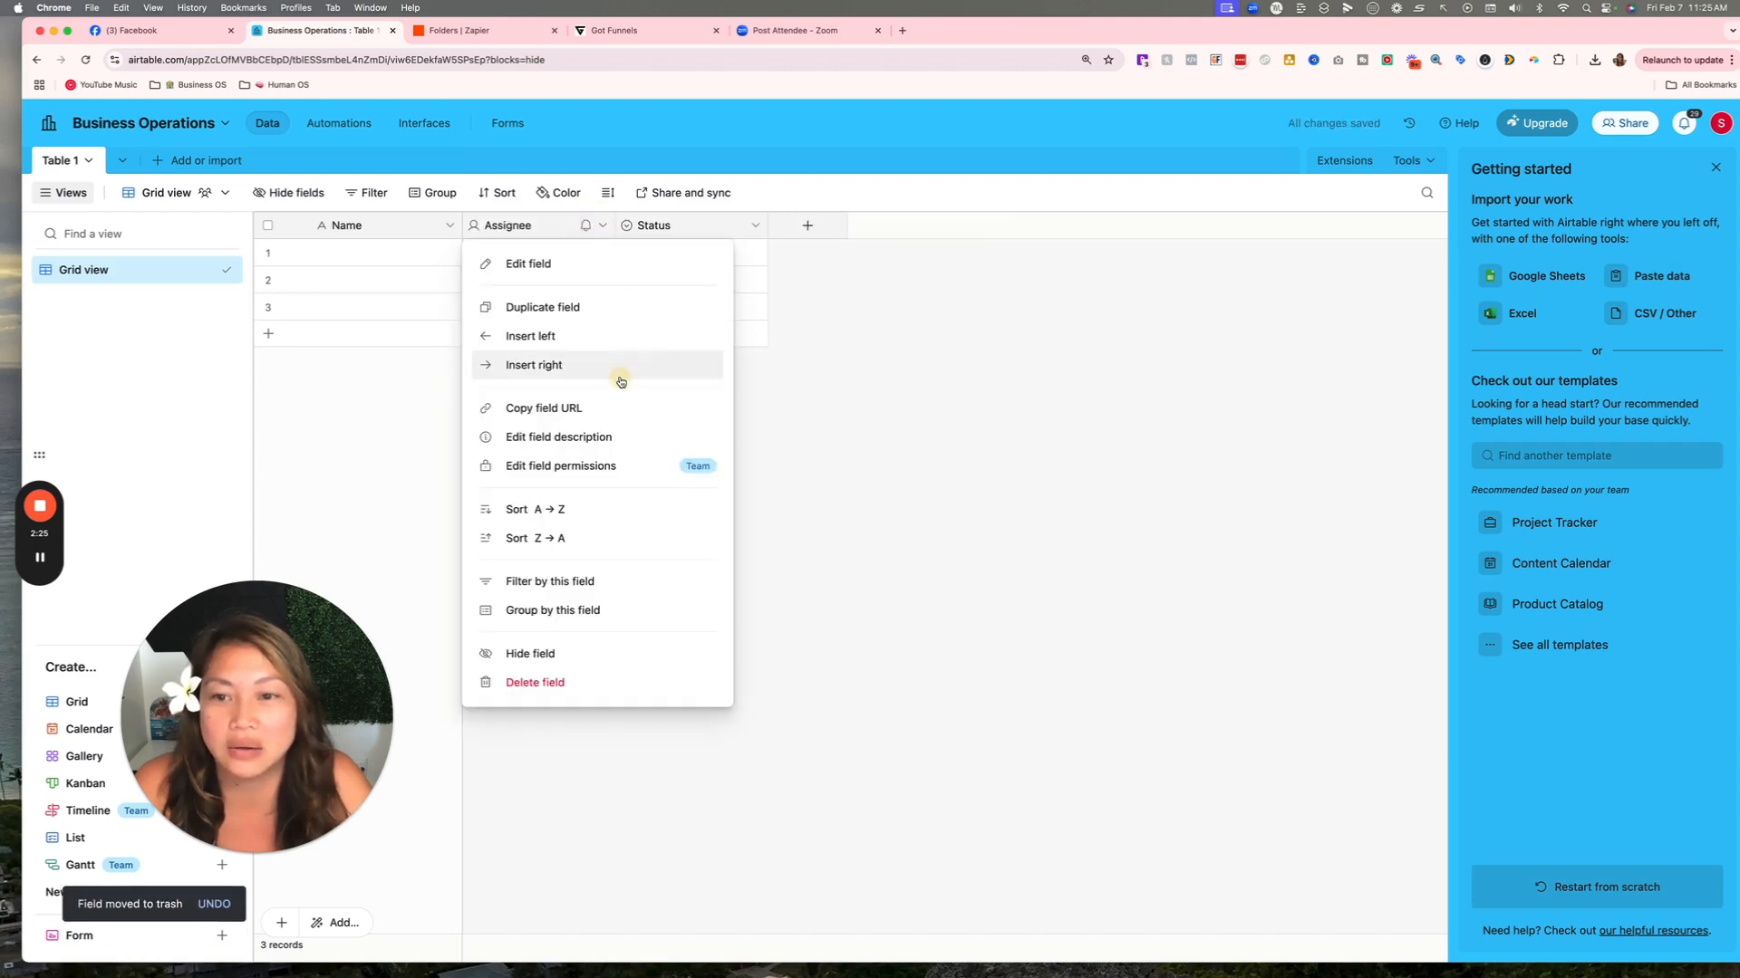
left_click(552, 683)
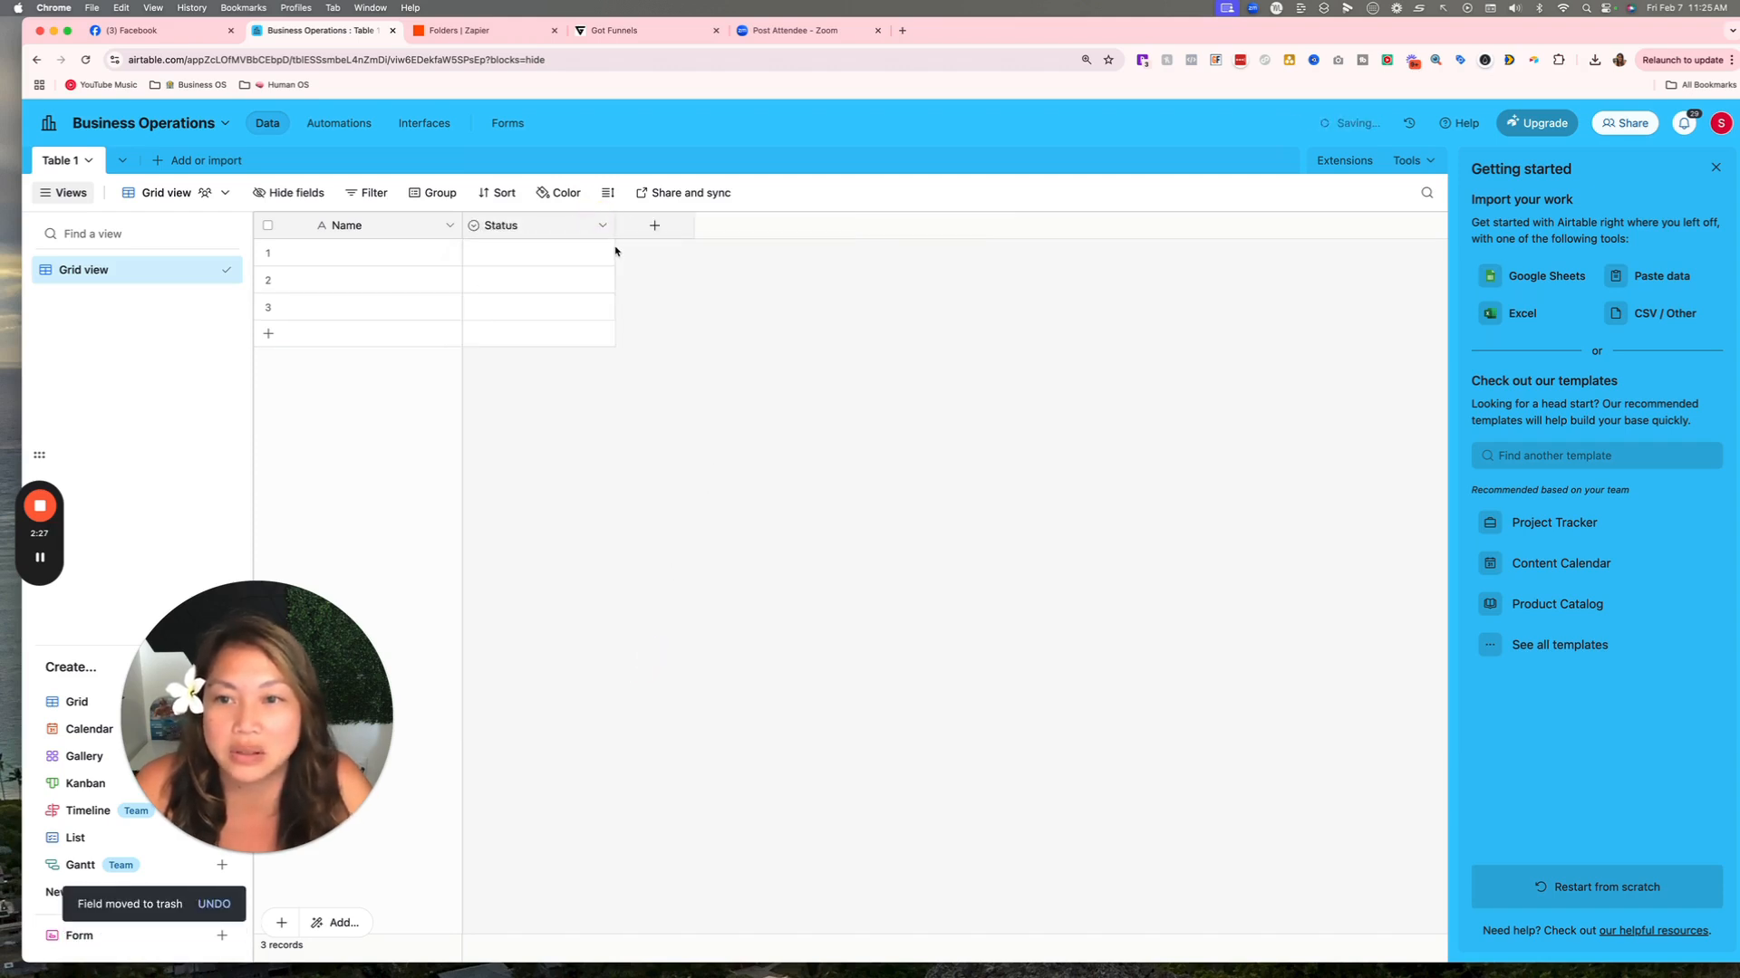
left_click(602, 226)
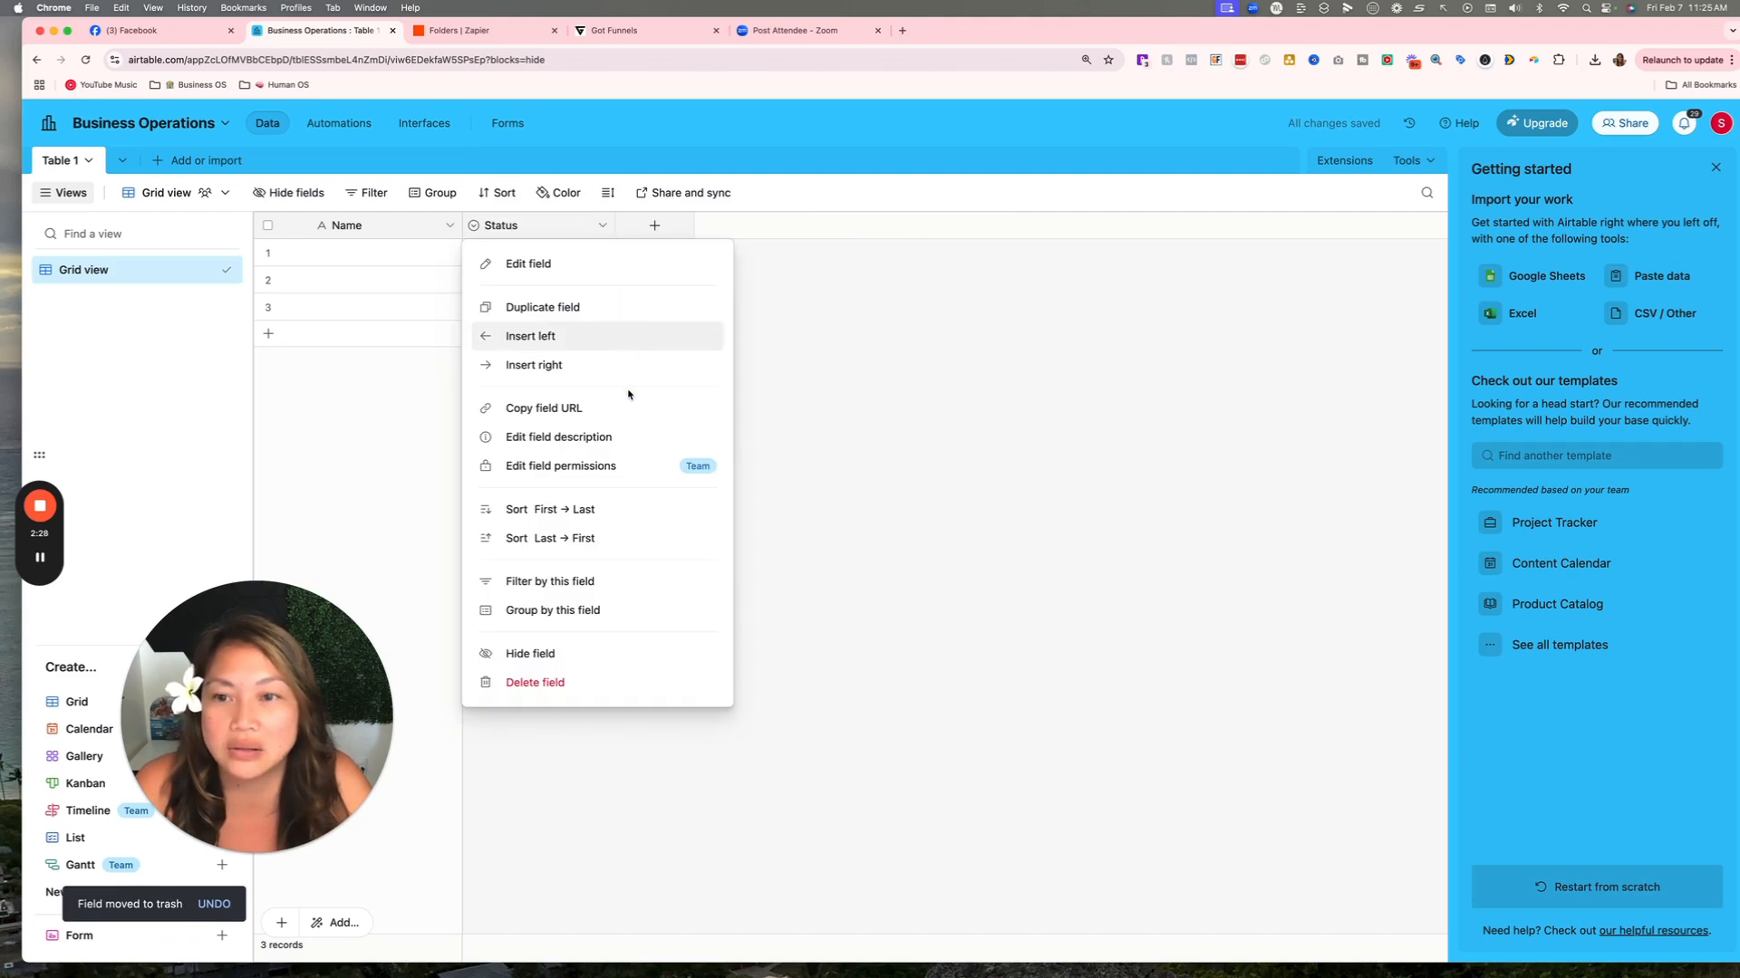
left_click(549, 684)
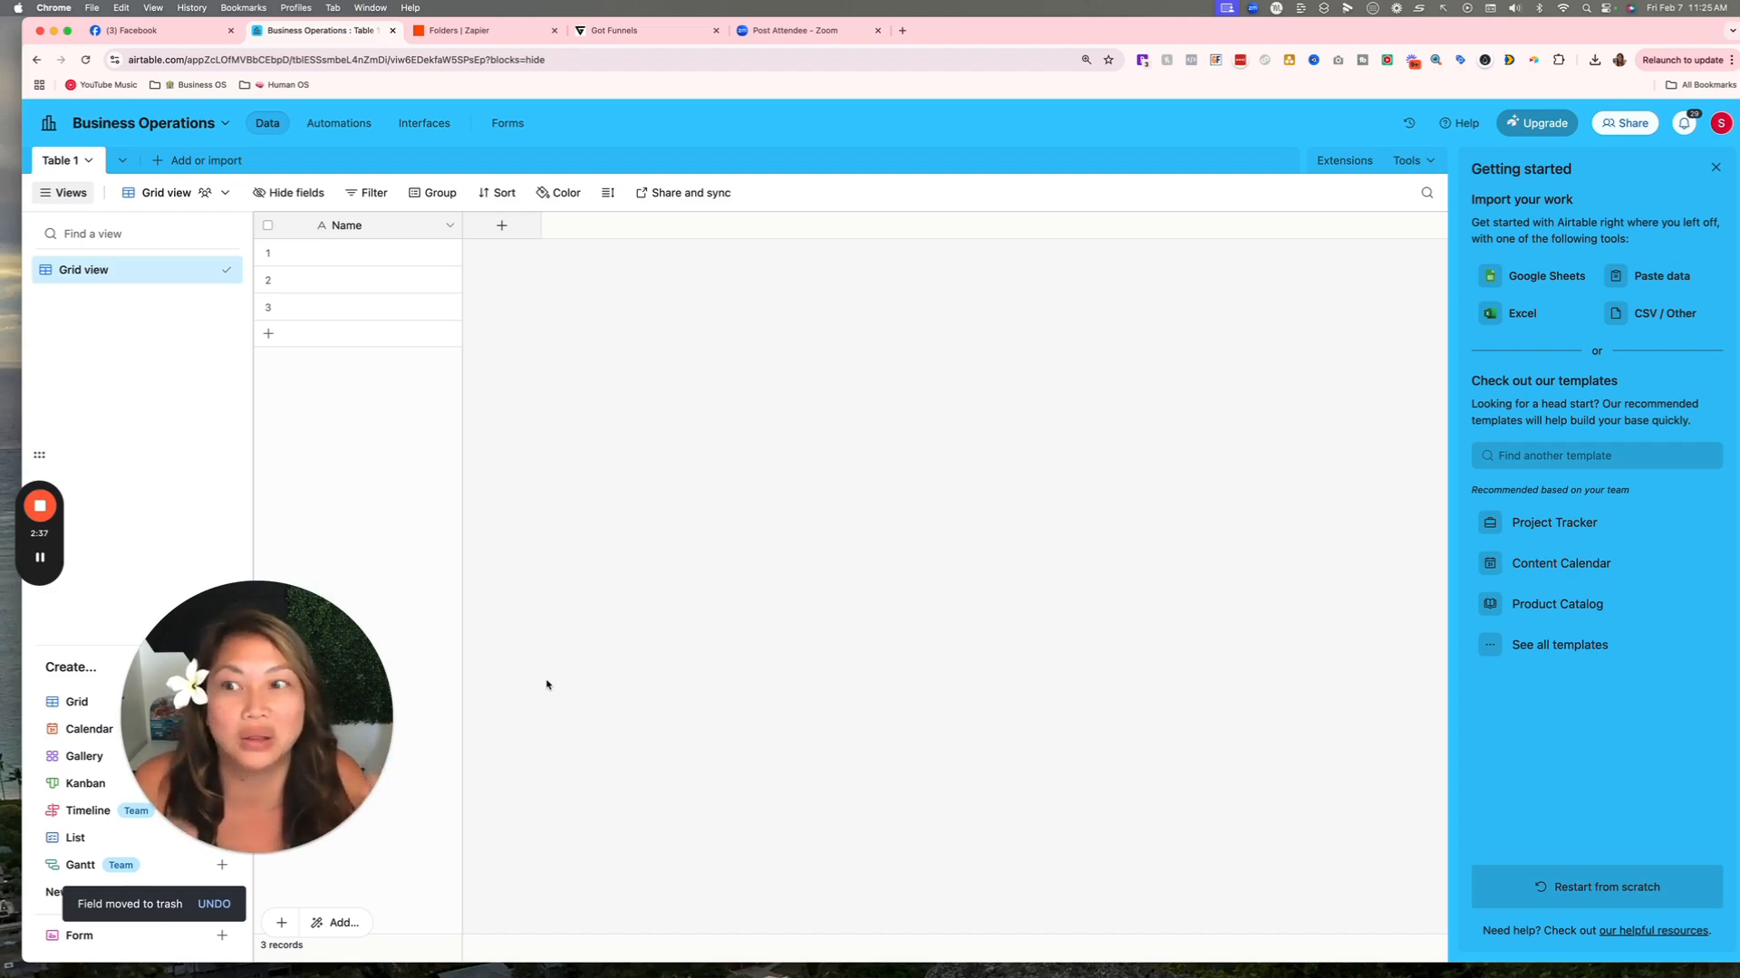
Rename Table 1 to Leads.
left_click(62, 161)
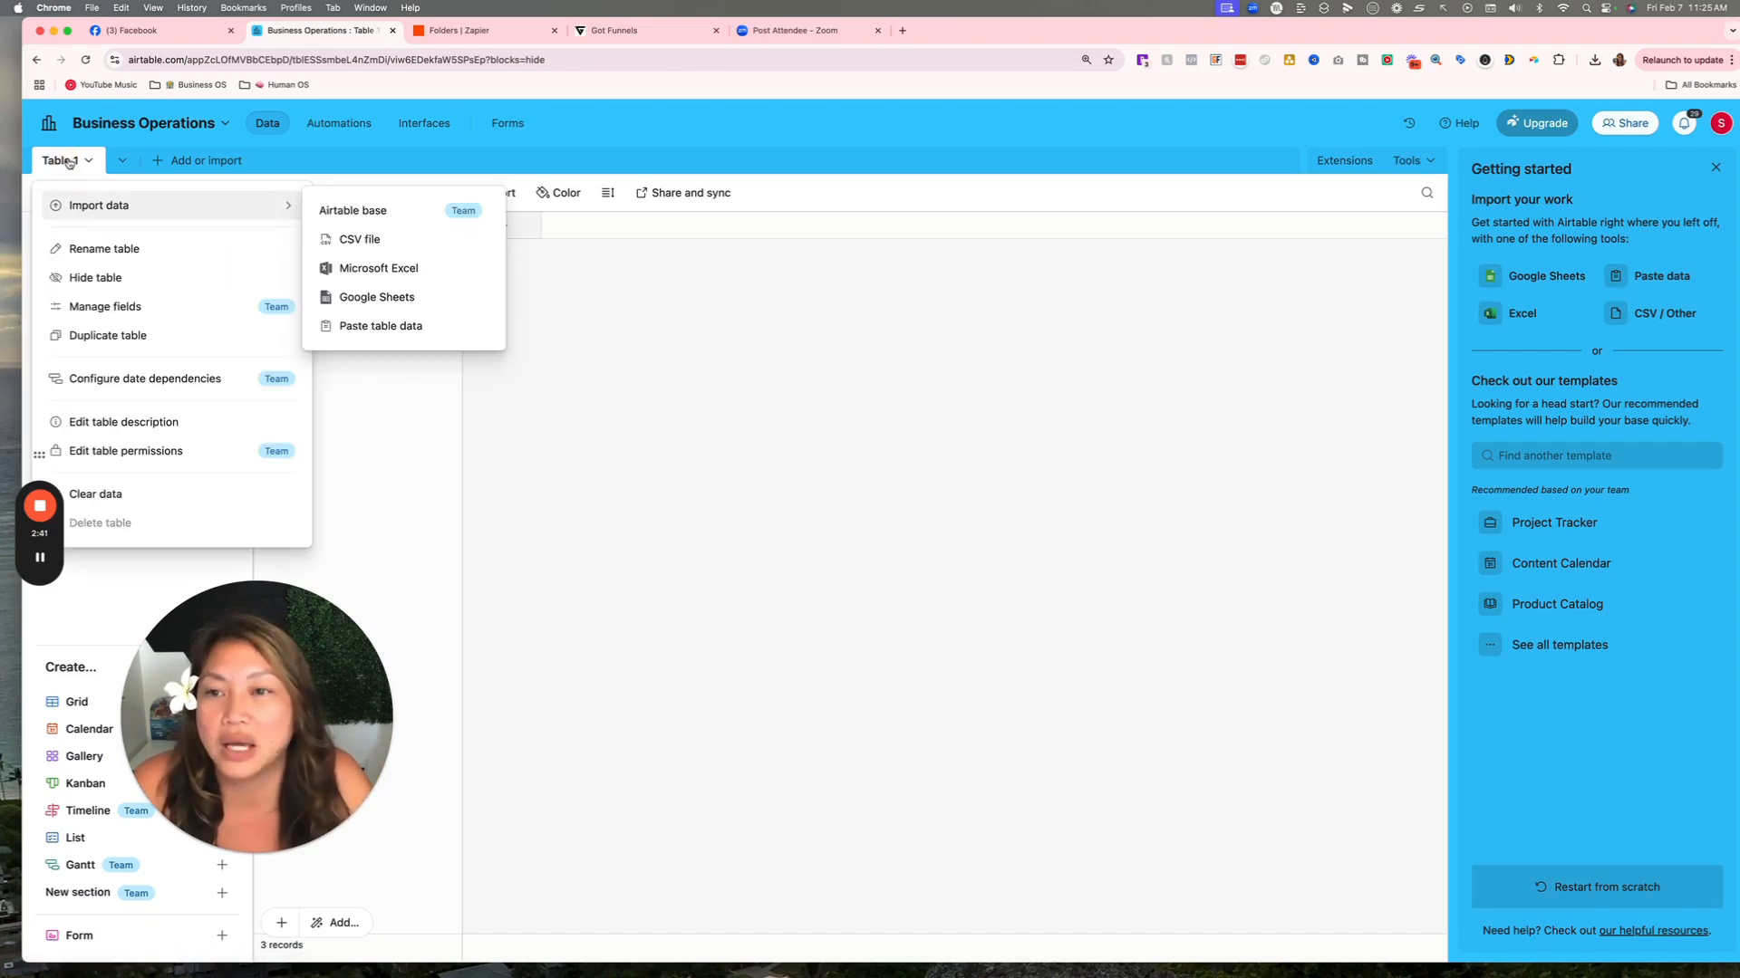
left_click(145, 247)
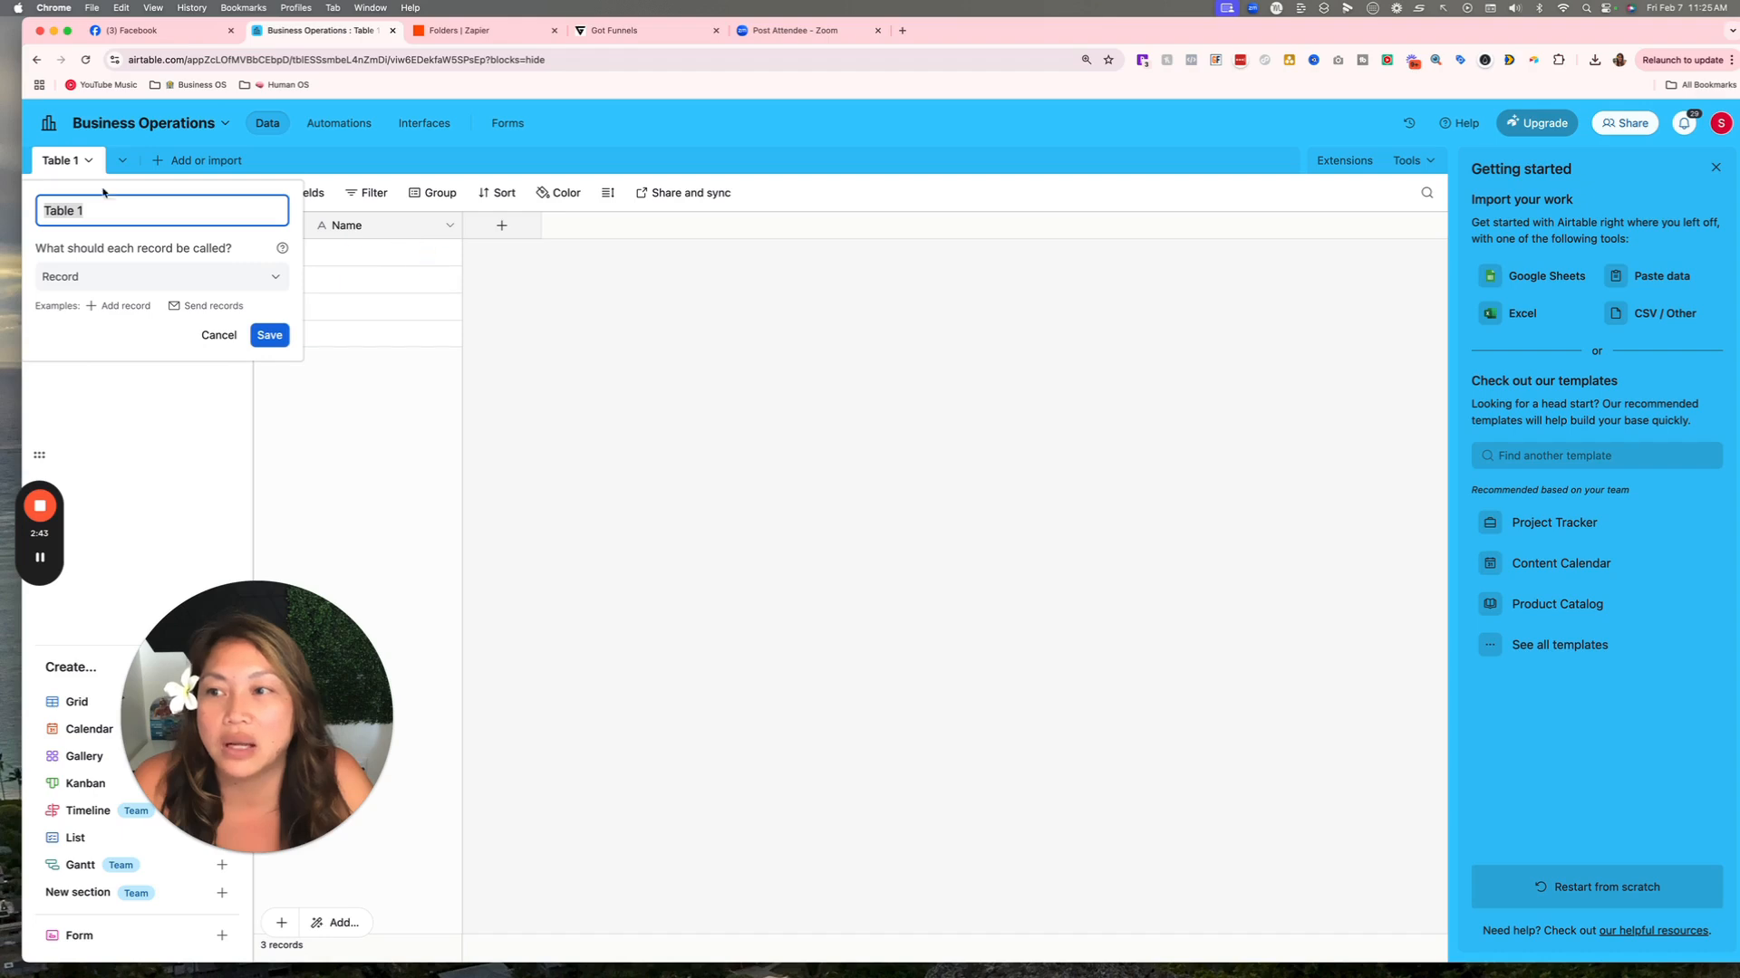
type("Leads")
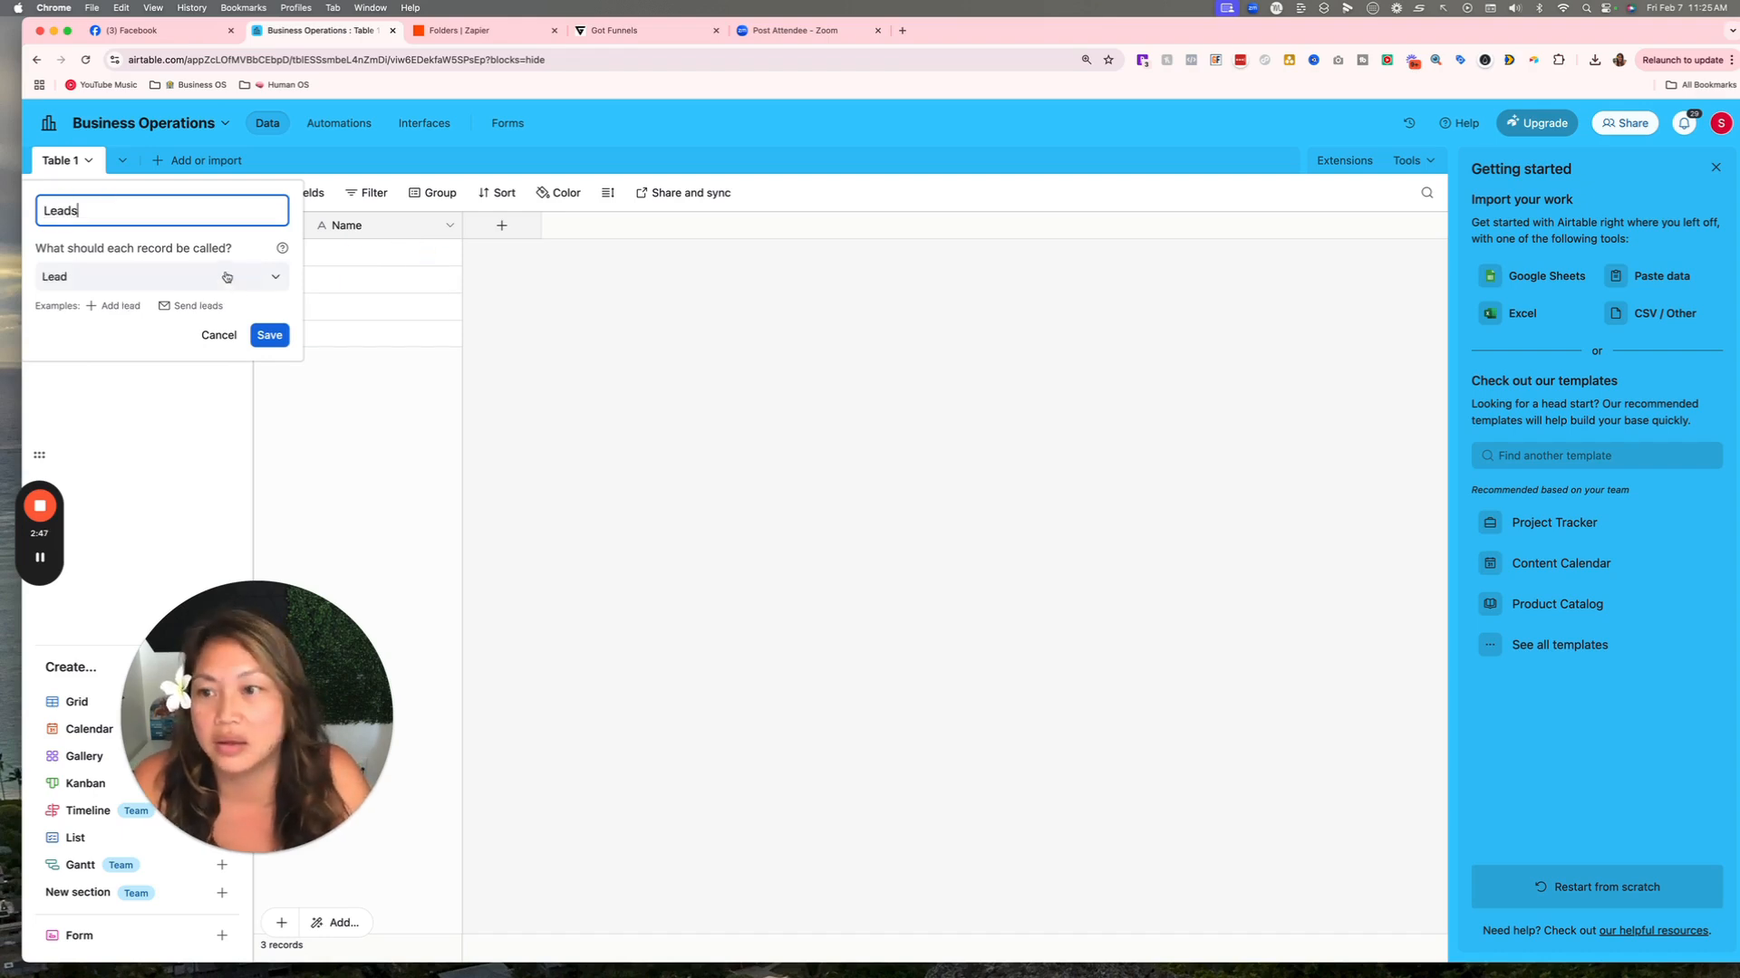
left_click(270, 335)
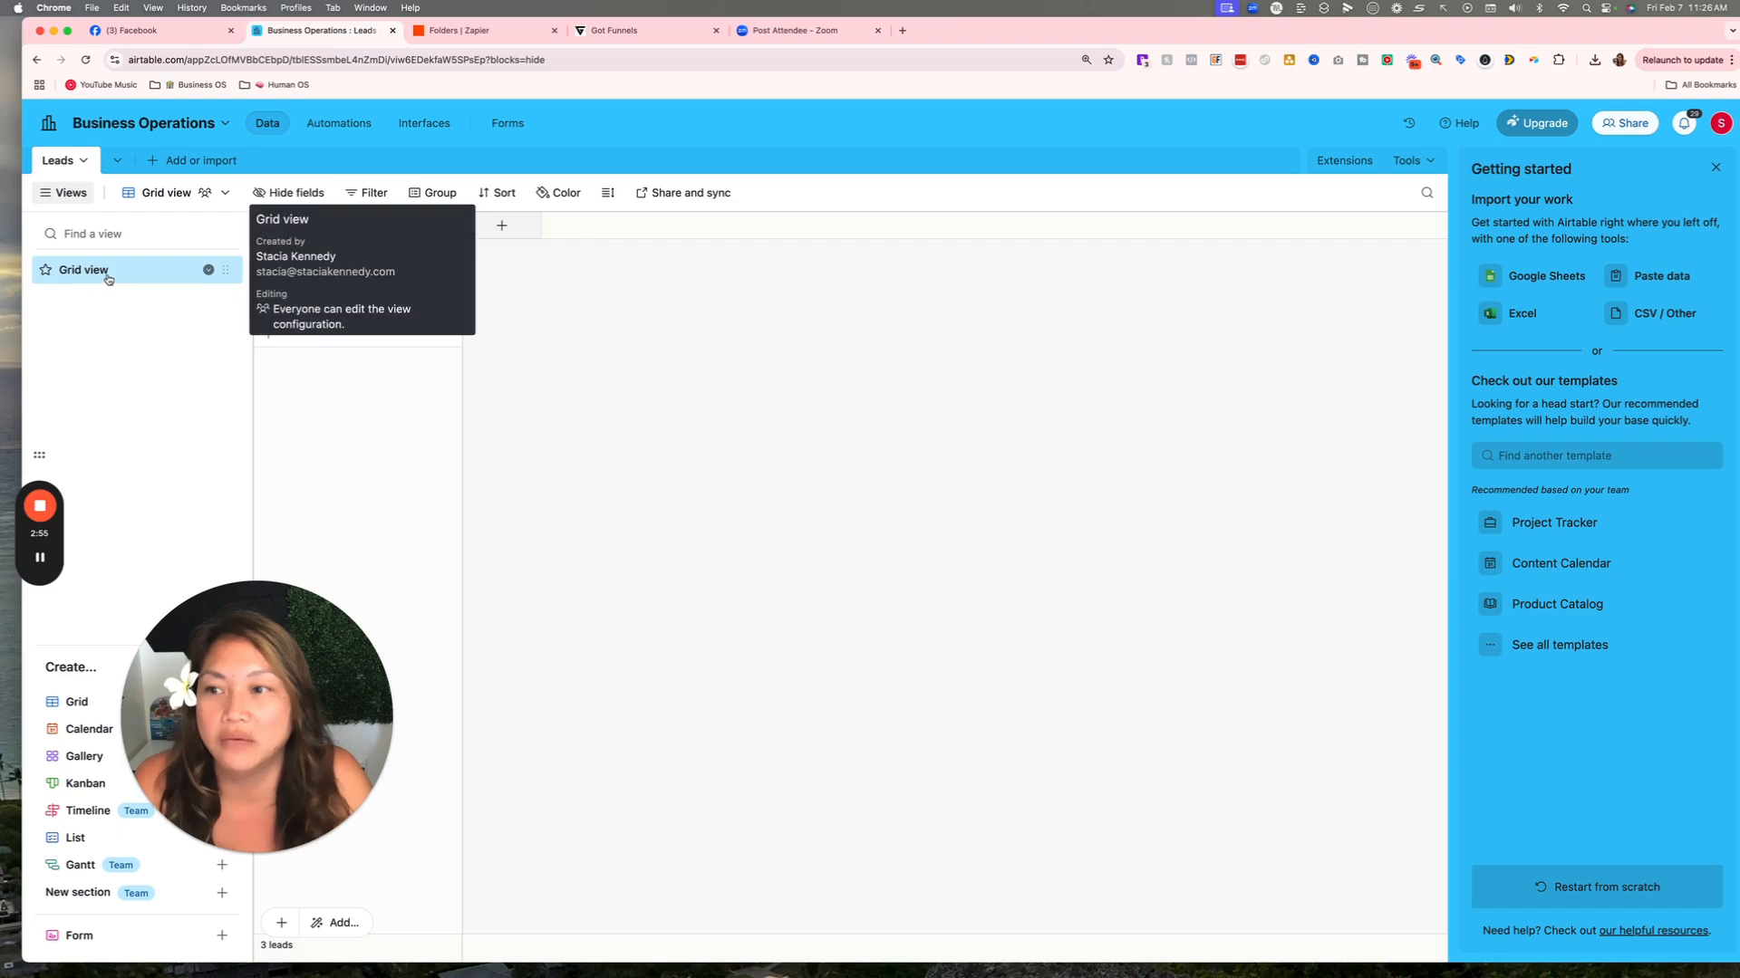
left_click(292, 617)
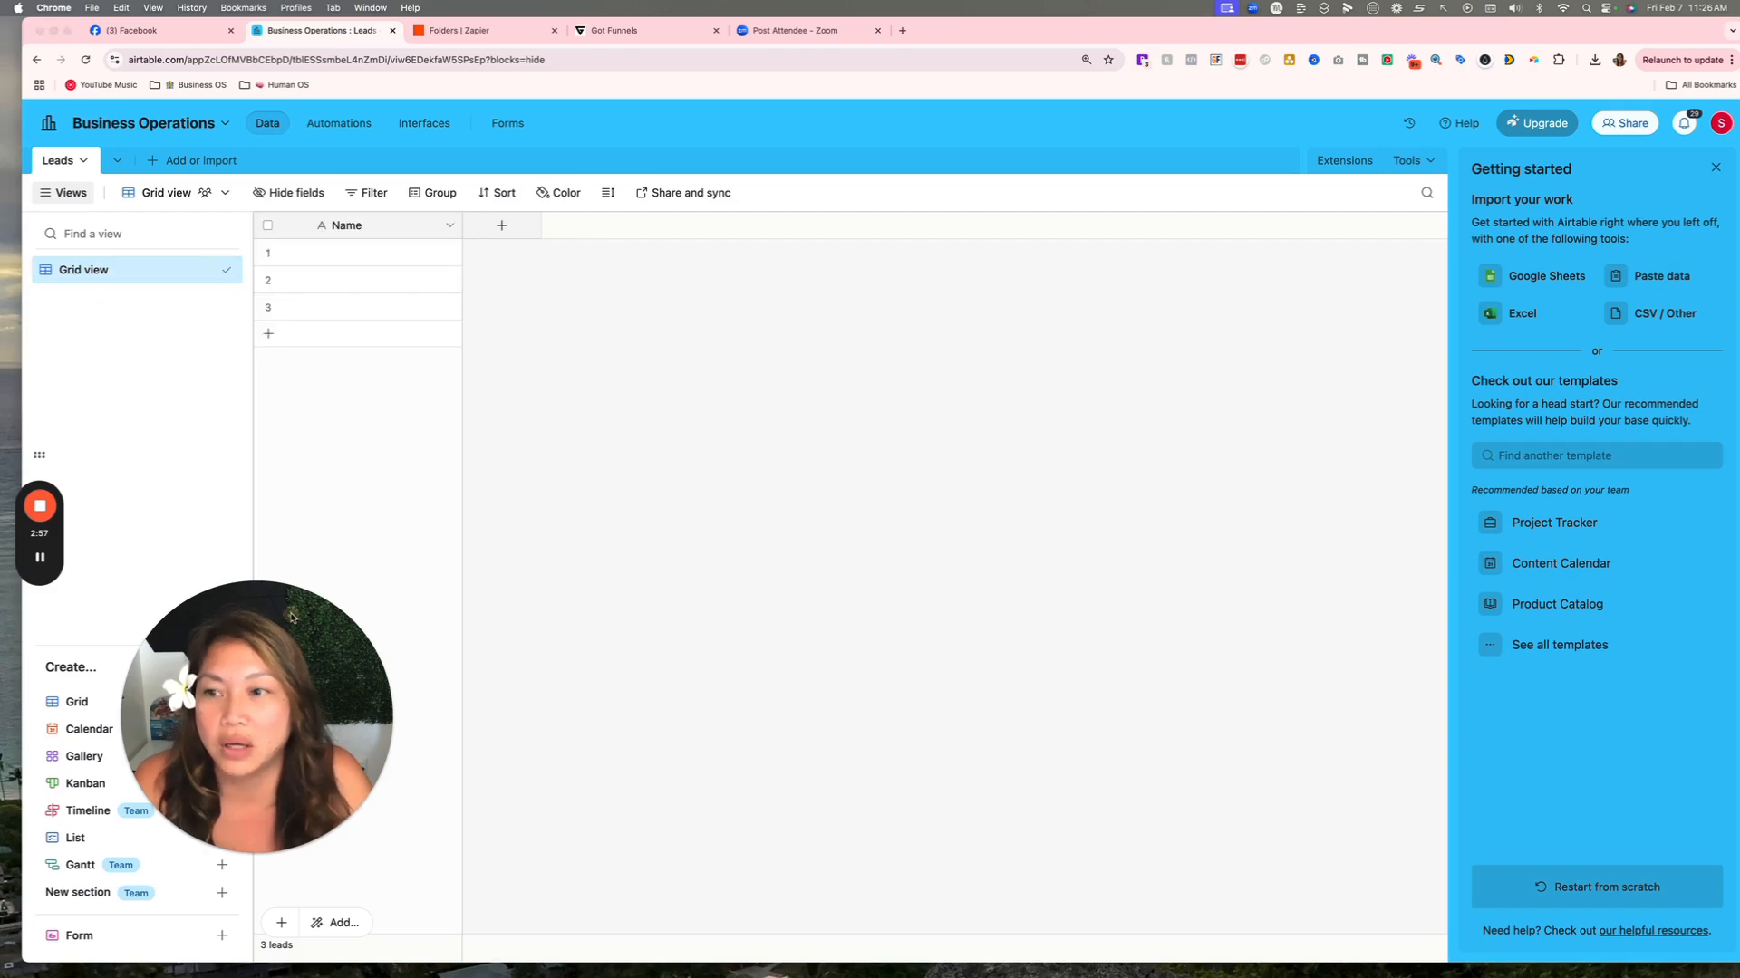
left_click_drag(292, 618, 518, 563)
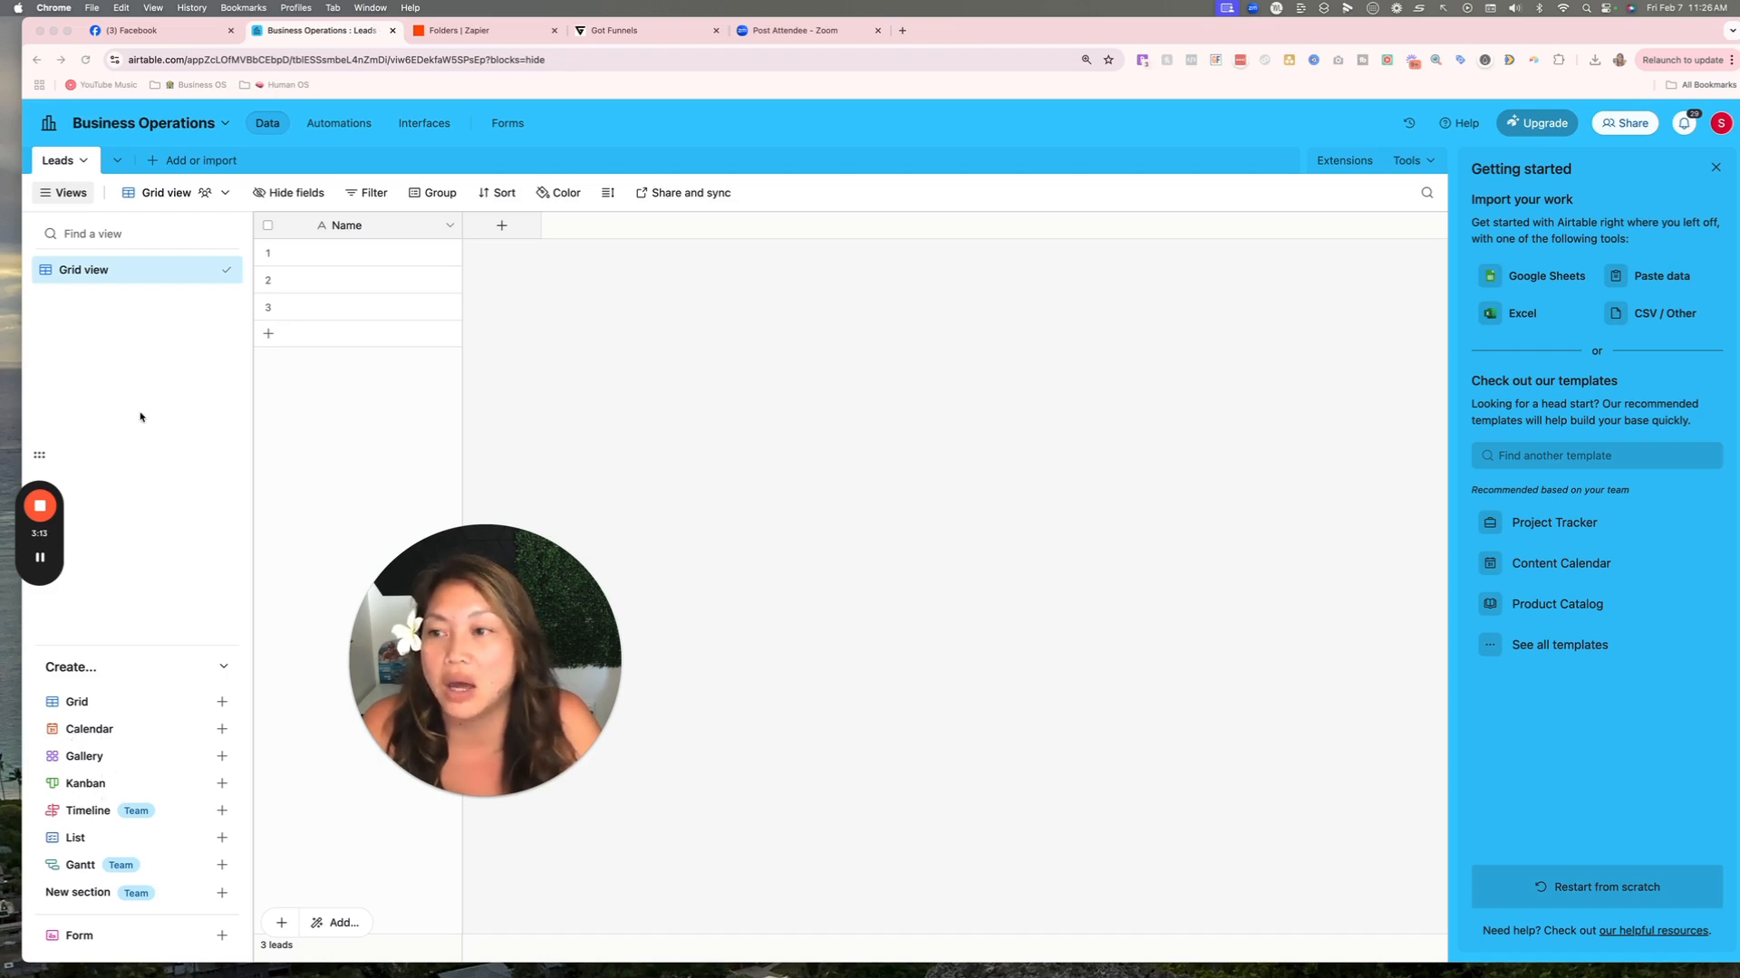
Rename the grid view to New Leads.
left_click(208, 270)
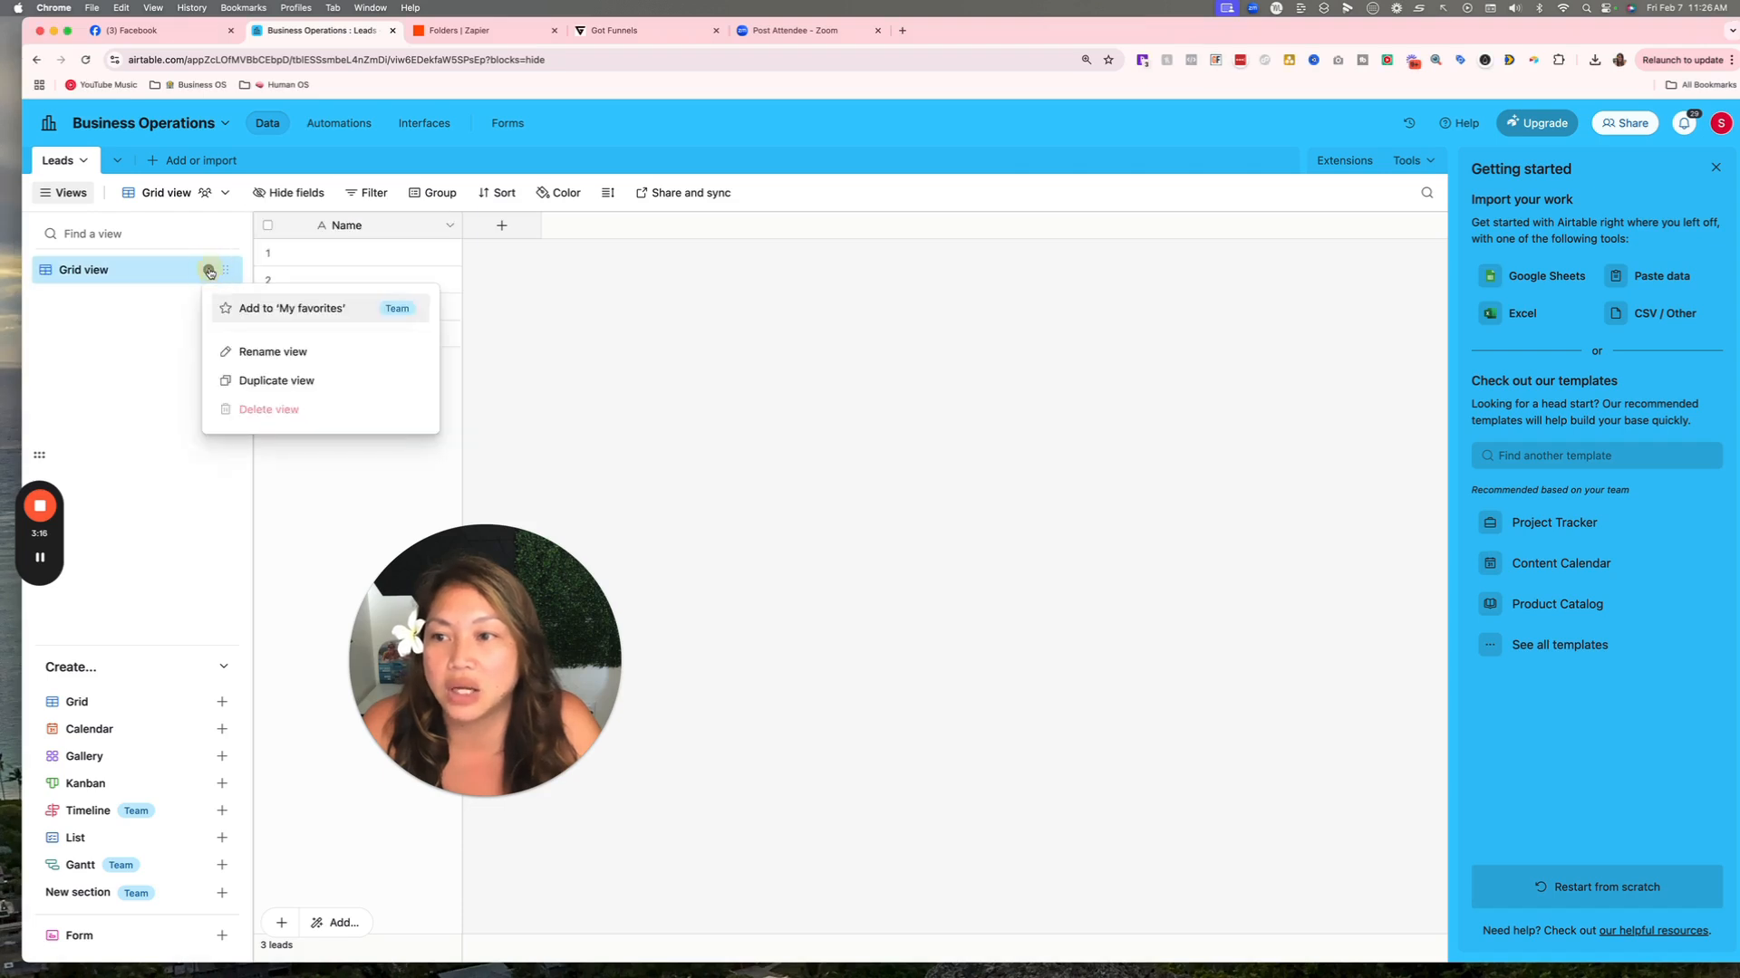
left_click(252, 354)
type("Newe L")
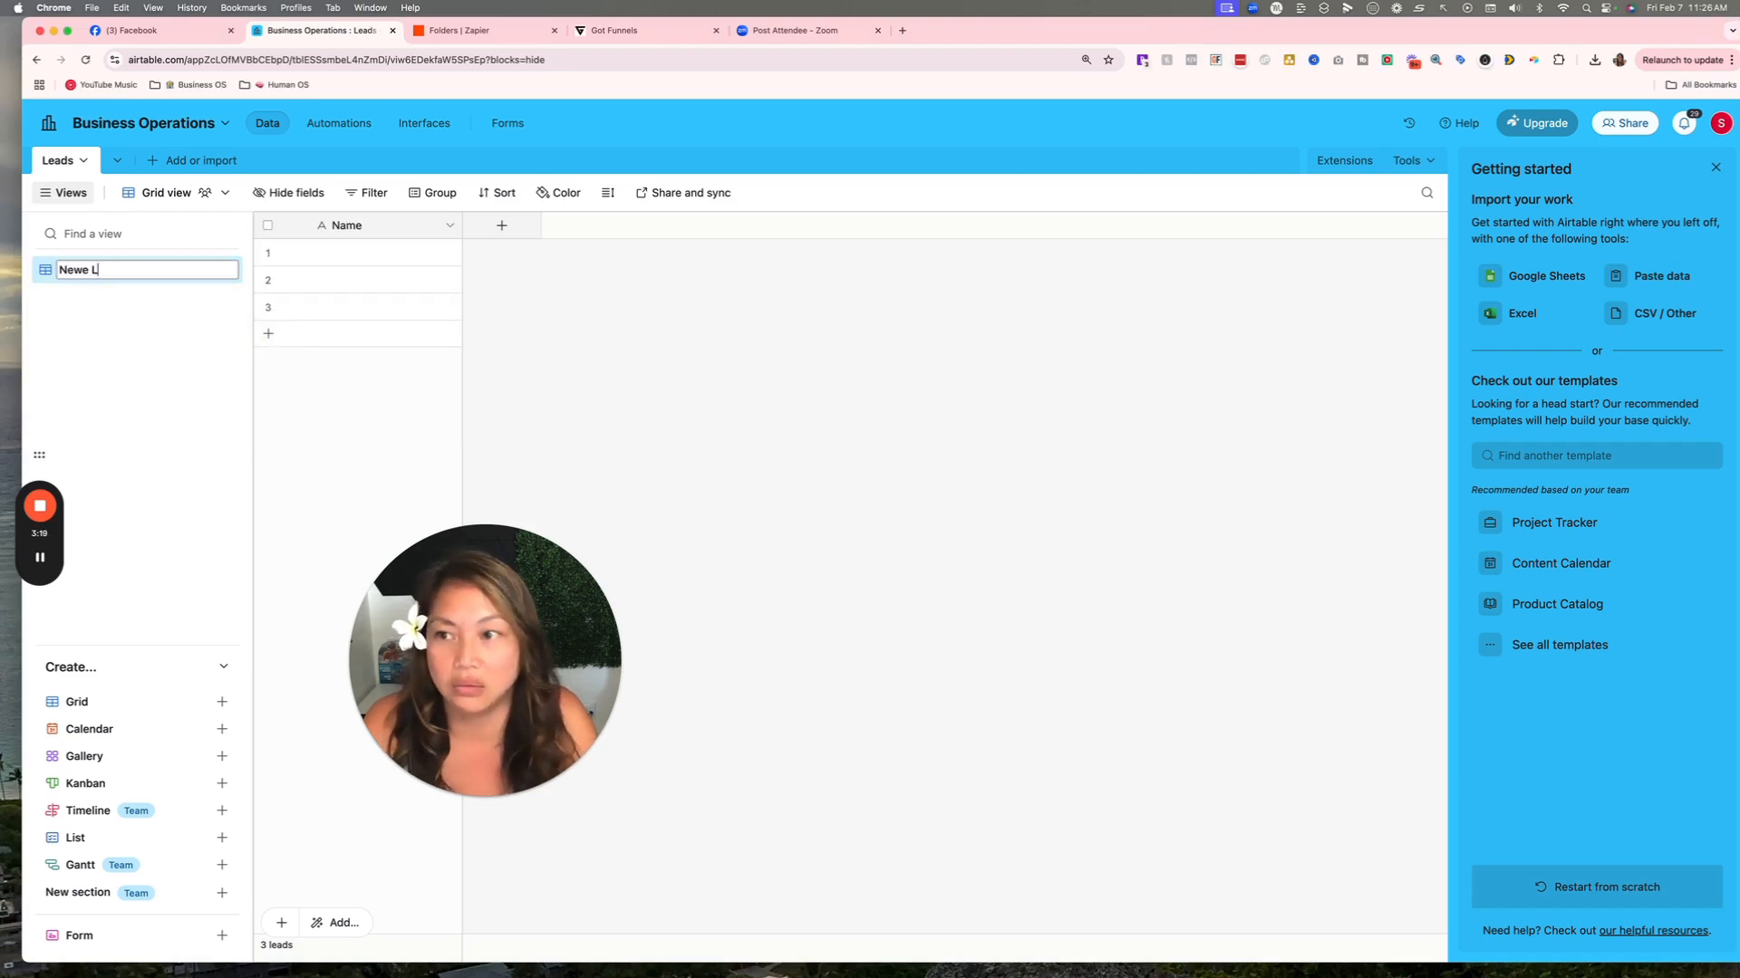
key("BackSpace")
key("BackSpace")
key("BackSpace")
type(" Lee")
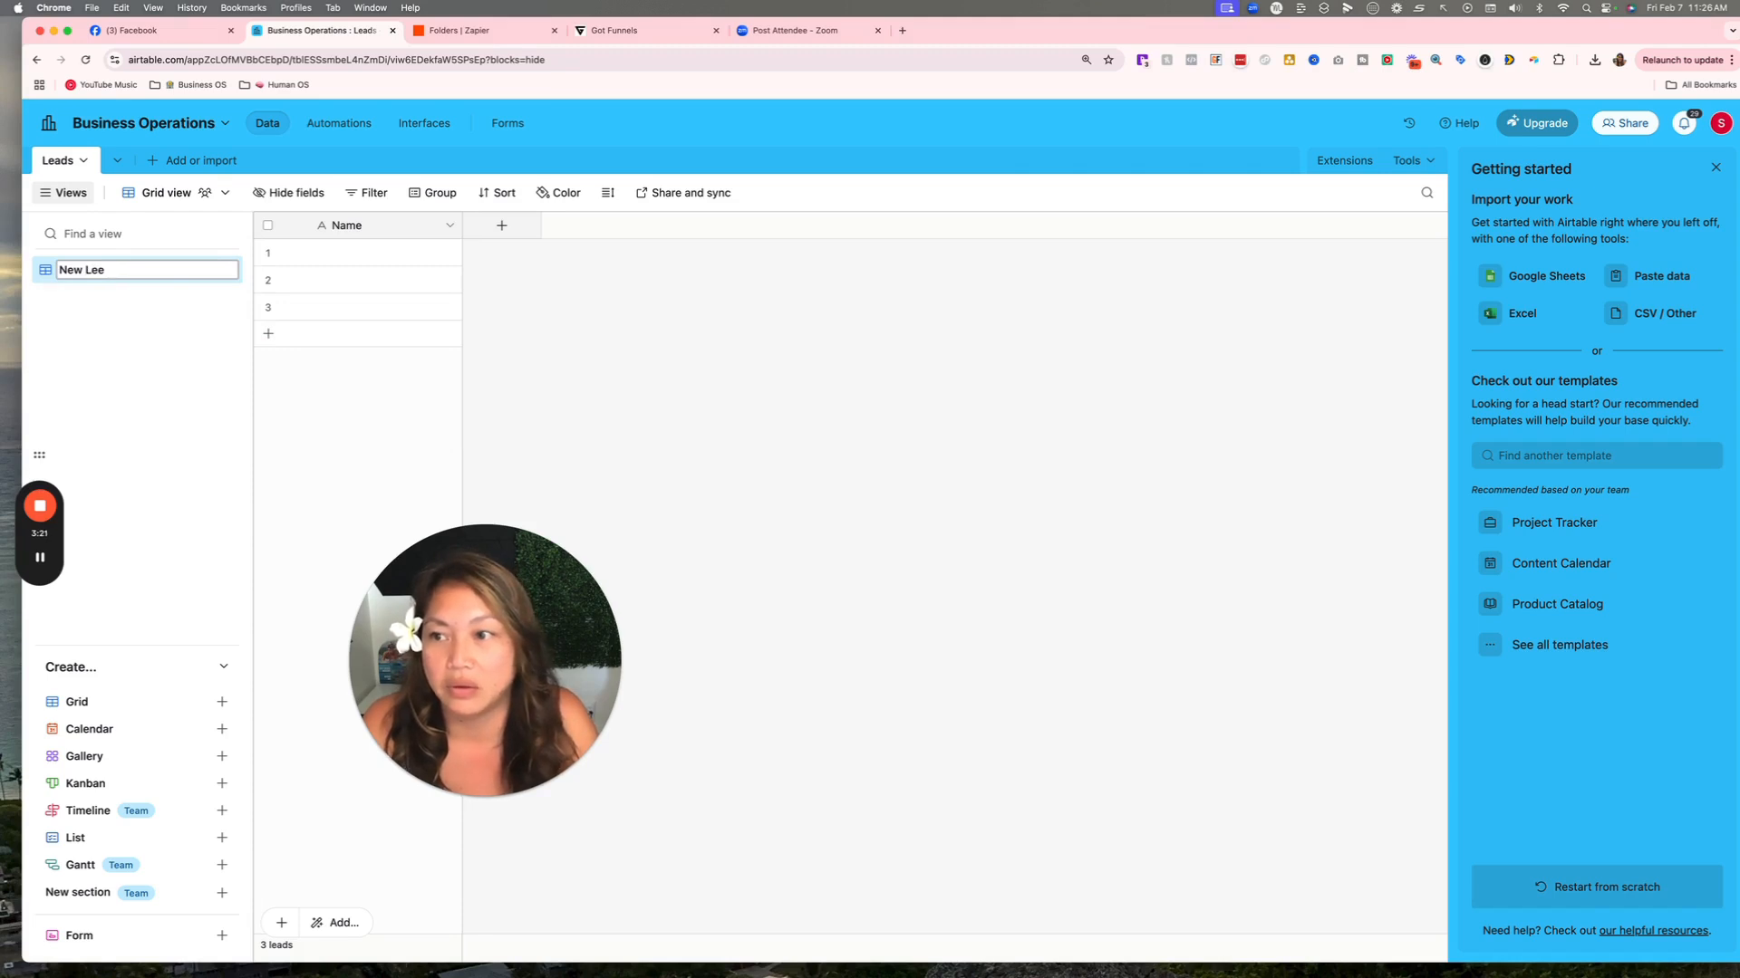
key("BackSpace")
type("ads")
key("Return")
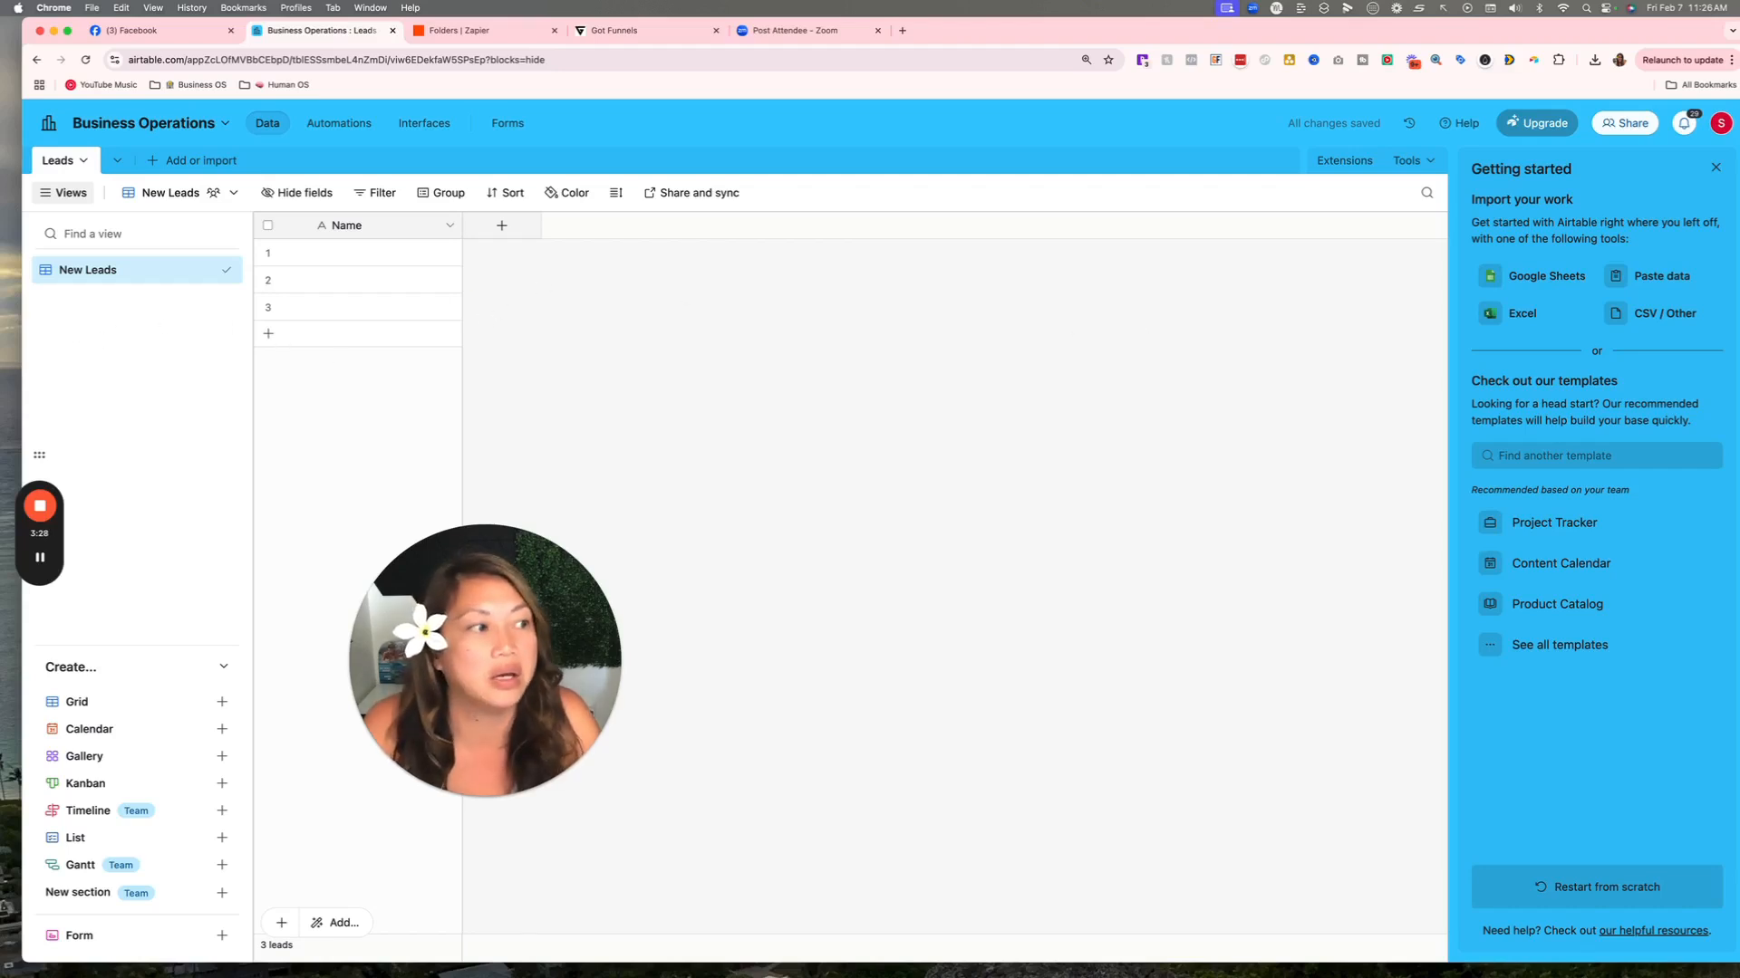
Add First Name and Last Name single line text fields.
left_click(501, 226)
left_click(544, 267)
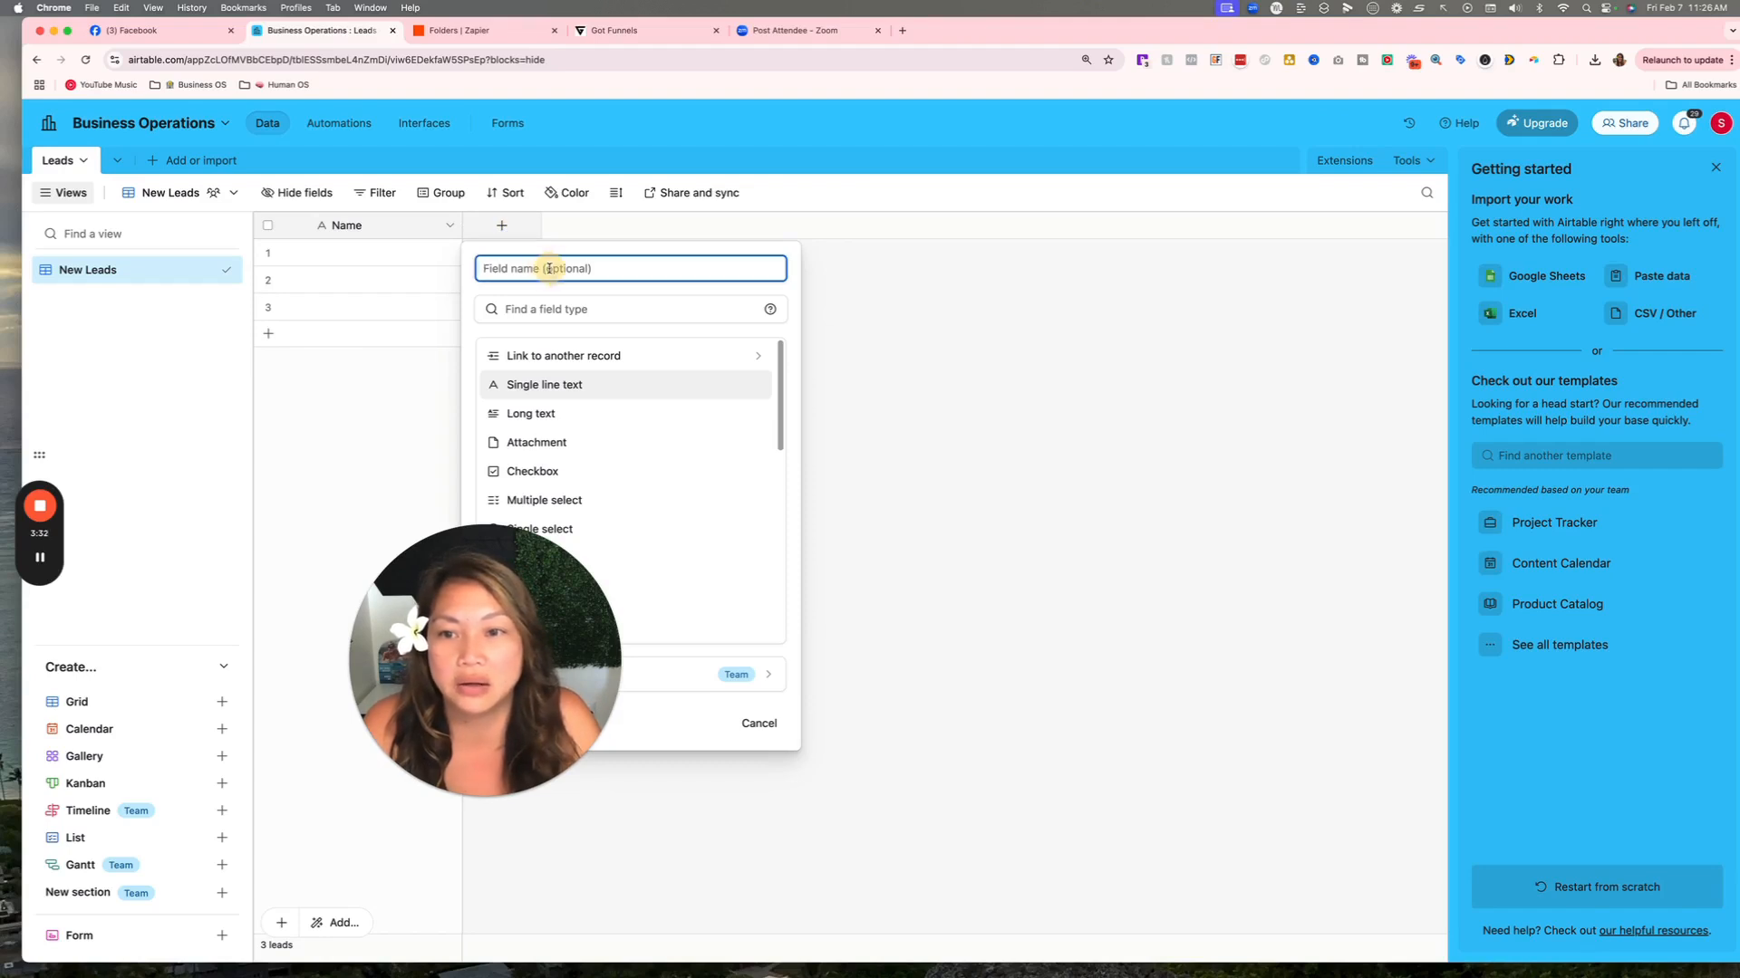
type("First Name")
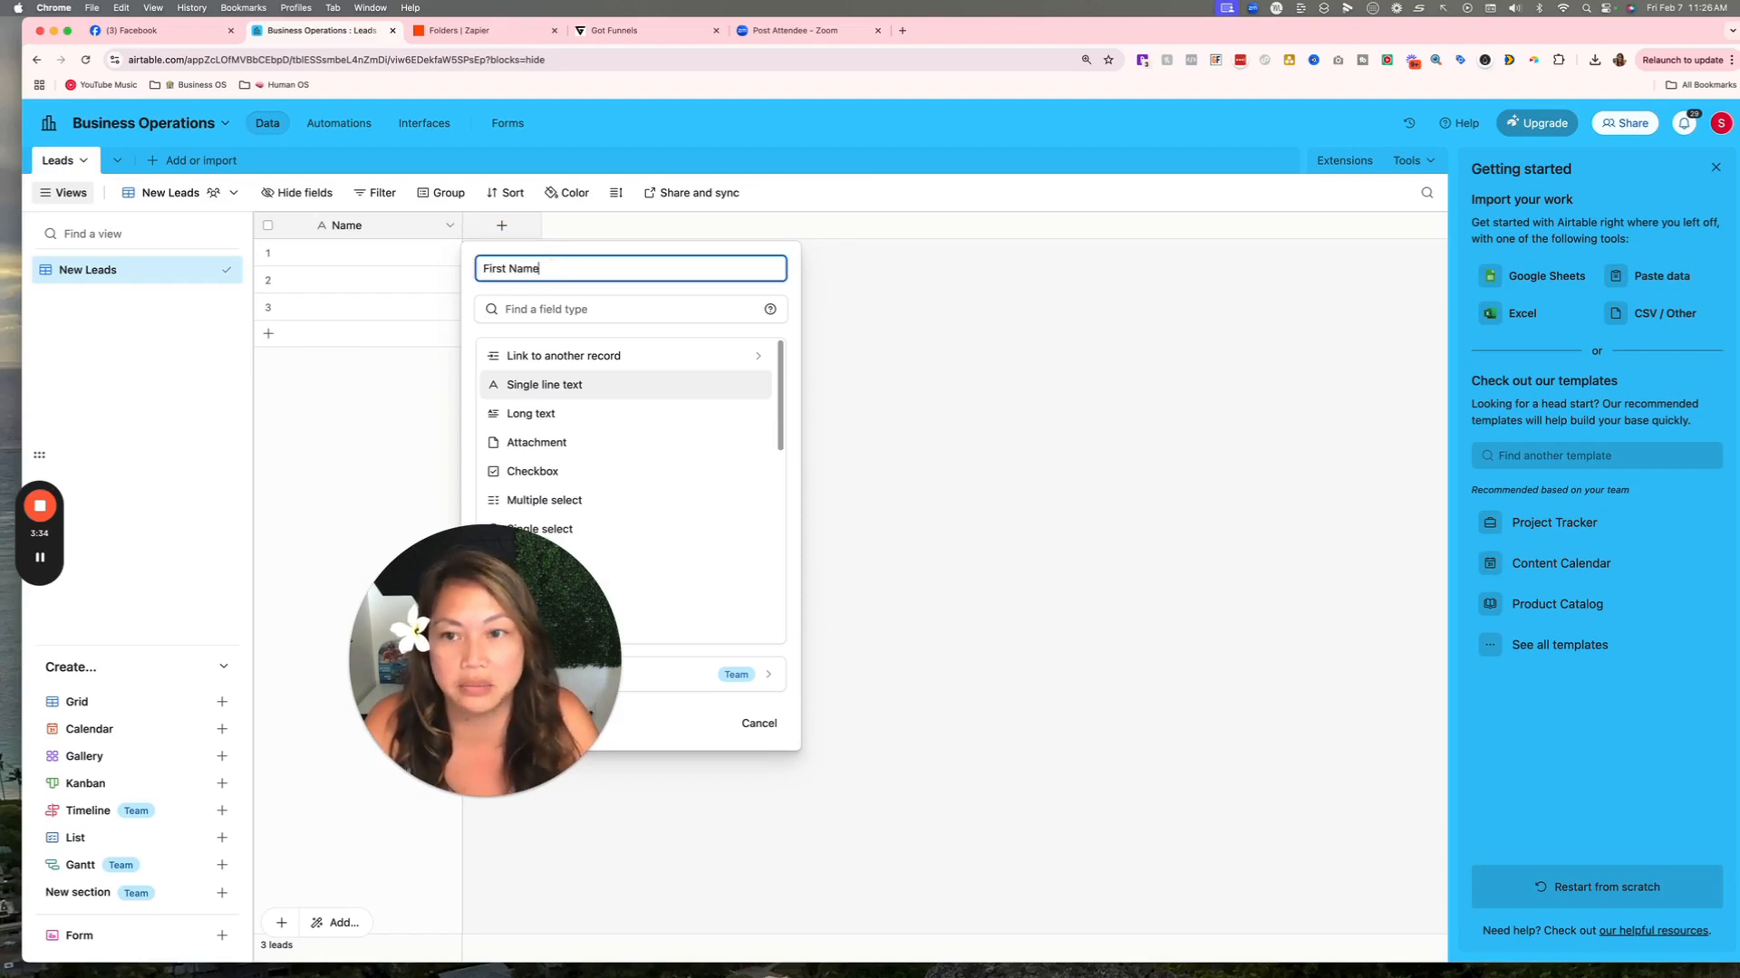
left_click_drag(562, 580, 226, 530)
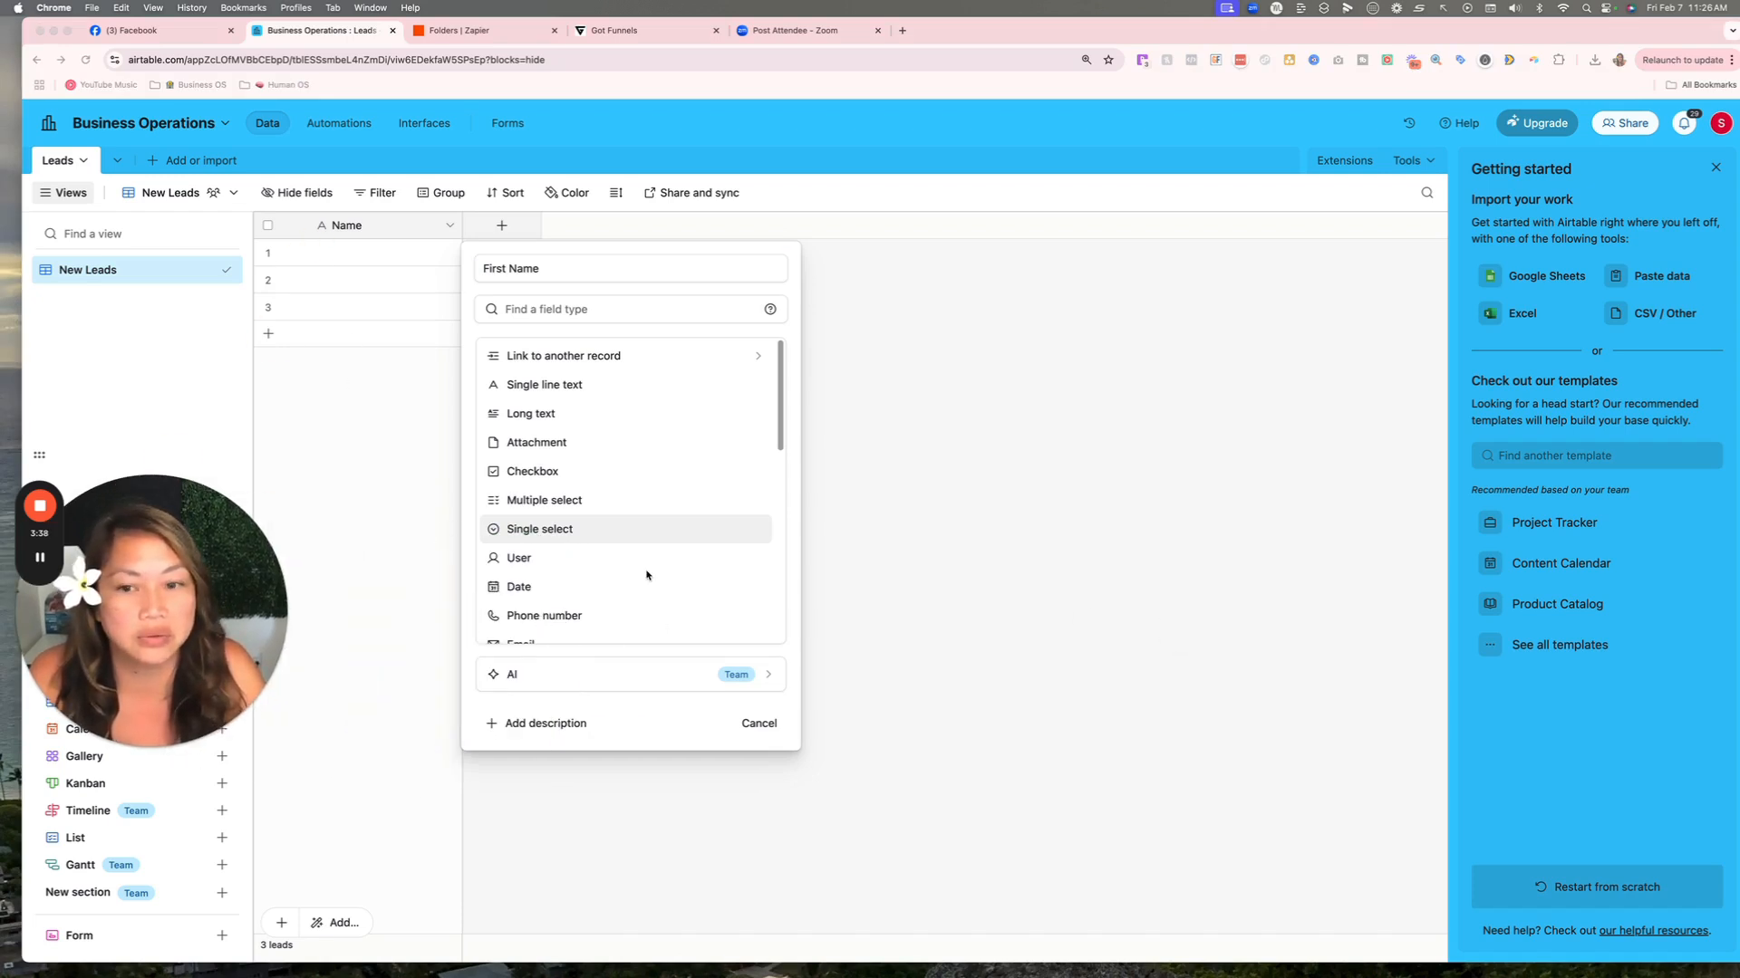
left_click(589, 391)
left_click(589, 391)
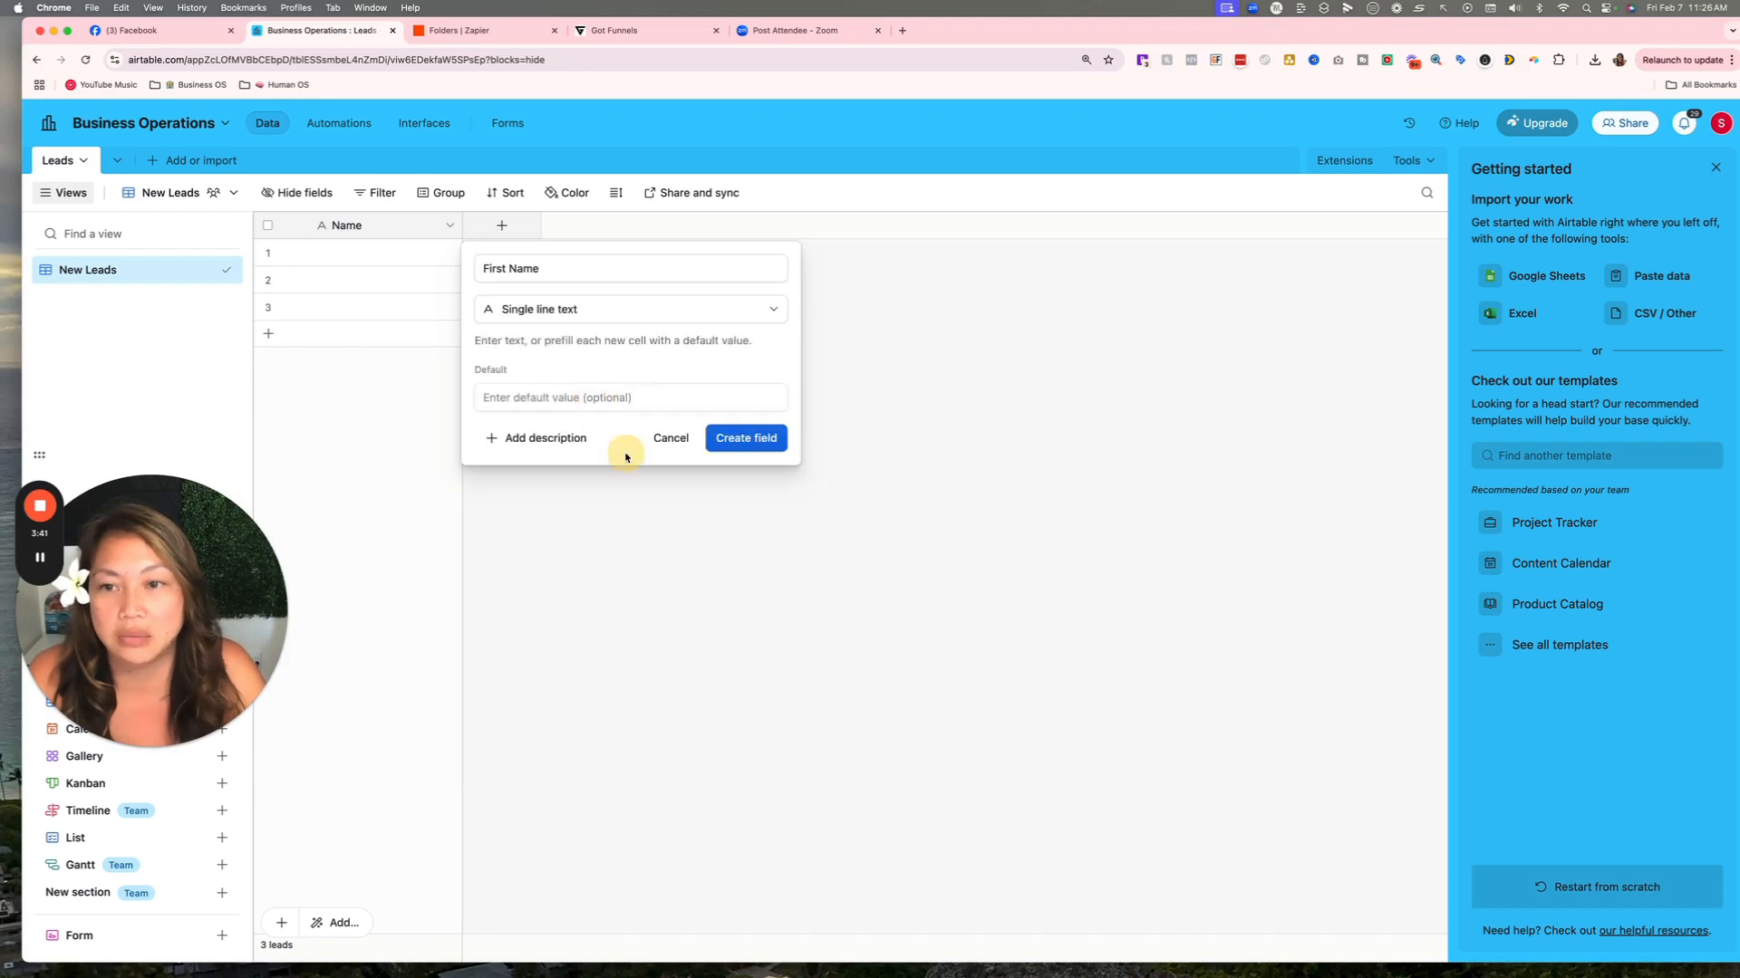
left_click(745, 435)
left_click(651, 226)
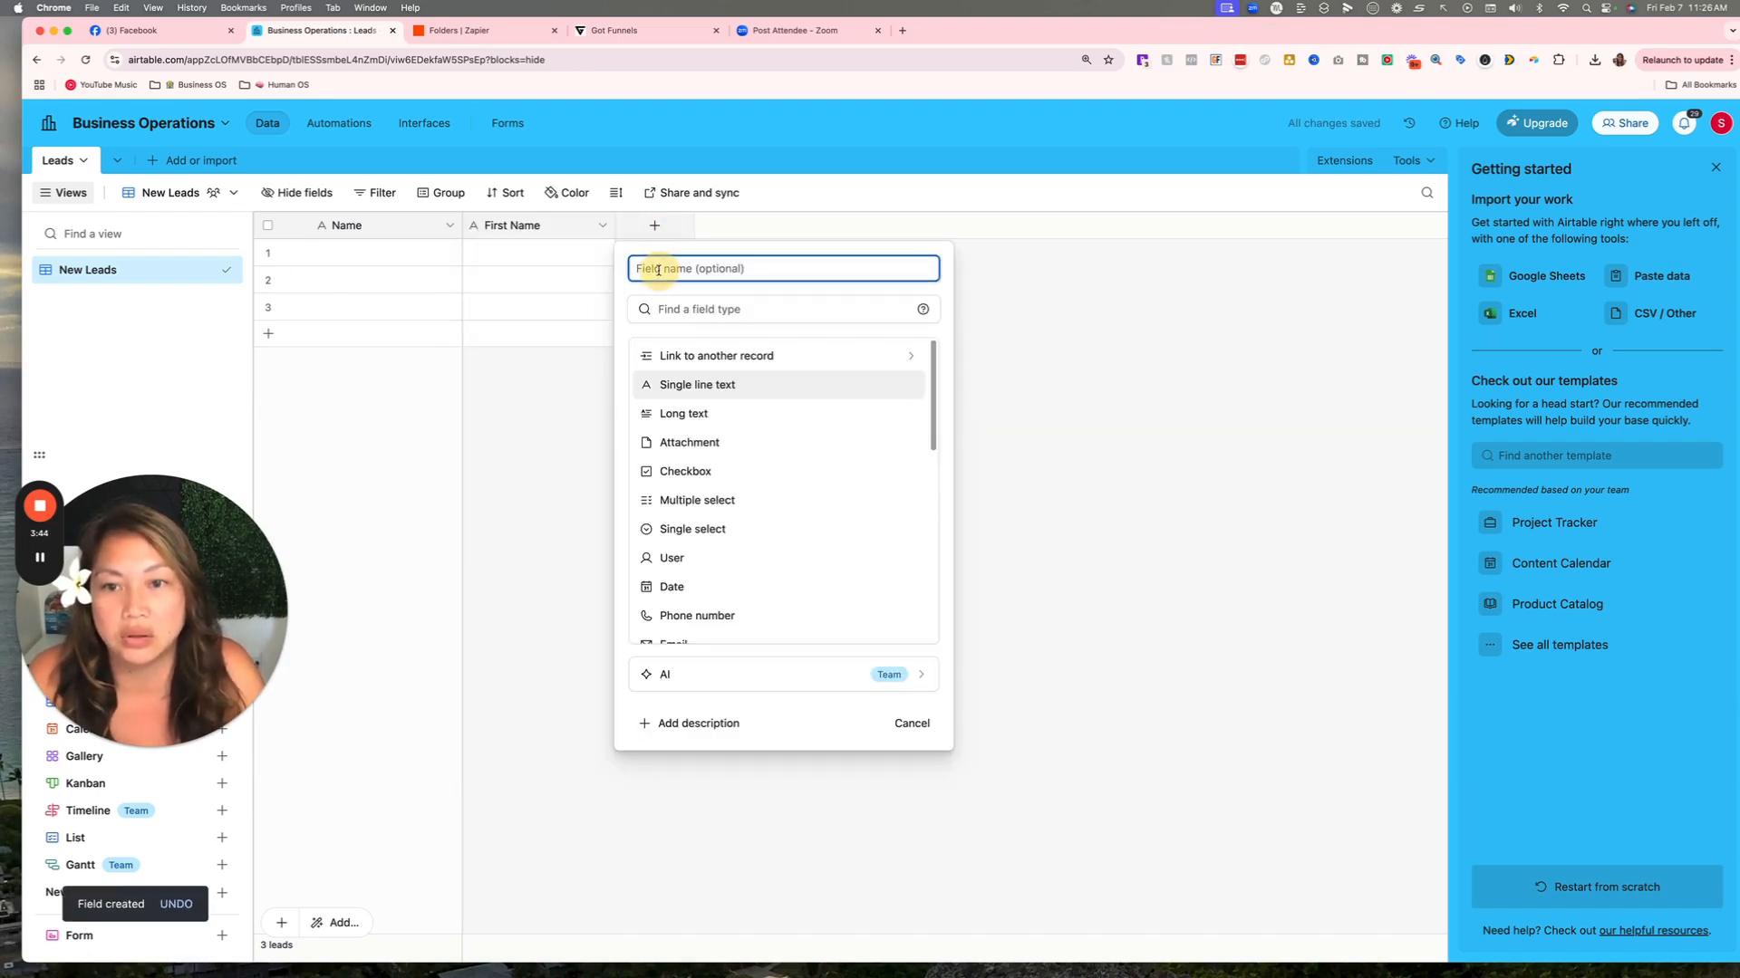
type("Last N")
type("ame")
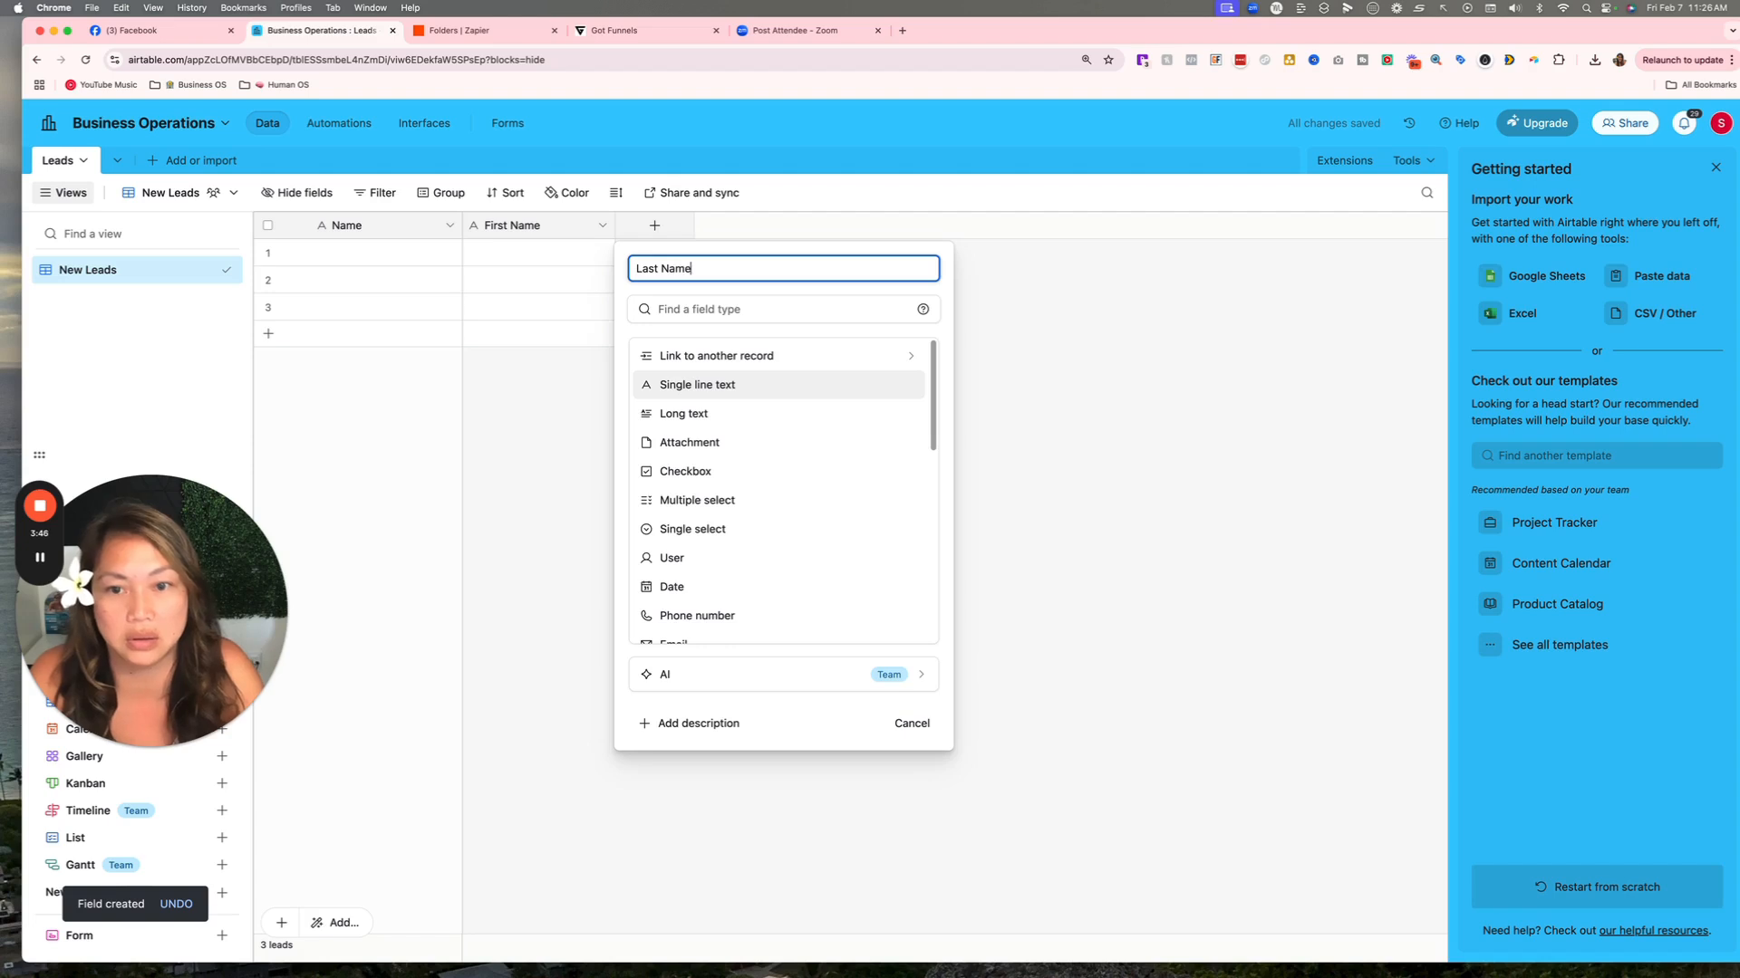
left_click(744, 384)
left_click(878, 453)
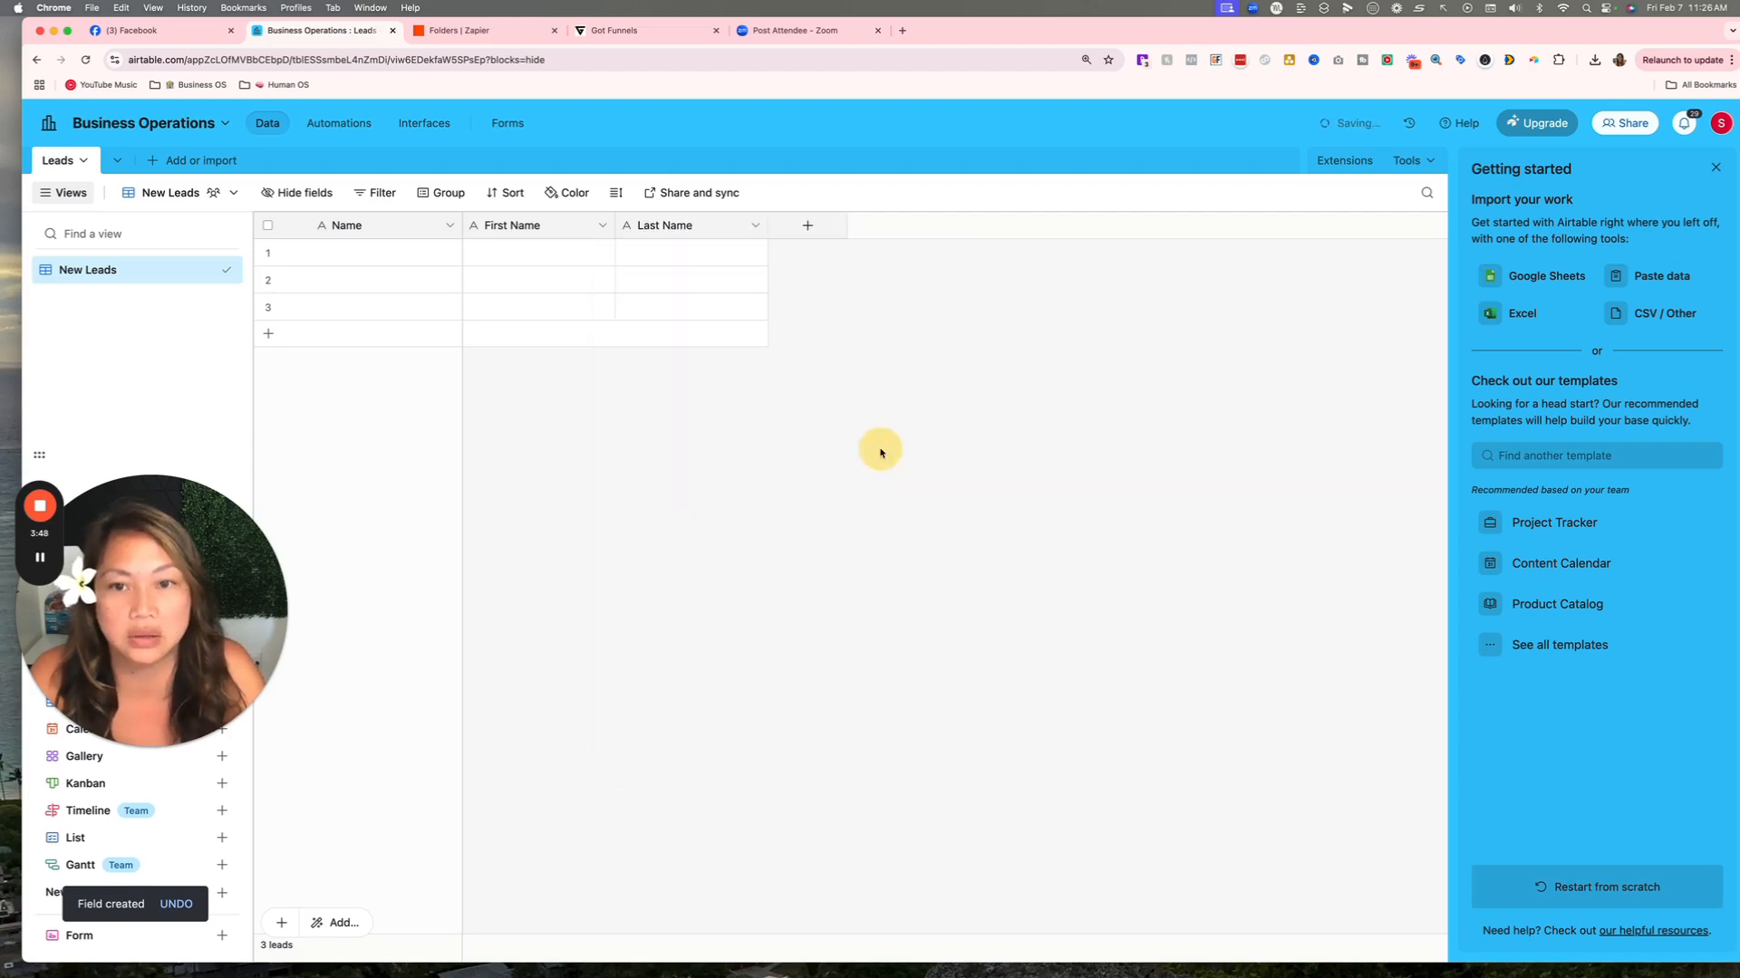
Add a Phone Number field of Phone number type.
left_click(808, 226)
type("Phone Number")
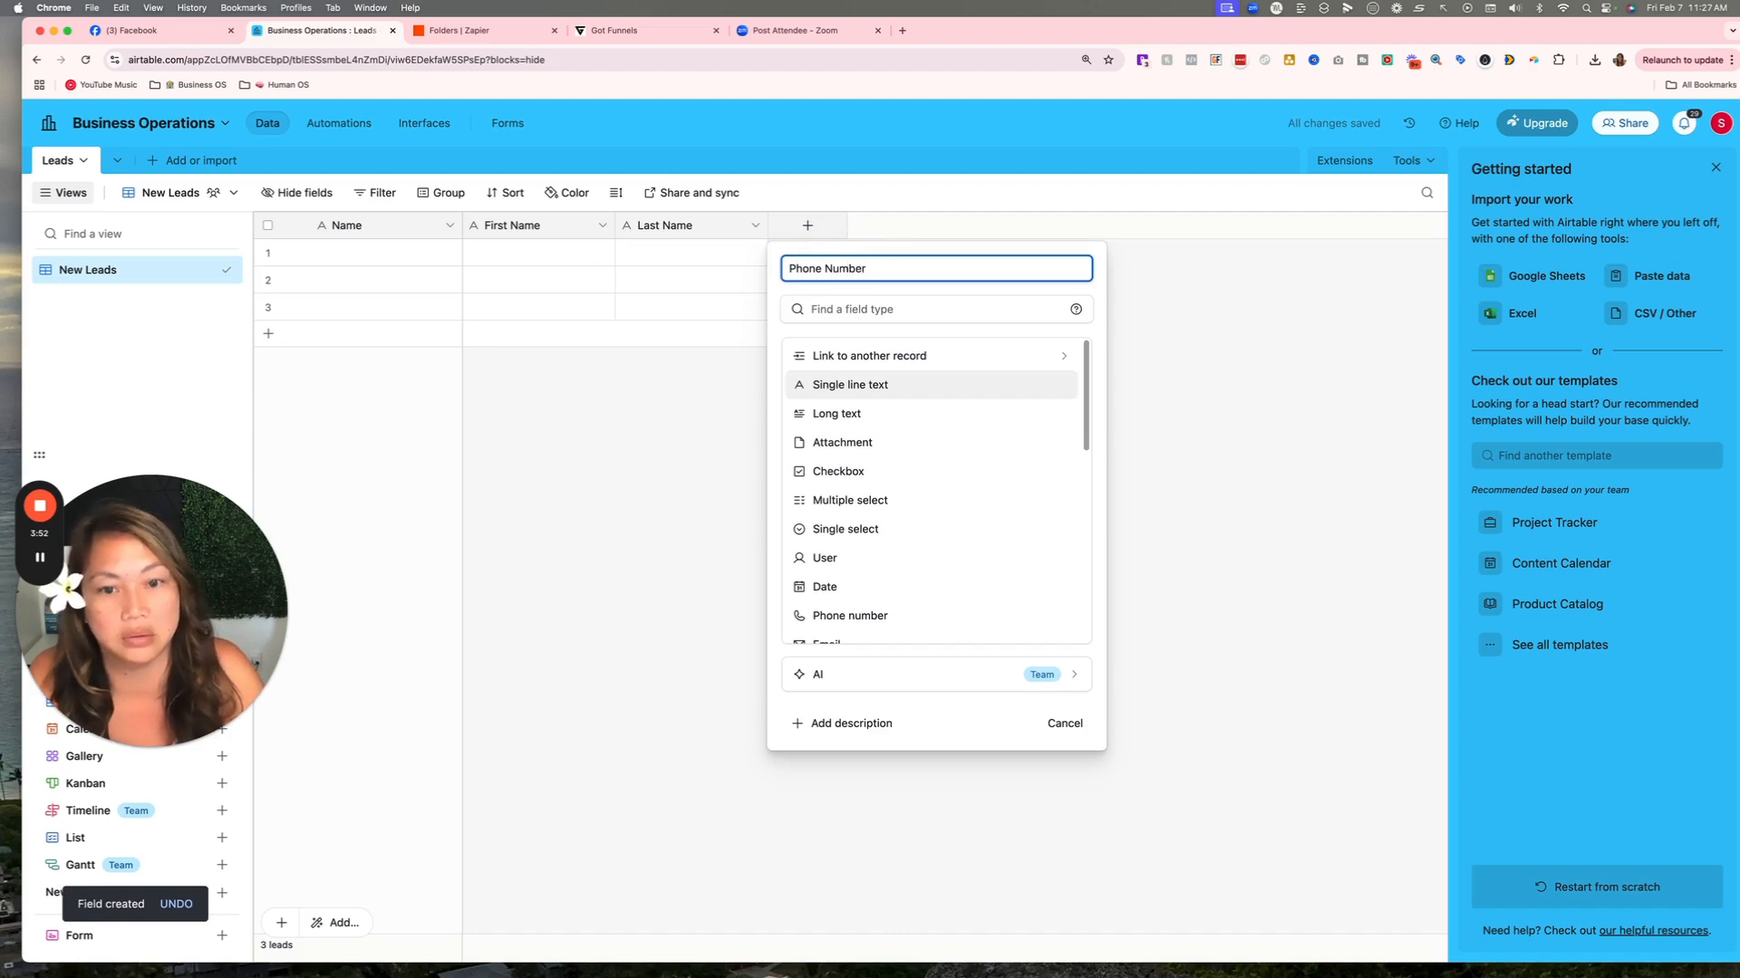
key("Tab")
type("Pho")
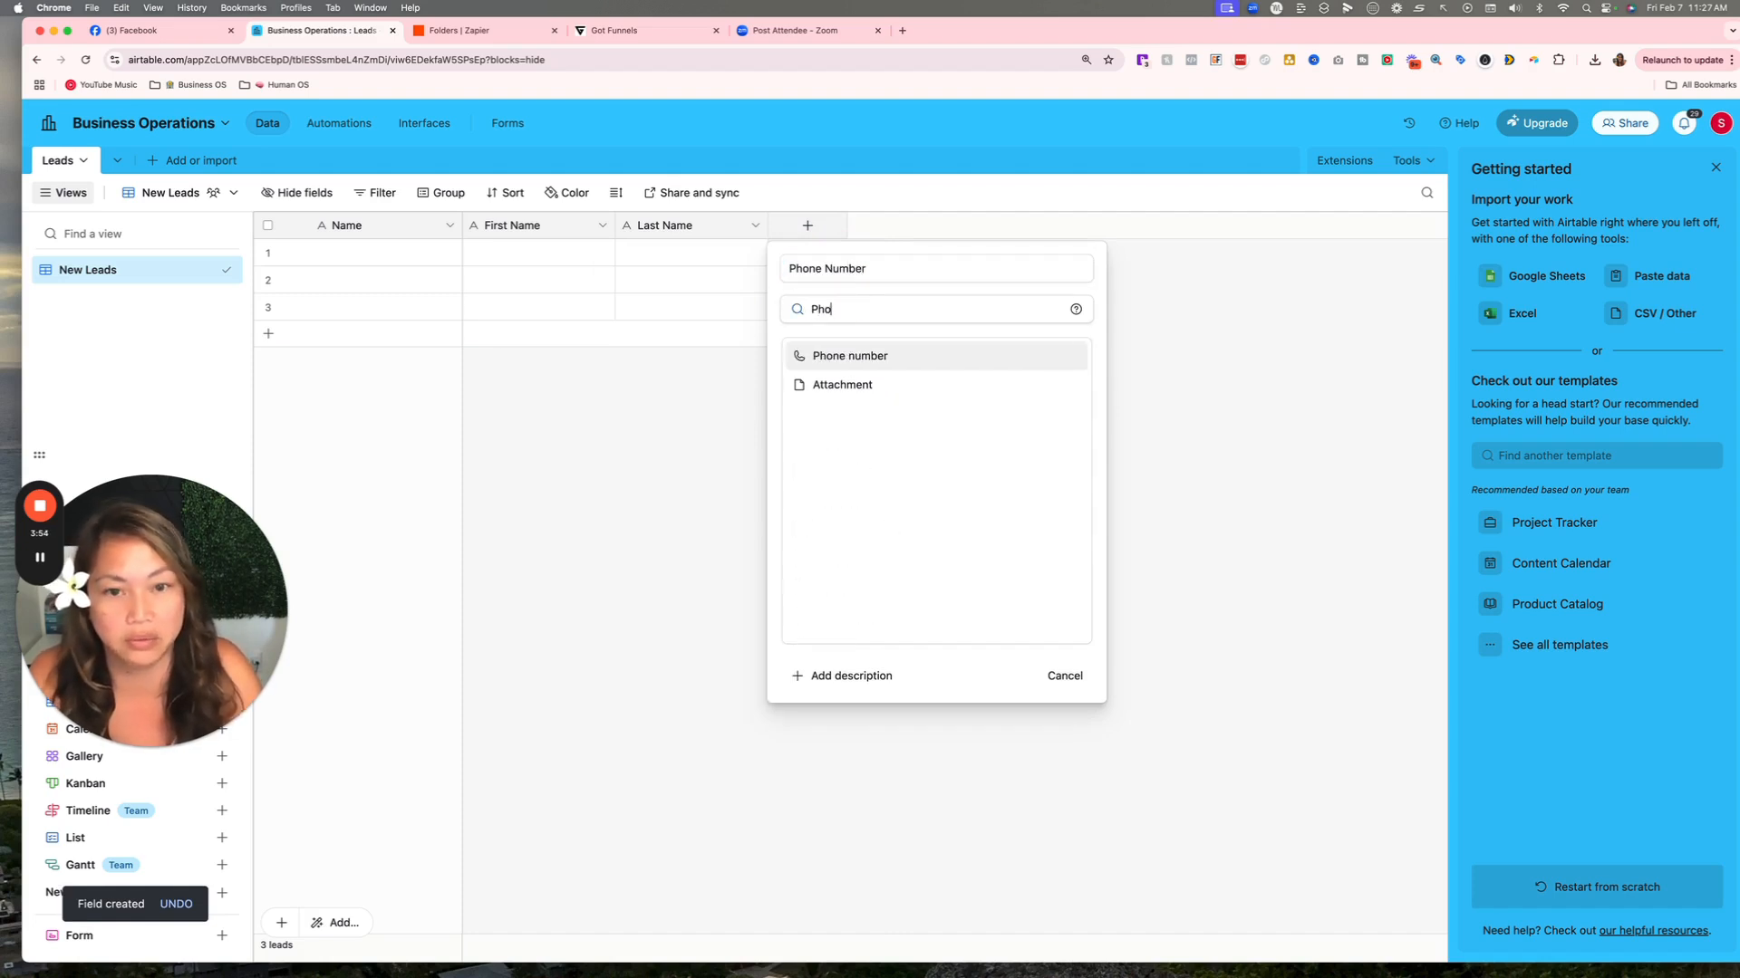
left_click(872, 355)
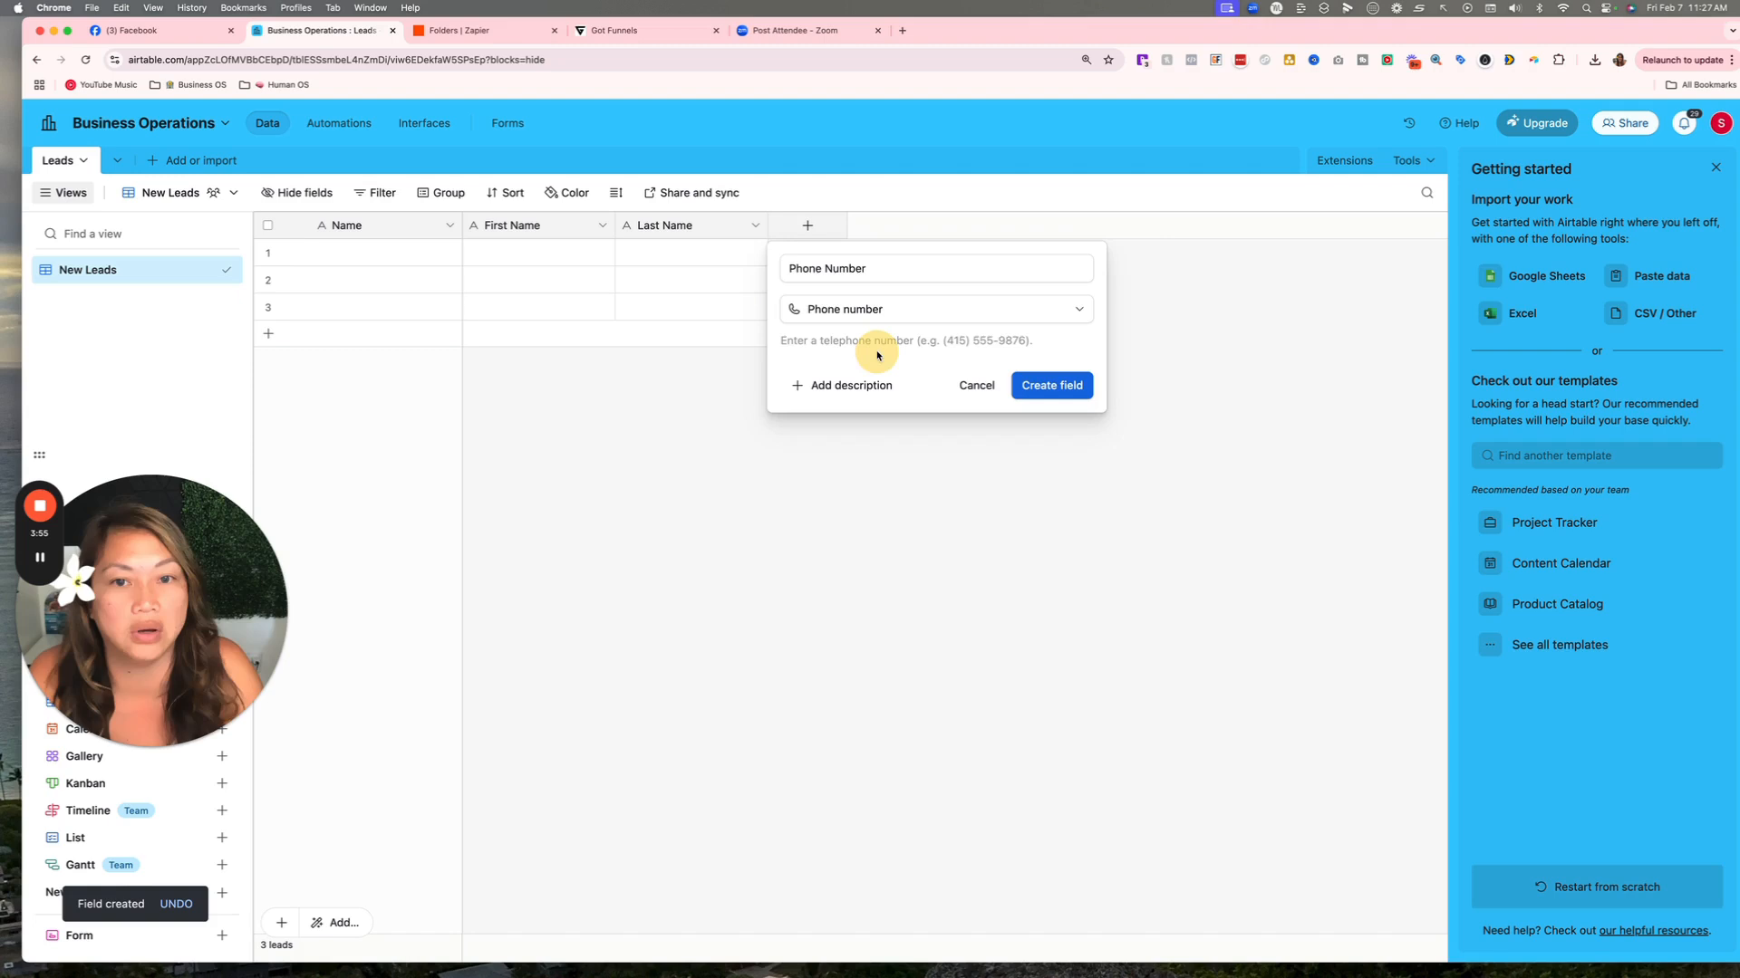
left_click(1058, 389)
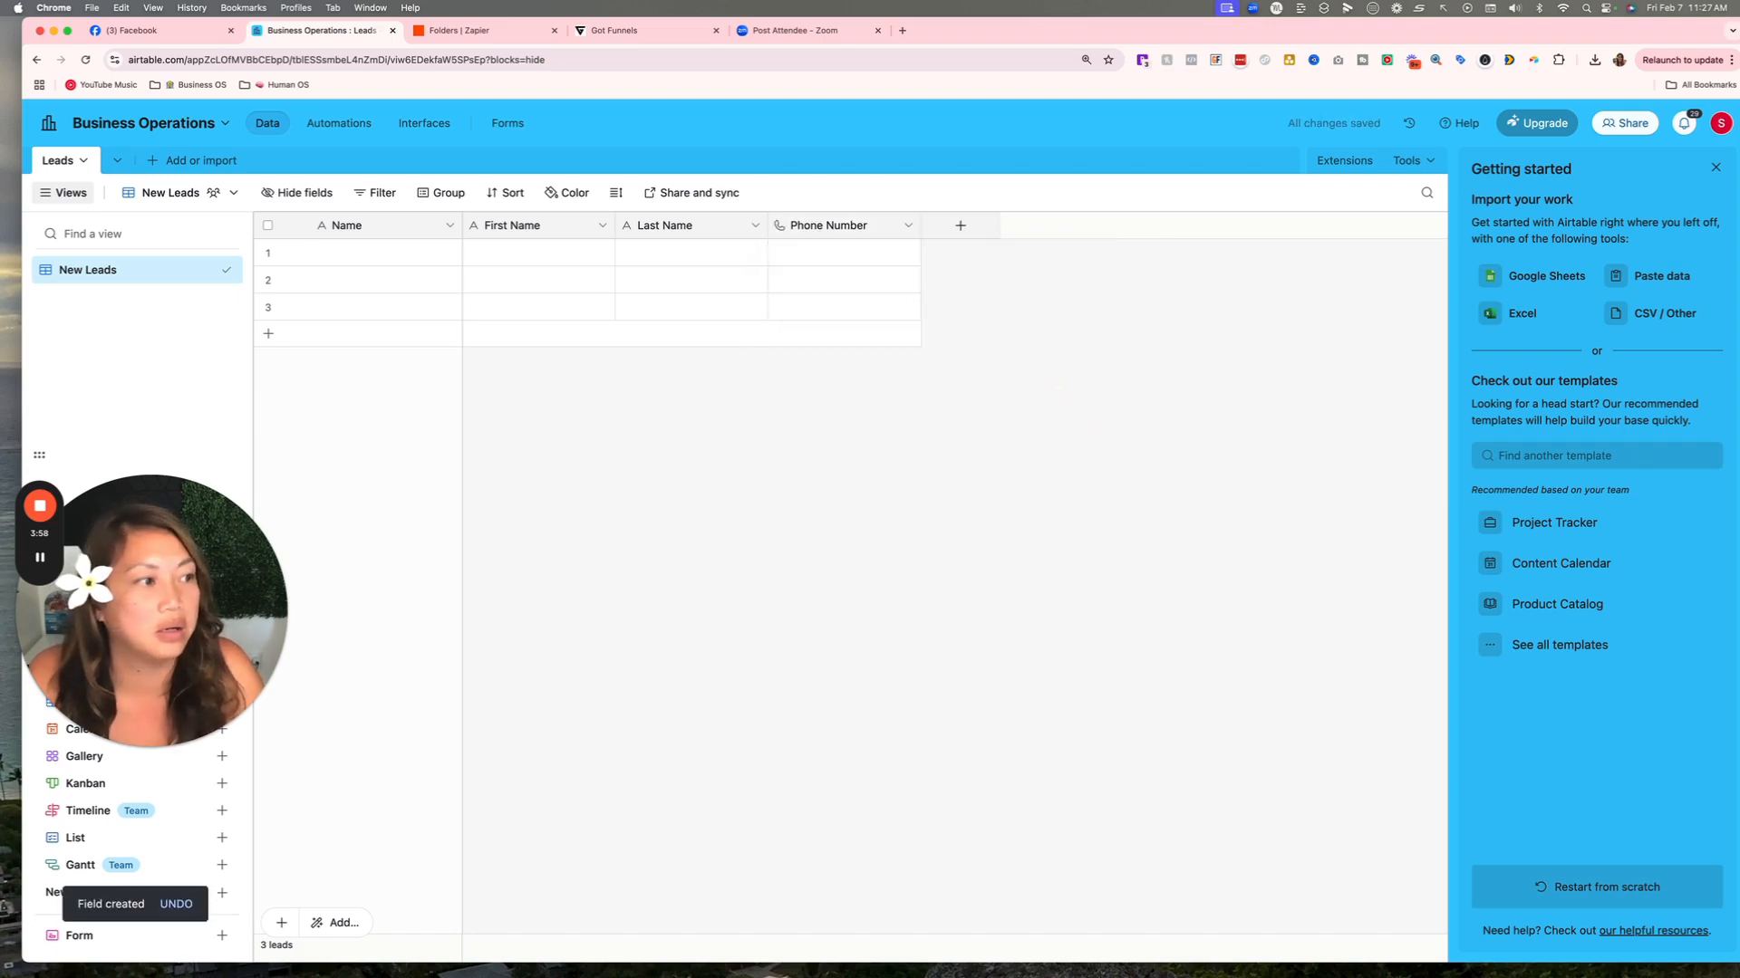
Edit the Phone Number field name, remove its leading spaces, and open the emoji picker at its start.
left_click(906, 226)
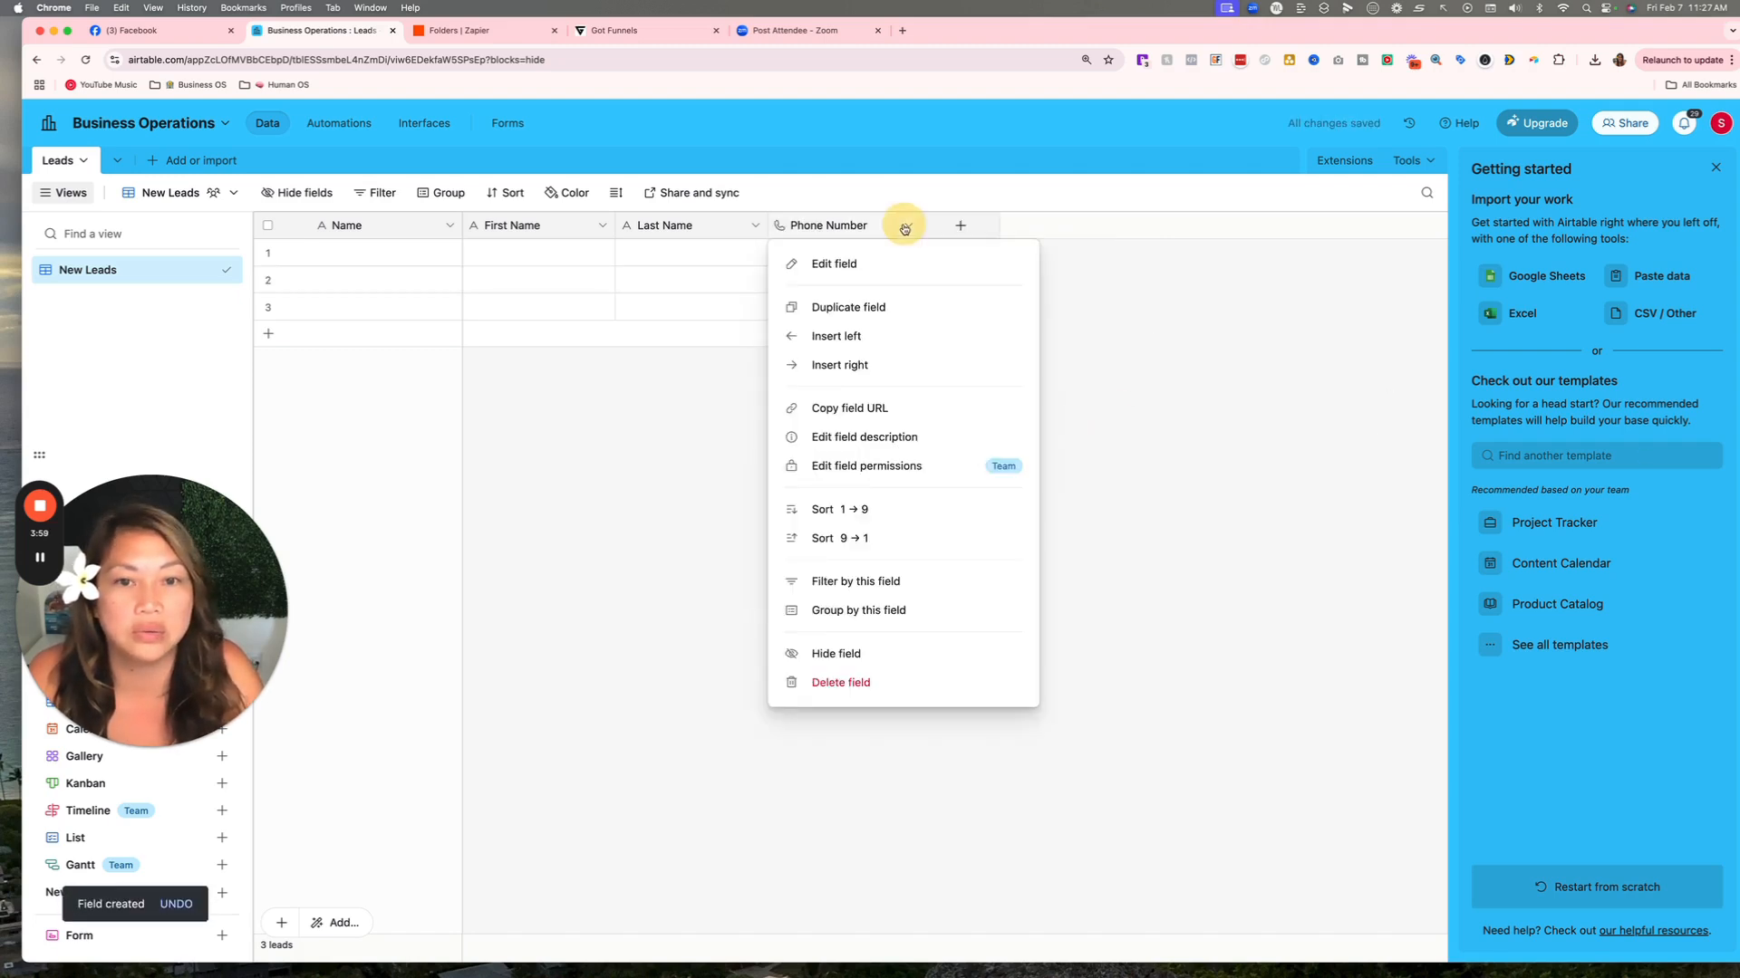
left_click(849, 263)
left_click(703, 270)
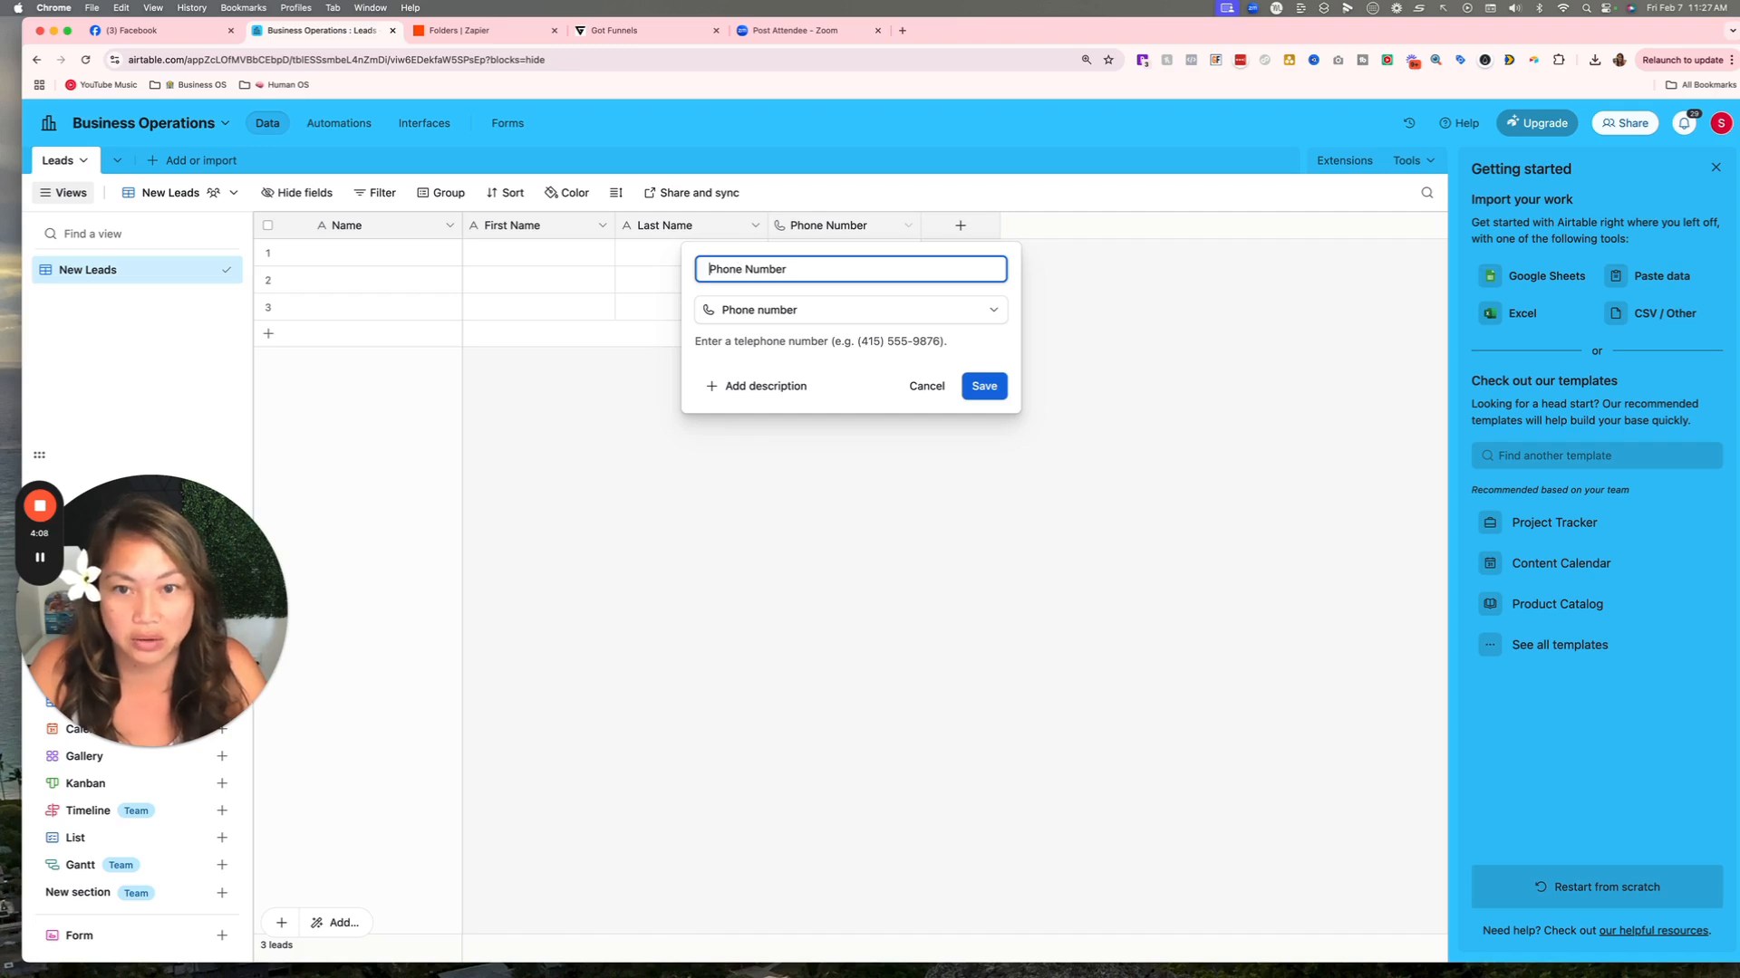
key("BackSpace")
key("BackSpace")
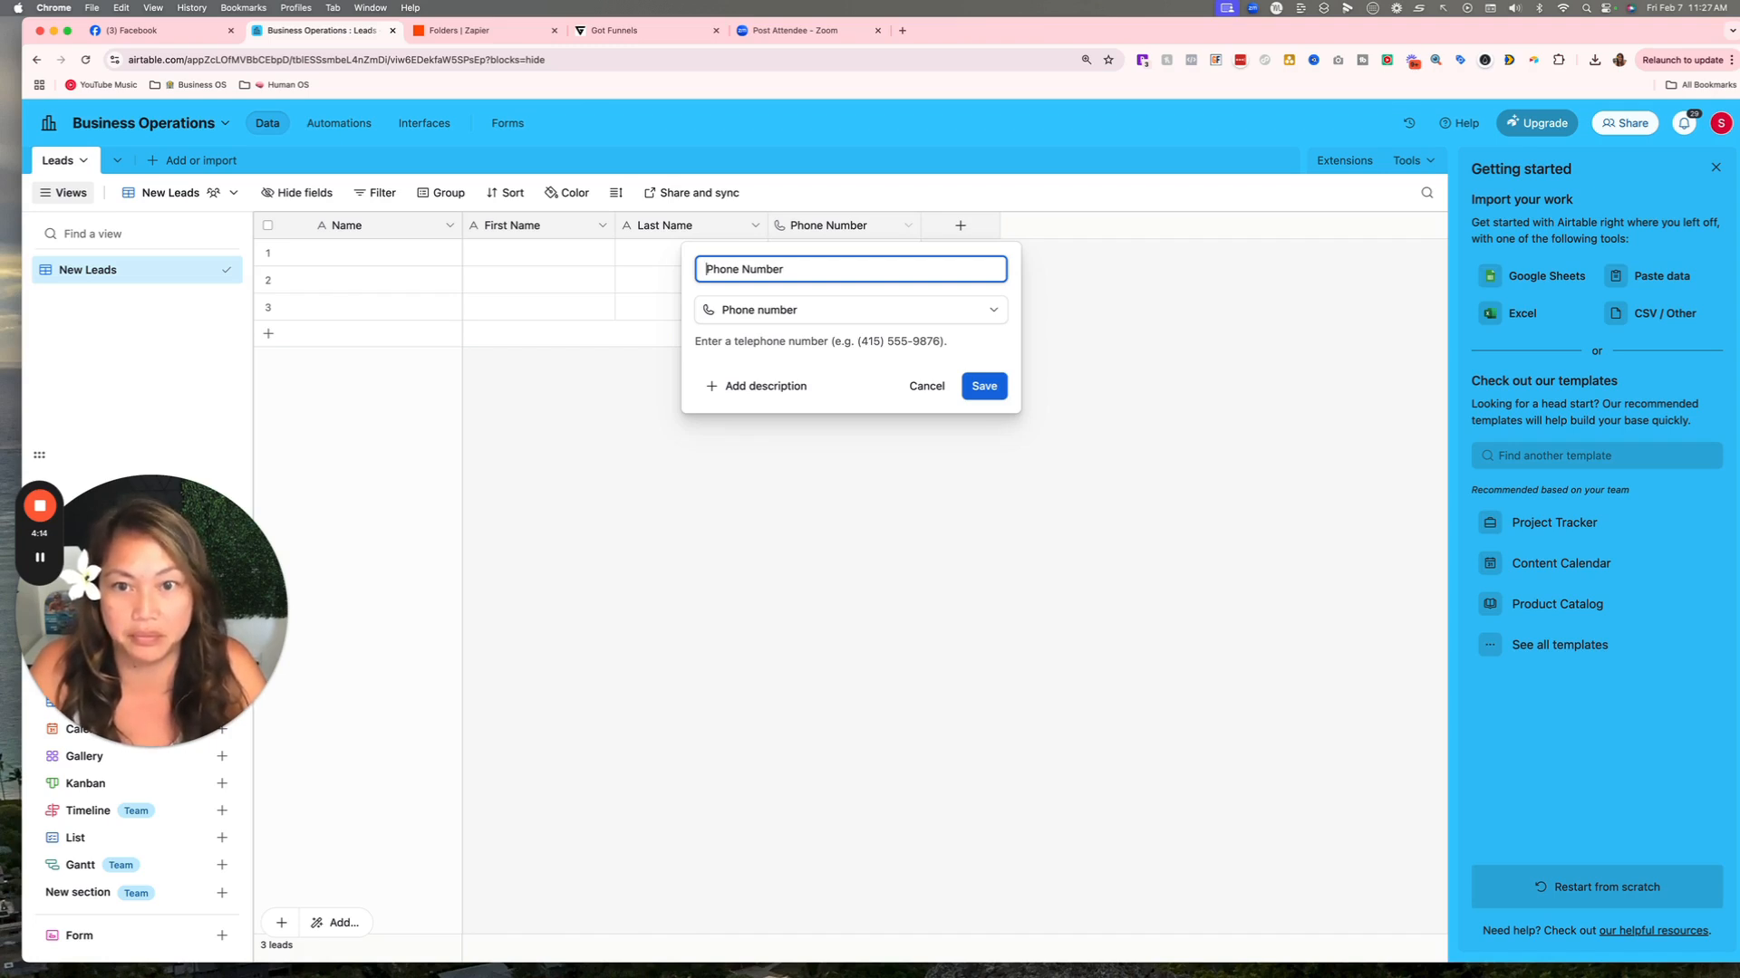
key("BackSpace")
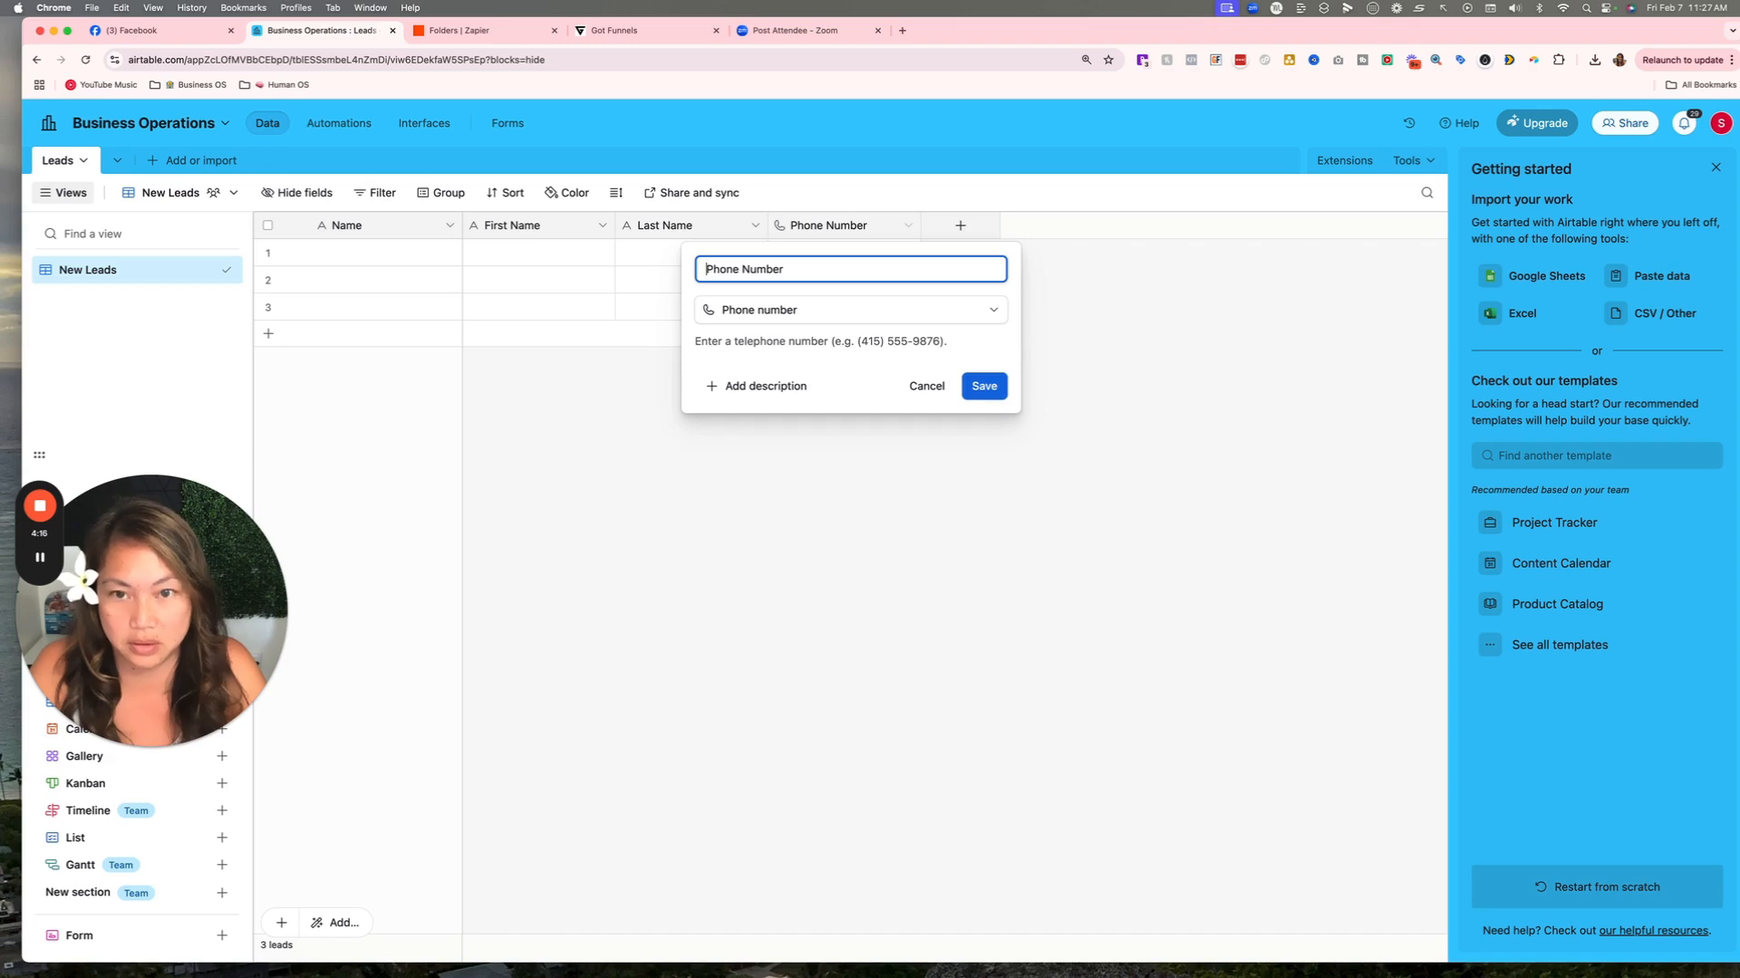
key("BackSpace")
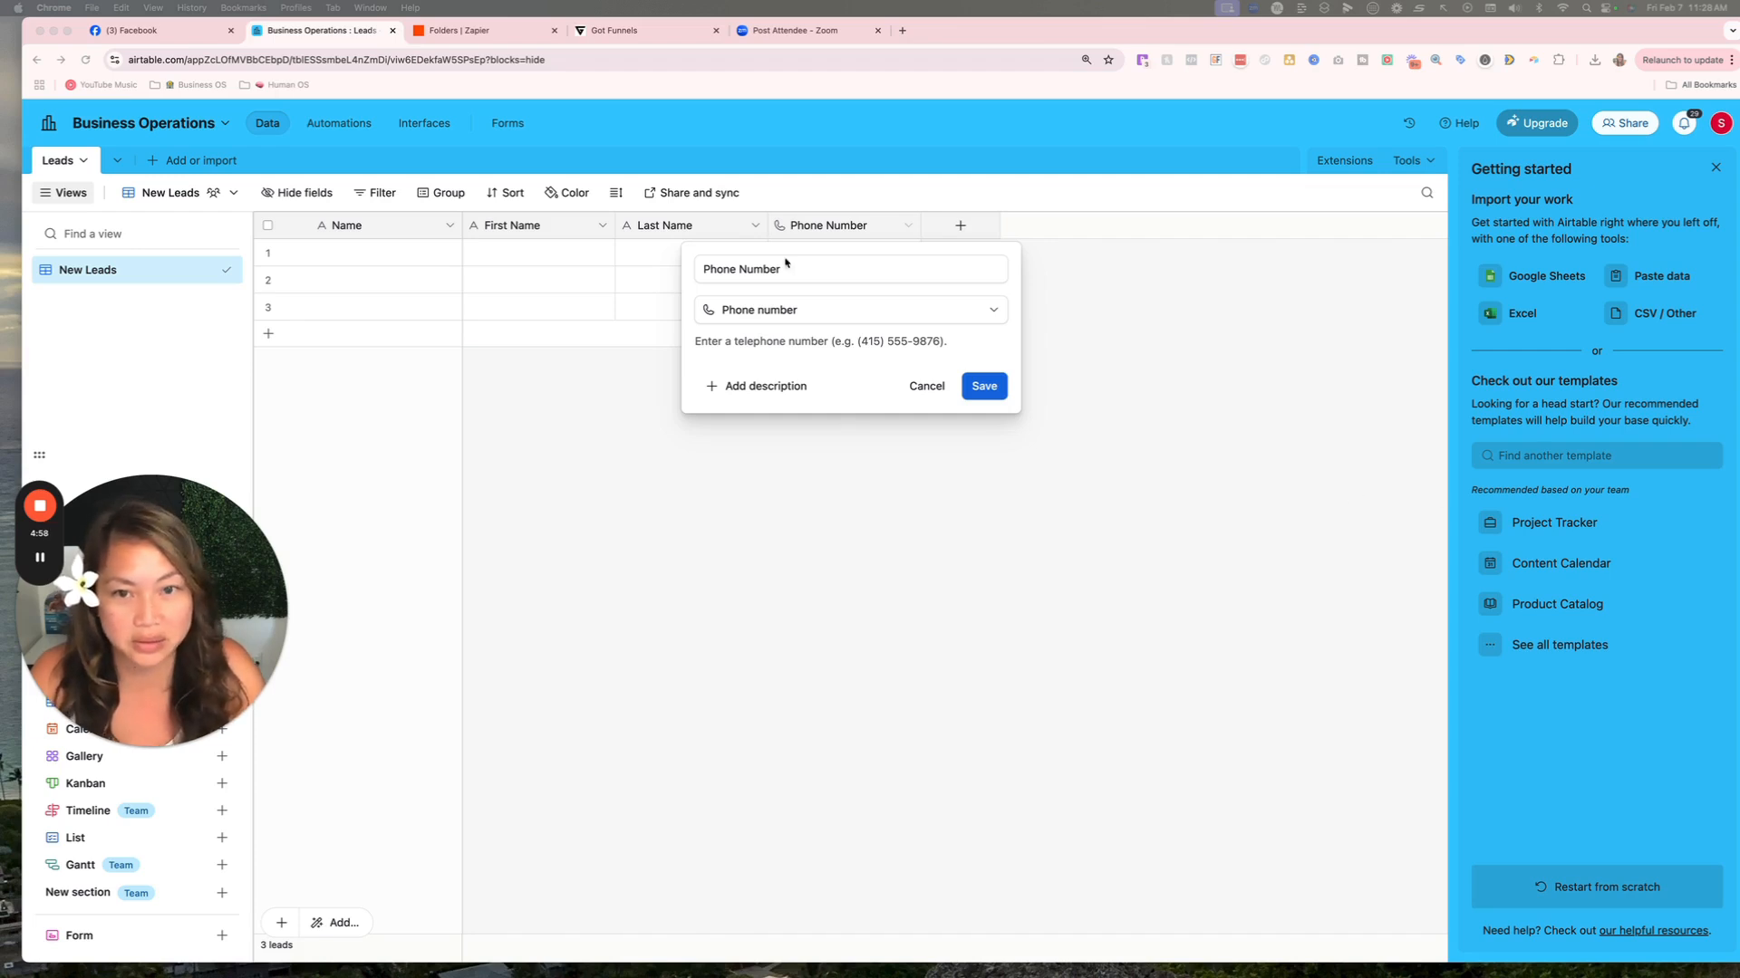
left_click(703, 269)
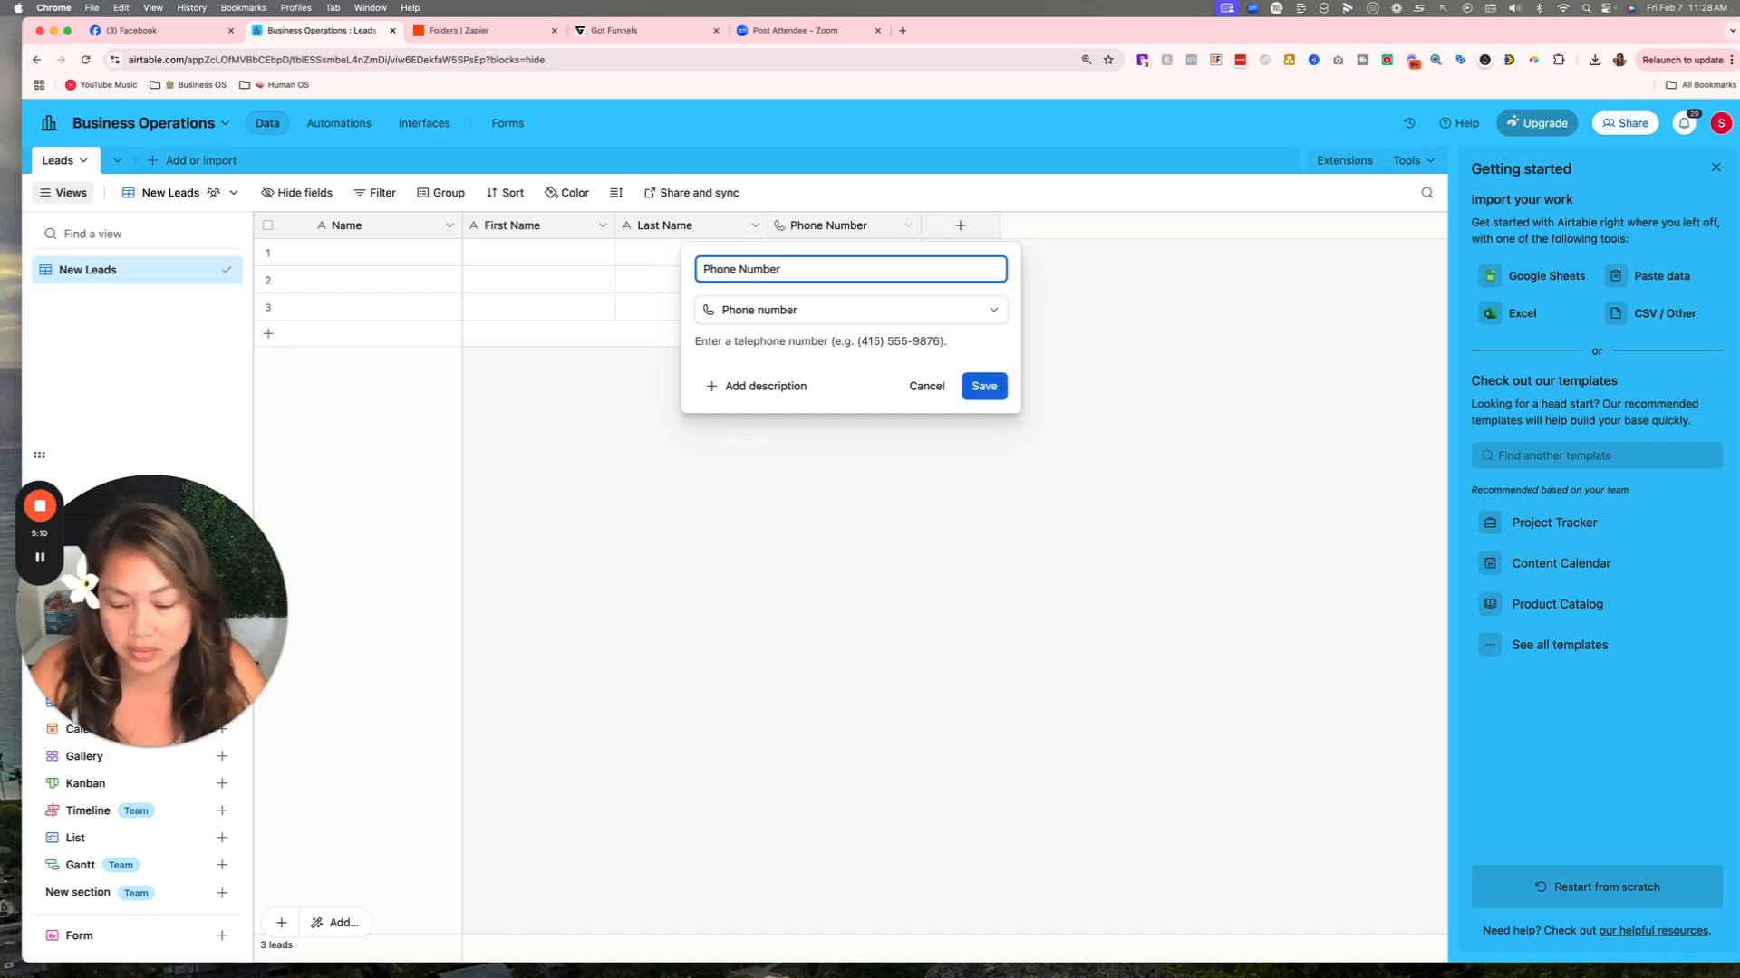
key("ctrl+super+space")
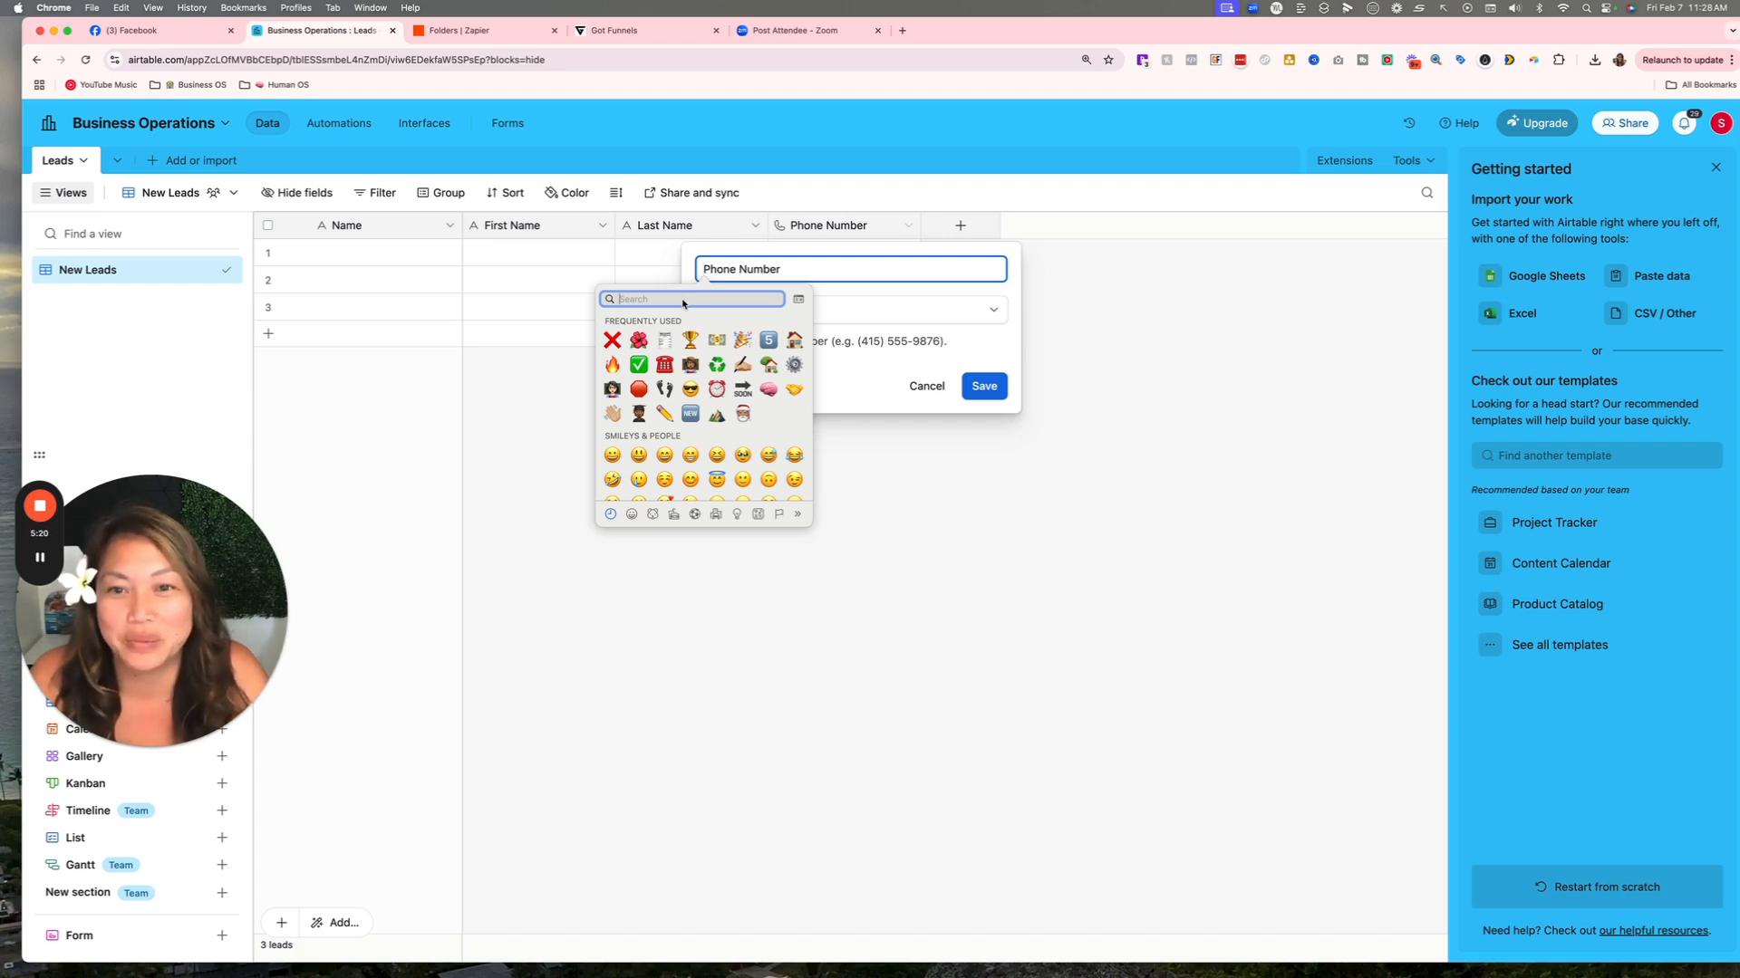
Insert the 📲 phone emoji before the Phone Number name and save the field.
type("phon")
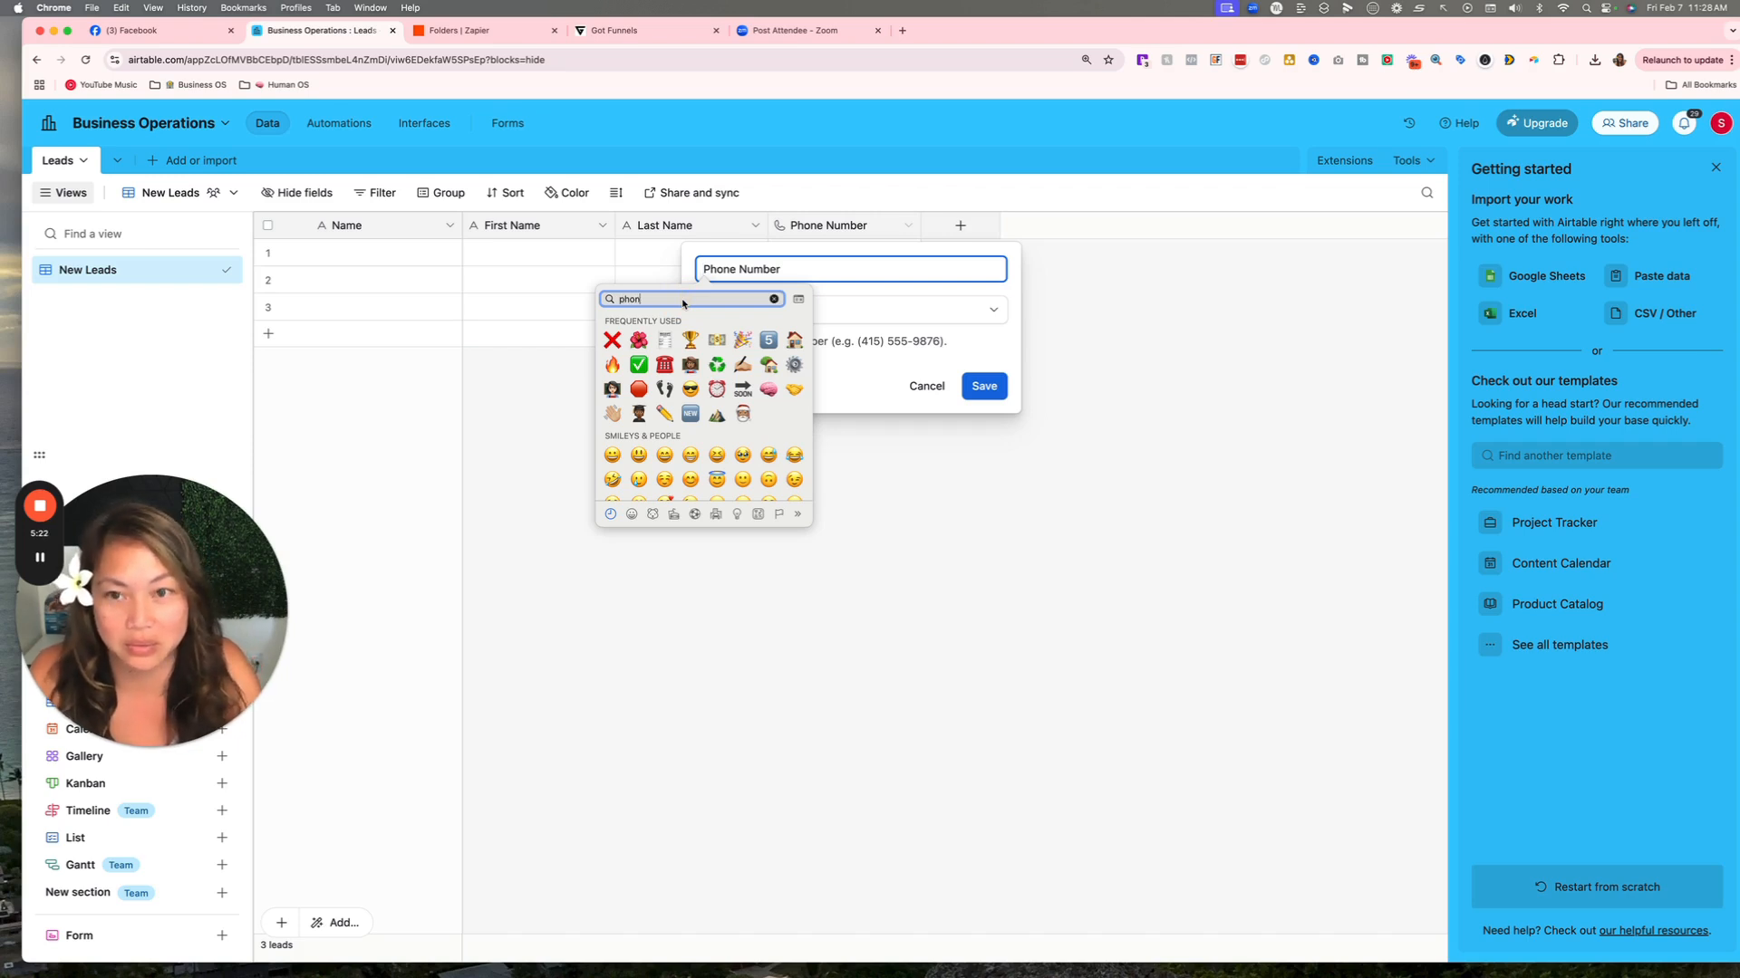
type("e")
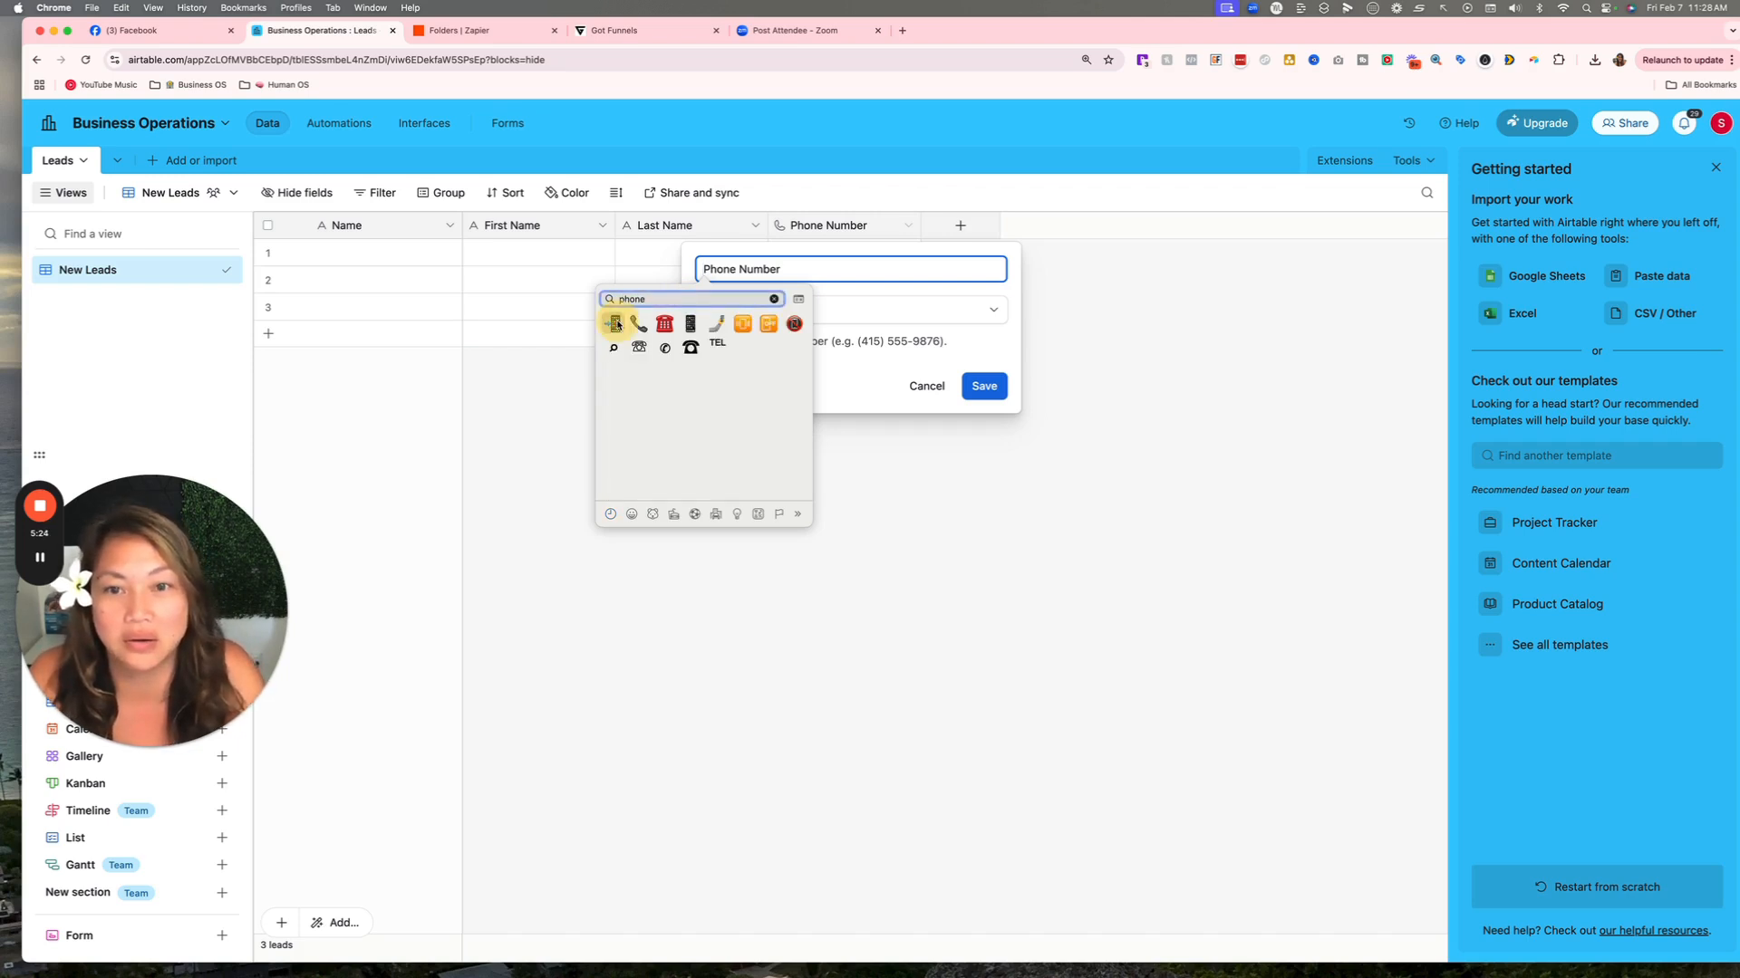
left_click(615, 323)
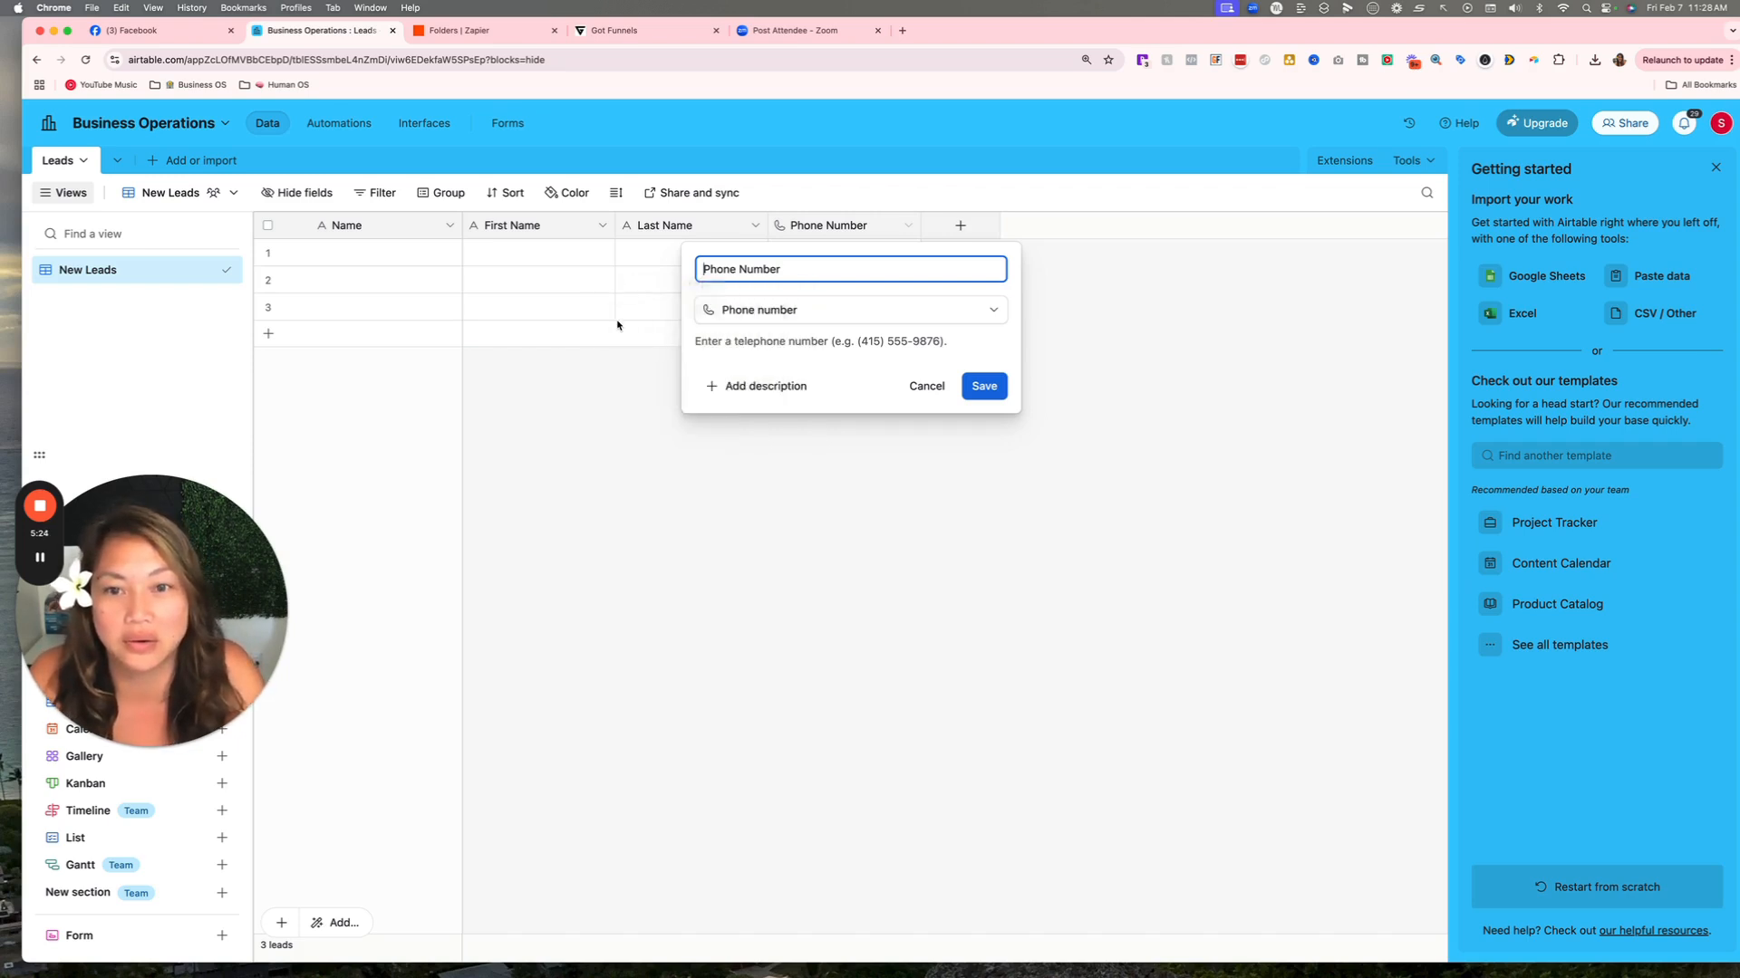
left_click(984, 386)
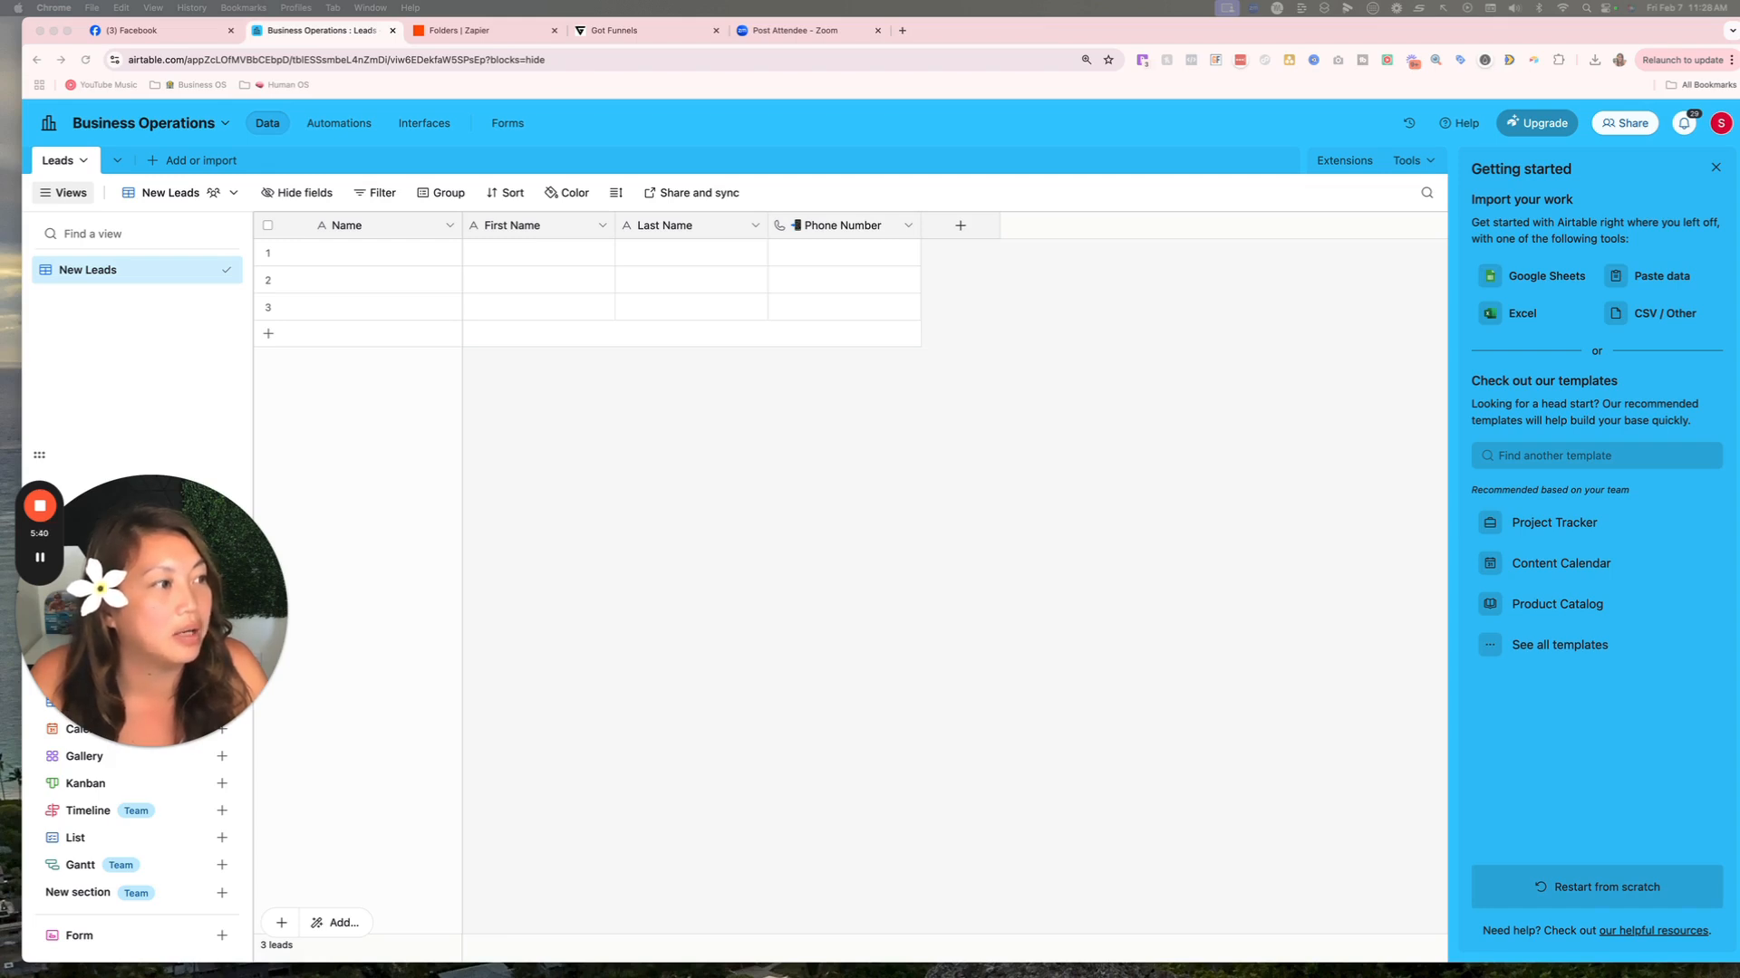
Add an Email-type field named Email with a pasted emoji in front of its name.
left_click(962, 226)
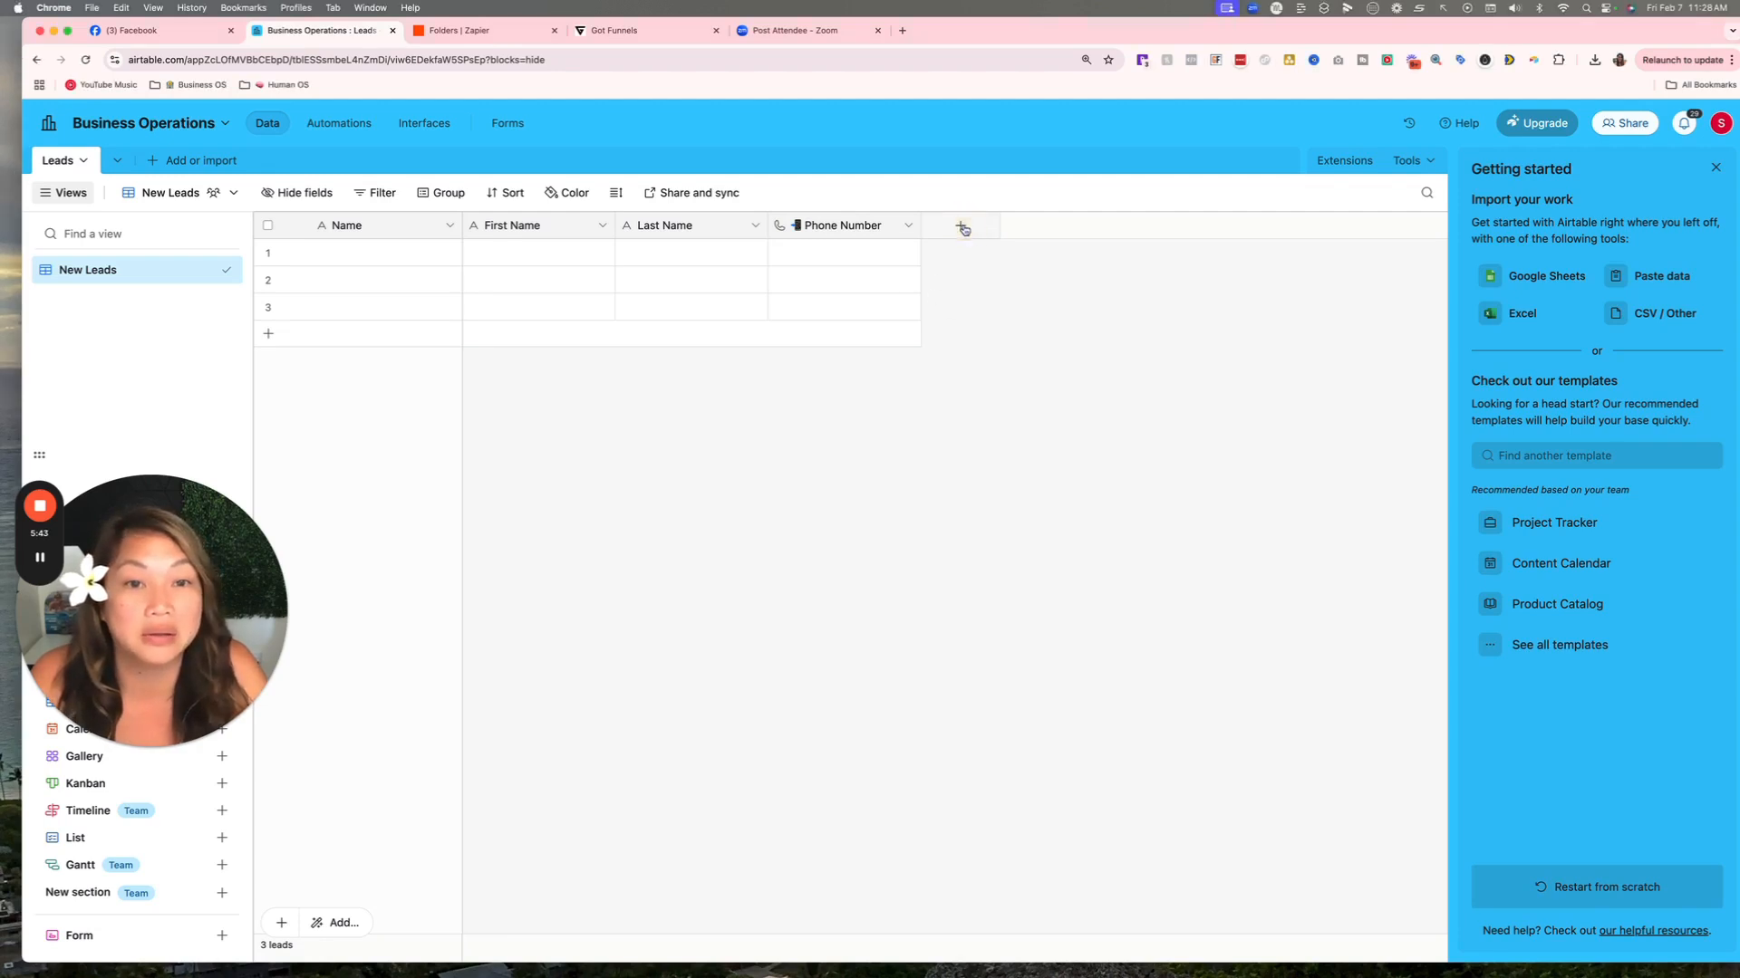
type("Email")
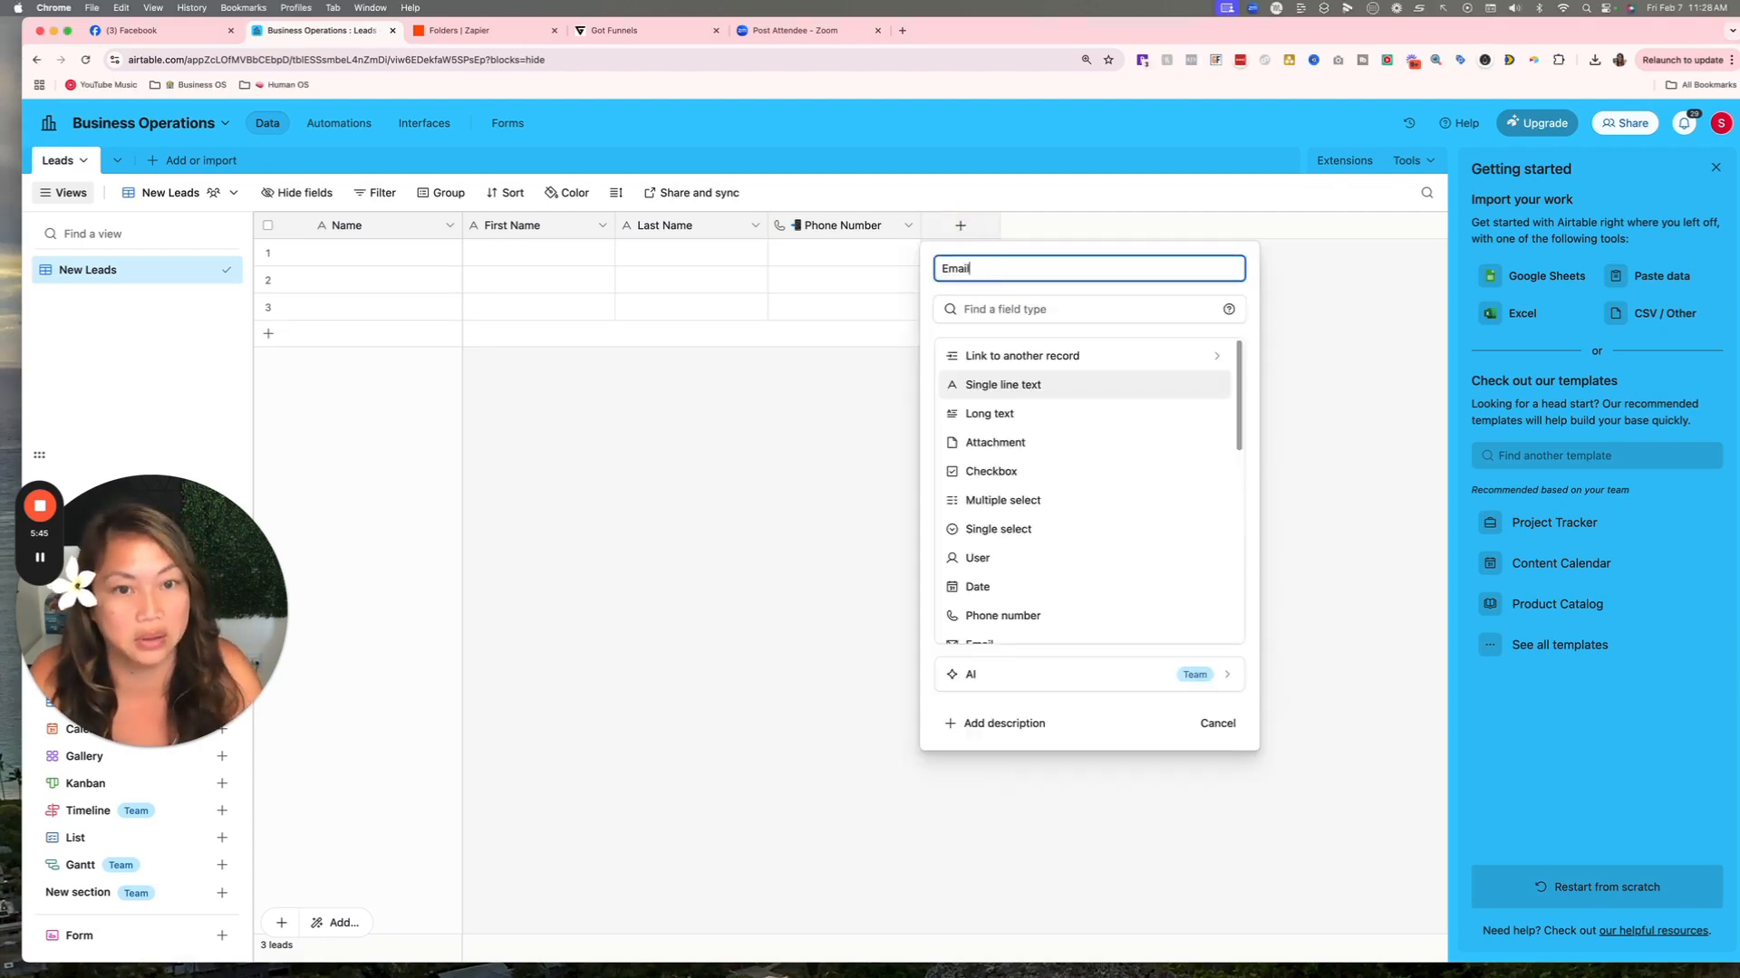
left_click(987, 309)
type("Email")
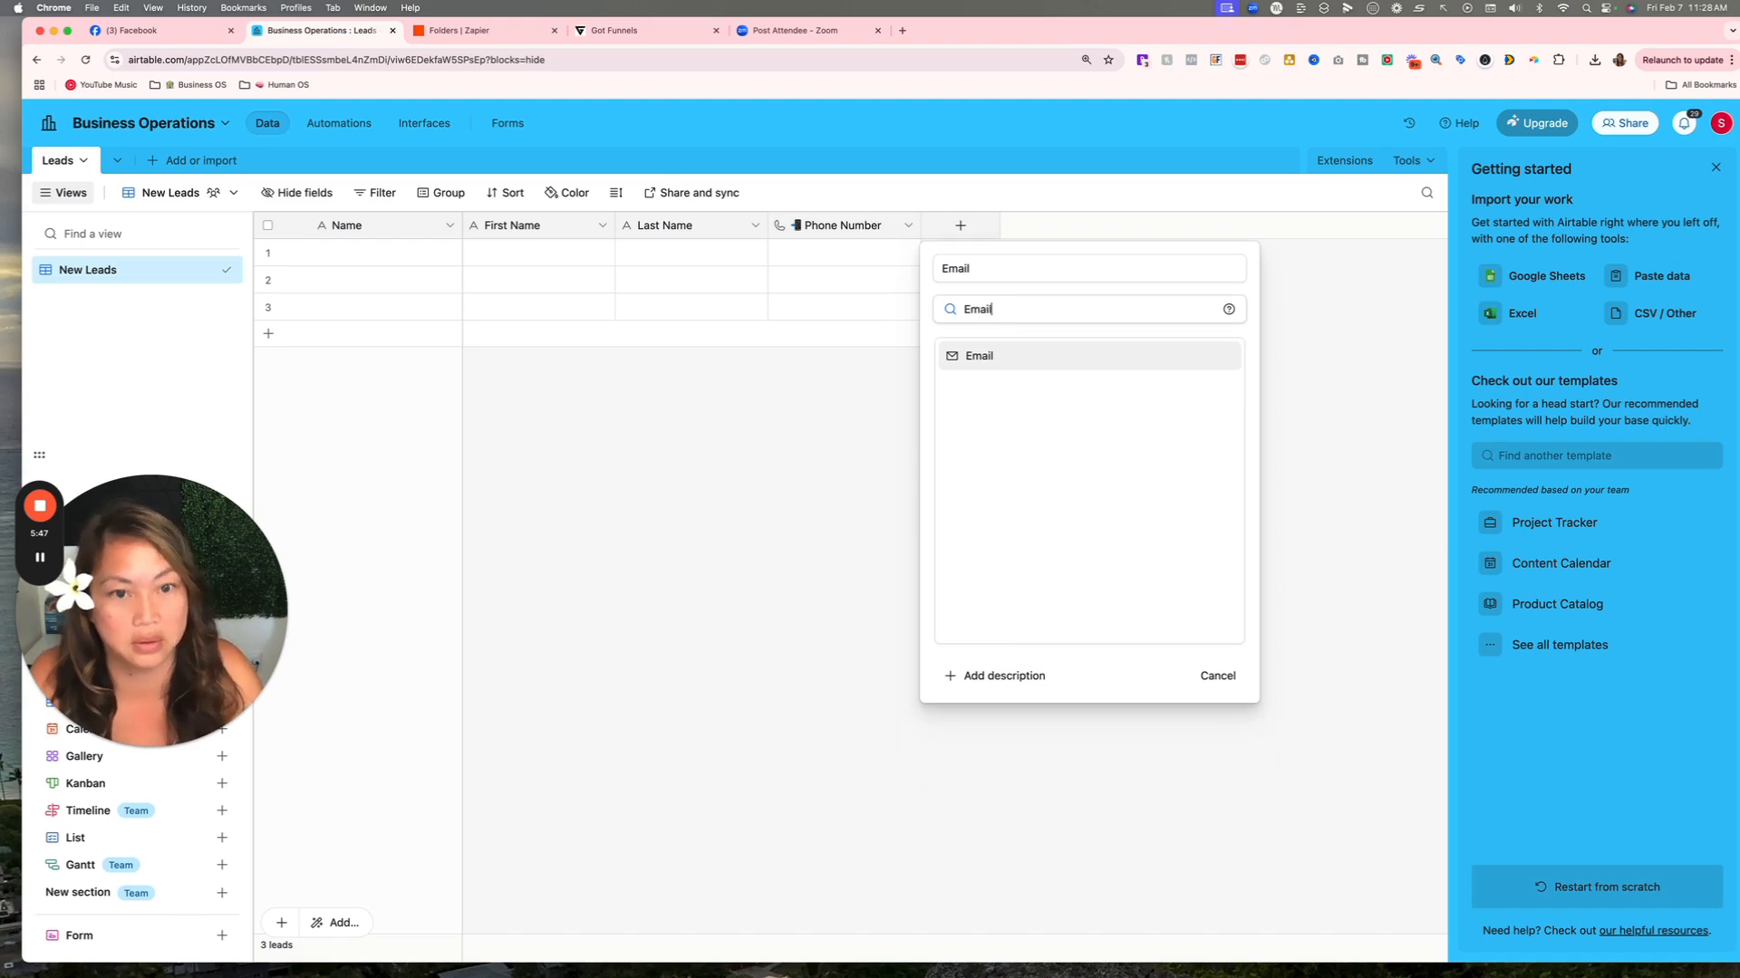
left_click(992, 353)
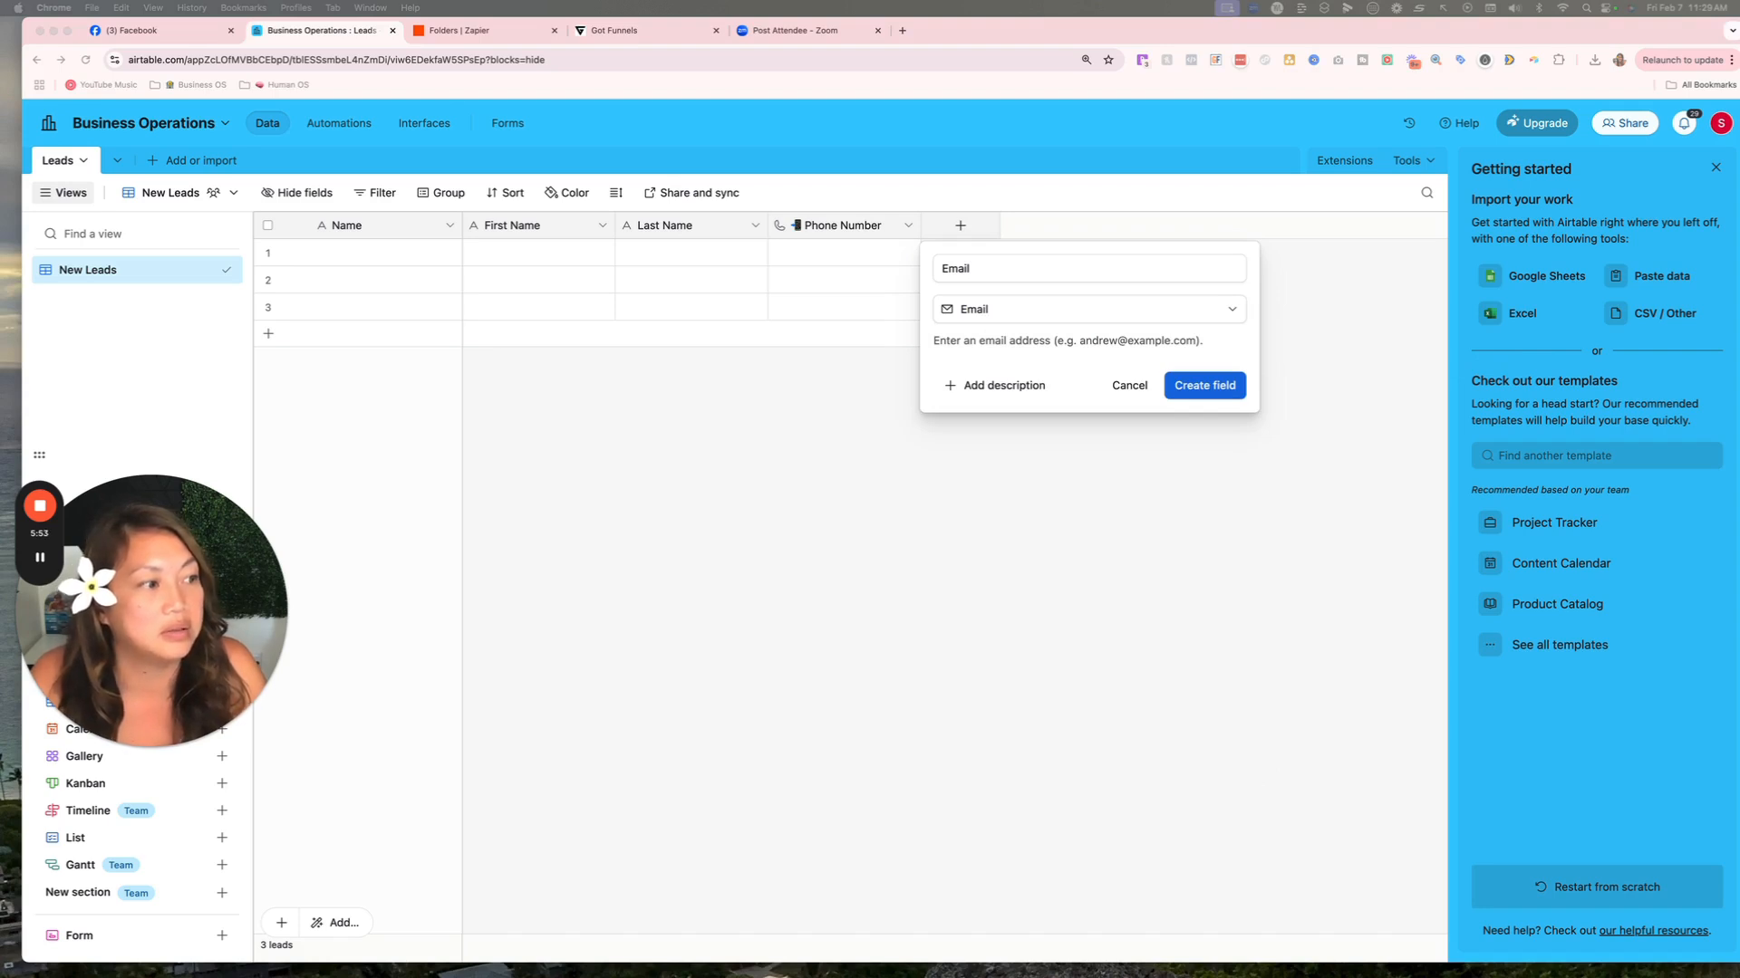
left_click(970, 268)
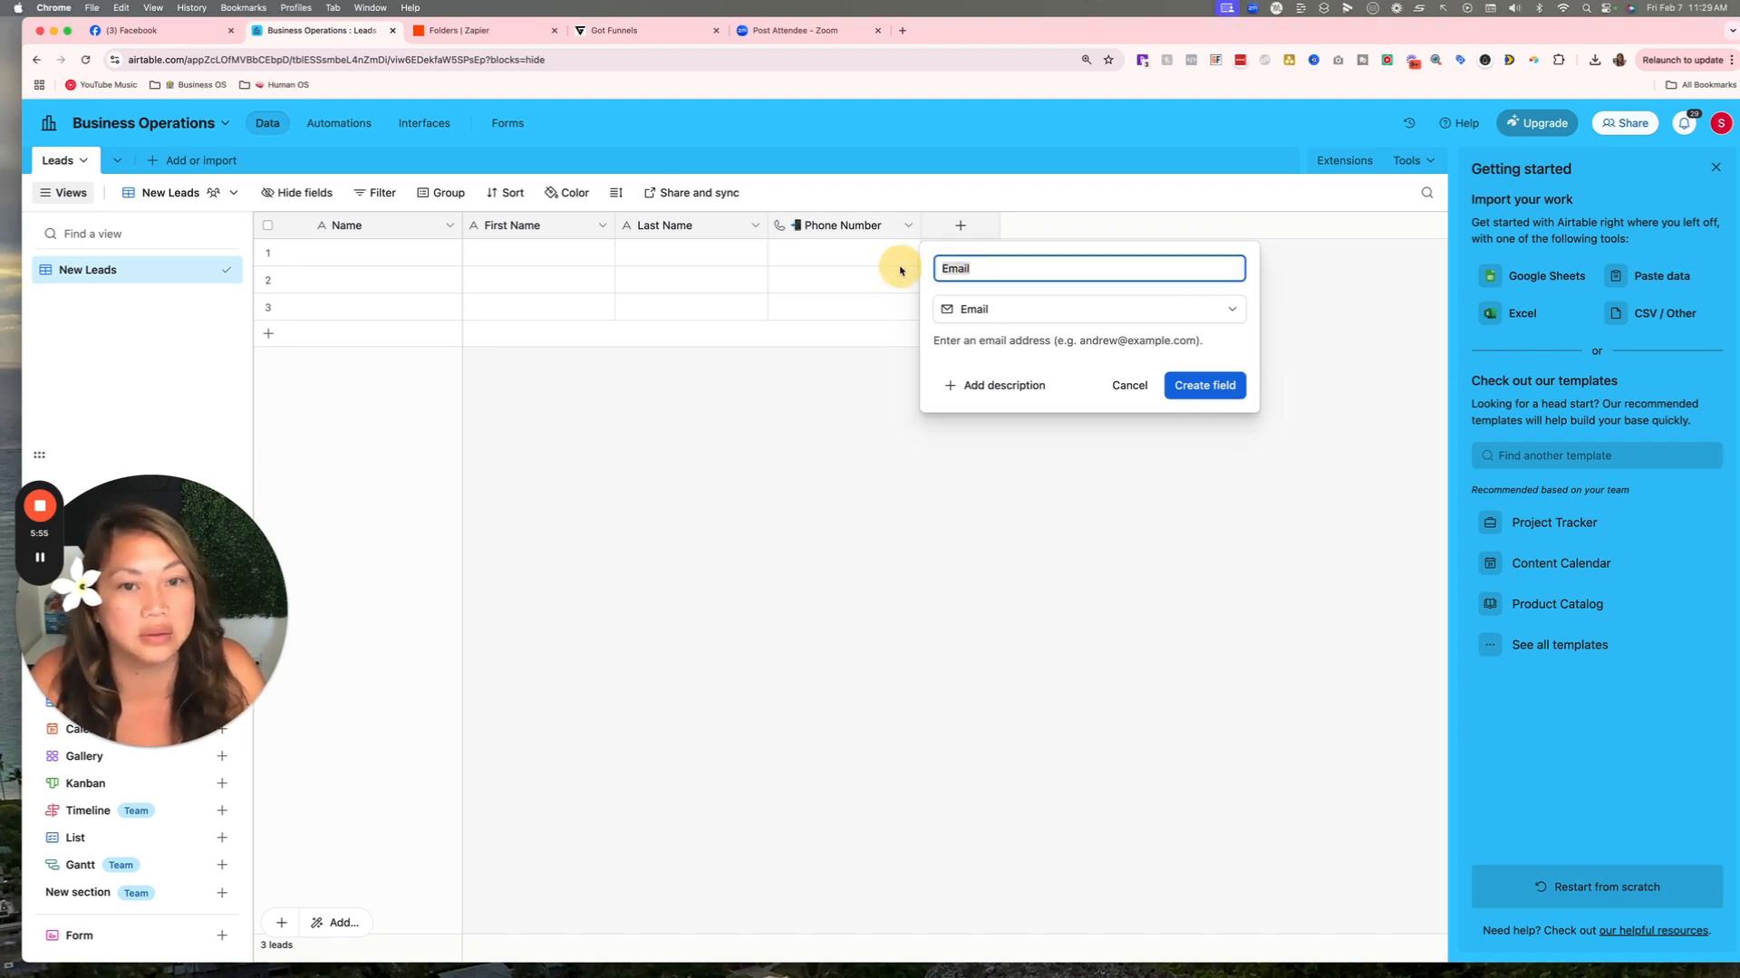
right_click(962, 270)
left_click(1005, 387)
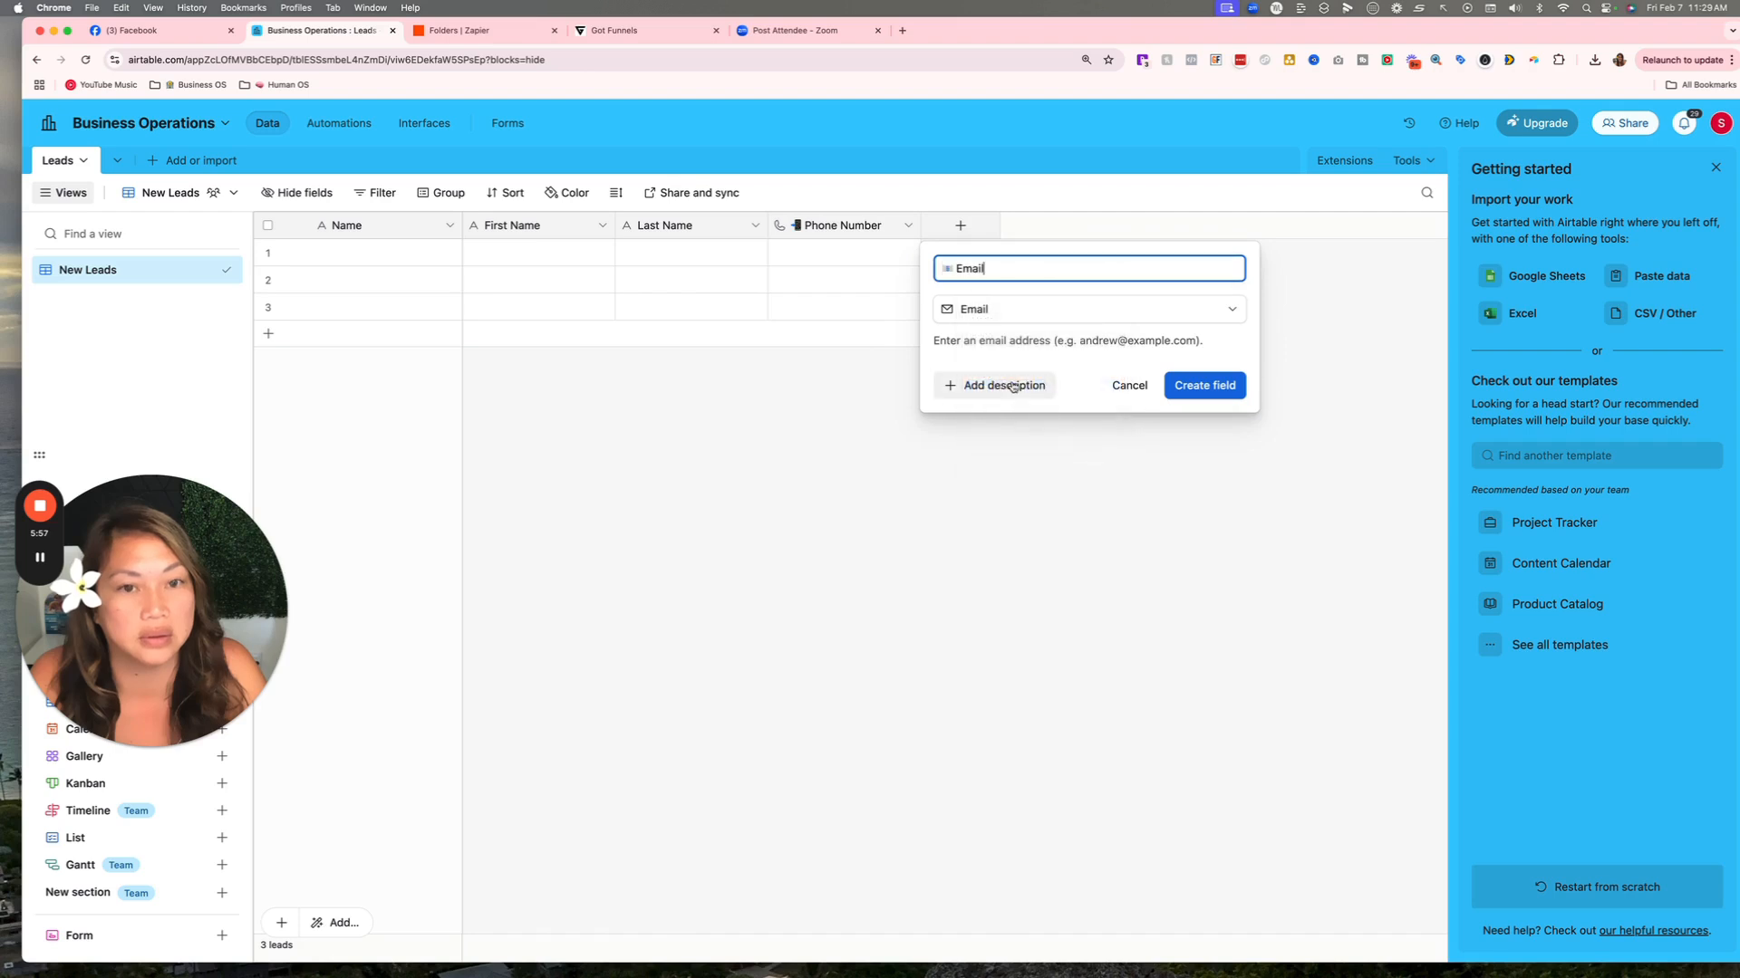
left_click(1223, 387)
left_click(1114, 225)
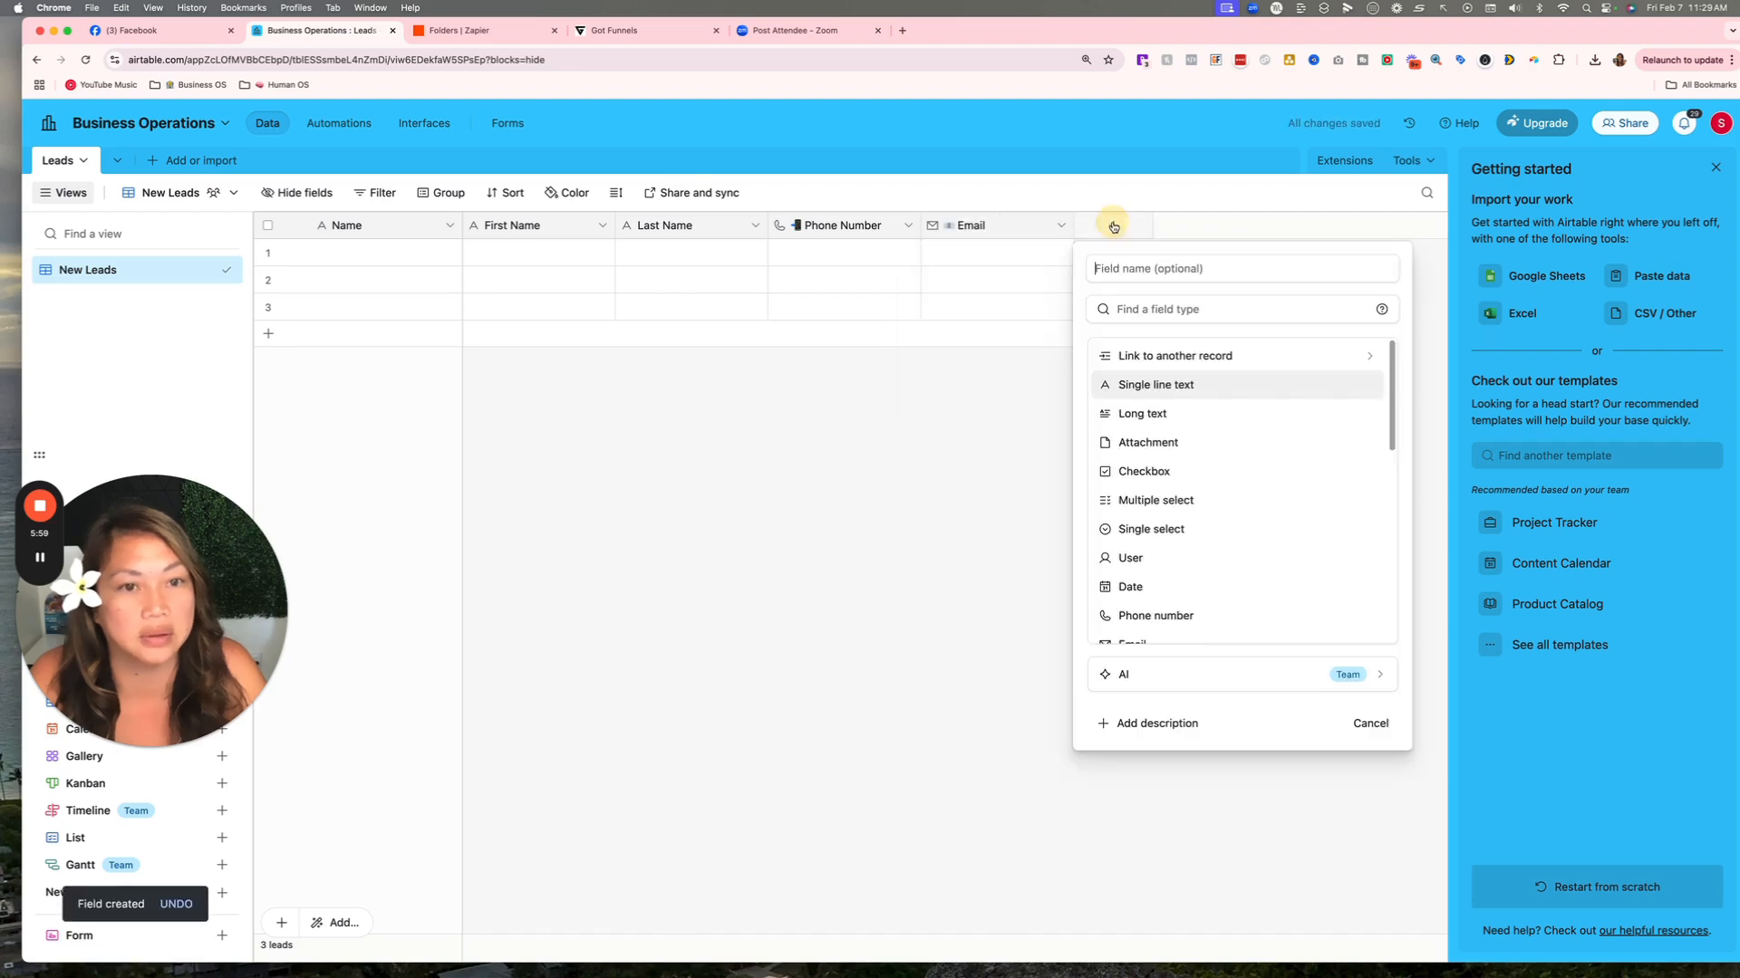
Name the new field 📍 Lead Source and make it a single select.
type("Lead")
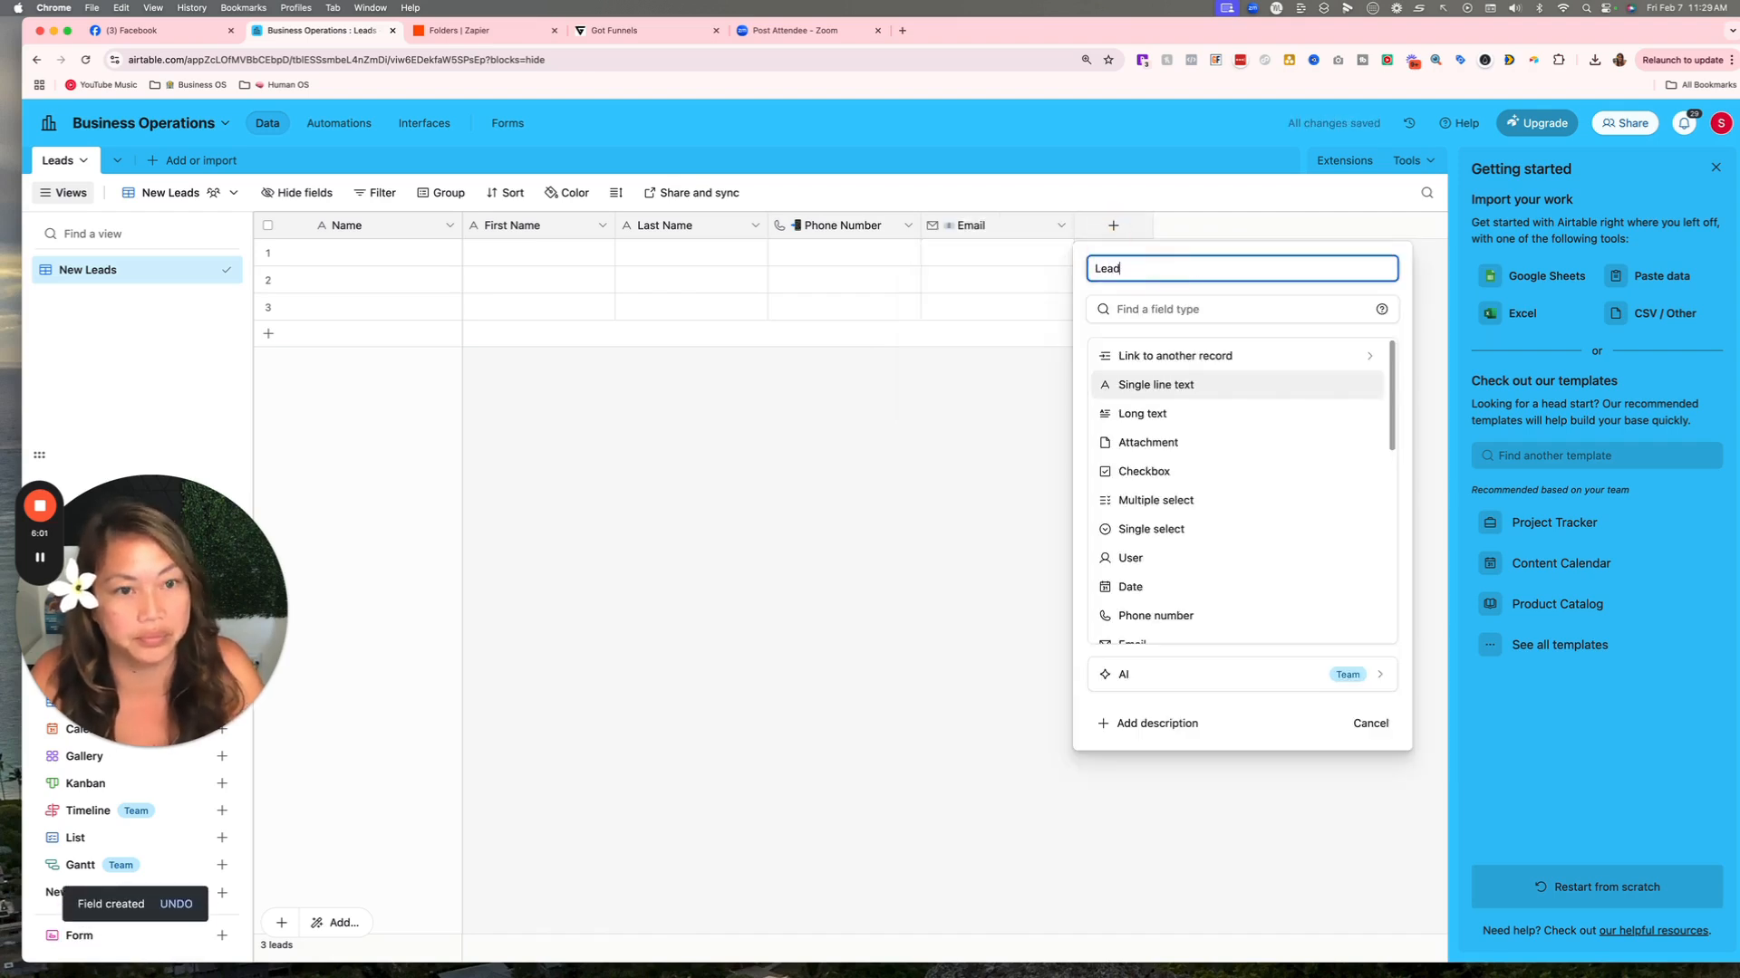
type(" Source")
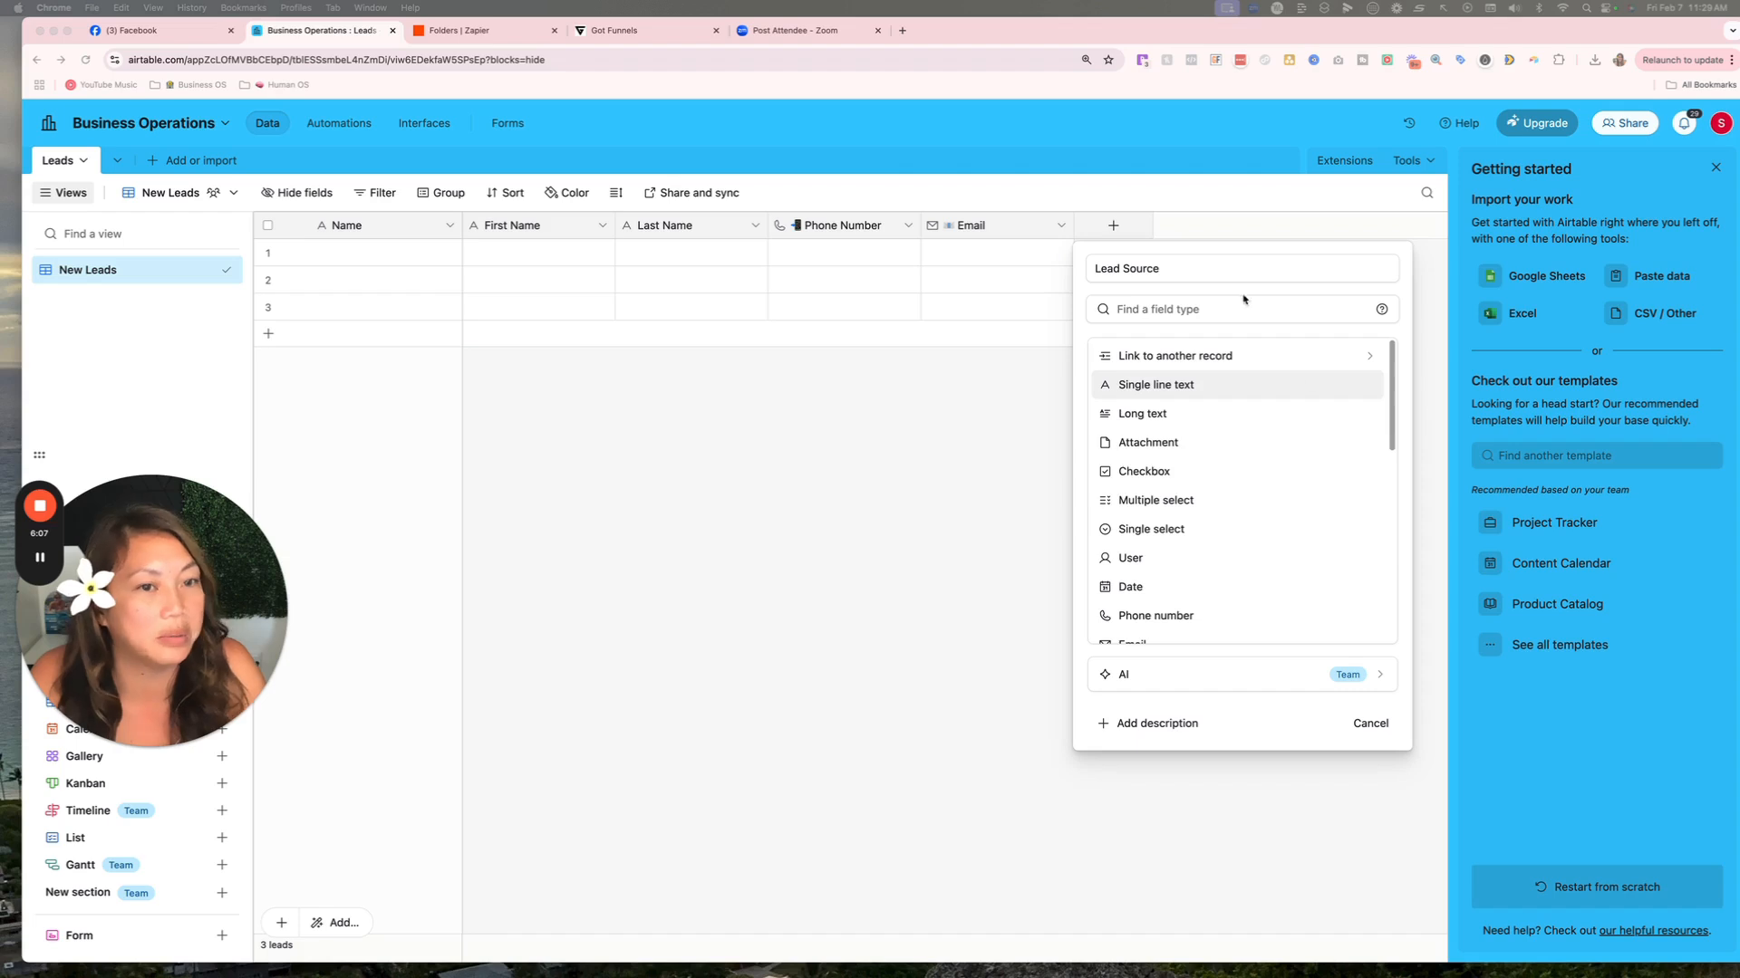
left_click(1186, 279)
left_click_drag(1163, 269, 1103, 263)
type("📍 Lead Source")
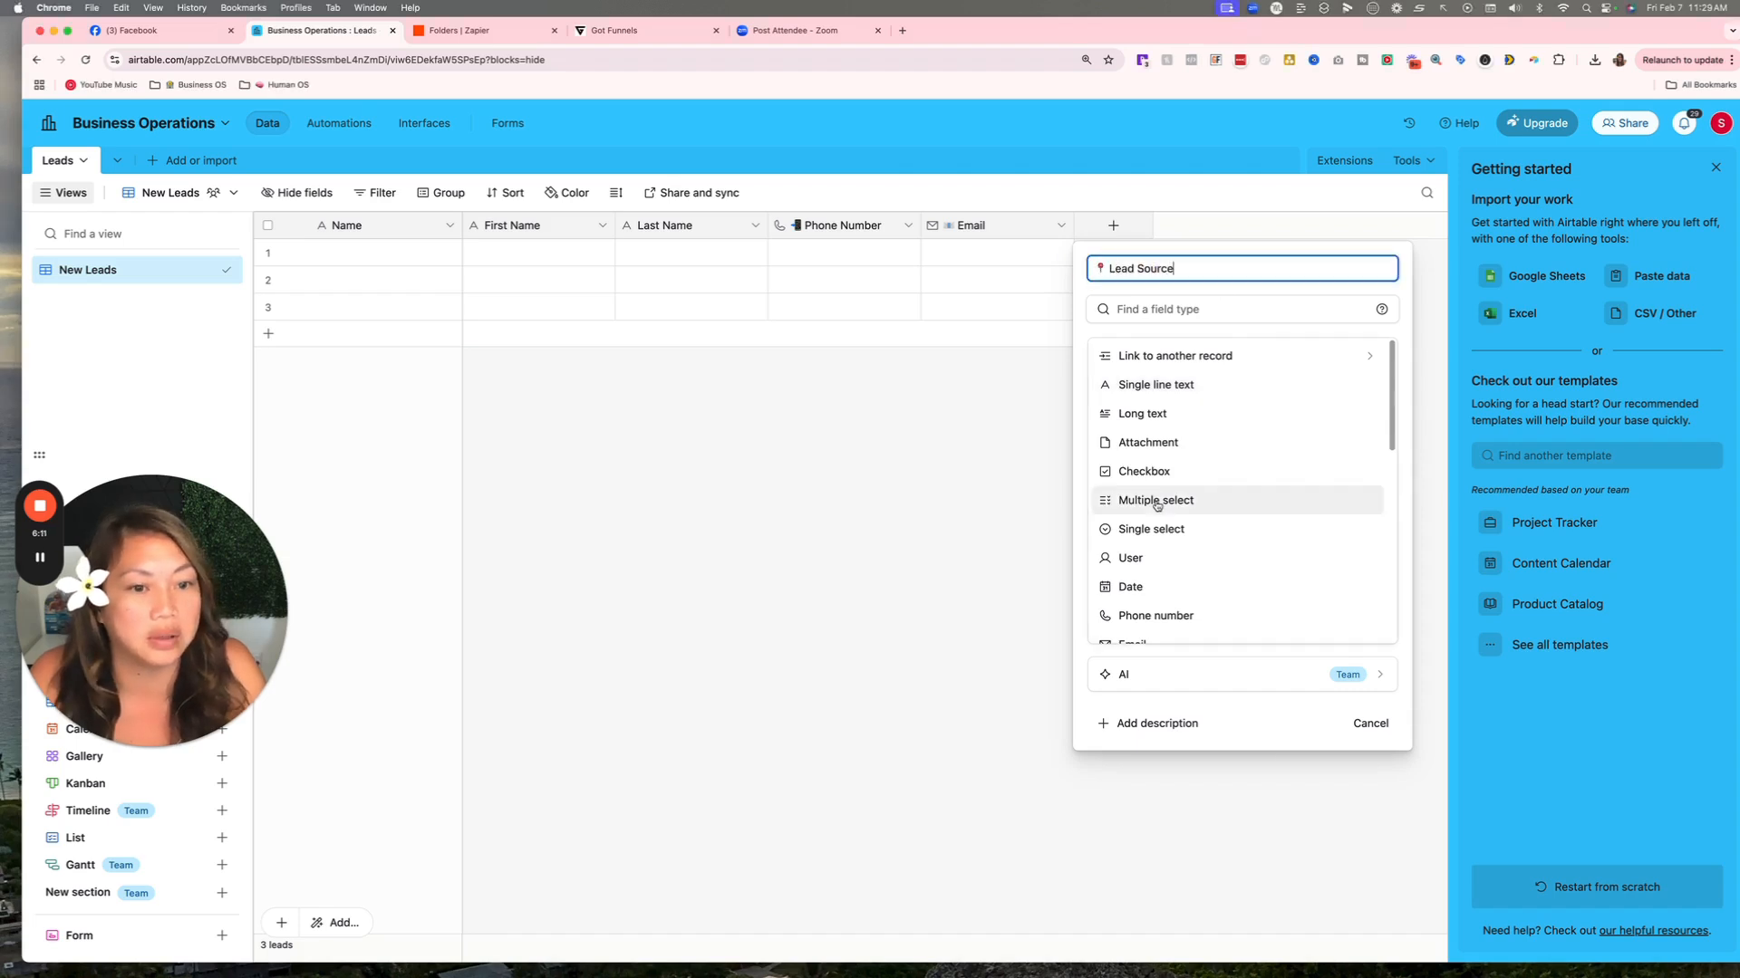
left_click(1151, 531)
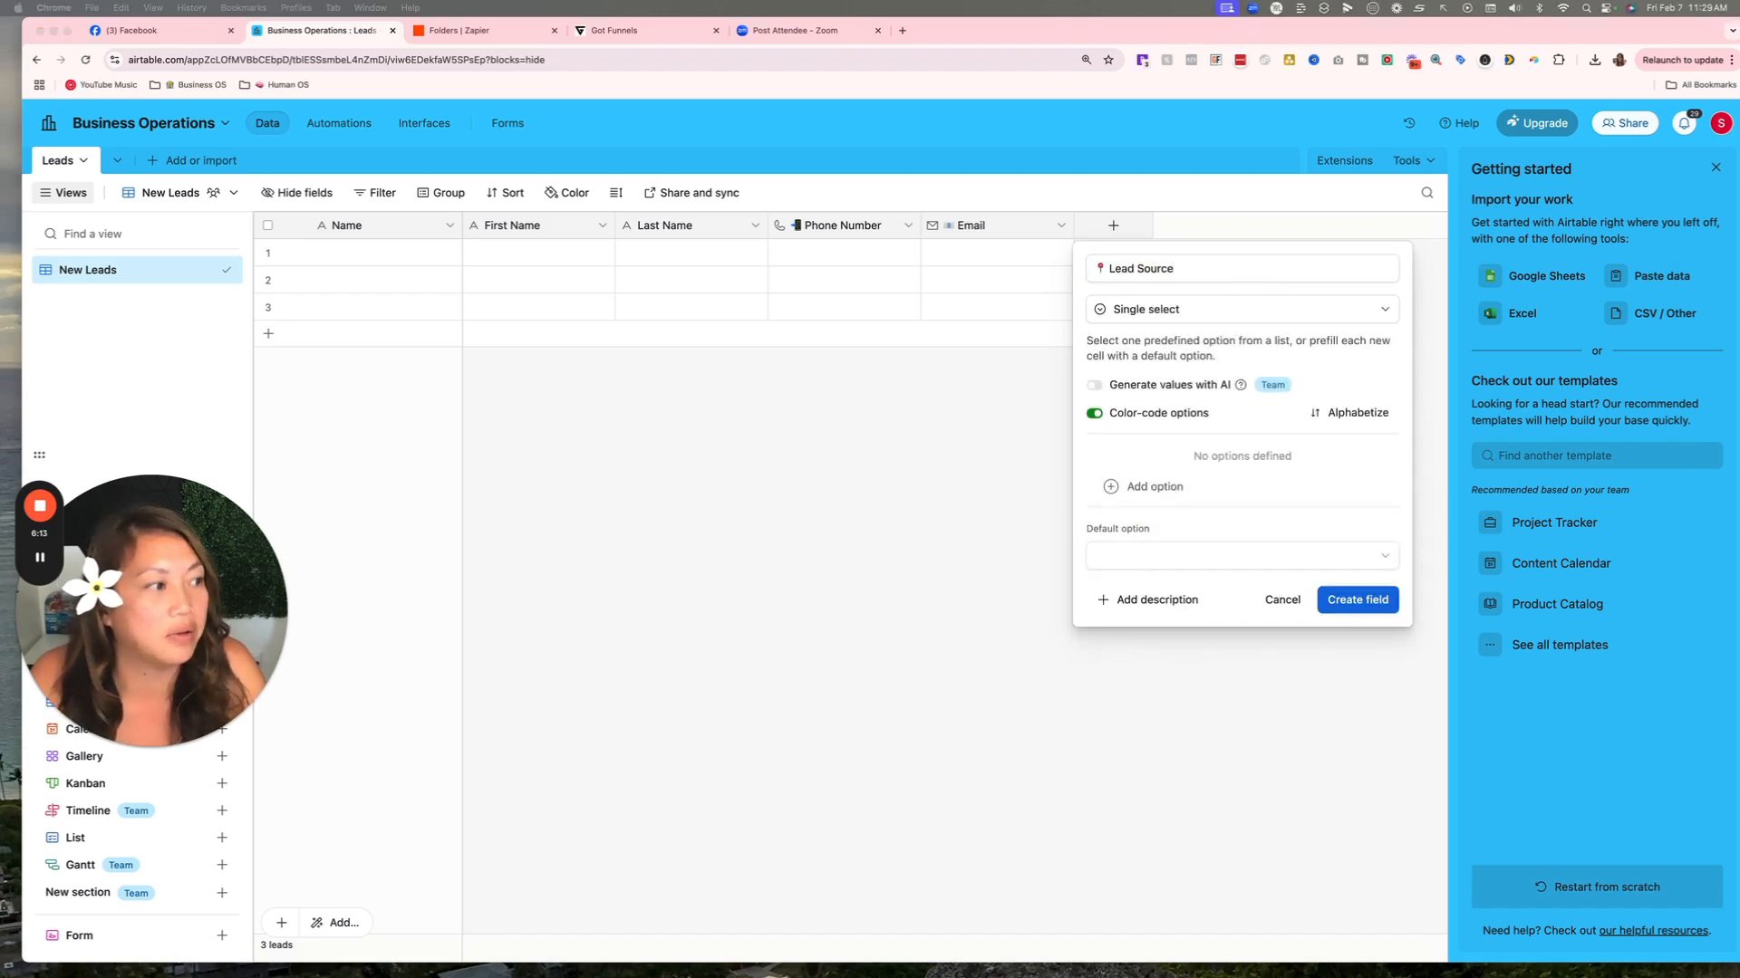
Add choices Facebook Ads, Google Ads, Organic and Referrals, then create the field.
left_click(1154, 489)
type("Face")
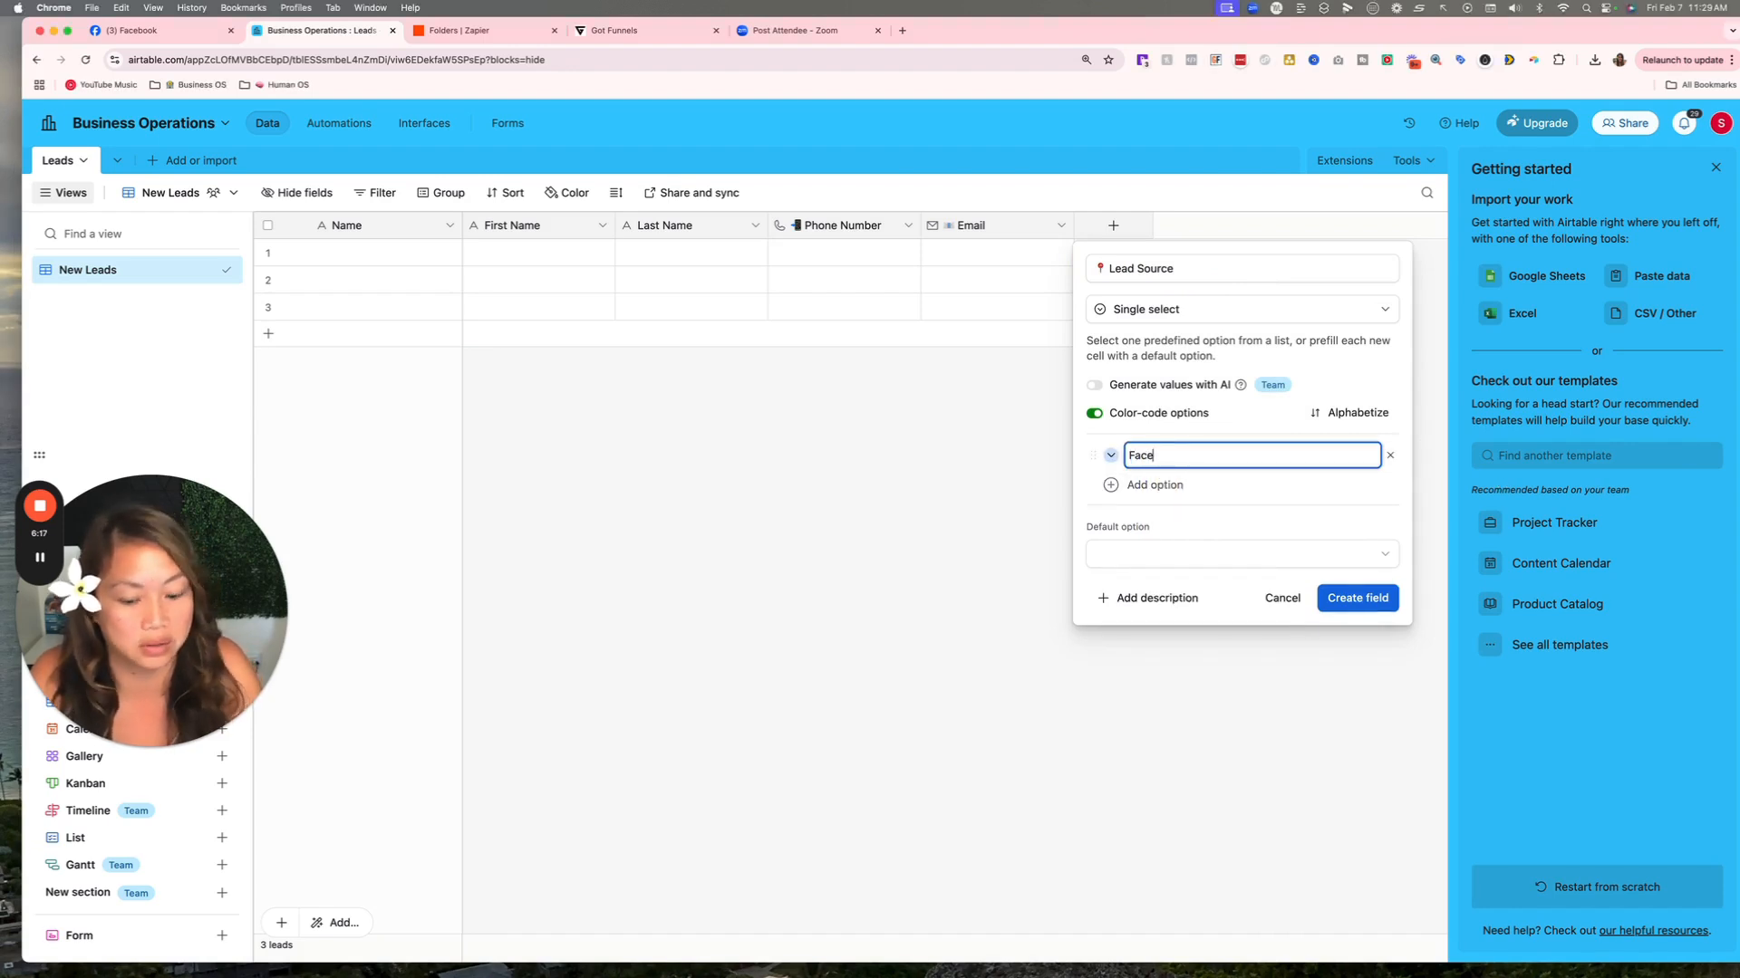
type("book")
left_click(1154, 486)
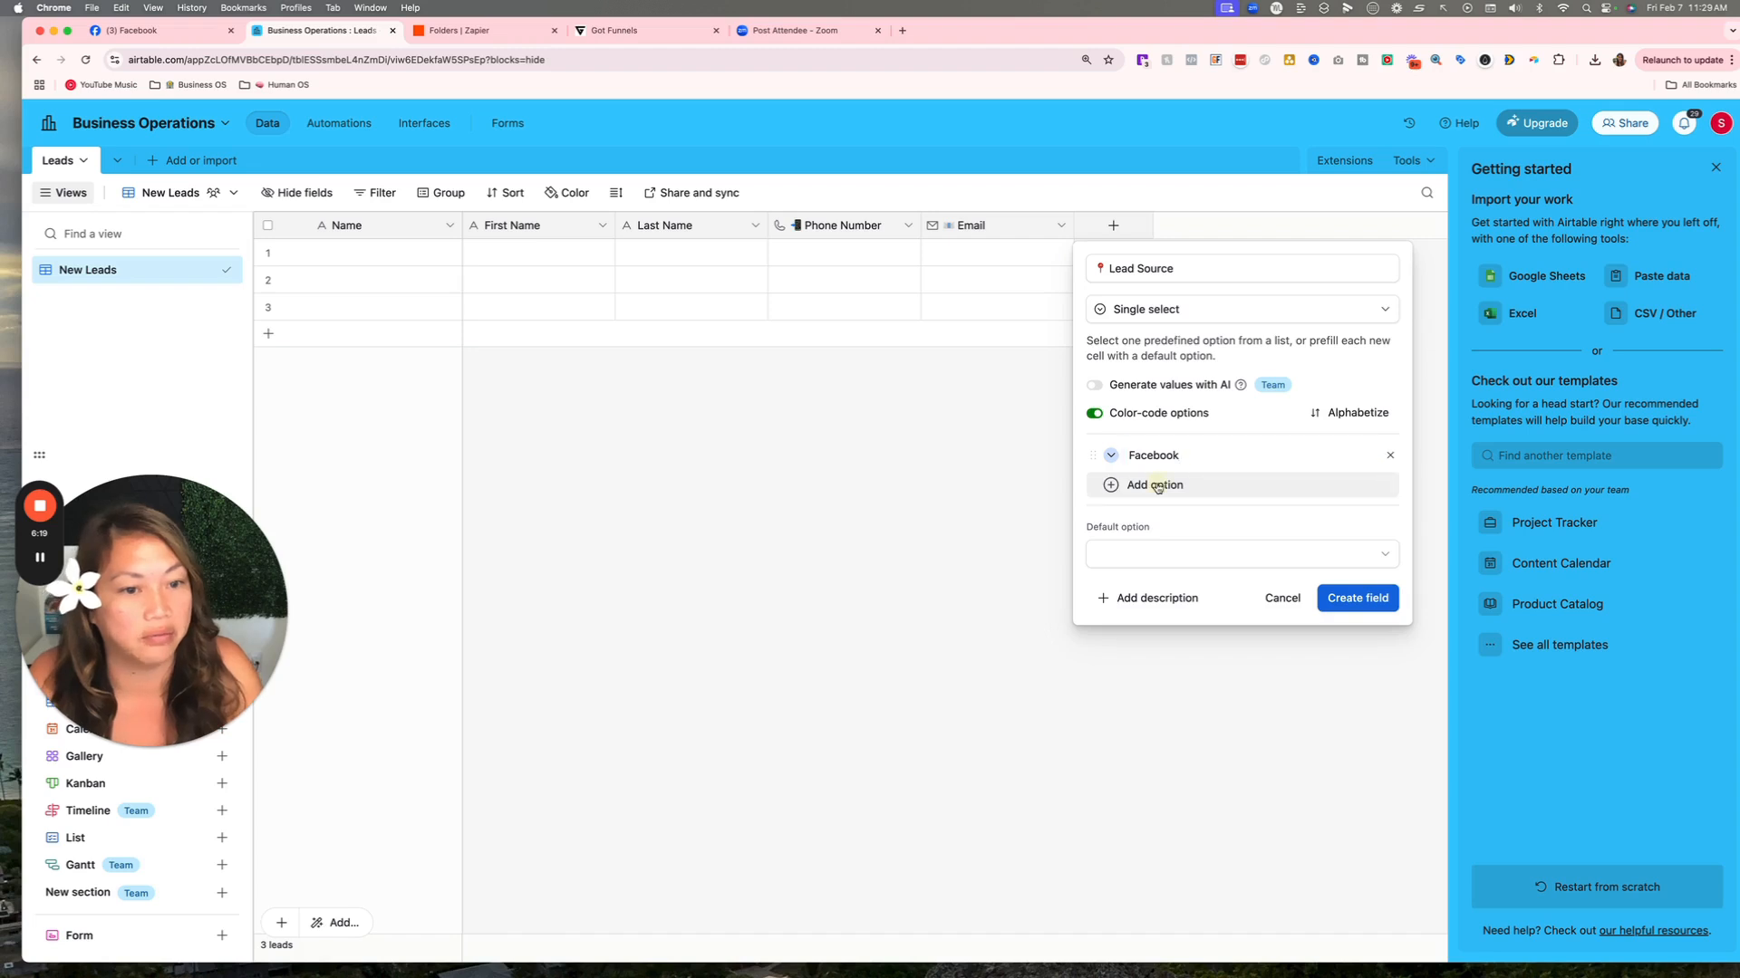
type("Google Ads")
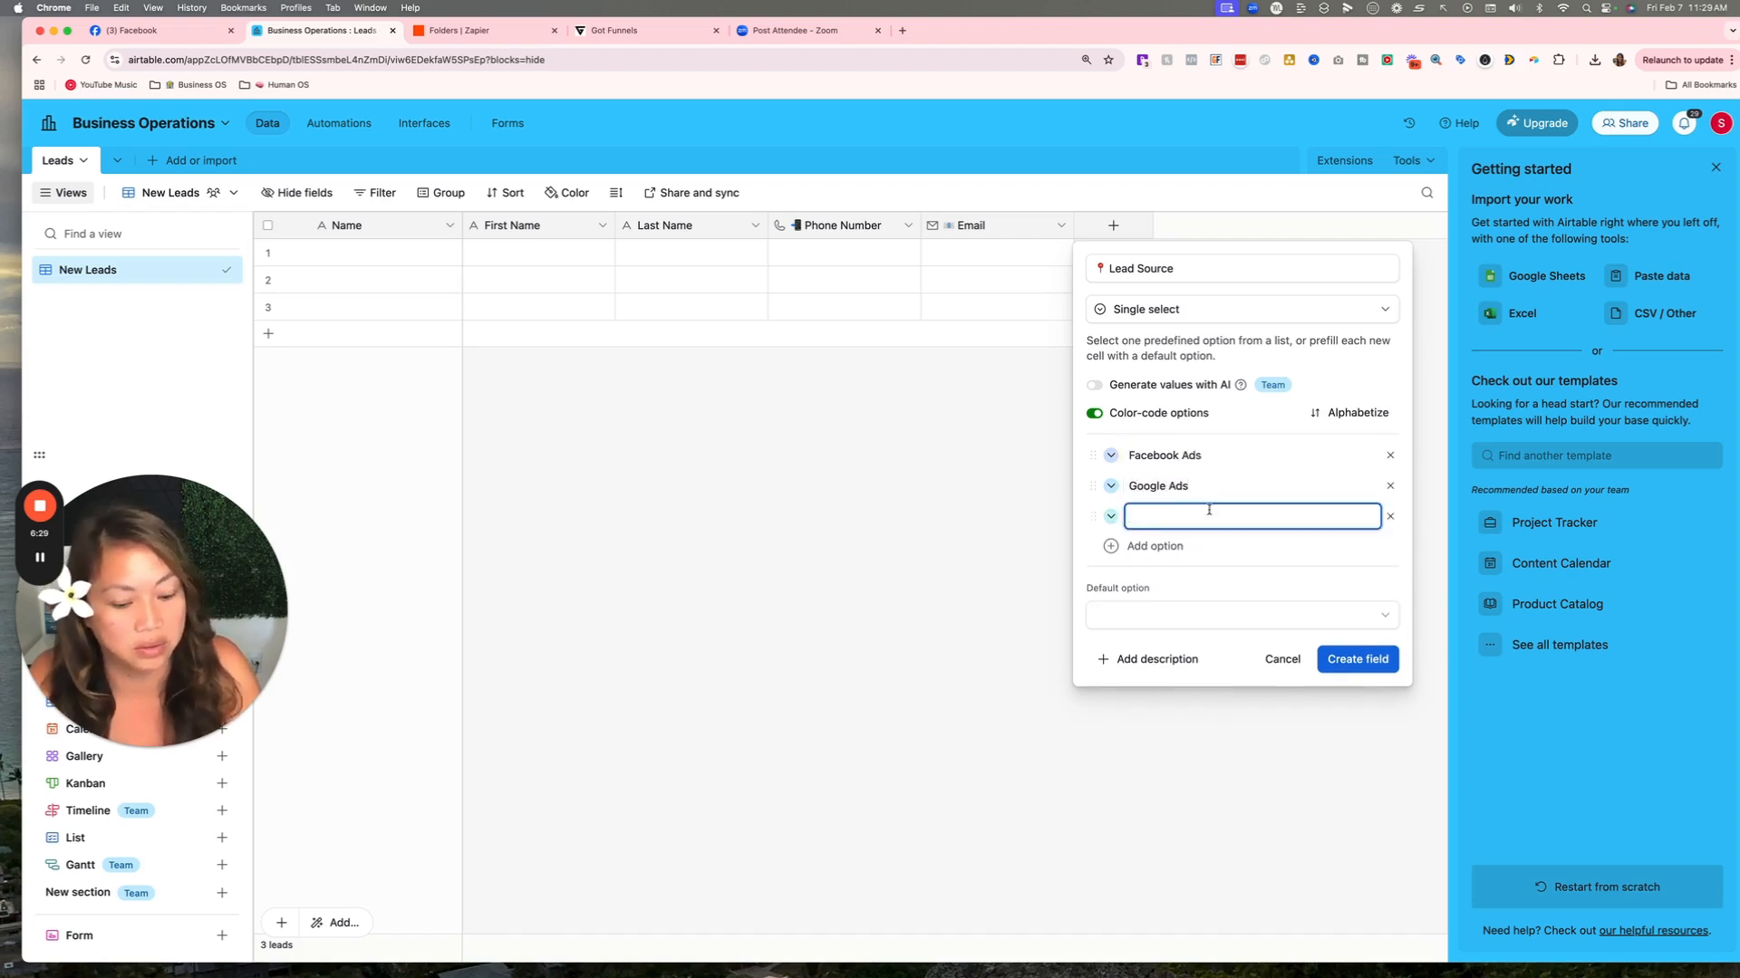
type("Organic")
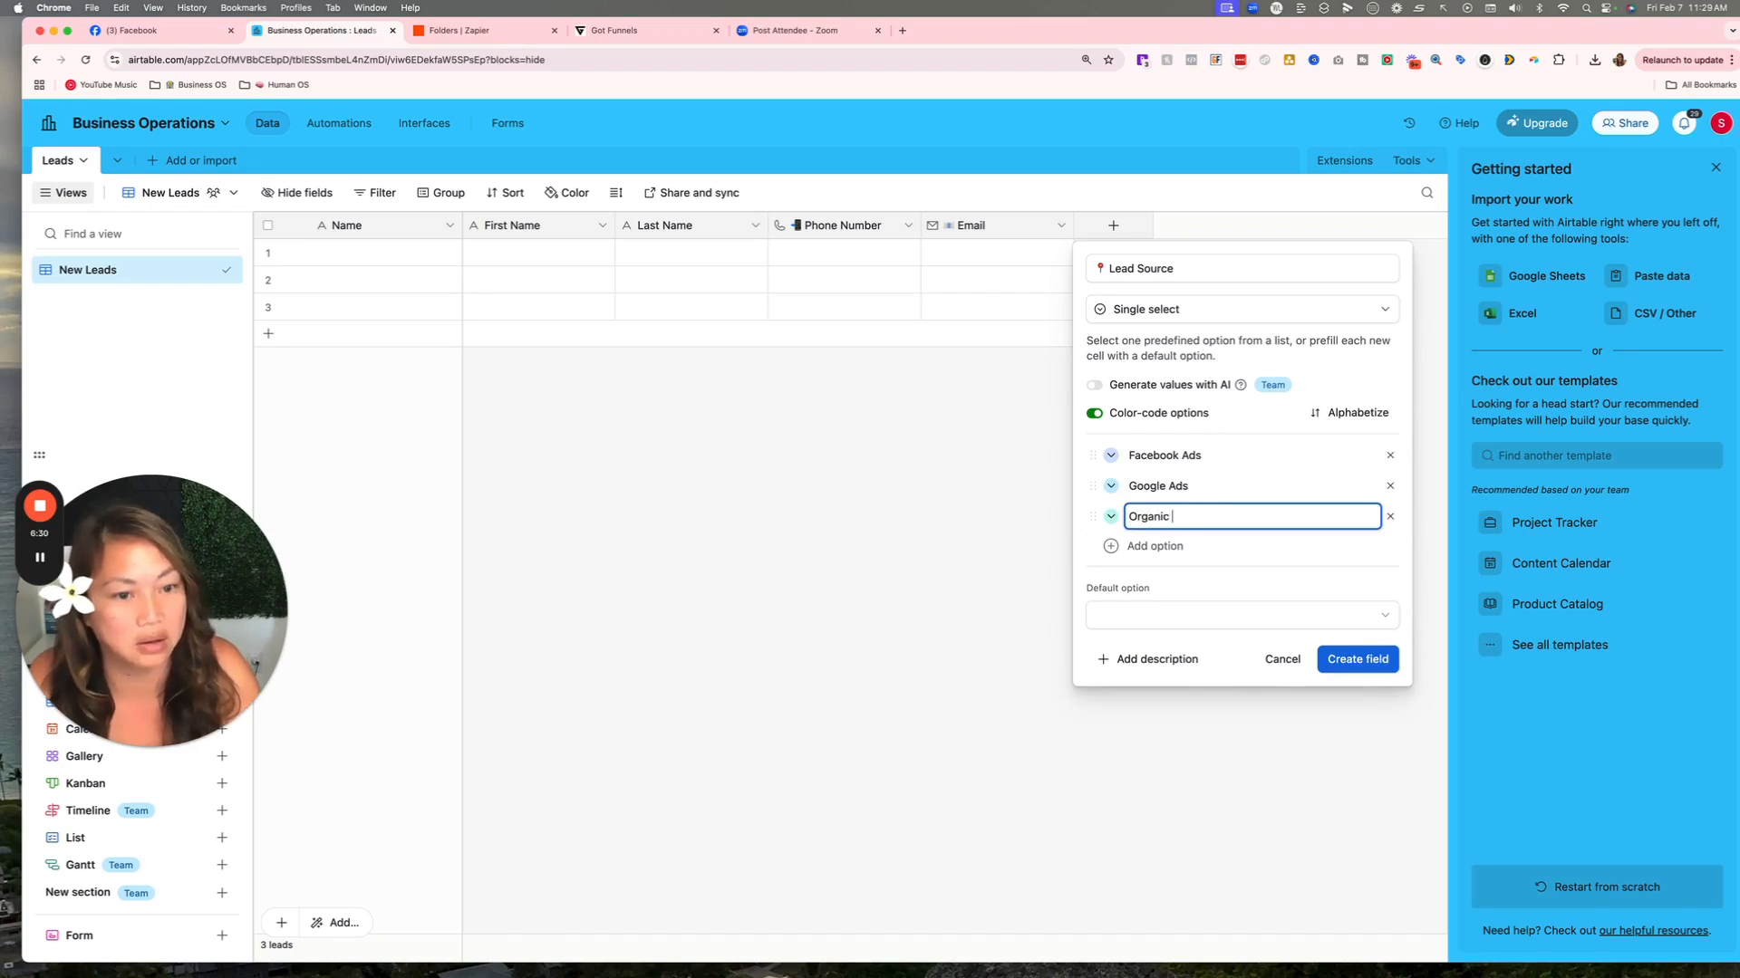
left_click(1196, 547)
type("Rf")
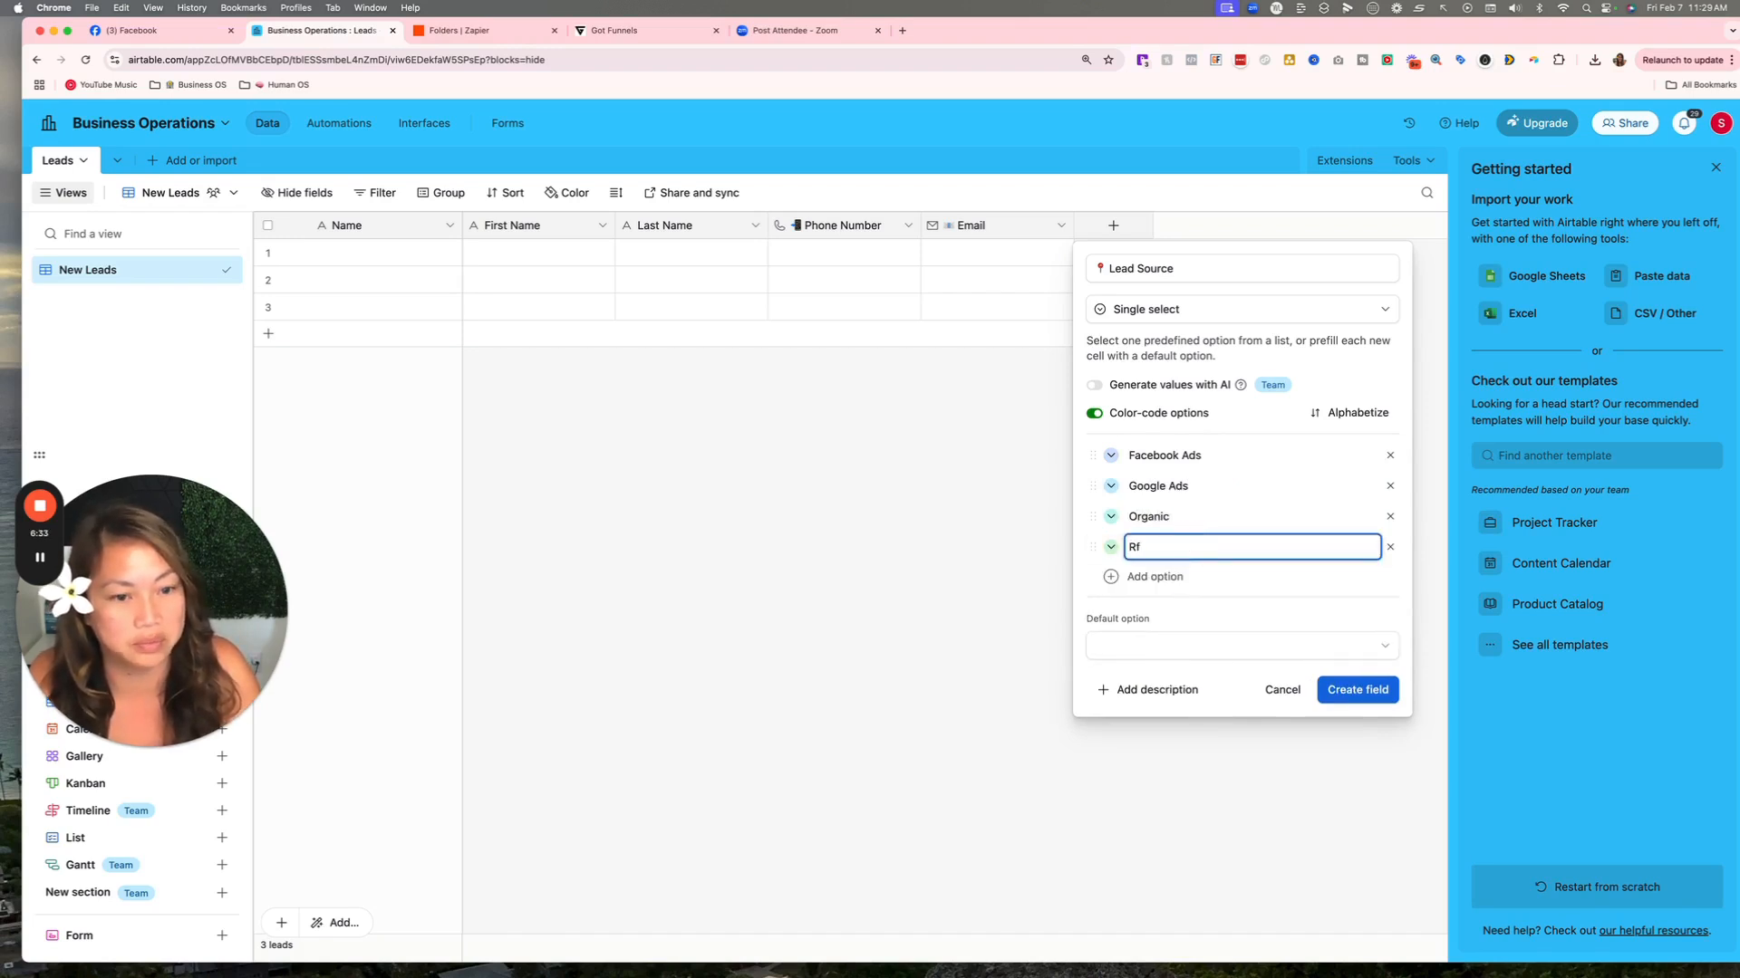
key("BackSpace")
type("eferrals")
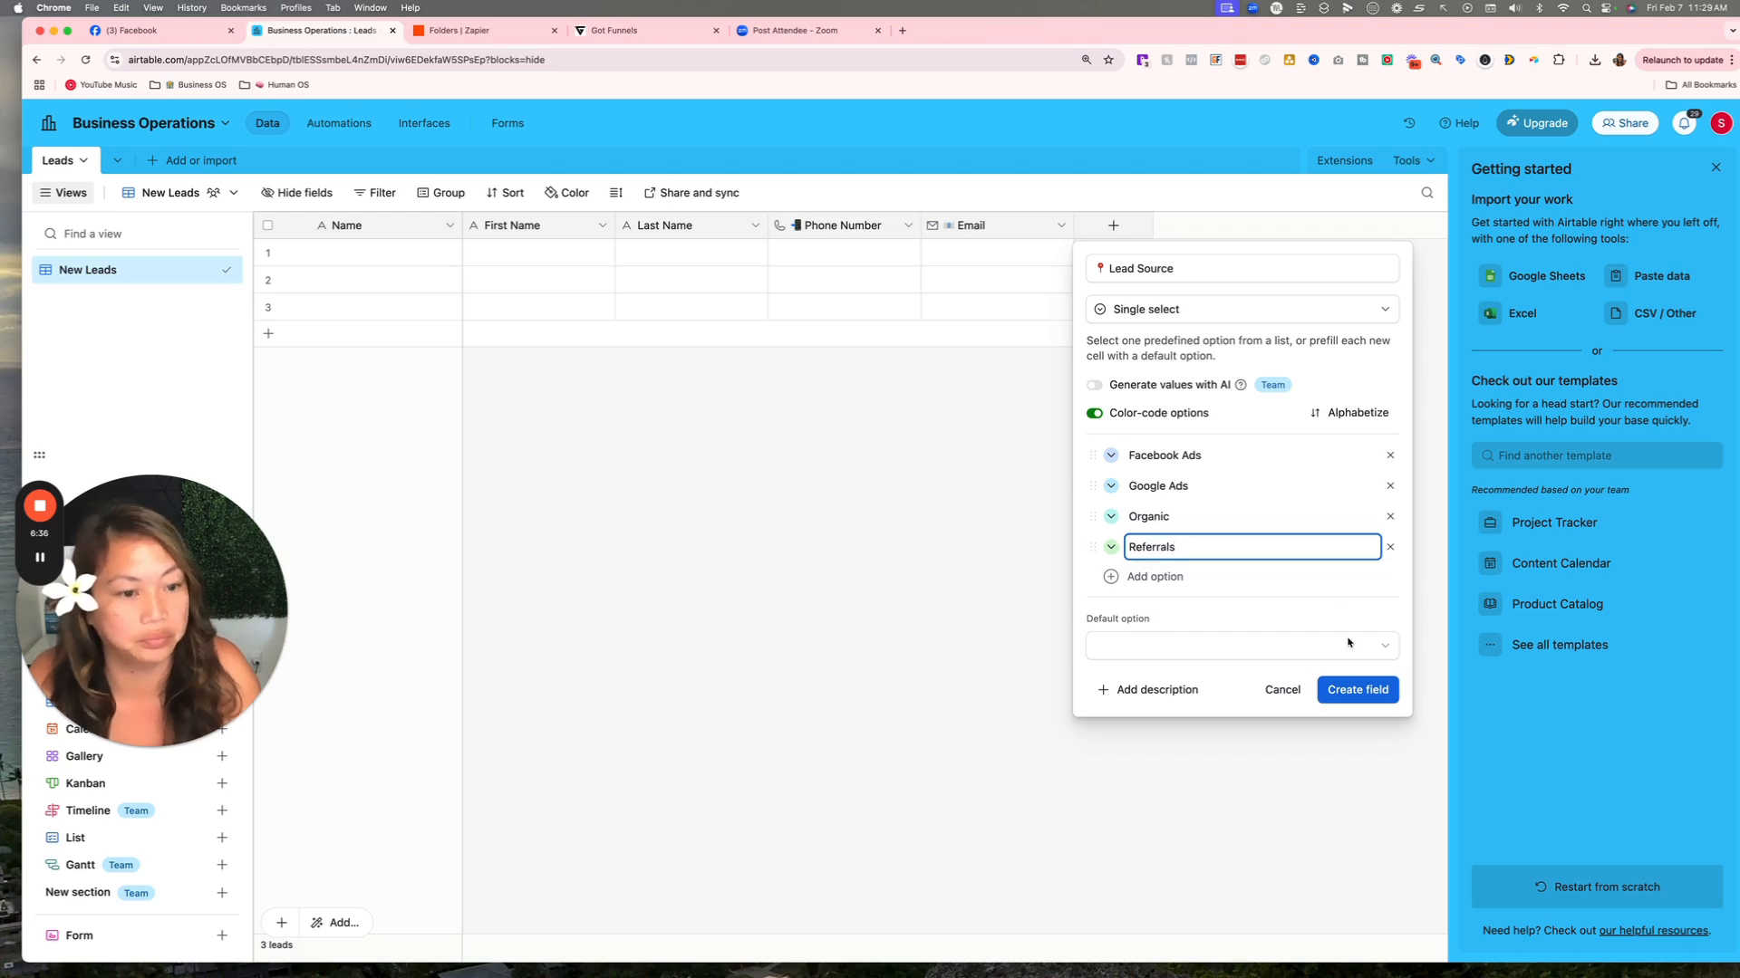
left_click(1341, 696)
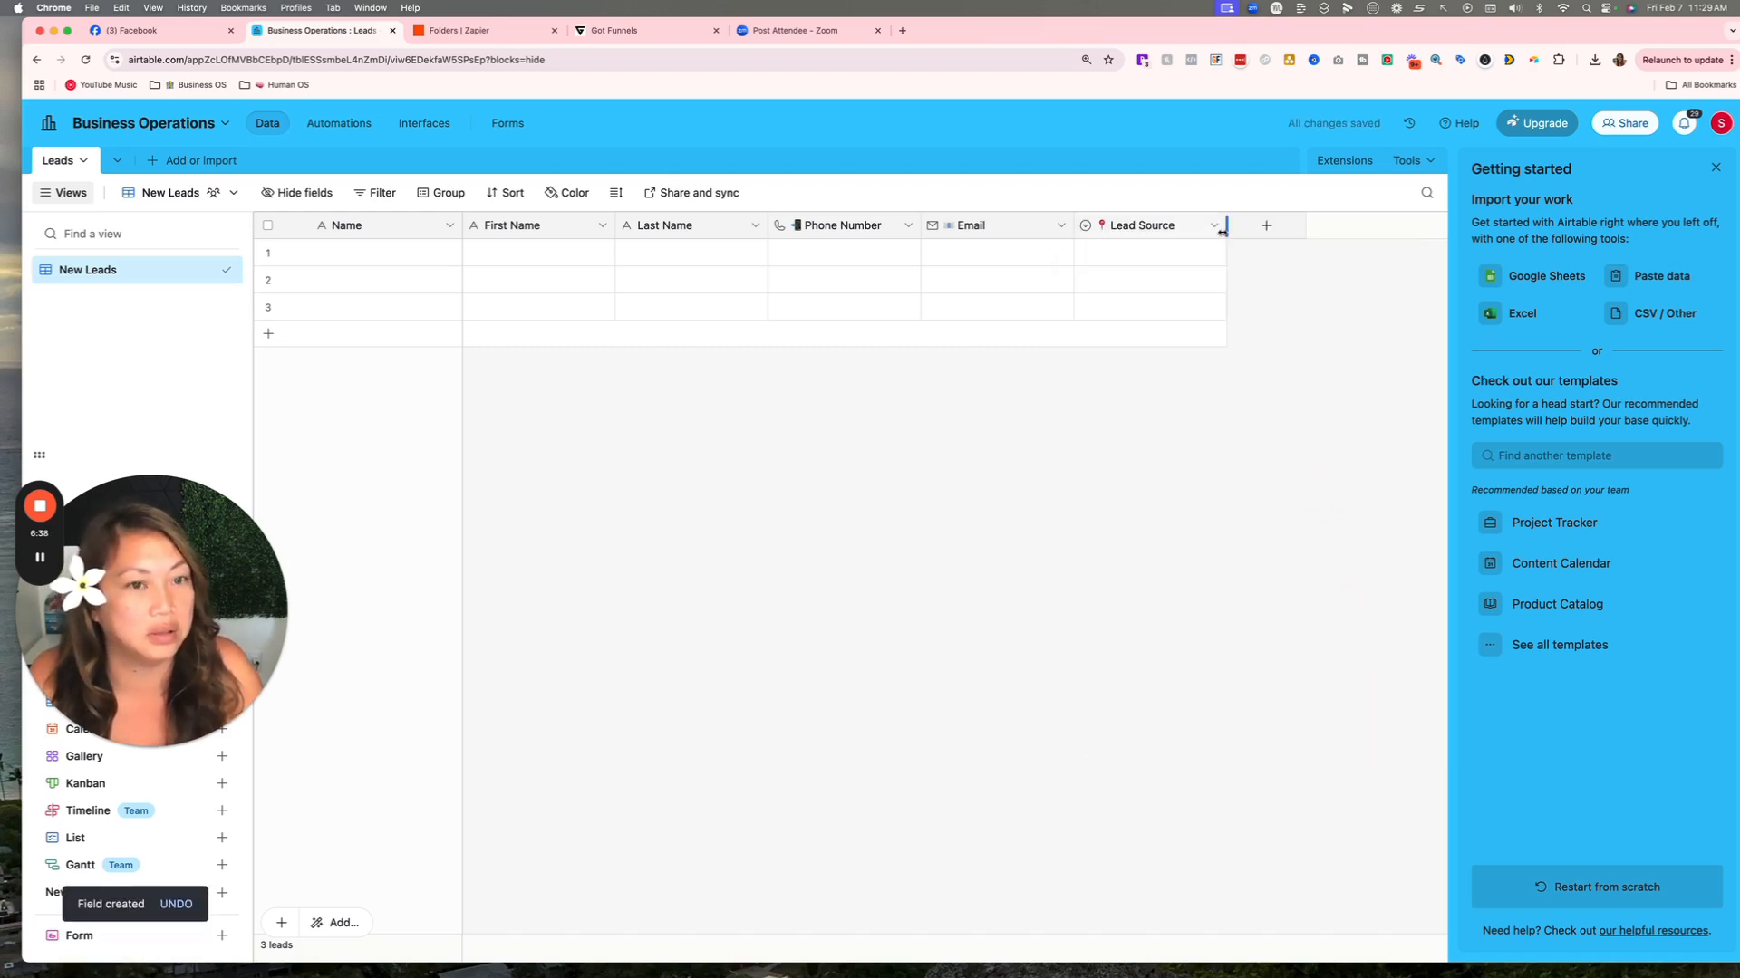
Start a new field named Pipeline Stage with emoji, as a single select.
left_click(1263, 225)
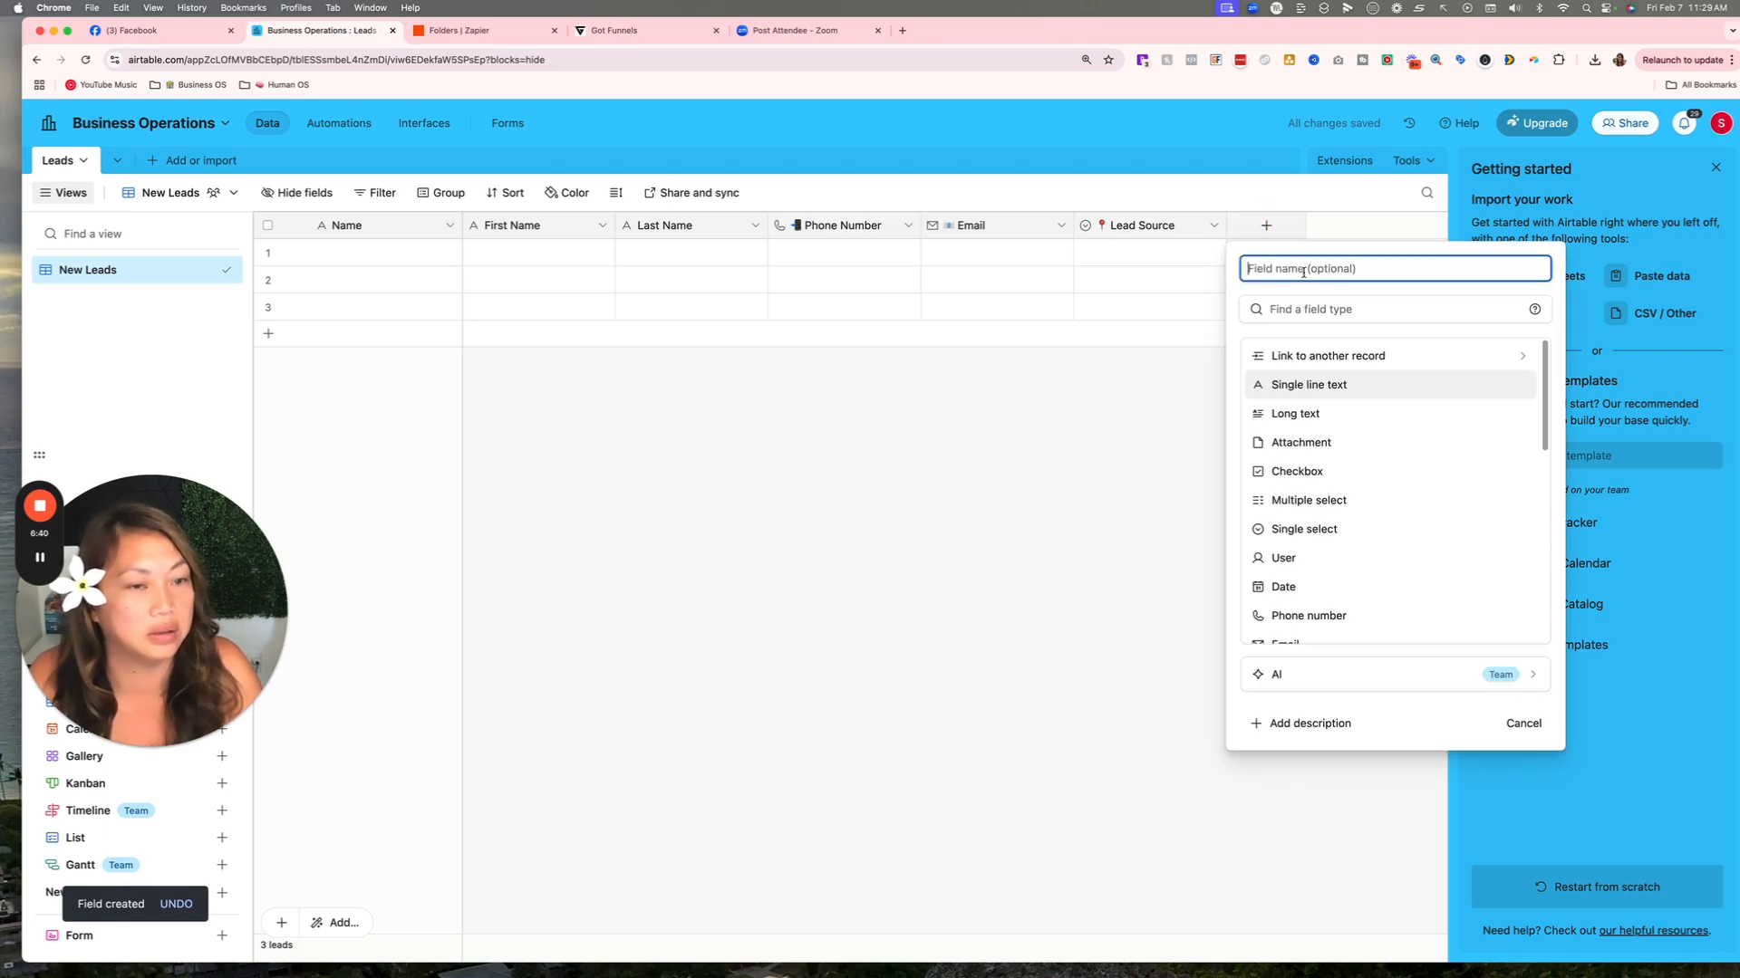
type("Lead Staatus")
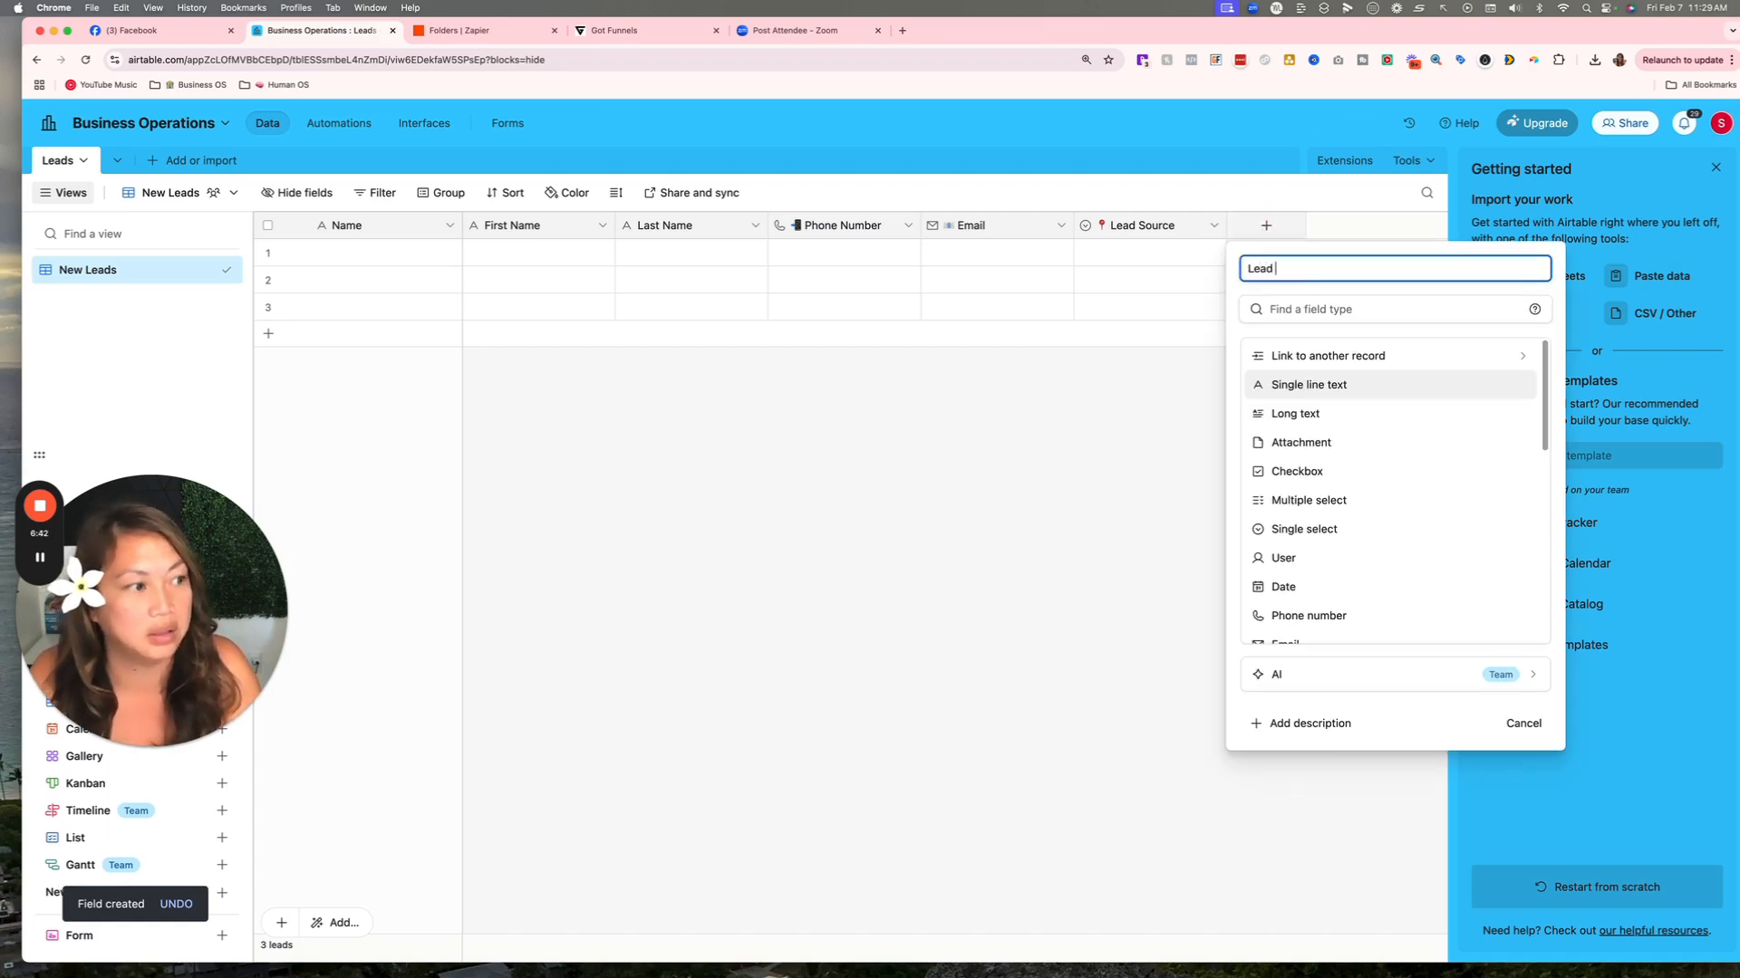
key("BackSpace")
key("BackSpace")
key("BackSpace")
key("BackSpace")
key("BackSpace")
key("BackSpace")
key("BackSpace")
key("BackSpace")
key("BackSpace")
key("BackSpace")
key("BackSpace")
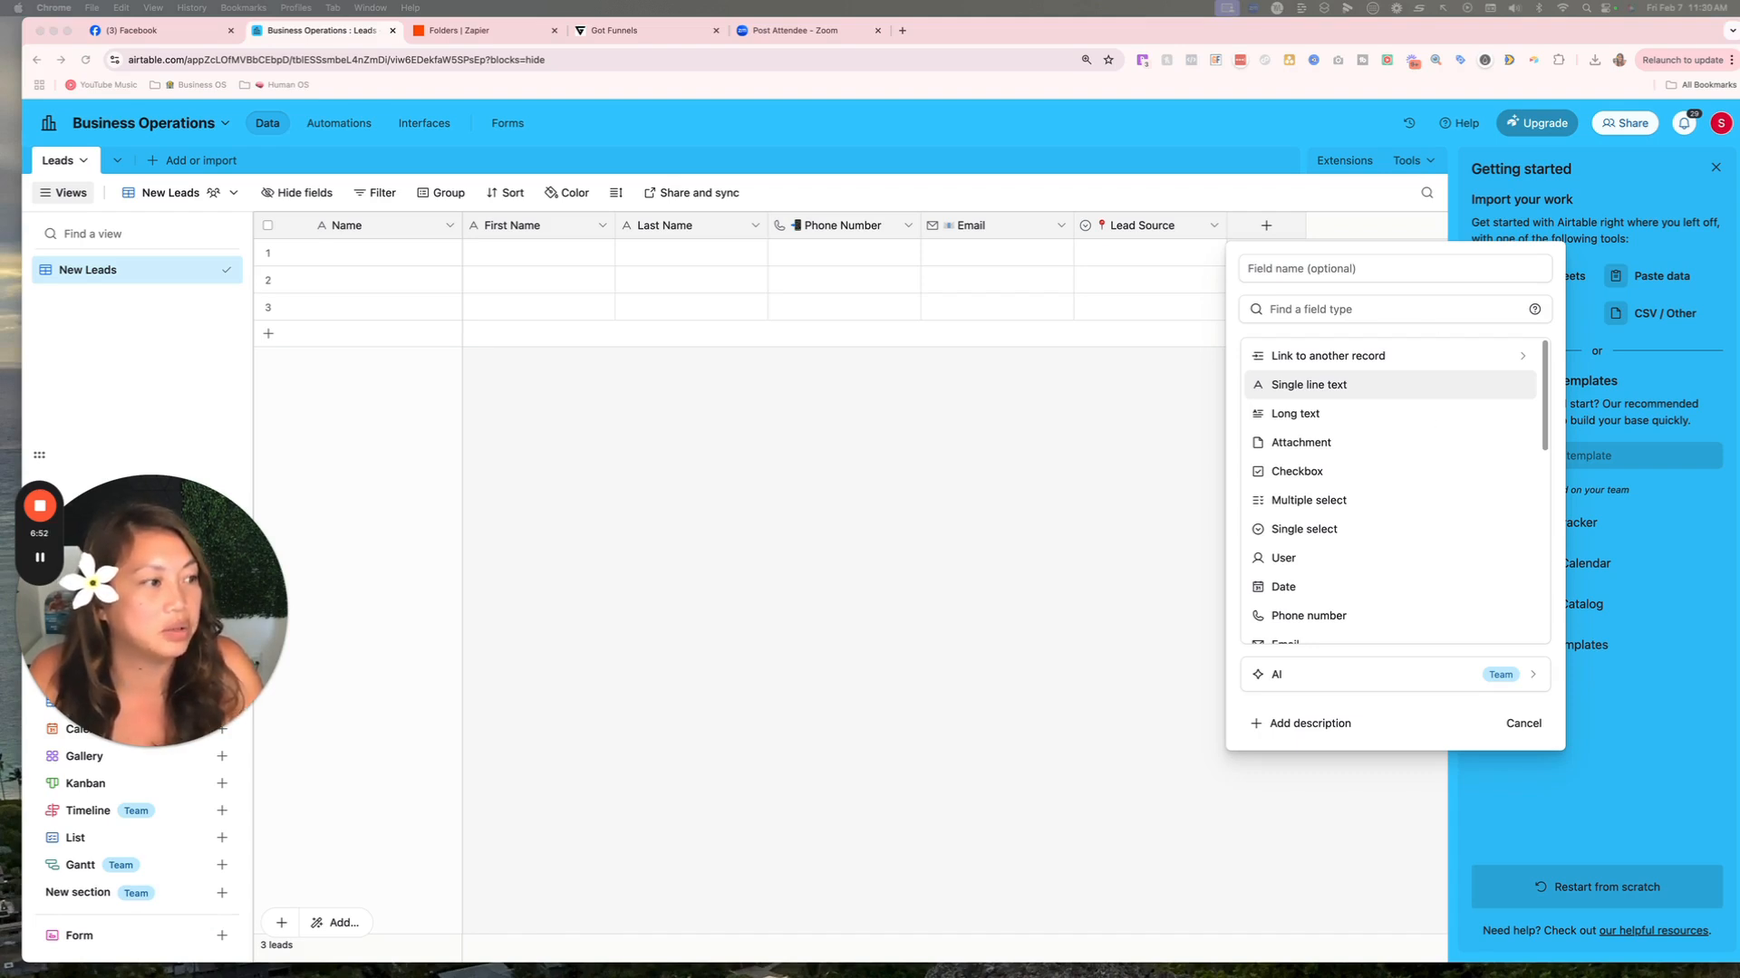
right_click(1249, 268)
left_click(1270, 368)
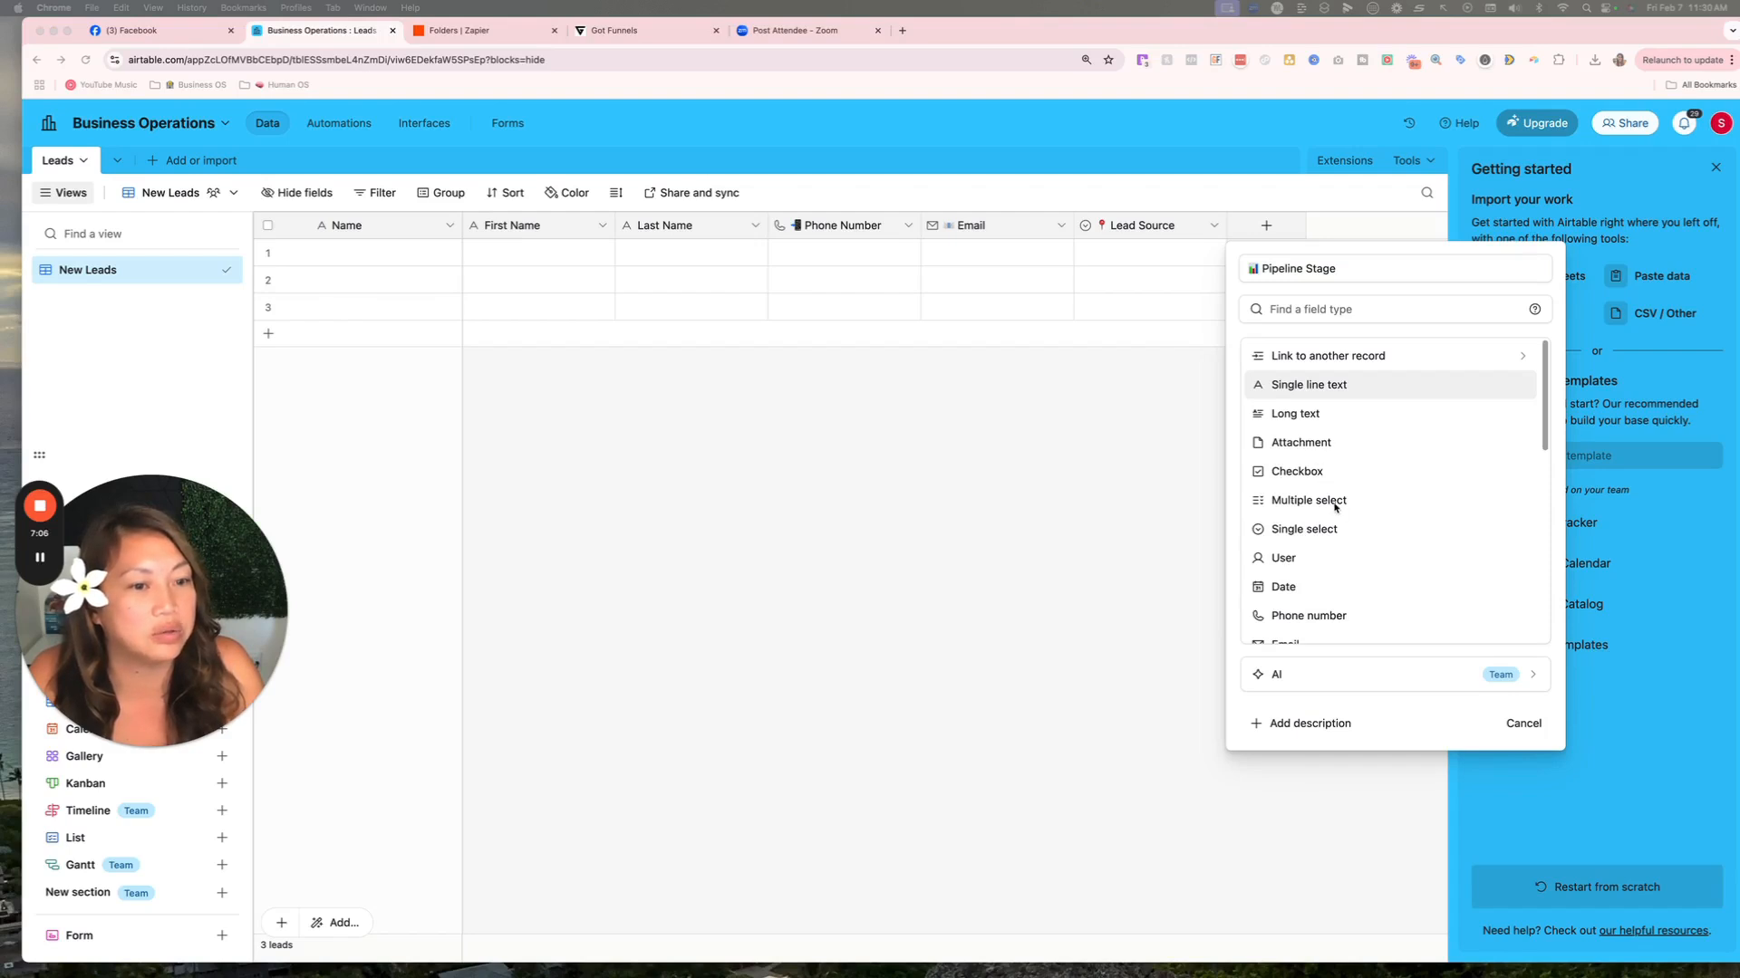
left_click(1324, 529)
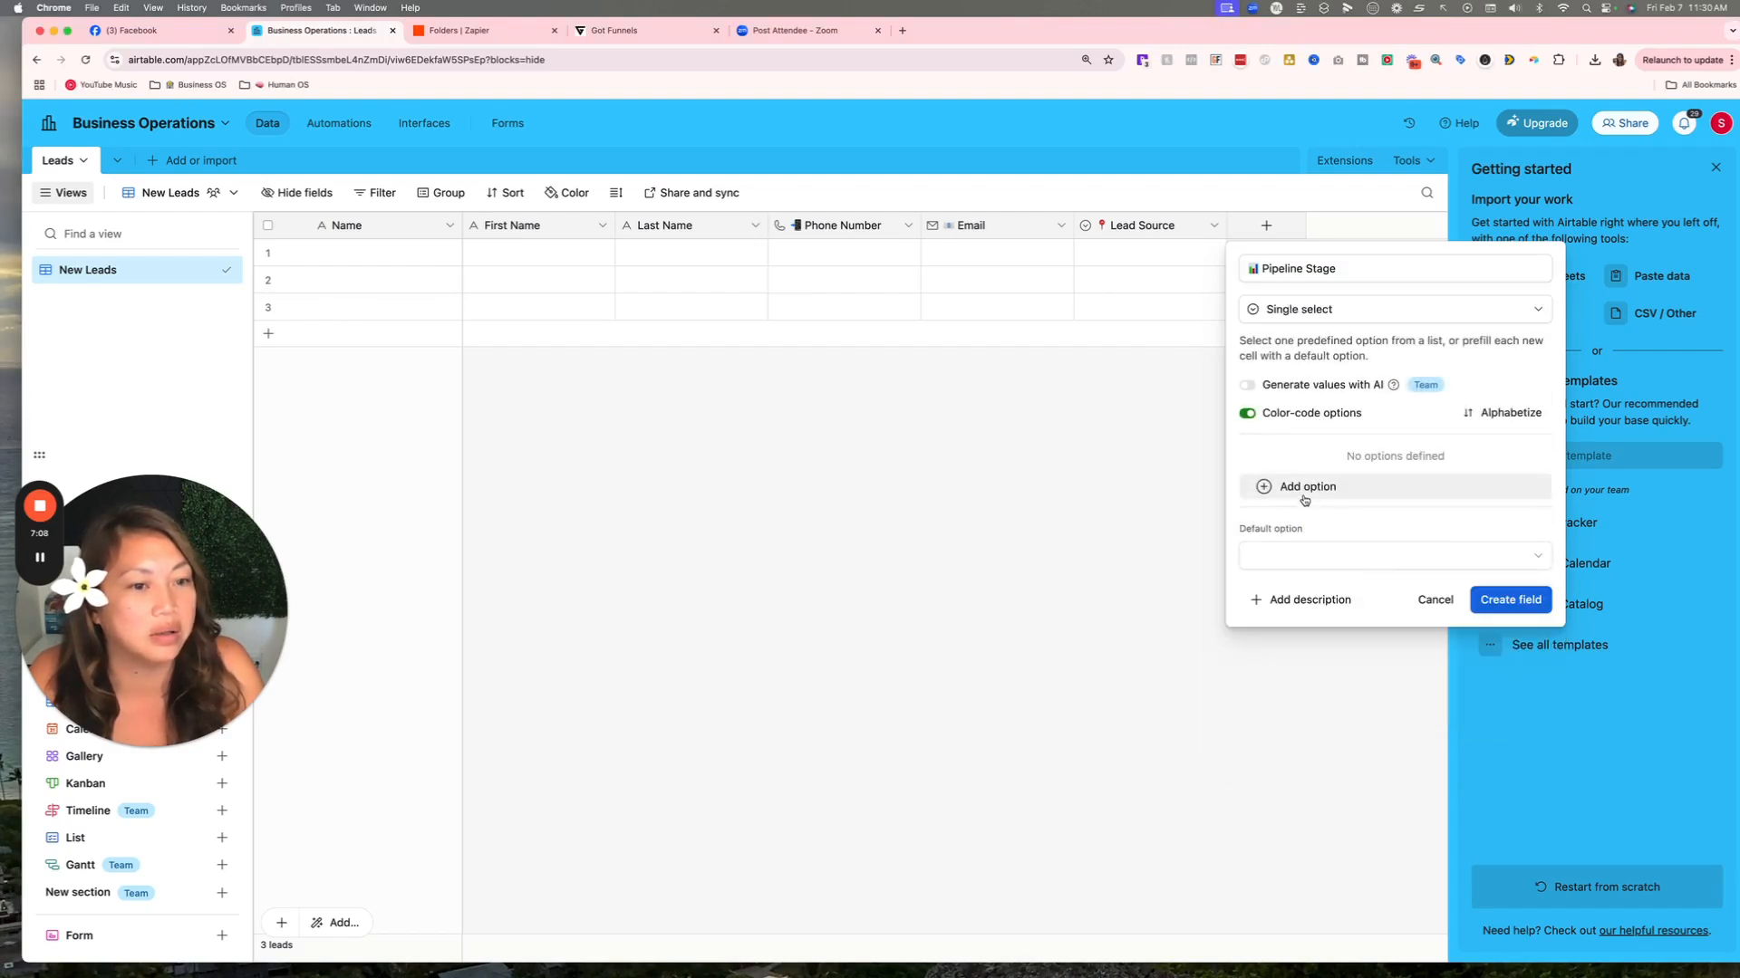
Paste in the New Lead, Contacted and Appointment Set stage choices.
left_click(1306, 488)
right_click(1307, 466)
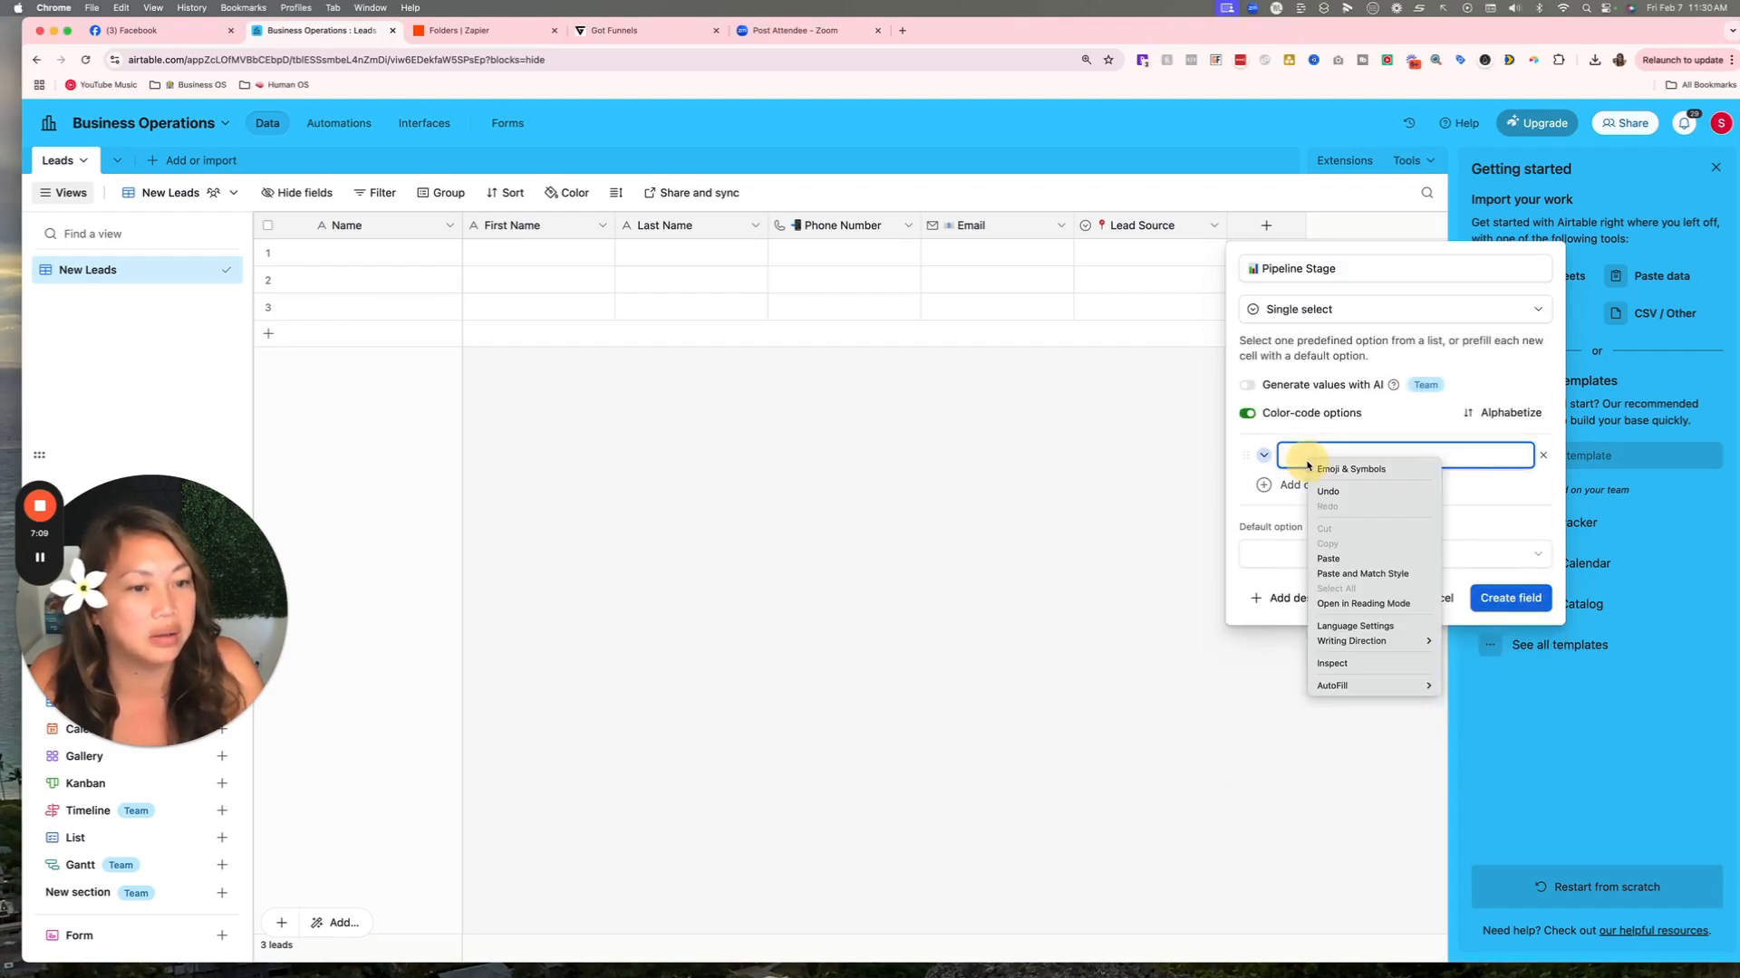
left_click(1328, 559)
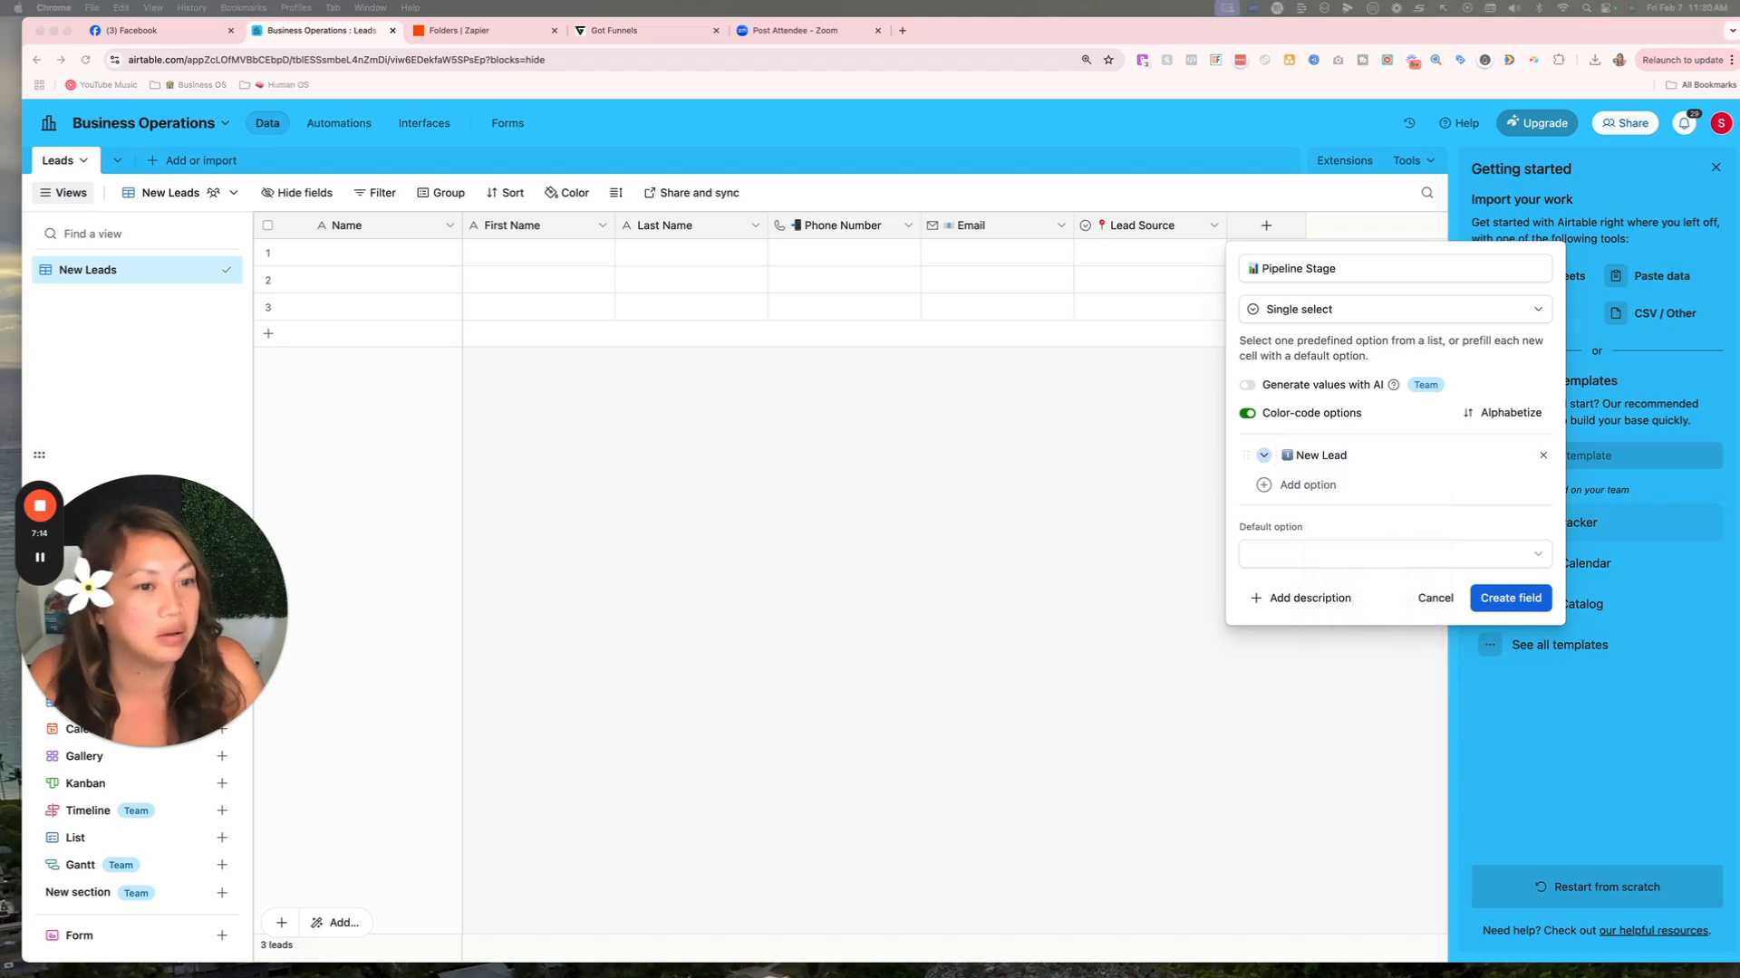
left_click(1307, 485)
right_click(1329, 489)
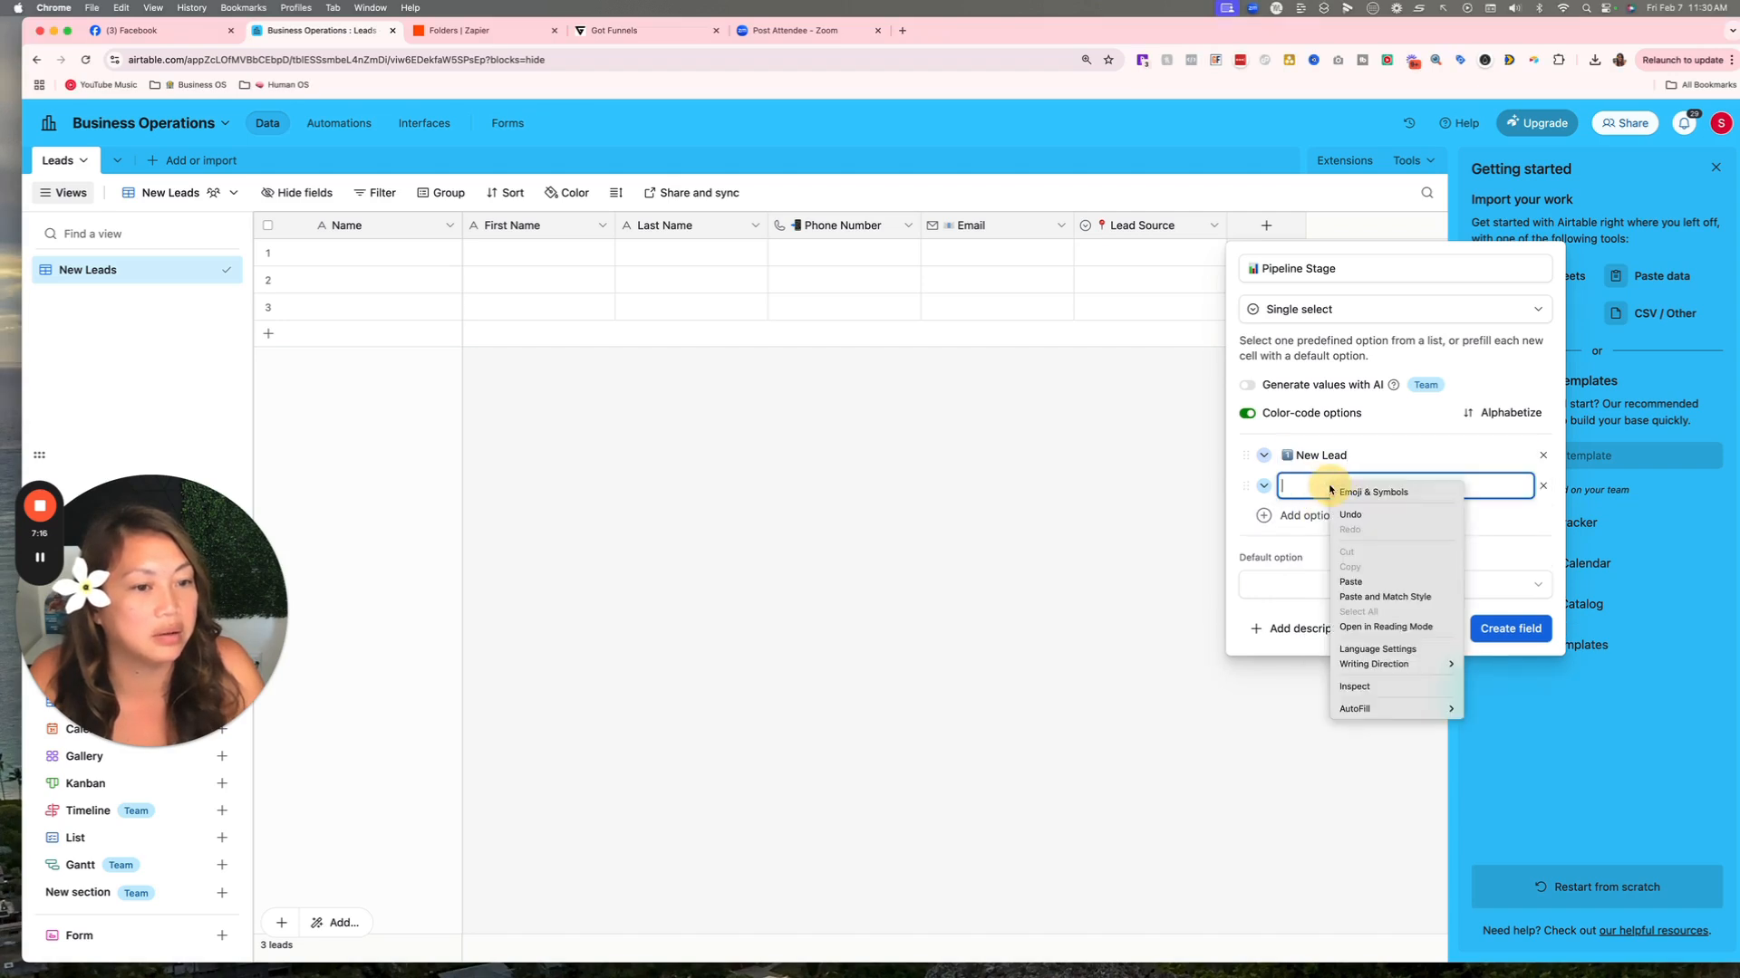
left_click(1359, 582)
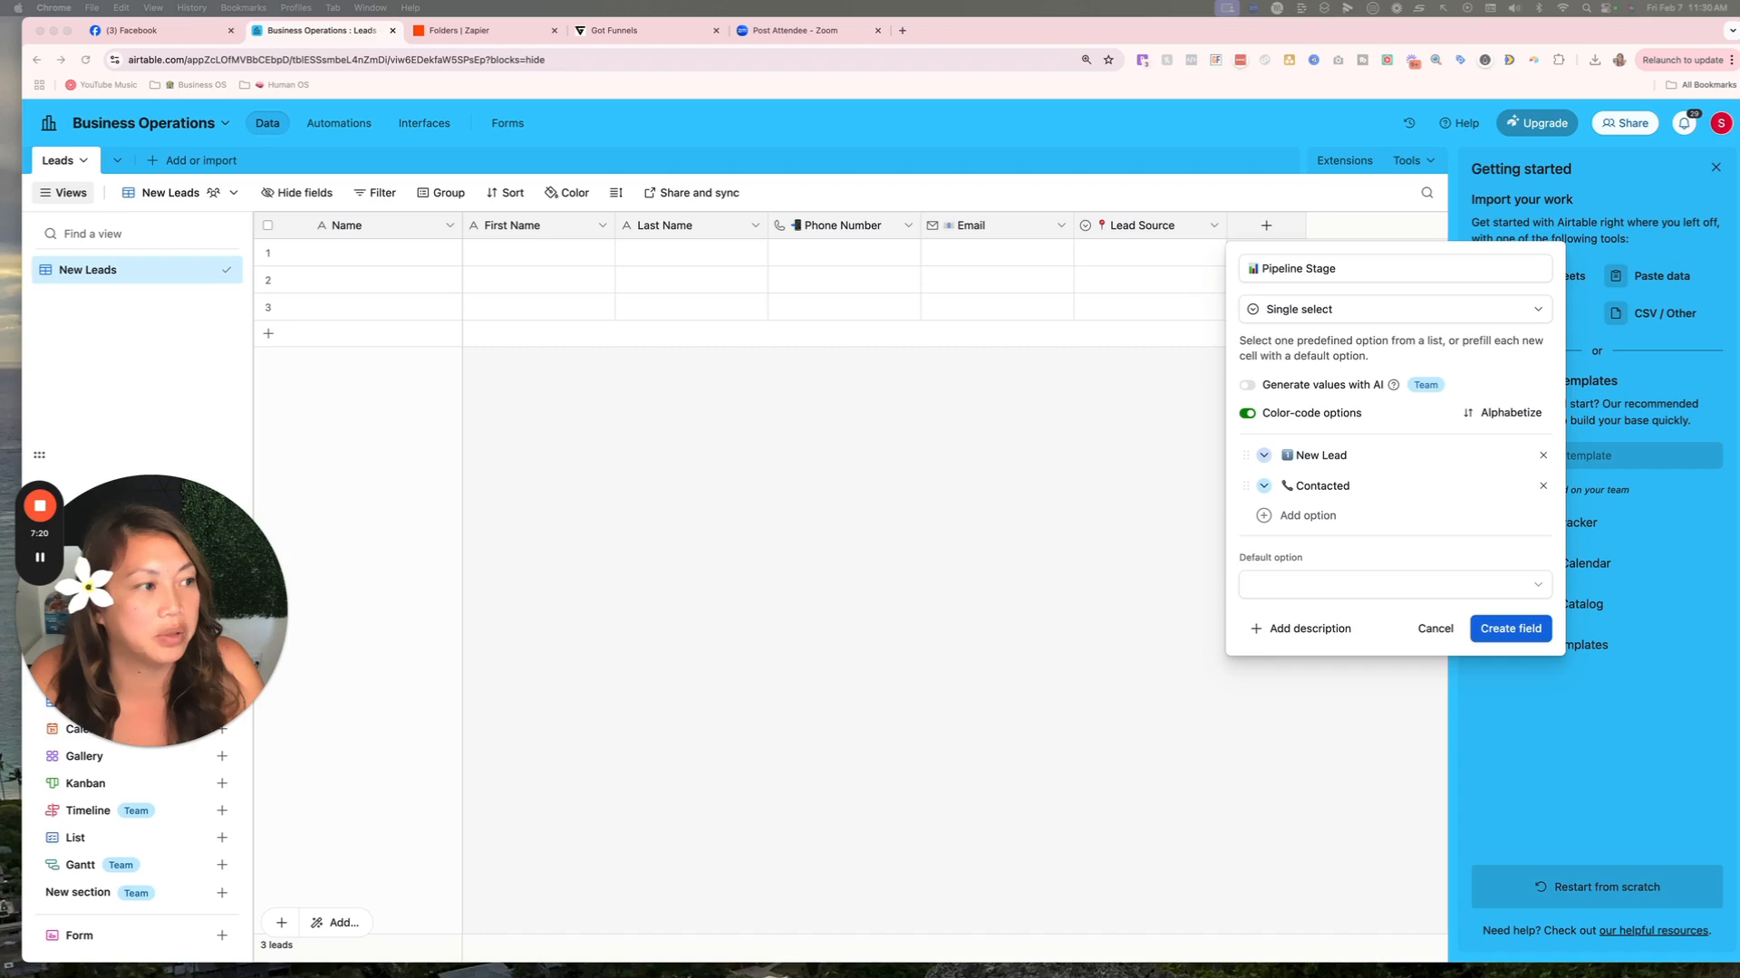
left_click(1314, 517)
right_click(1332, 521)
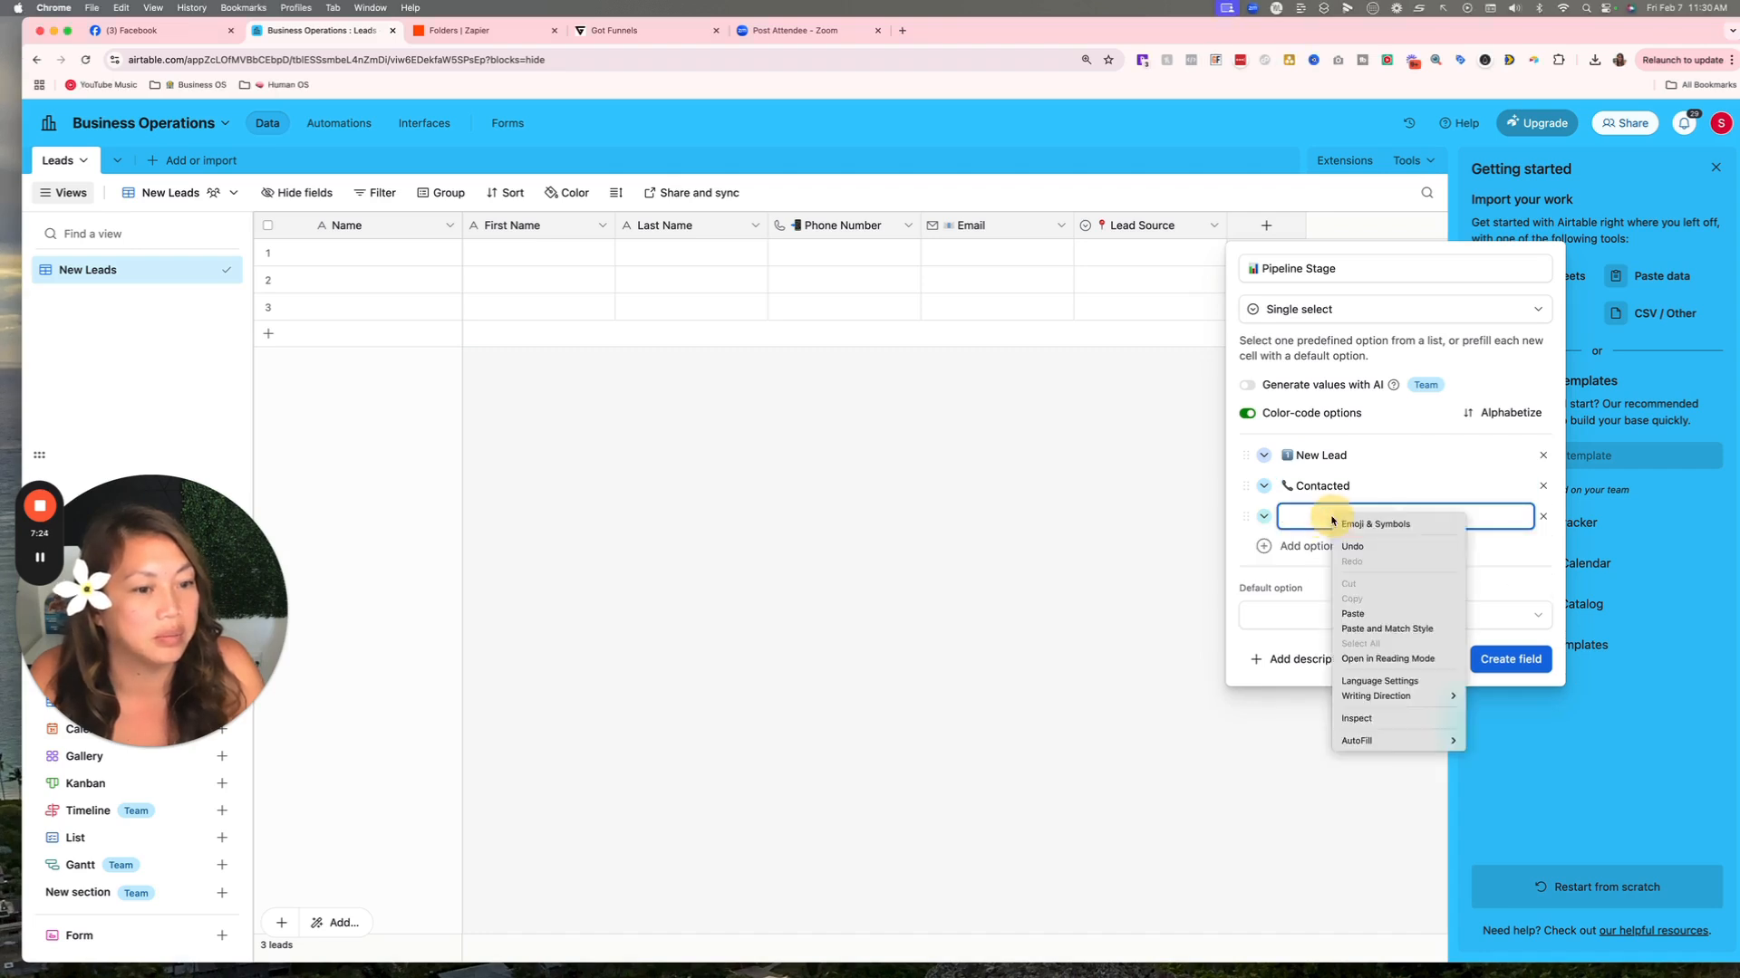
left_click(1353, 613)
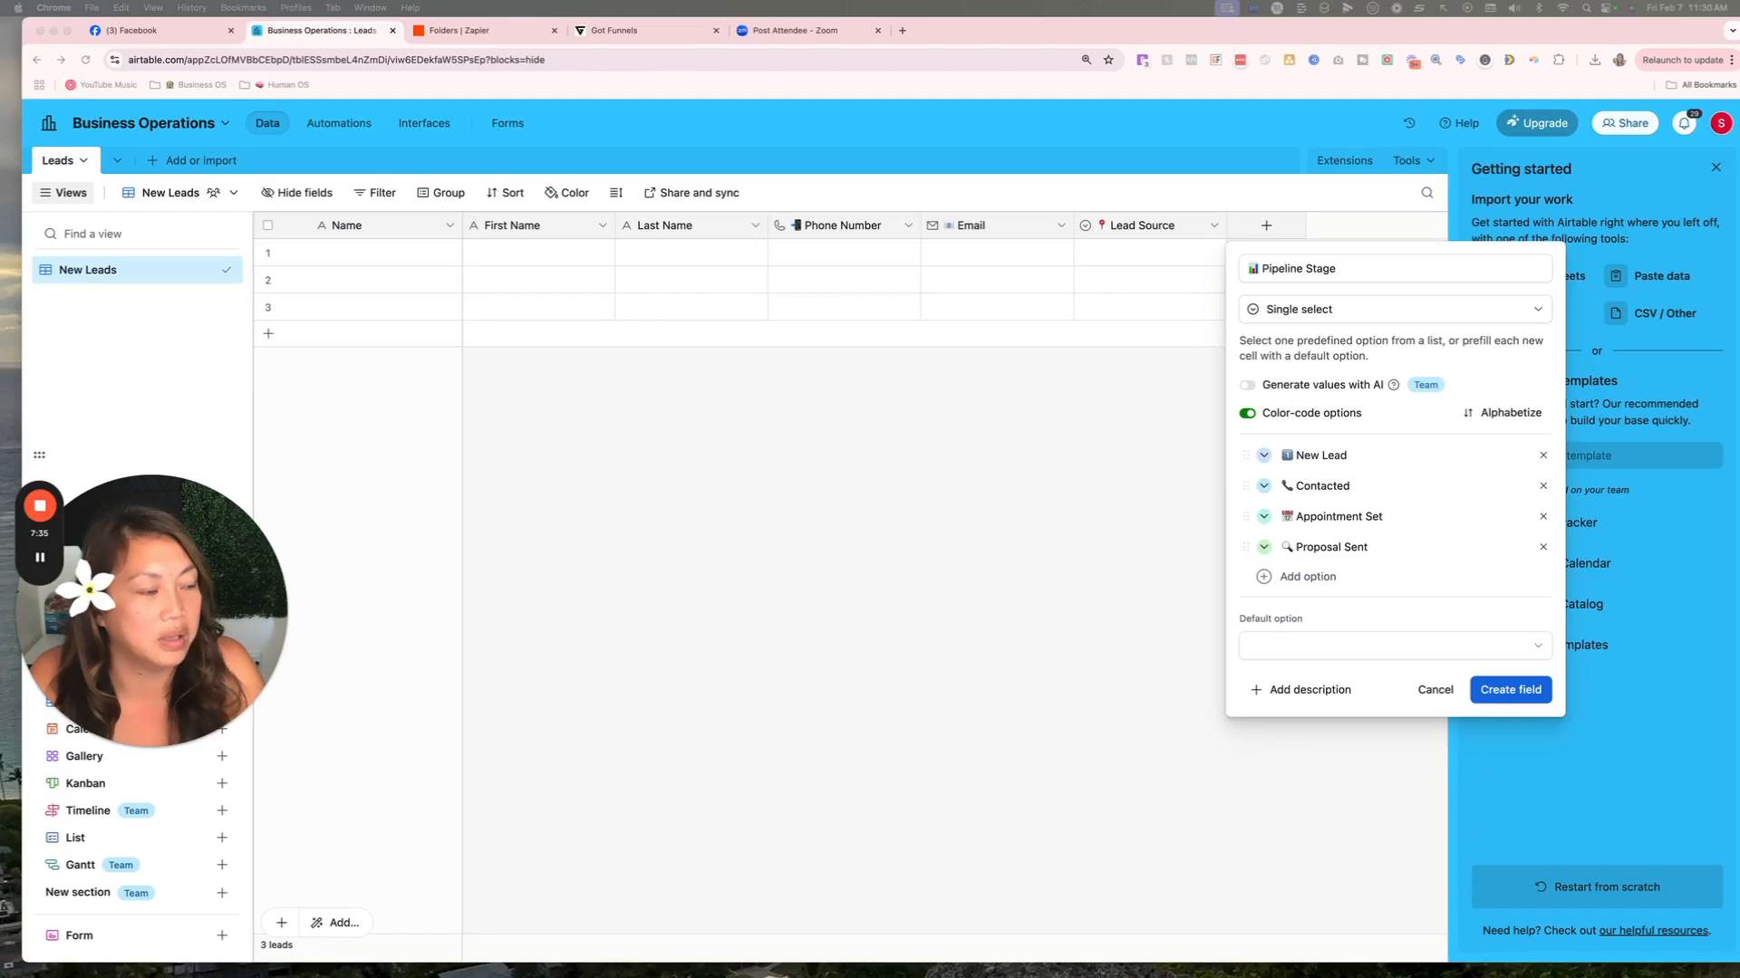
Paste in the Negotiation, Closed-Won and Closed-Lost stage choices.
left_click(1318, 576)
type("📝 Negotiation")
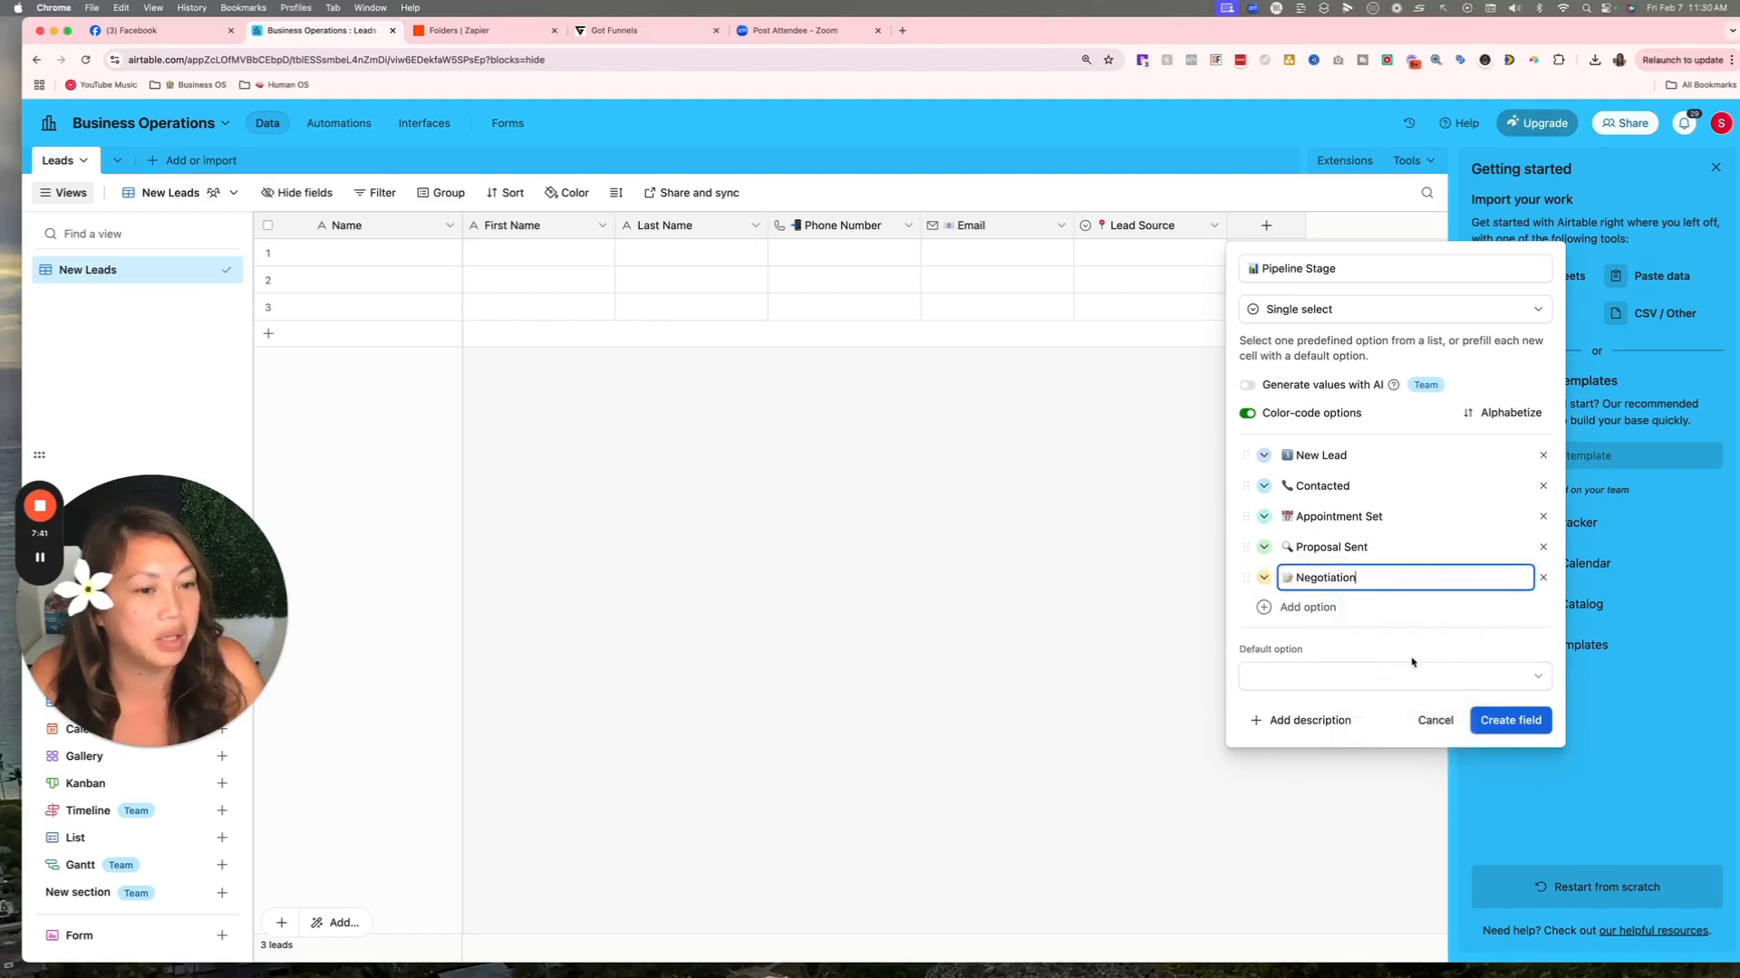
key("super+Tab")
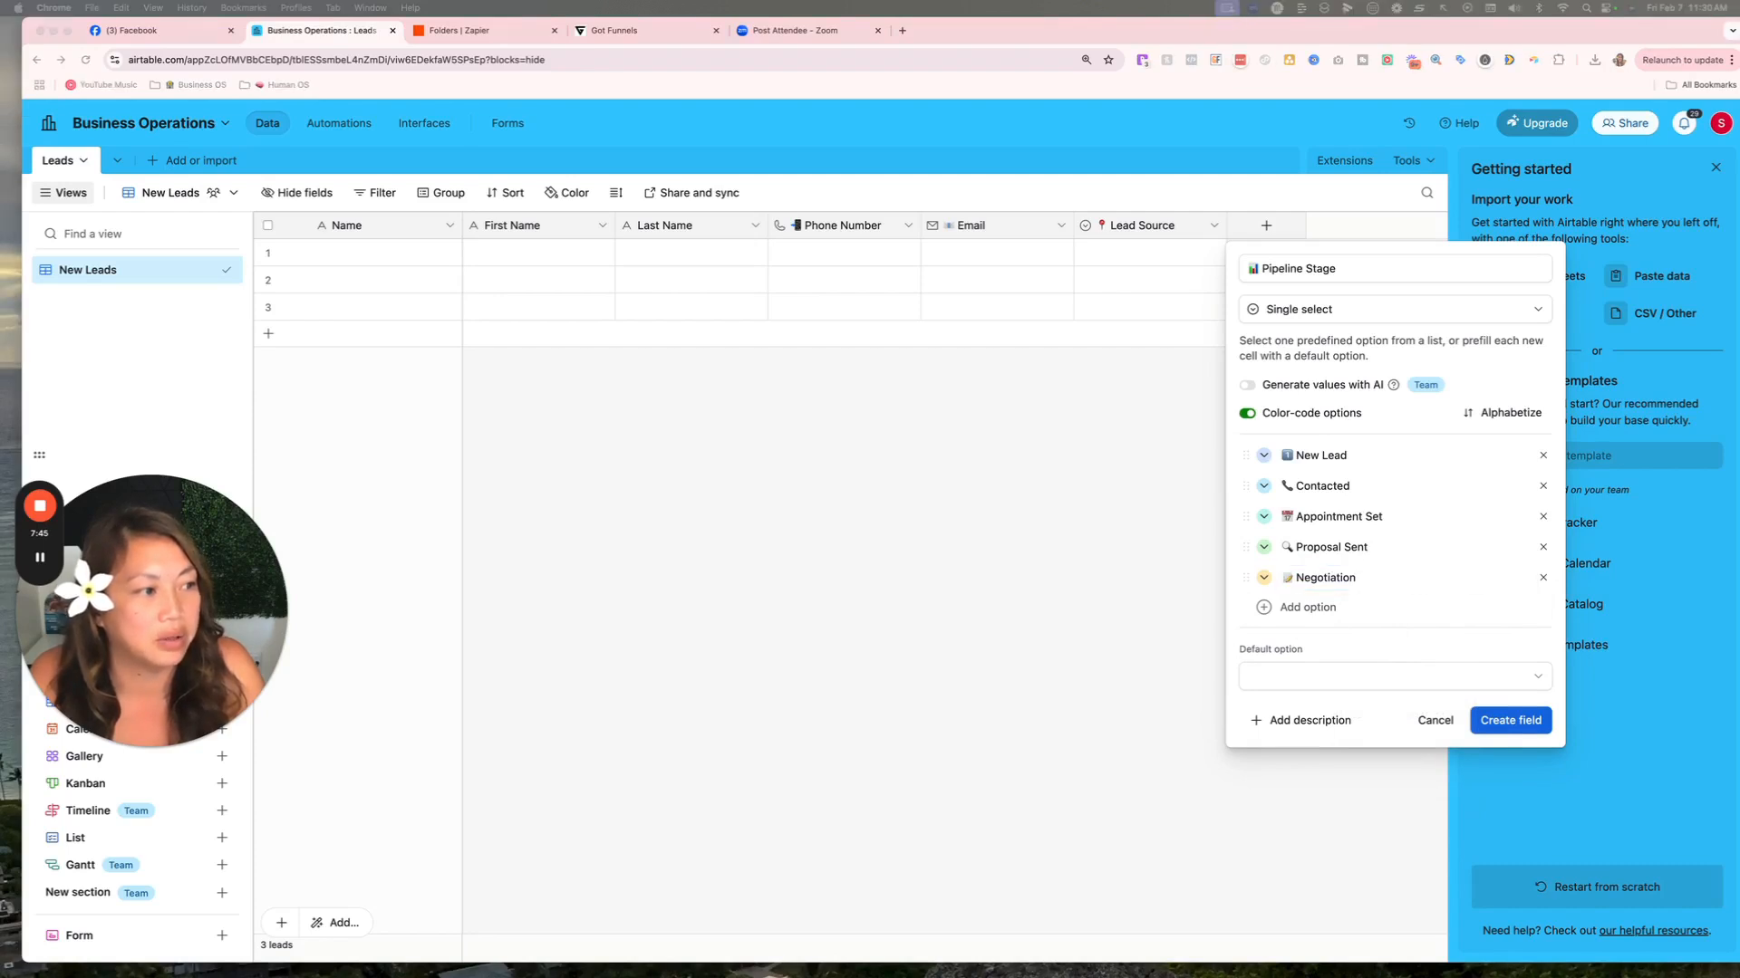
left_click(1309, 607)
left_click(1309, 607)
right_click(1344, 604)
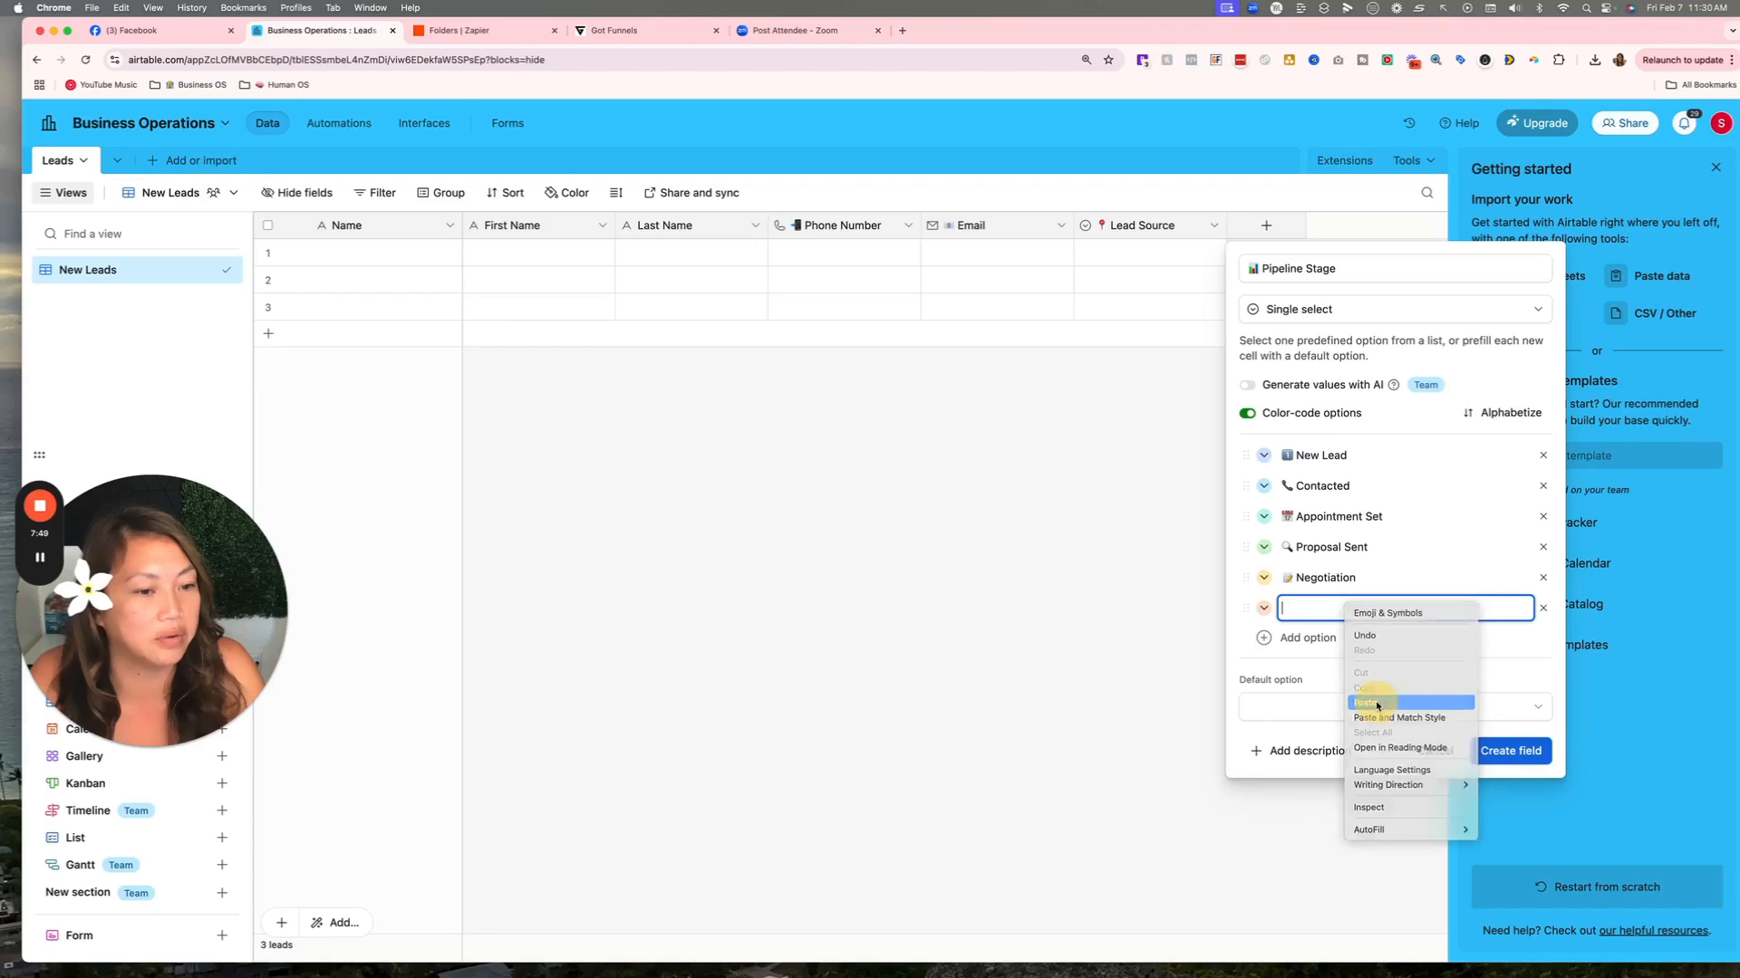
left_click(1377, 705)
key("super+Tab")
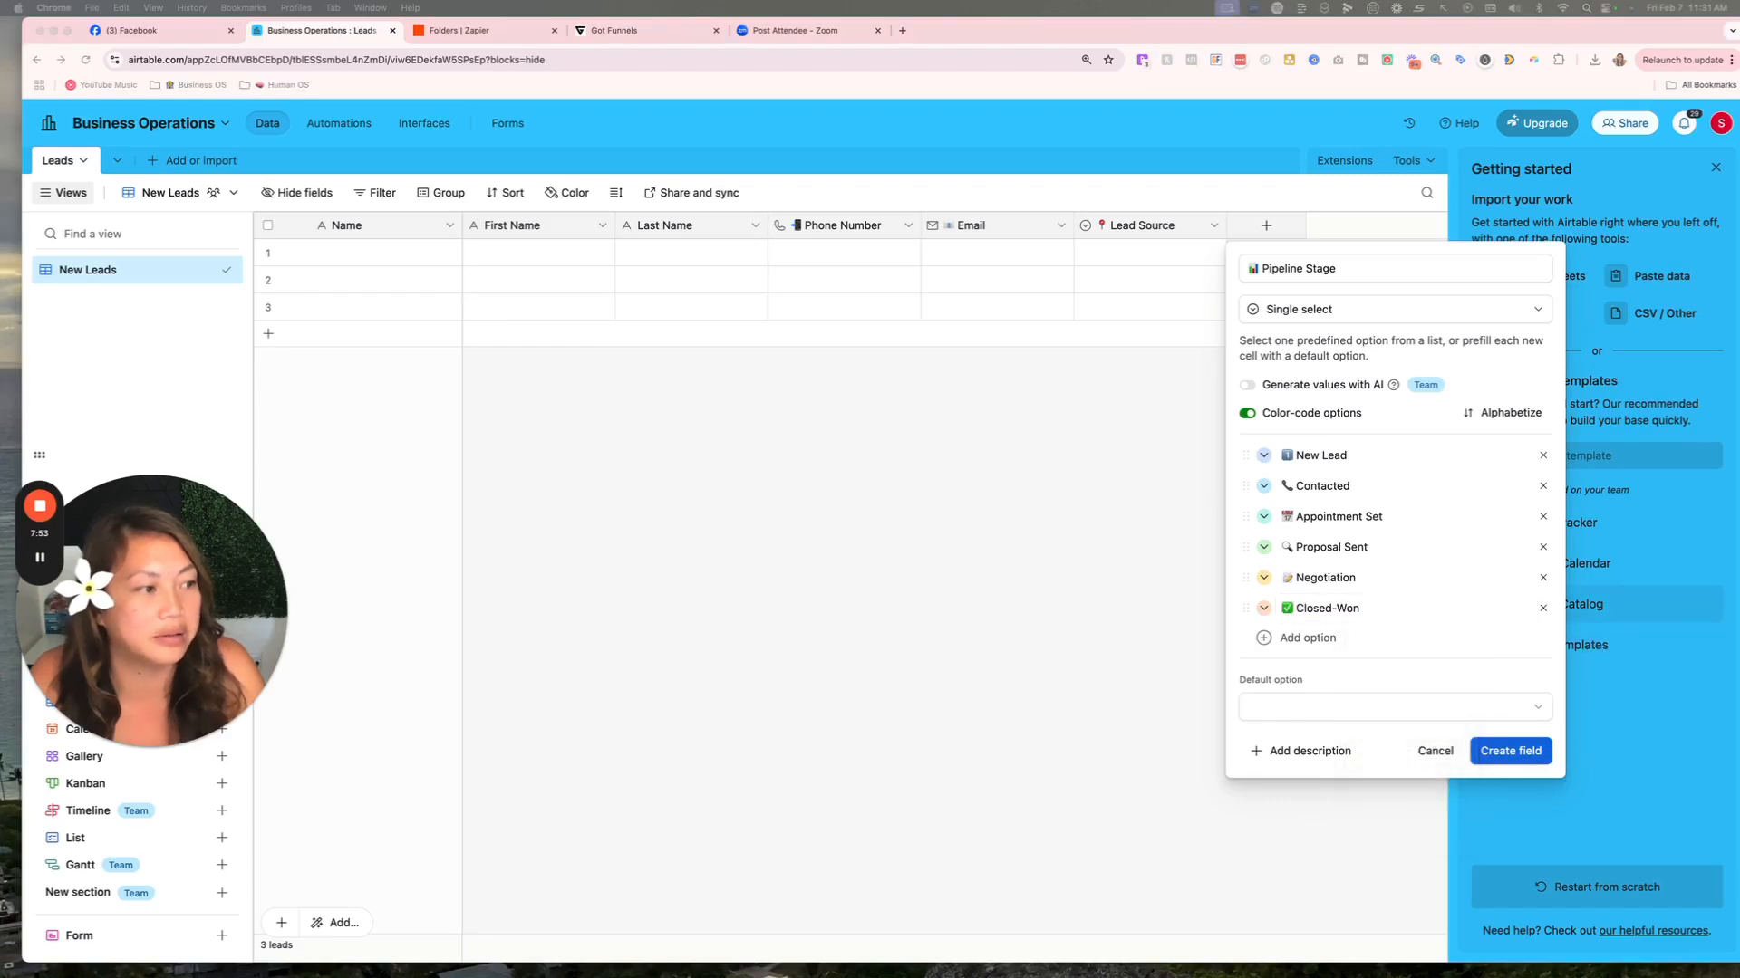
left_click(1352, 637)
left_click(1352, 638)
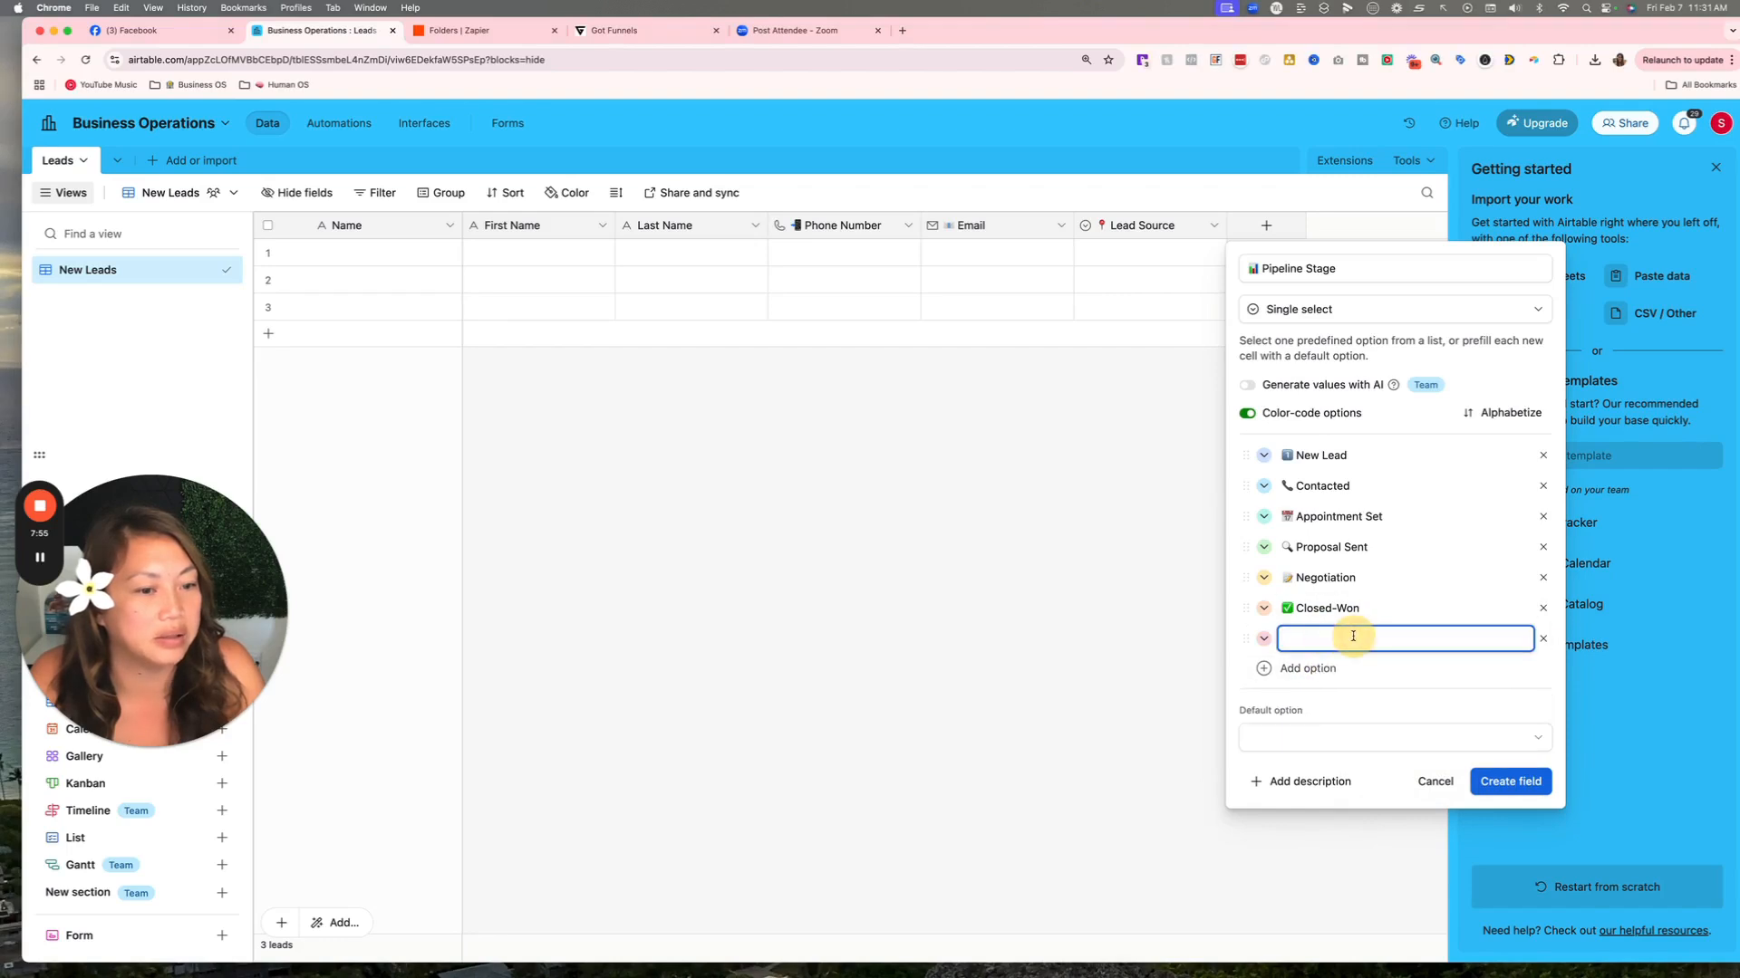
right_click(1353, 637)
left_click(1377, 734)
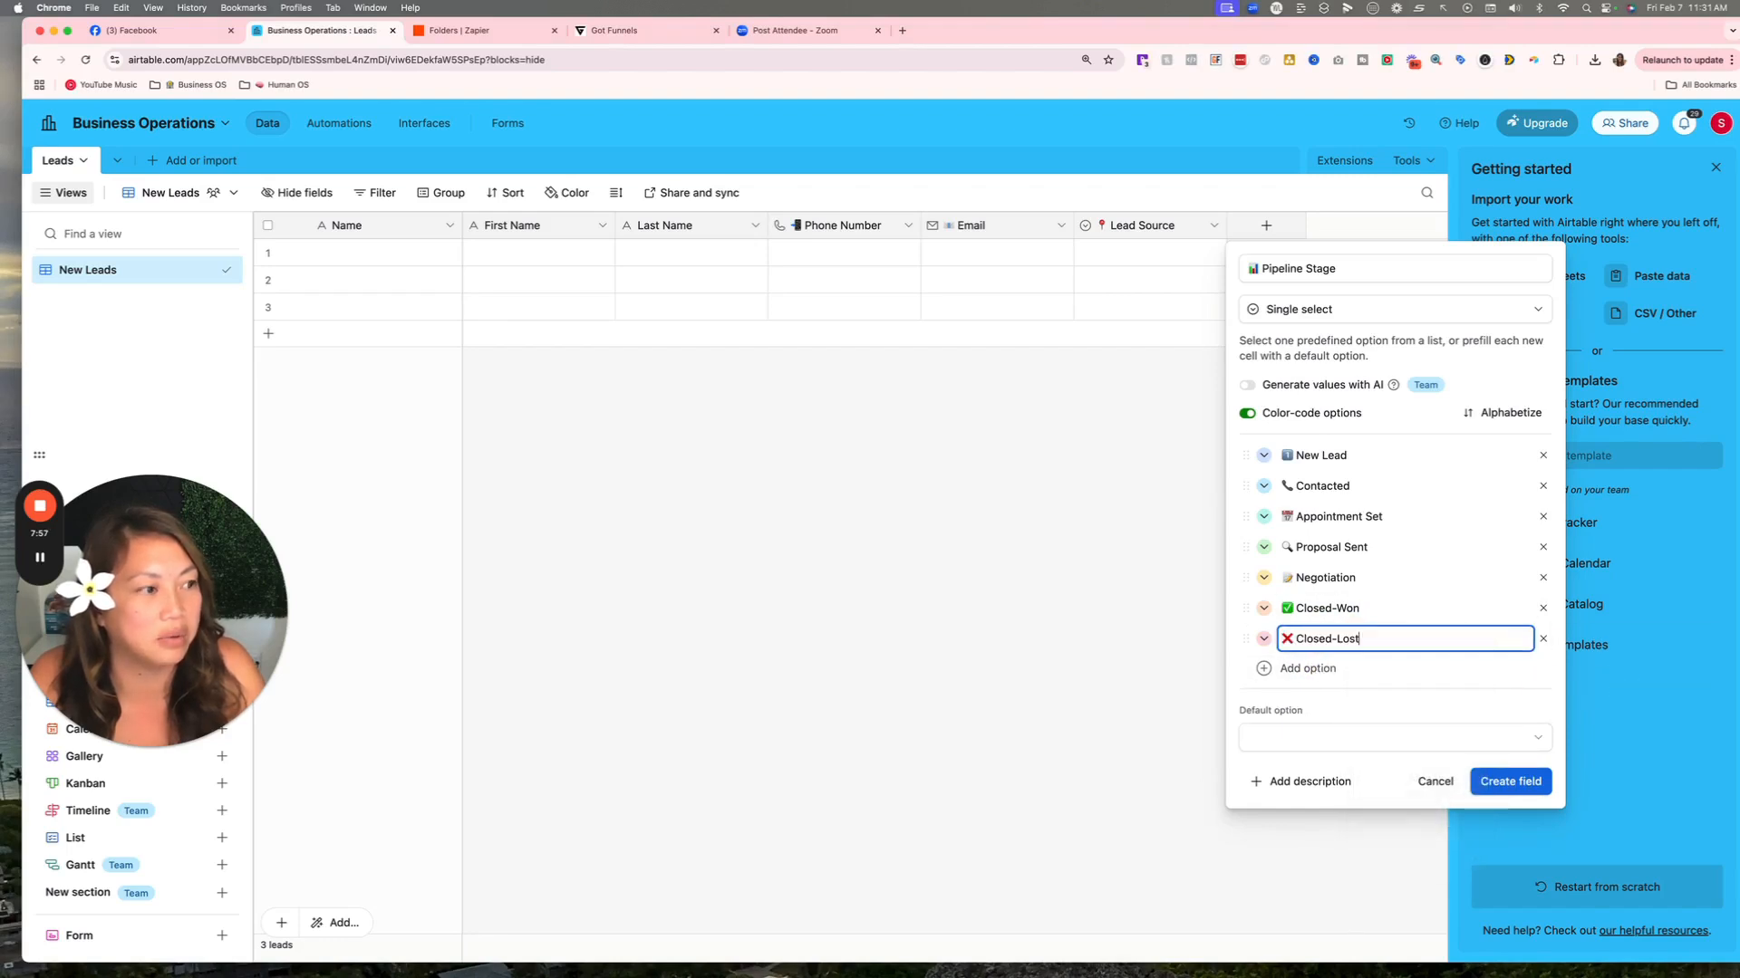
Paste in the Follow-Up stage and one more new stage choice.
key("super+Tab")
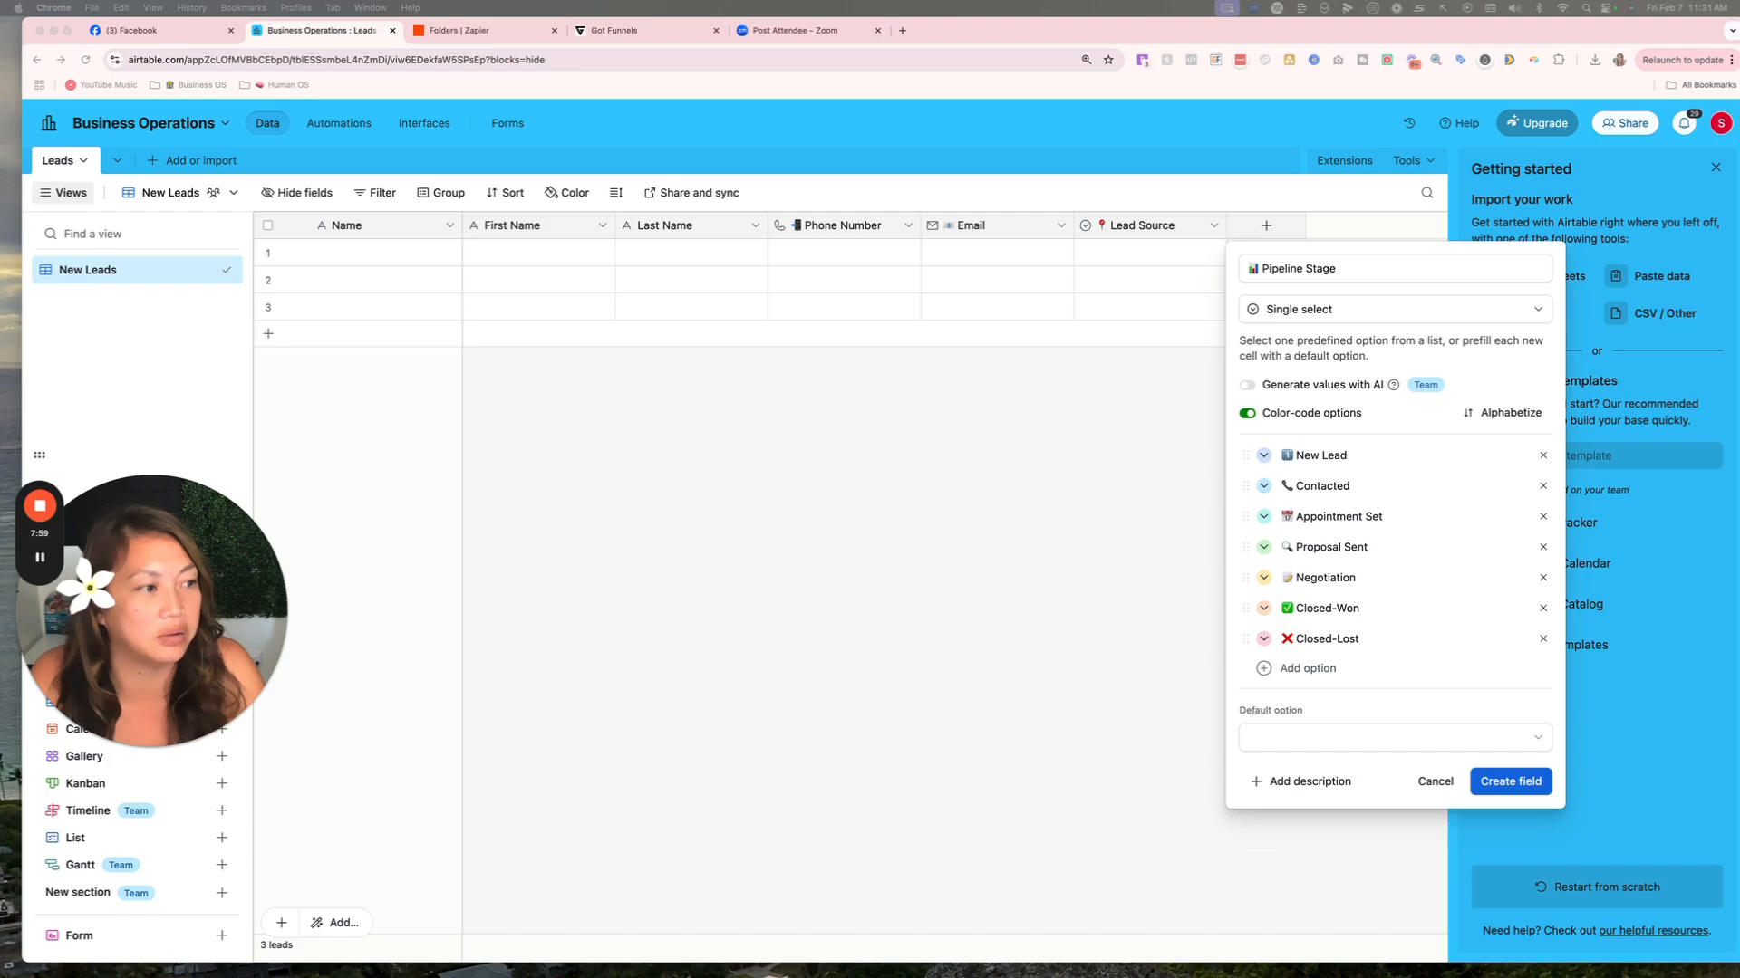
left_click(1318, 668)
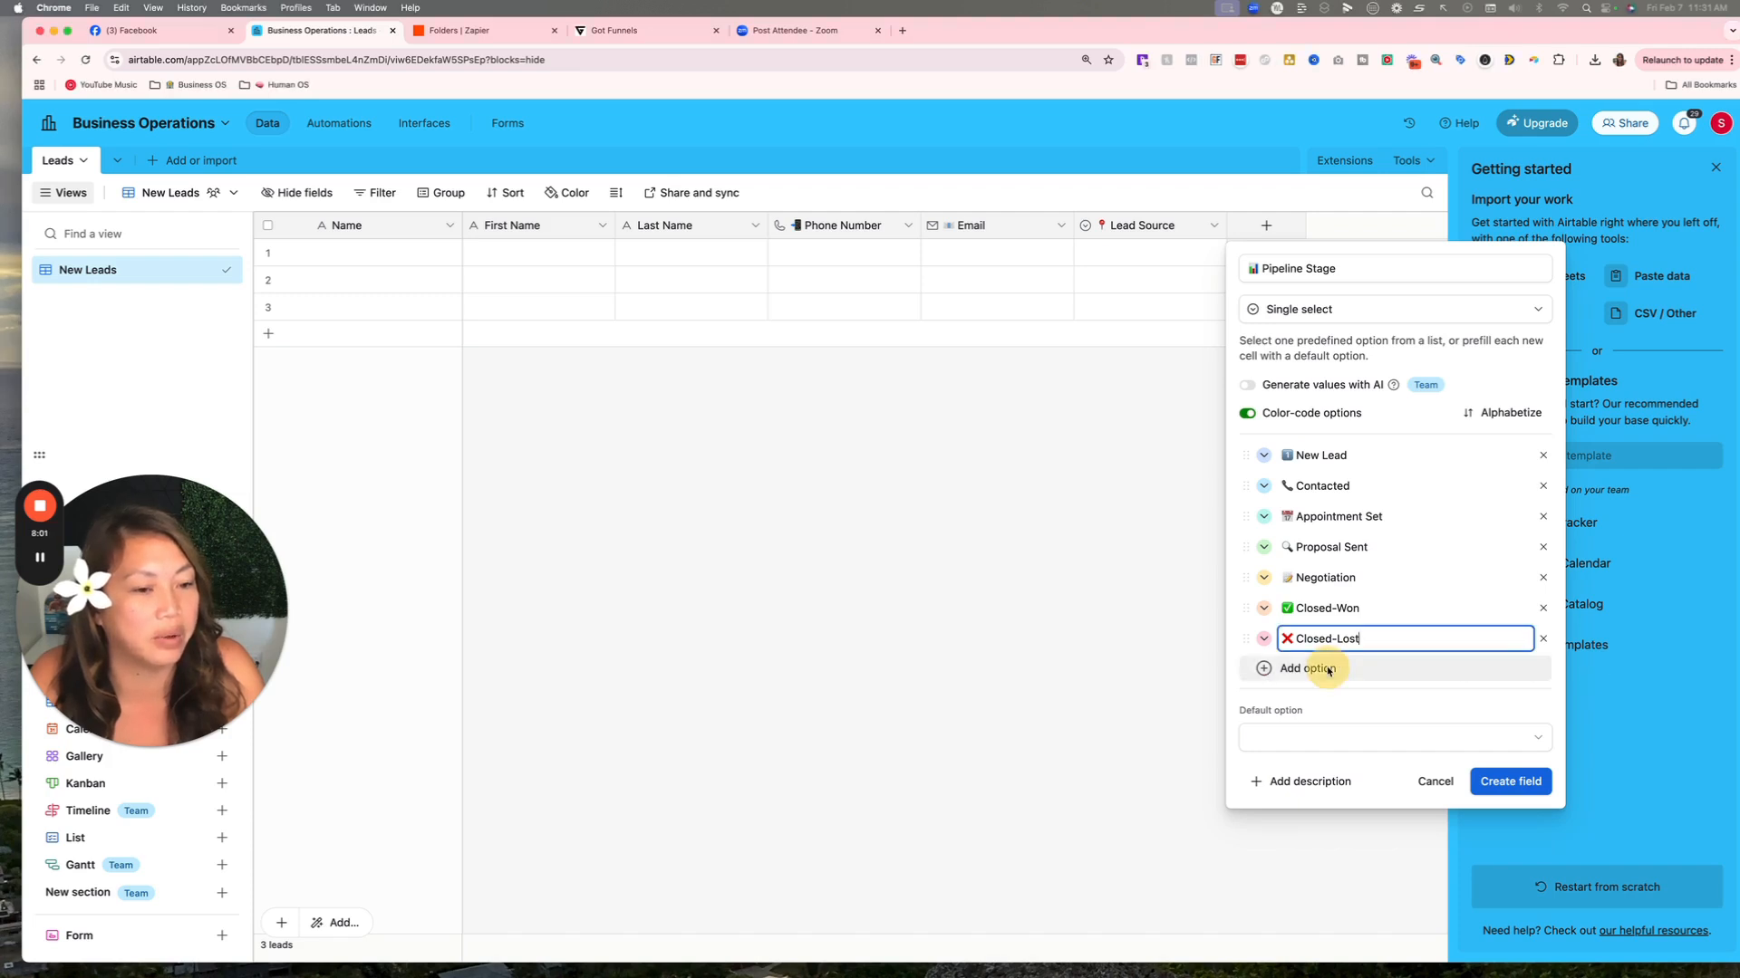
left_click(1323, 668)
right_click(1350, 671)
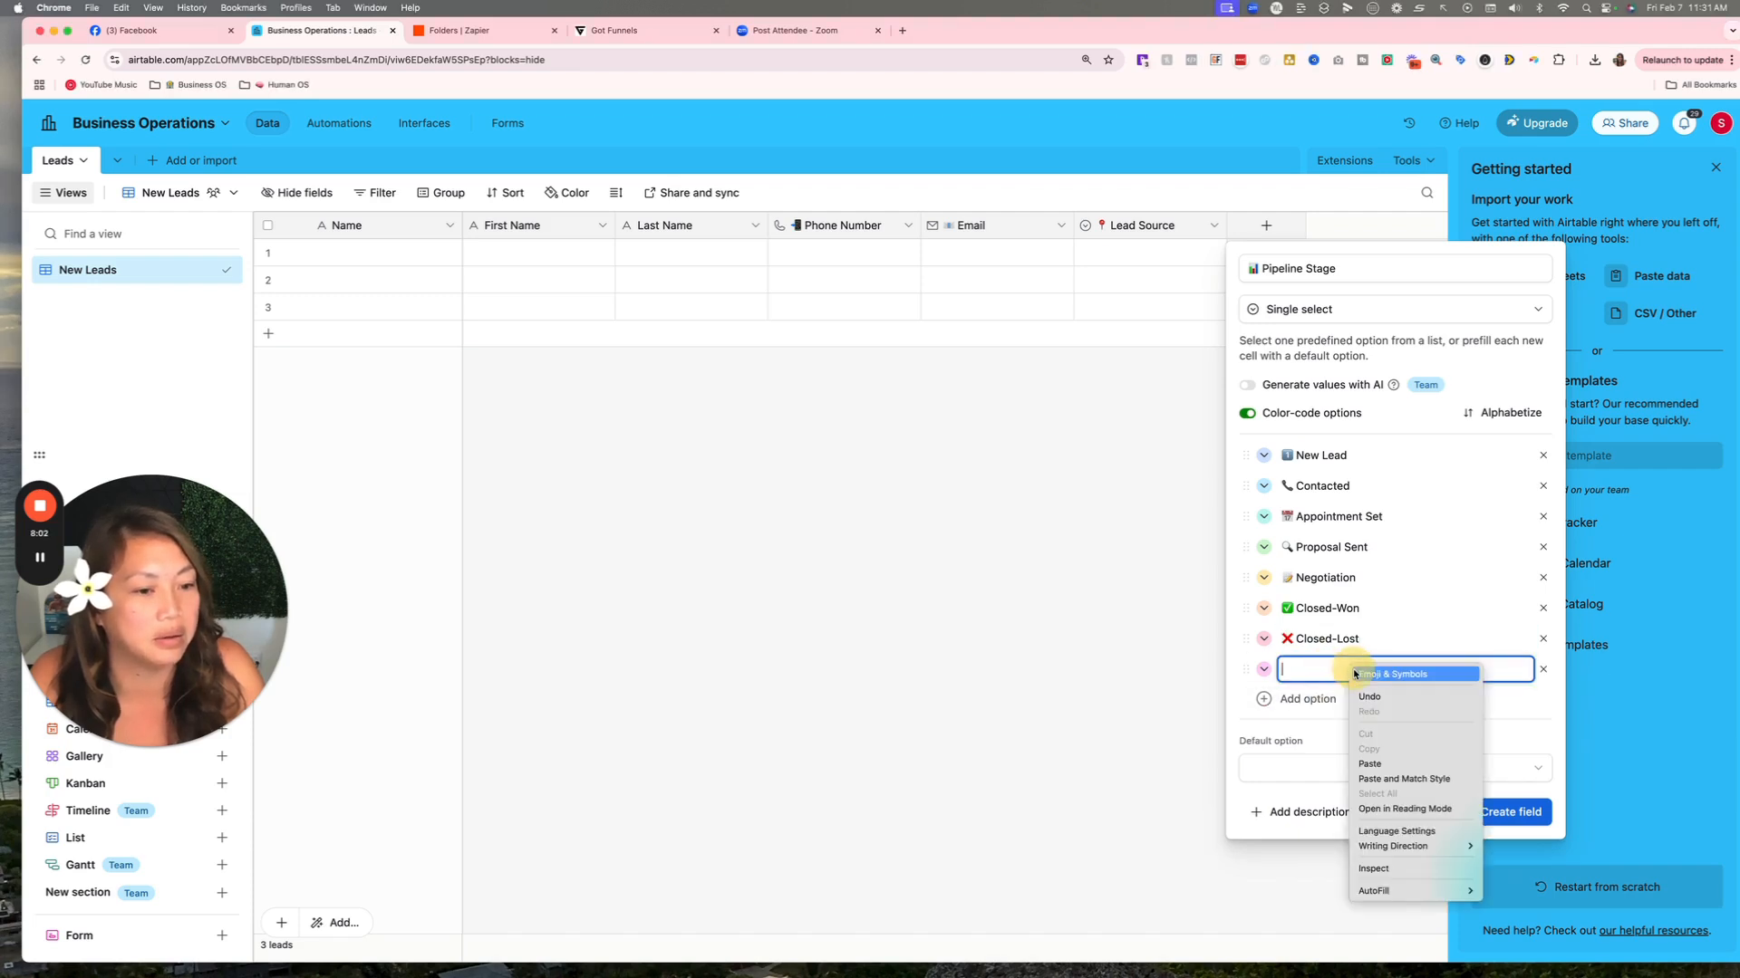
left_click(1377, 763)
key("super+Tab")
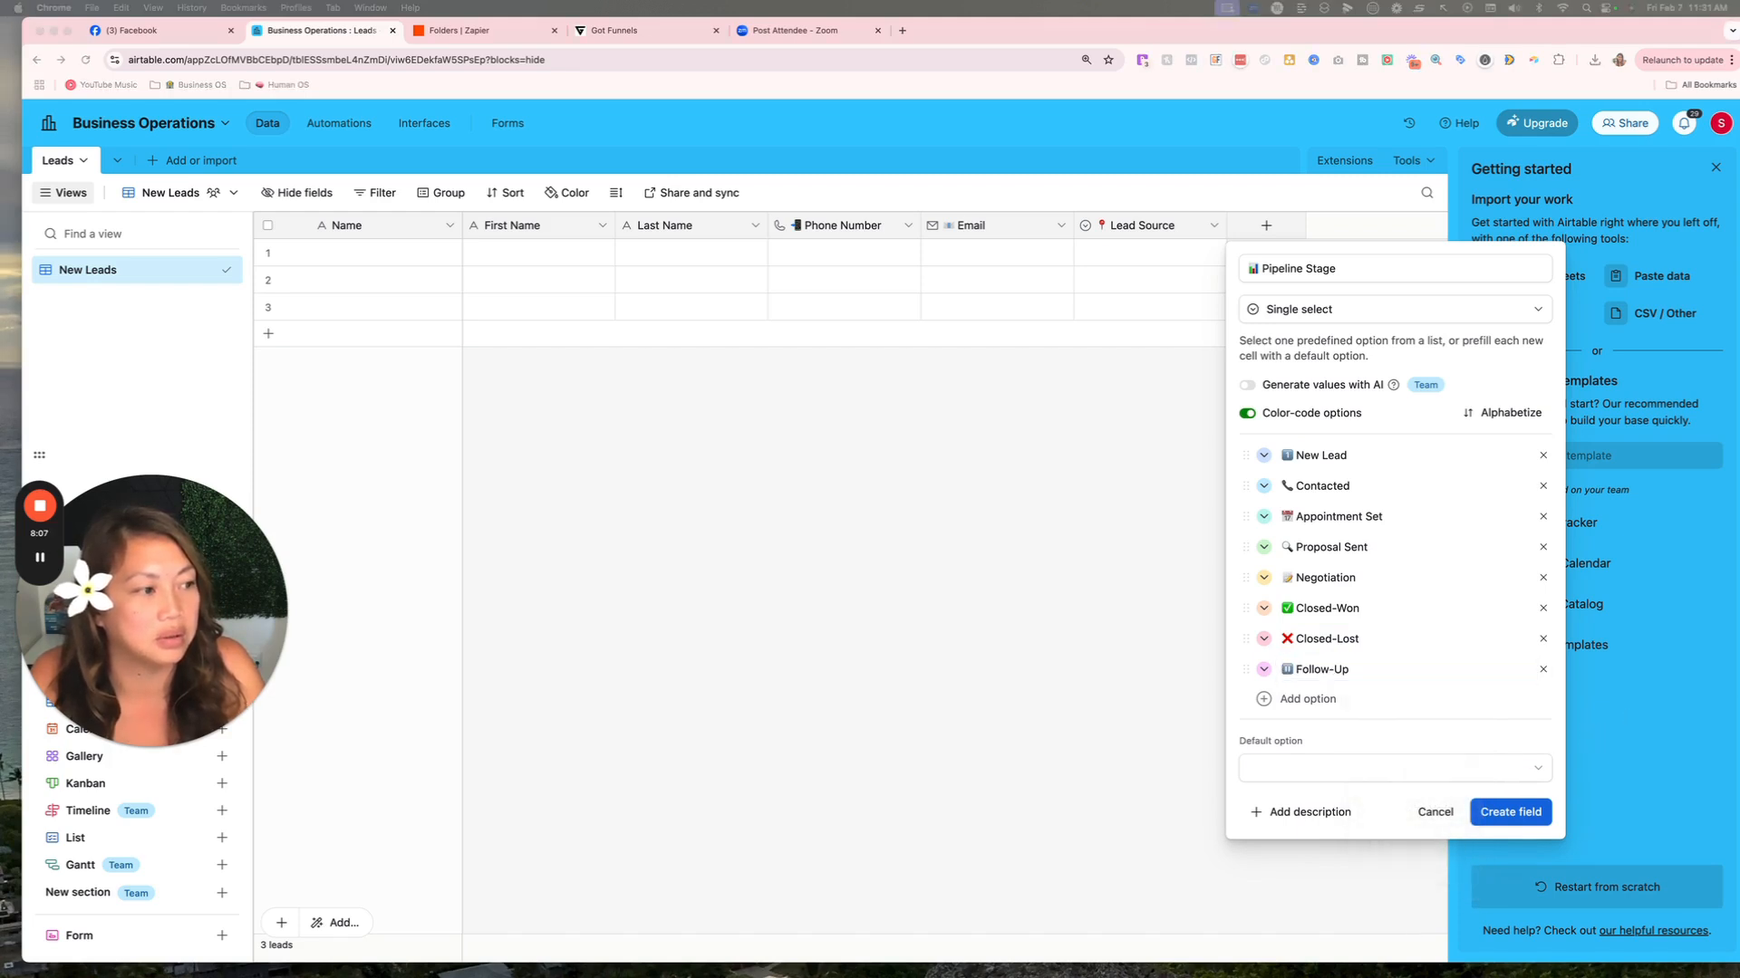
left_click(1318, 699)
left_click(1319, 698)
right_click(1321, 696)
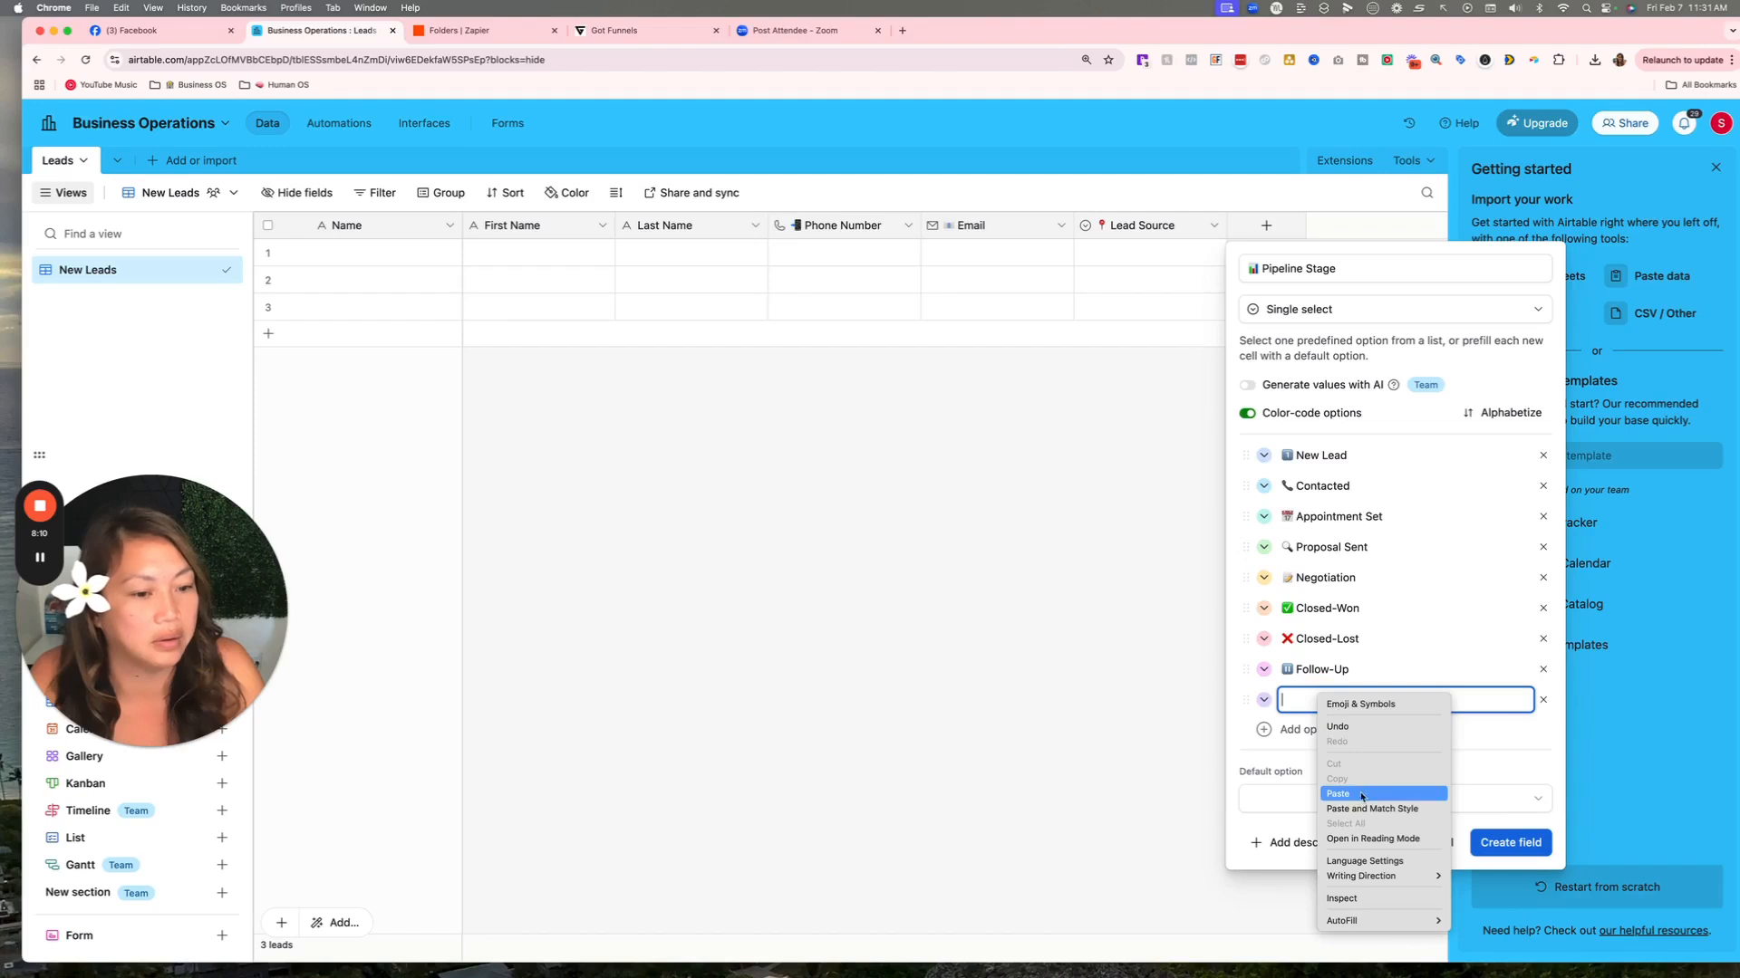
left_click(1359, 794)
Colour Disqualified pink, Follow-Up green and Closed-Lost pink, then create the Pipeline Stage field.
left_click(1263, 700)
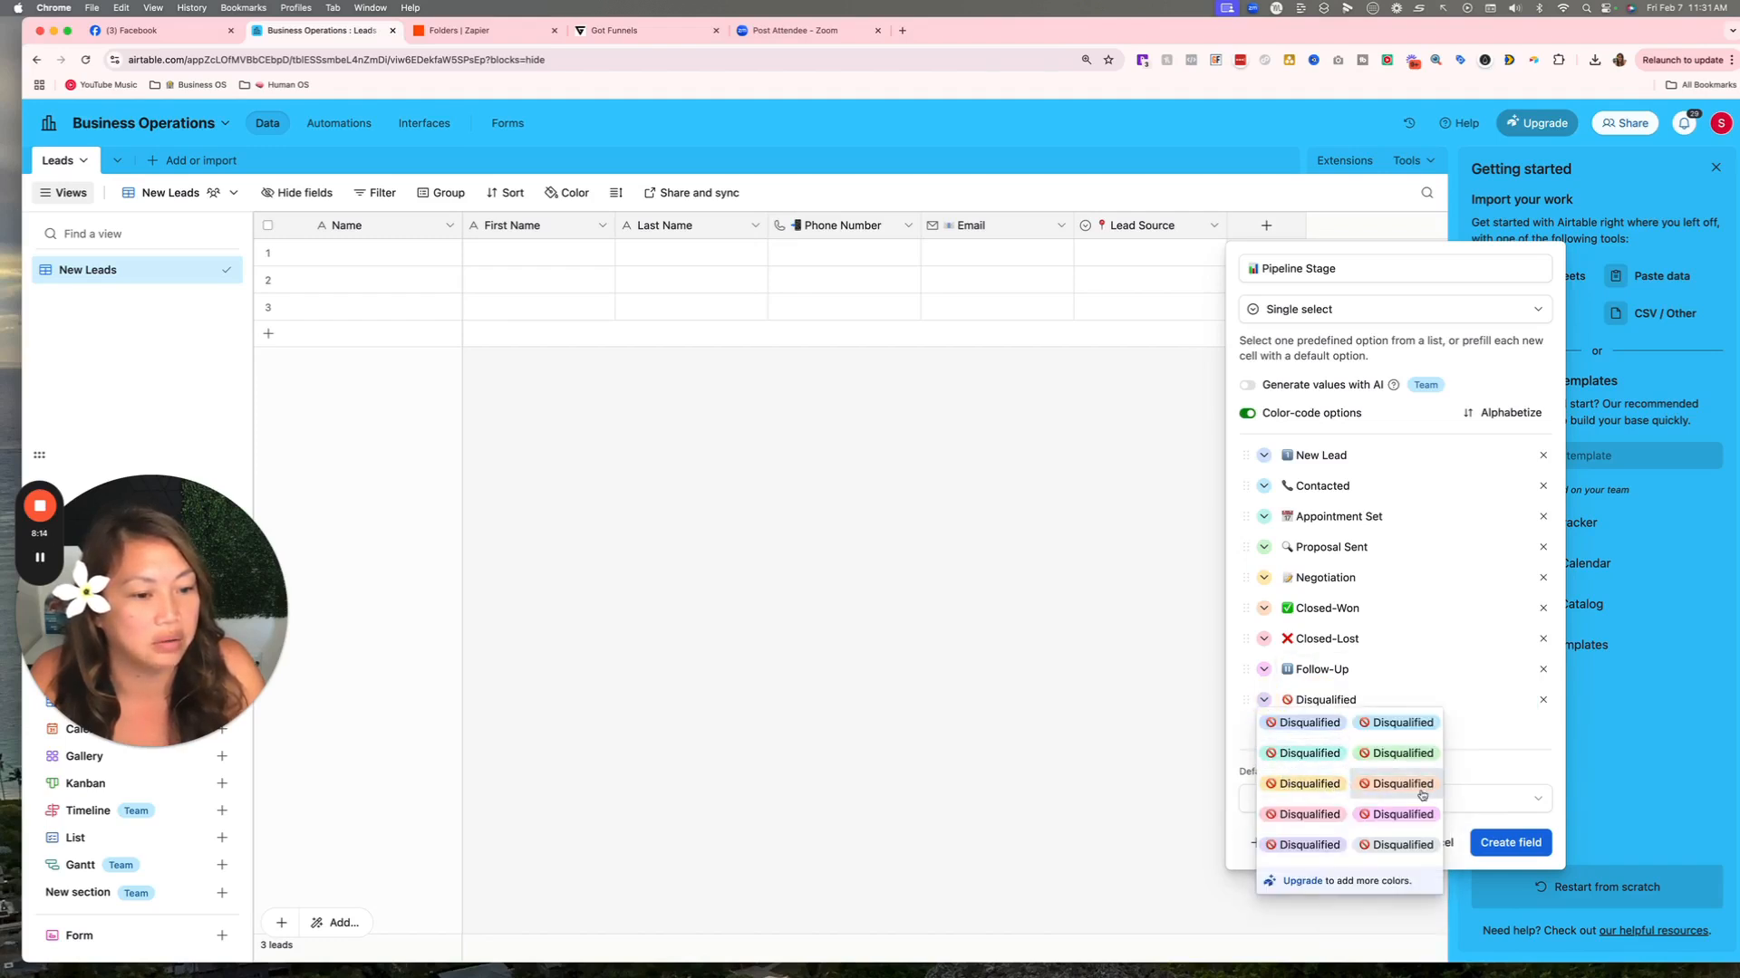
left_click(1404, 818)
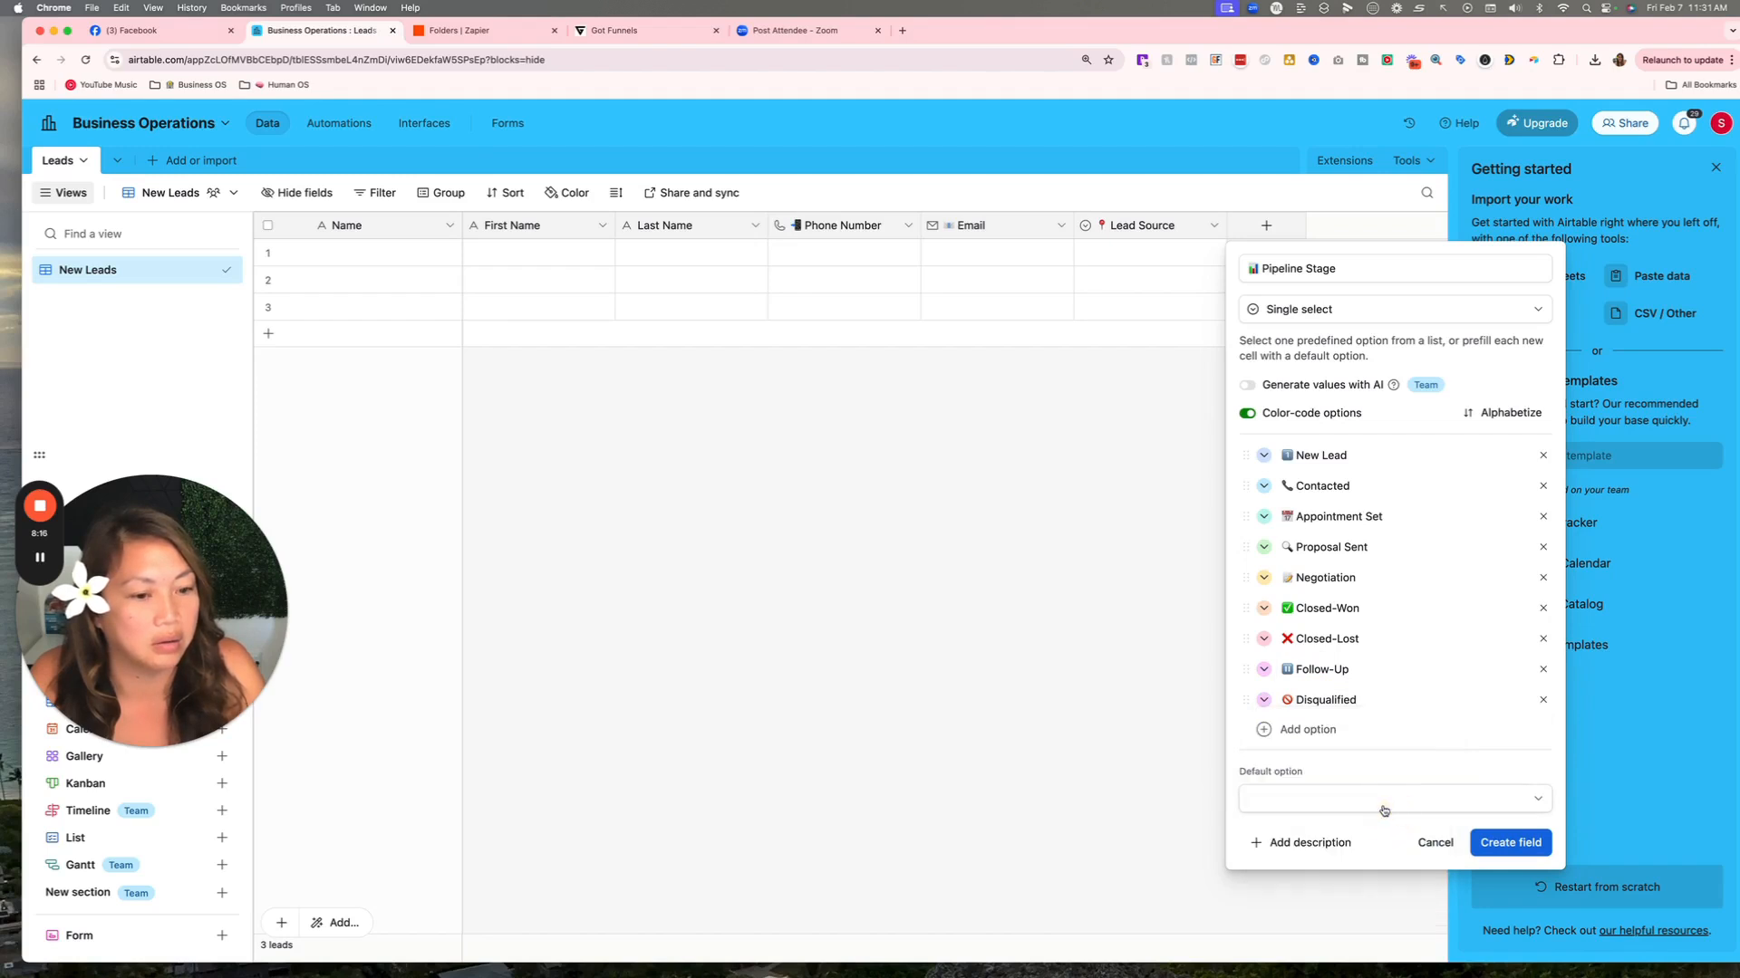
left_click(1264, 669)
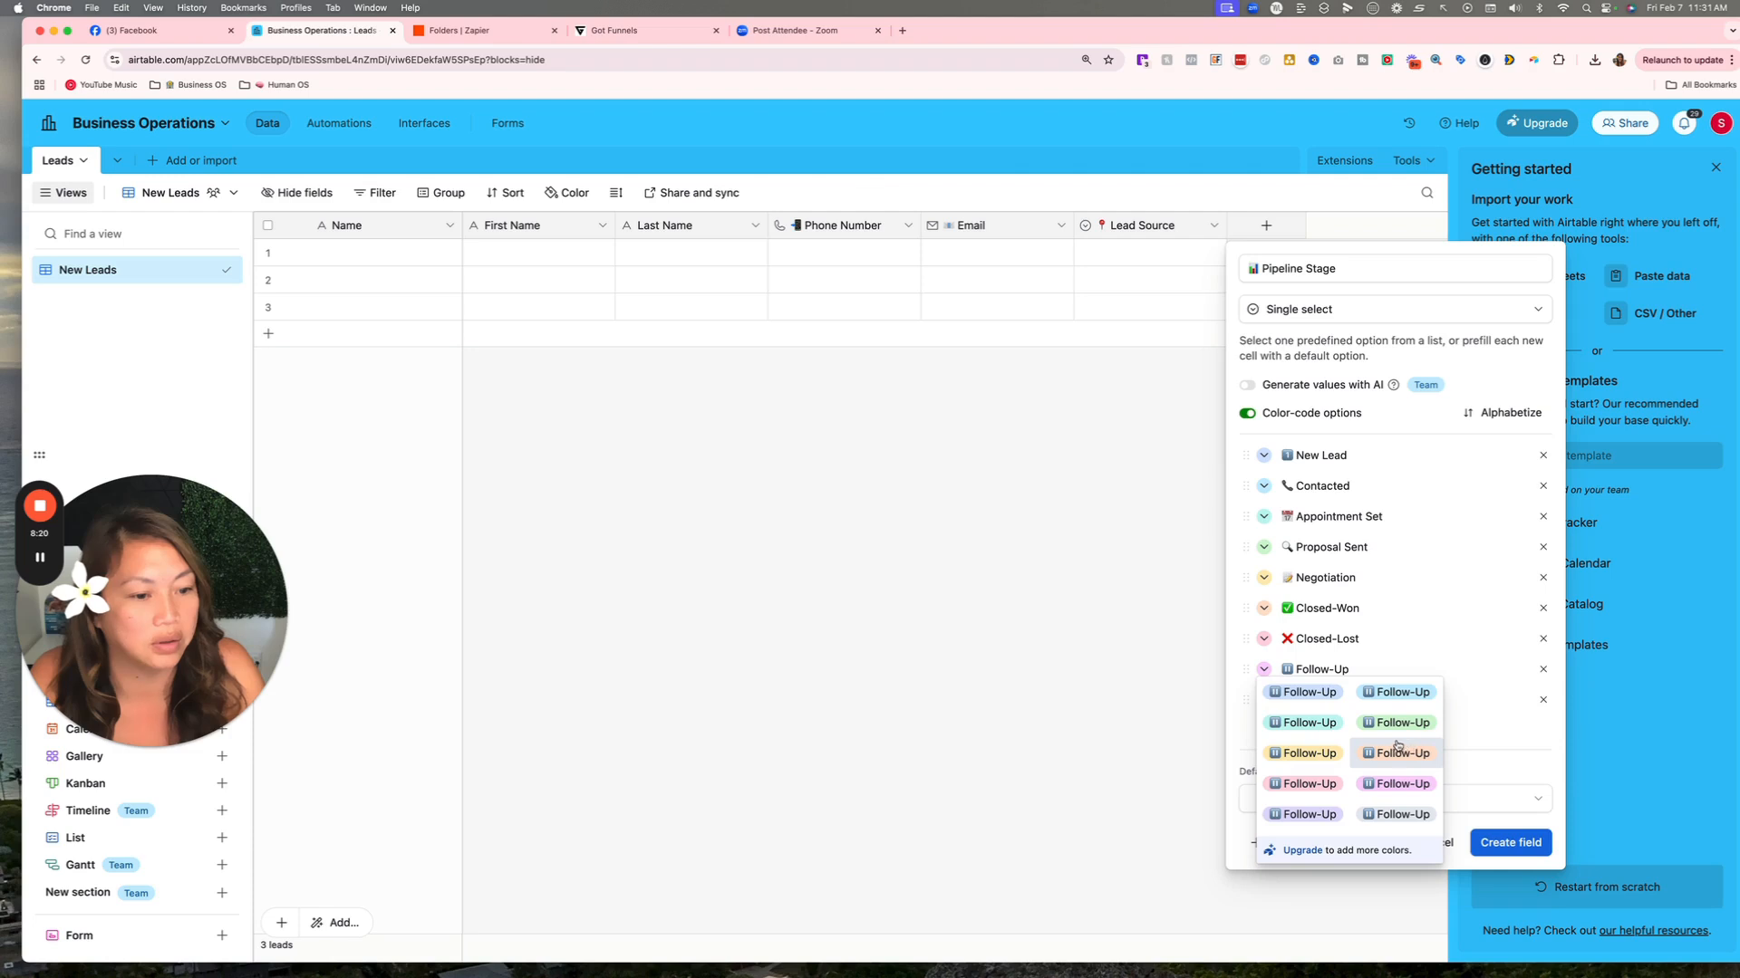
left_click(1400, 777)
left_click(1263, 669)
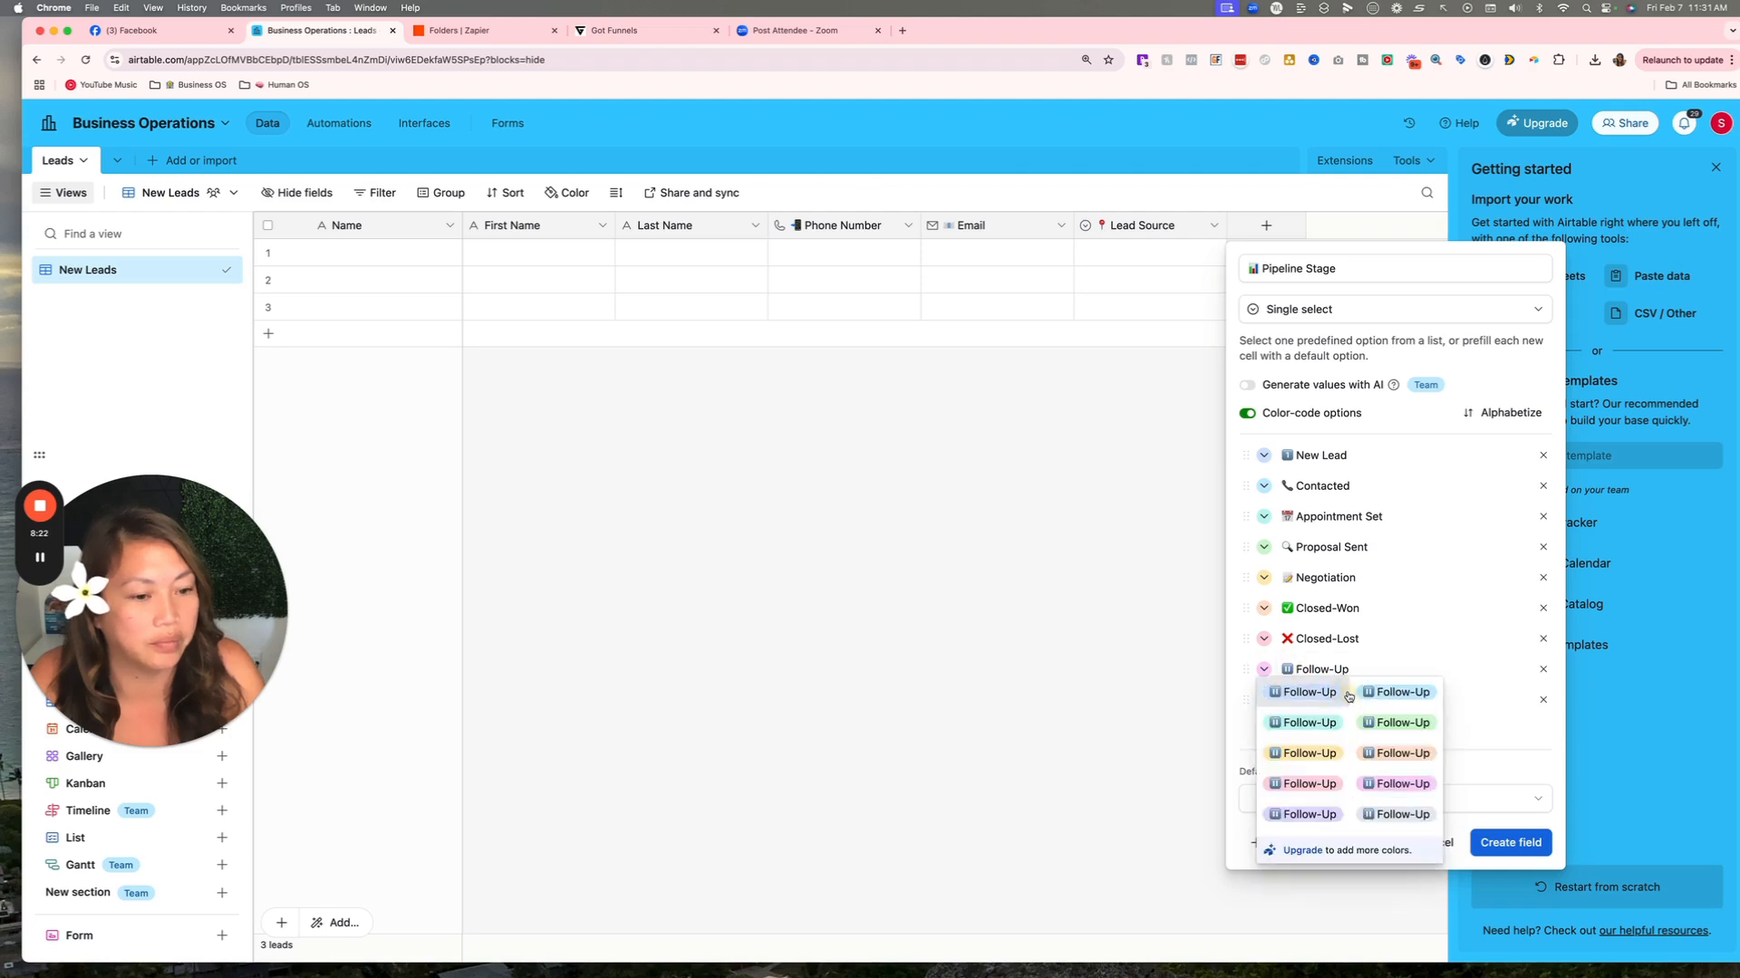
left_click(1395, 722)
left_click(1264, 639)
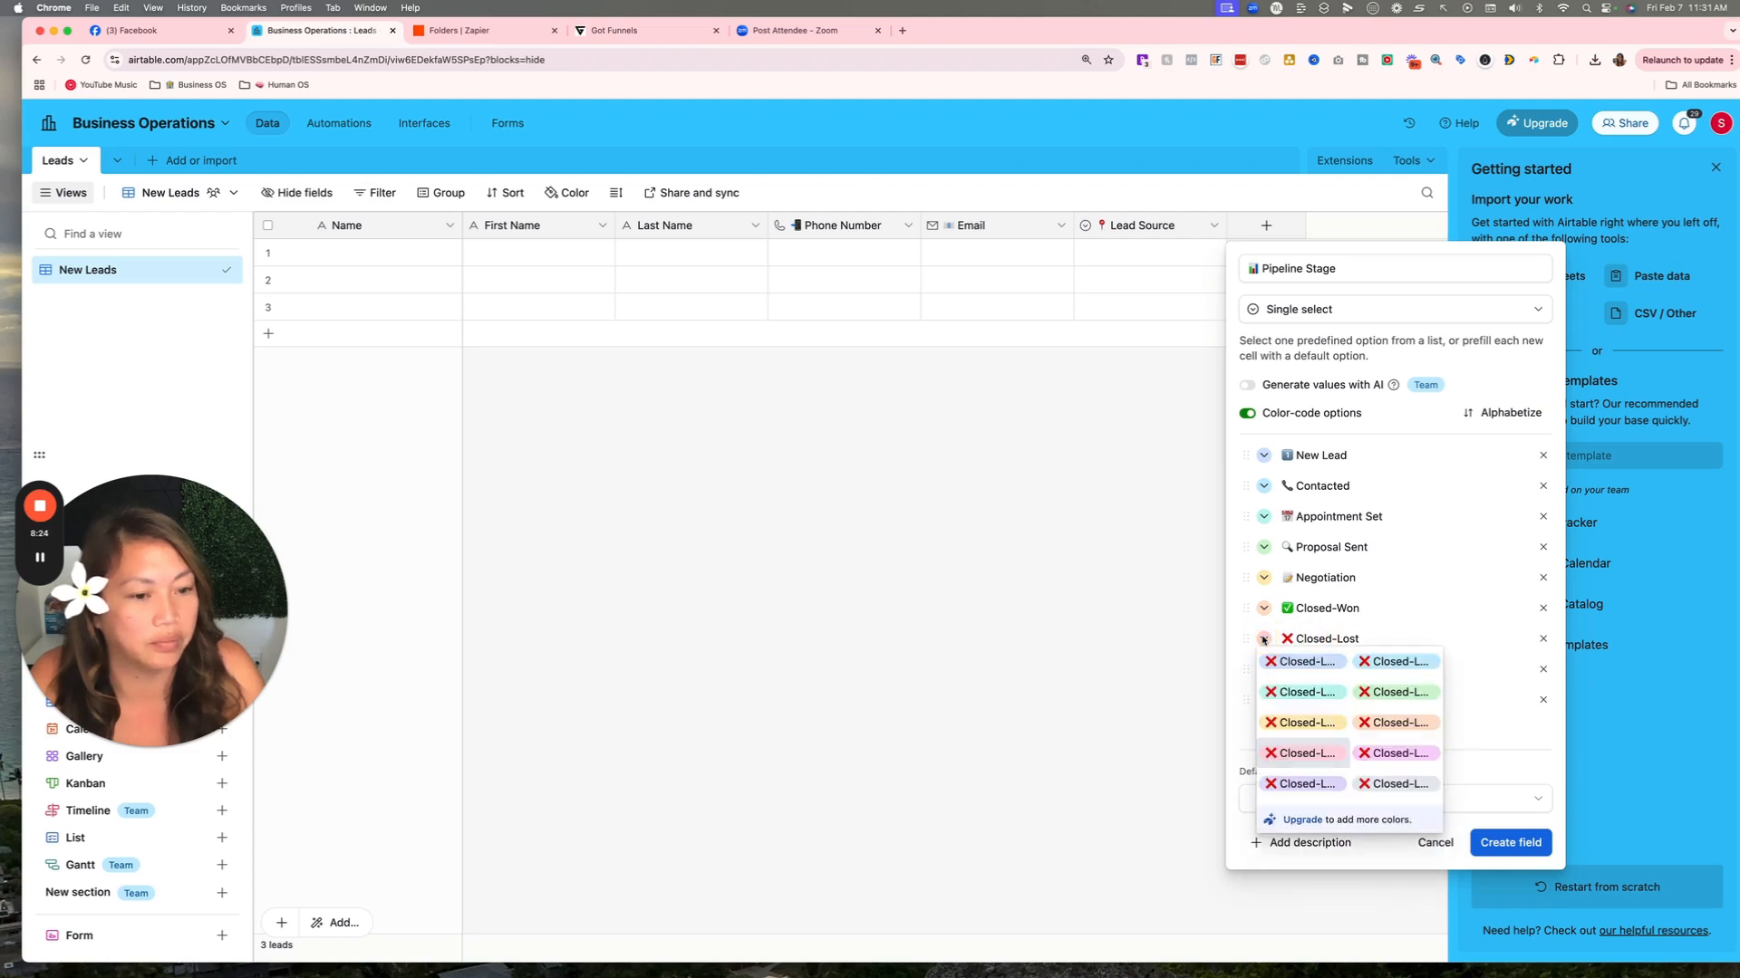
left_click(1304, 753)
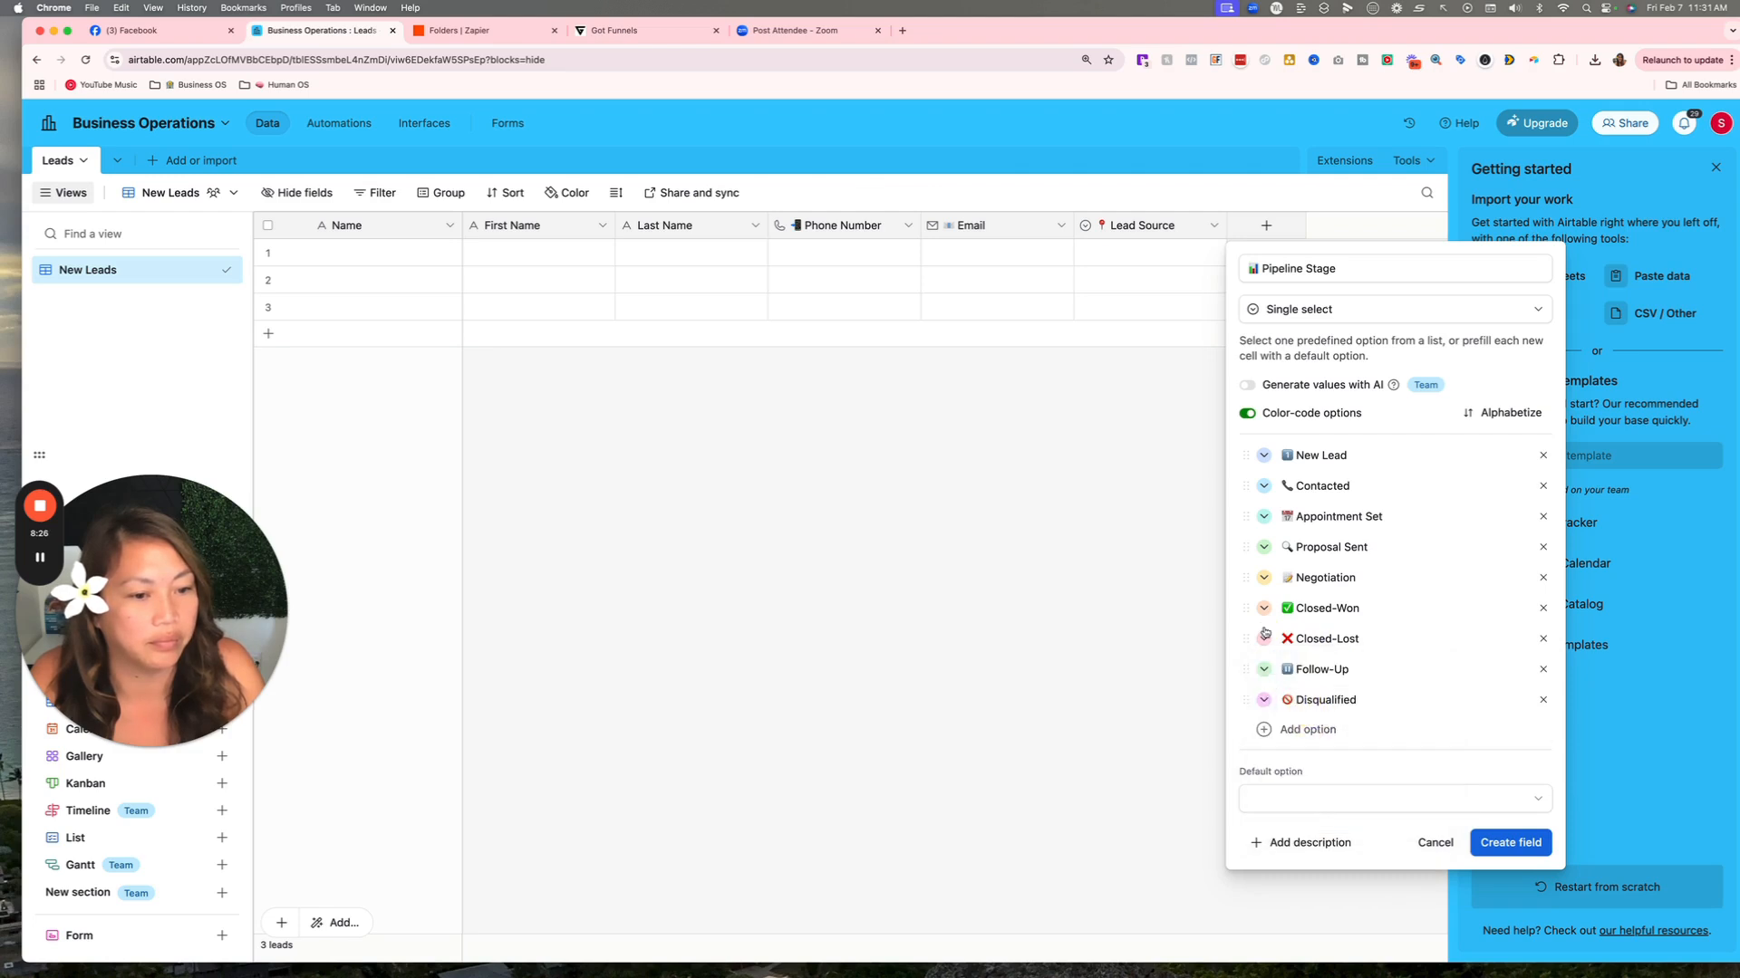
left_click(1504, 844)
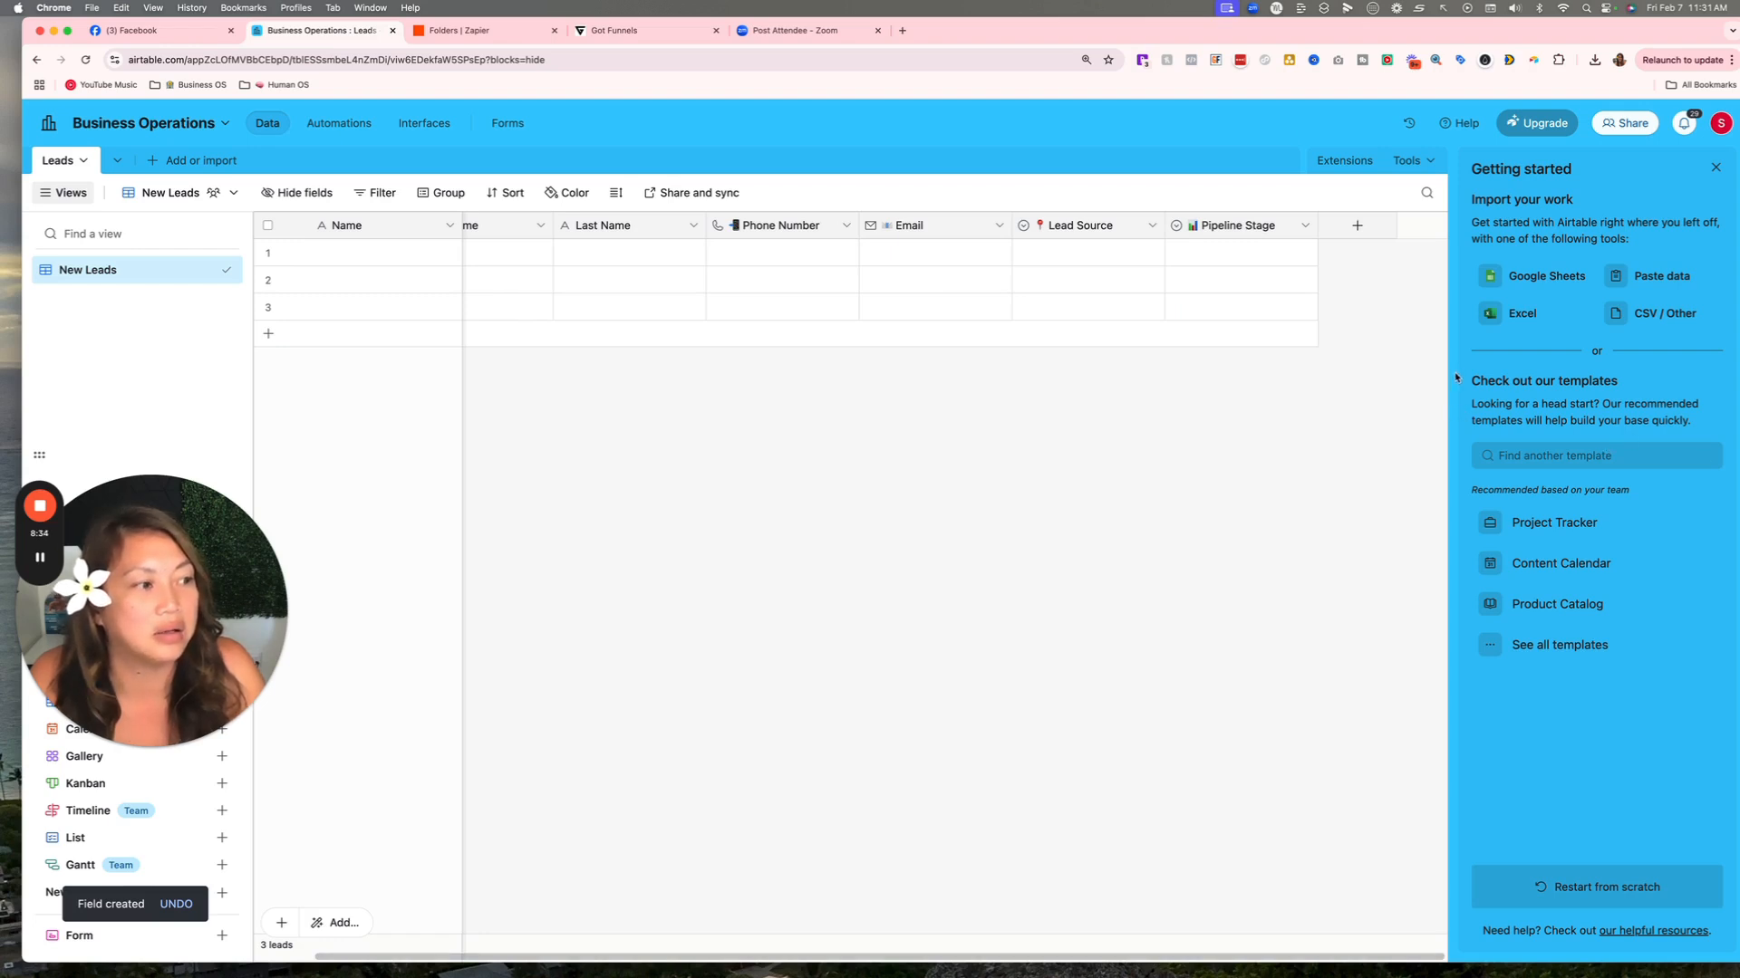
Add a Time Added field of type Created time.
left_click(1357, 226)
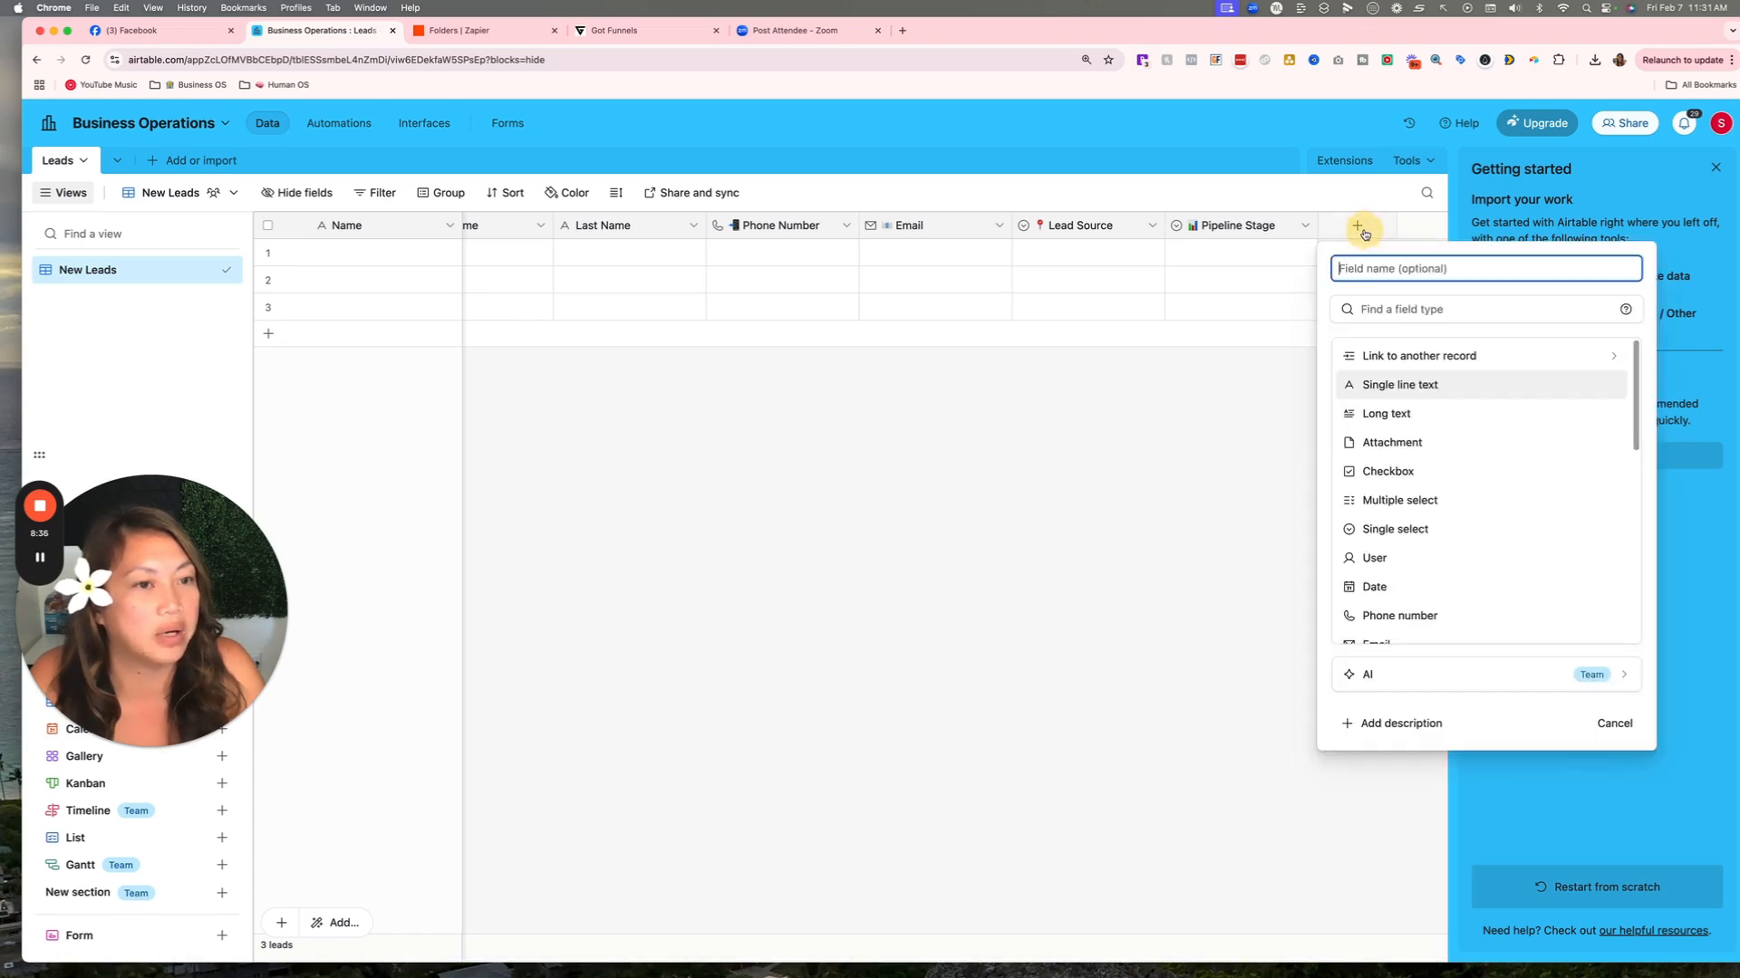
type("Time Adde")
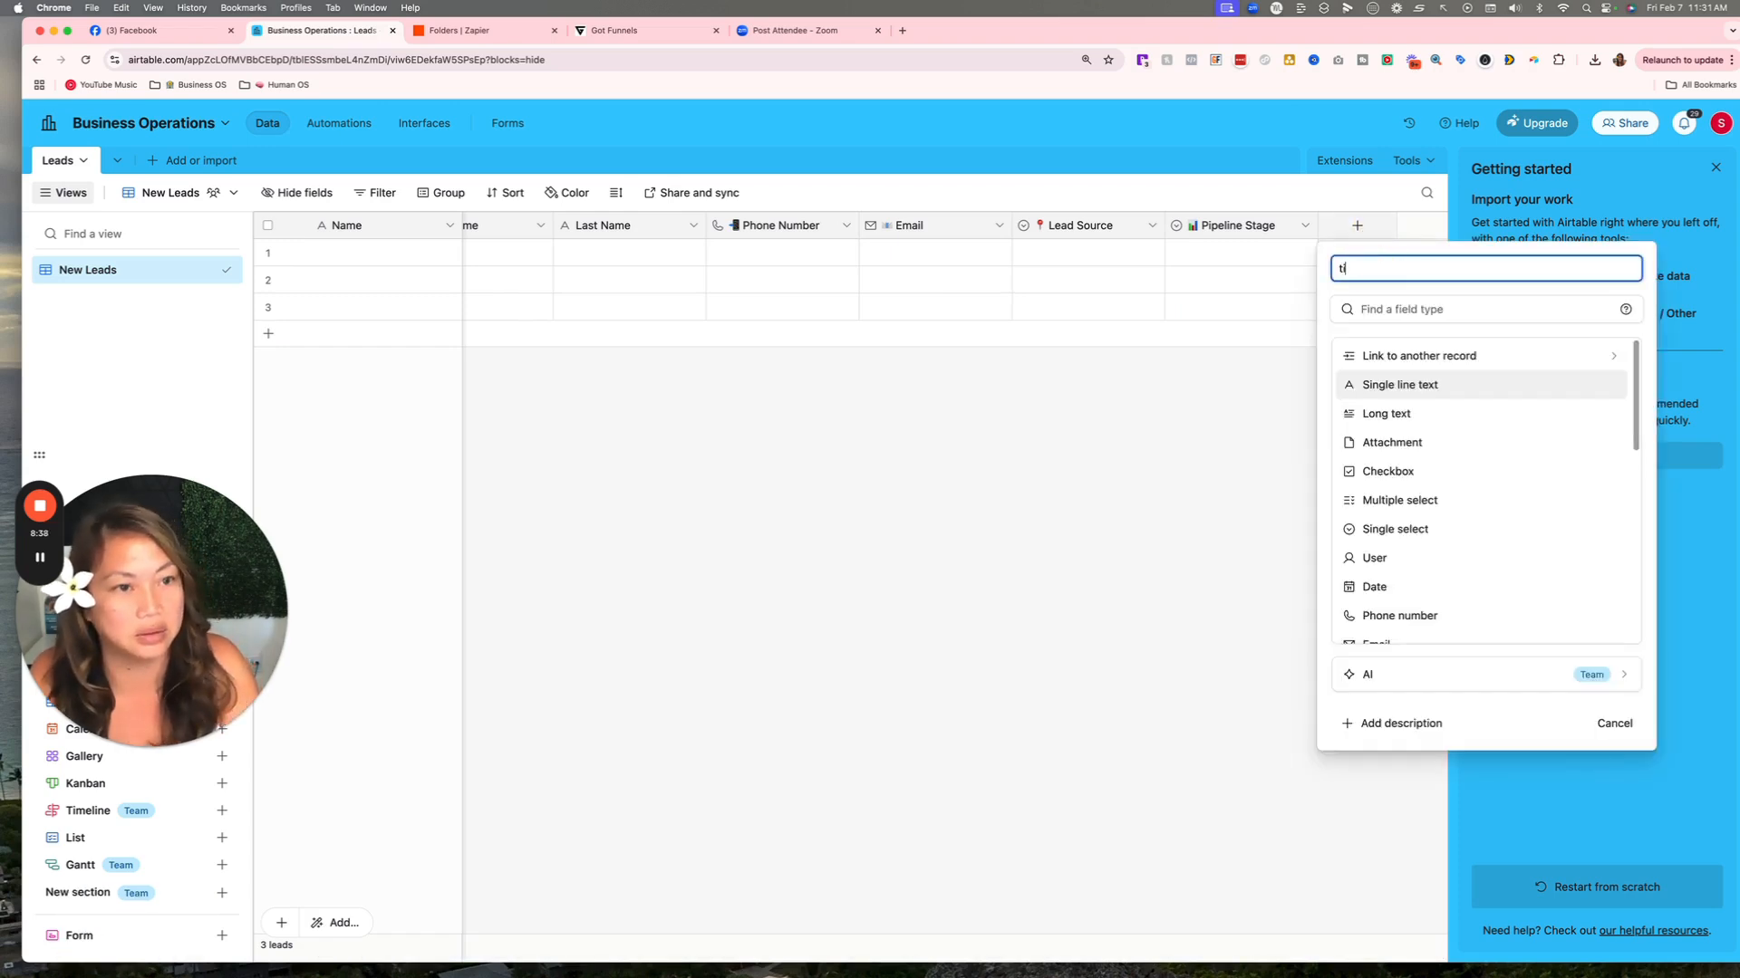
type("d")
left_click(1426, 304)
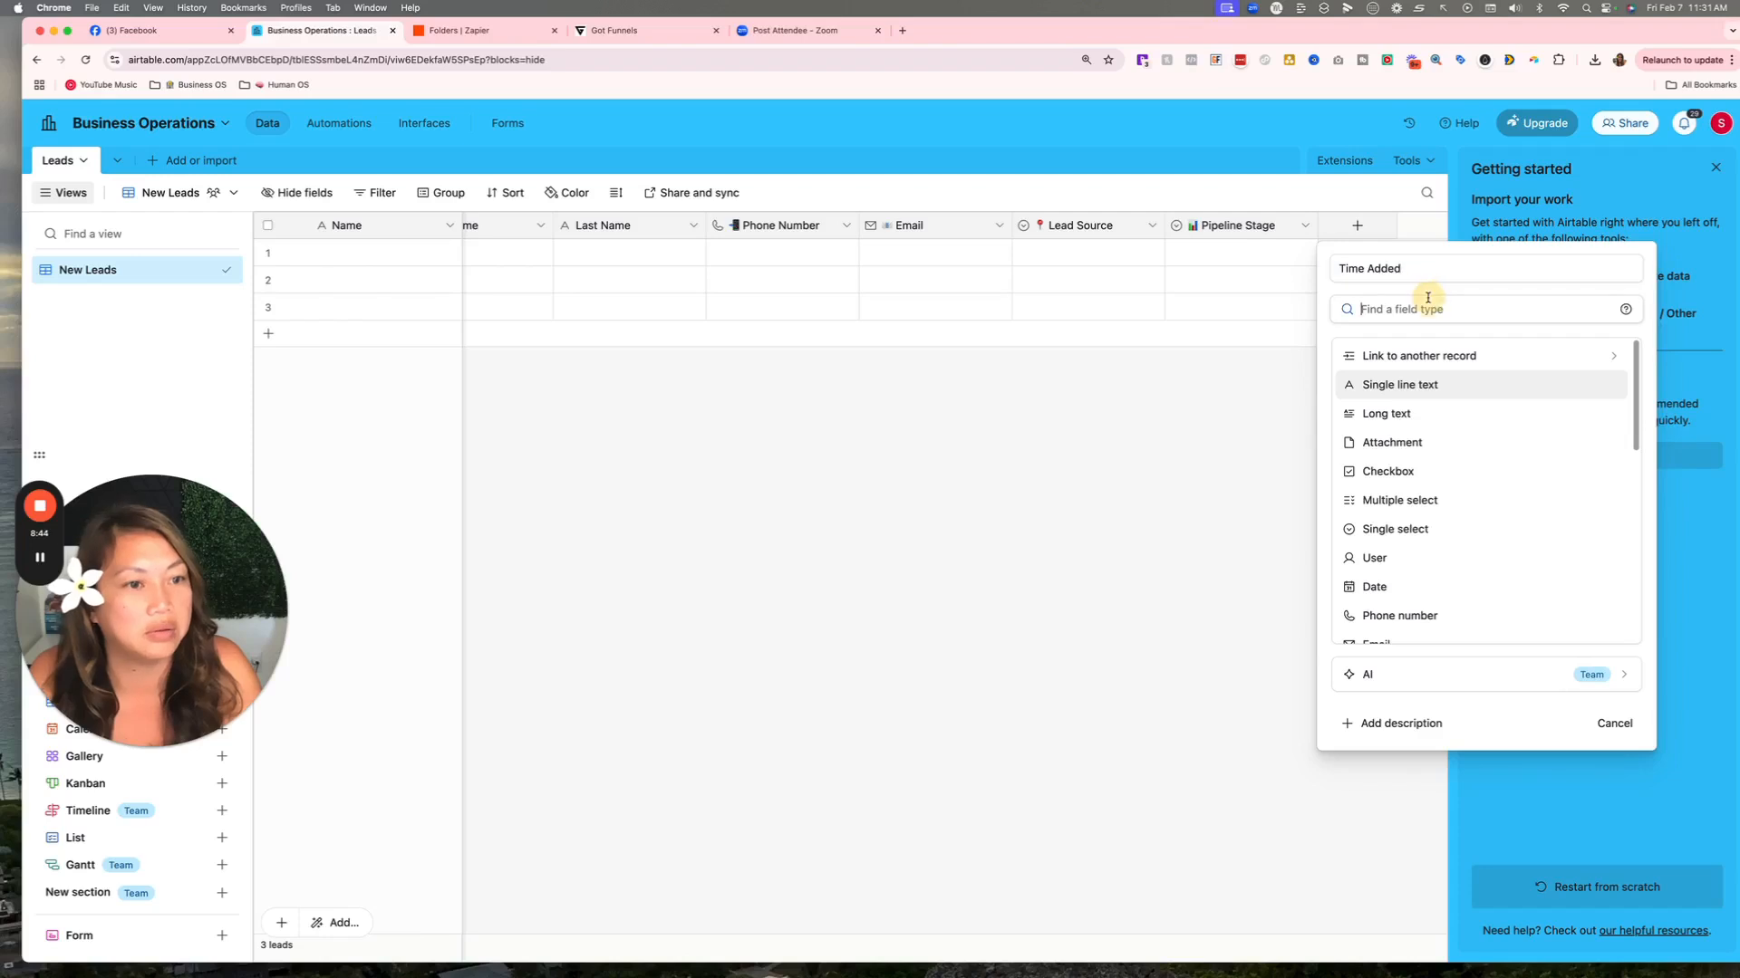
type("tim")
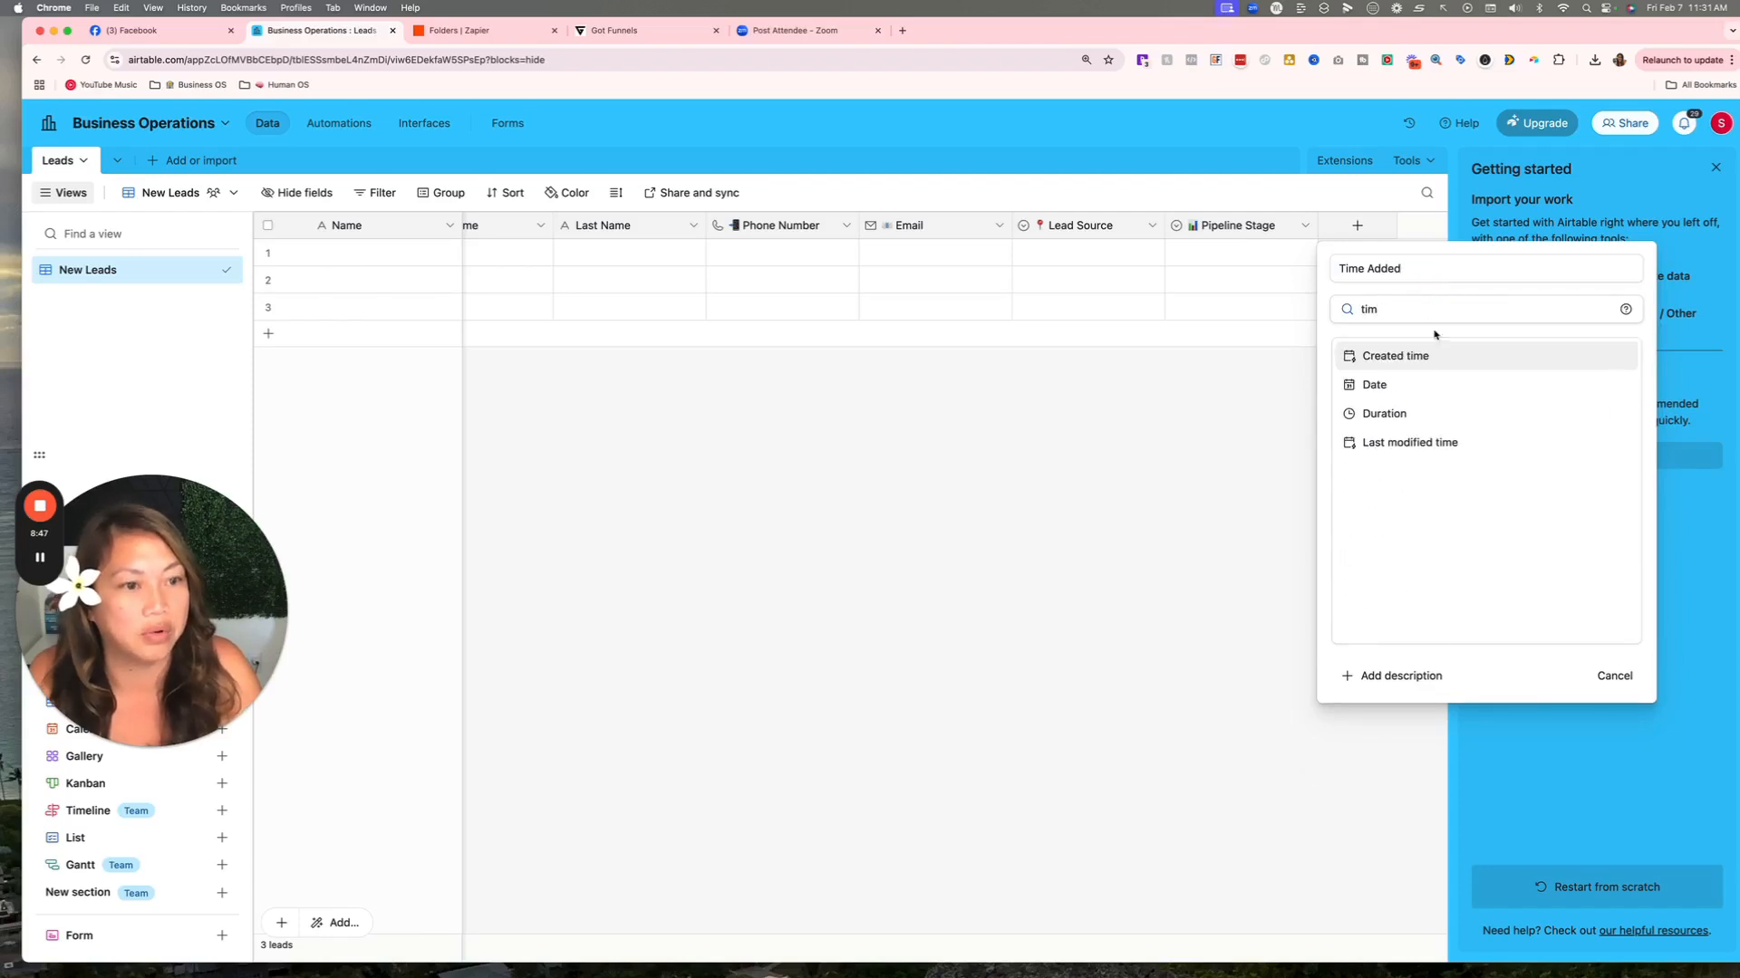
left_click(1420, 356)
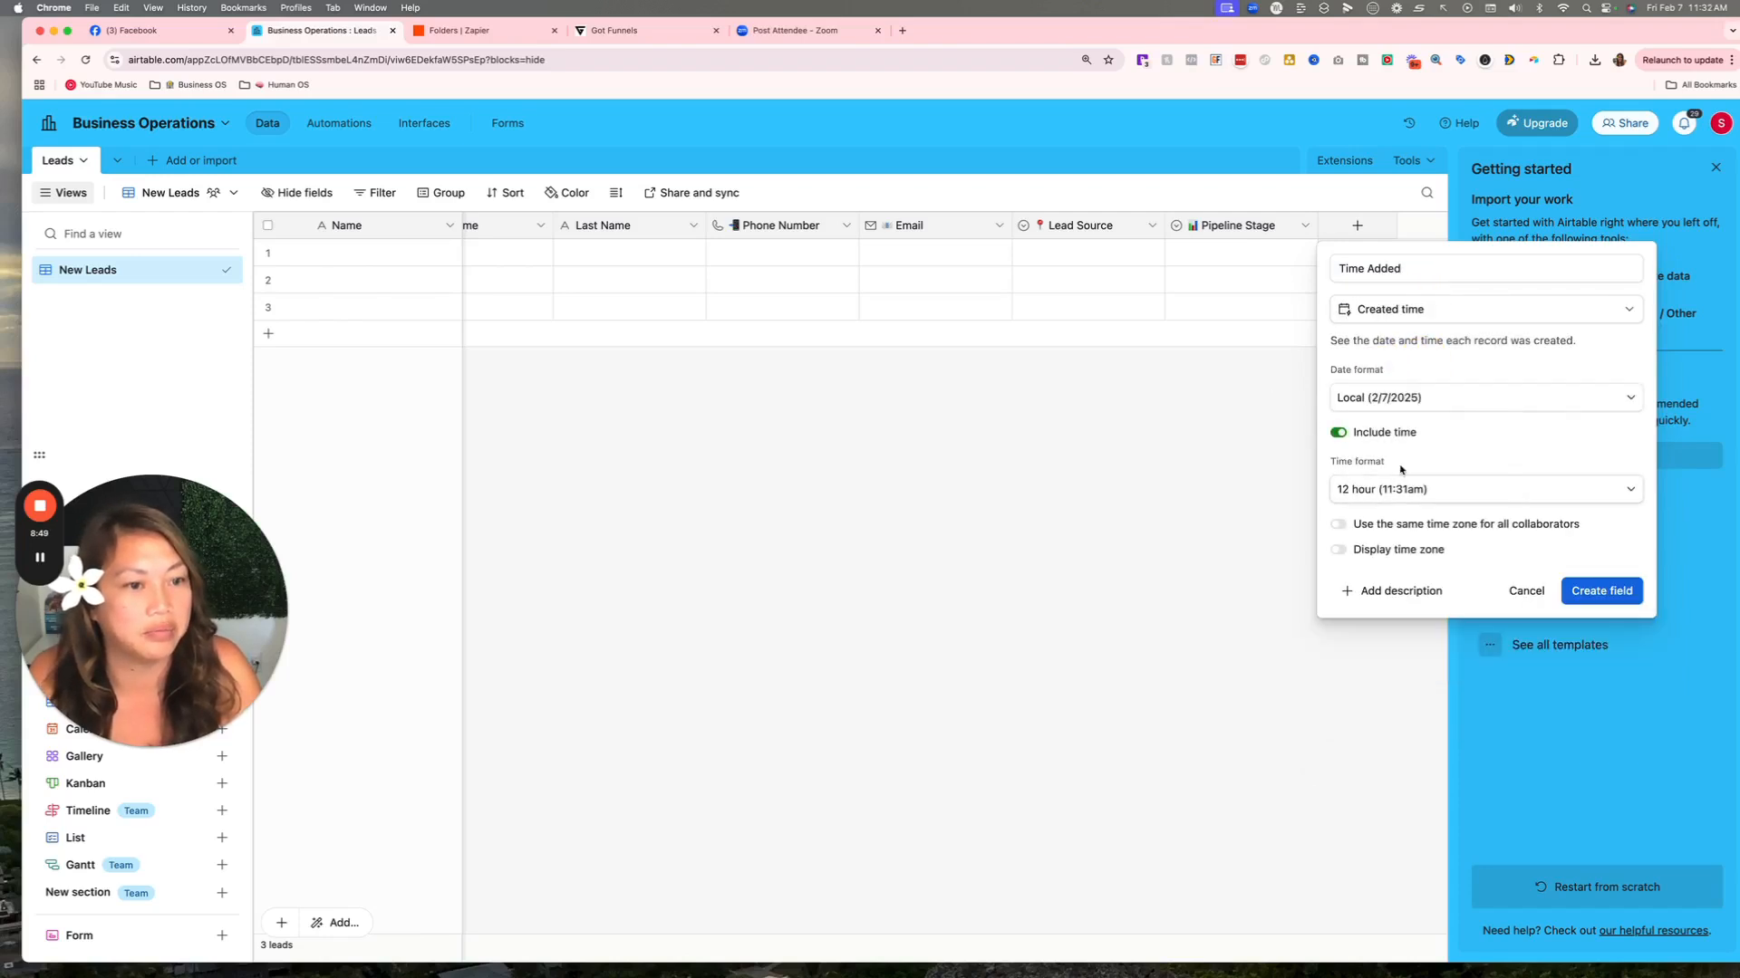
left_click(1634, 592)
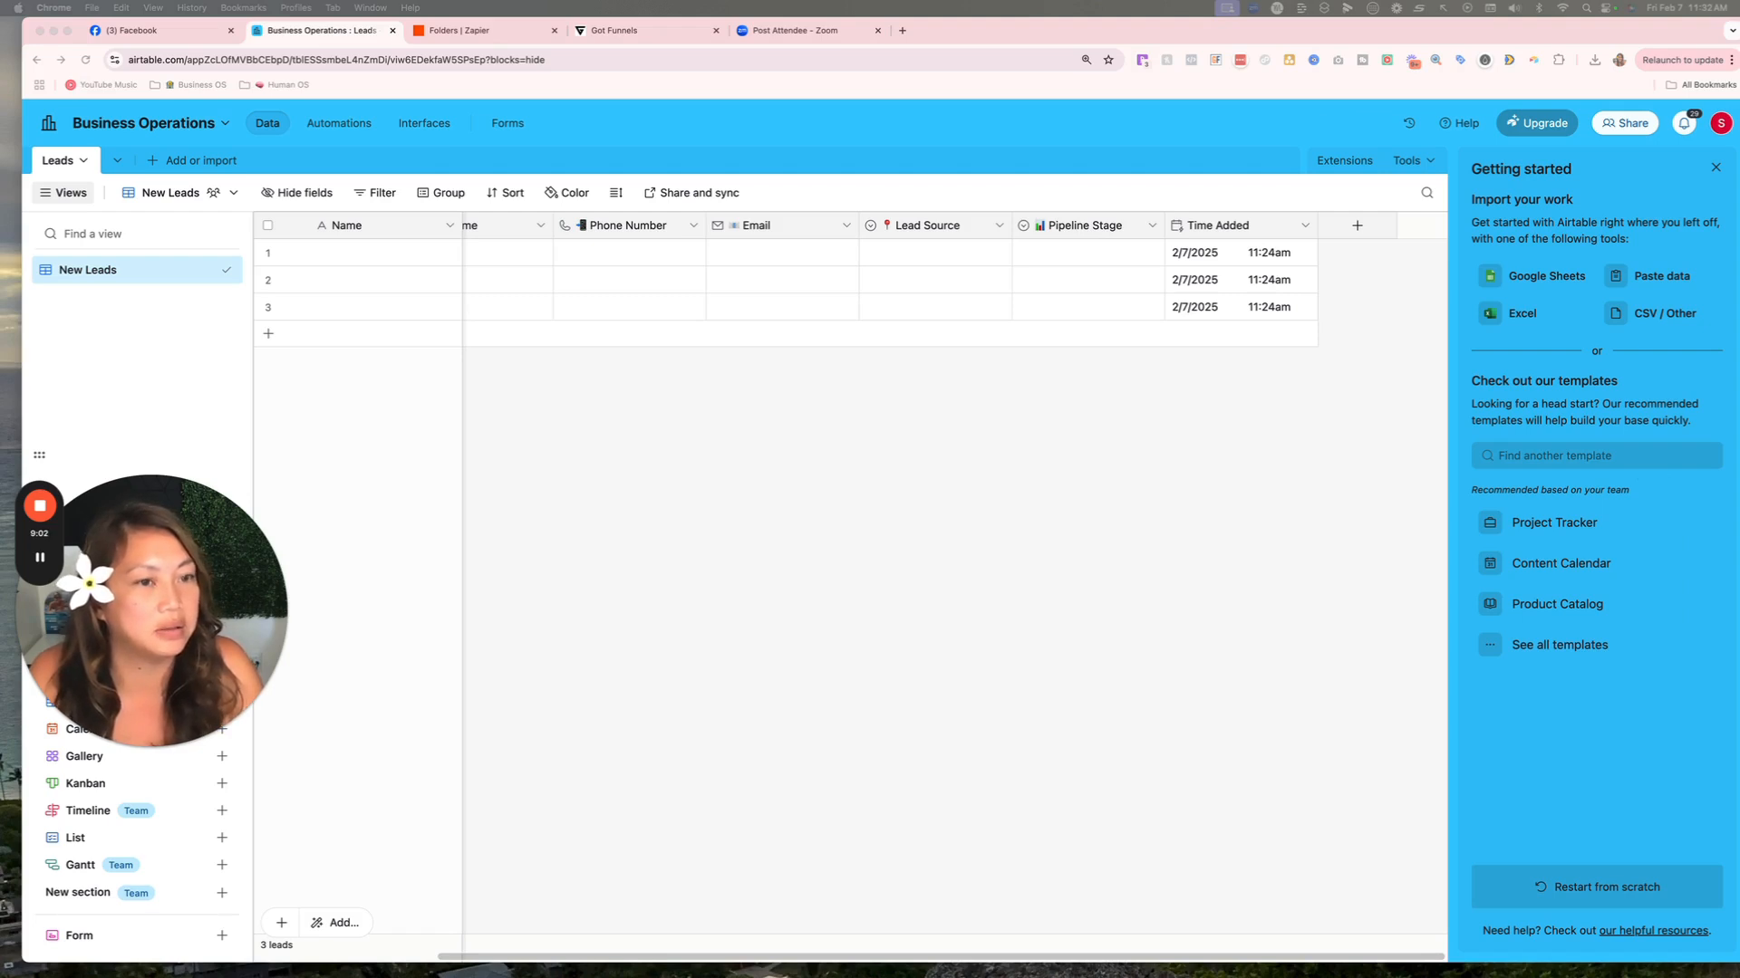
Add a Next Follow-Up Date date field.
left_click(1356, 225)
type("datee")
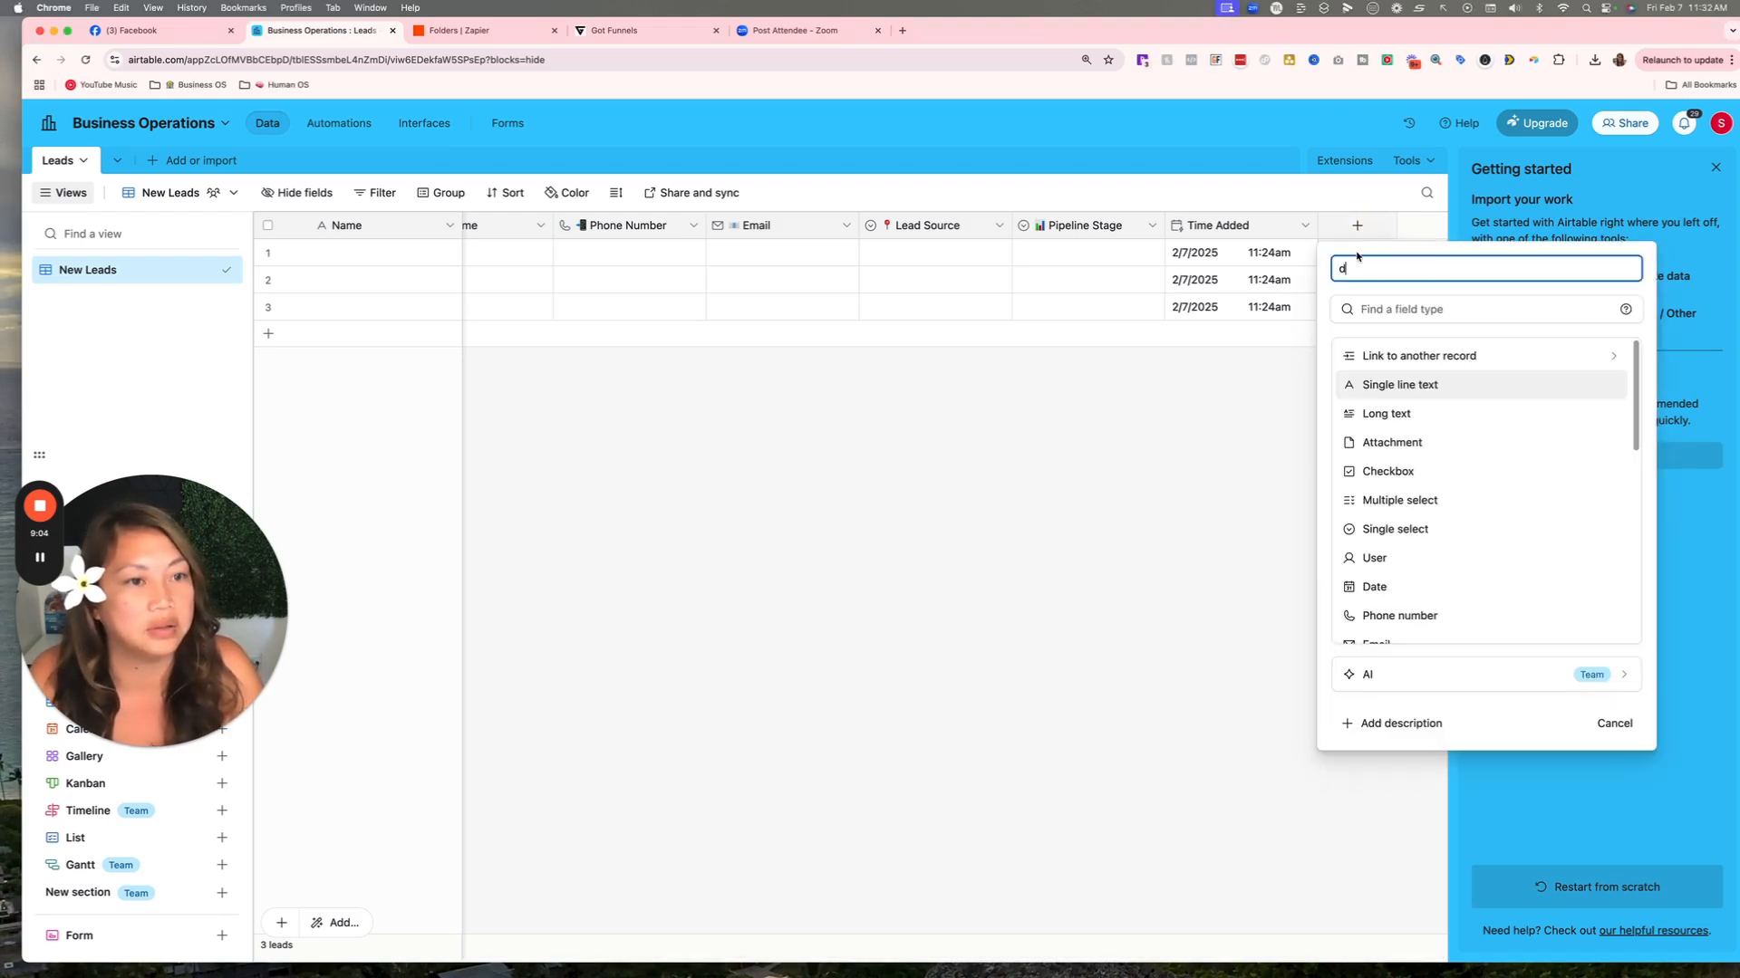
key("BackSpace")
key("BackSpace")
key("BackSpace")
key("BackSpace")
key("BackSpace")
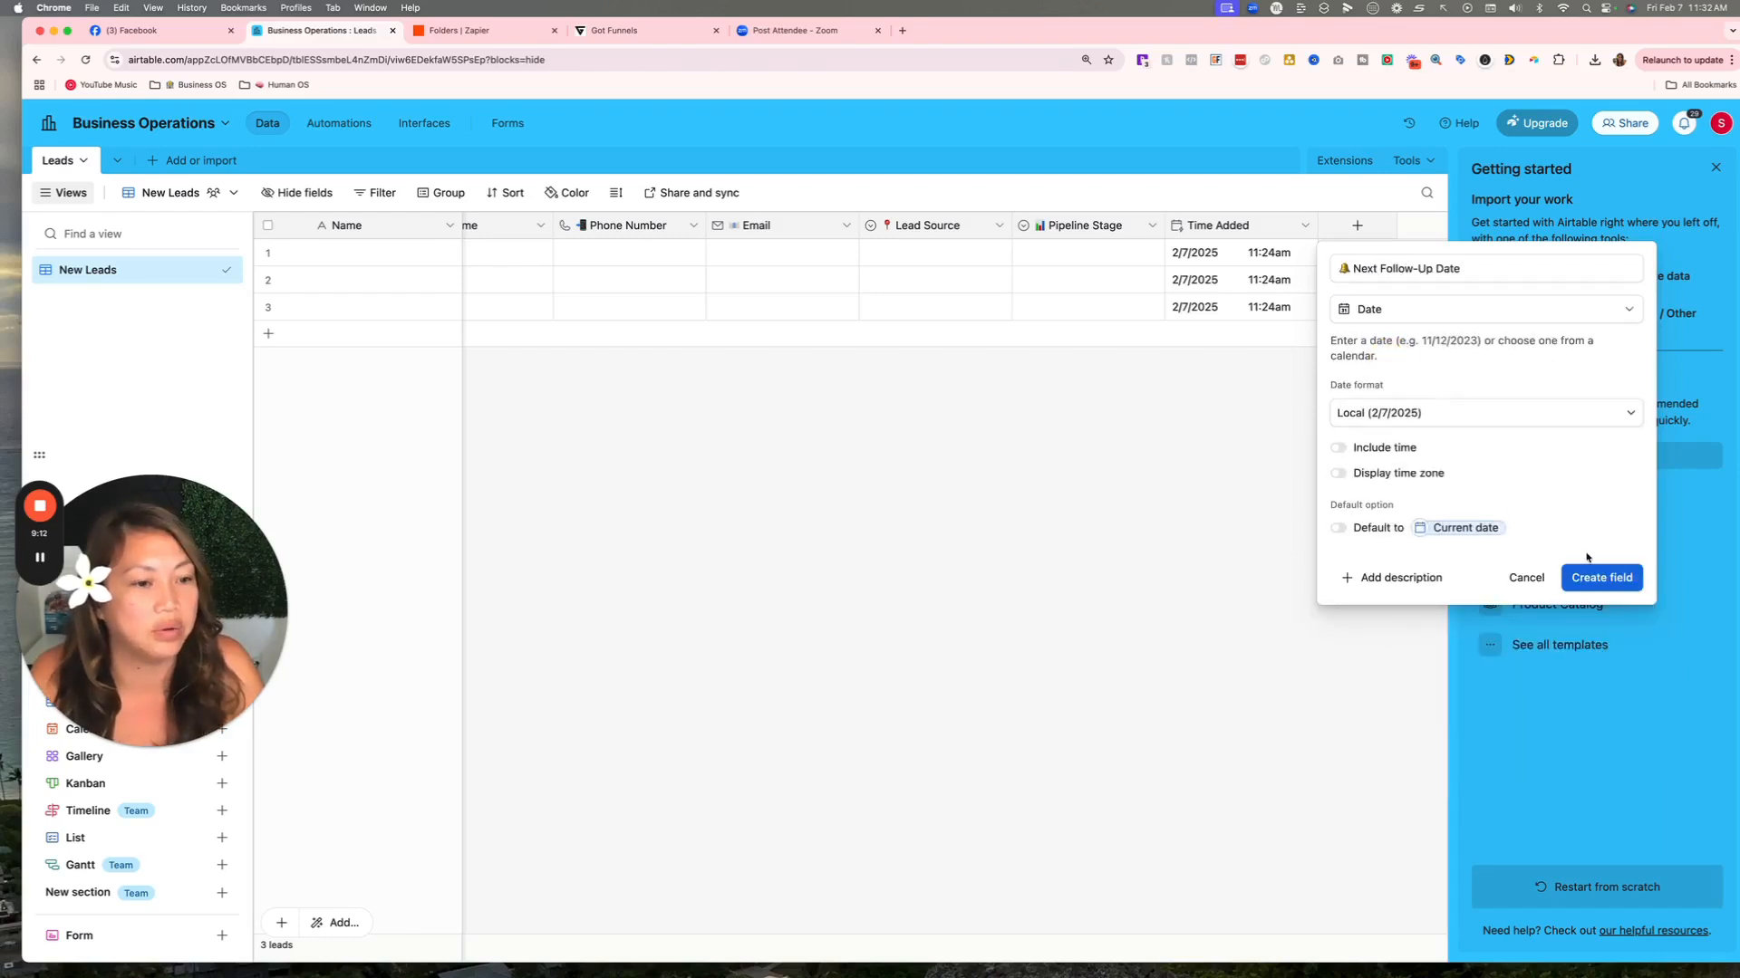
left_click(1610, 583)
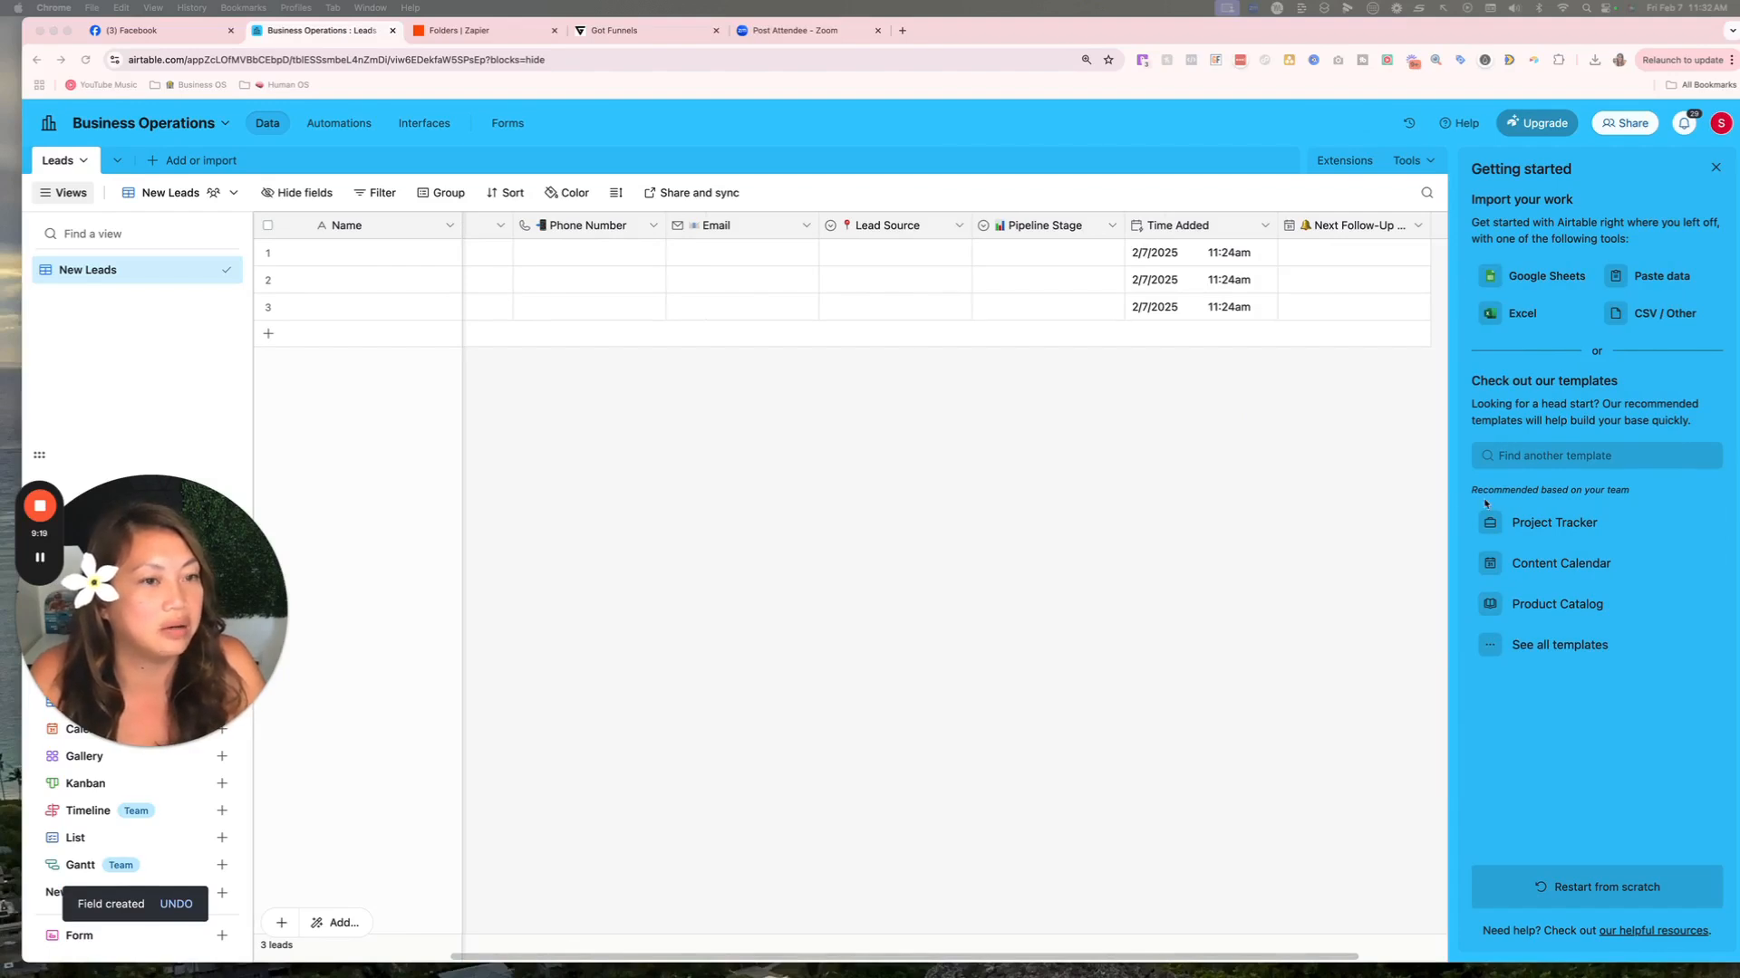
Add a Potential Value field of type Currency.
scroll(1232, 271, "right", 3)
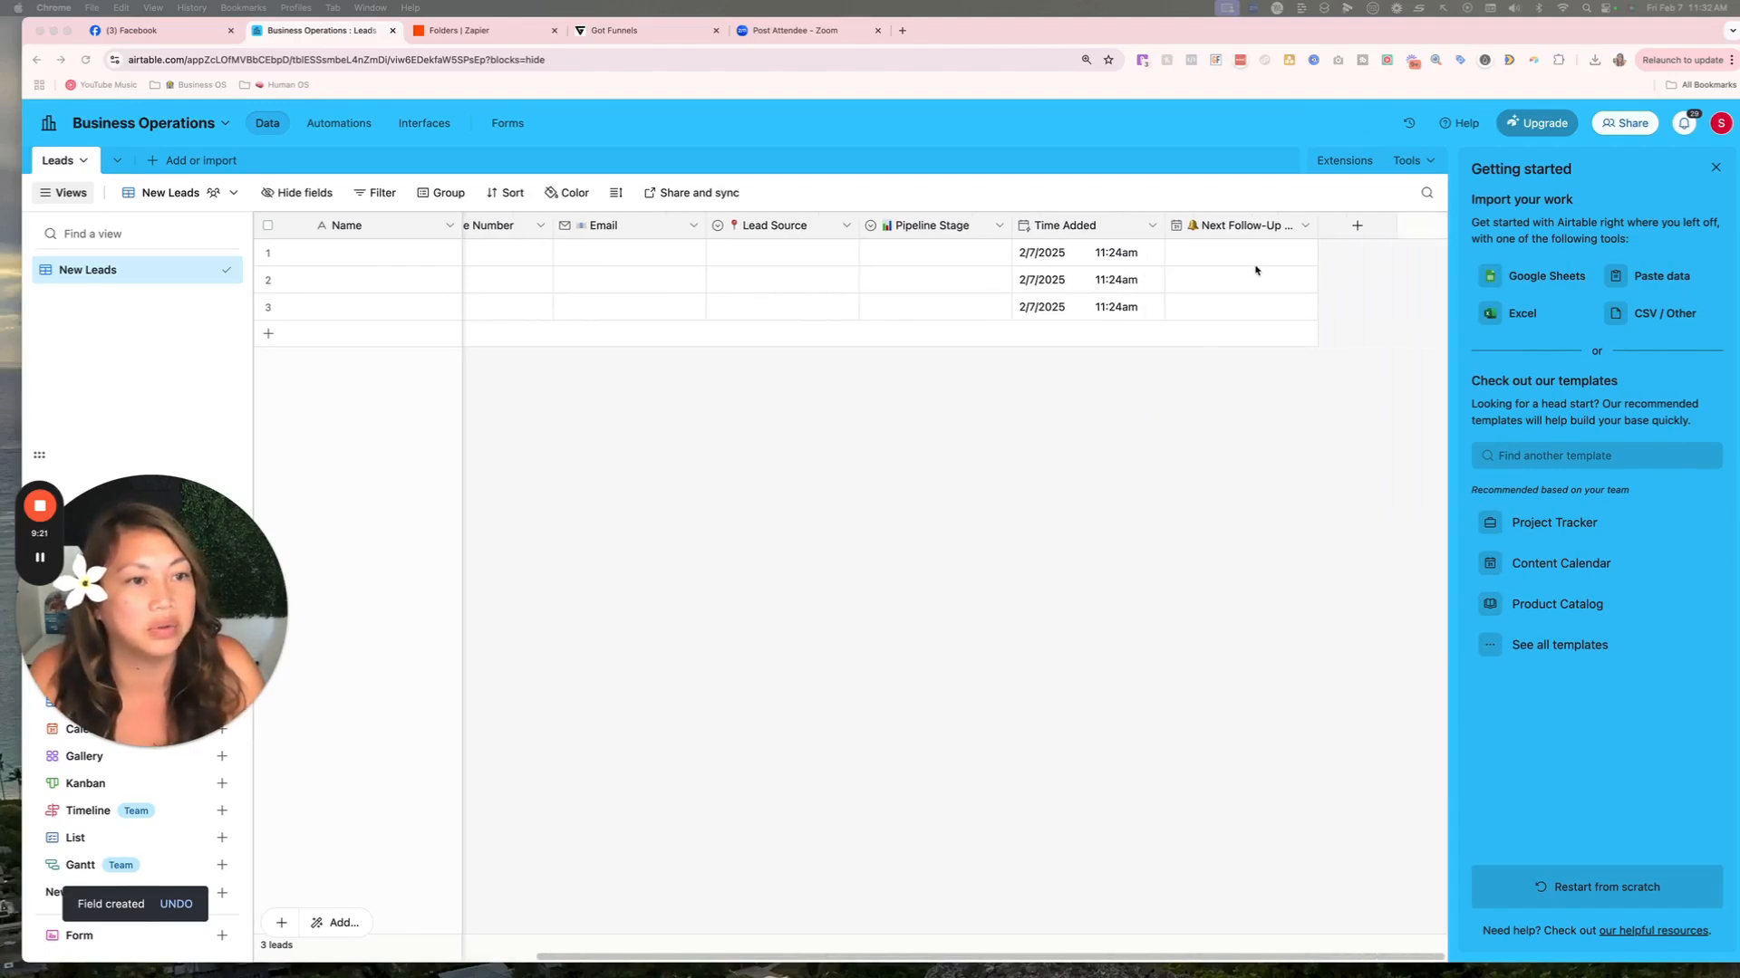
left_click(1356, 225)
right_click(1371, 269)
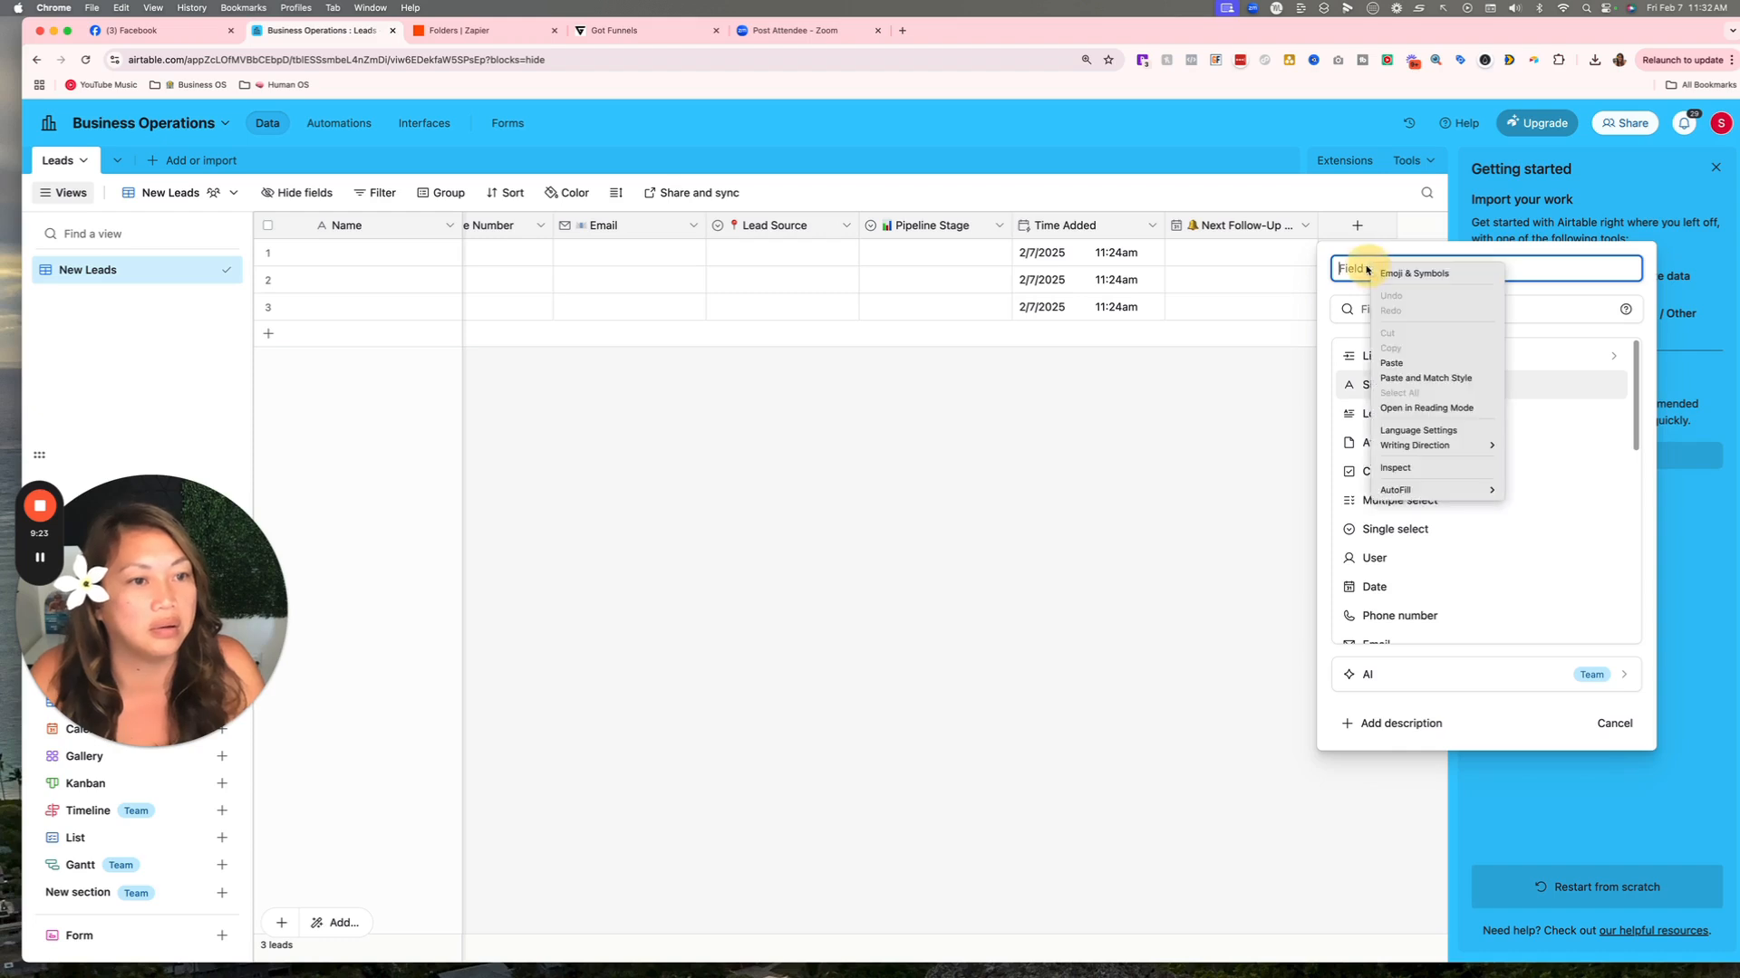
left_click(1396, 362)
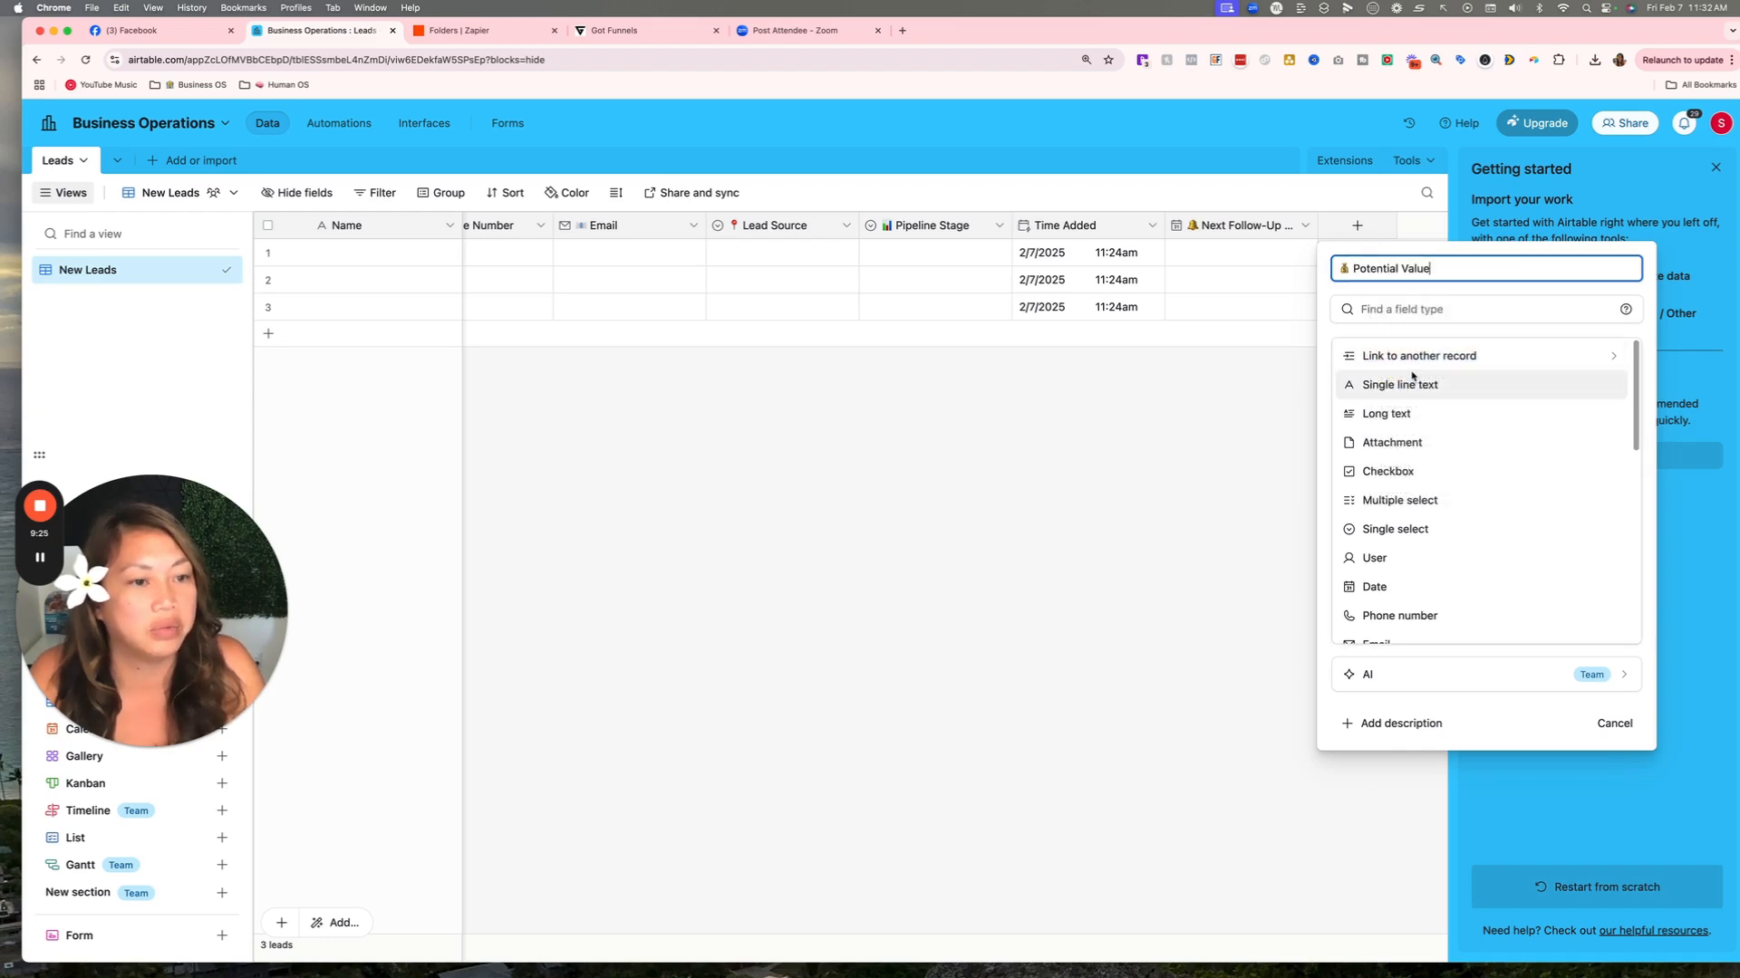
scroll(1411, 440, "down", 3)
scroll(1411, 440, "down", 3)
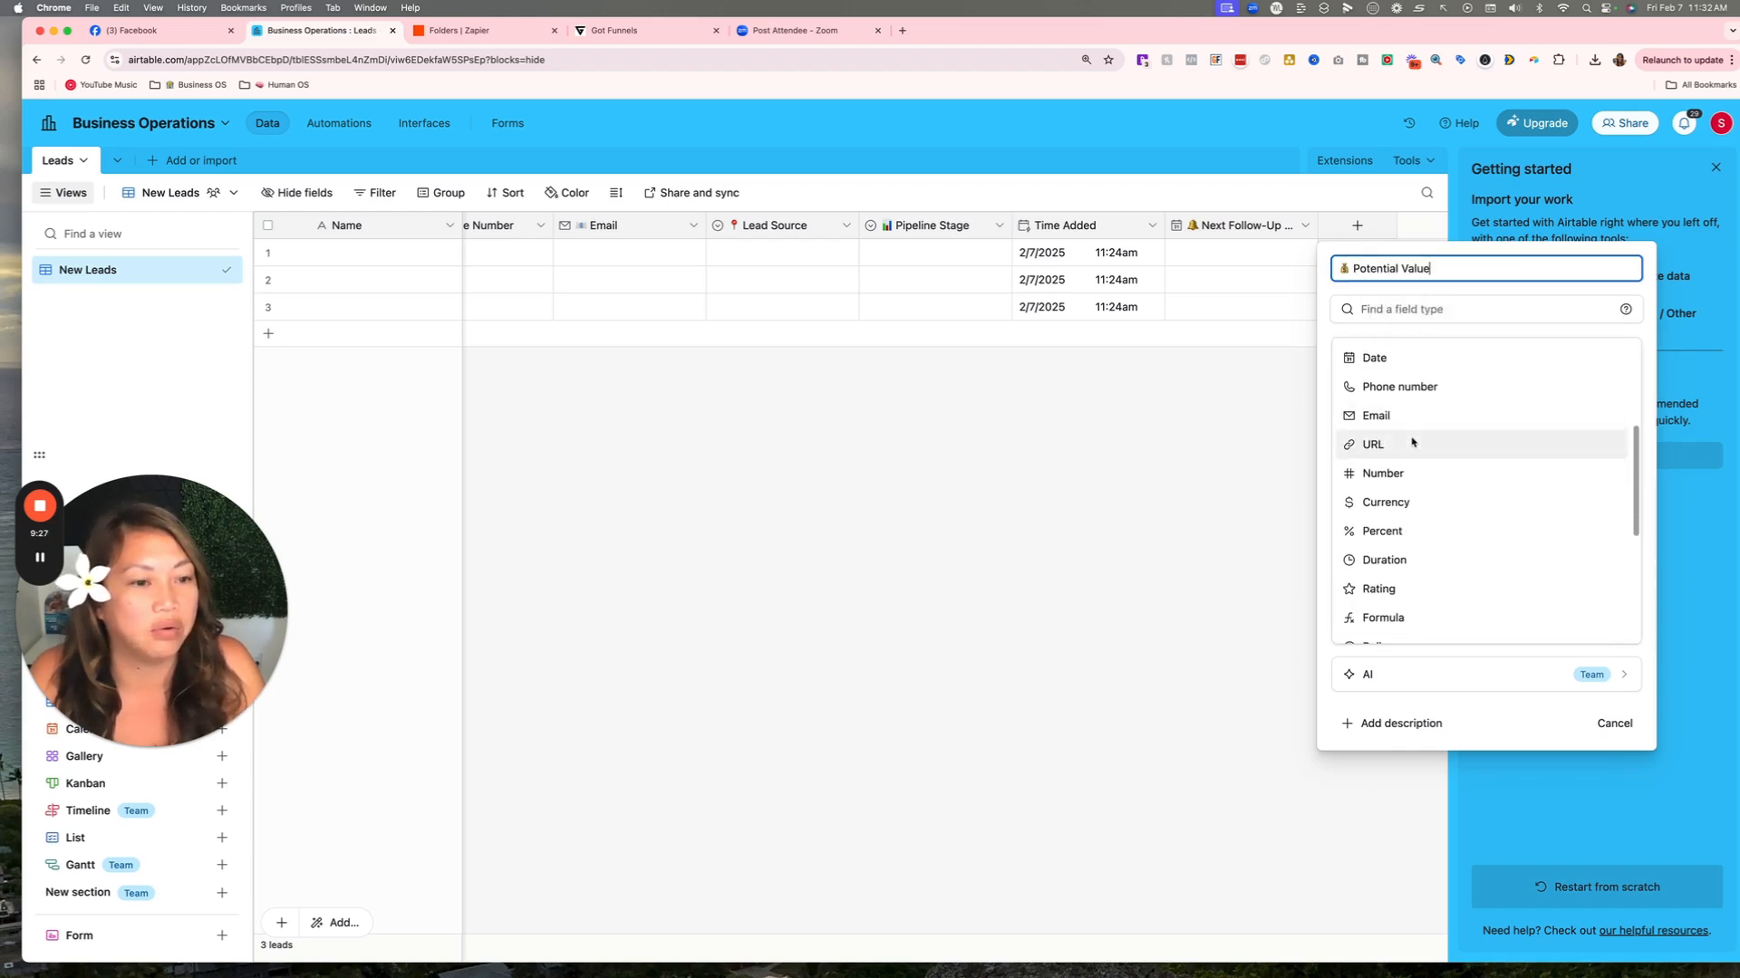
left_click(1424, 501)
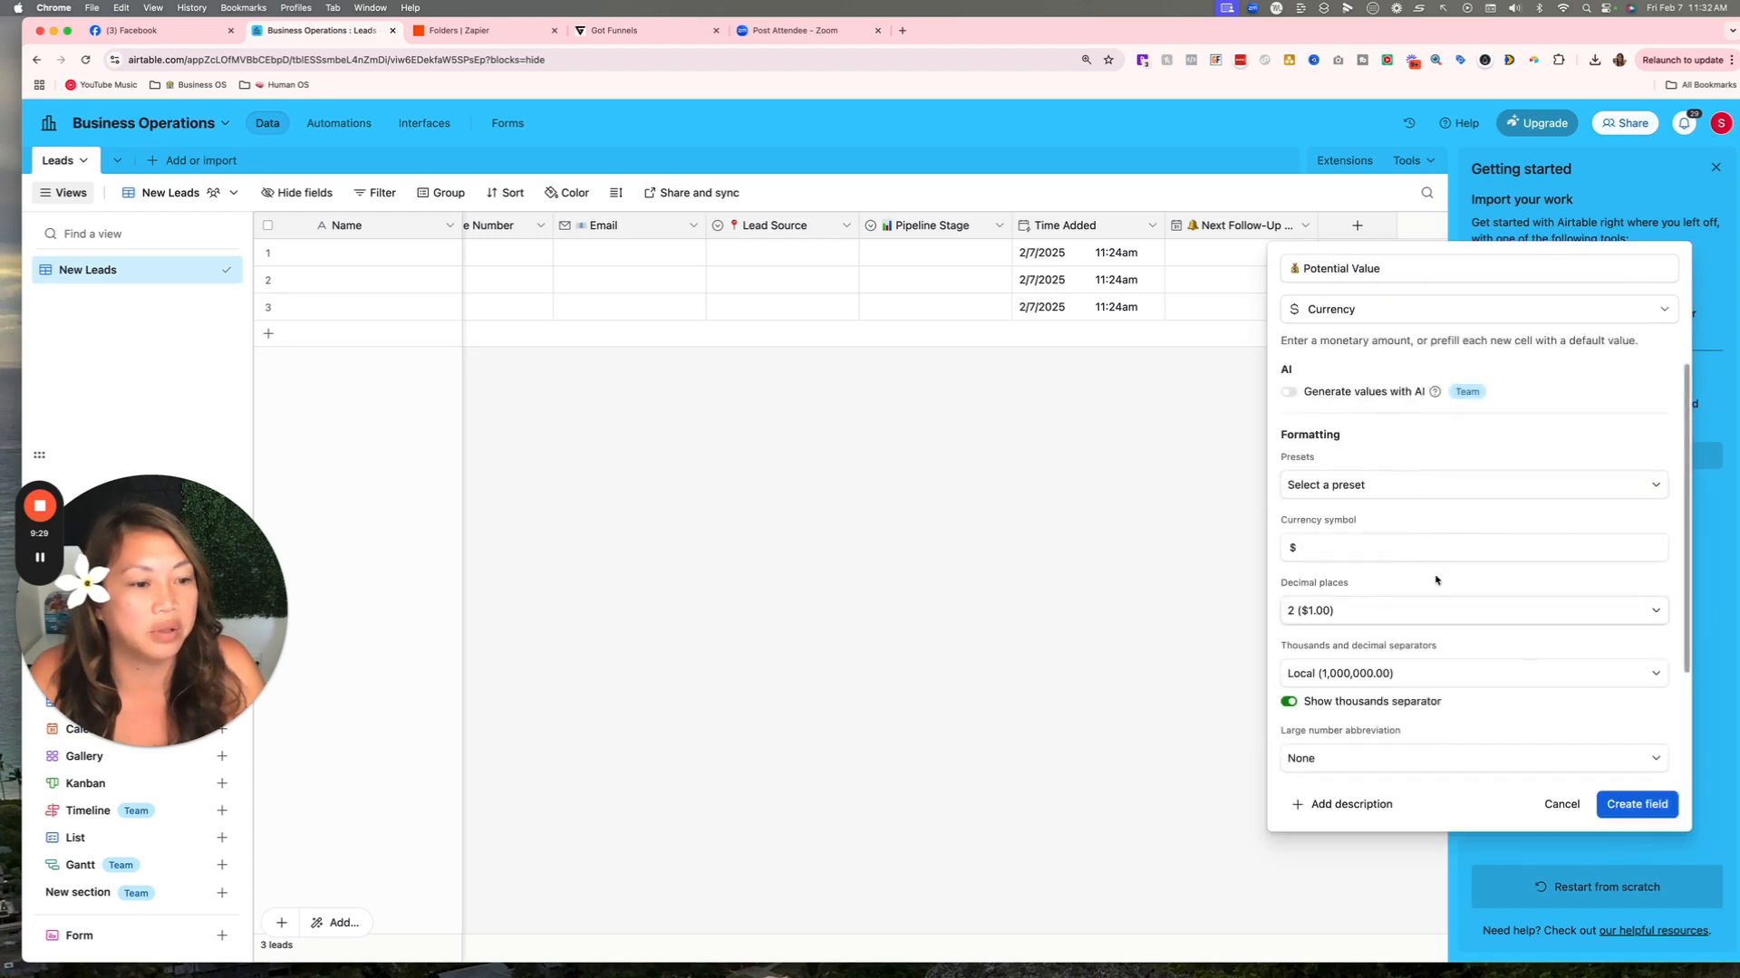
left_click(1640, 805)
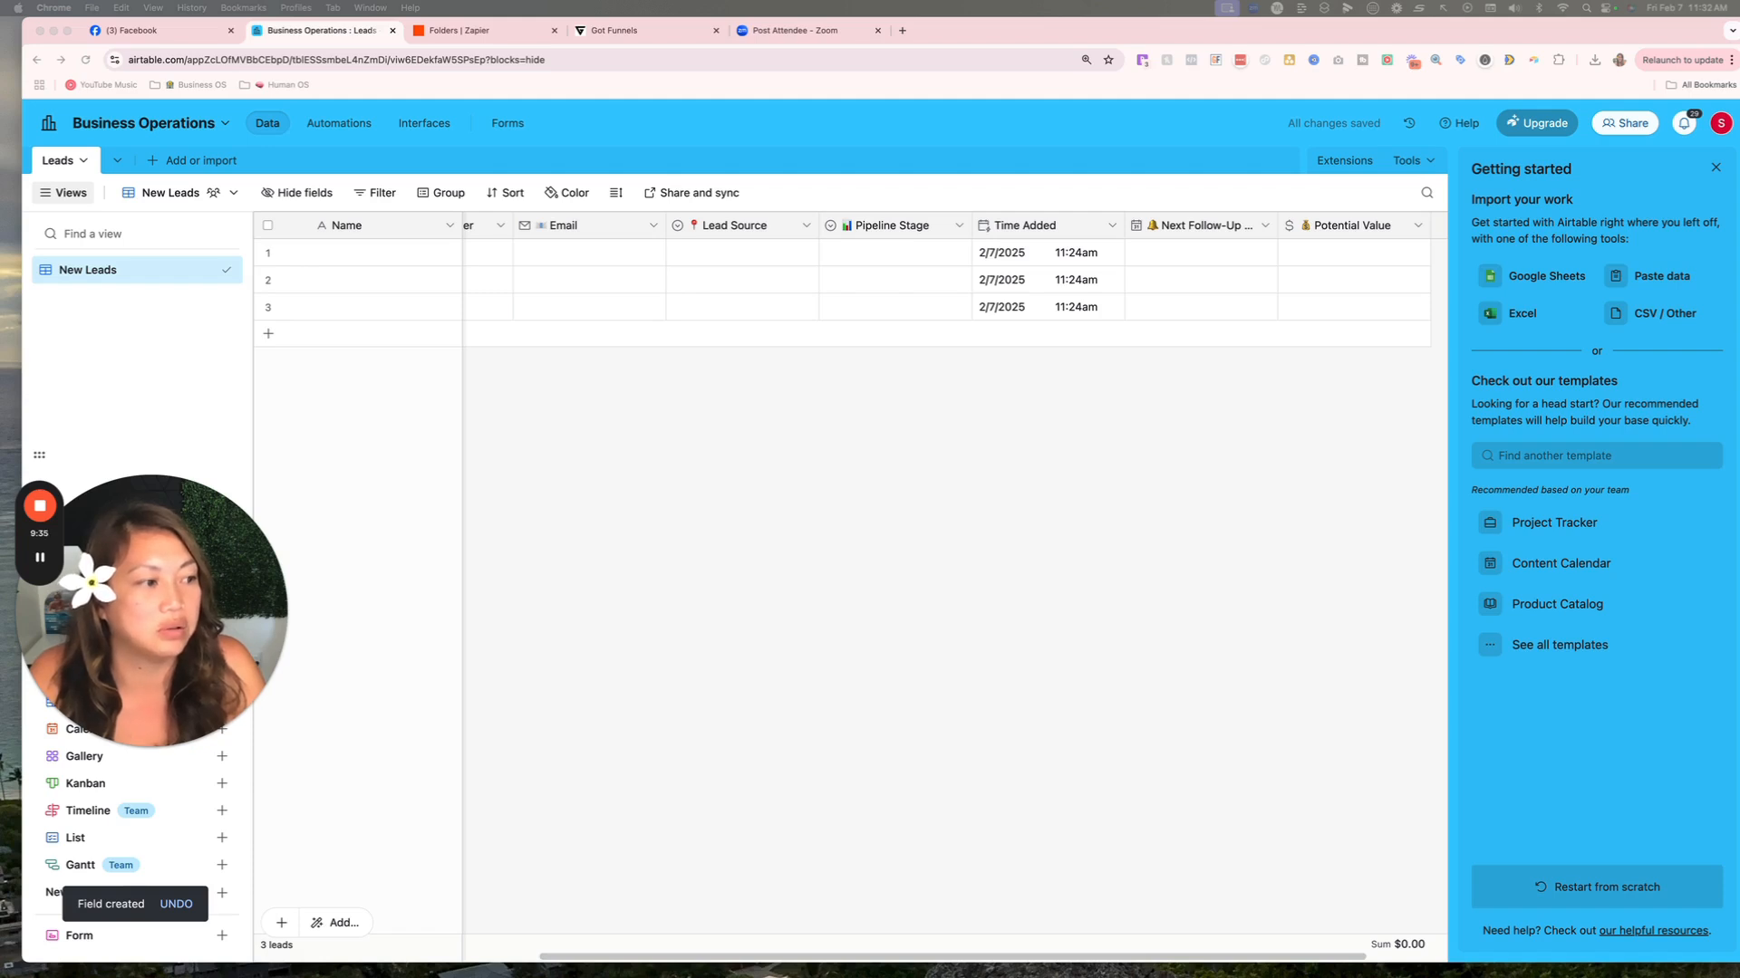
Add a Notes field of type Long text.
scroll(1210, 481, "right", 2)
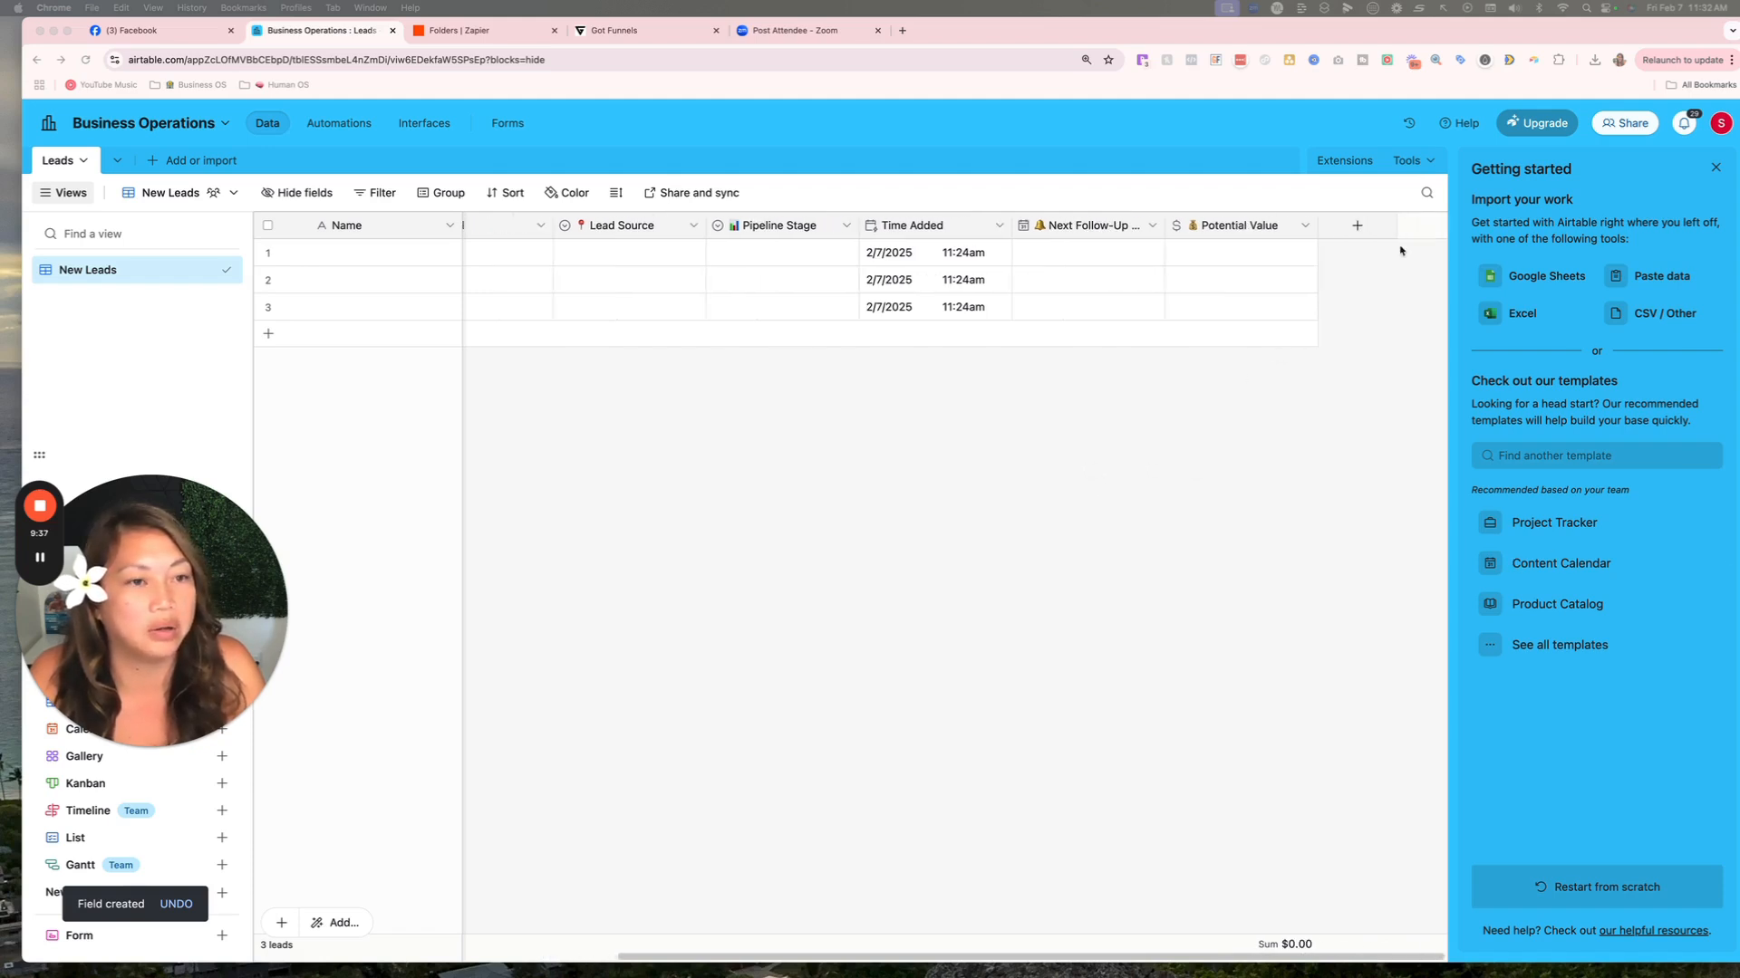
left_click(1356, 225)
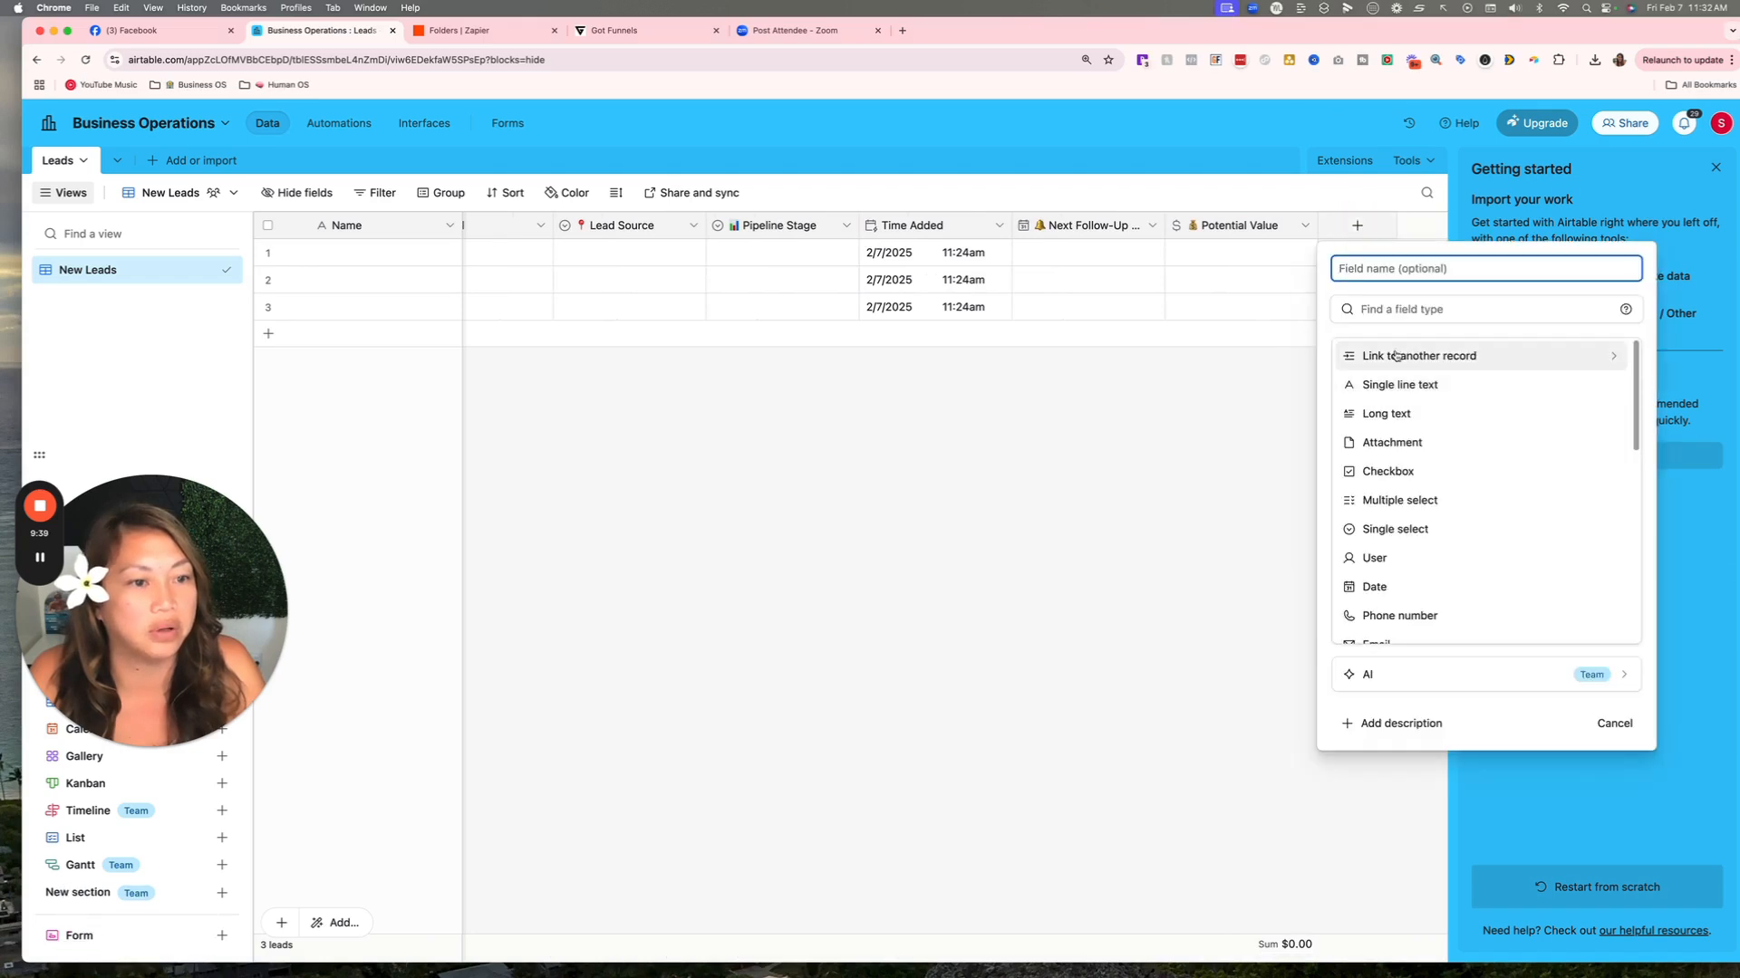
left_click(1367, 309)
type("notes")
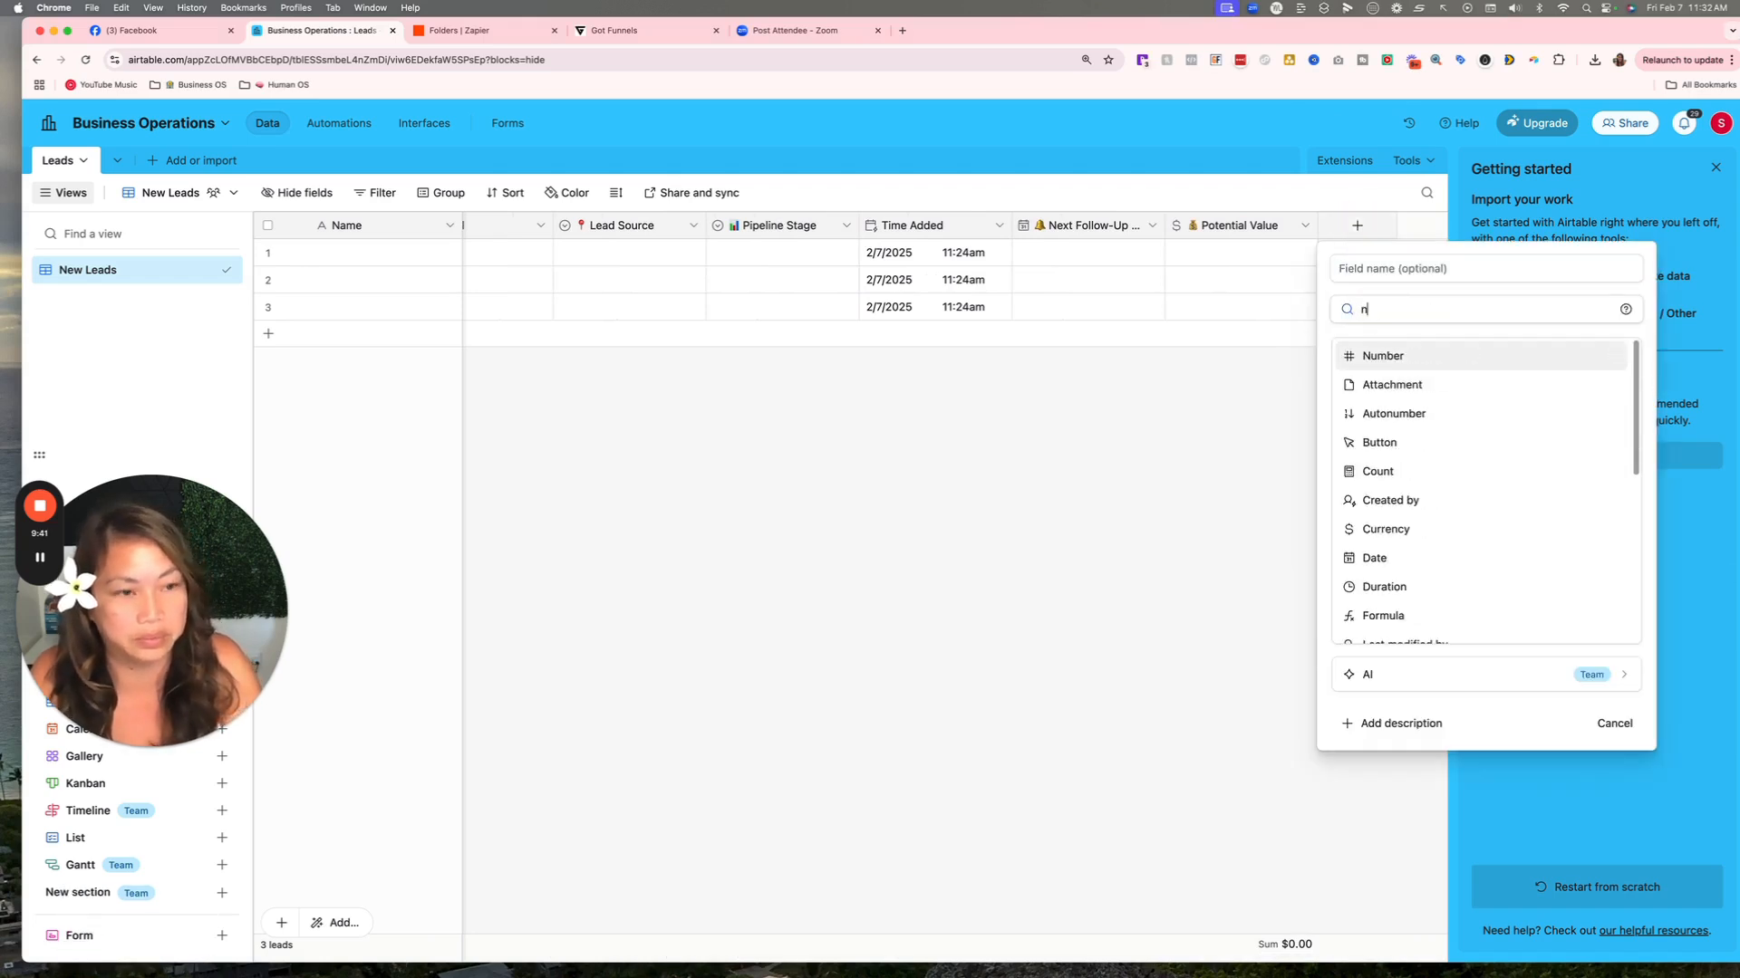
key("BackSpace")
key("BackSpace")
key("BackSpace")
key("BackSpace")
key("BackSpace")
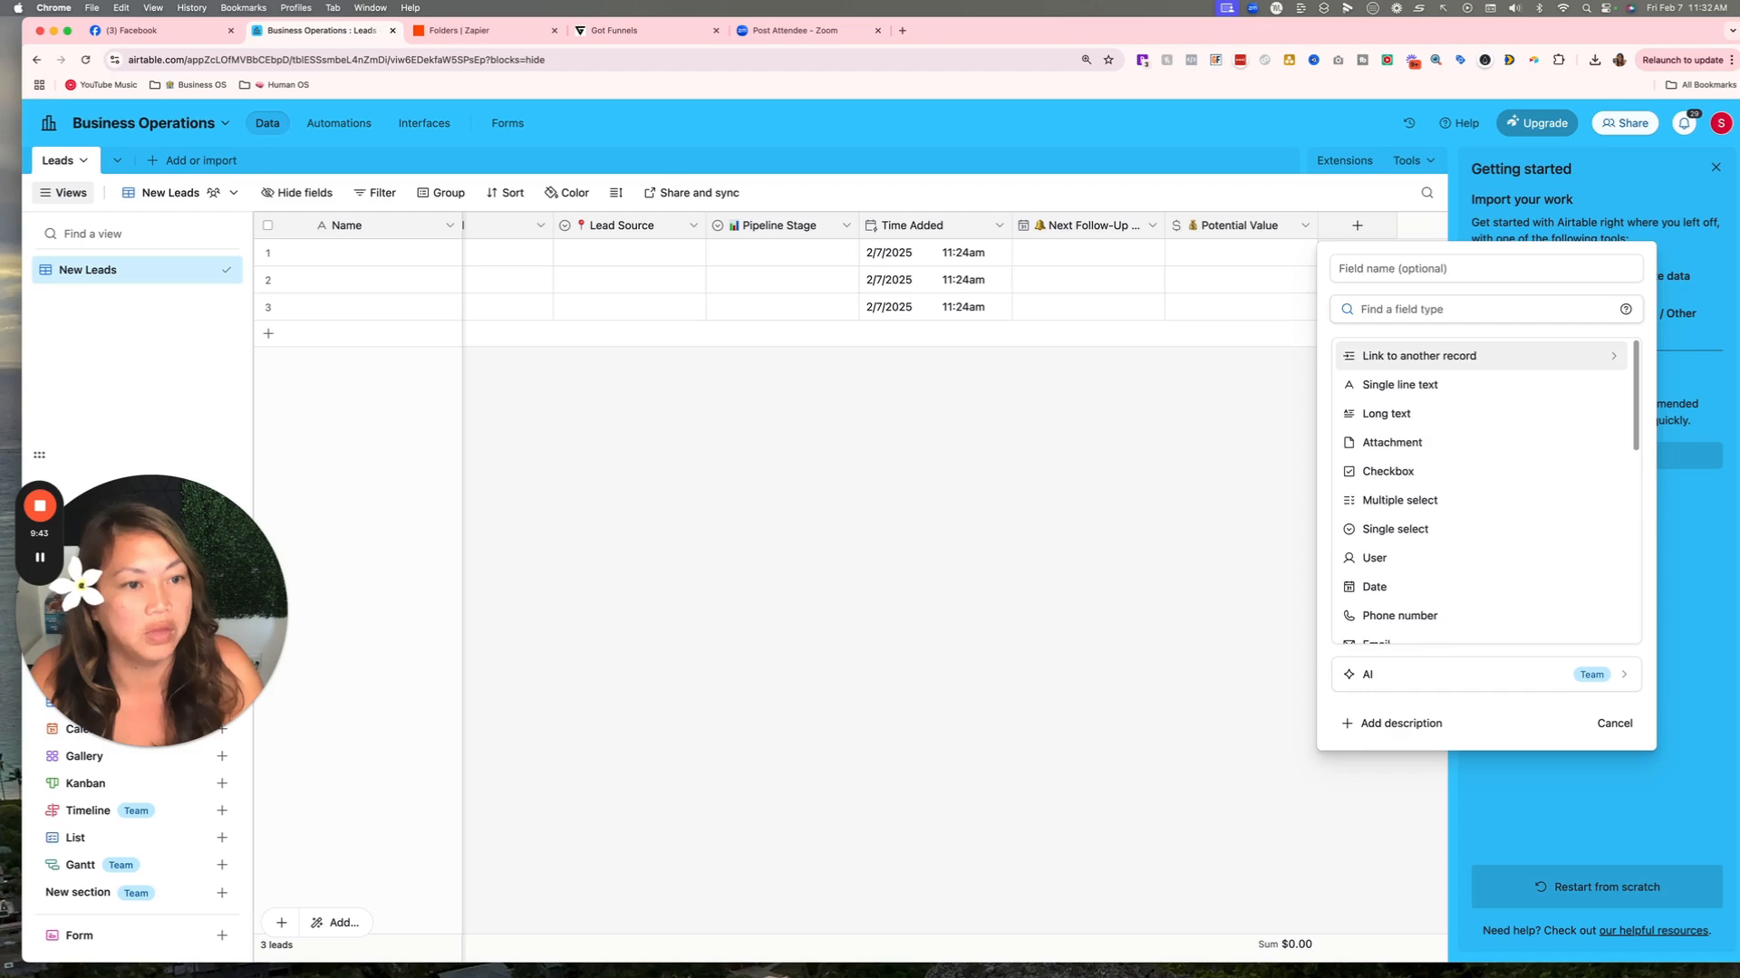
left_click(1407, 414)
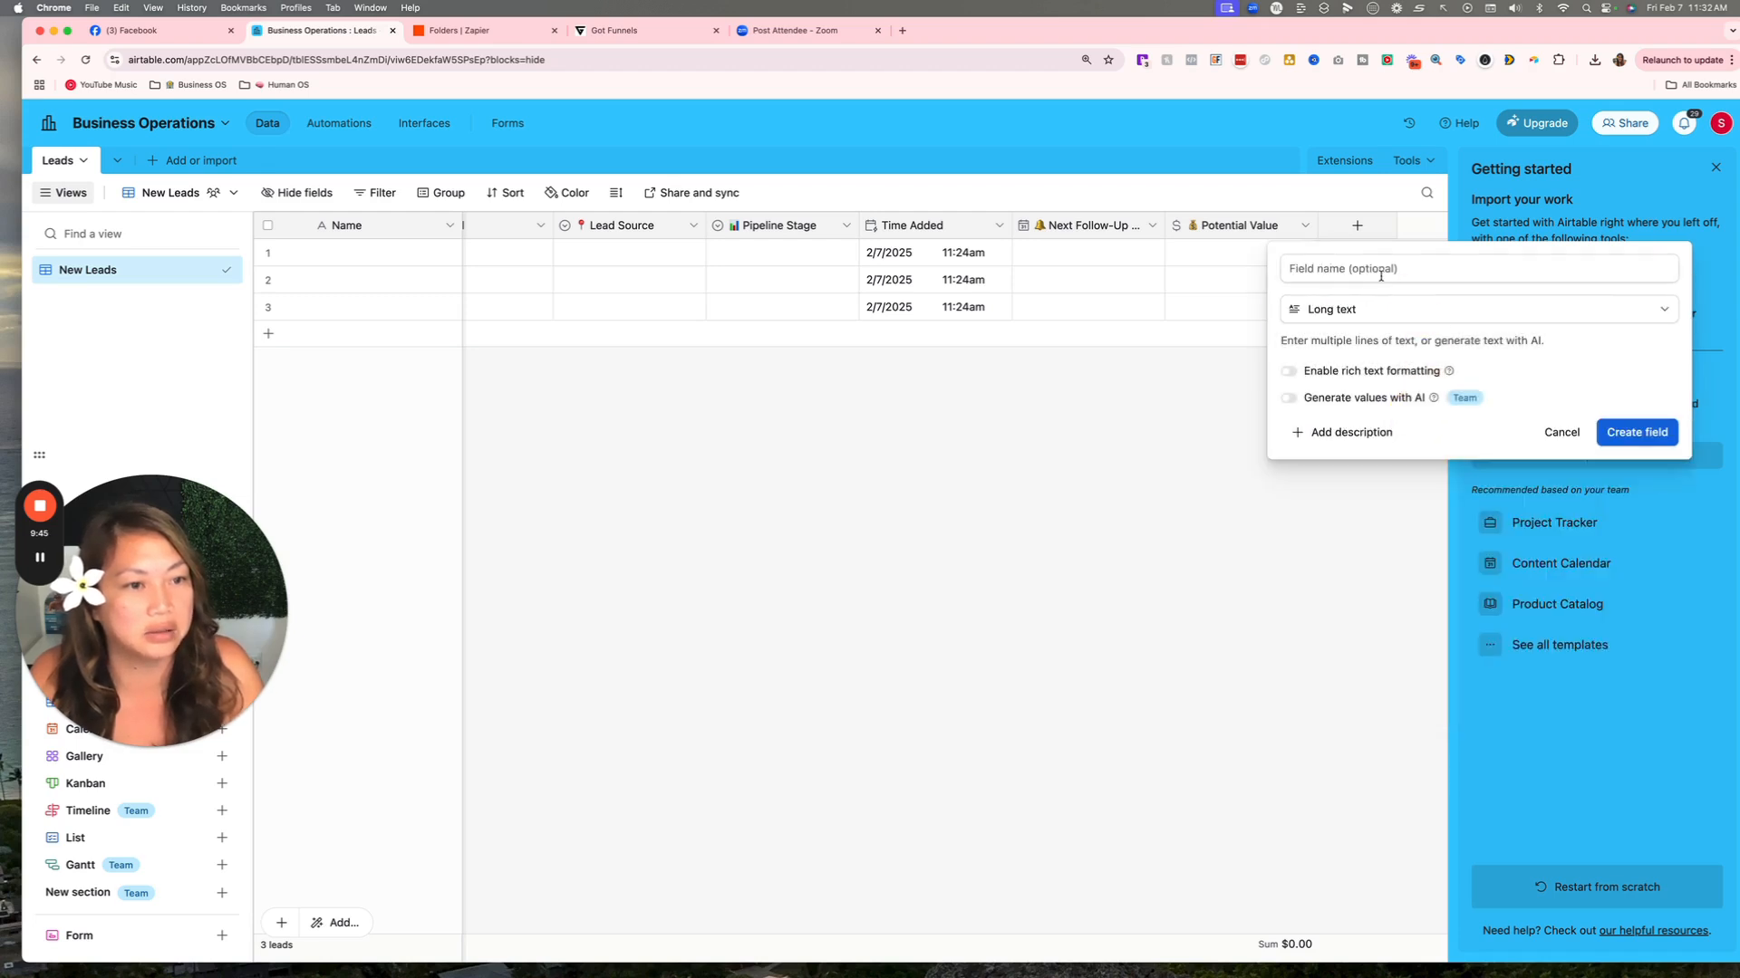
left_click(1370, 268)
right_click(1371, 270)
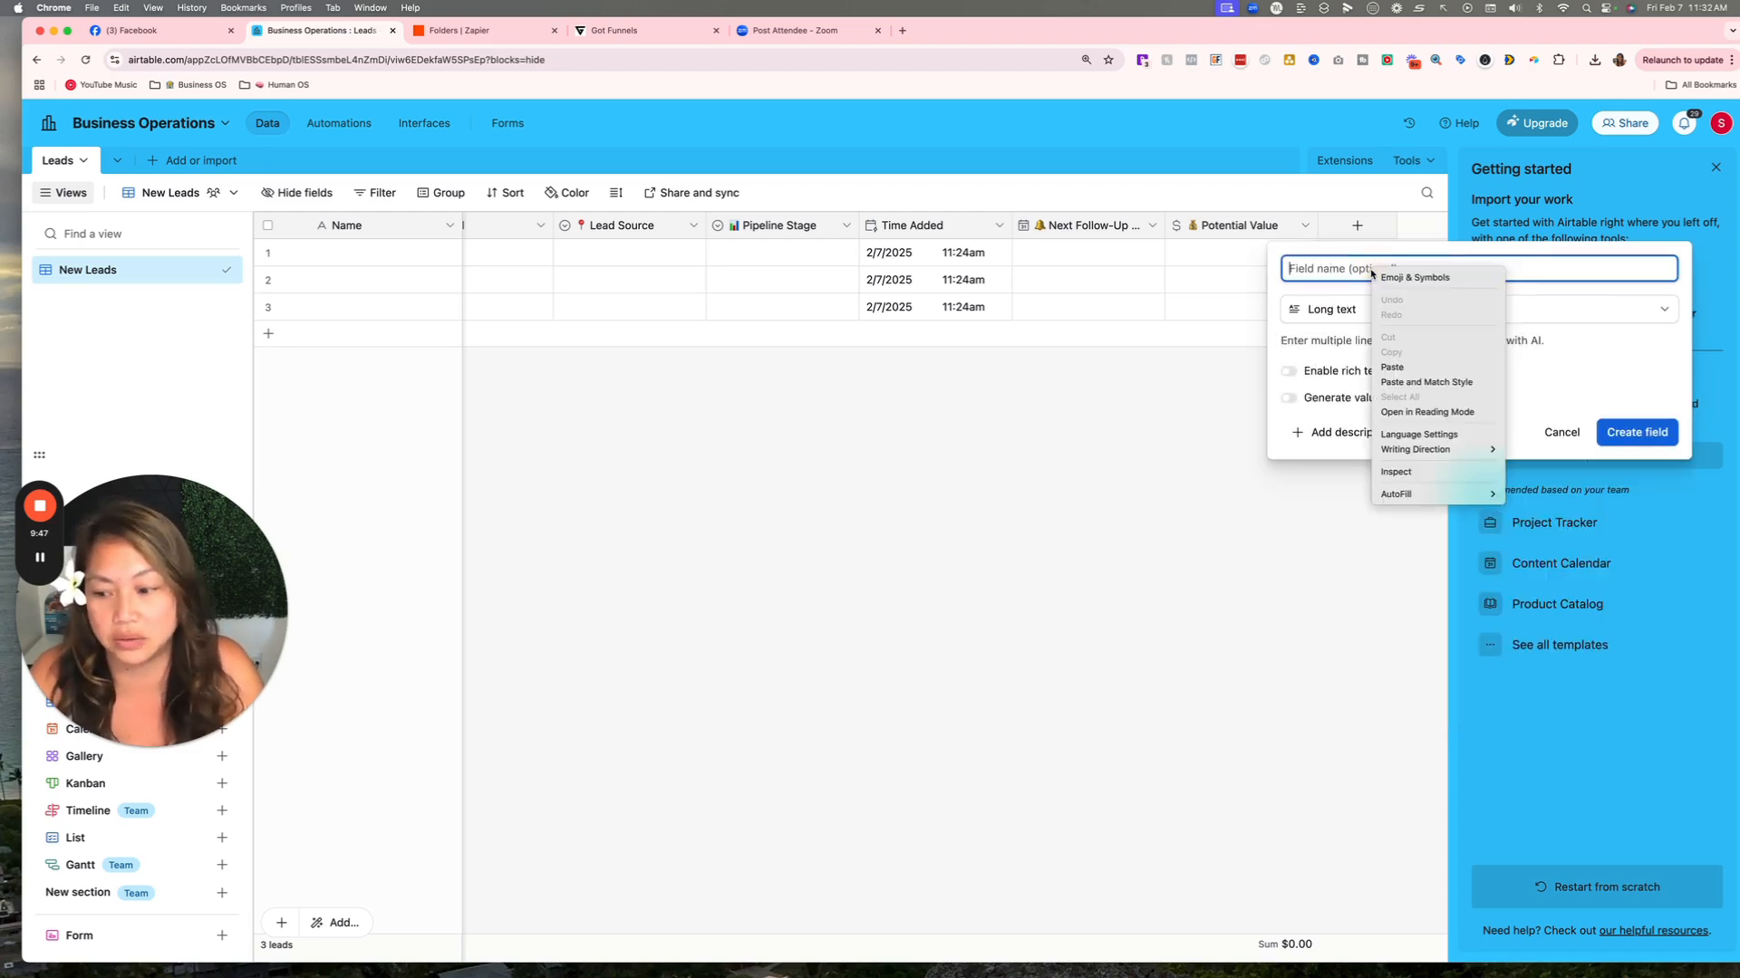
left_click(1393, 367)
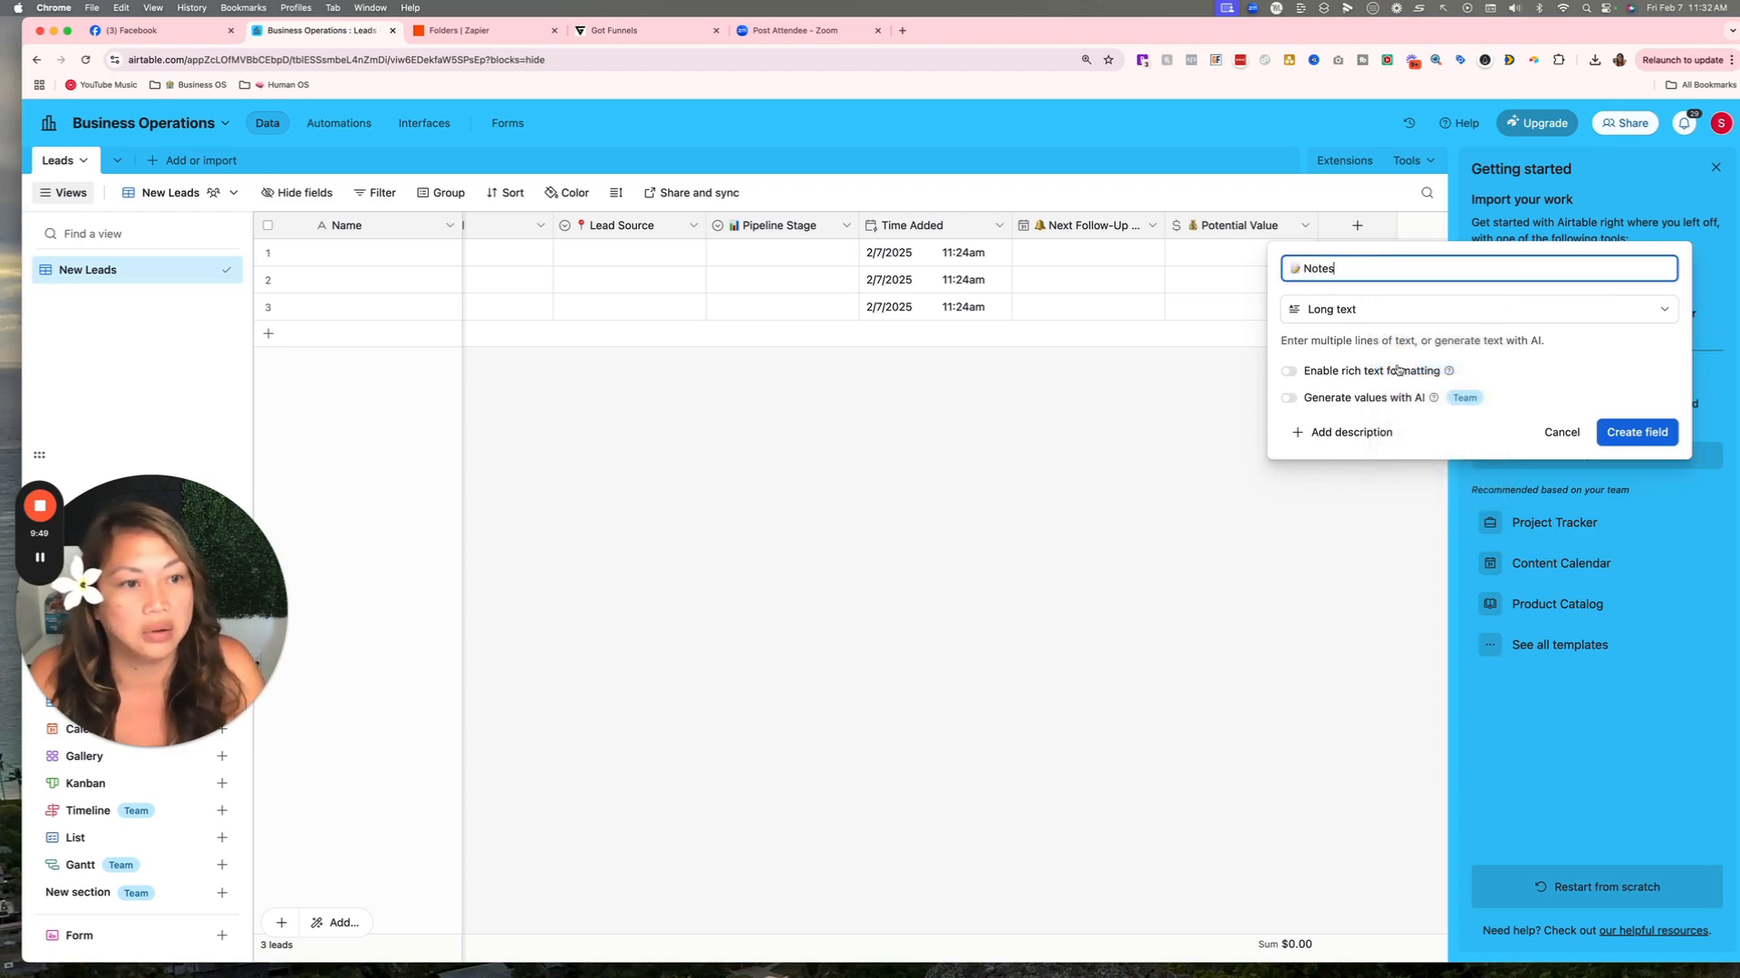
left_click(1639, 442)
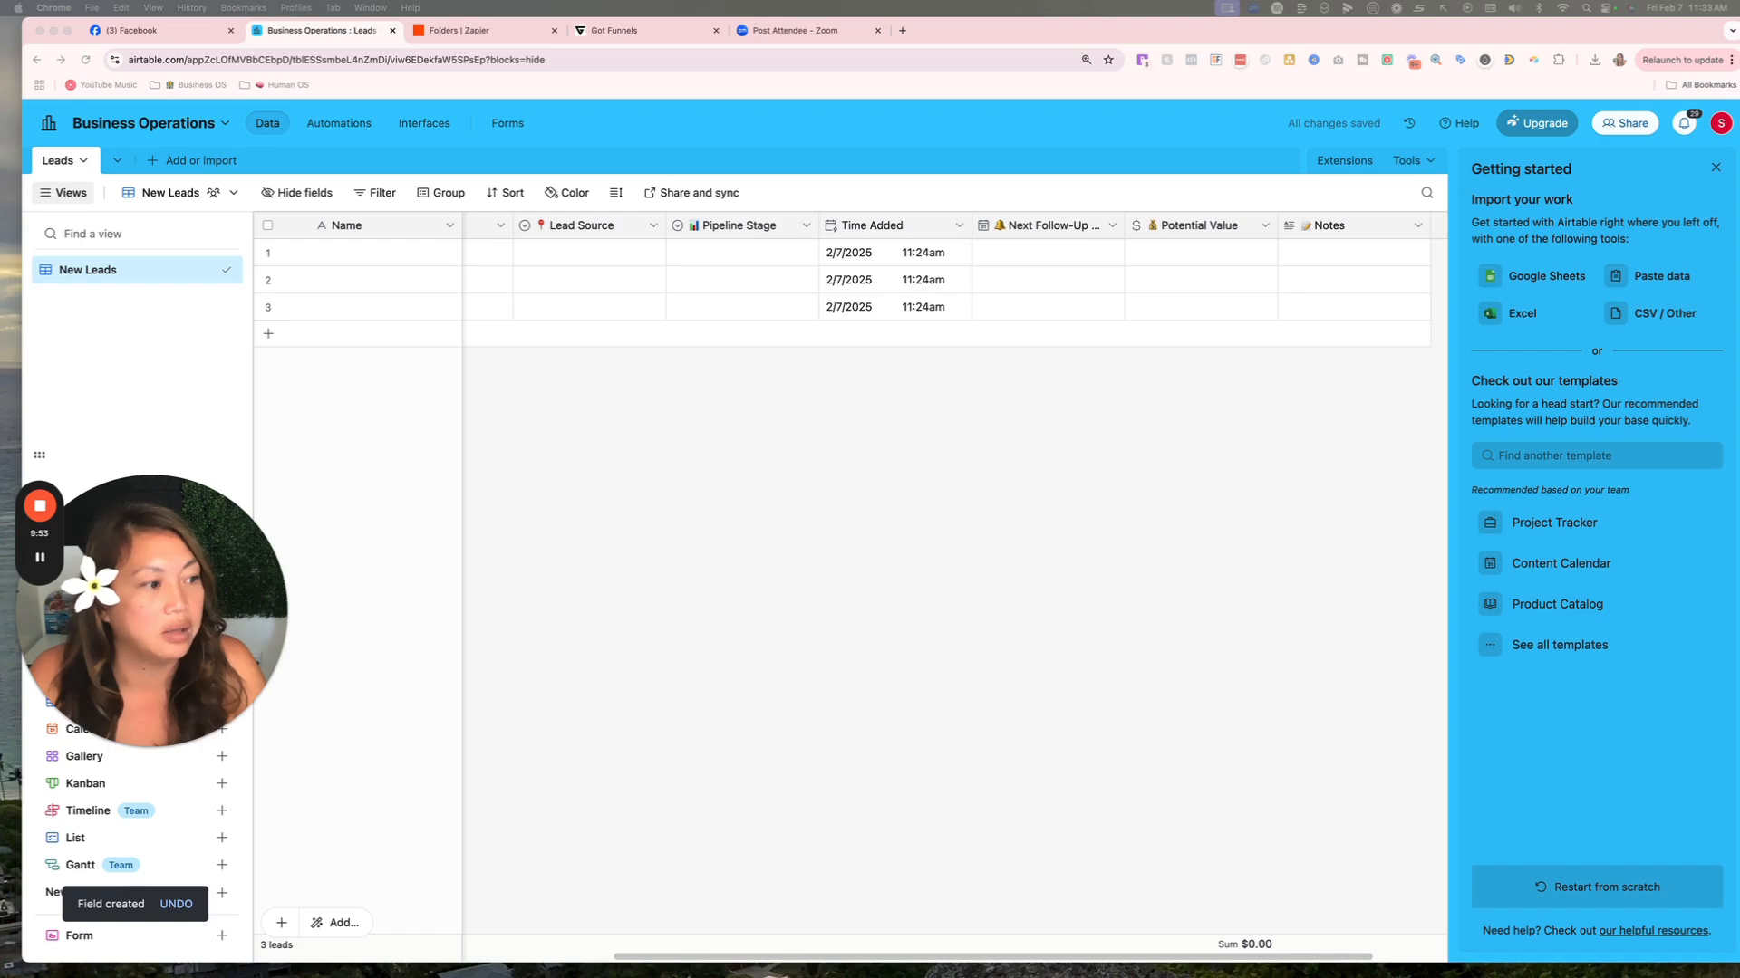
Add a Responsible field of type User, then start another new field.
scroll(1395, 263, "right", 3)
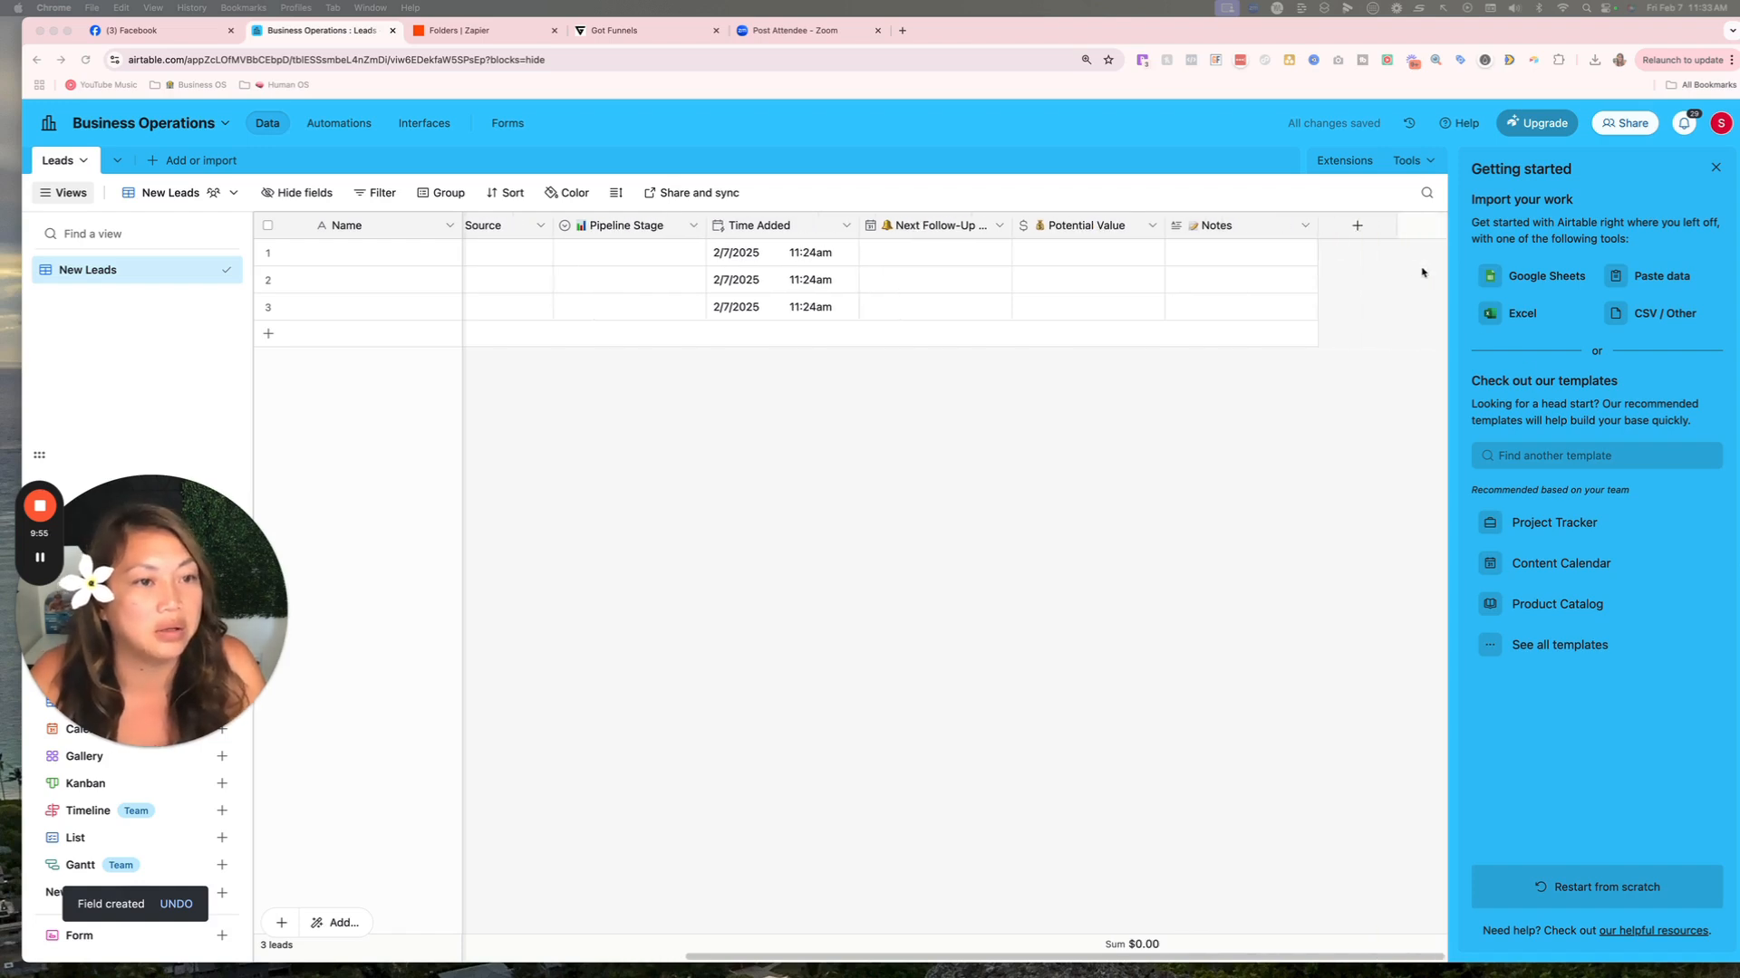
left_click(1356, 225)
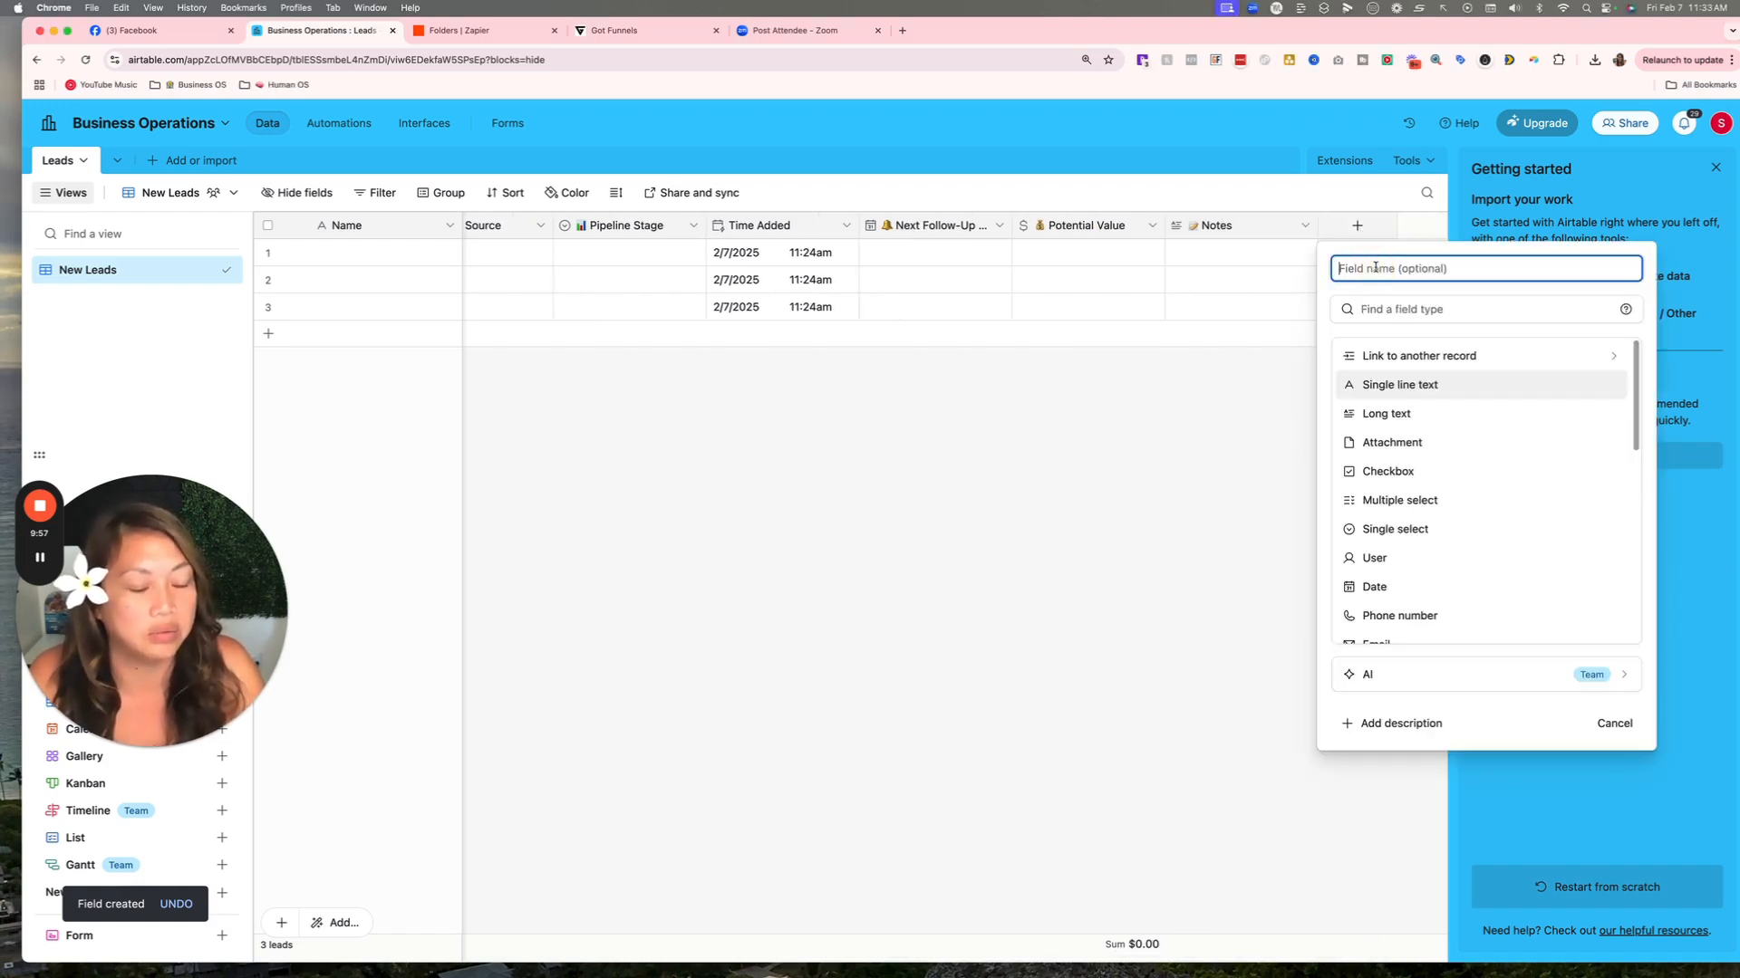
type("Responsibl")
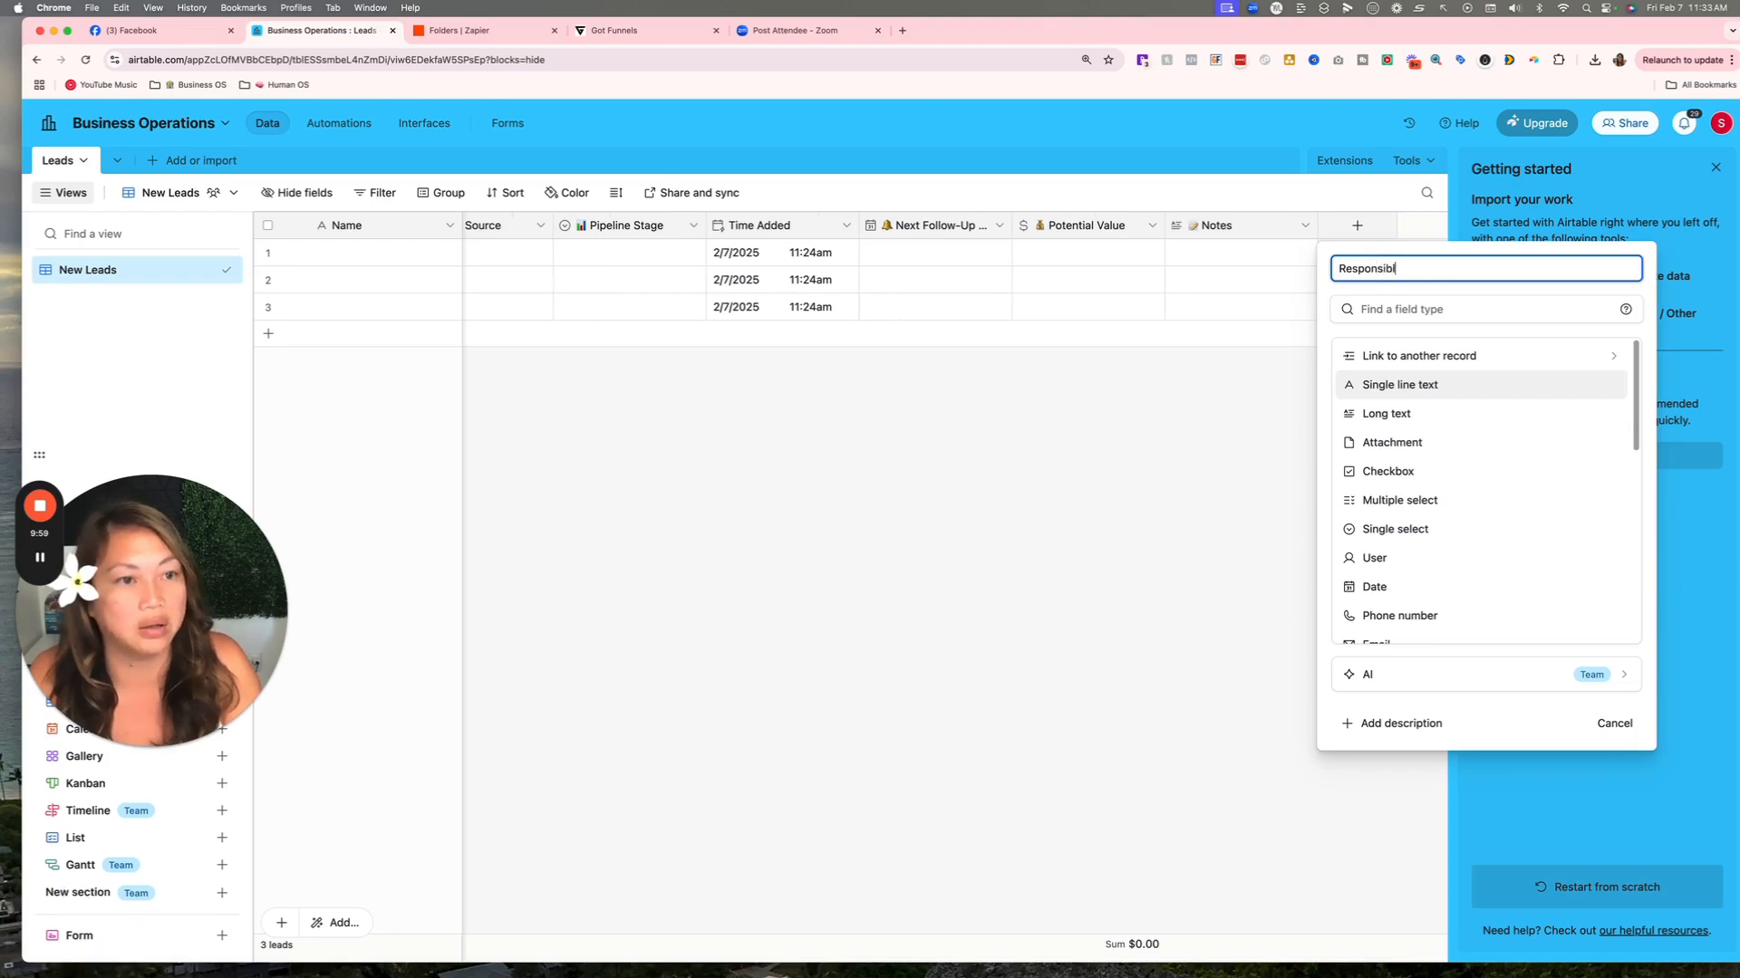
type("e")
left_click(1400, 309)
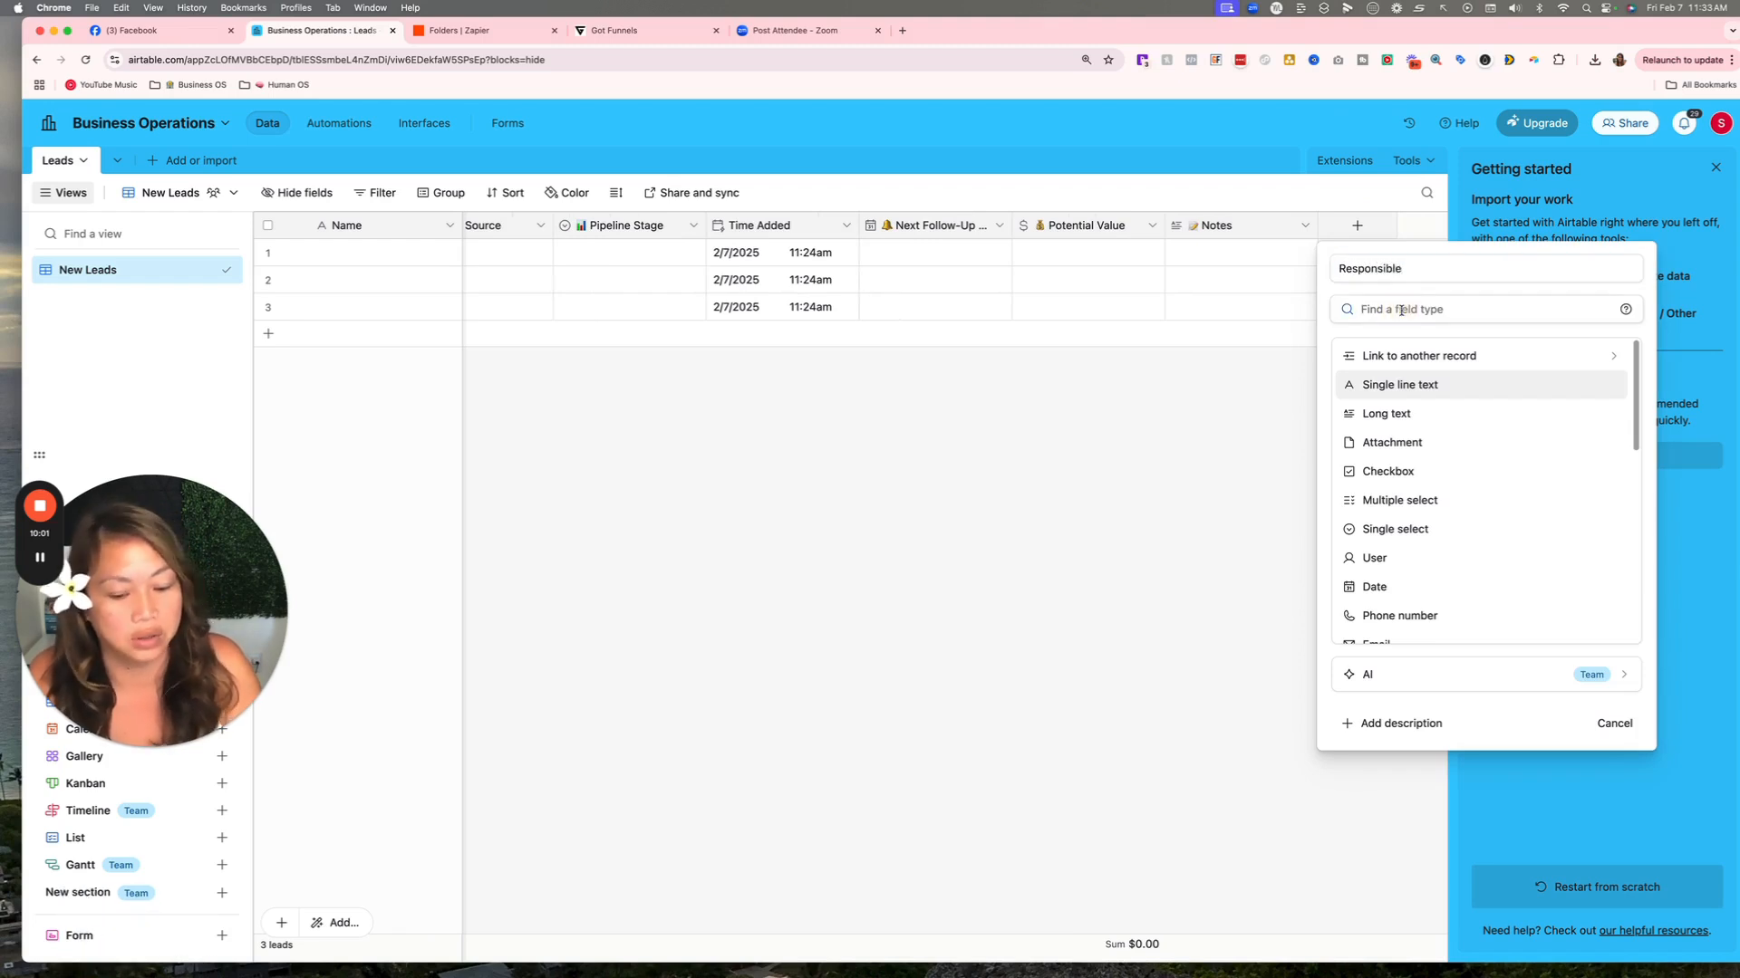
type("user")
left_click(1413, 356)
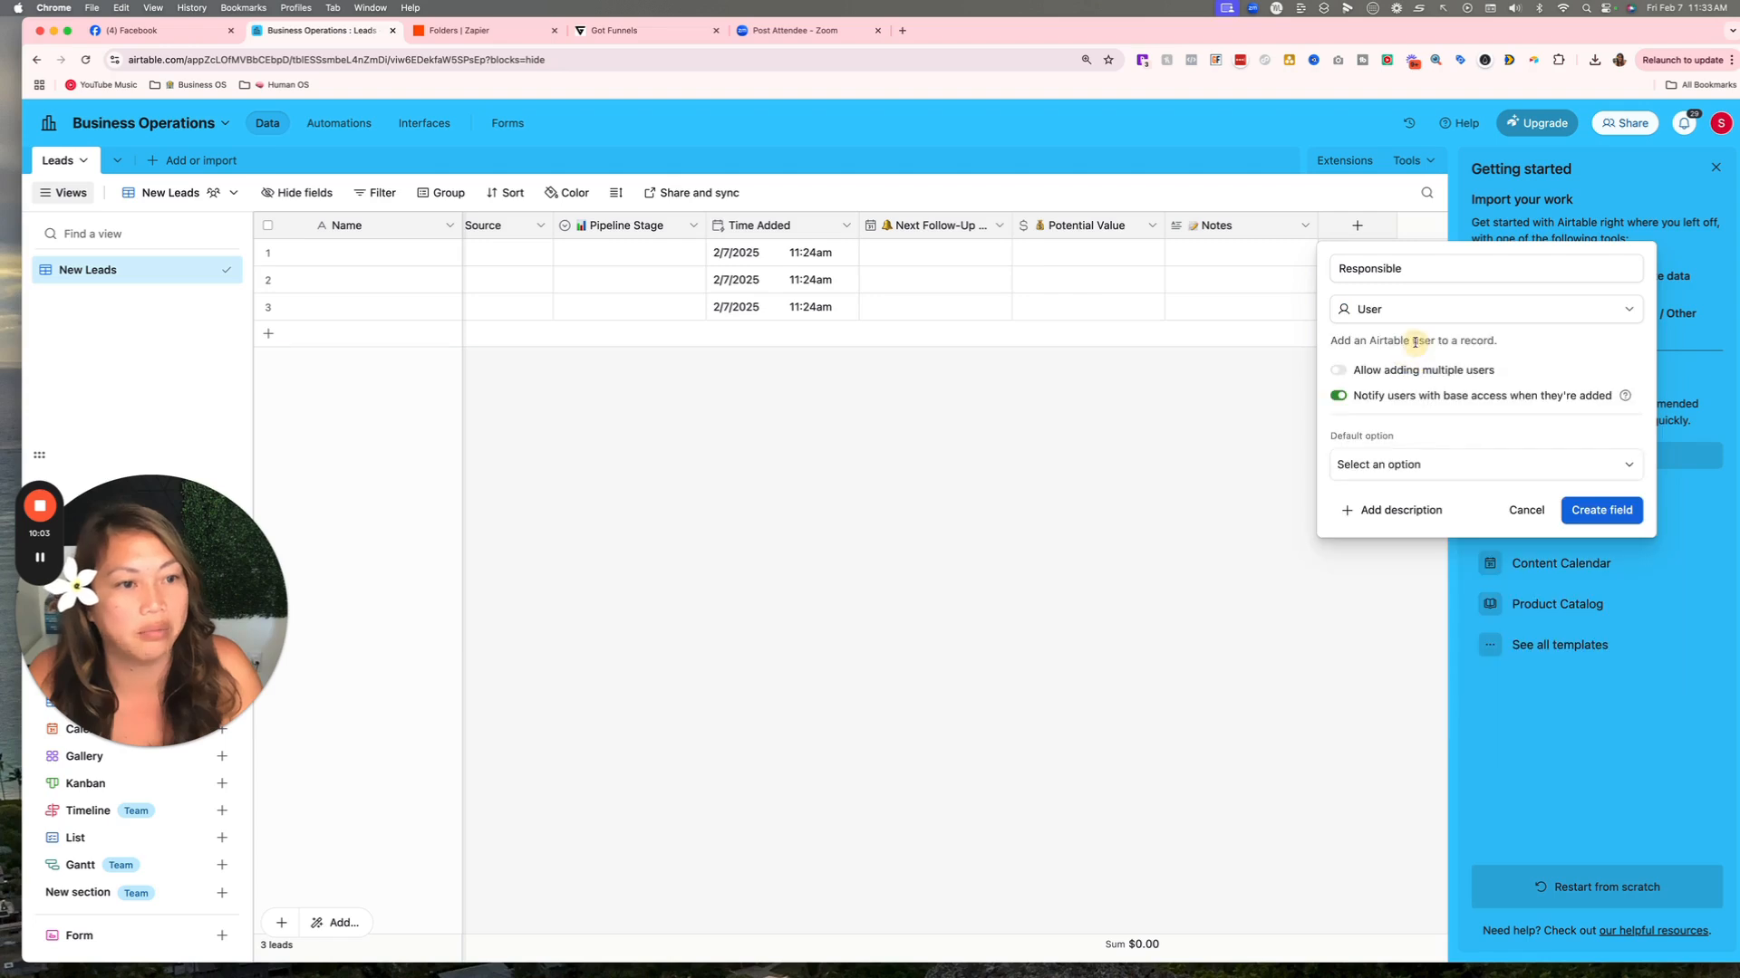
left_click(1601, 512)
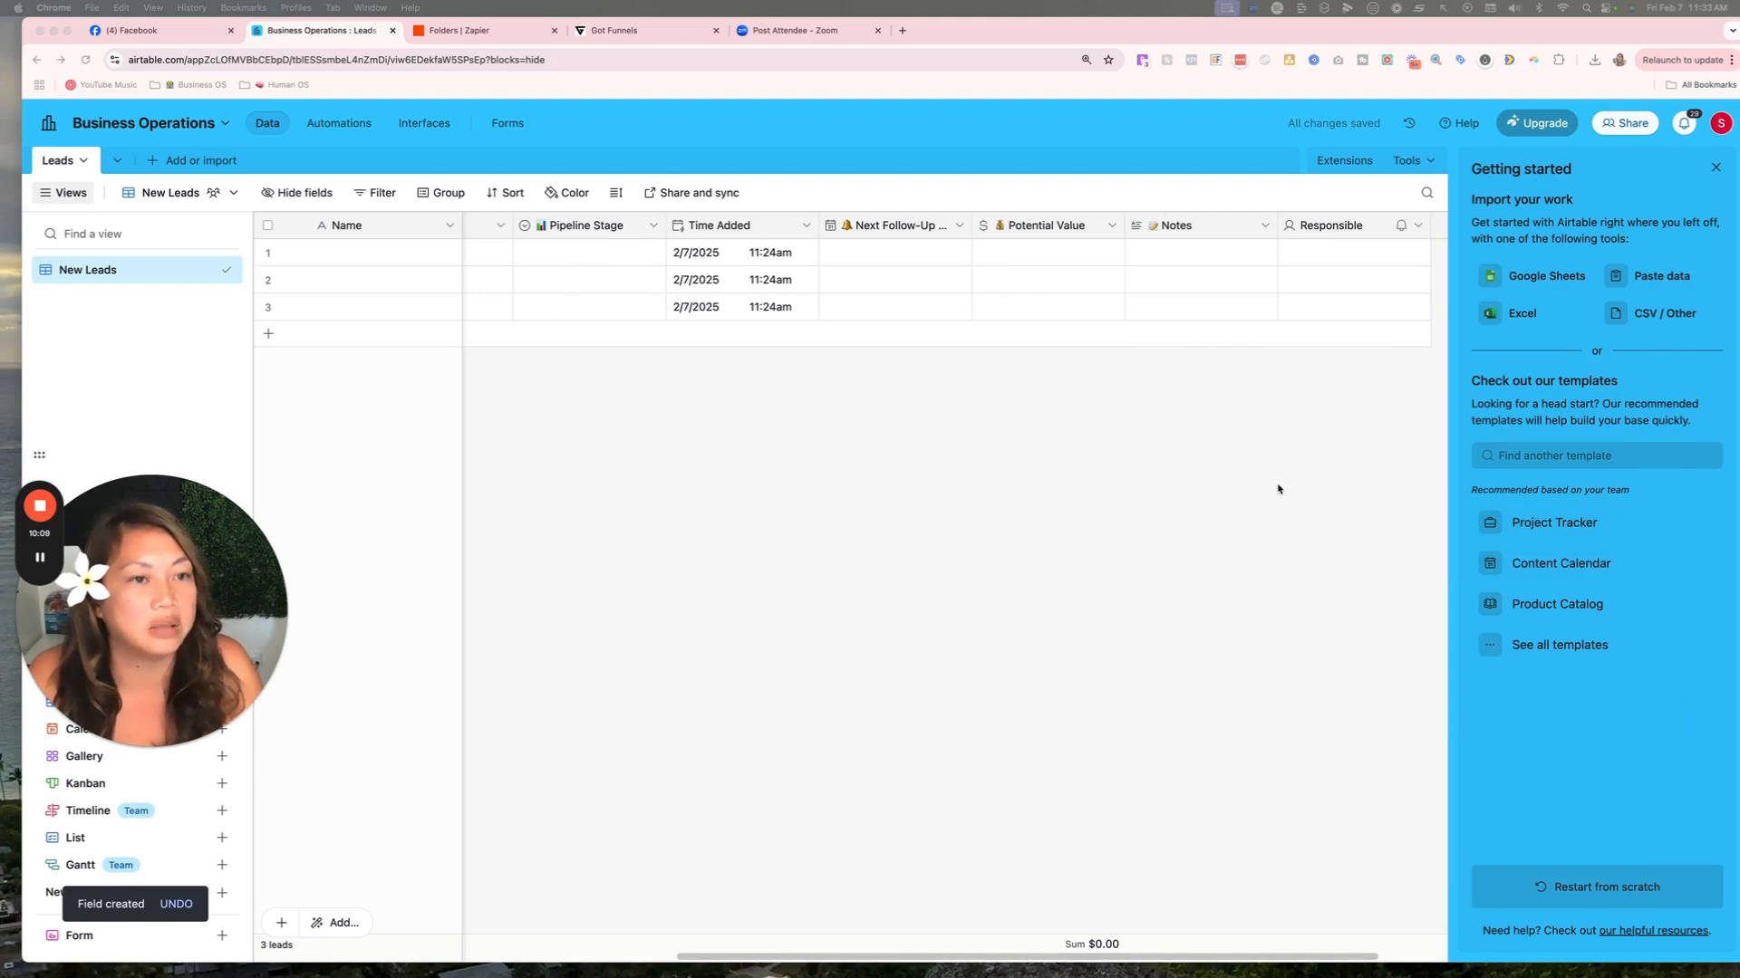
scroll(1286, 444, "right", 3)
left_click(1357, 225)
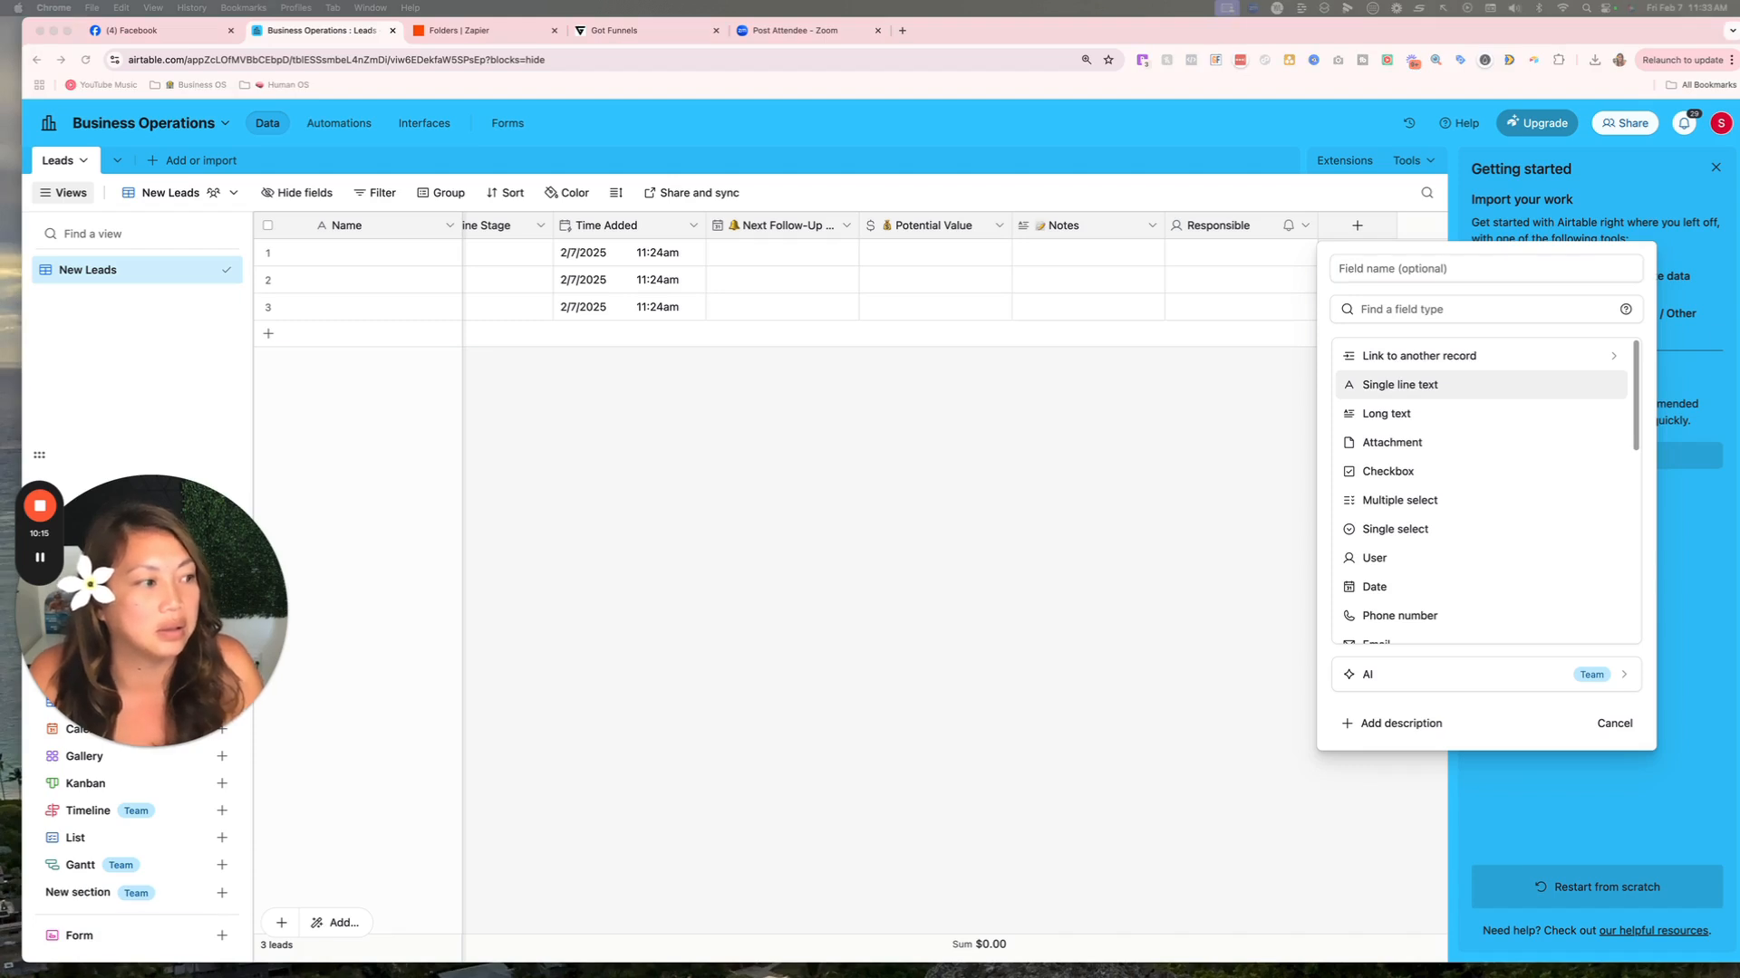
Name the new field Tags and make it a Multiple select field.
left_click(1437, 269)
right_click(1439, 269)
left_click(1466, 366)
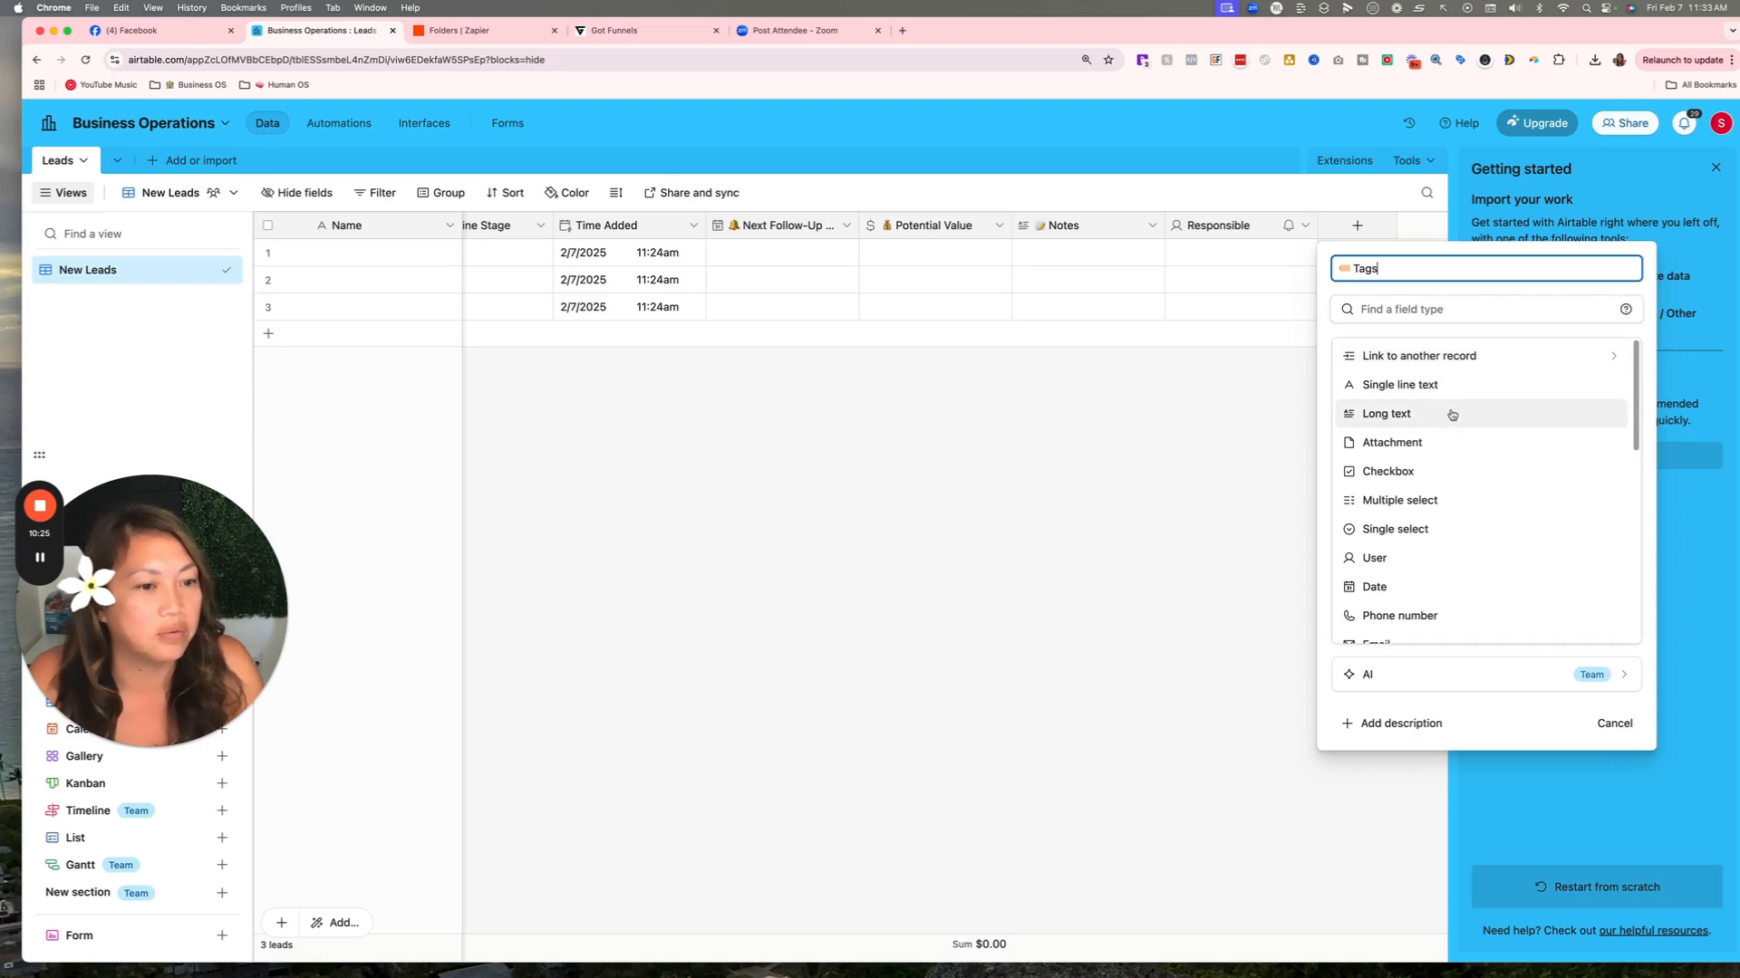
scroll(1450, 414, "down", 4)
scroll(1451, 414, "up", 4)
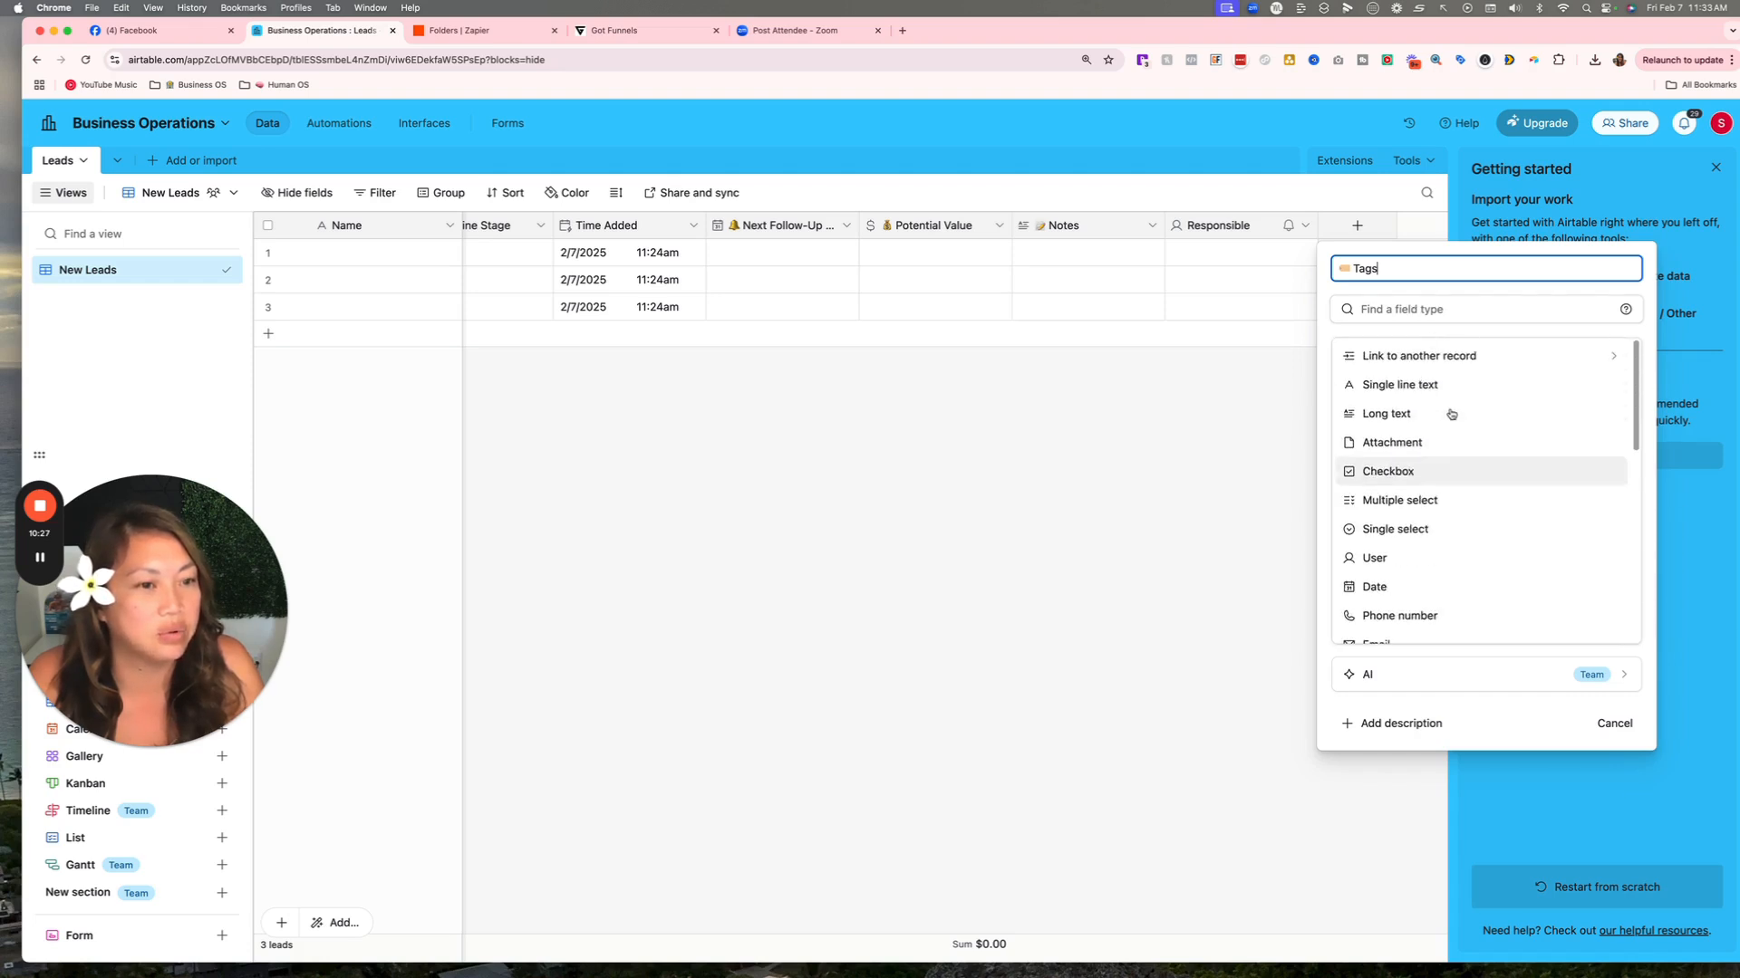
scroll(1445, 414, "down", 1)
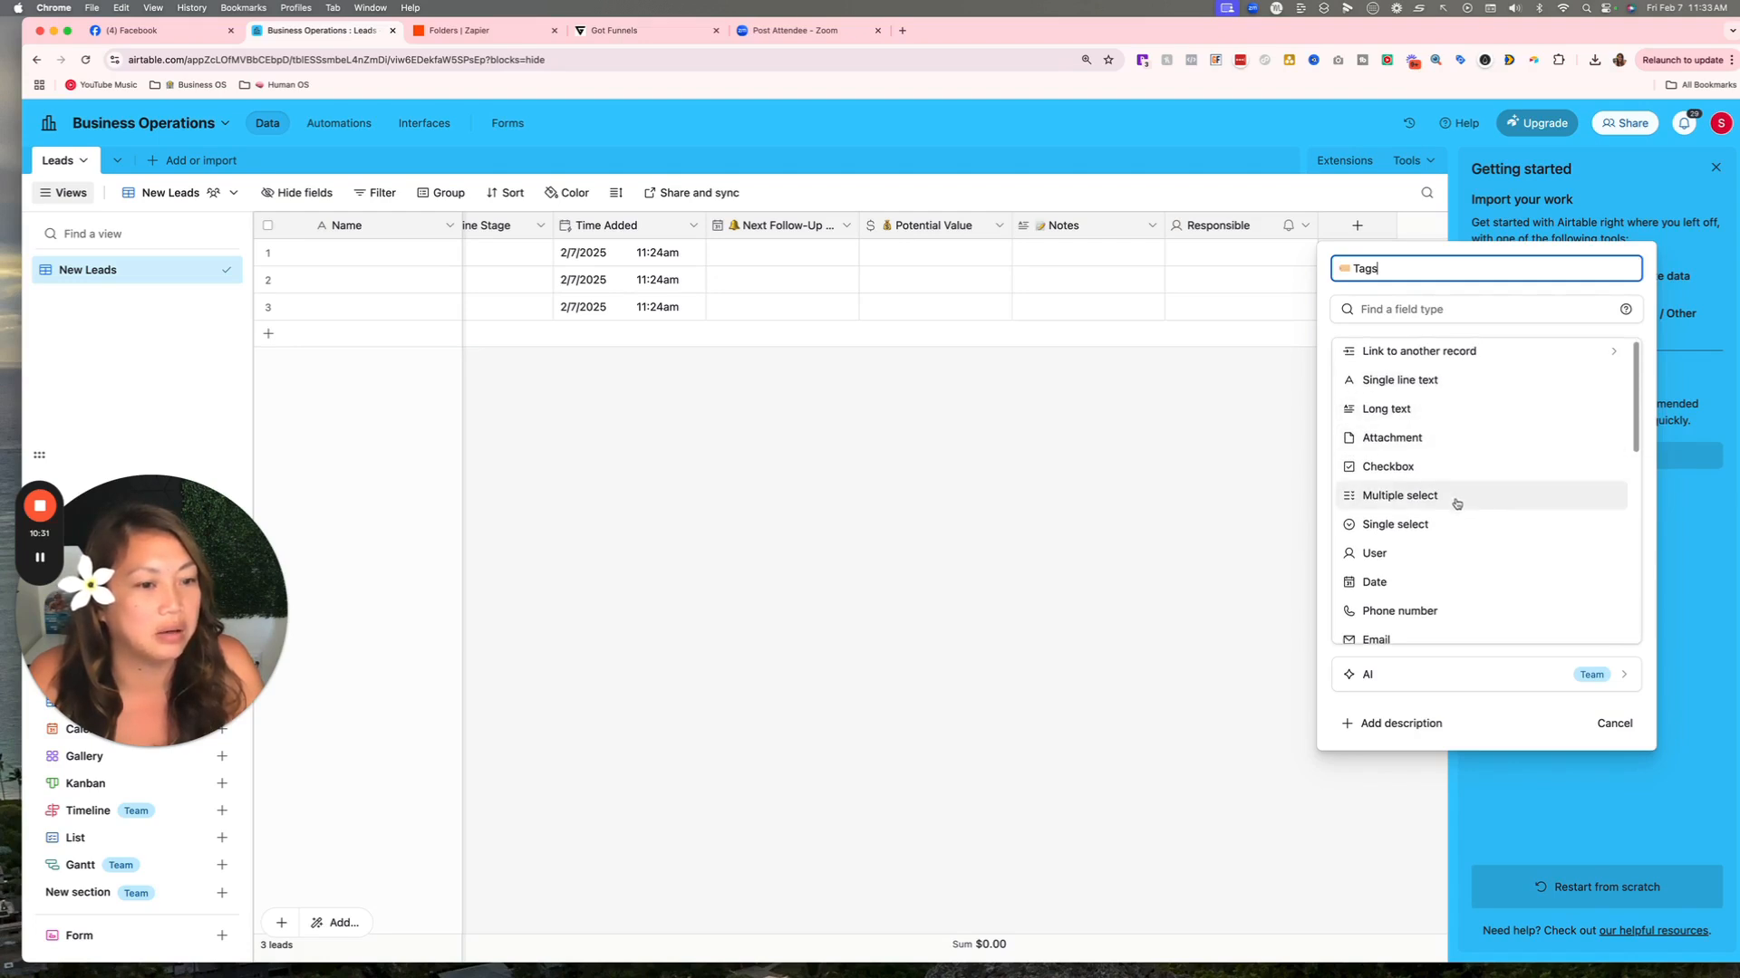
scroll(1413, 552, "down", 3)
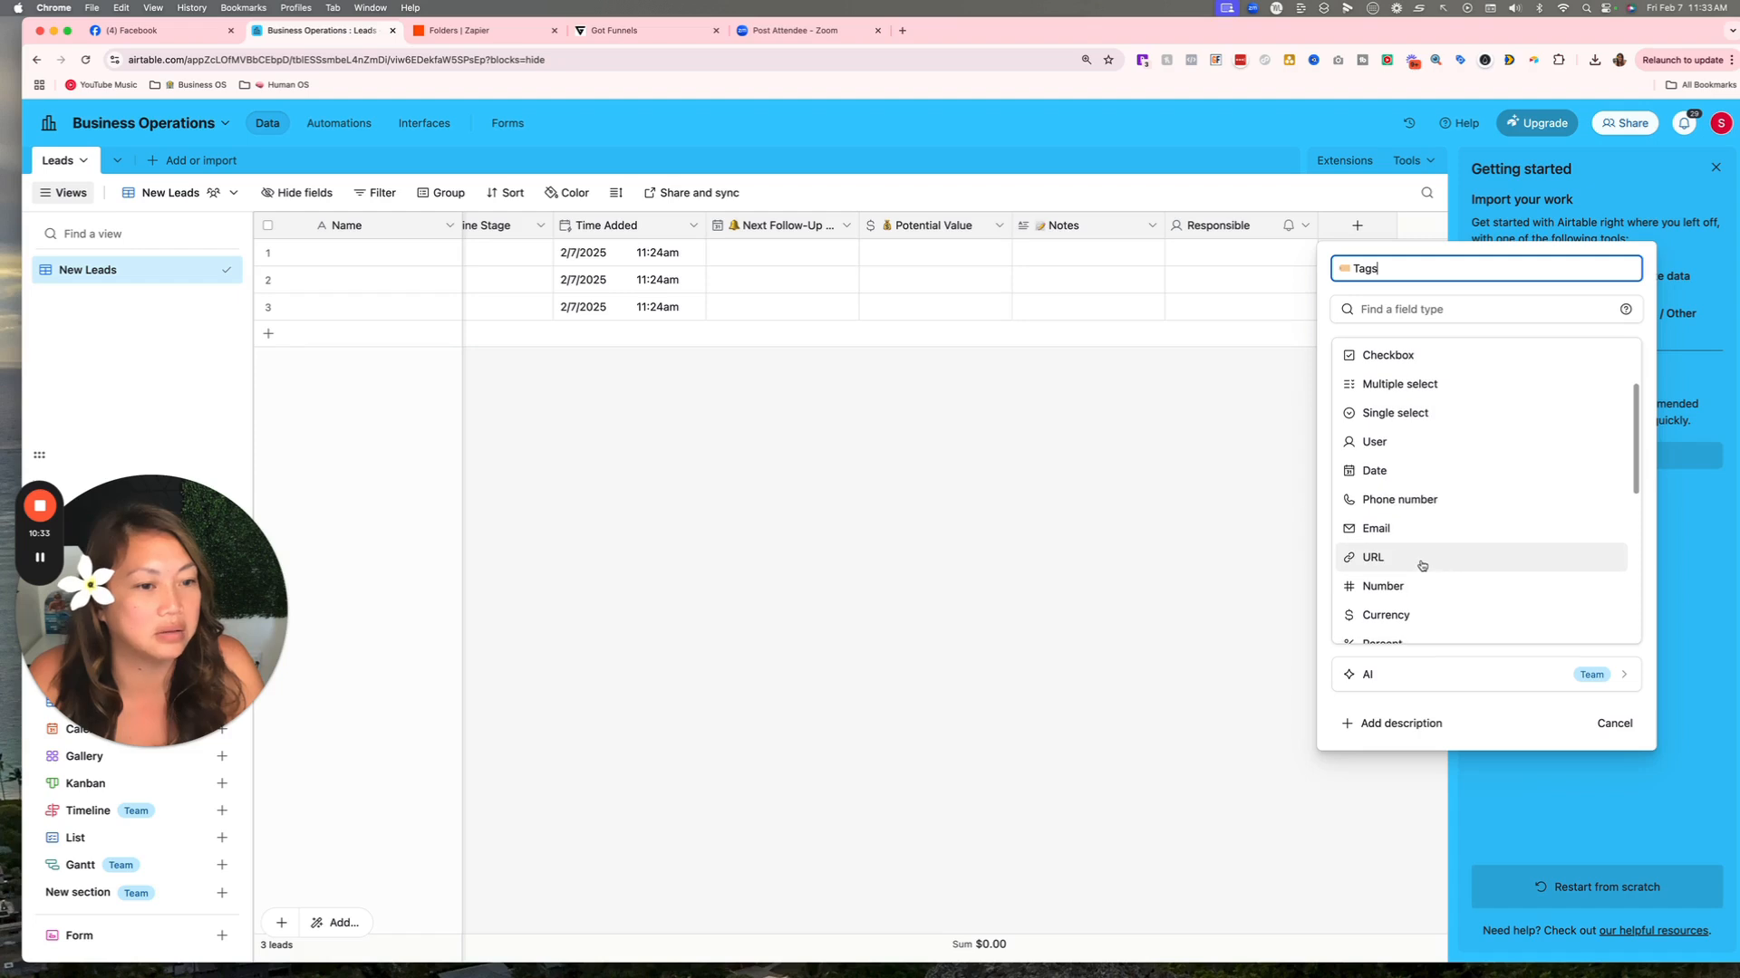
scroll(1421, 565, "up", 1)
left_click(1420, 433)
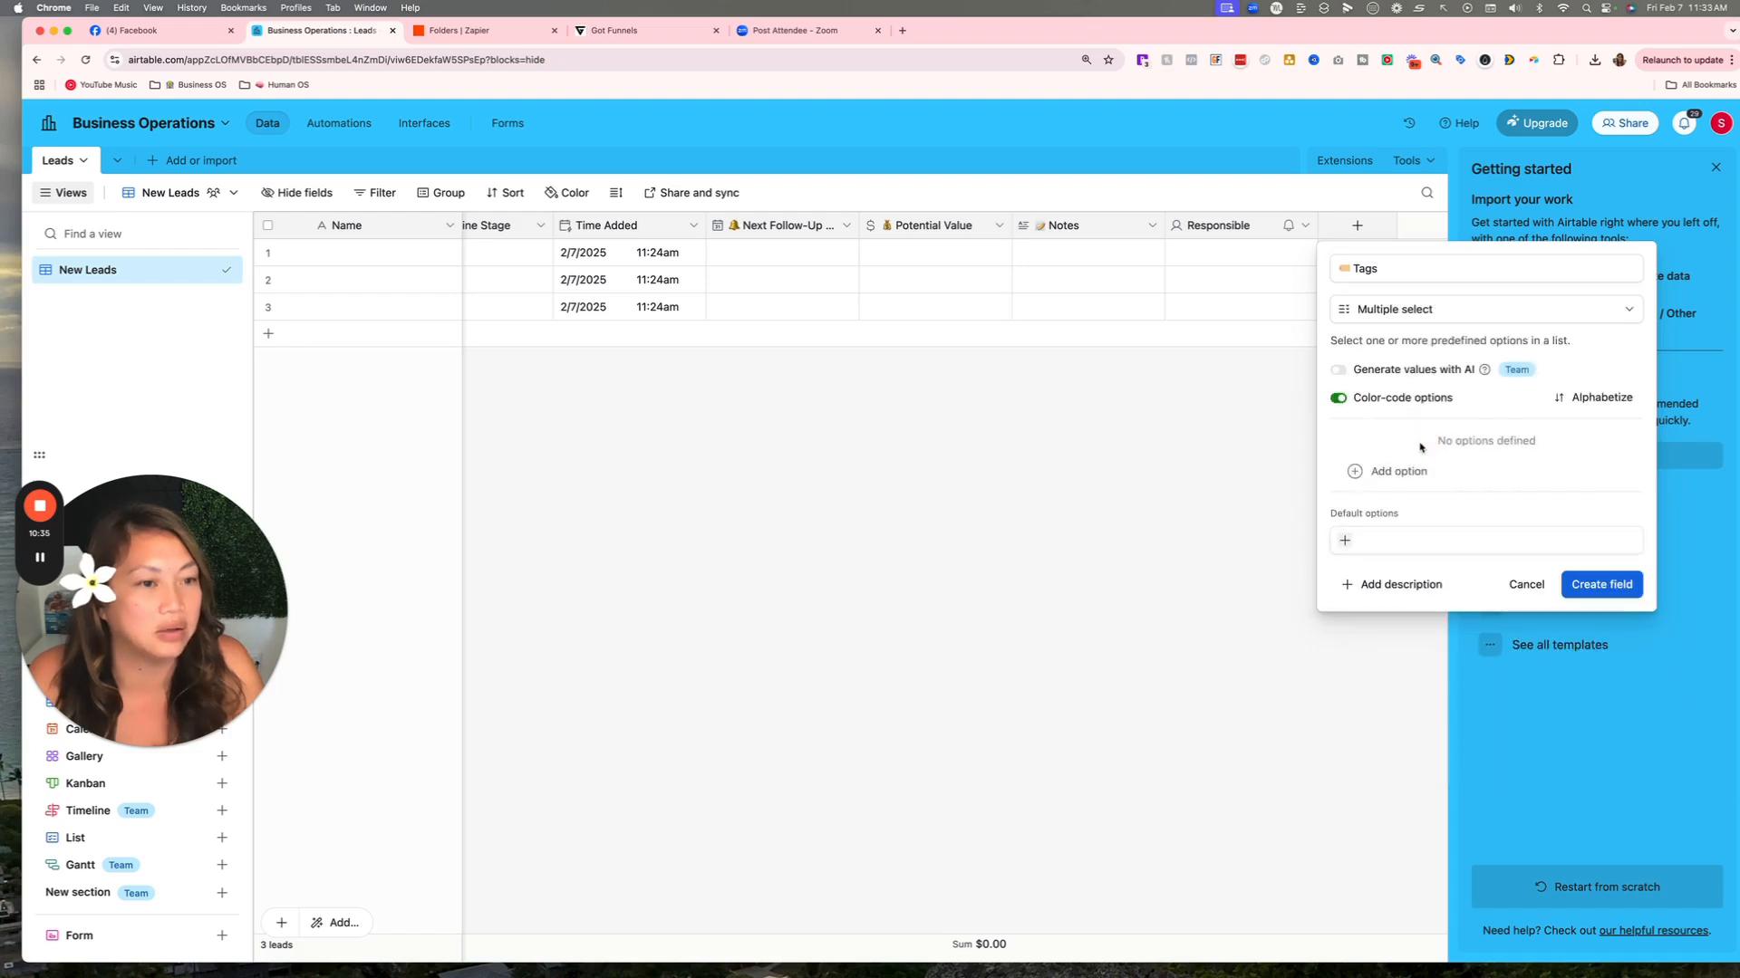
Give Tags the single option New Lead and create the field.
left_click(1387, 471)
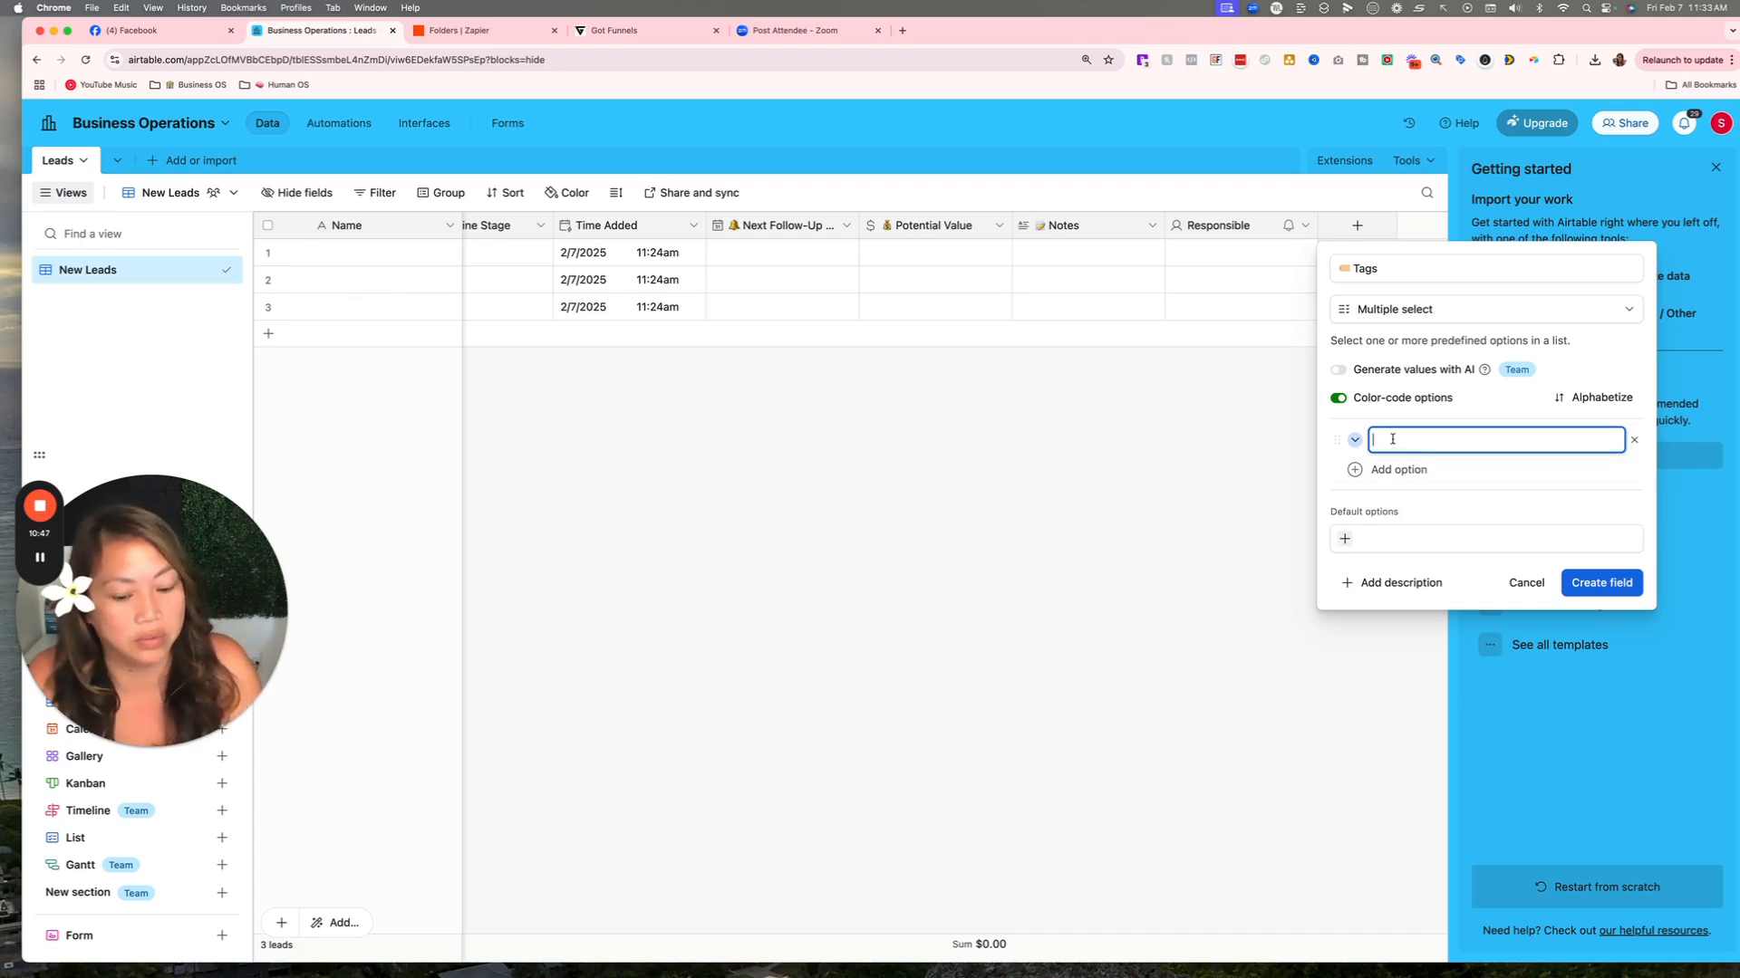
type("New Lead")
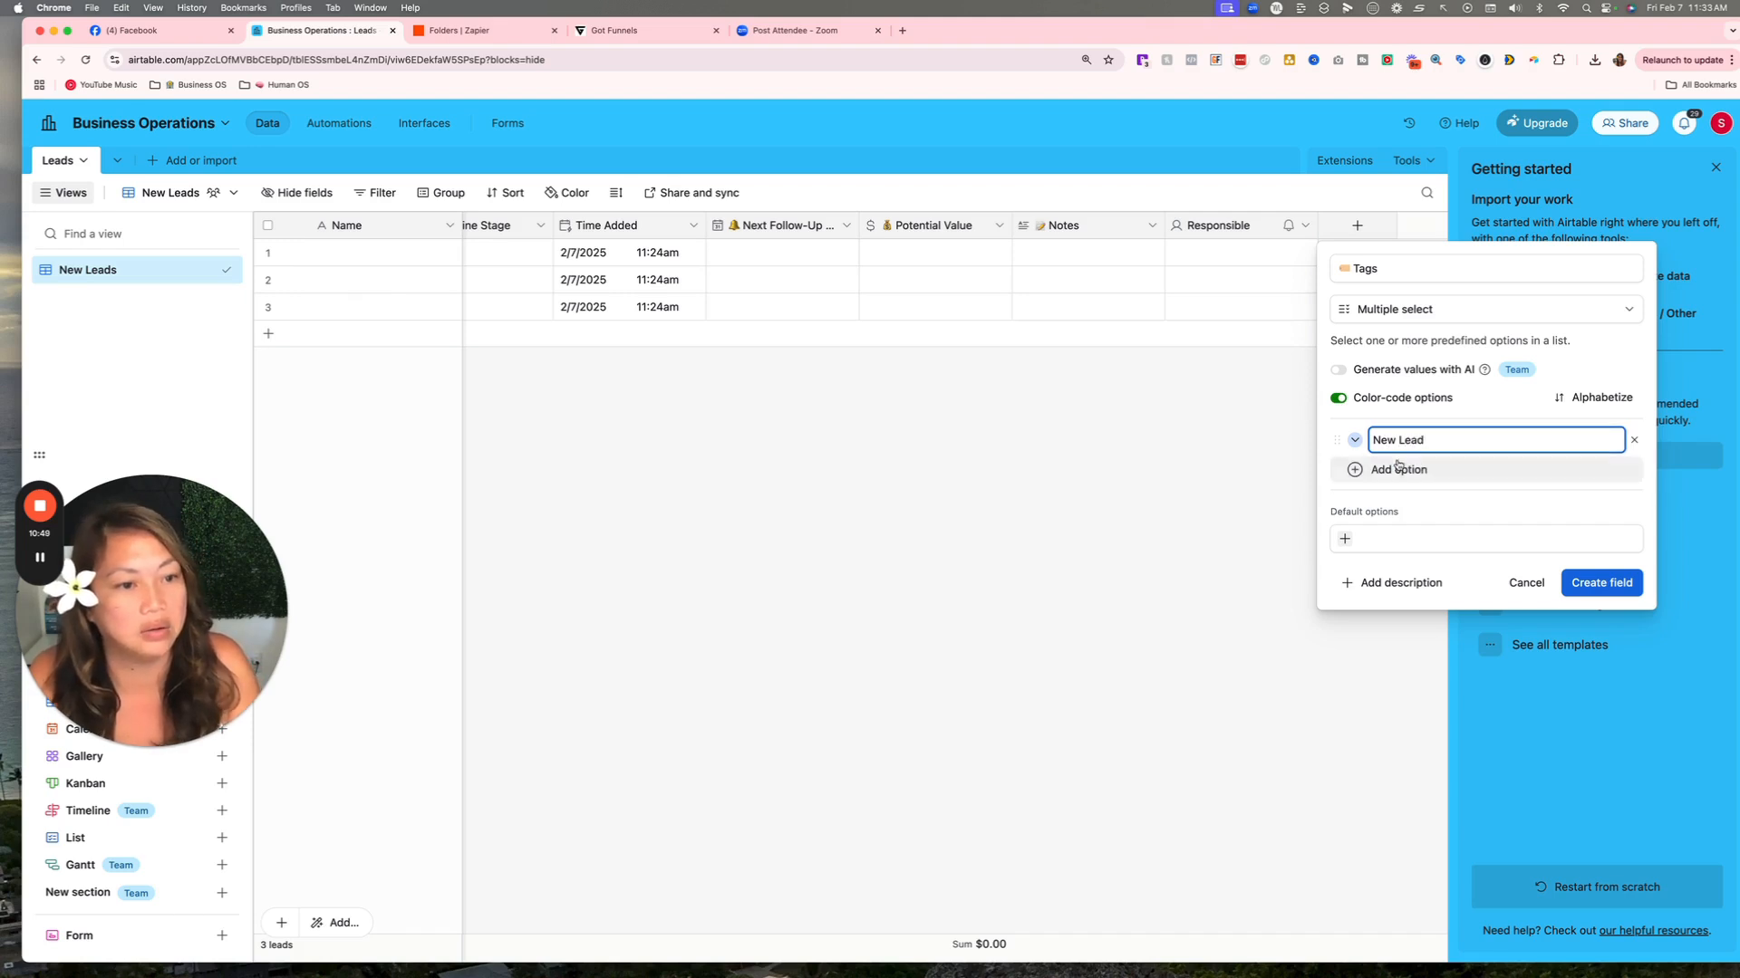
left_click(1398, 468)
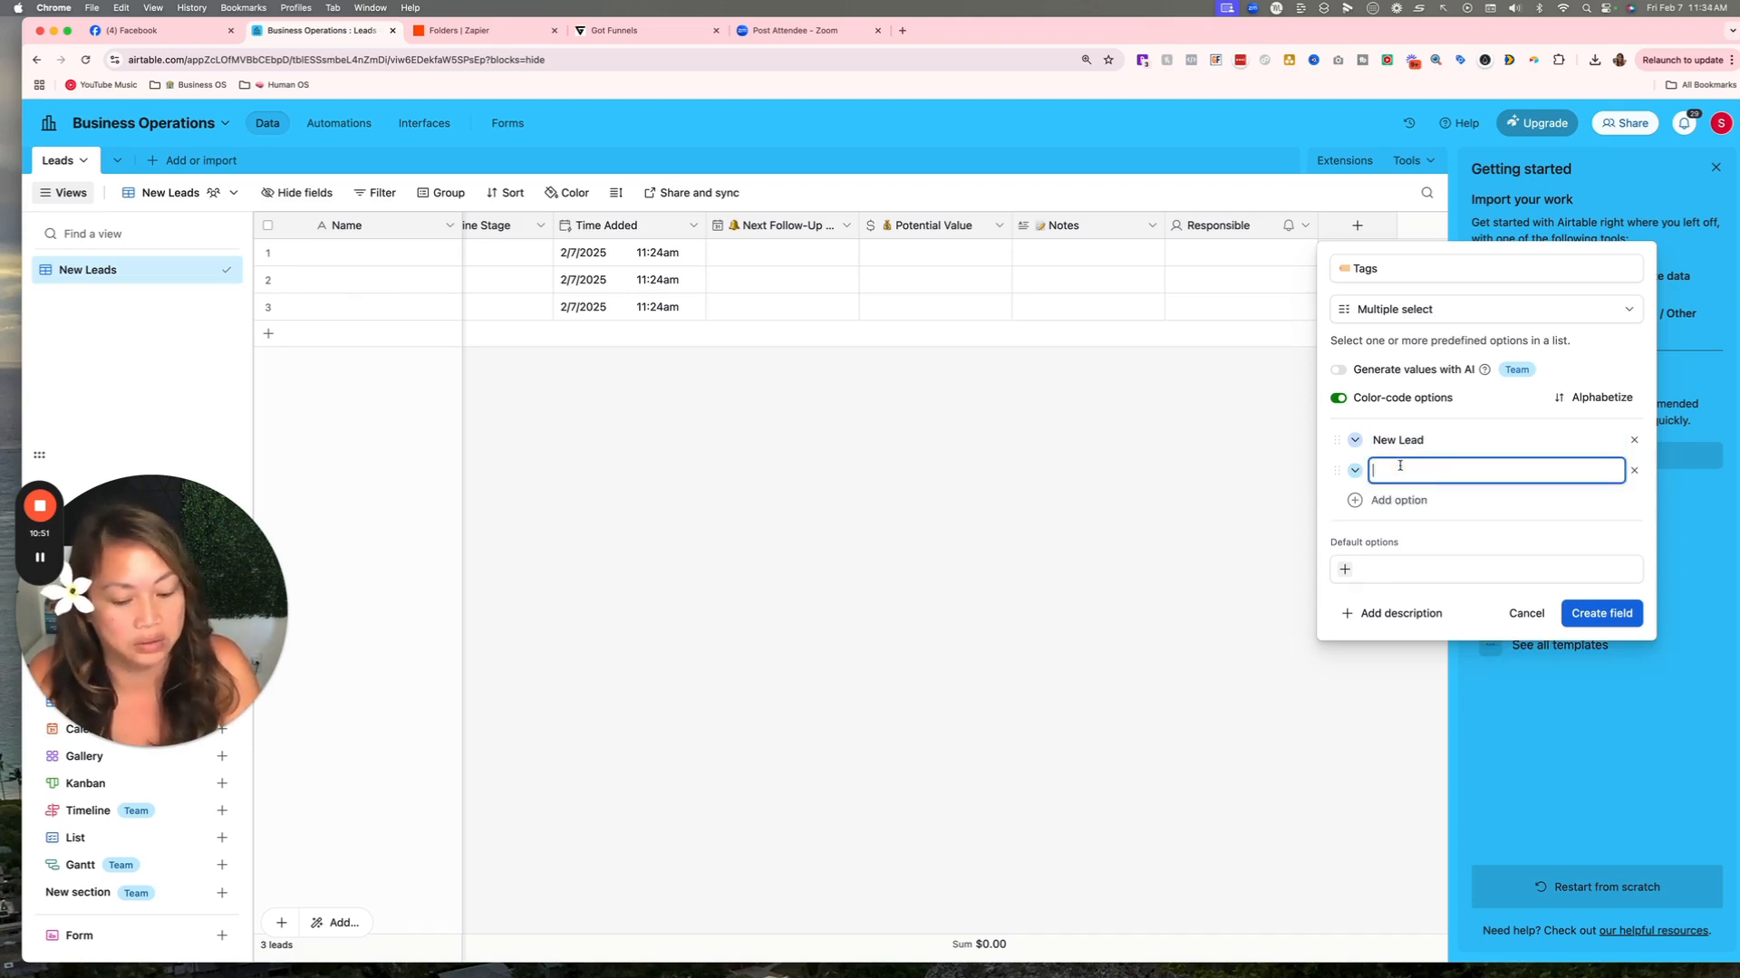
type("Pu")
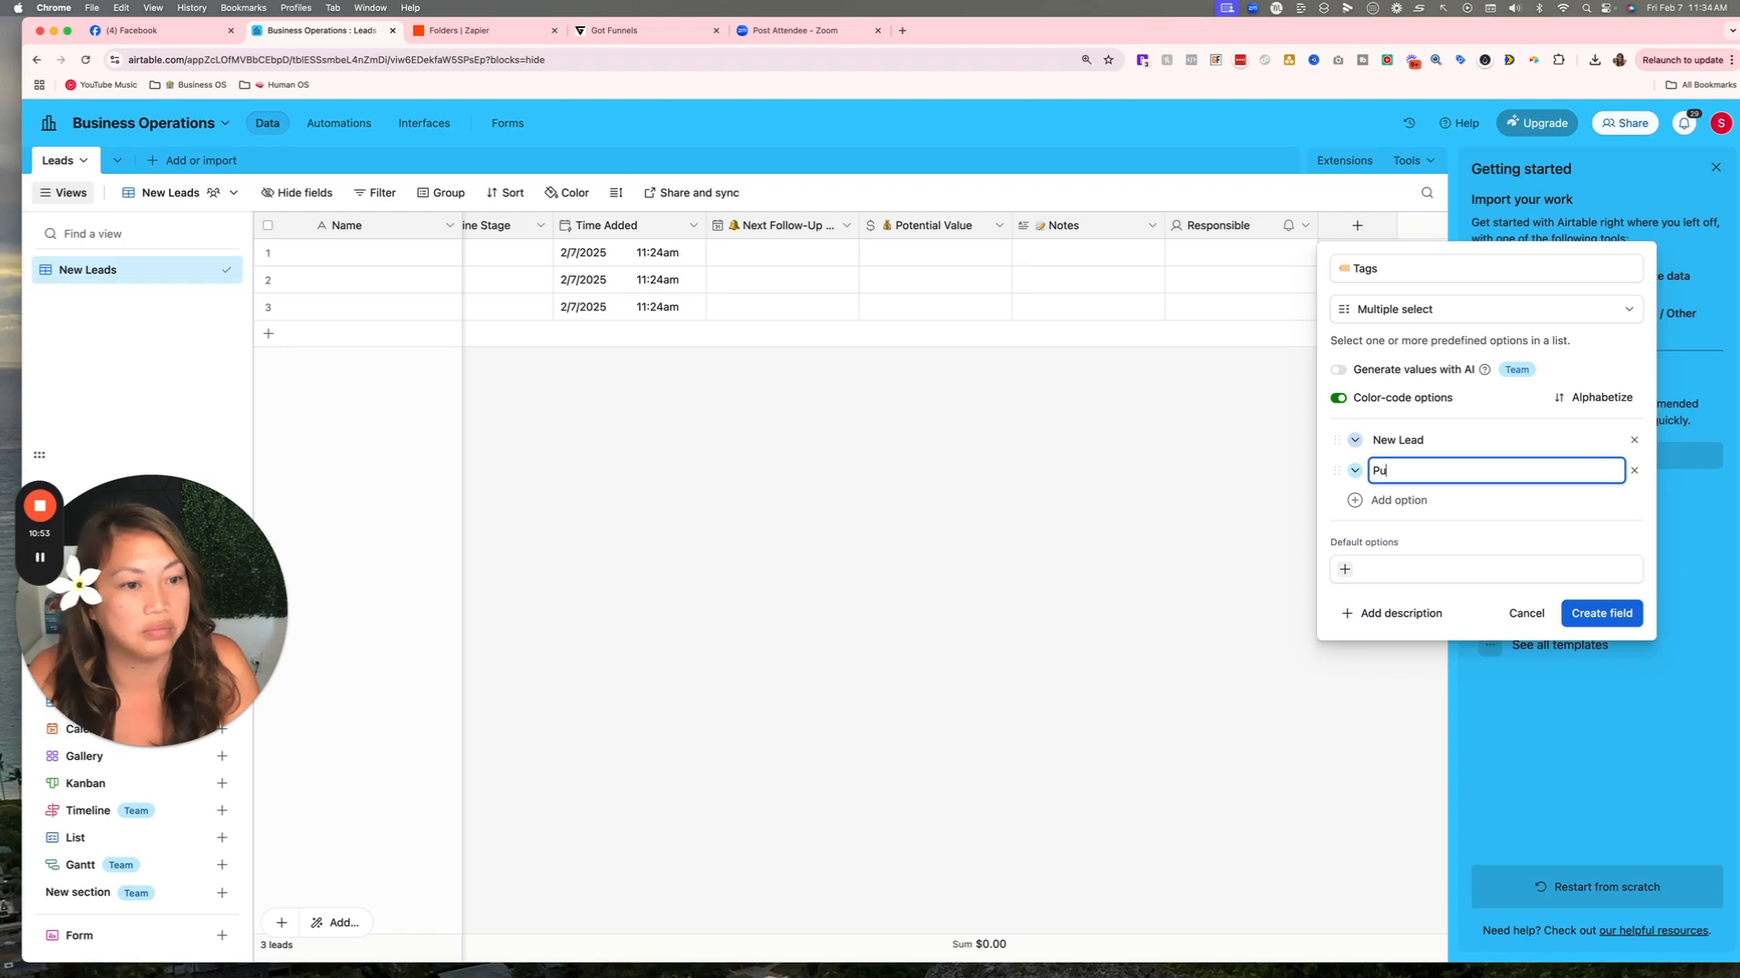
key("BackSpace")
key("BackSpace")
key("BackSpace")
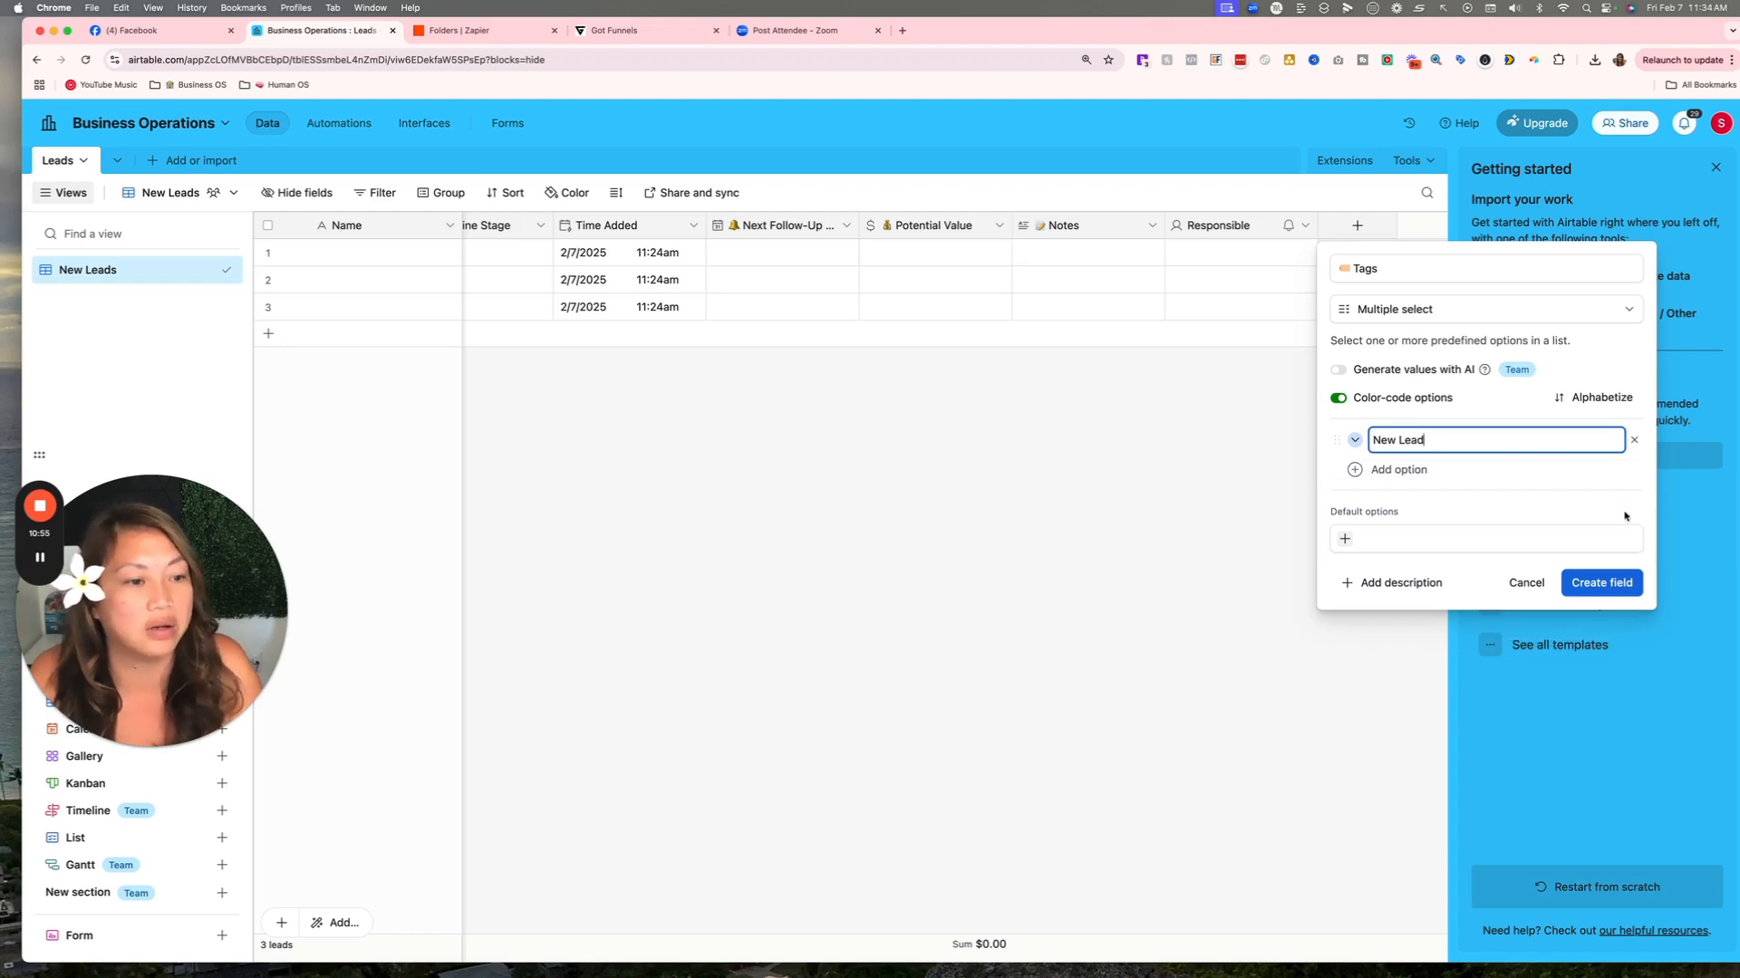
left_click(1587, 586)
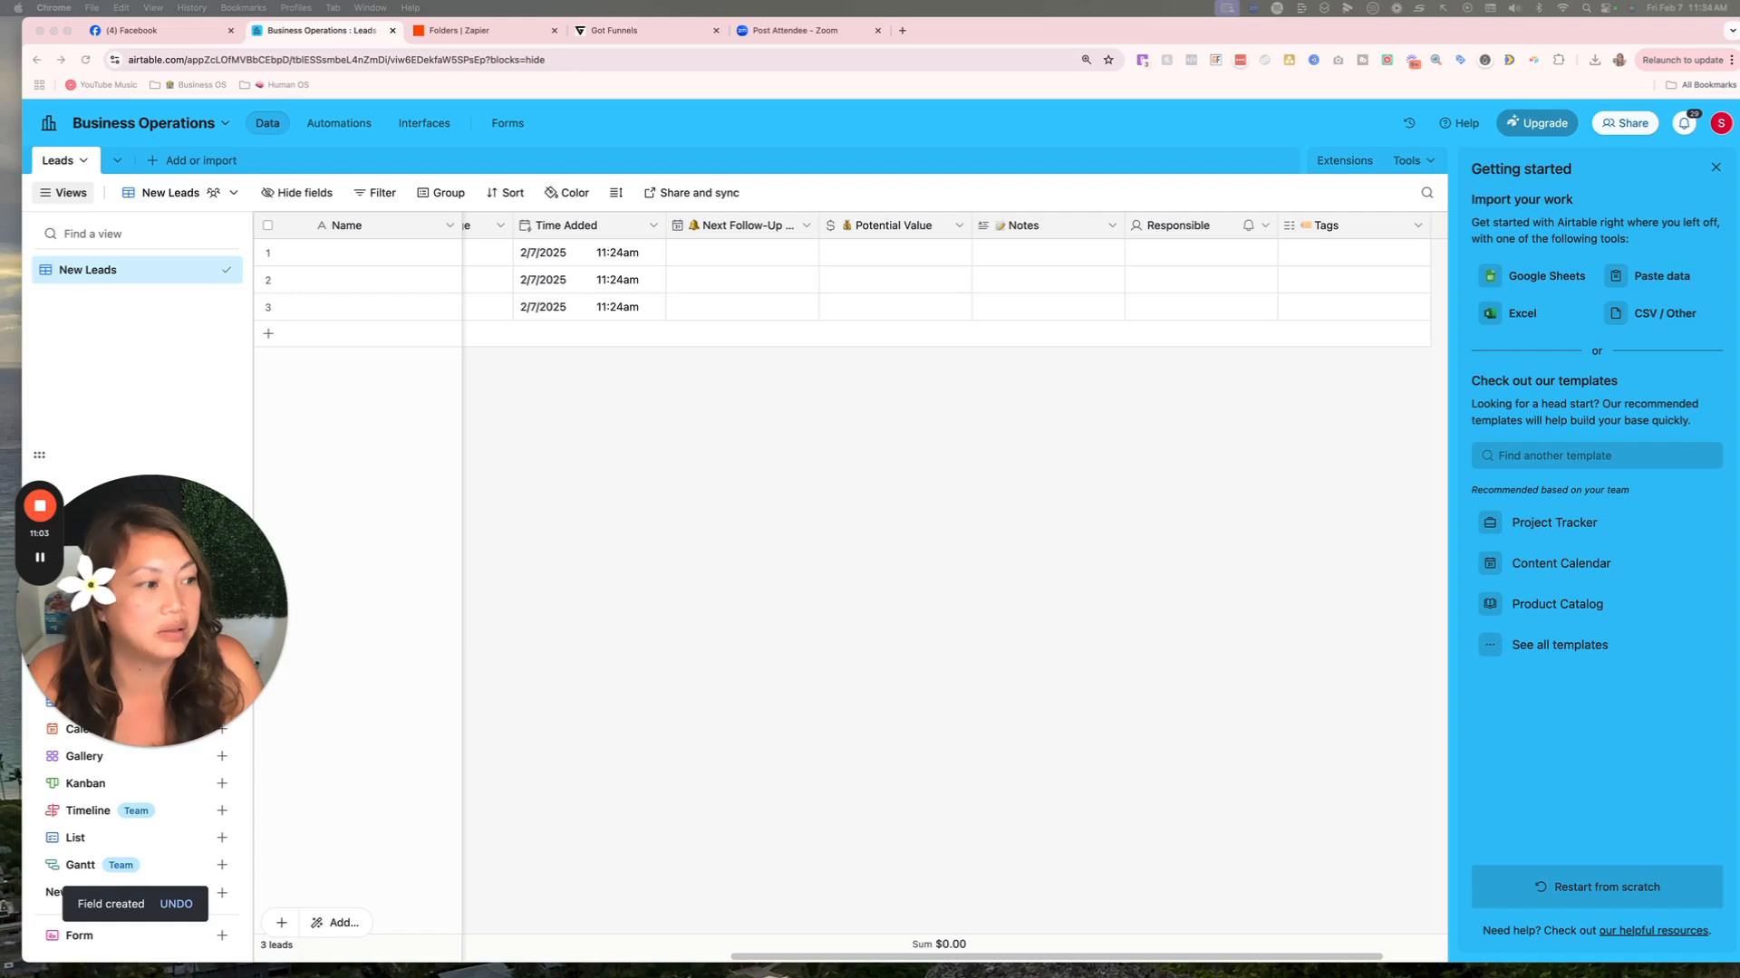
Add a Prospect Quality single-select field with Hot as its first option and a second W… option.
scroll(1300, 514, "right", 3)
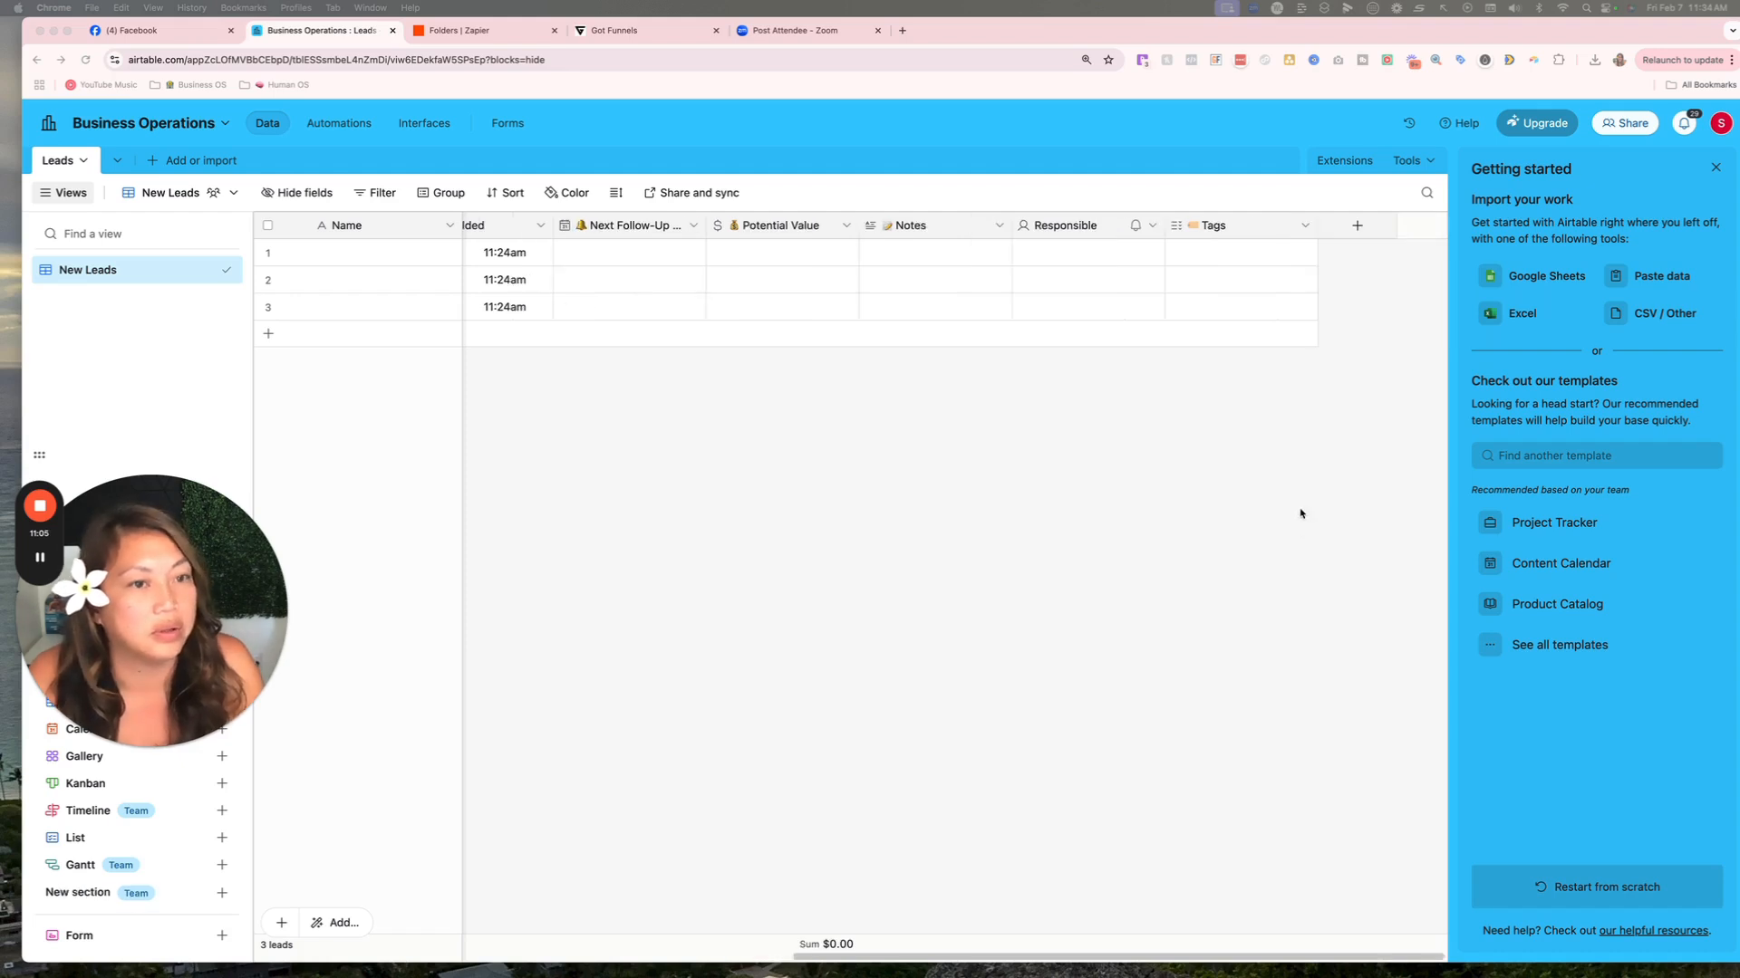
left_click(1356, 226)
left_click(1361, 268)
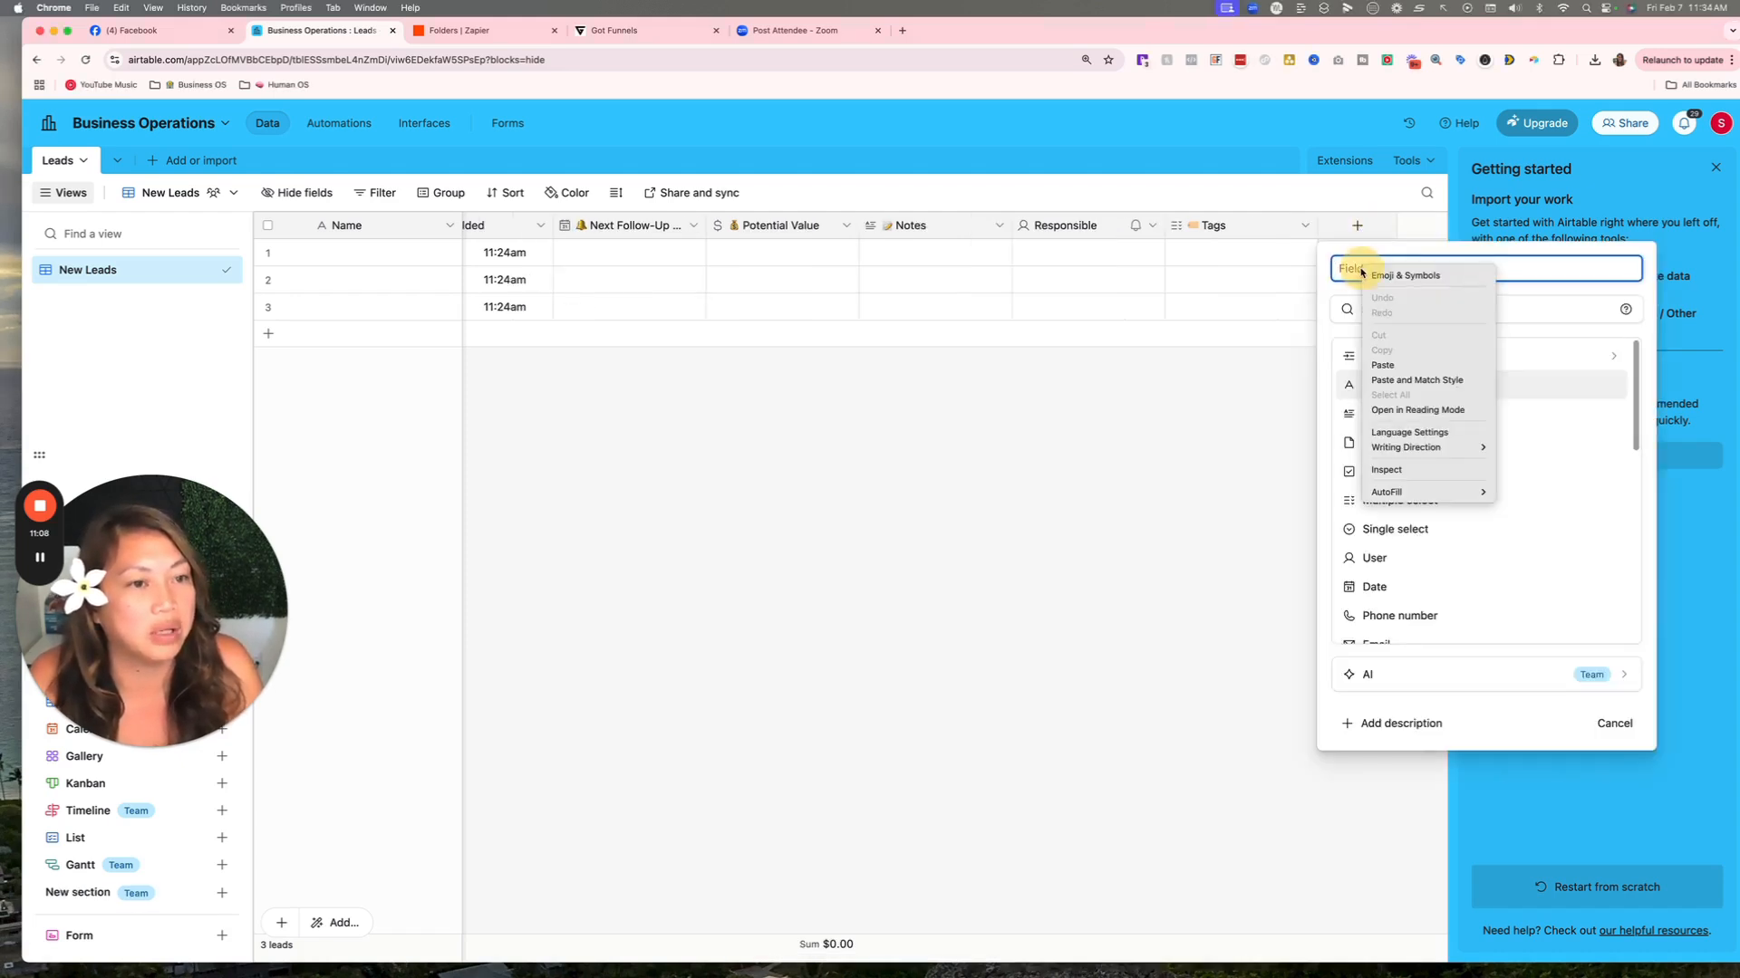
left_click(1396, 367)
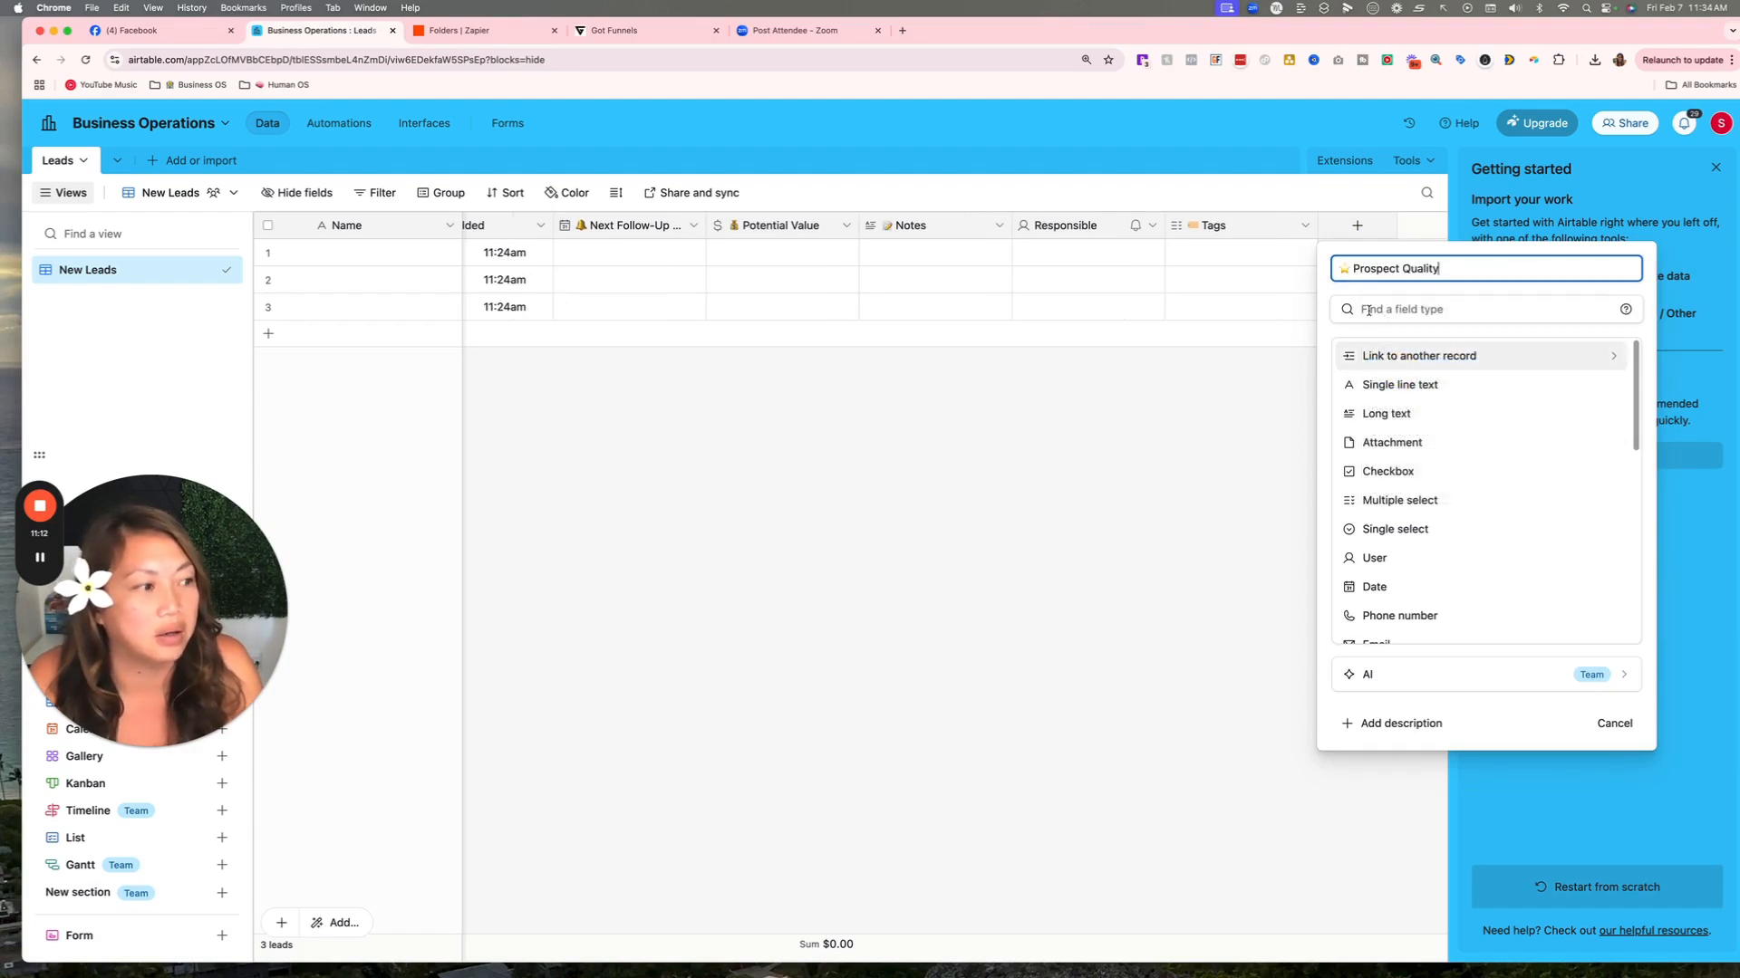
left_click(1436, 532)
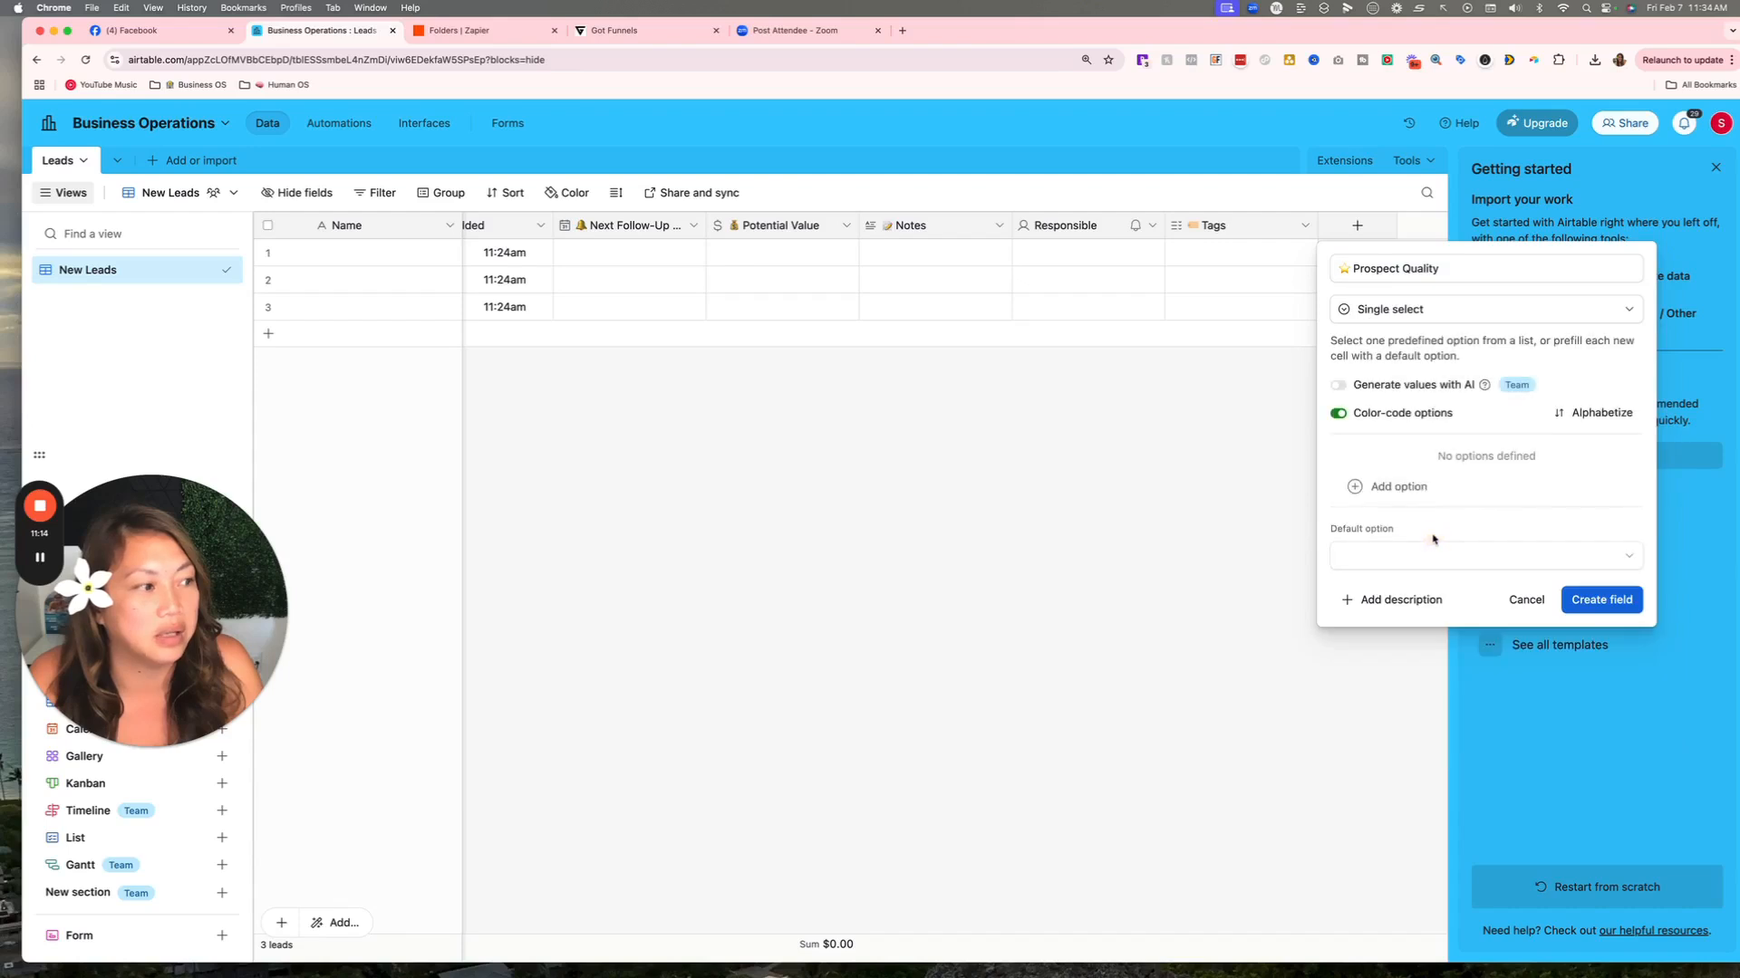
left_click(1396, 485)
type("Hot")
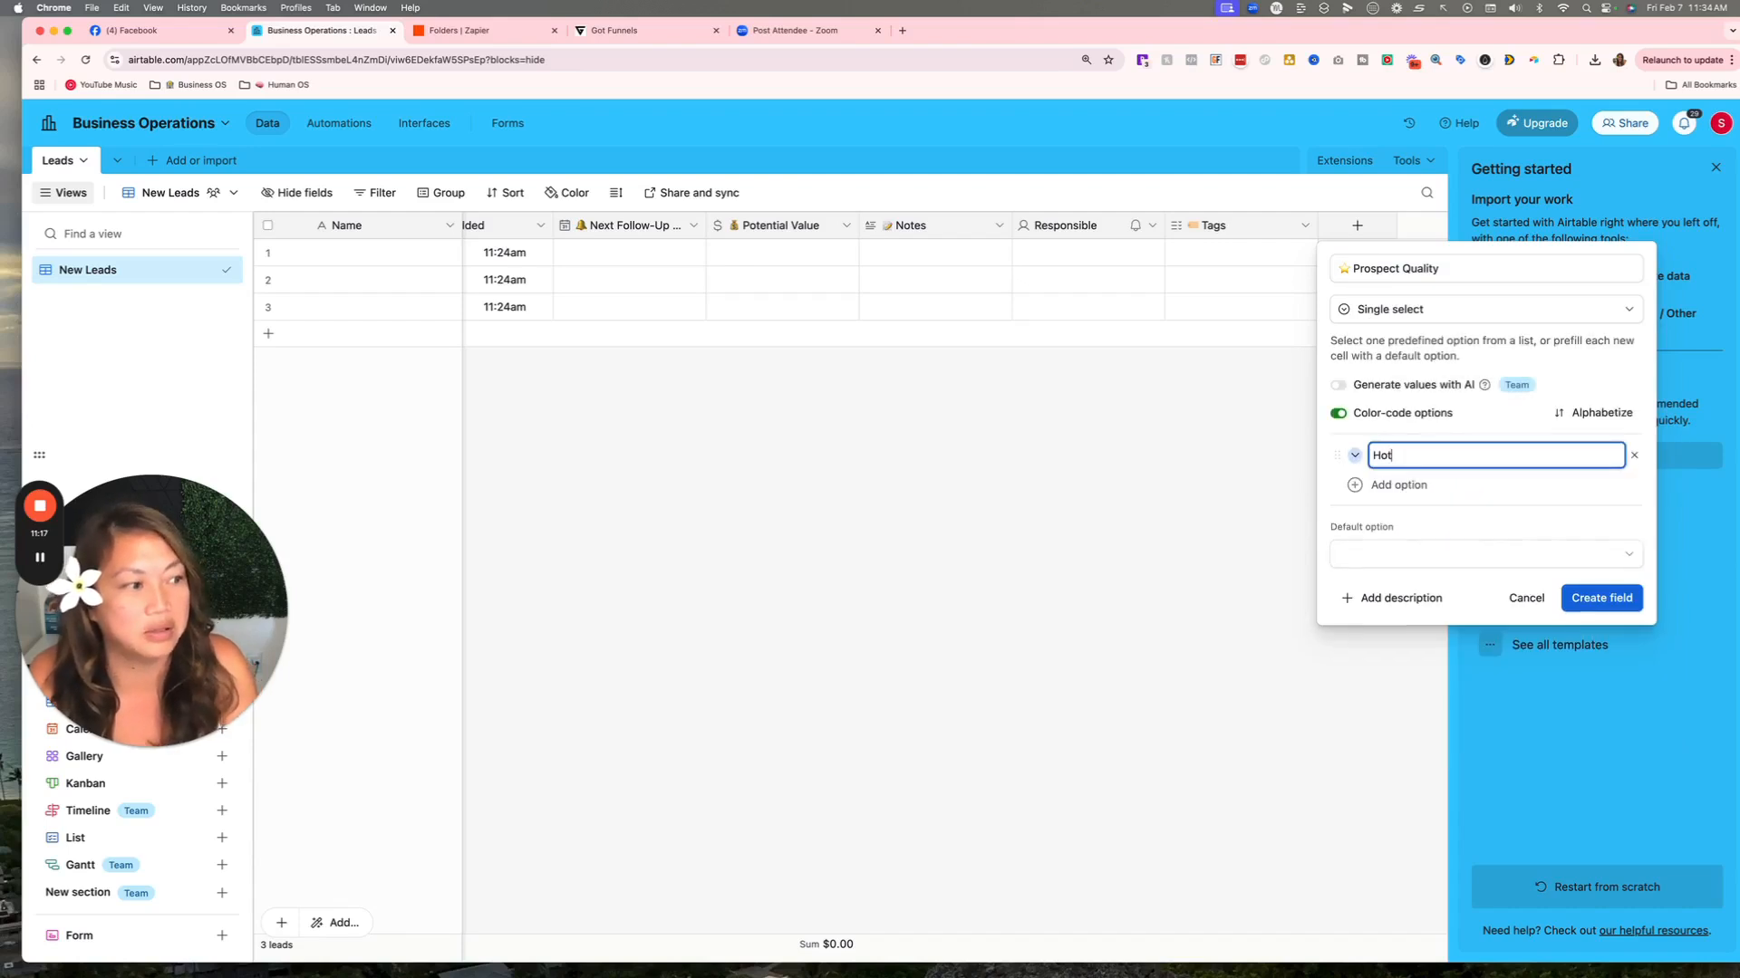
left_click(1409, 489)
type("W")
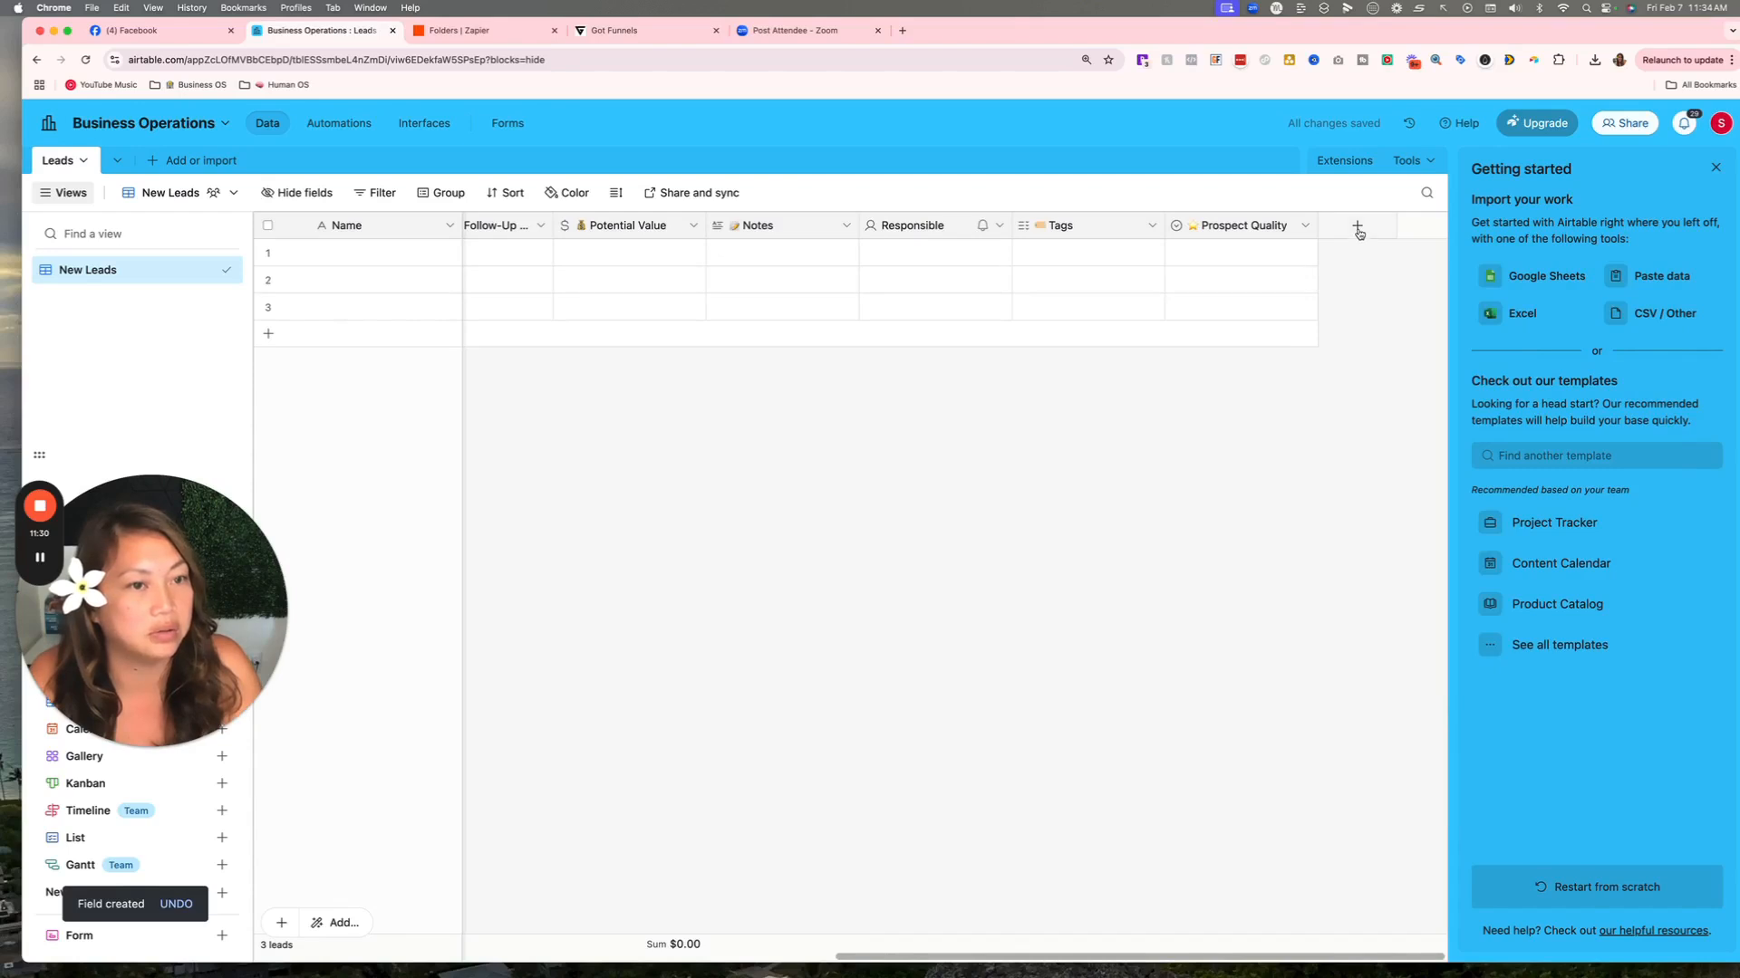
left_click(1358, 228)
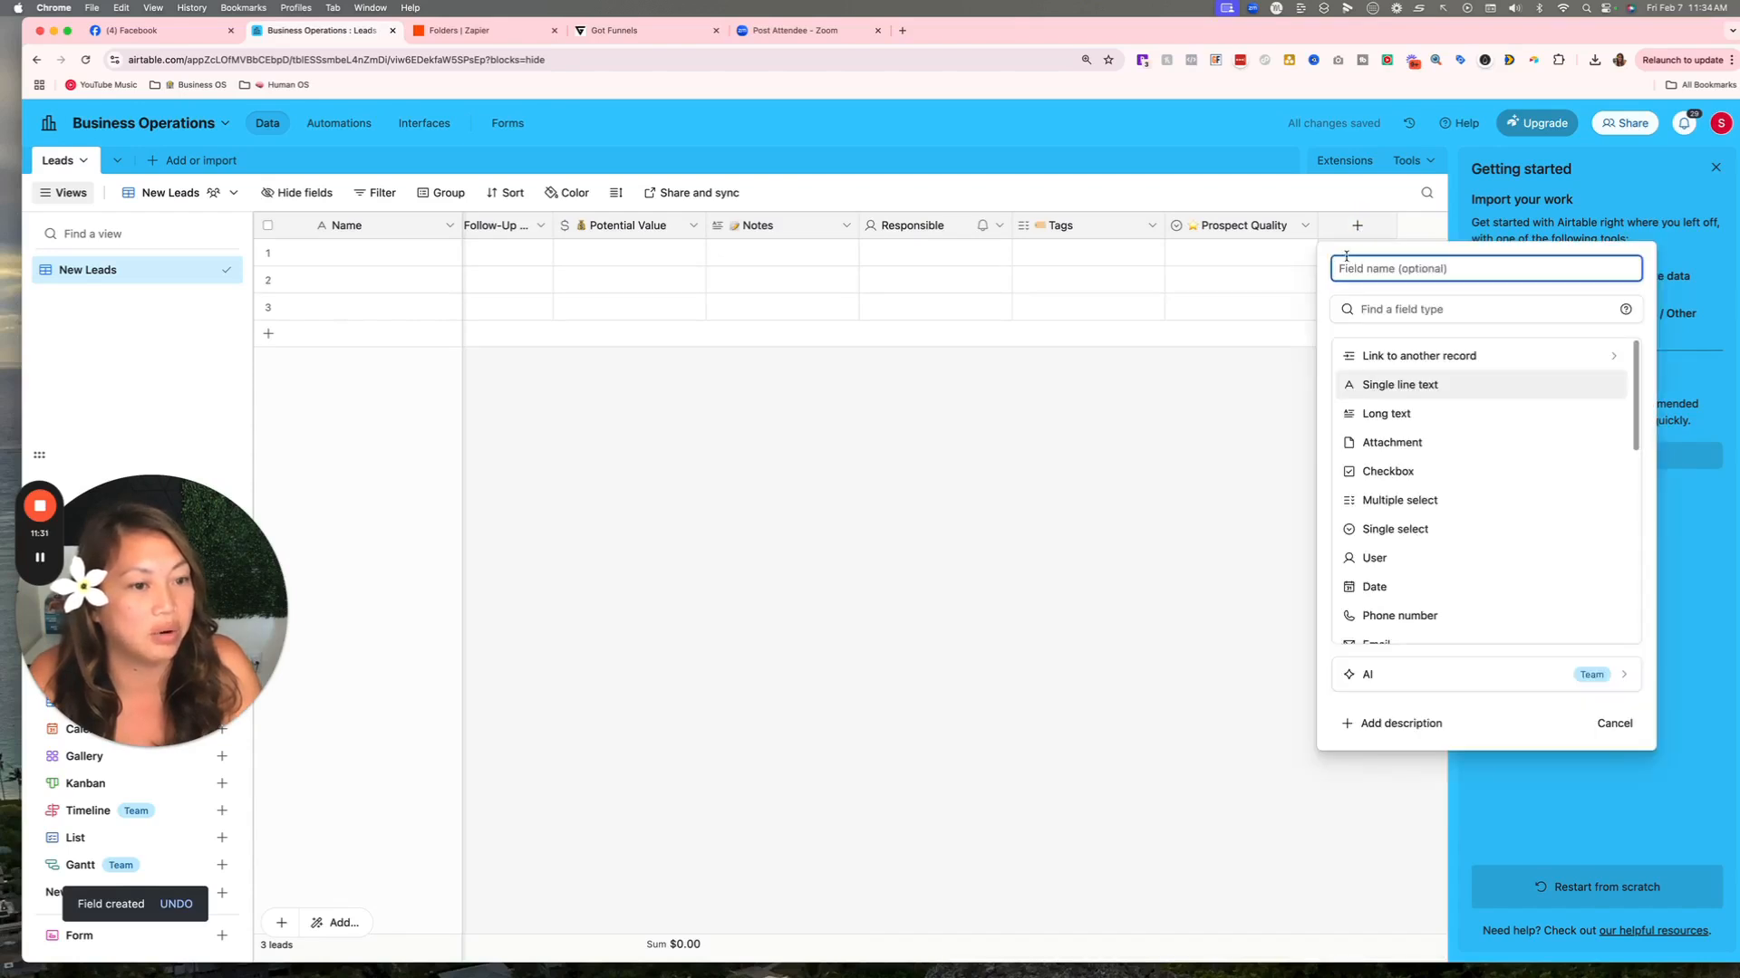
left_click(1148, 378)
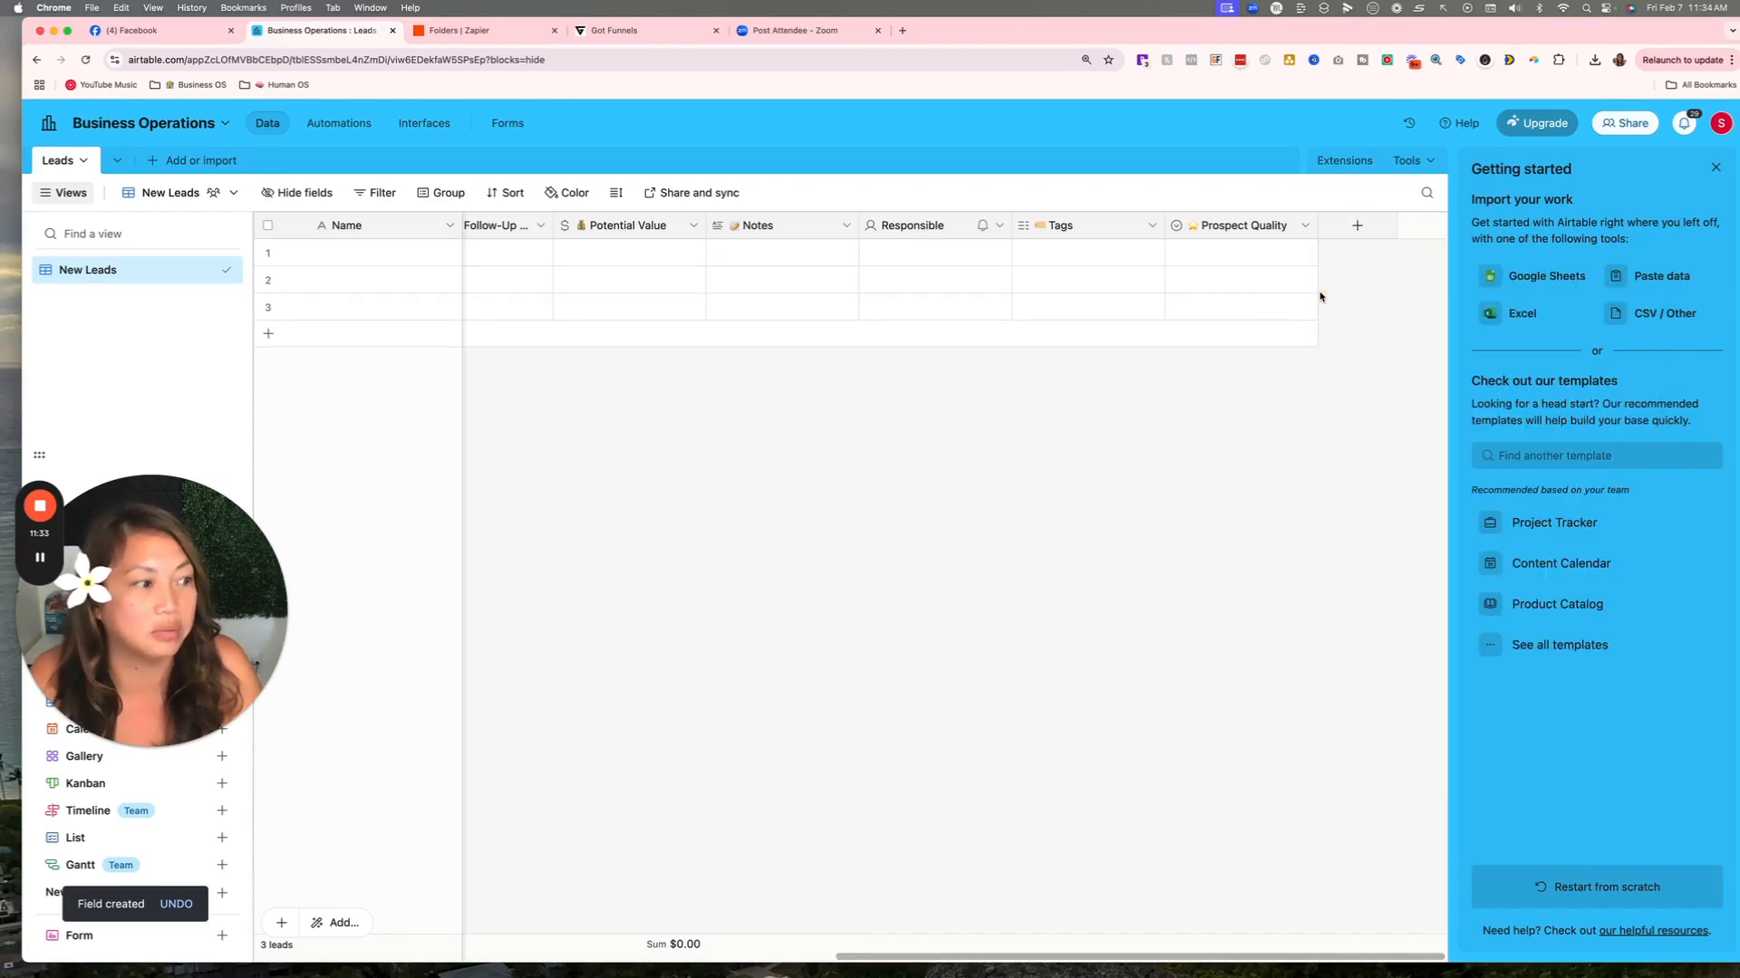
Draft a formula-type field, then cancel it without creating it.
left_click(1364, 224)
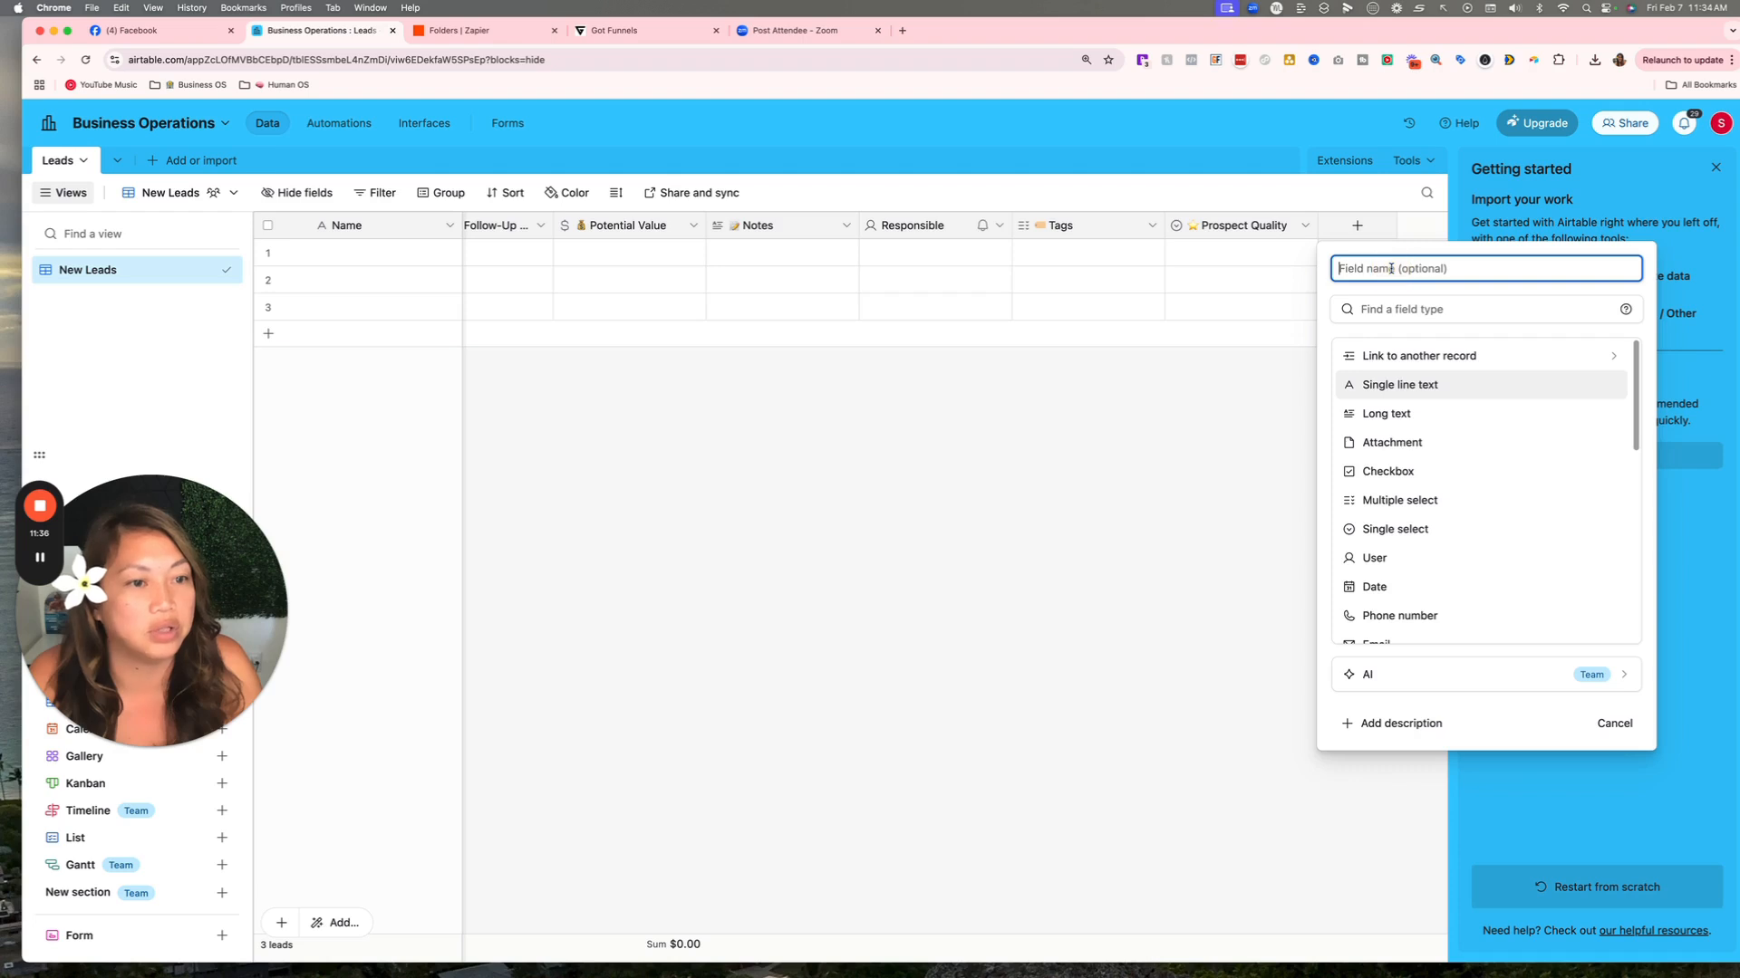
type("Month")
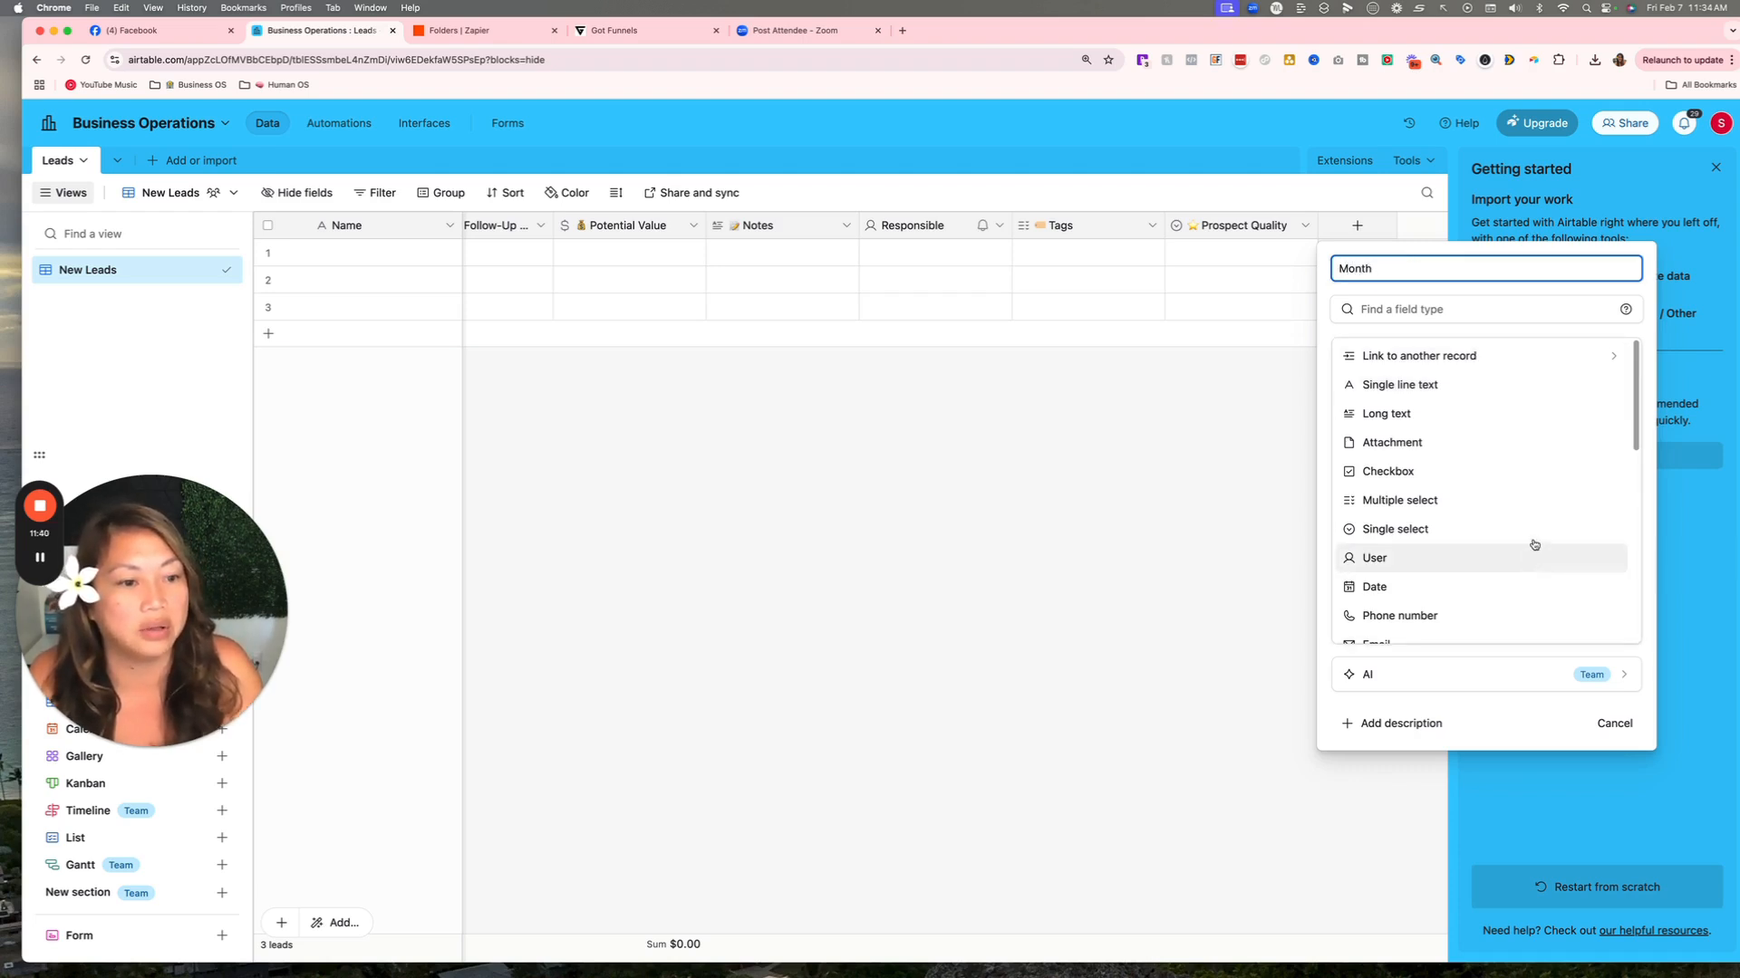
left_click(1394, 309)
type("fu")
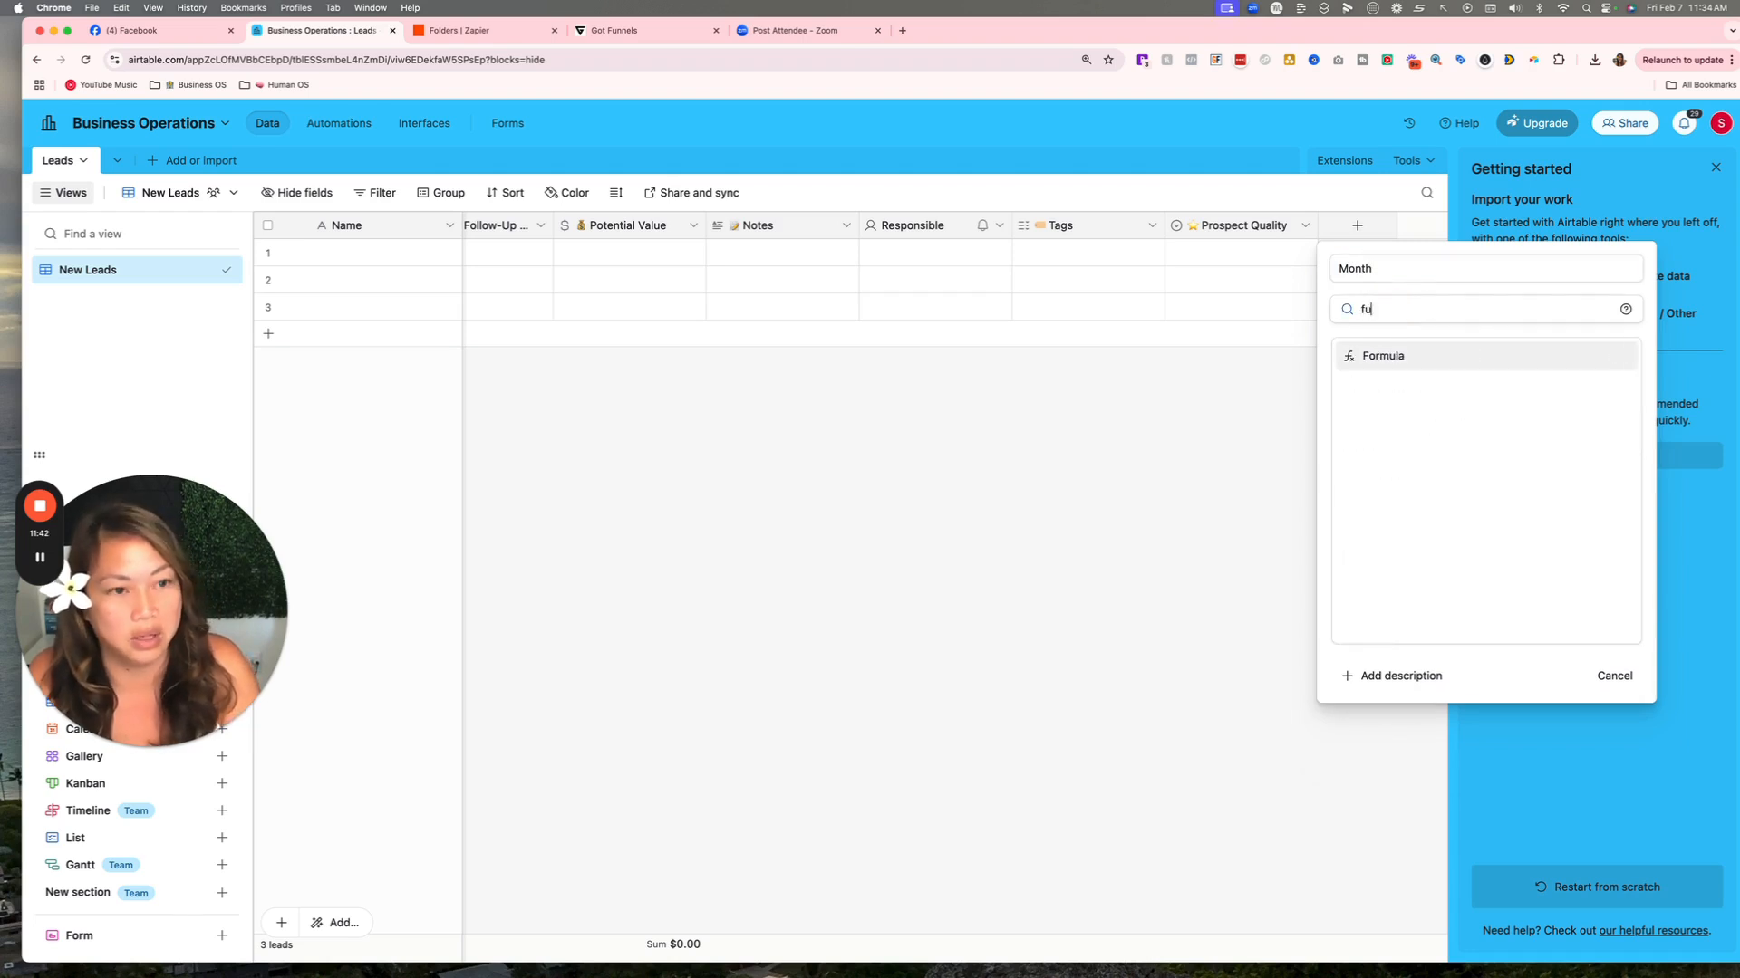
left_click(1407, 357)
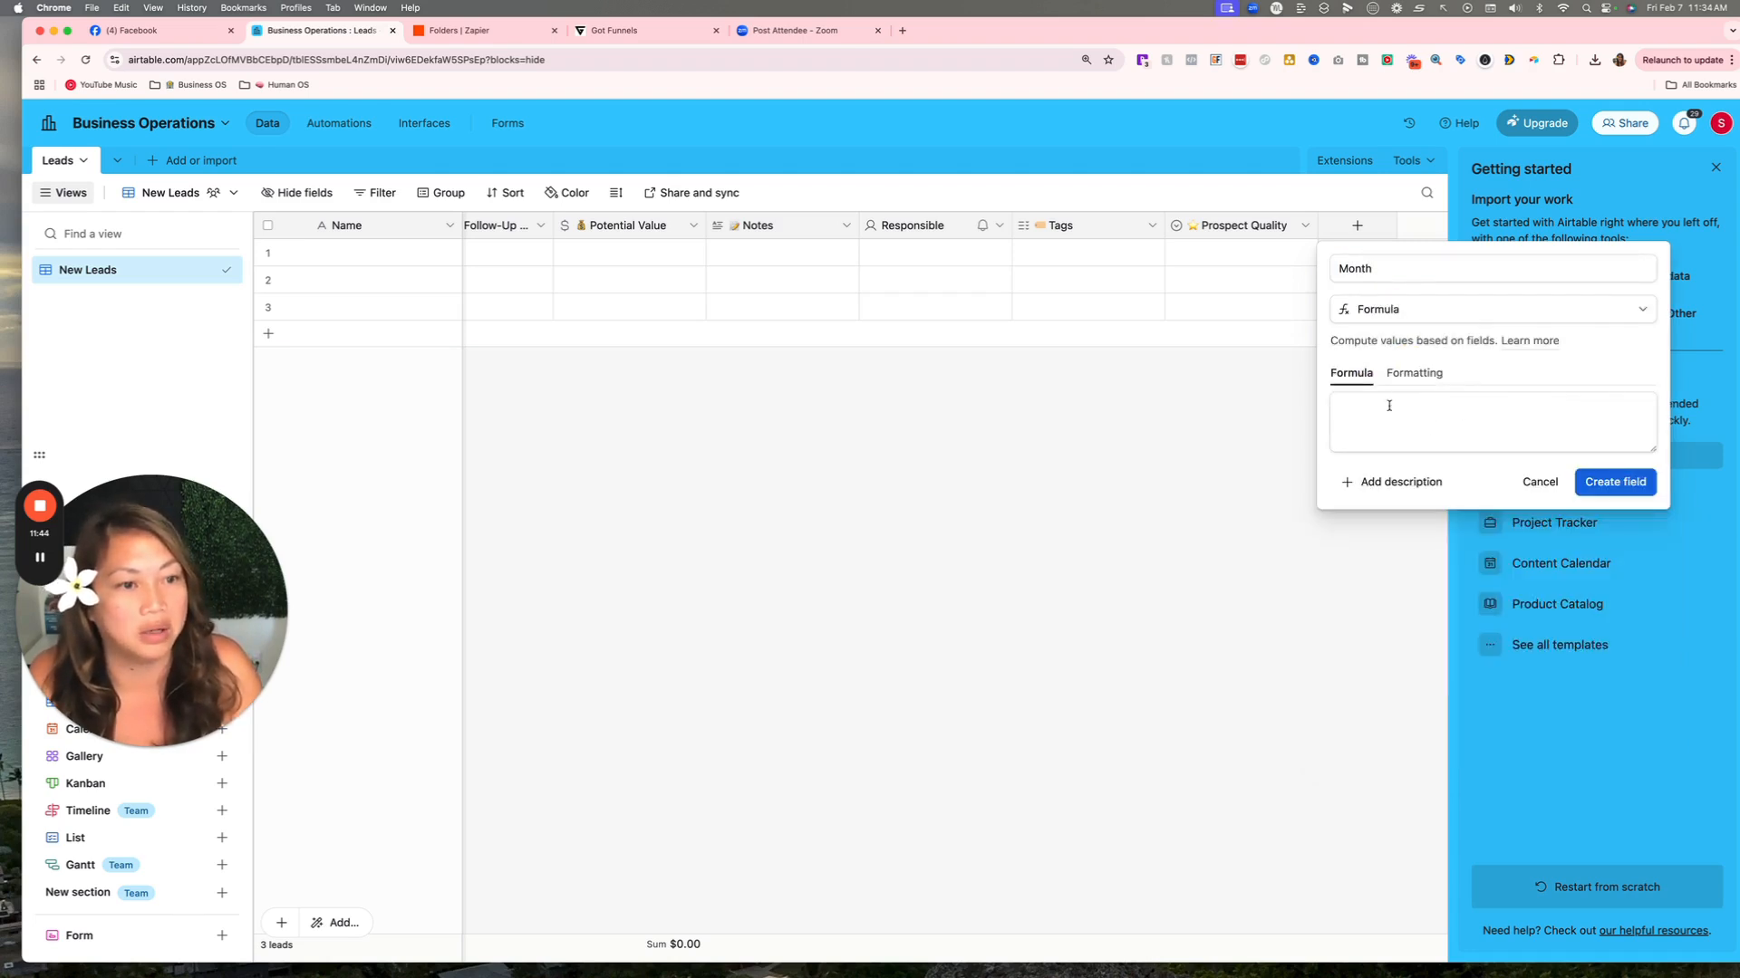
left_click(1389, 406)
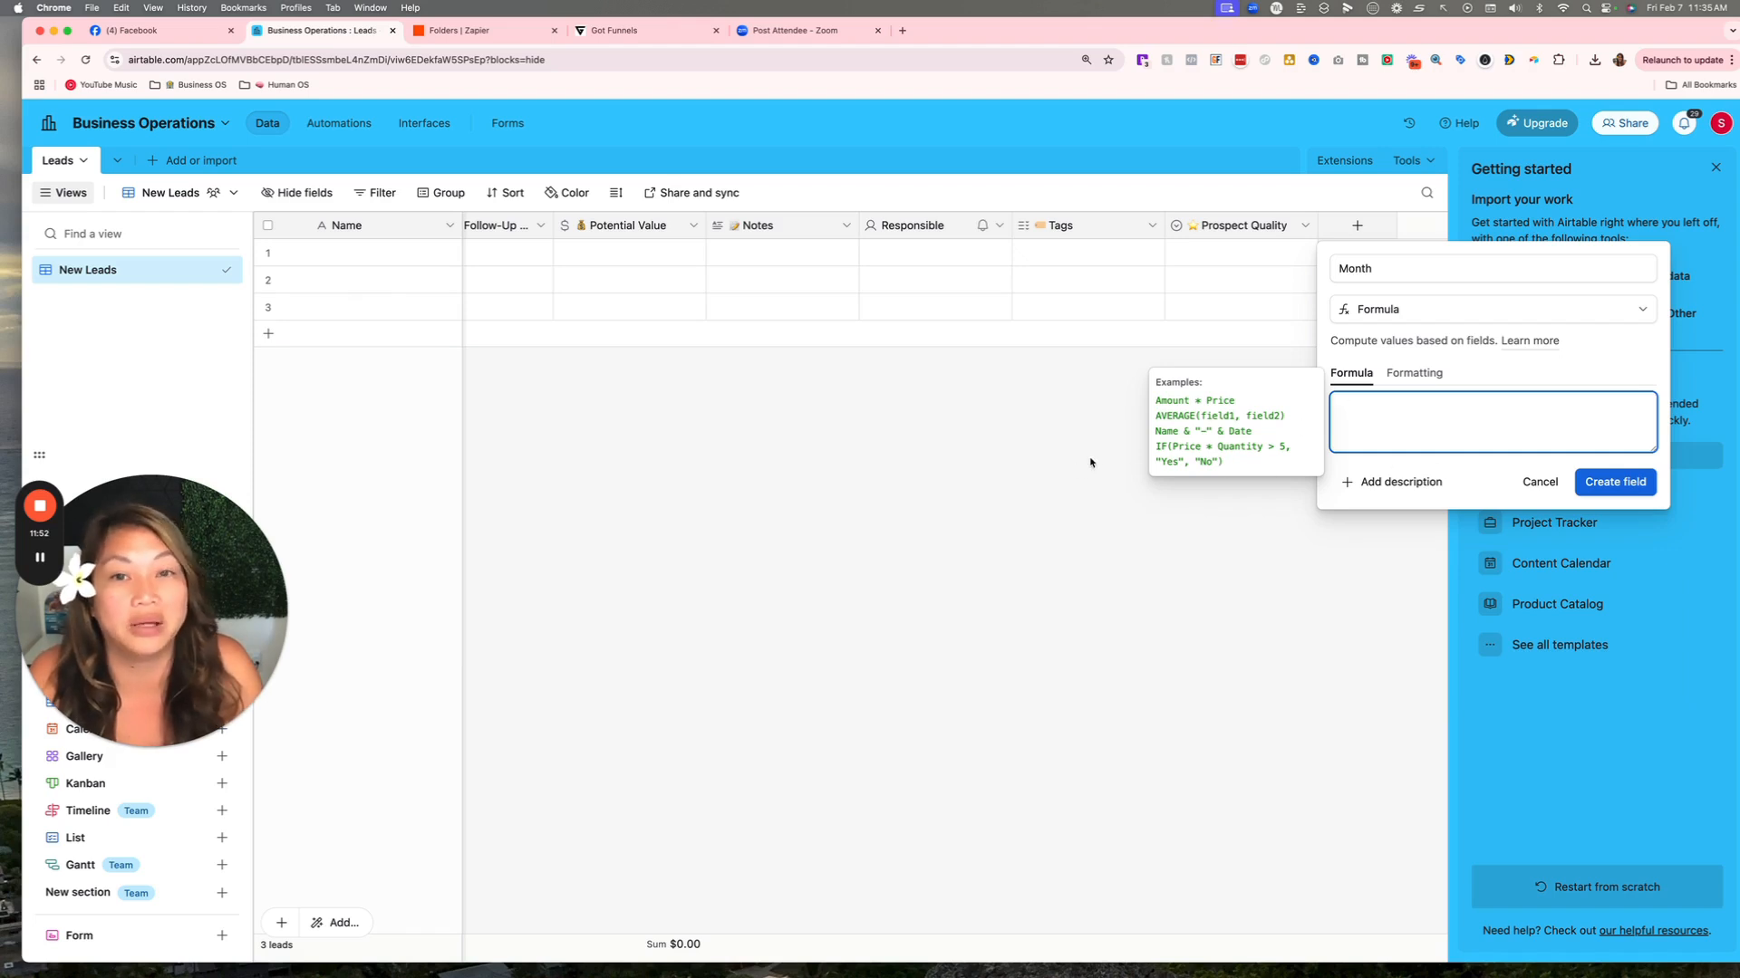
left_click(1539, 481)
Start a new field named Month and set its type to Formula.
left_click(1356, 225)
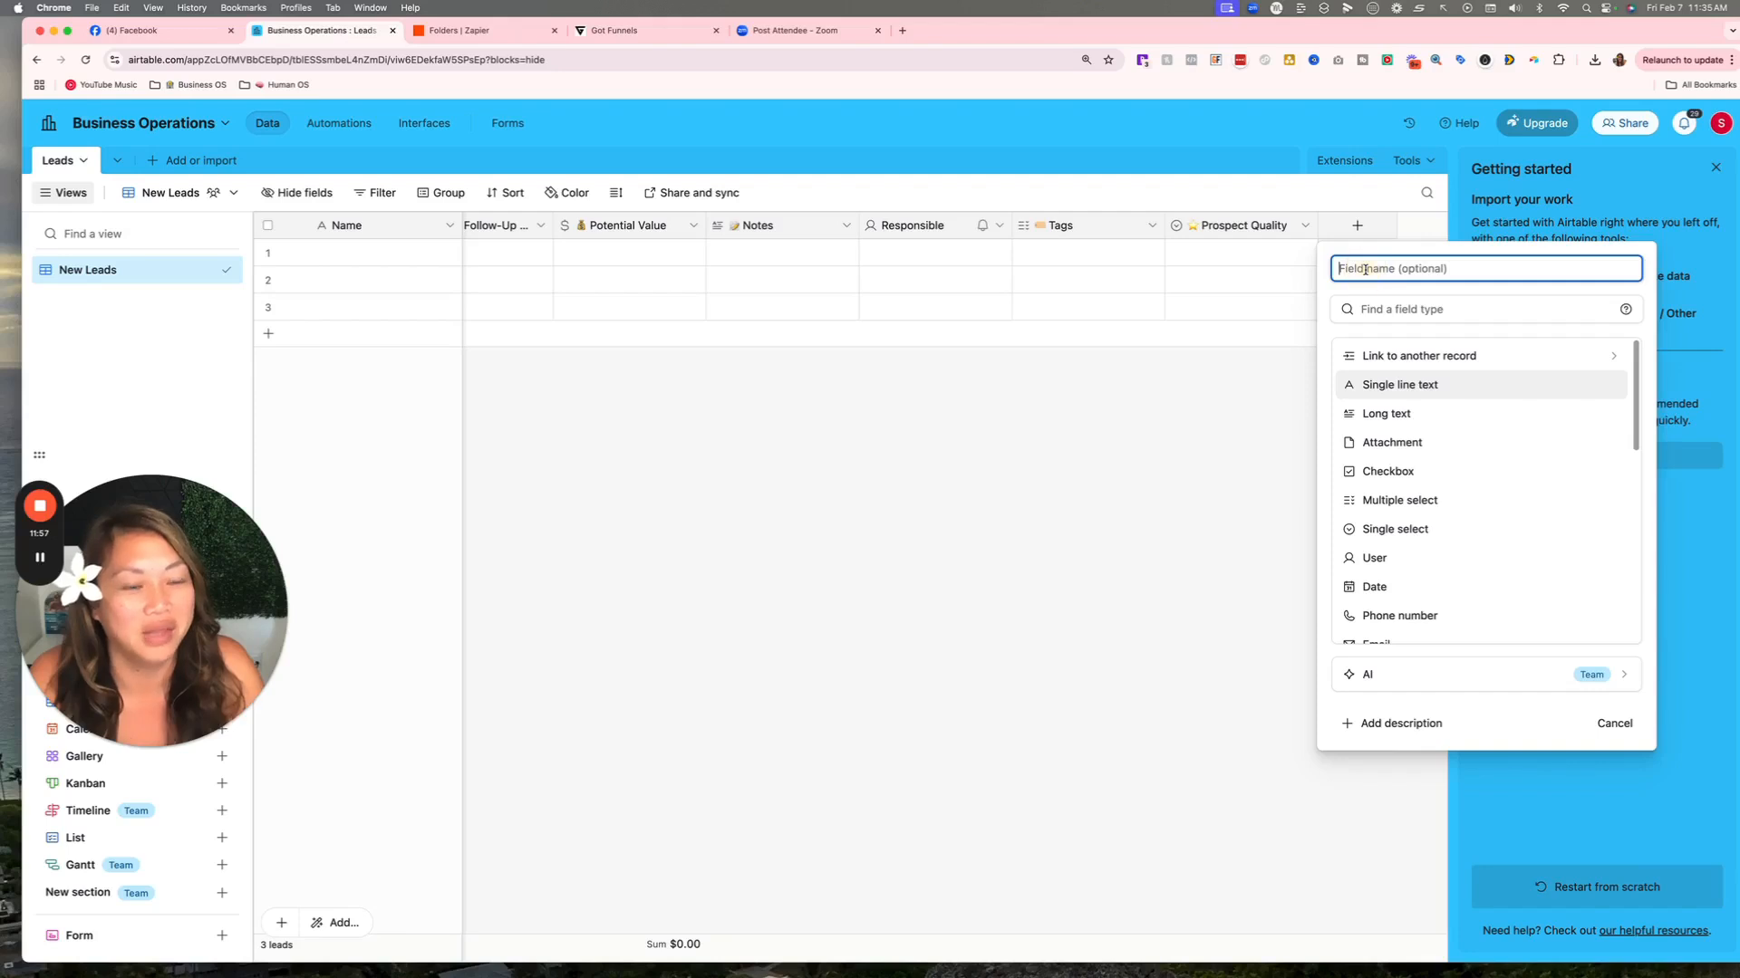
type("Month")
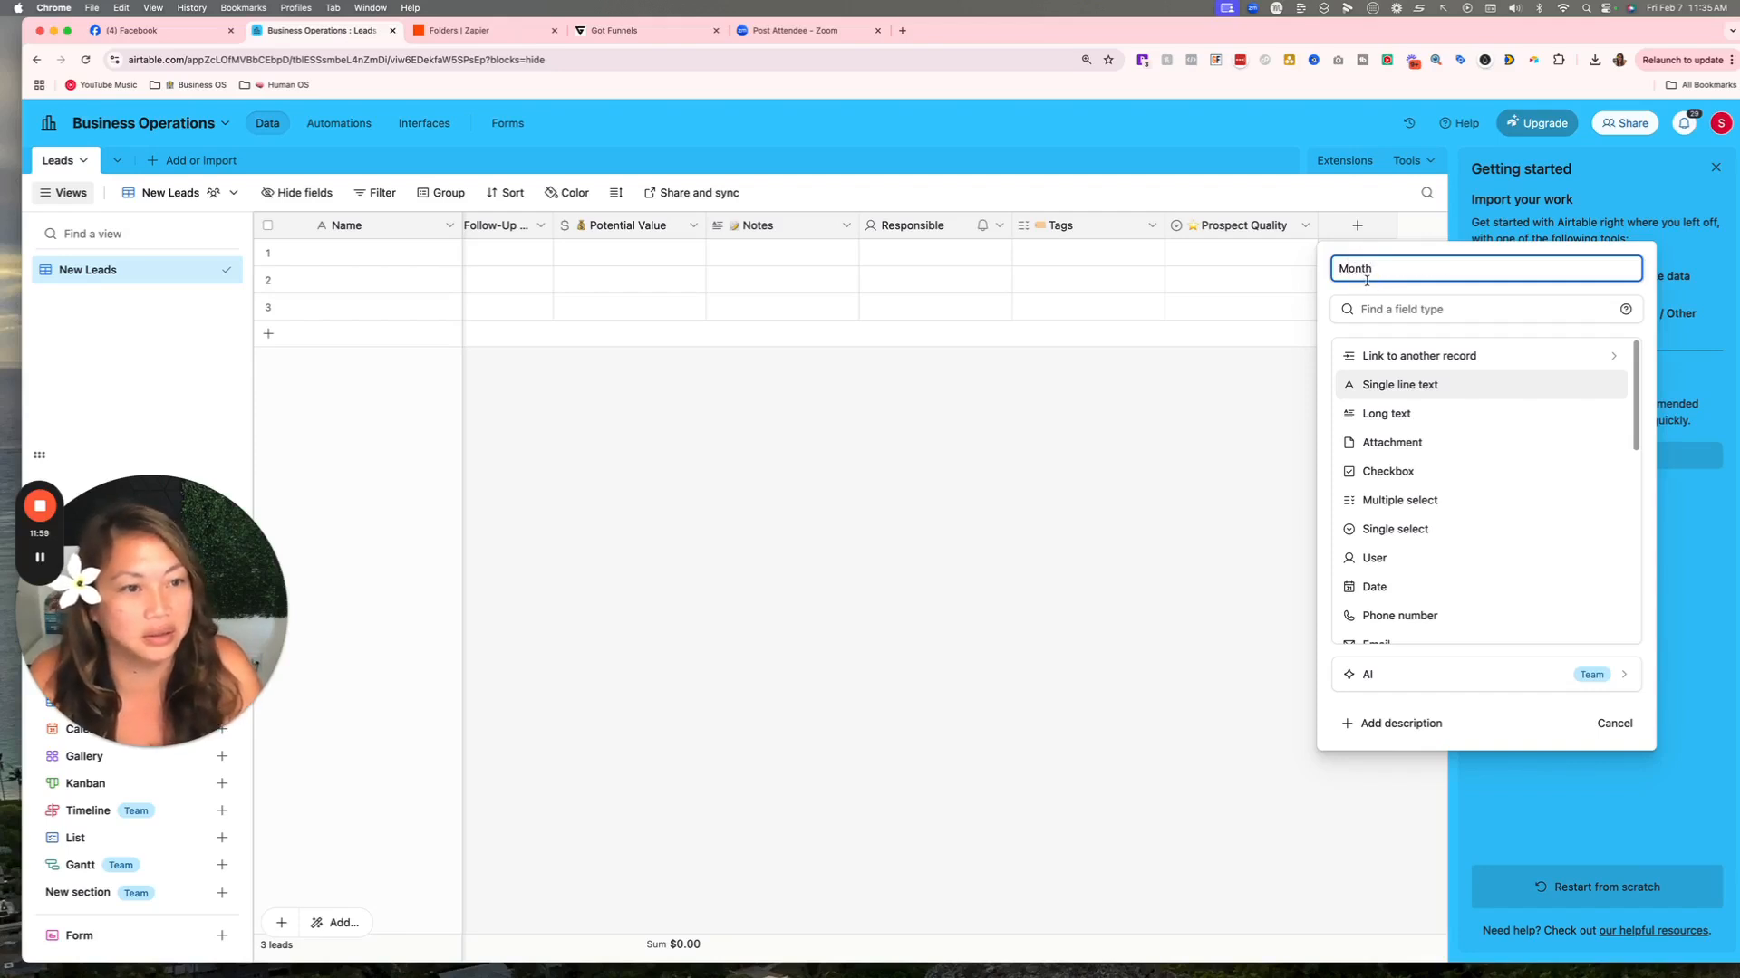
double_click(1356, 269)
right_click(1401, 269)
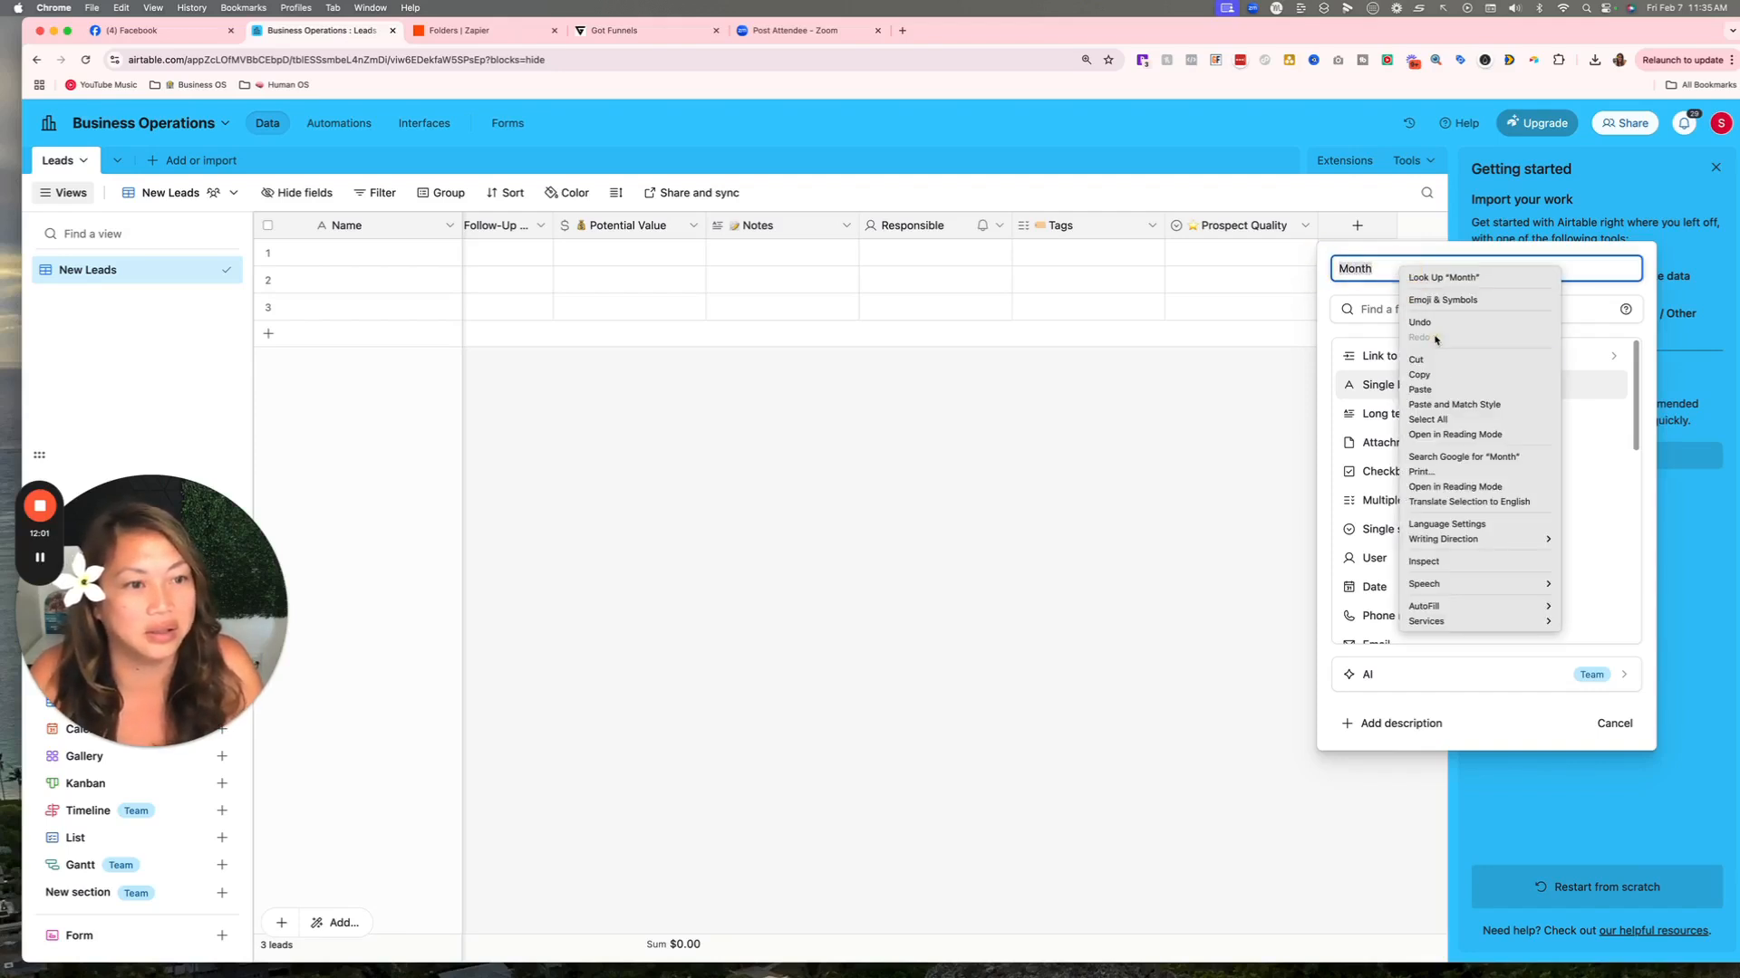
left_click(1458, 395)
left_click_drag(1455, 266, 1367, 265)
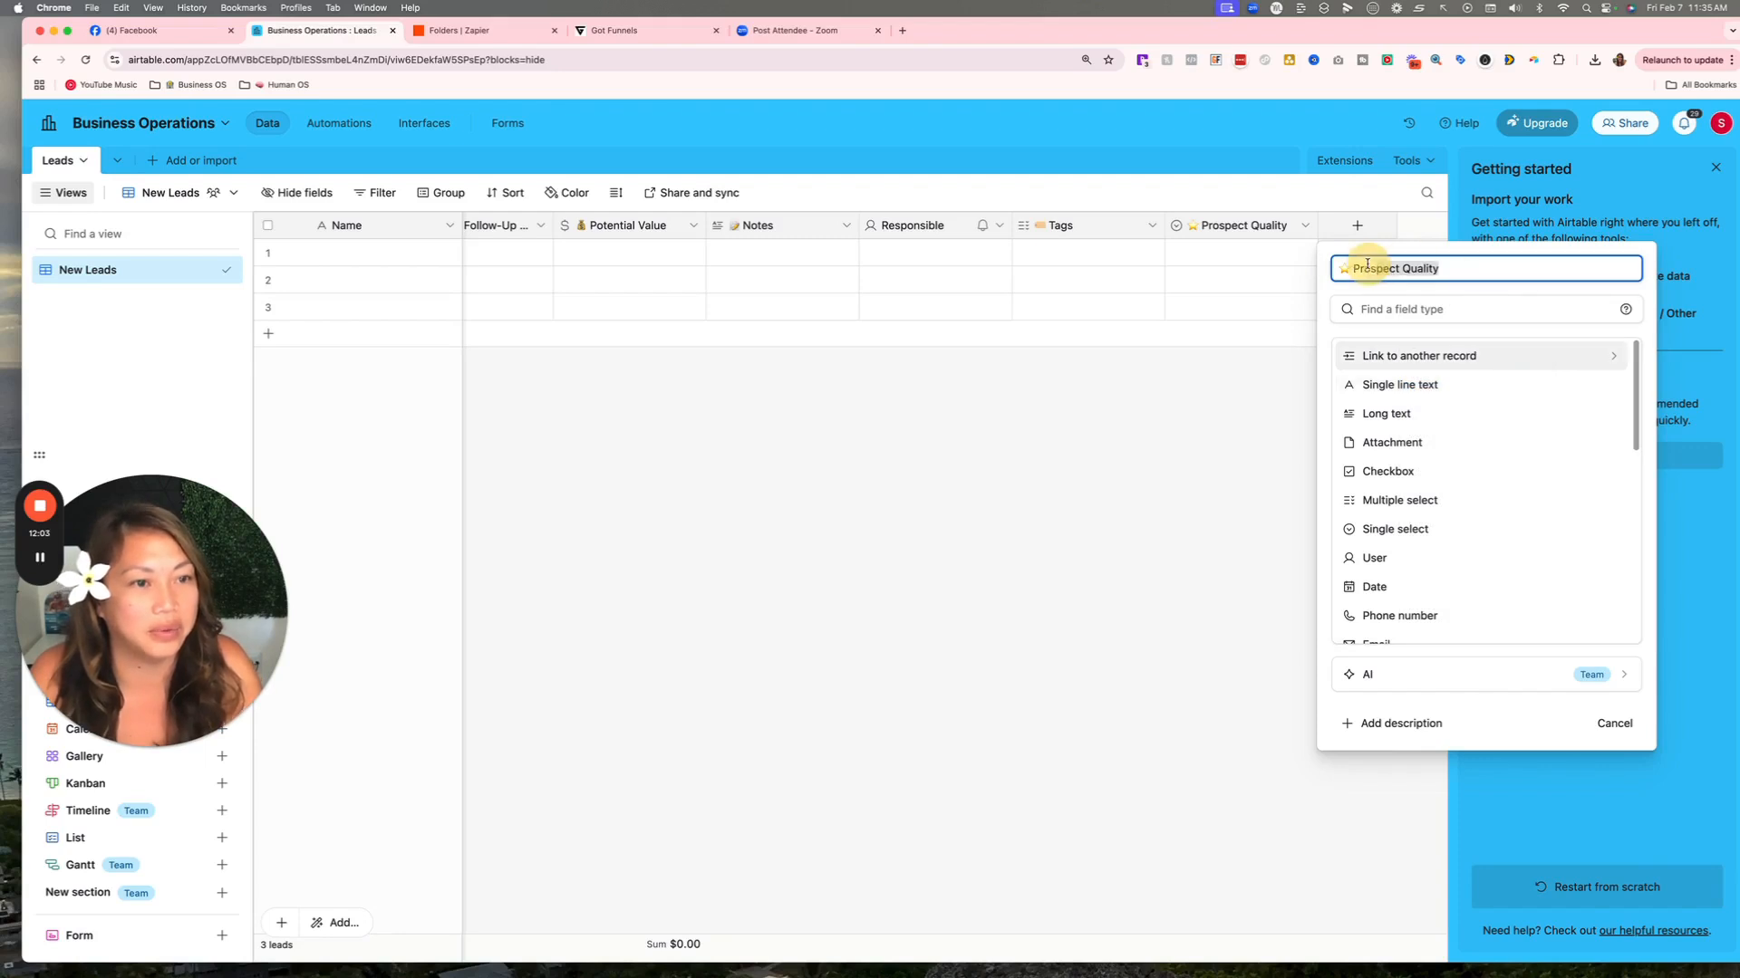
key("BackSpace")
key("BackSpace")
key("BackSpace")
type("Month")
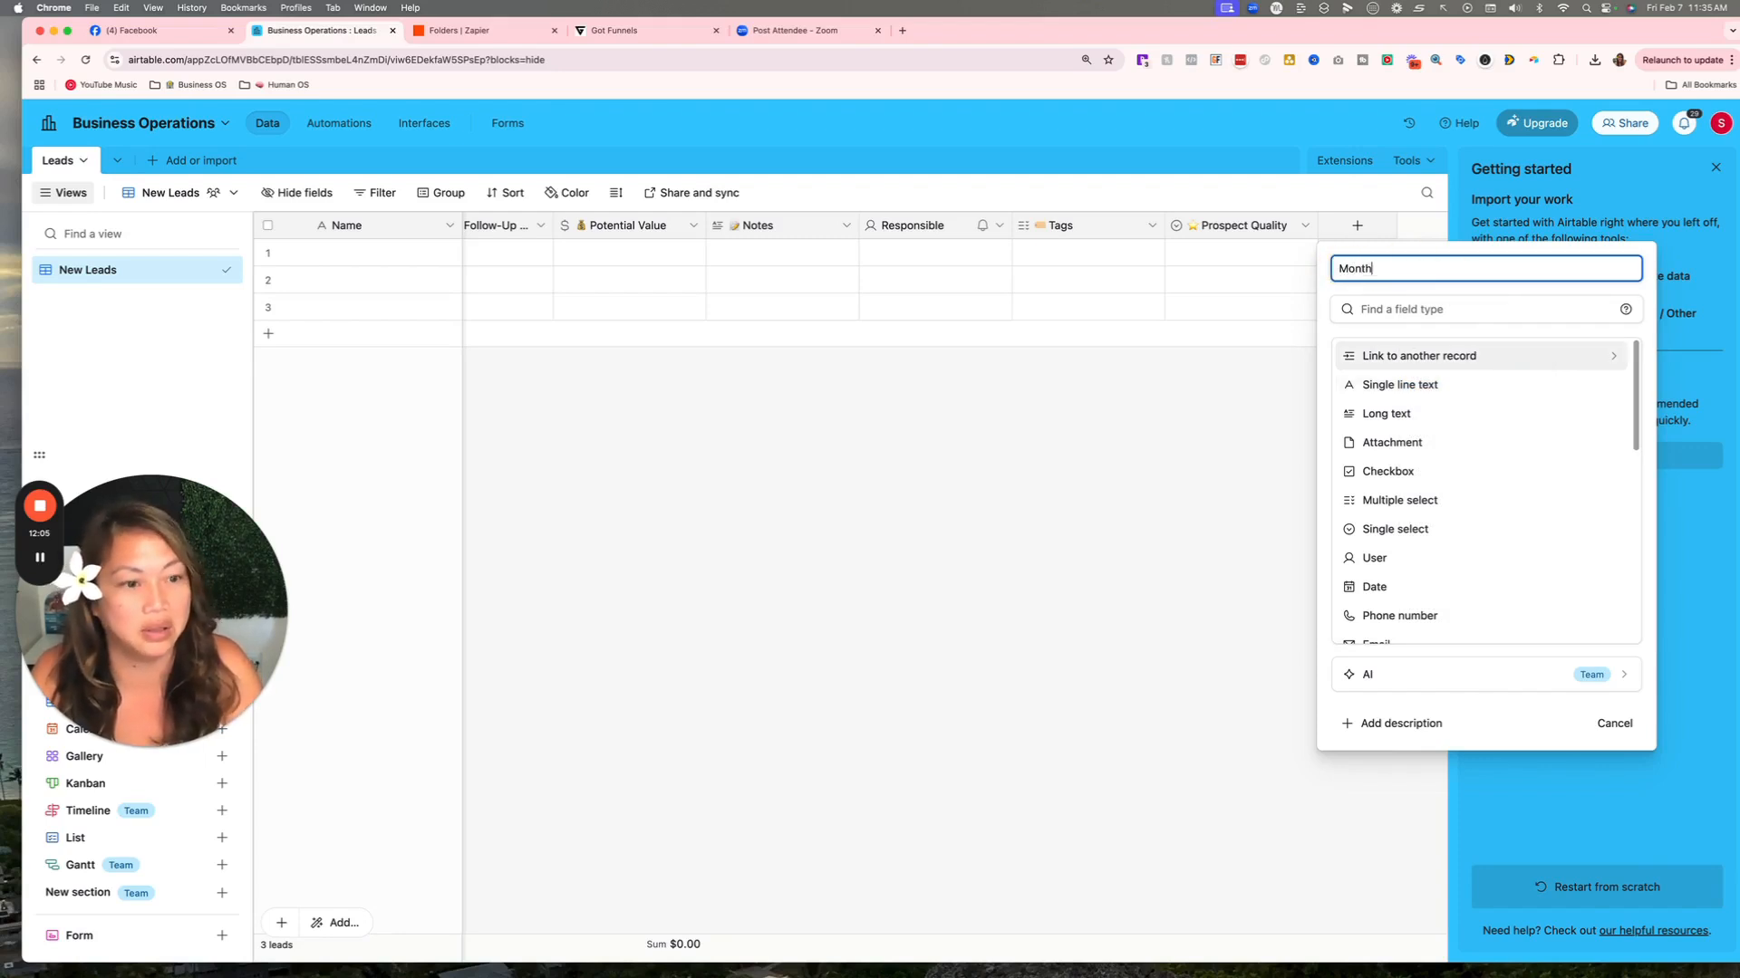
left_click(1405, 309)
type("fo")
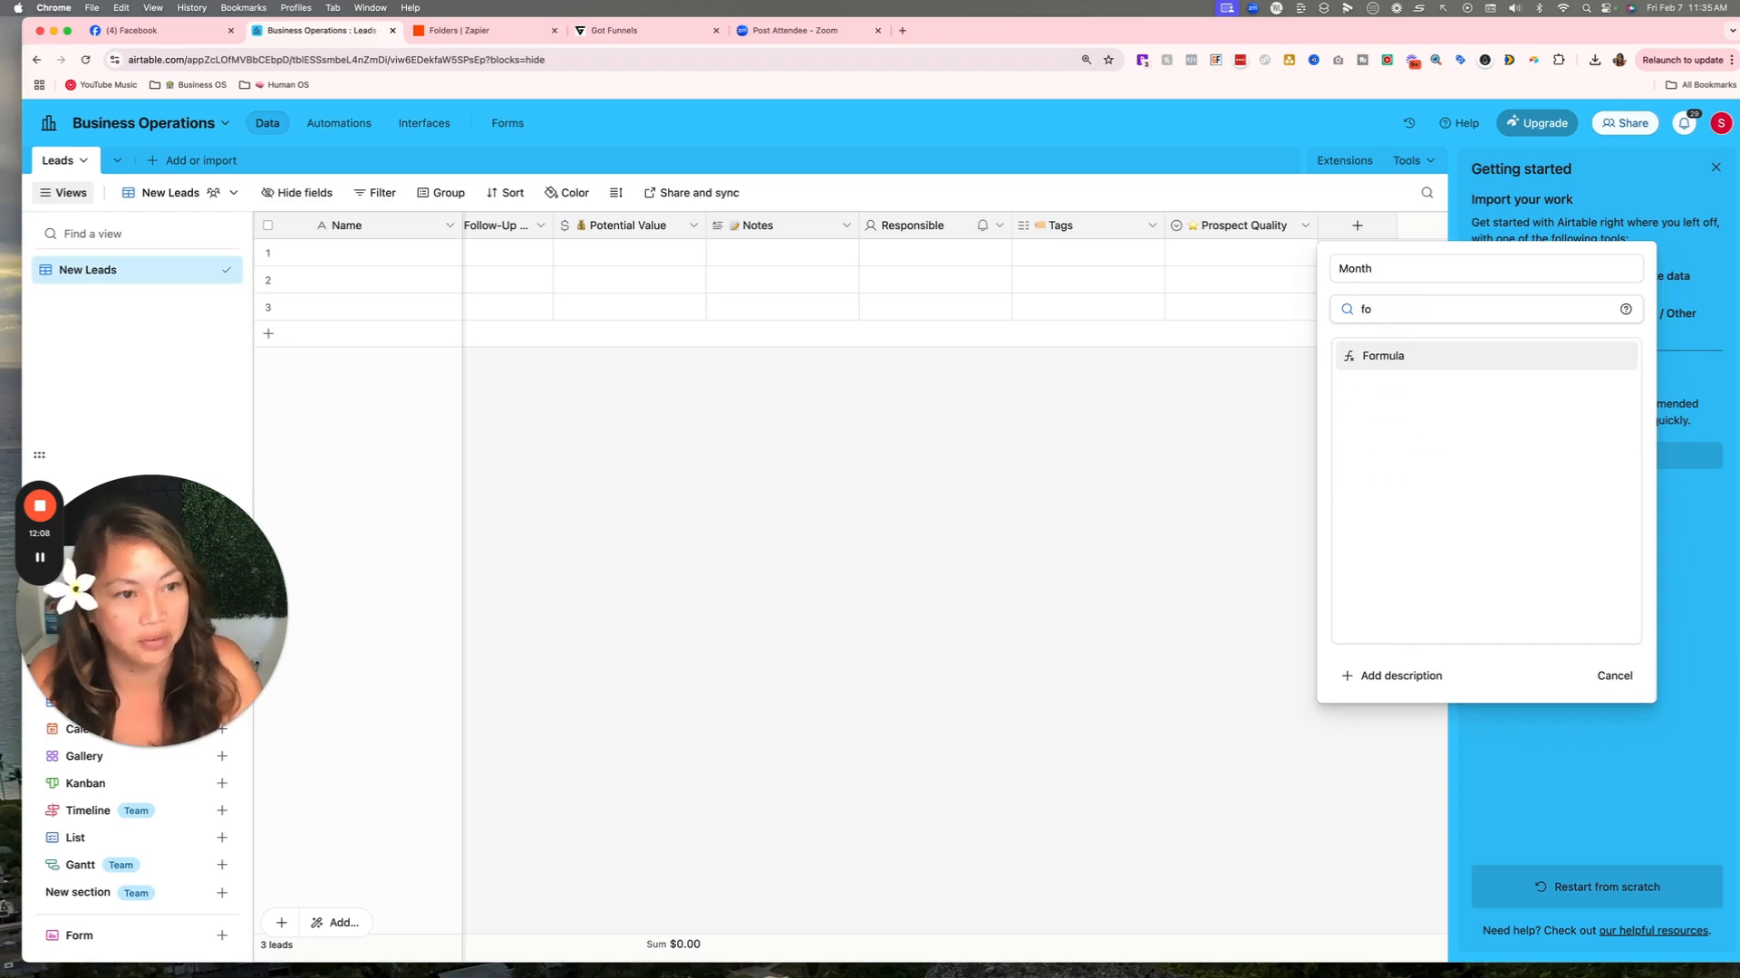
left_click(1425, 361)
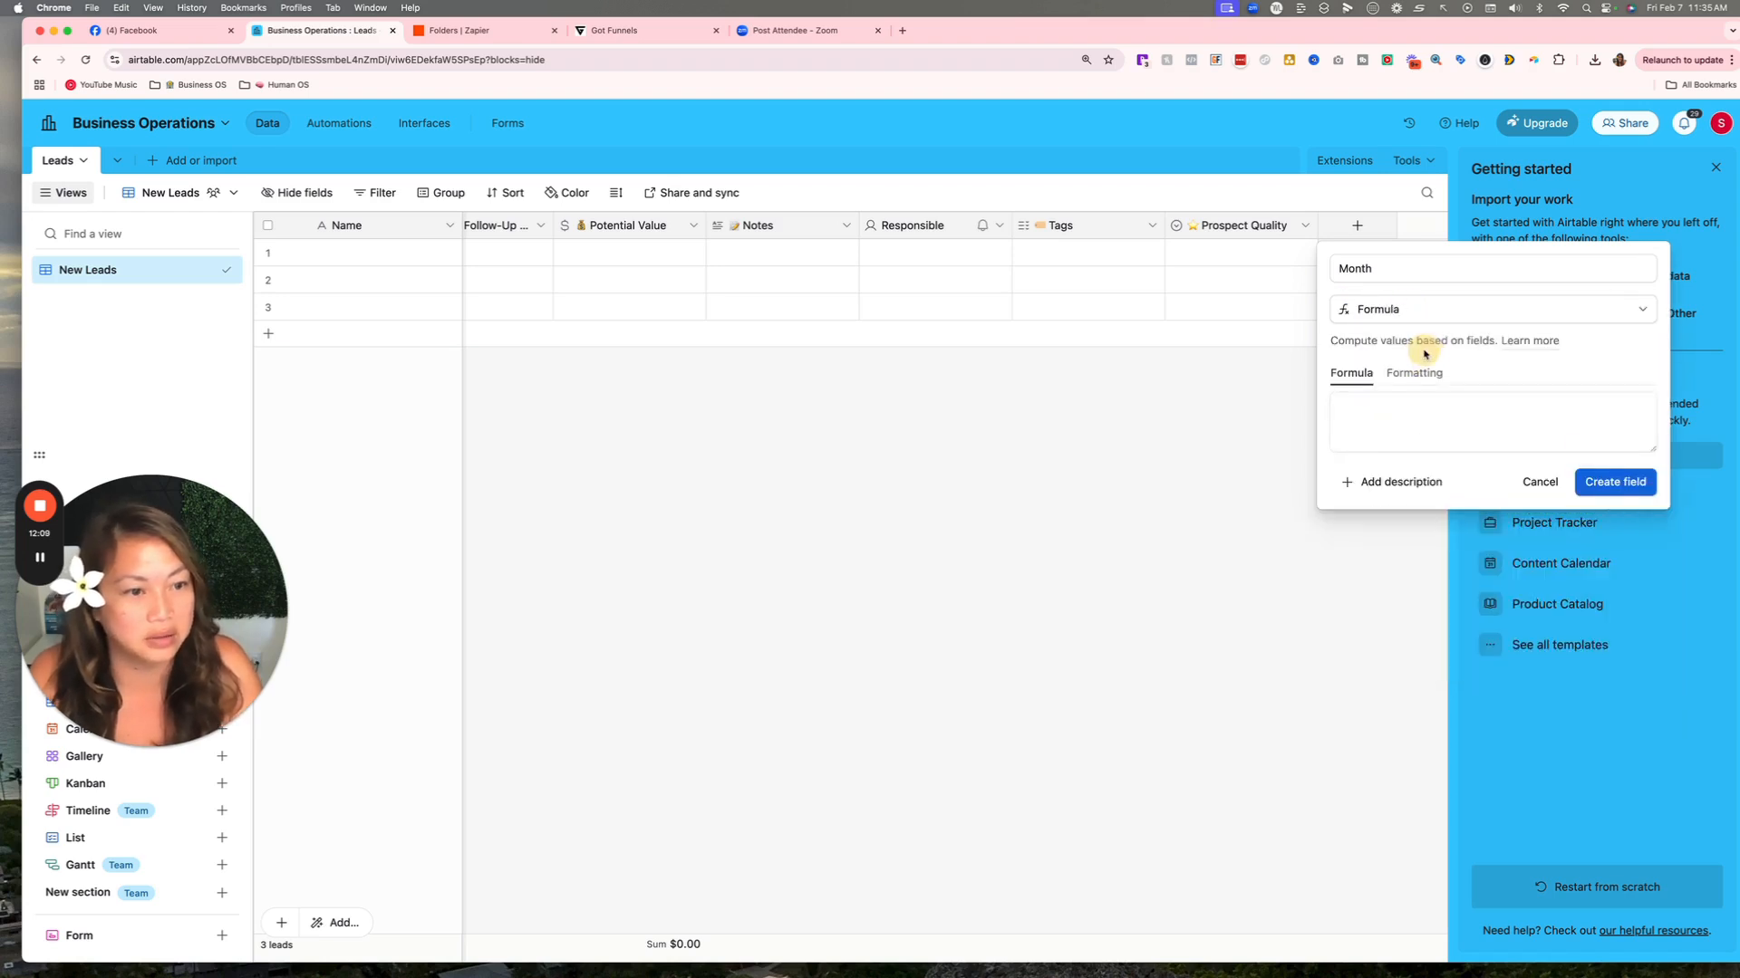
Try writing MONTH({Time Added}) as the Month formula, then clear the formula box.
left_click(1431, 418)
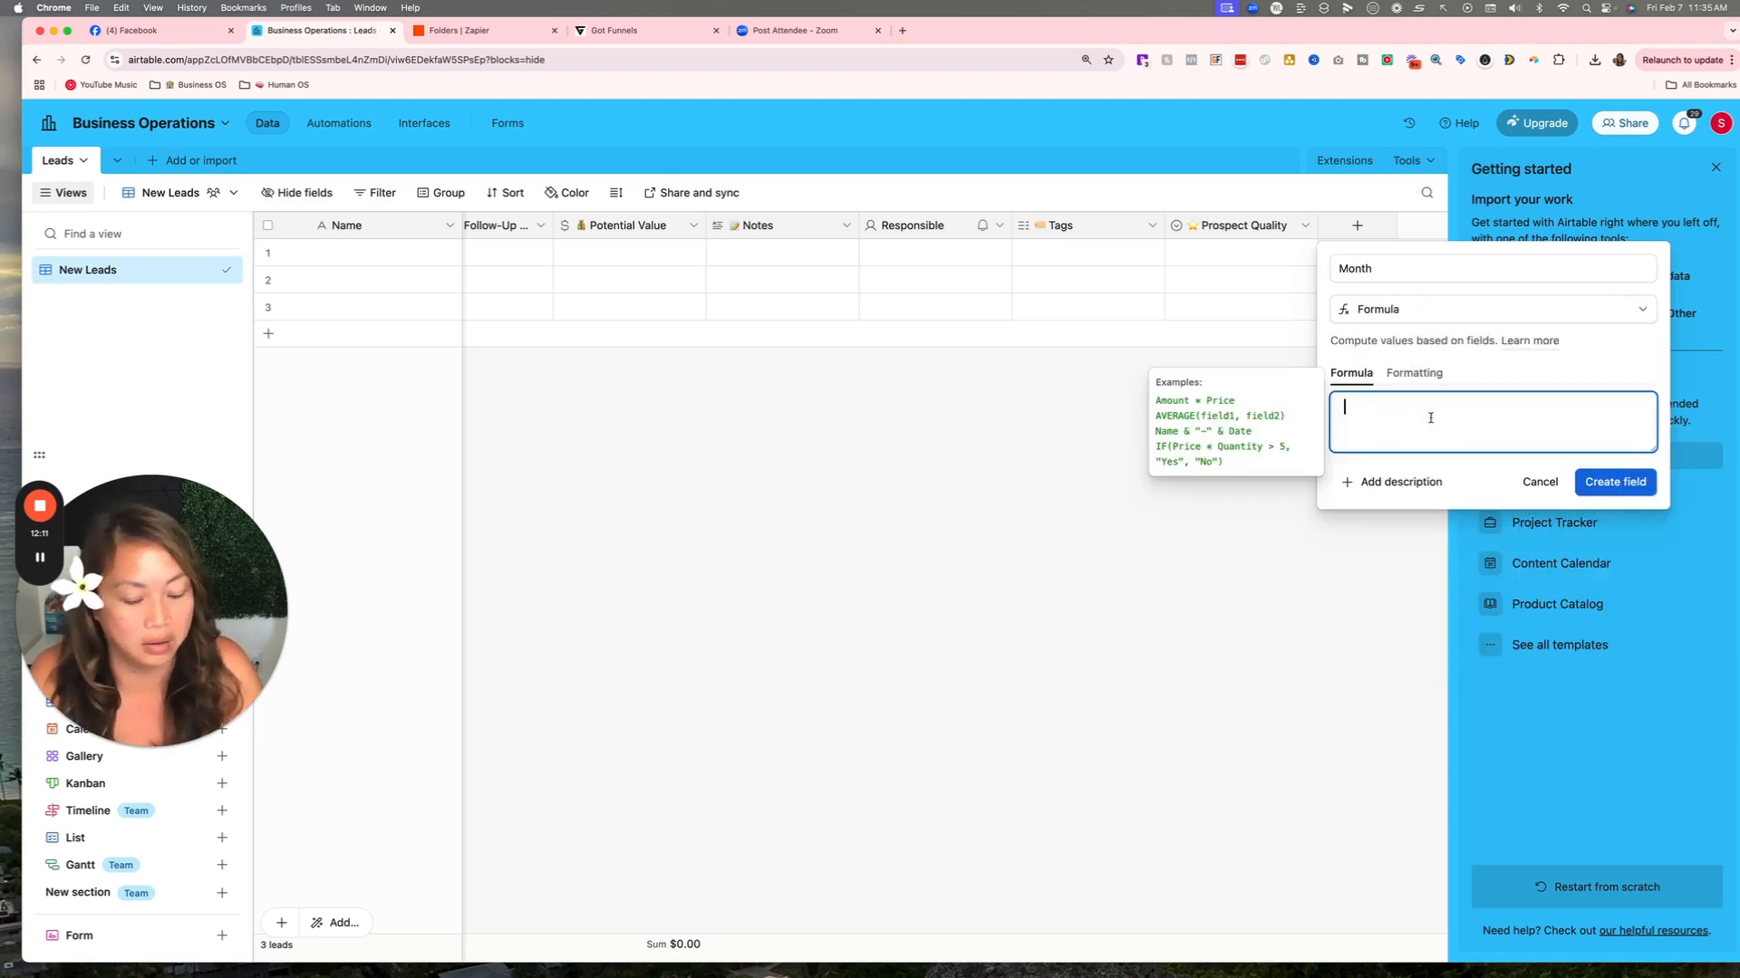
type("MONTH(time")
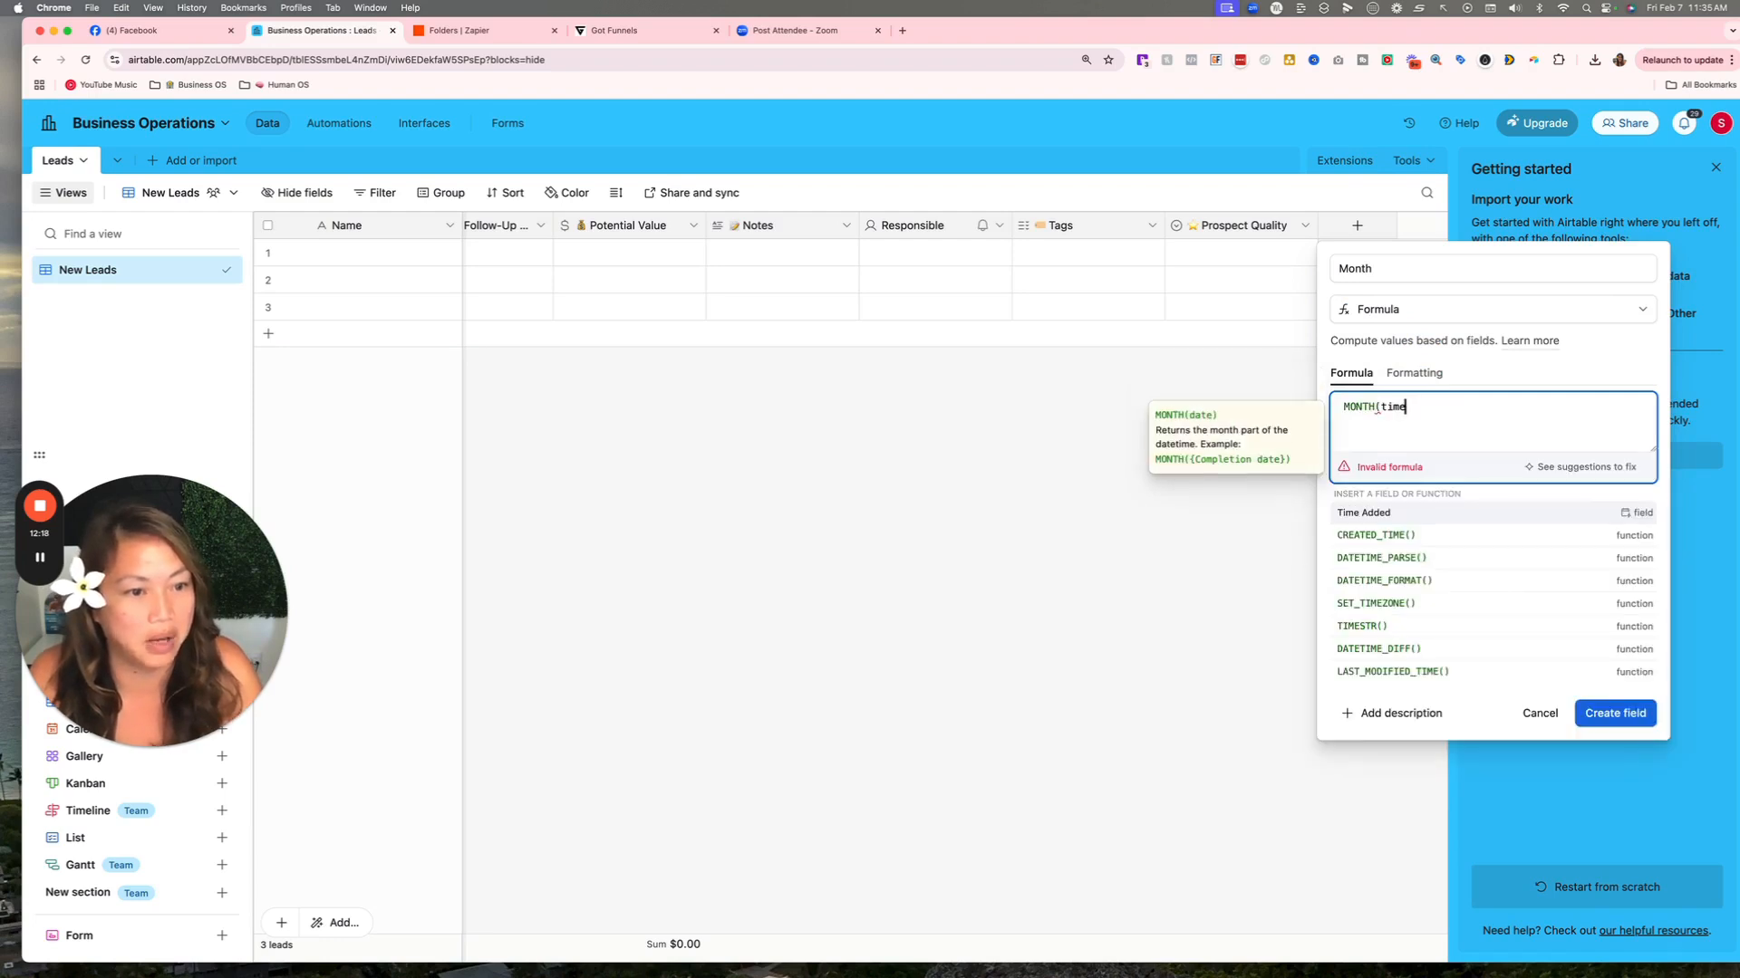
left_click(1417, 519)
type(")")
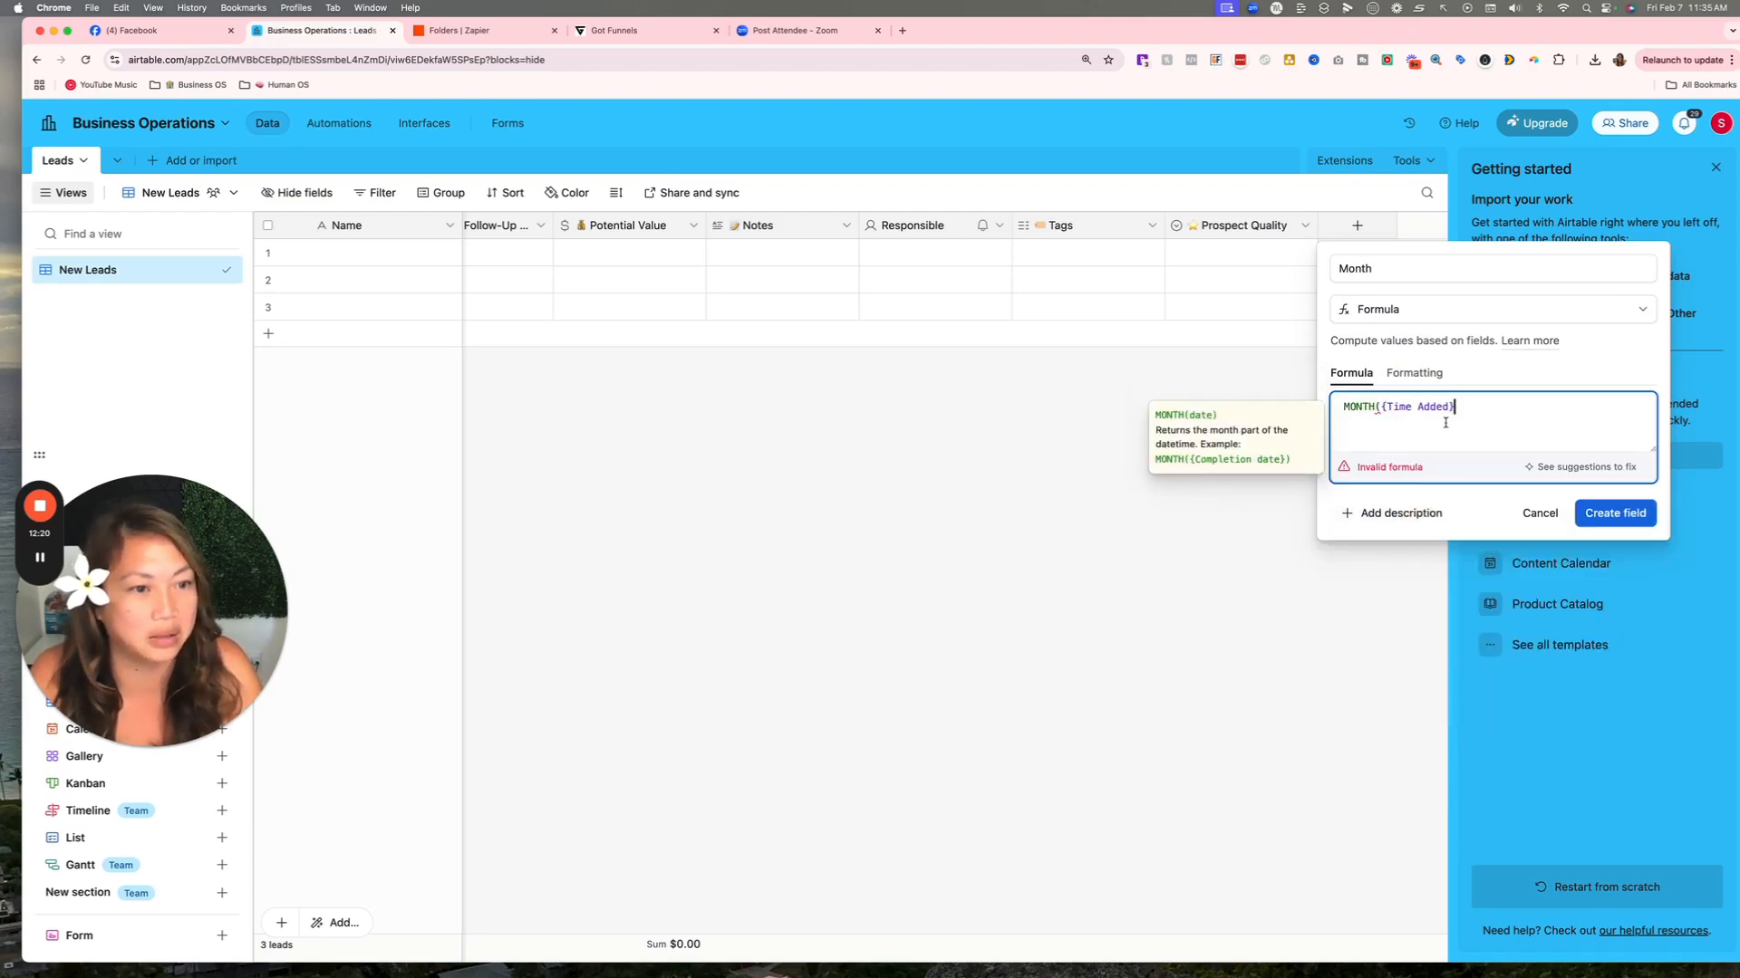
left_click(1380, 407)
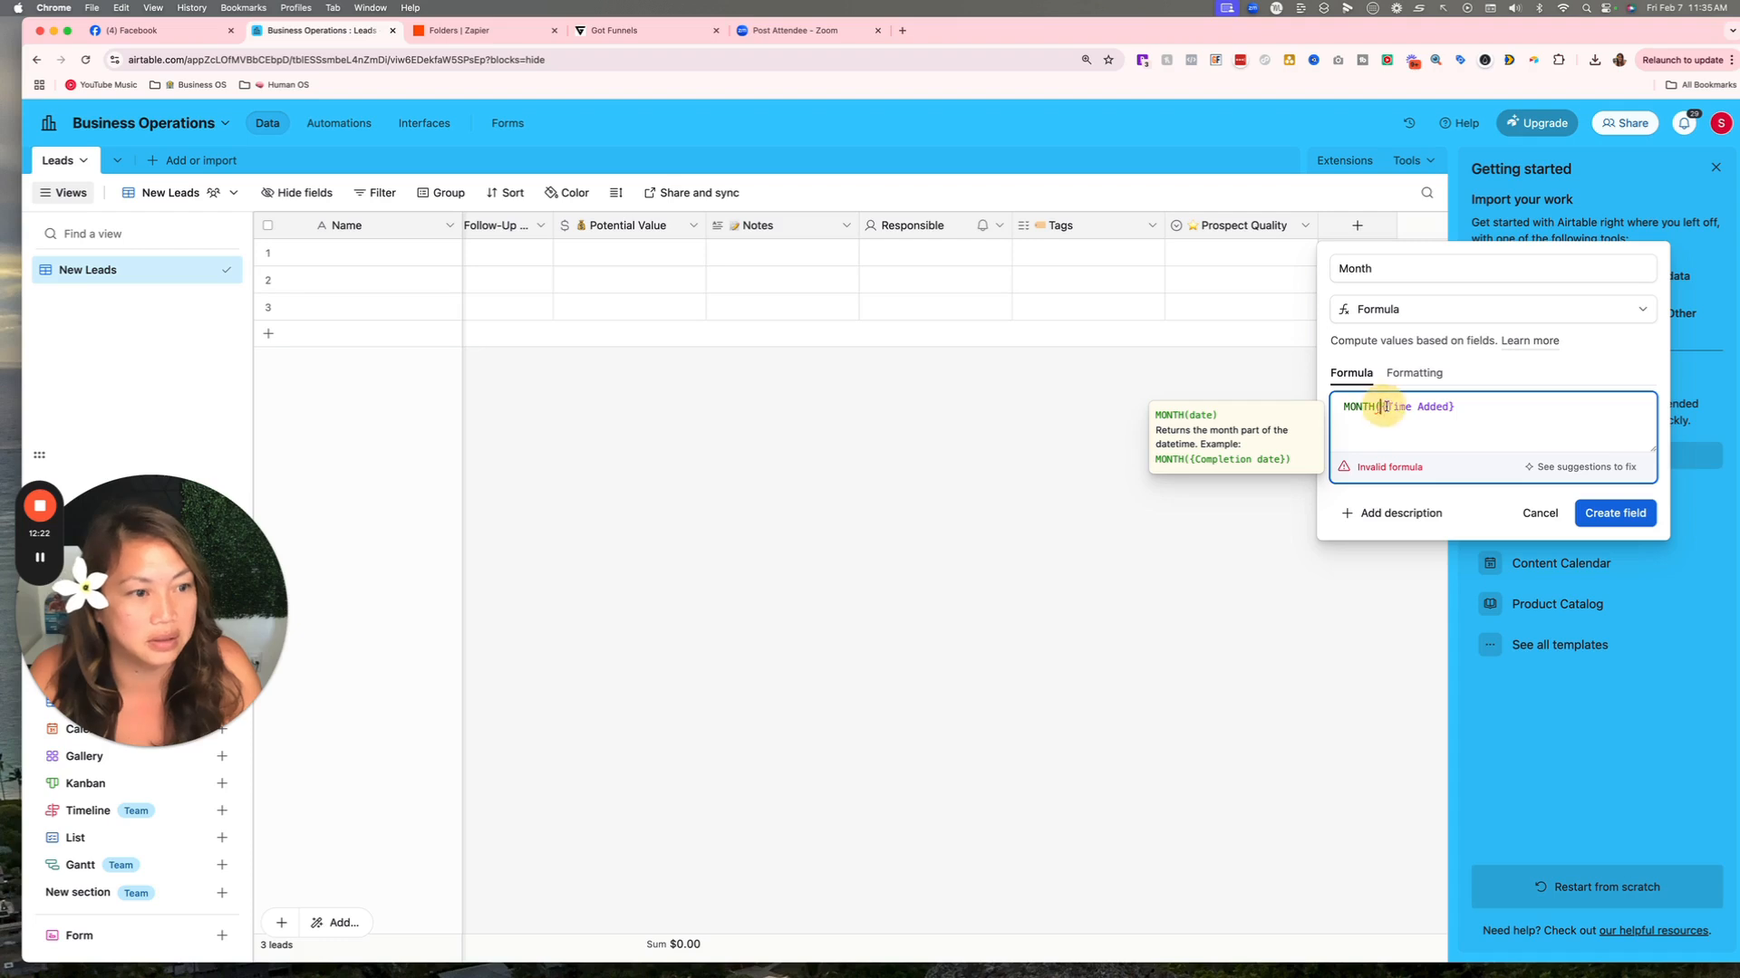
key("BackSpace")
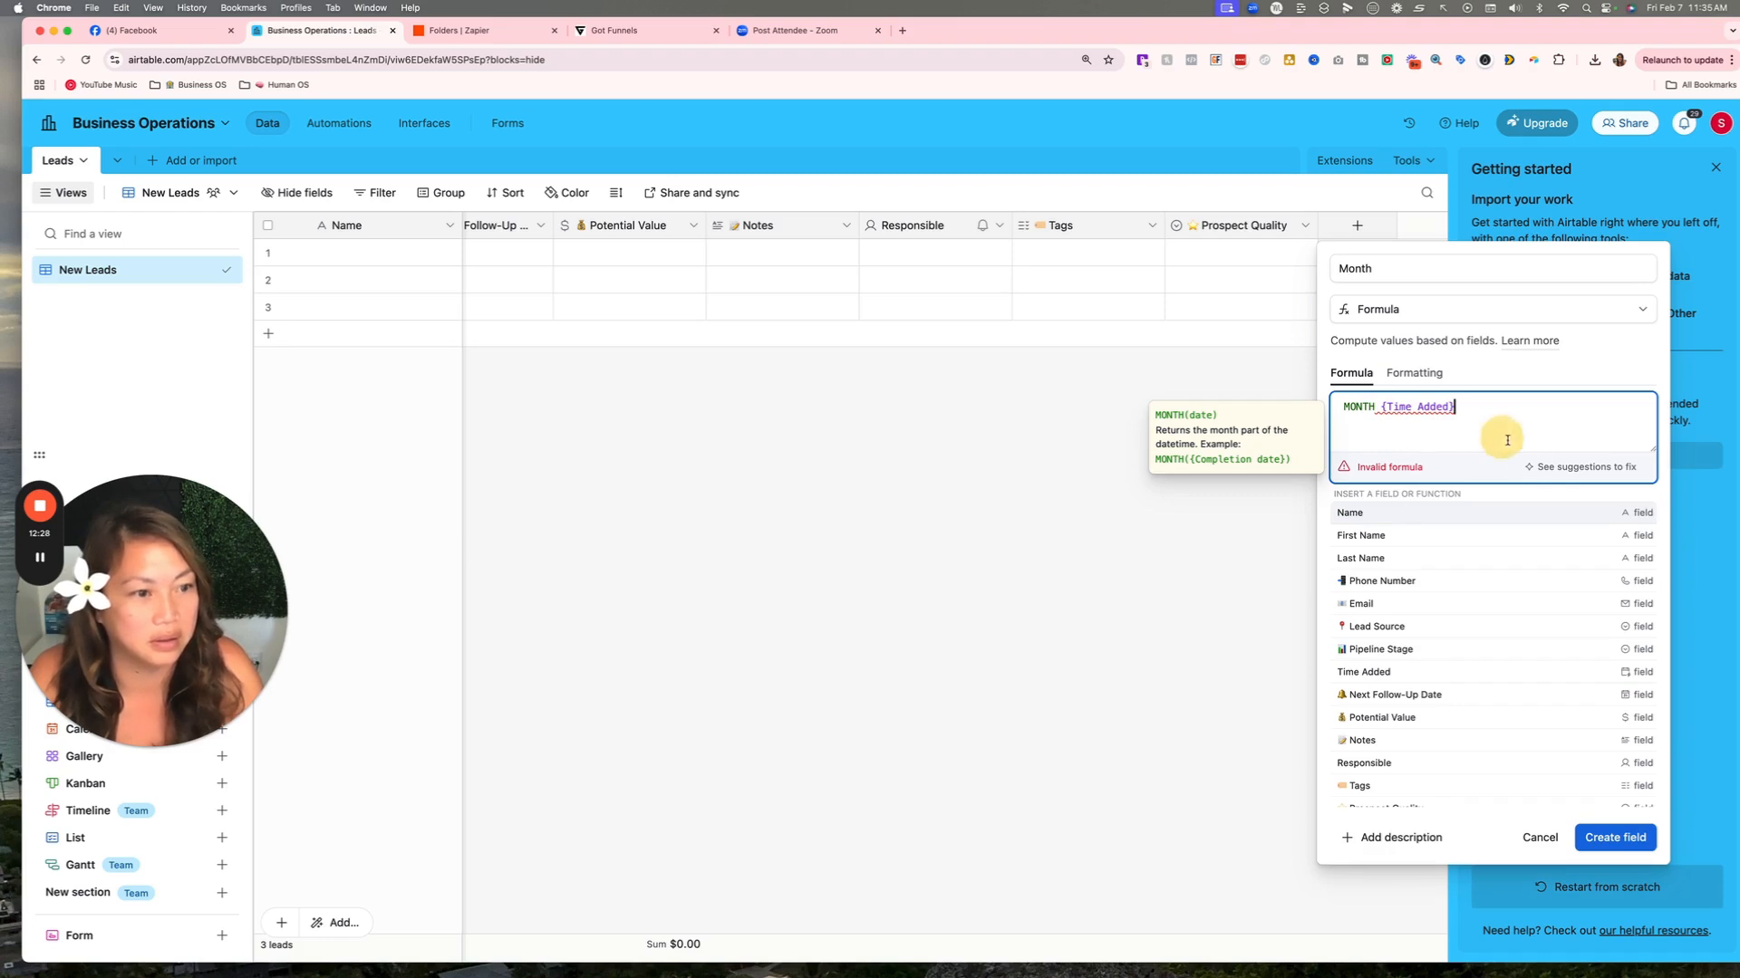
left_click(1576, 469)
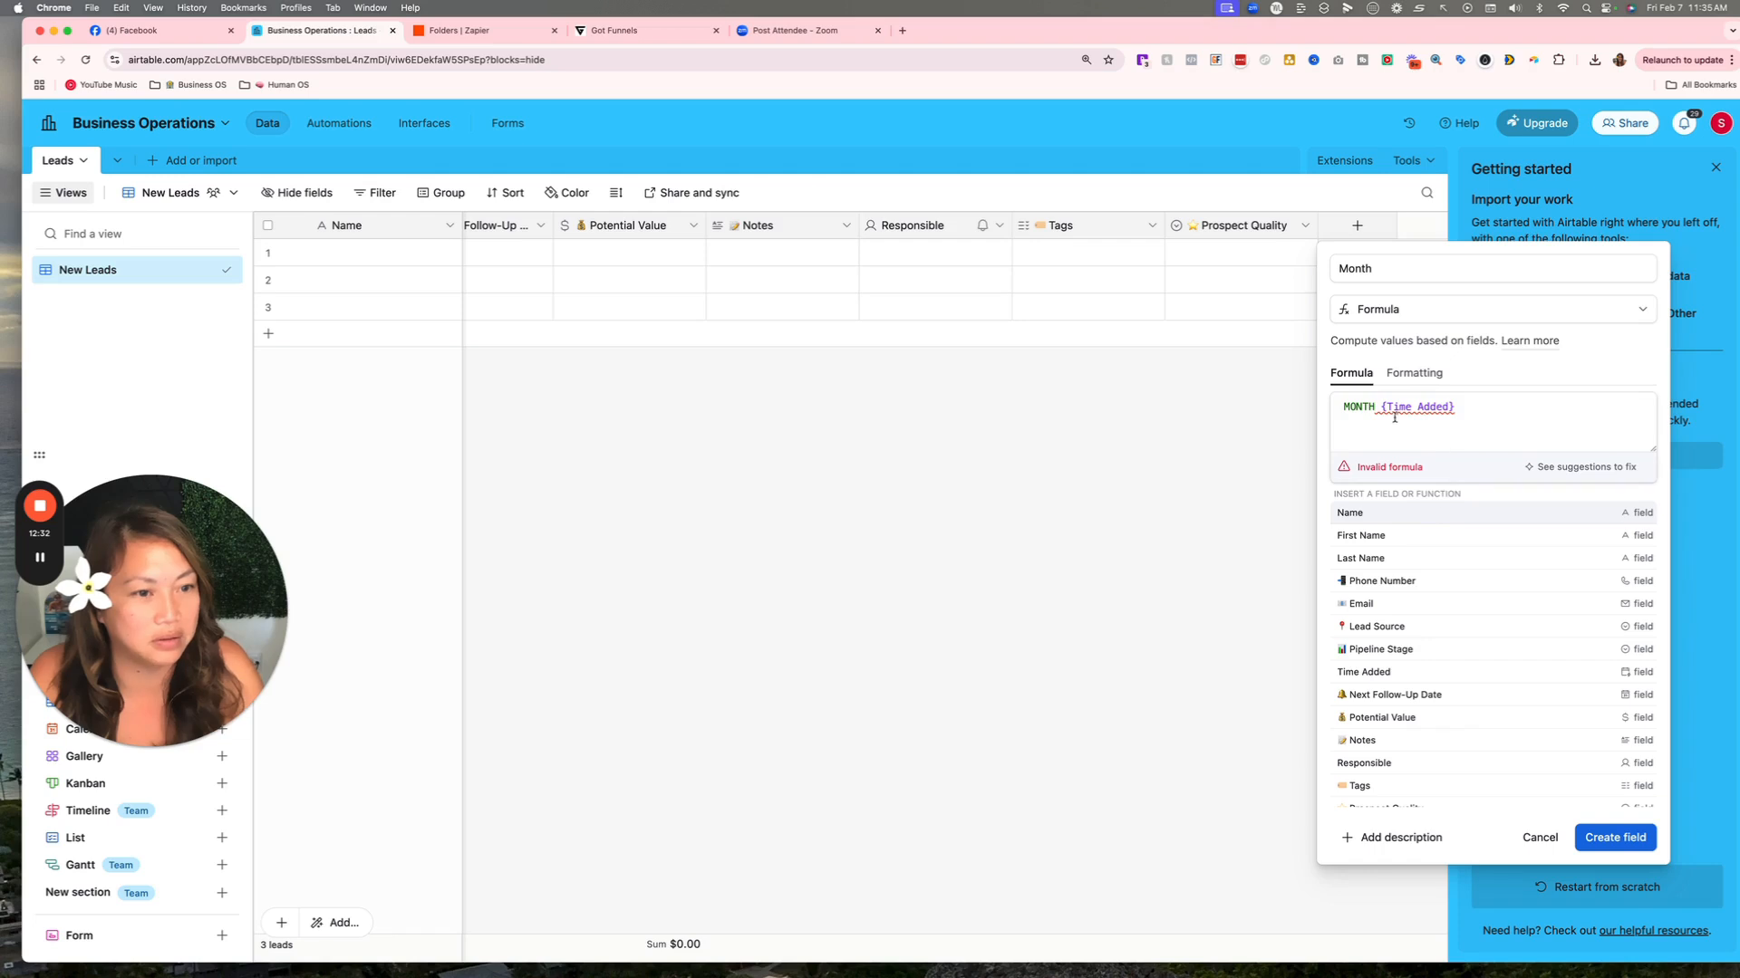
left_click_drag(1380, 408, 1334, 409)
key("BackSpace")
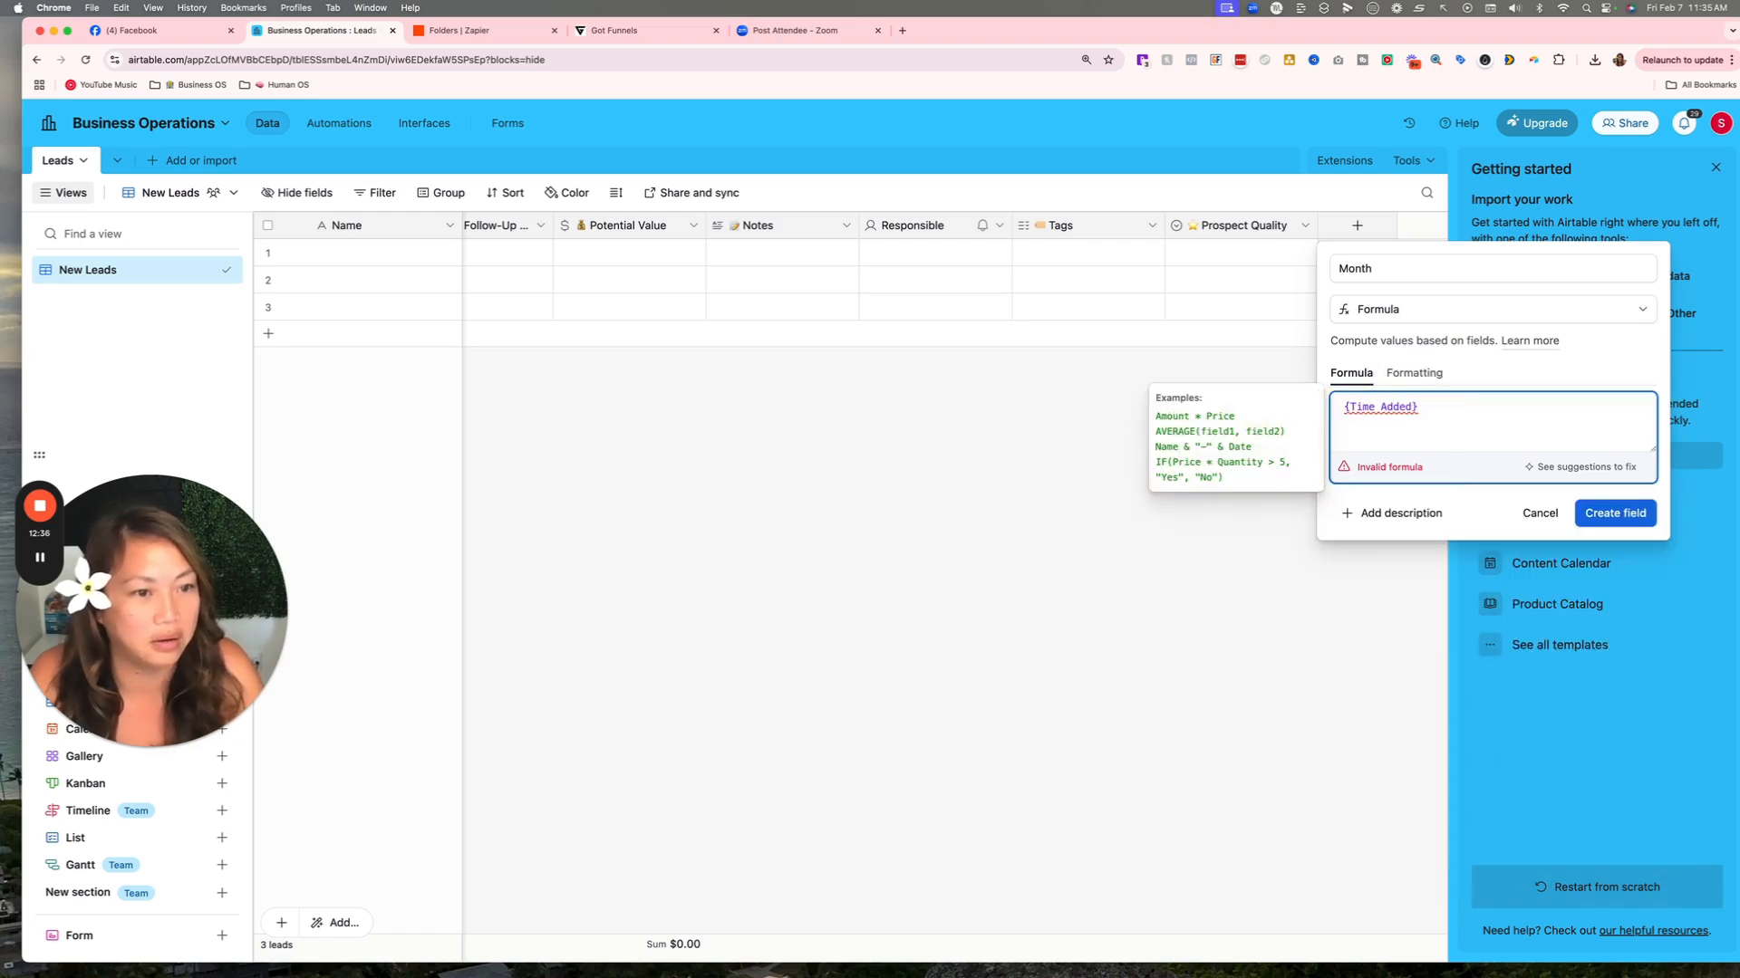
left_click(1438, 407)
type("mont")
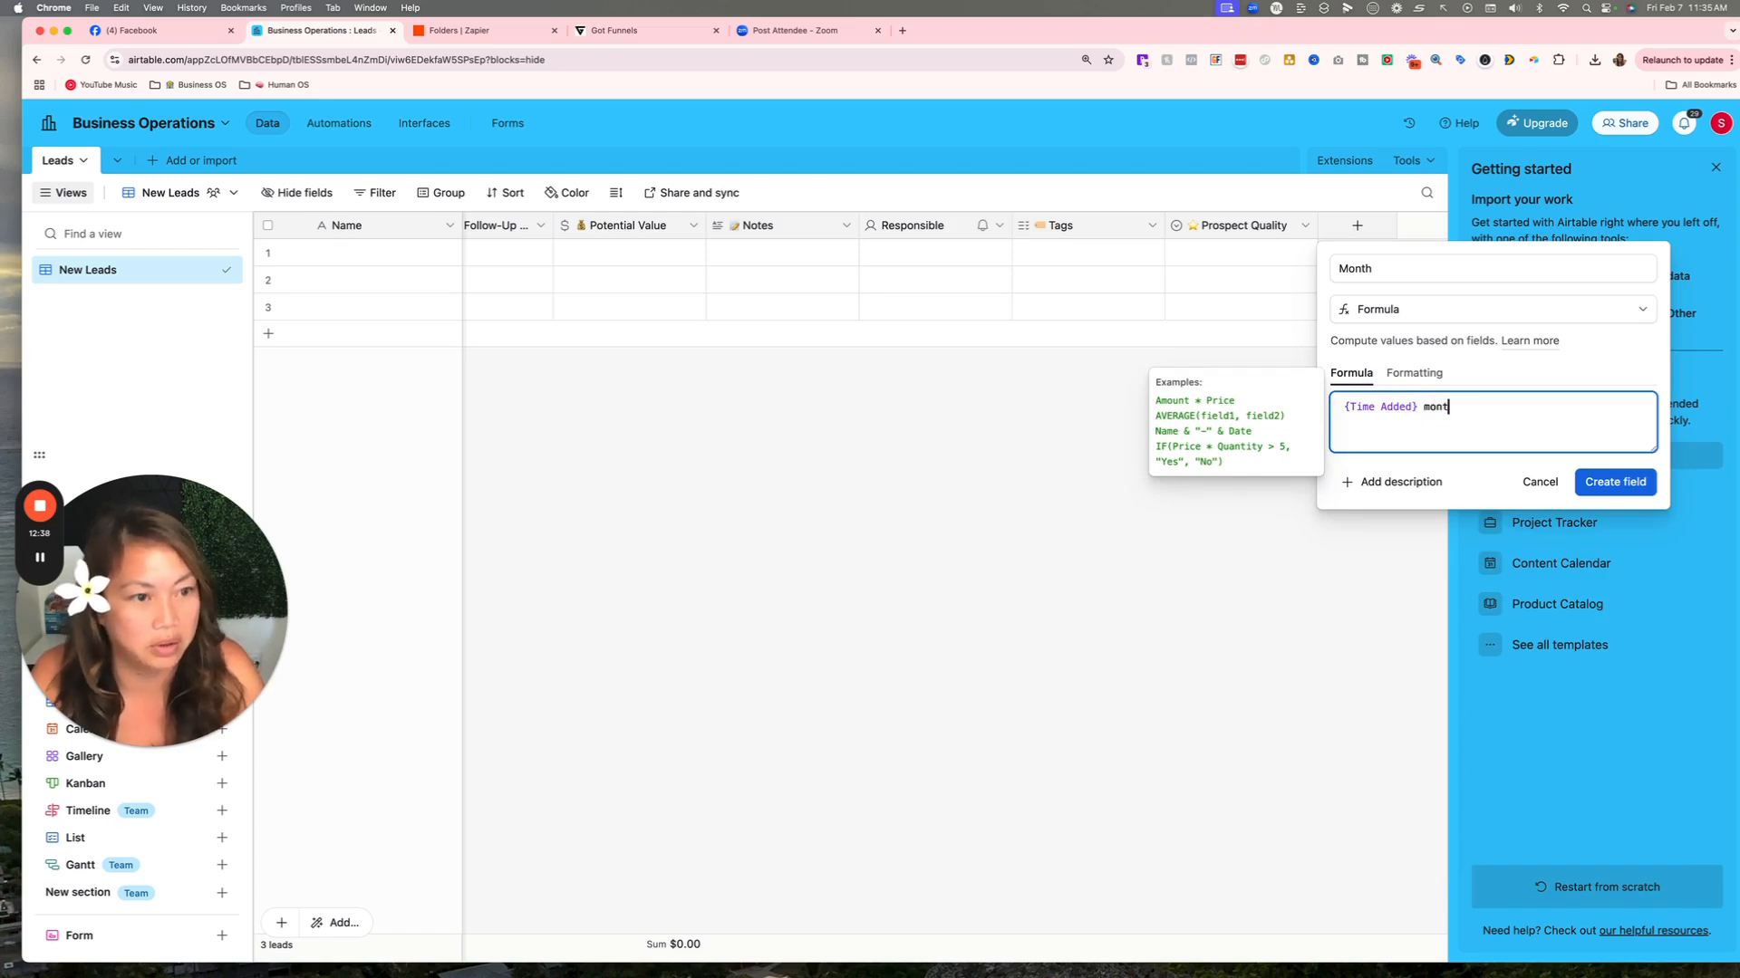
type("h")
left_click(1368, 478)
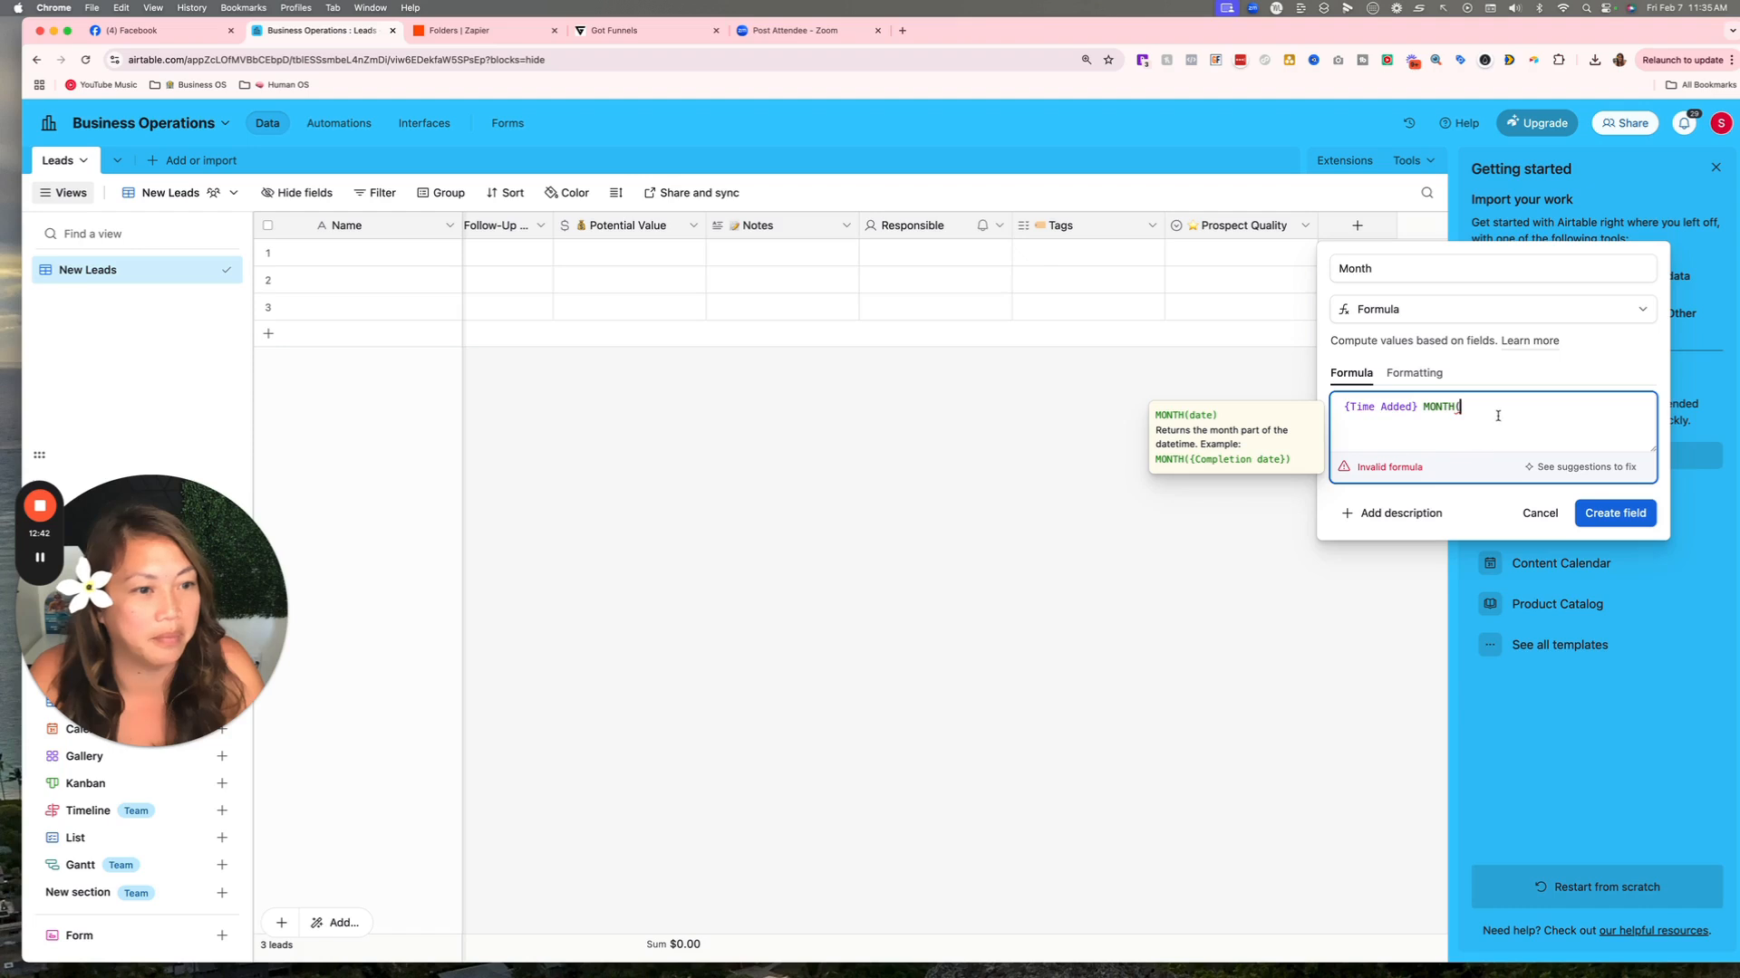
left_click_drag(1498, 416, 1320, 411)
key("BackSpace")
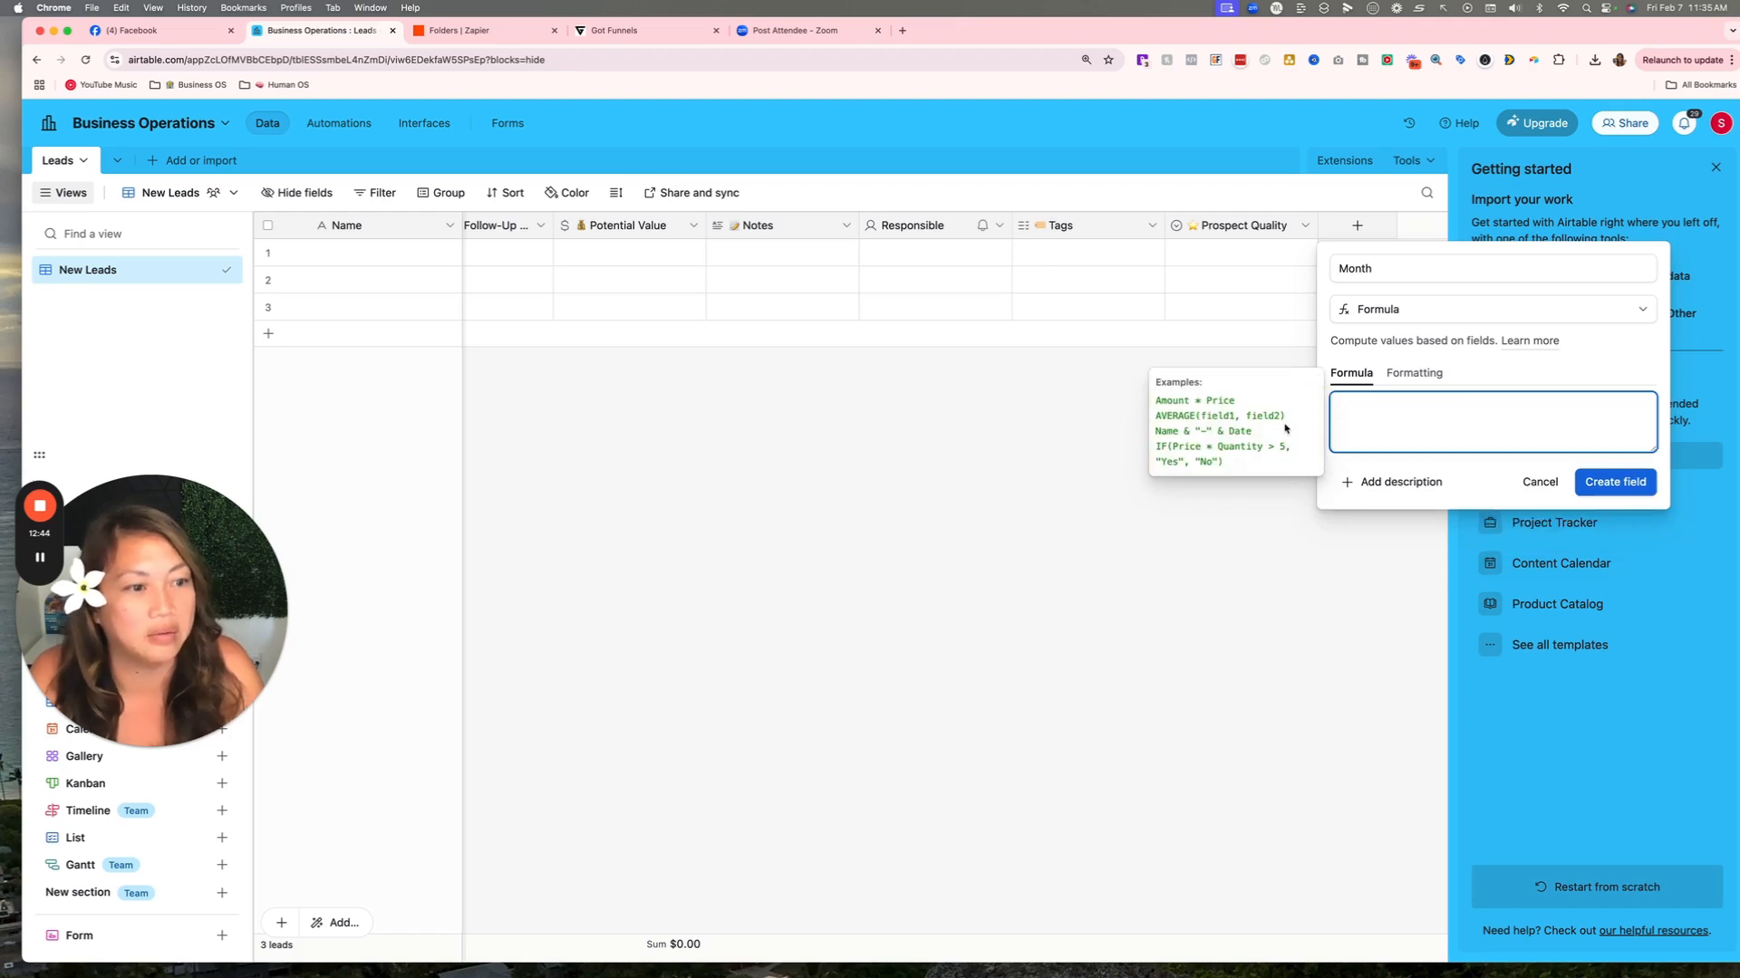
left_click(1203, 393)
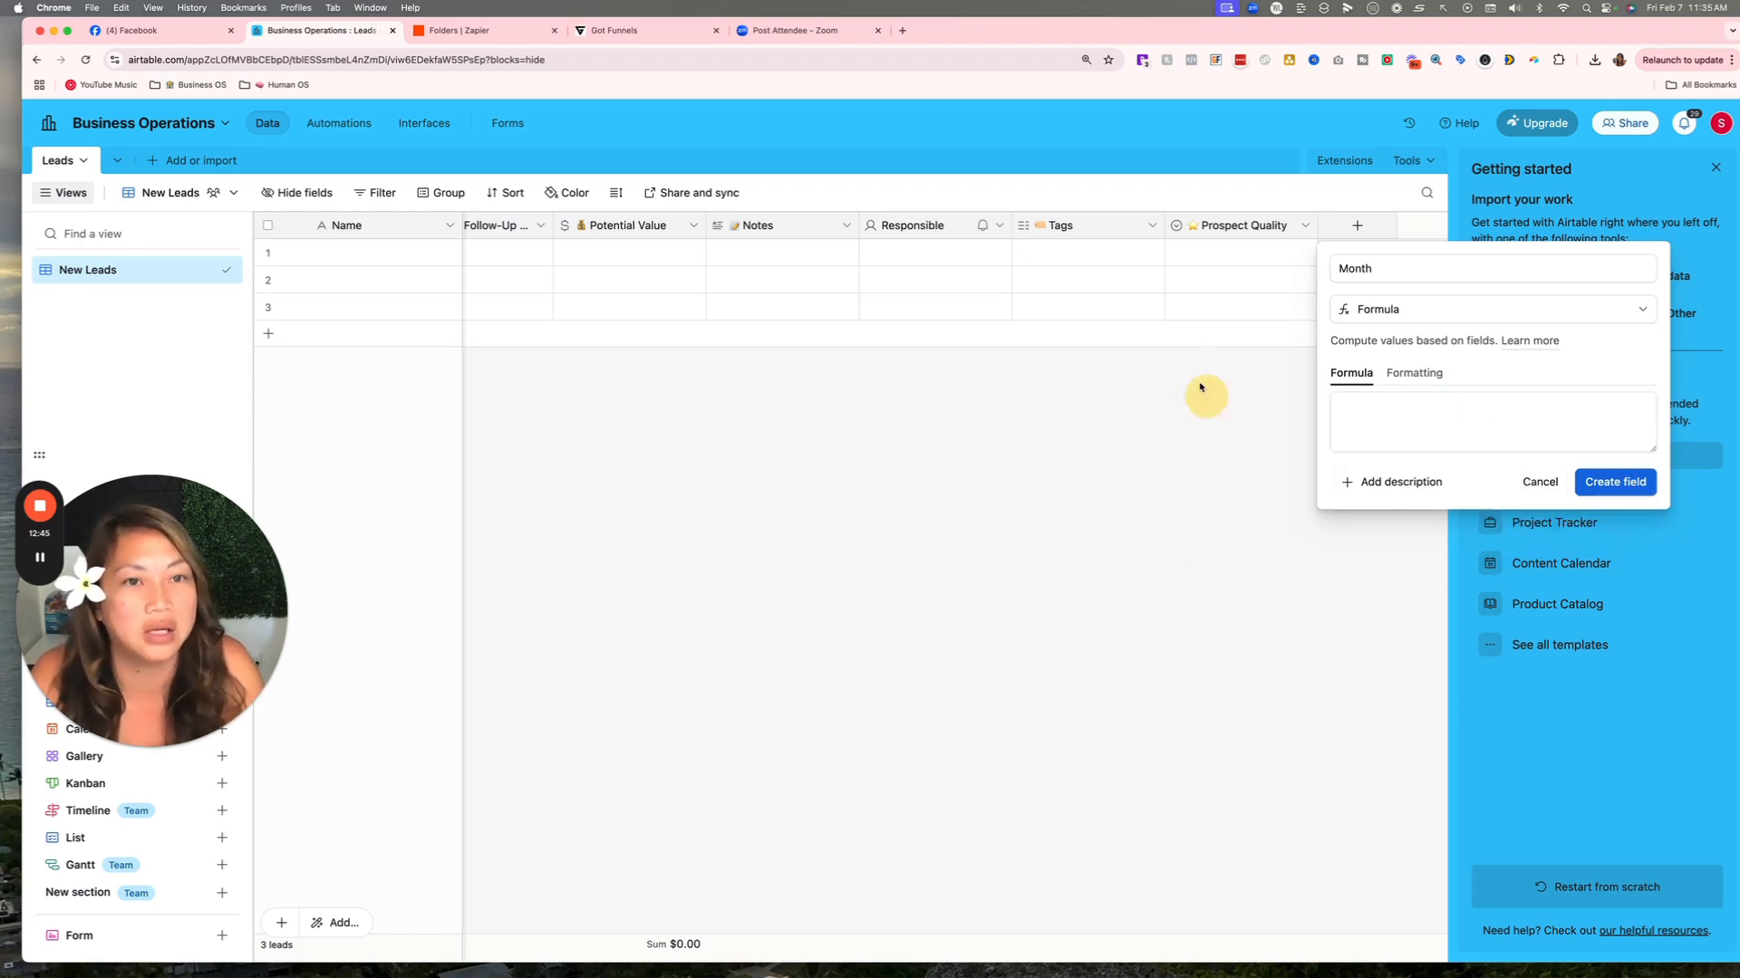
Open chatgpt.com in a new tab and open the AirtableGPT assistant.
left_click(903, 29)
left_click(902, 60)
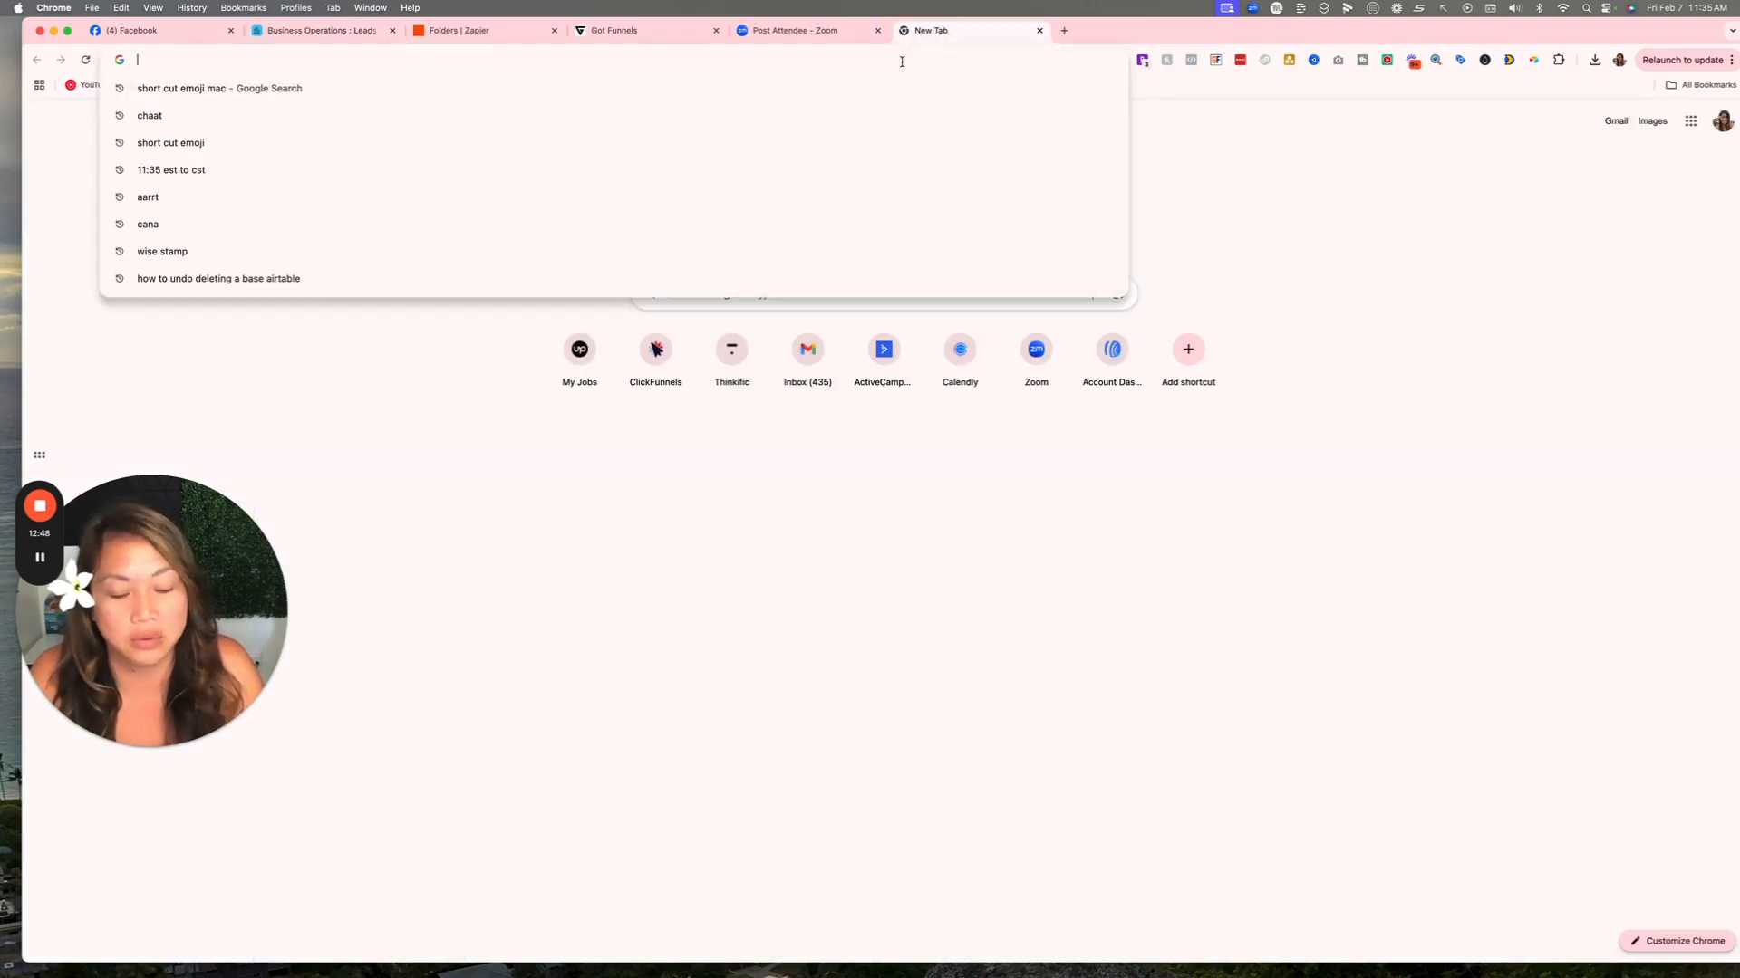
type("ai")
key("BackSpace")
key("BackSpace")
key("BackSpace")
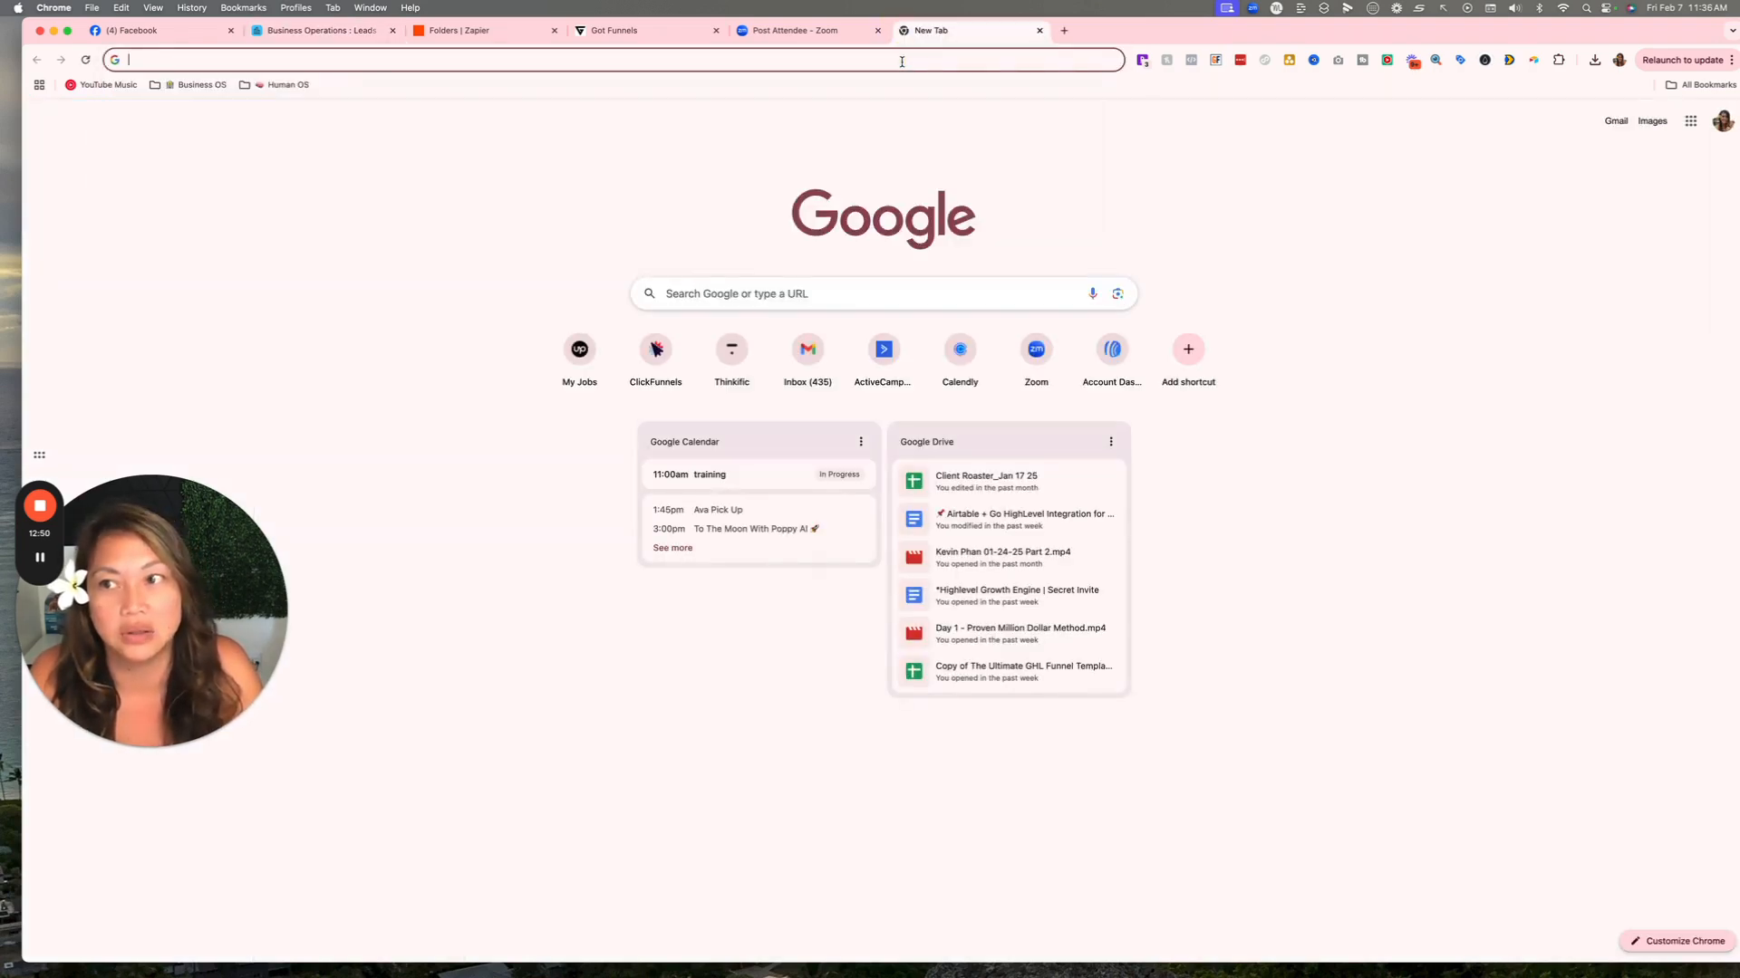
type("ch")
key("Return")
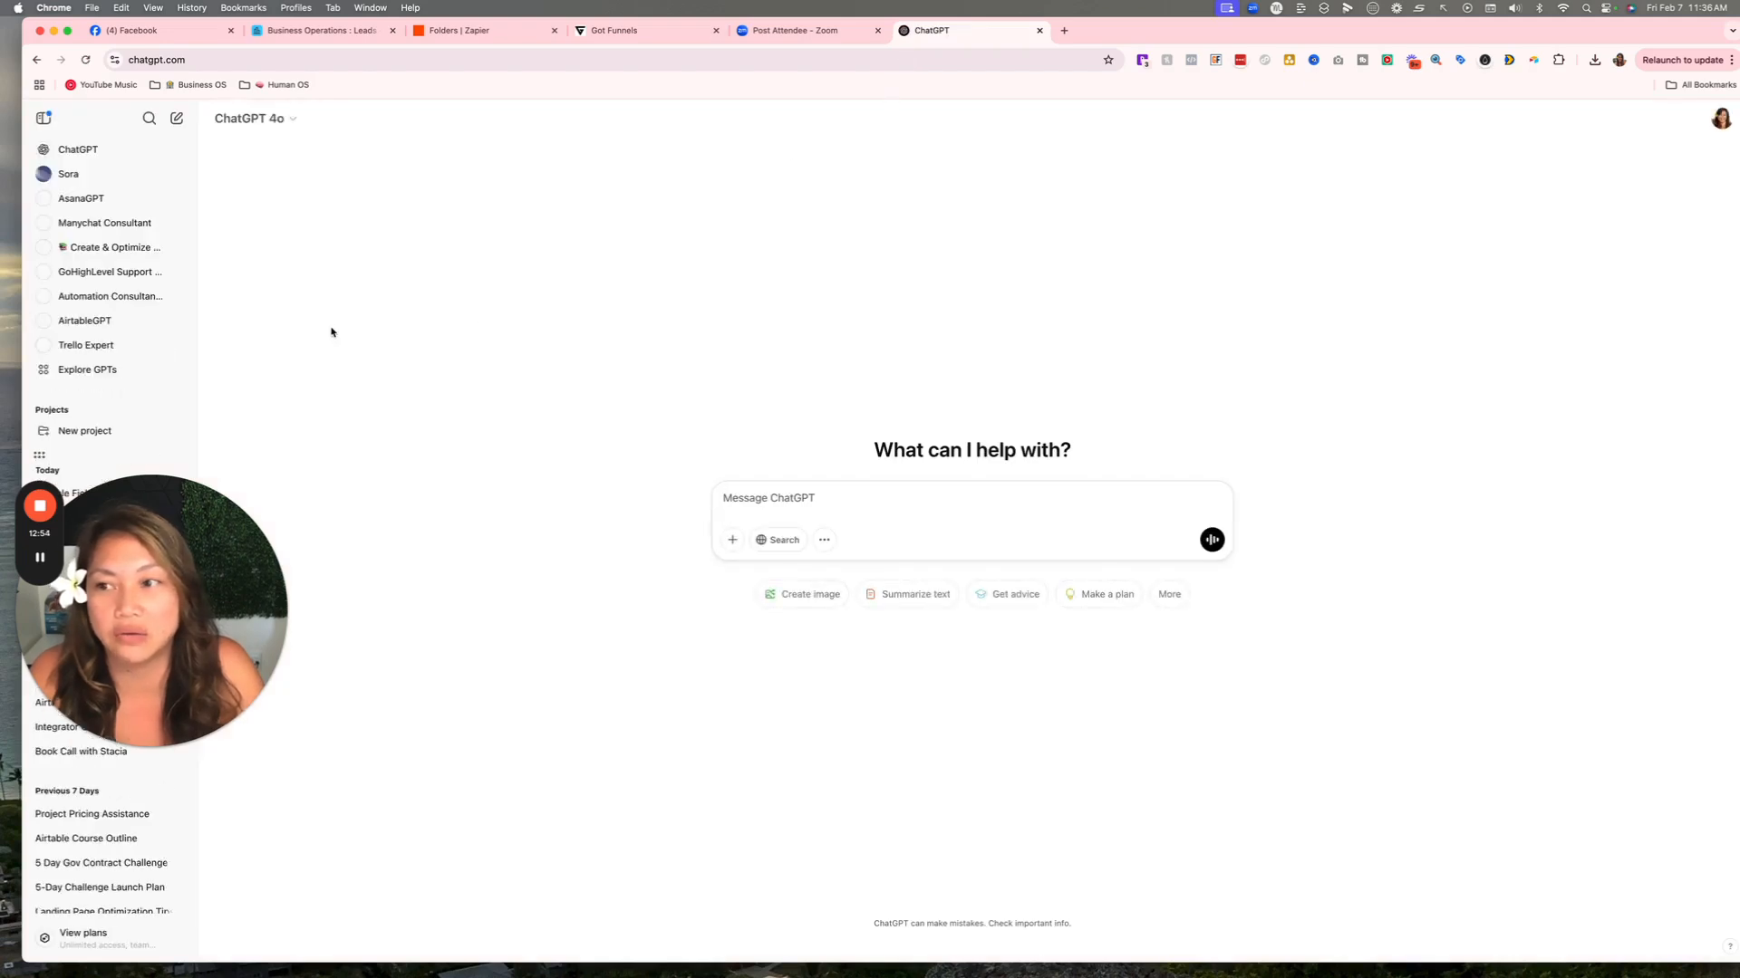
left_click(95, 320)
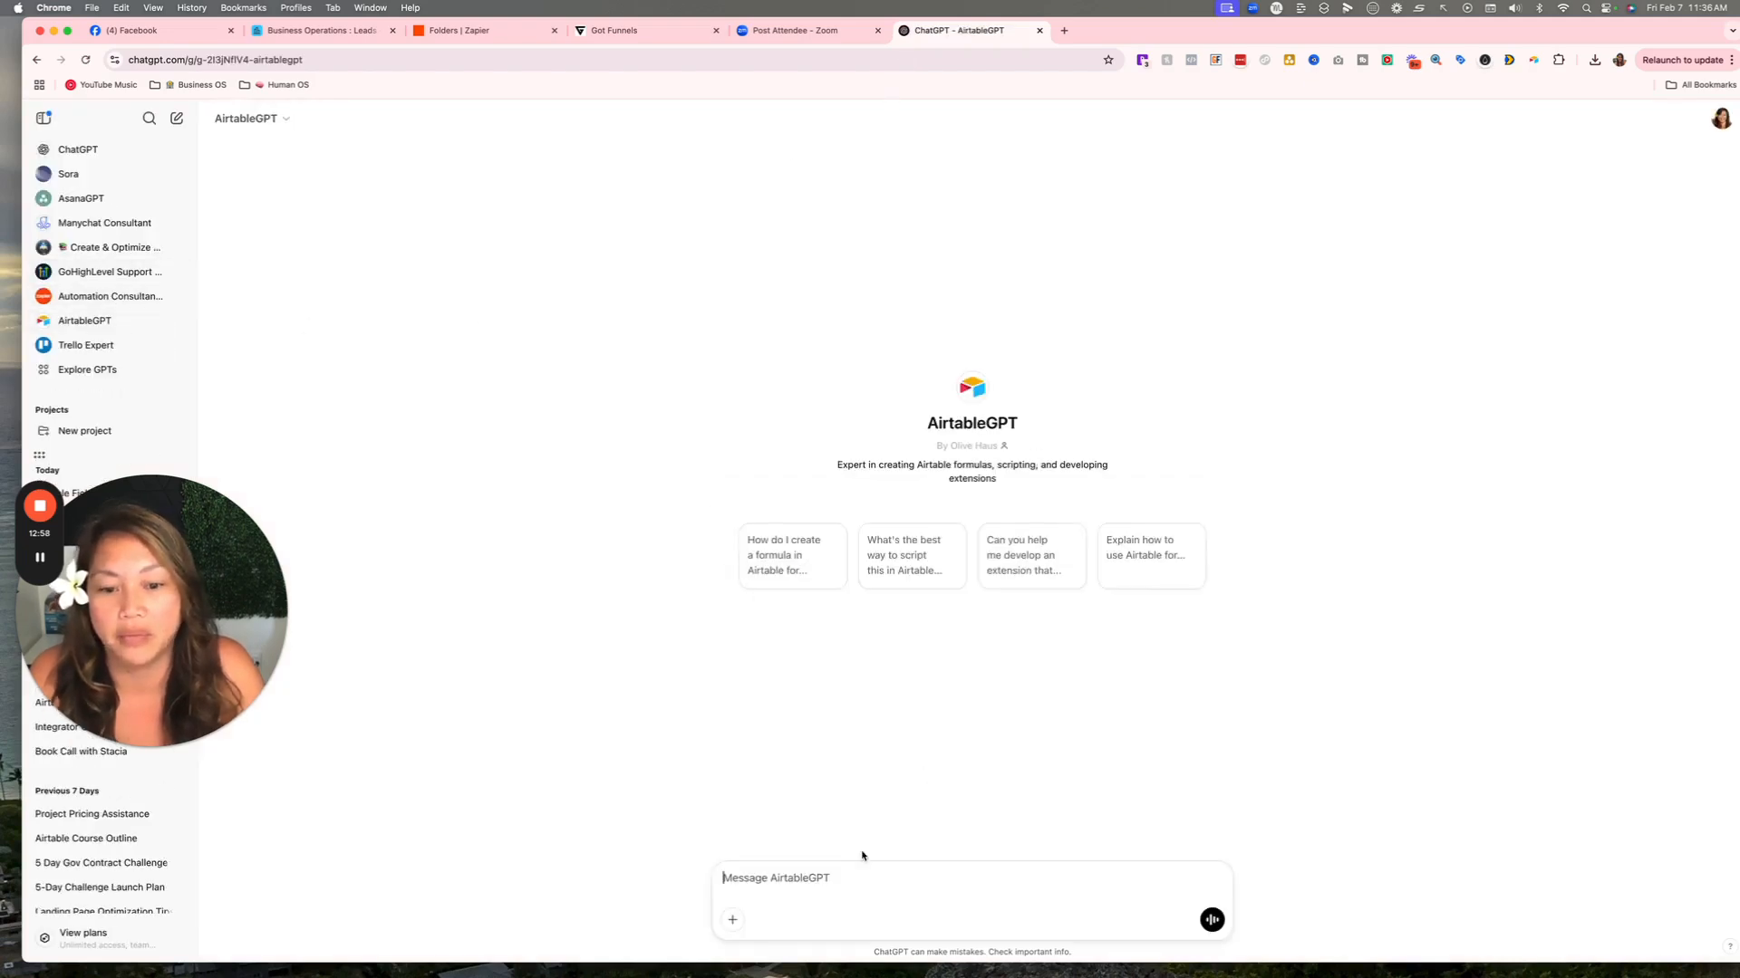
Ask AirtableGPT how to extract the month from Time Added, then copy its DATETIME_FORMAT formula.
left_click(816, 878)
type("function pull time added just")
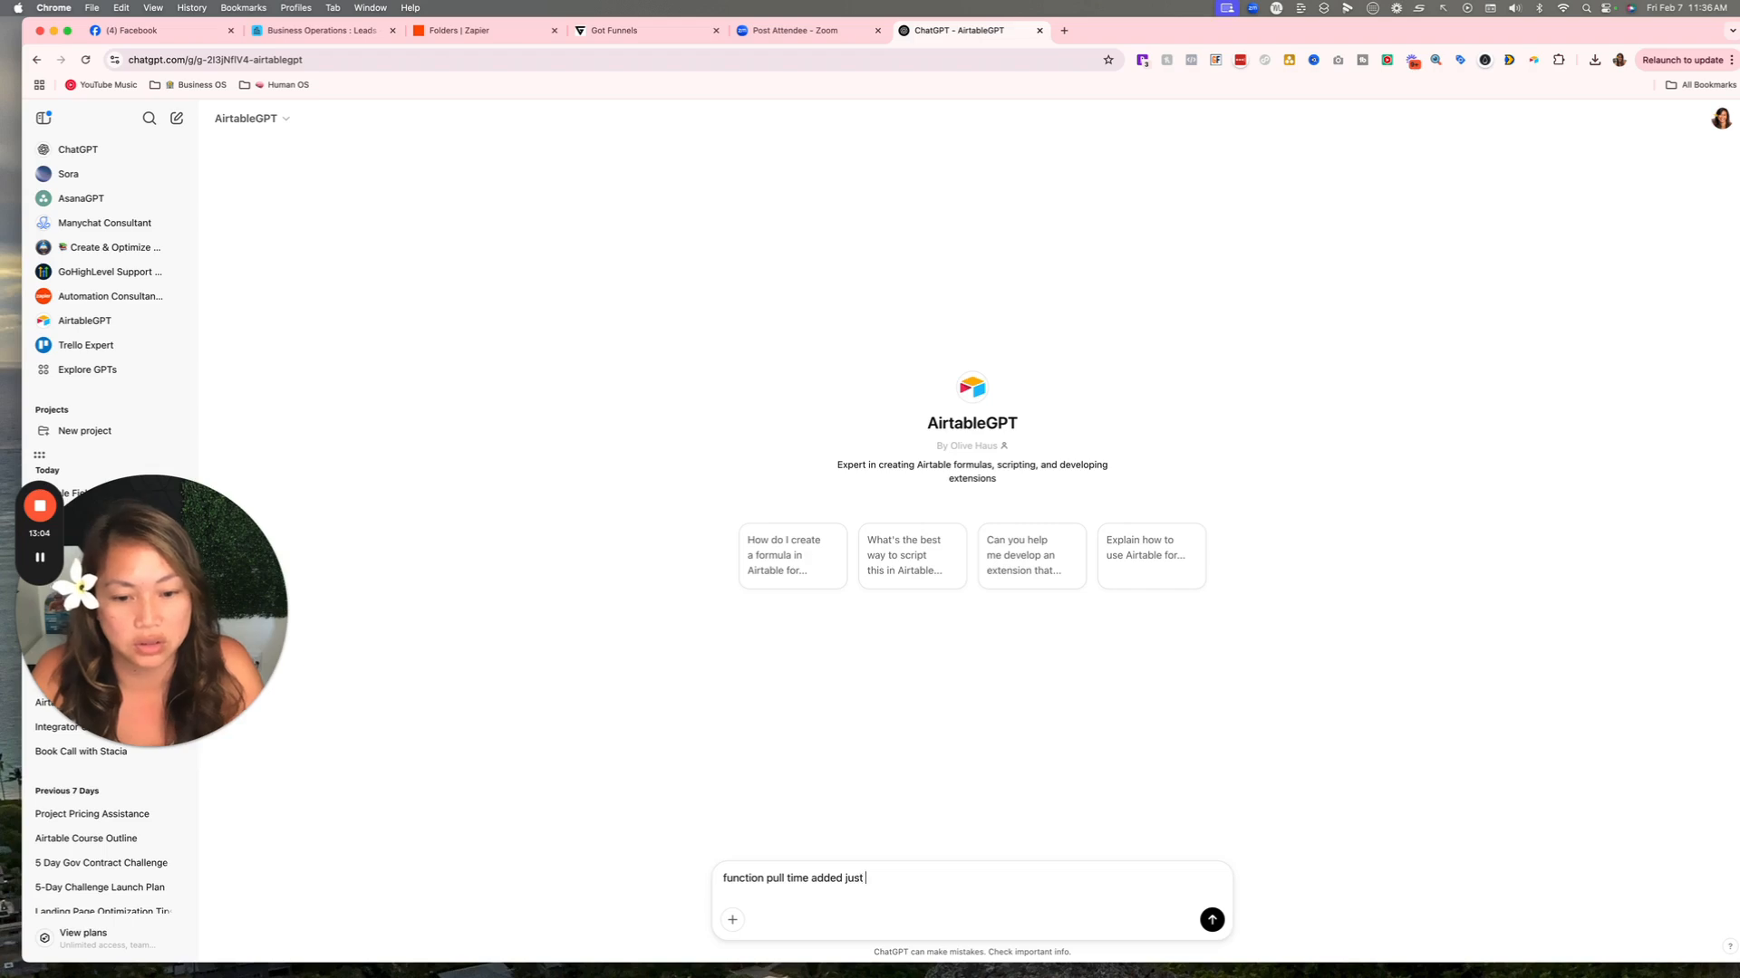
key("Return")
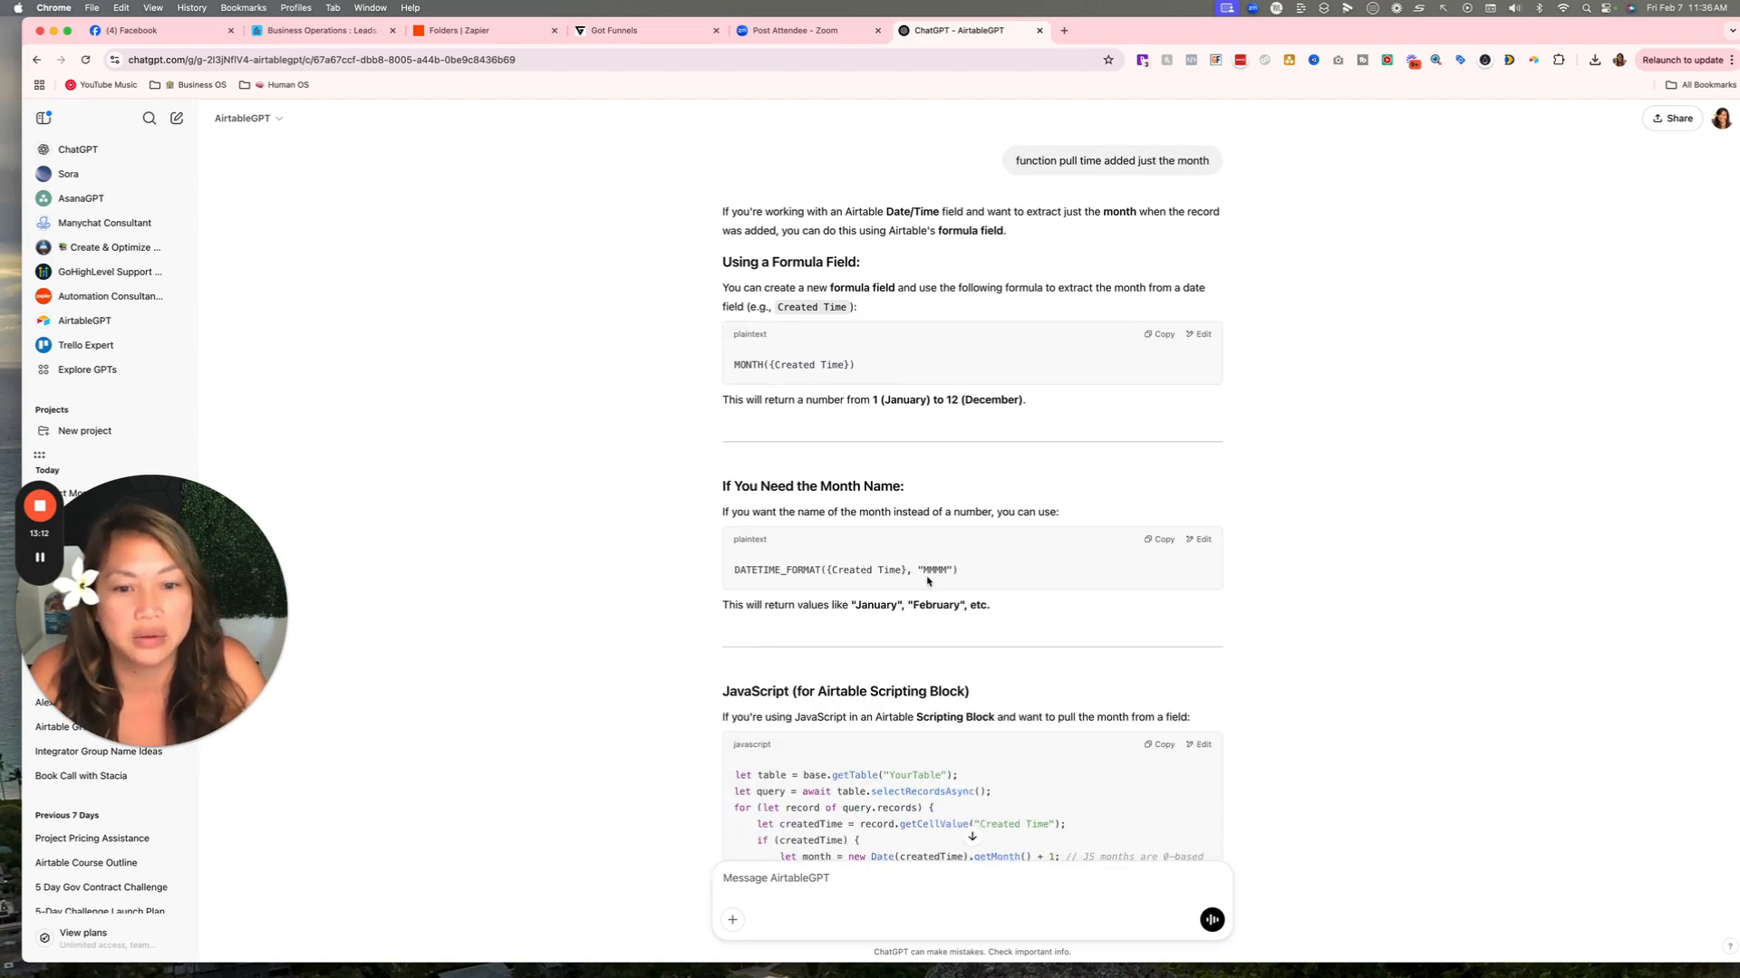
left_click(1159, 539)
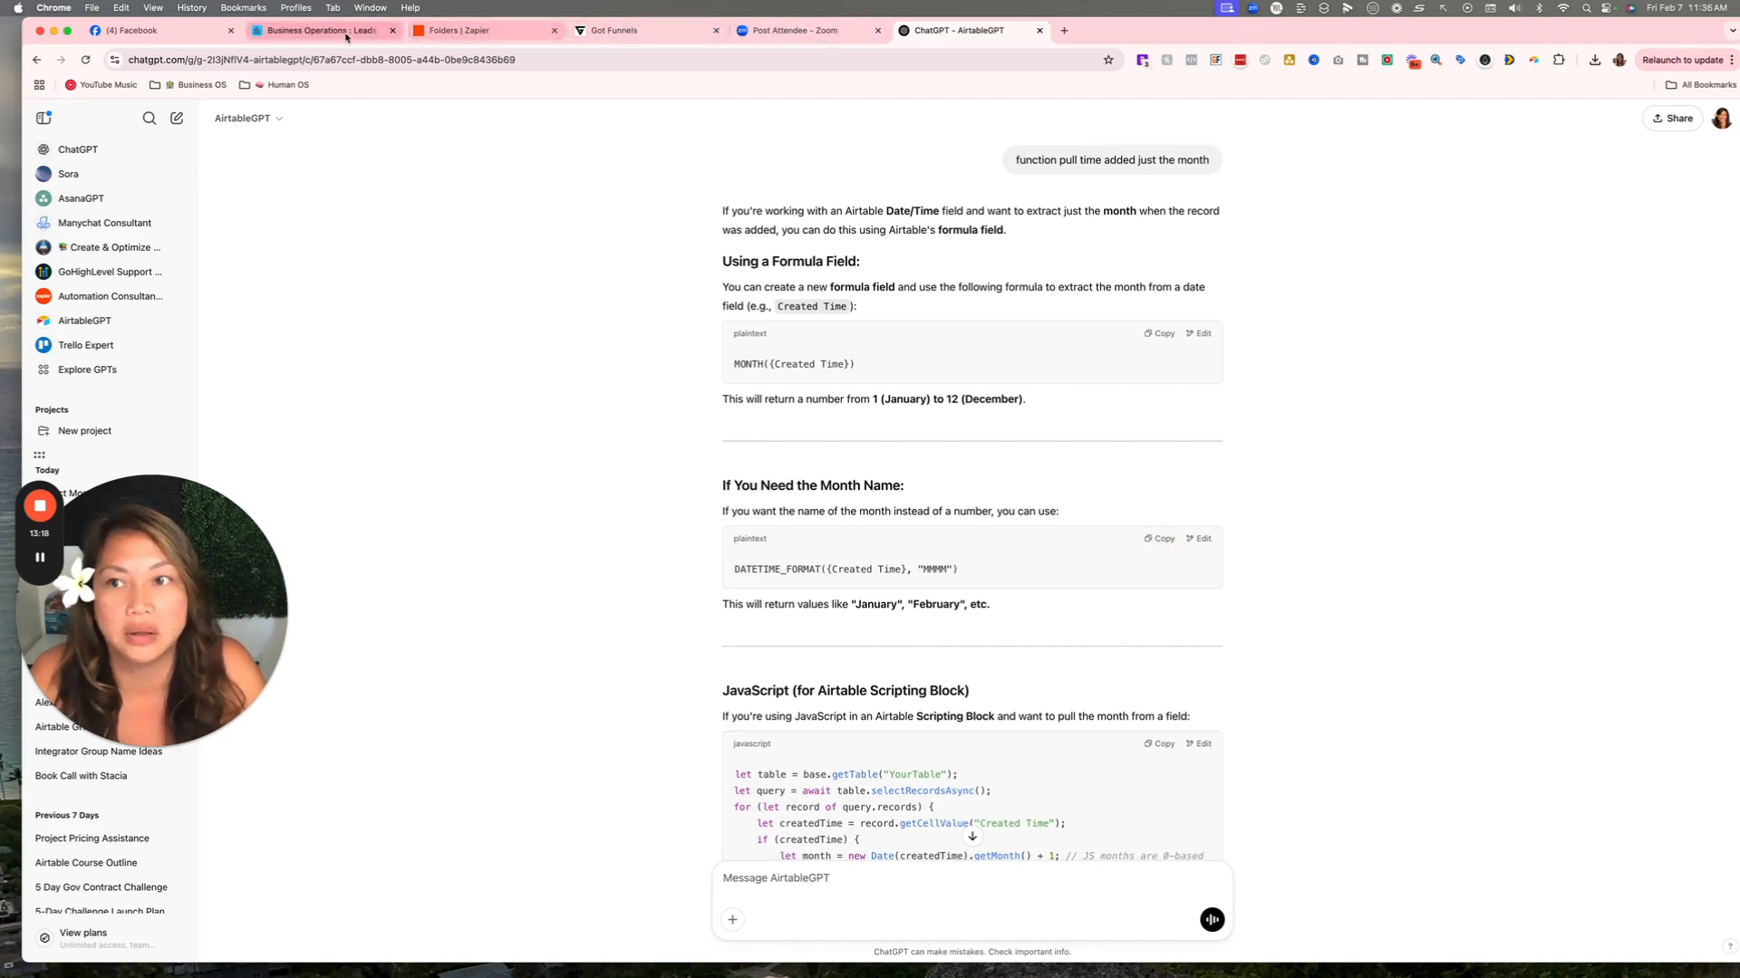
left_click(318, 30)
Paste the copied DATETIME_FORMAT month-name formula into the Month formula box.
left_click(1410, 410)
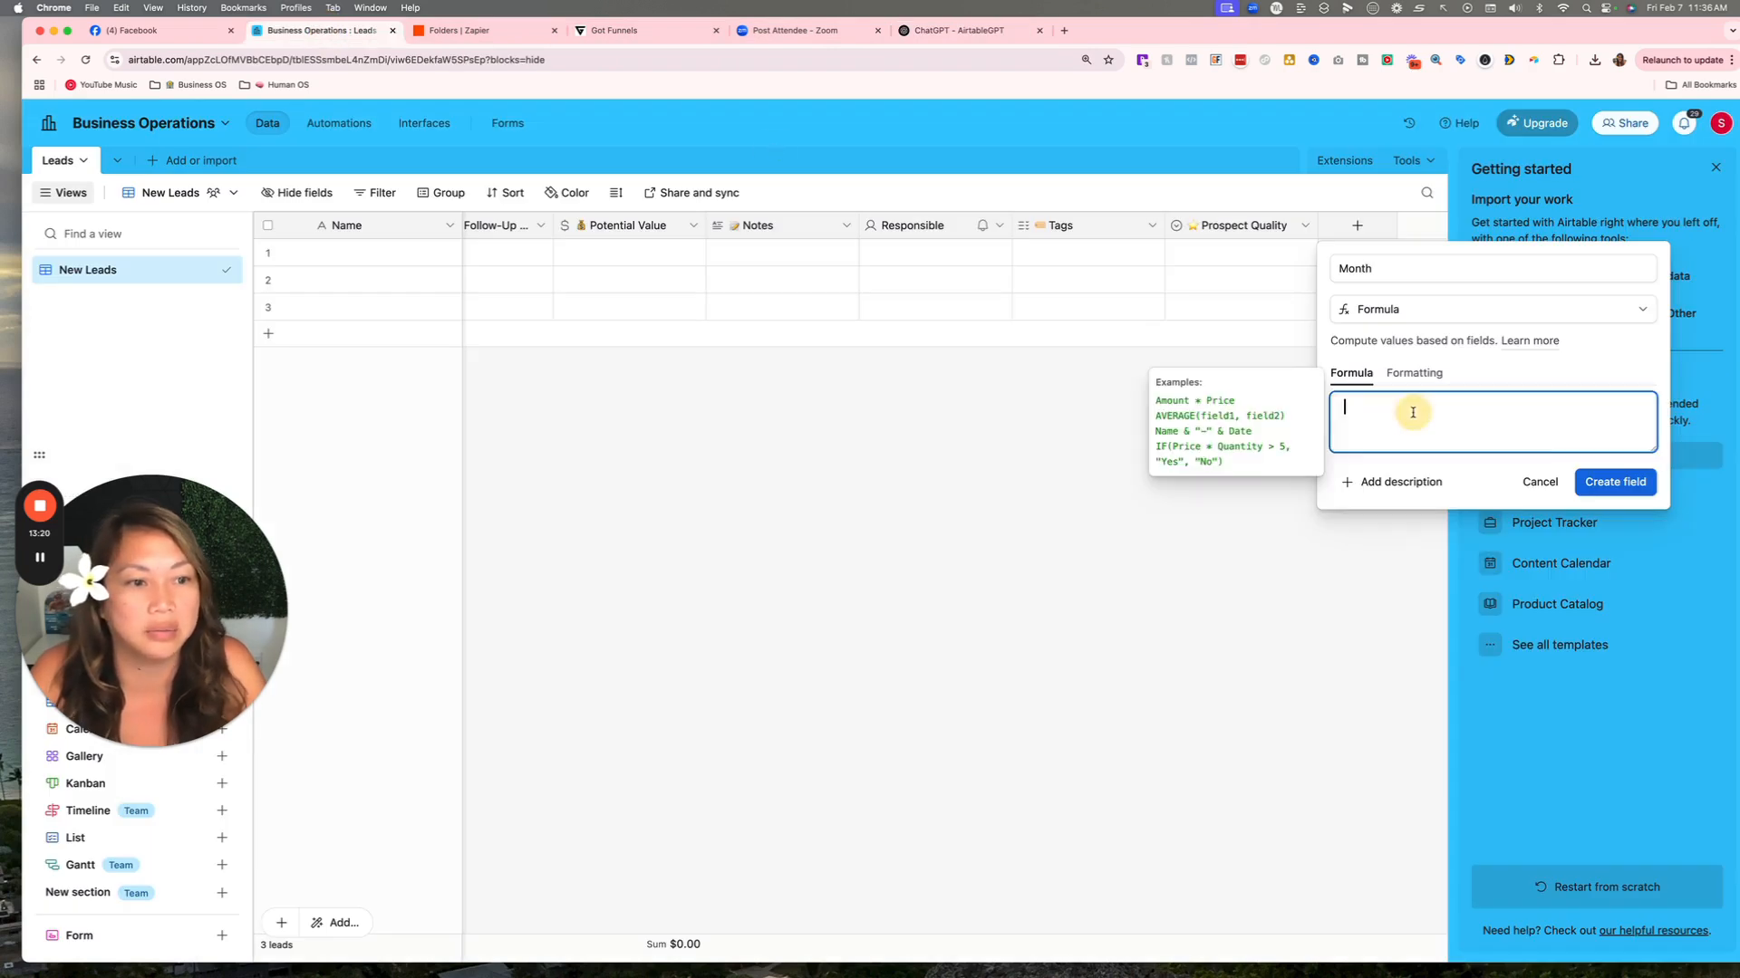
right_click(1410, 410)
left_click(1368, 415)
right_click(1368, 415)
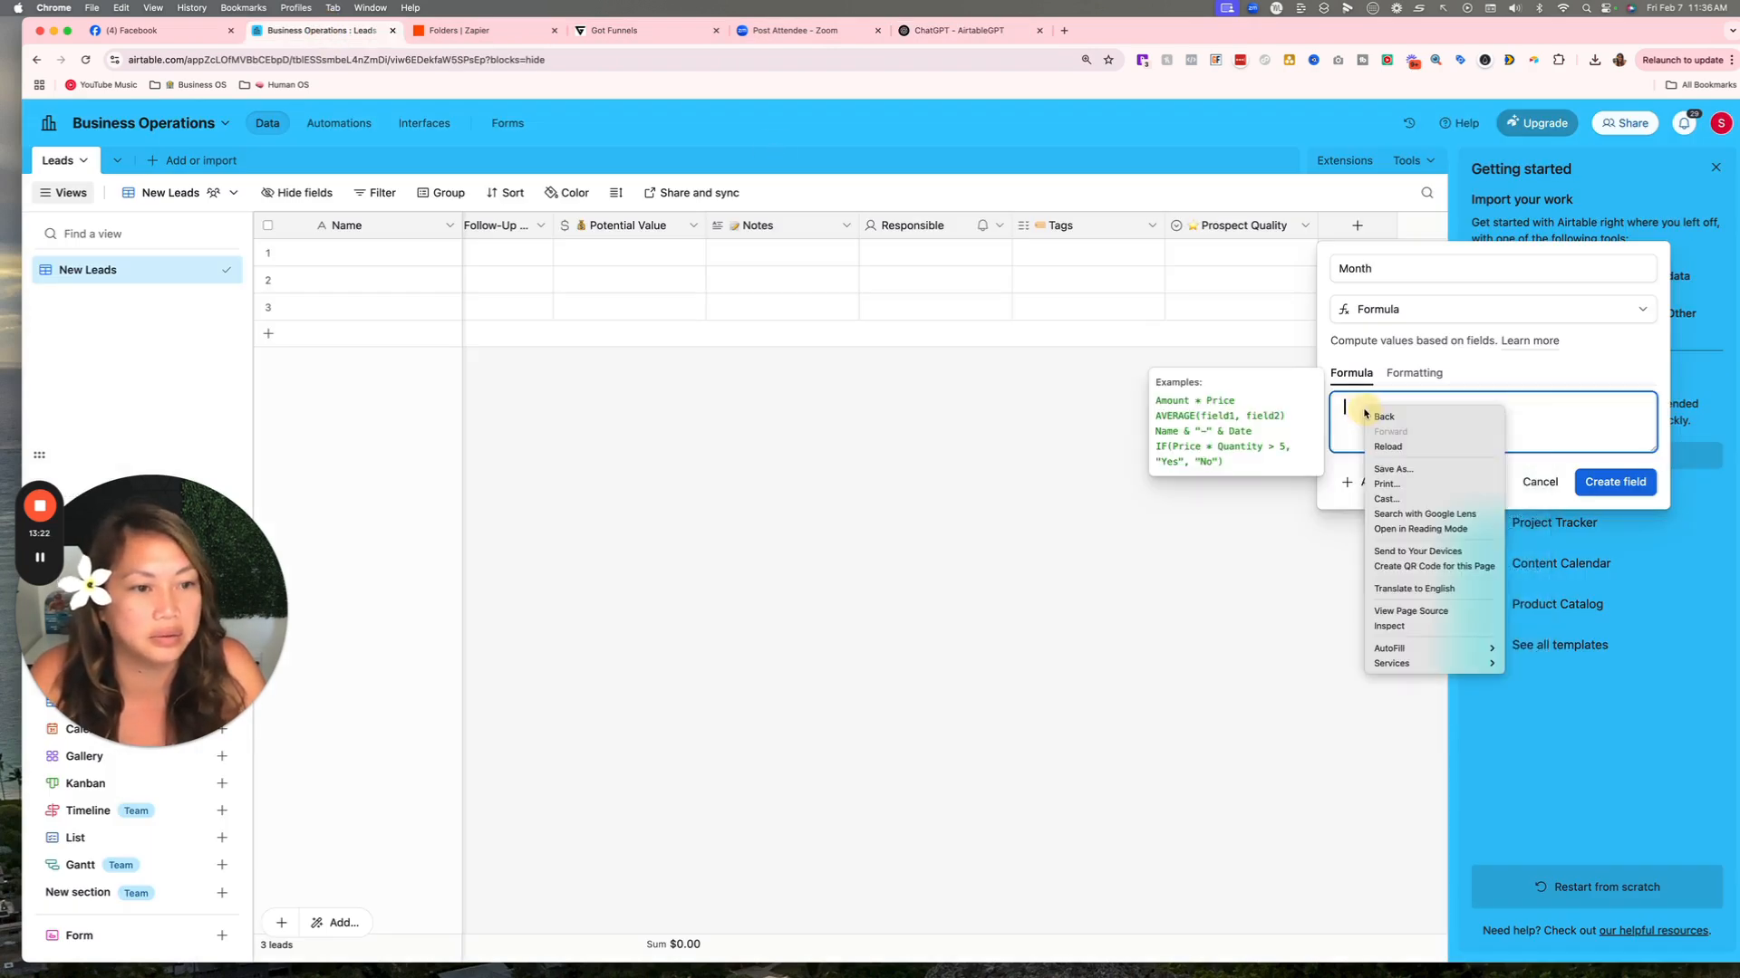
left_click(123, 7)
left_click(124, 7)
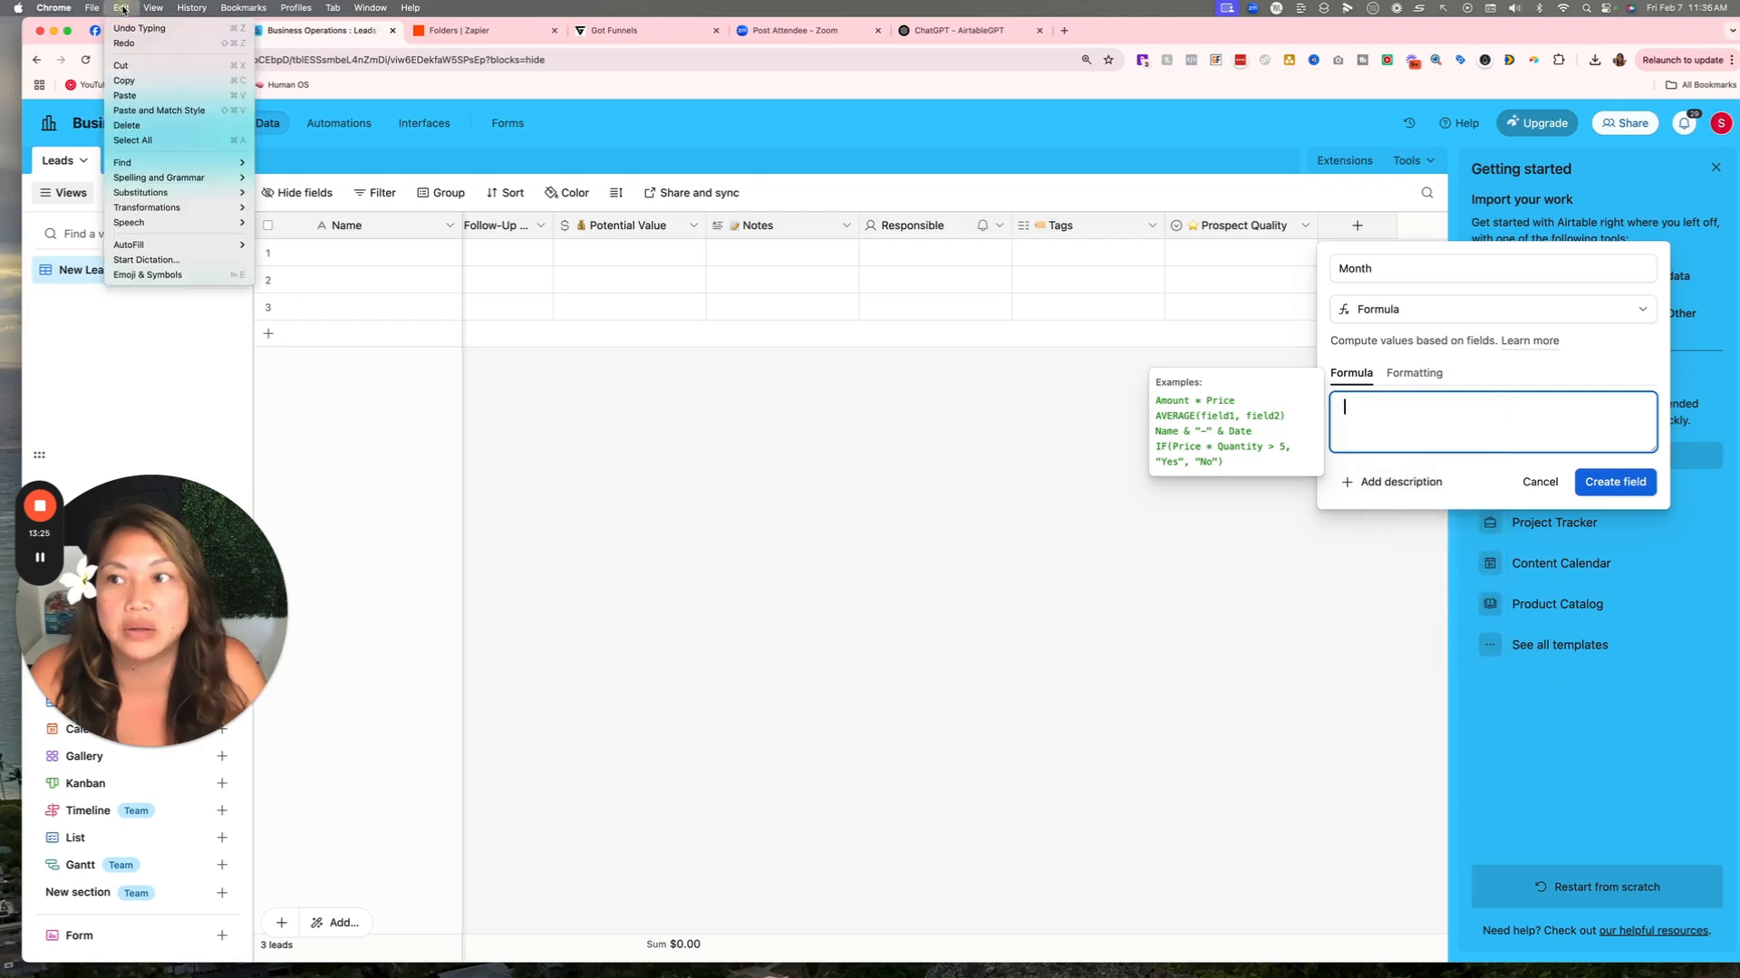
left_click(162, 95)
key("BackSpace")
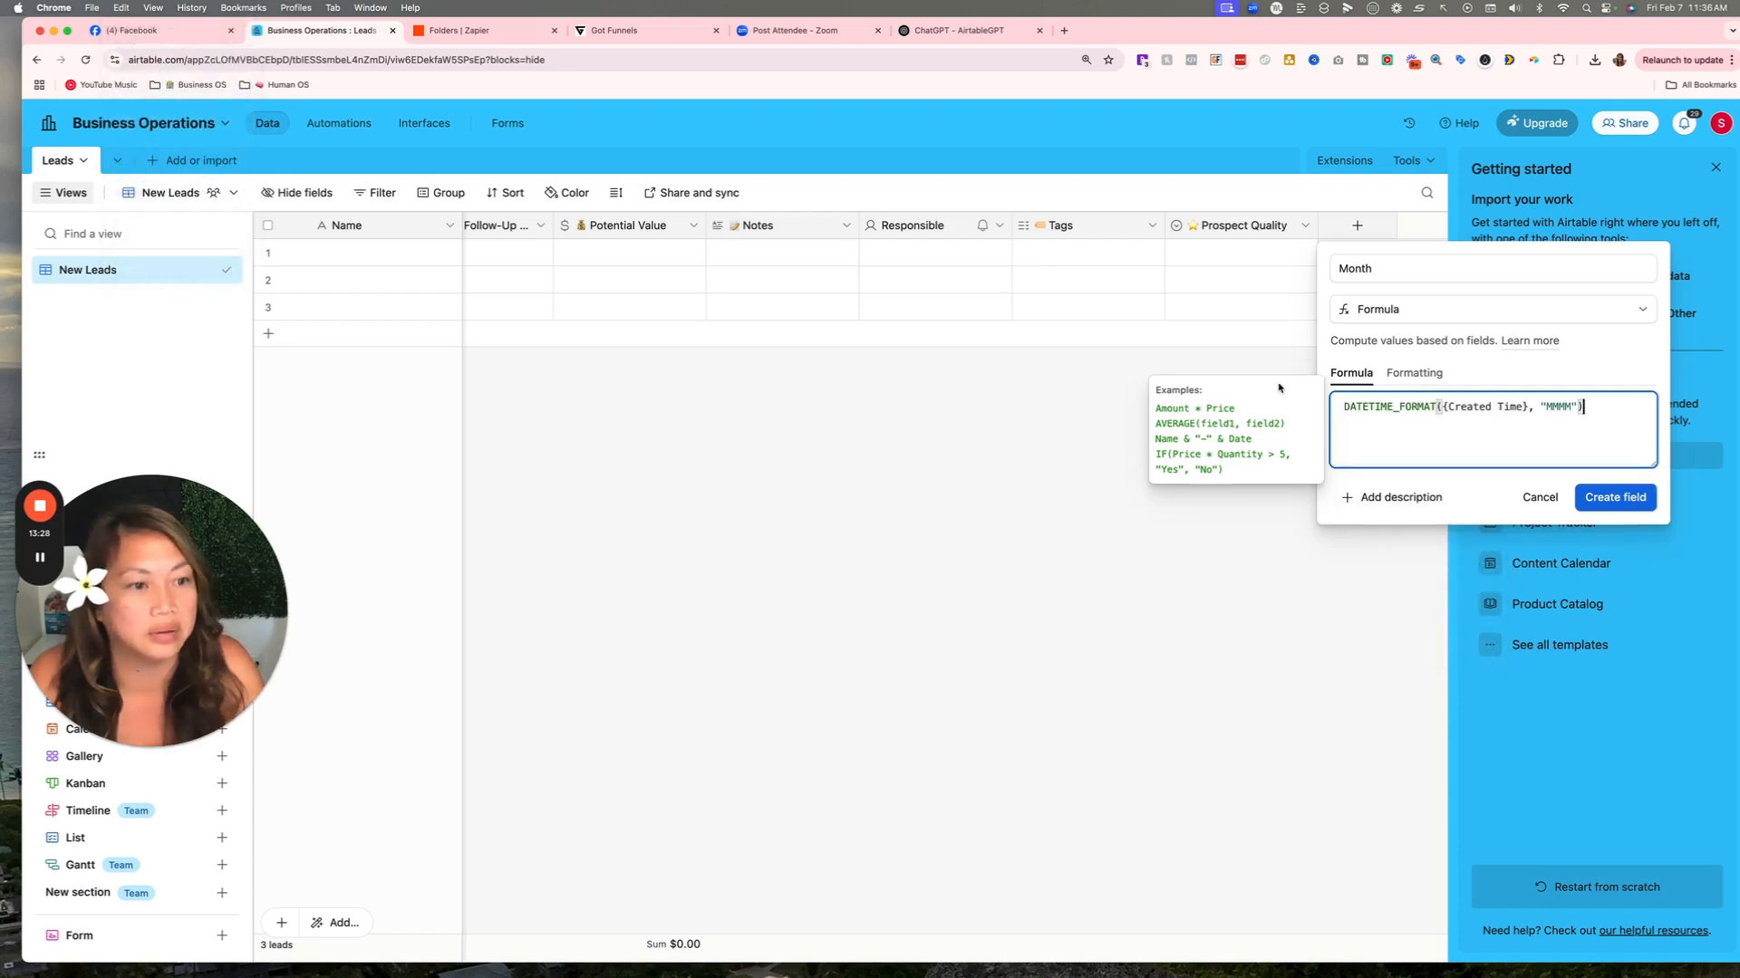
Replace {Created Time} with {Time Added} and create the Month field, showing February.
left_click(1513, 406)
left_click(1544, 405)
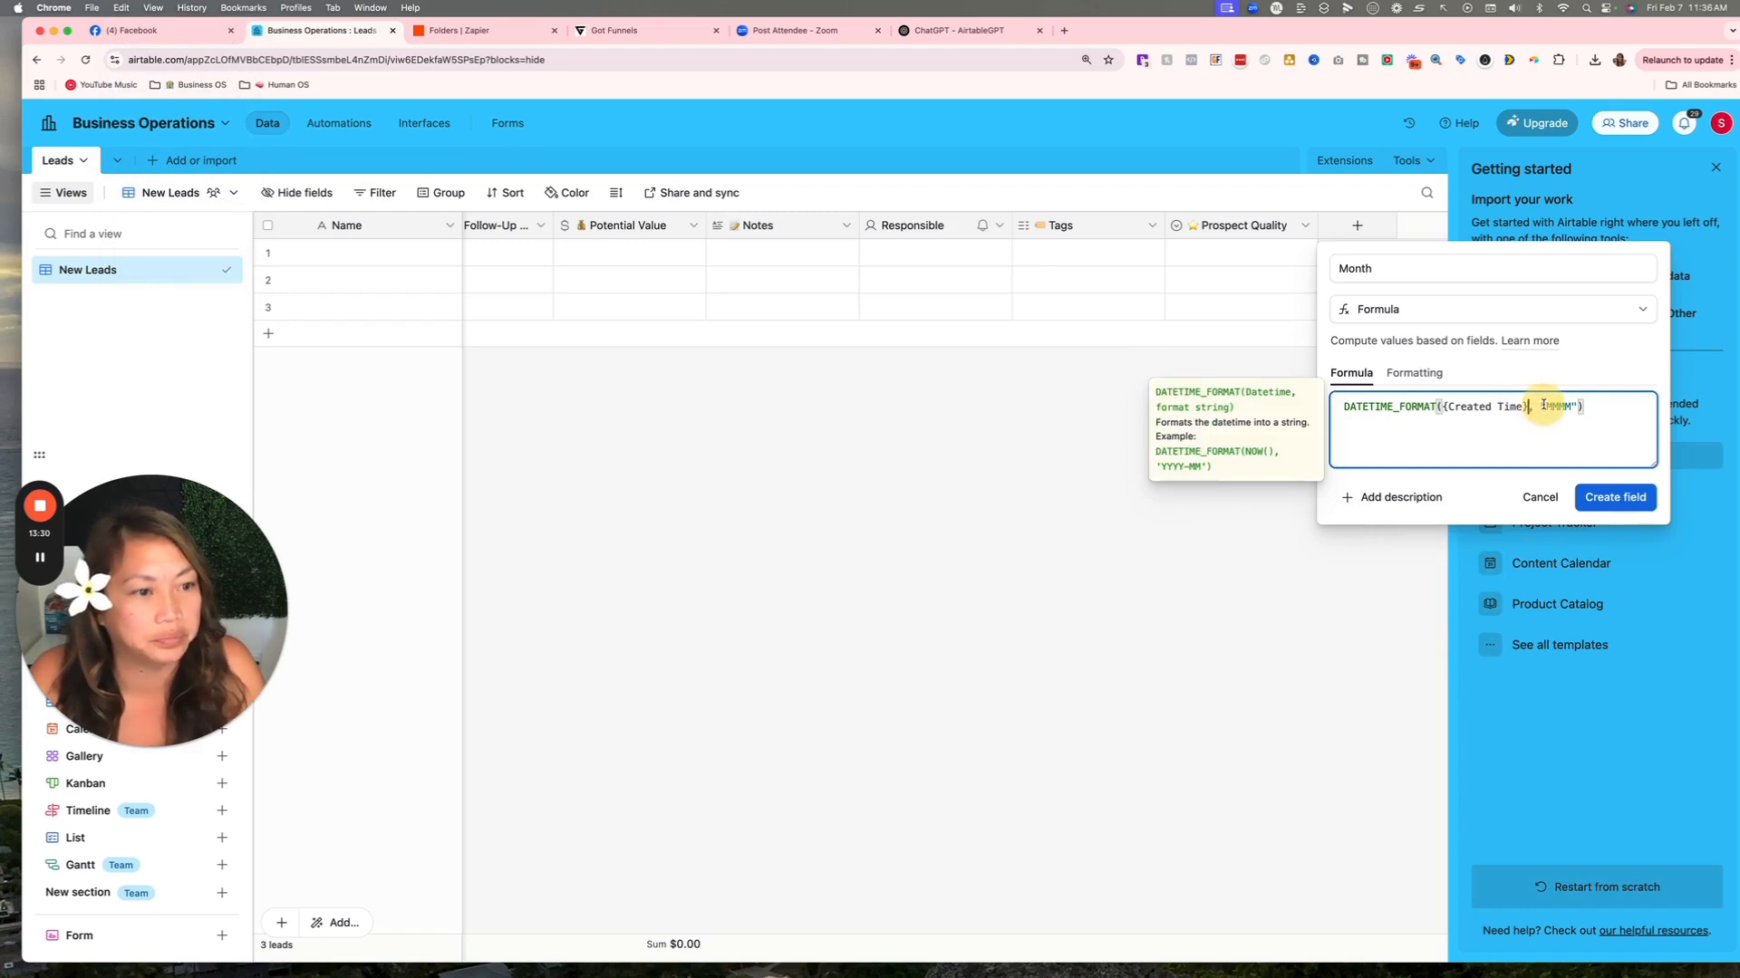
key("BackSpace")
key("BackSpace")
key("BackSpace")
key("BackSpace")
key("BackSpace")
key("BackSpace")
key("BackSpace")
key("BackSpace")
key("BackSpace")
key("BackSpace")
key("BackSpace")
key("BackSpace")
key("BackSpace")
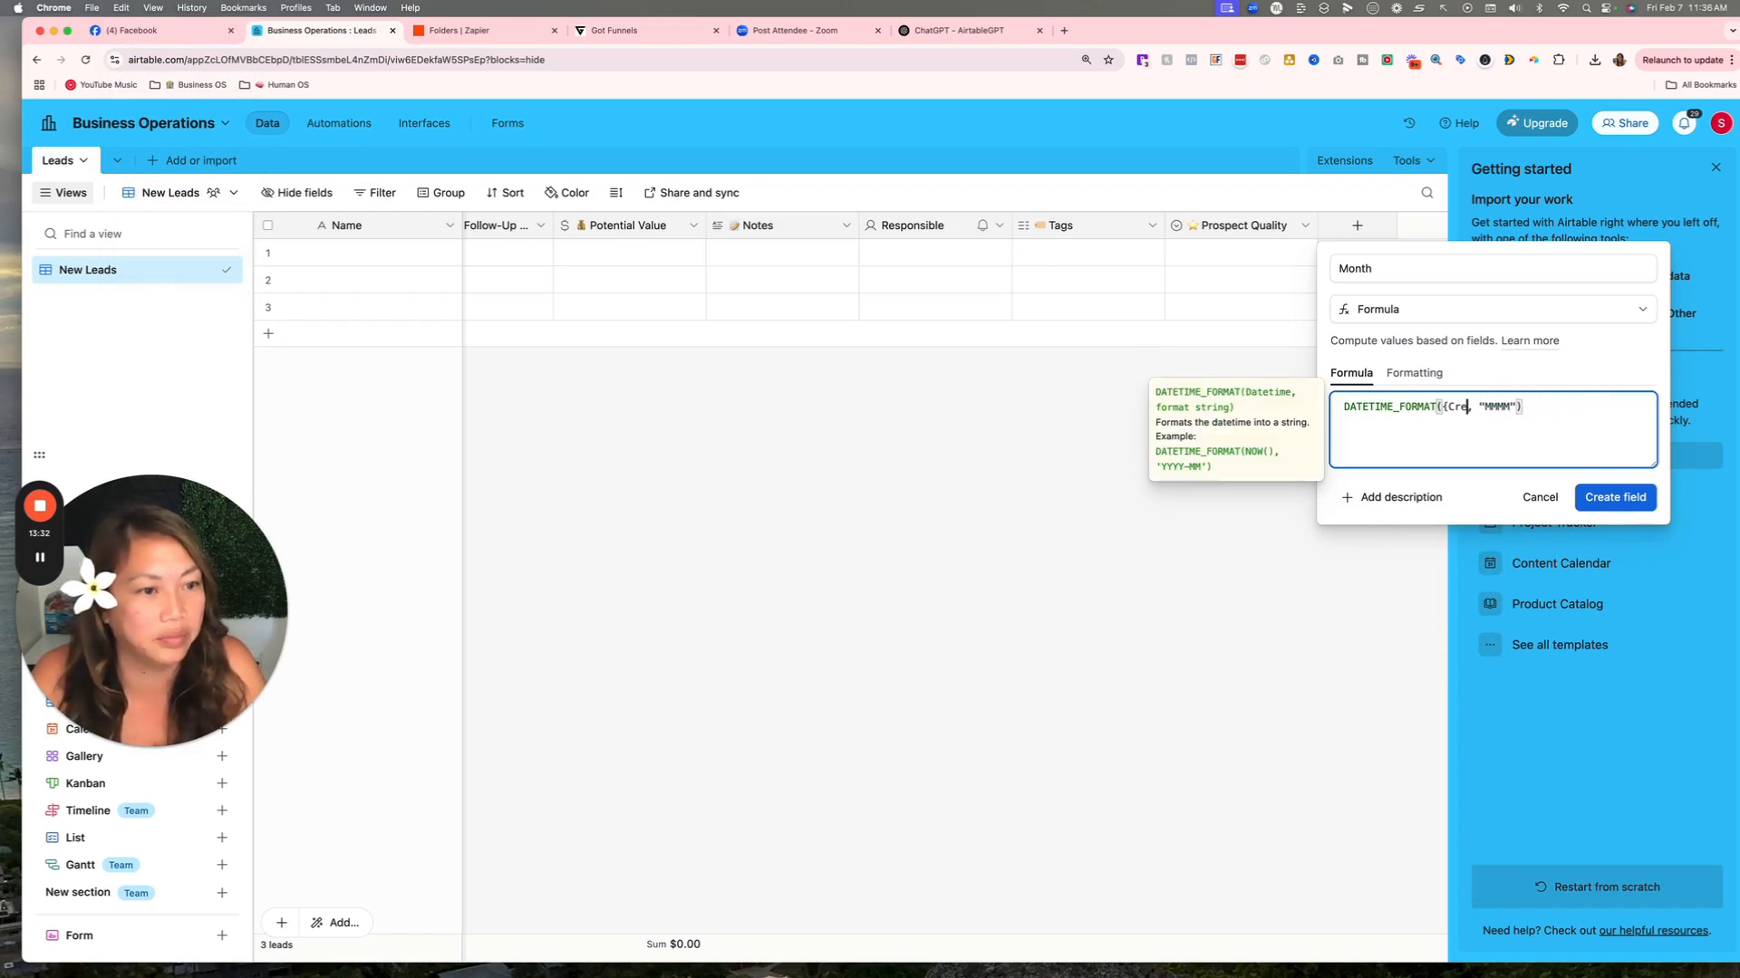
key("BackSpace")
type("time")
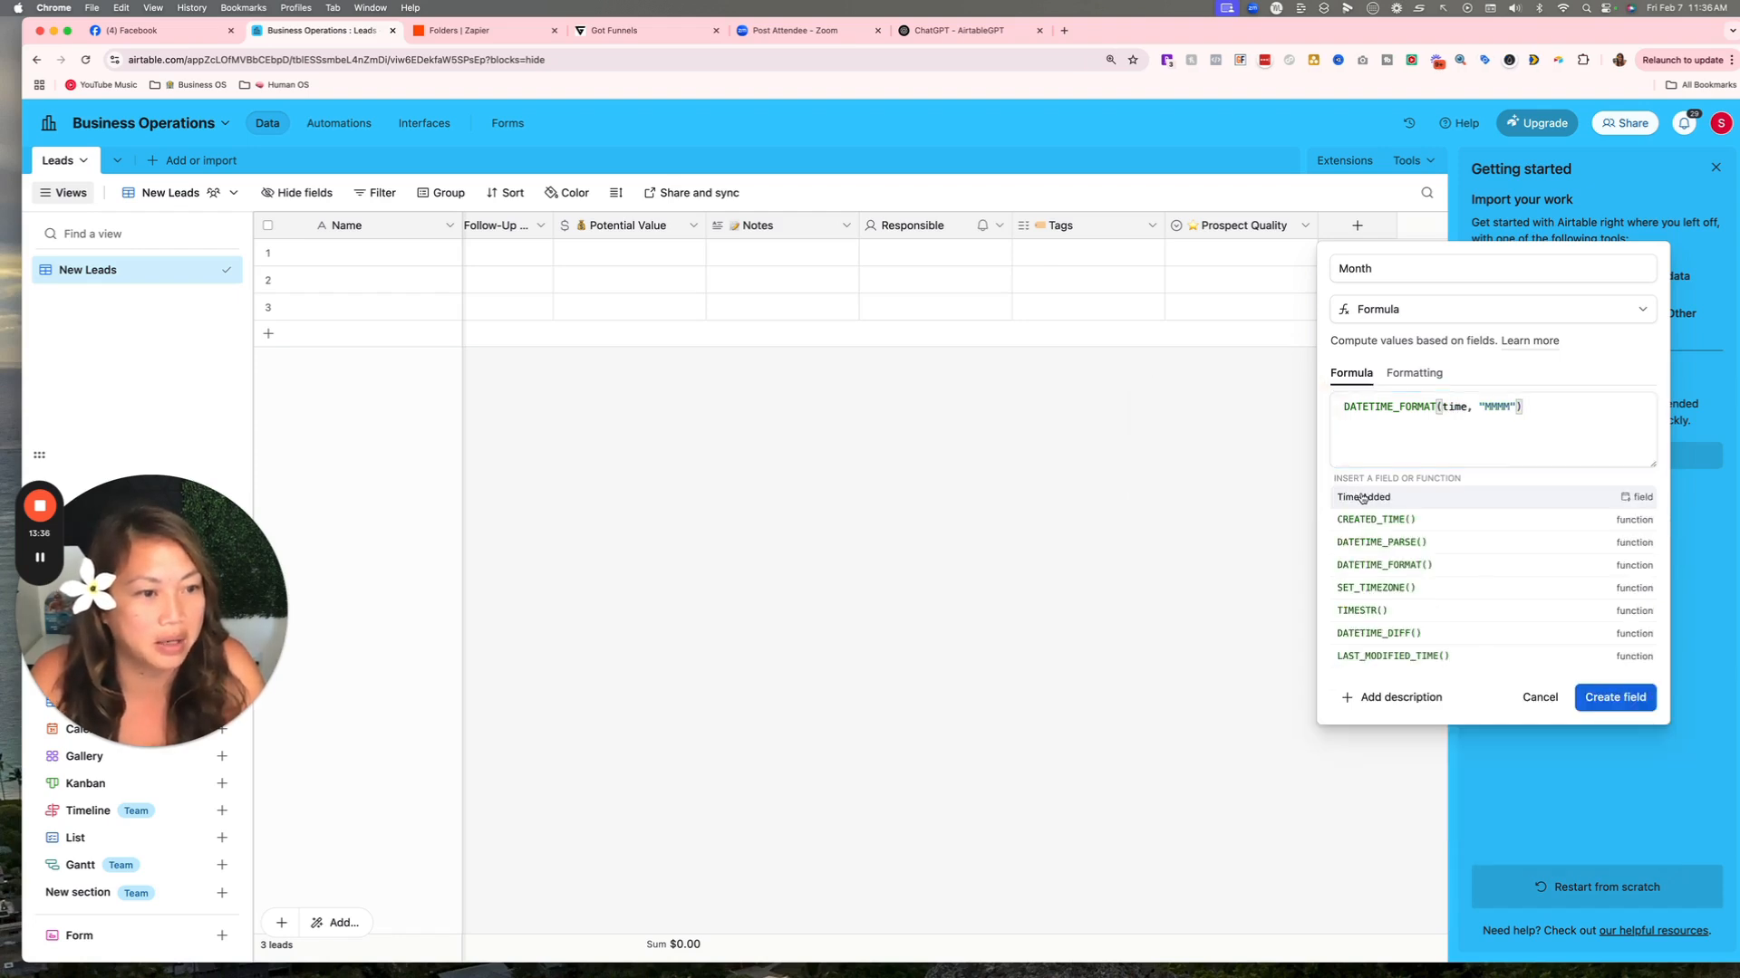
left_click(1350, 496)
left_click(1345, 406)
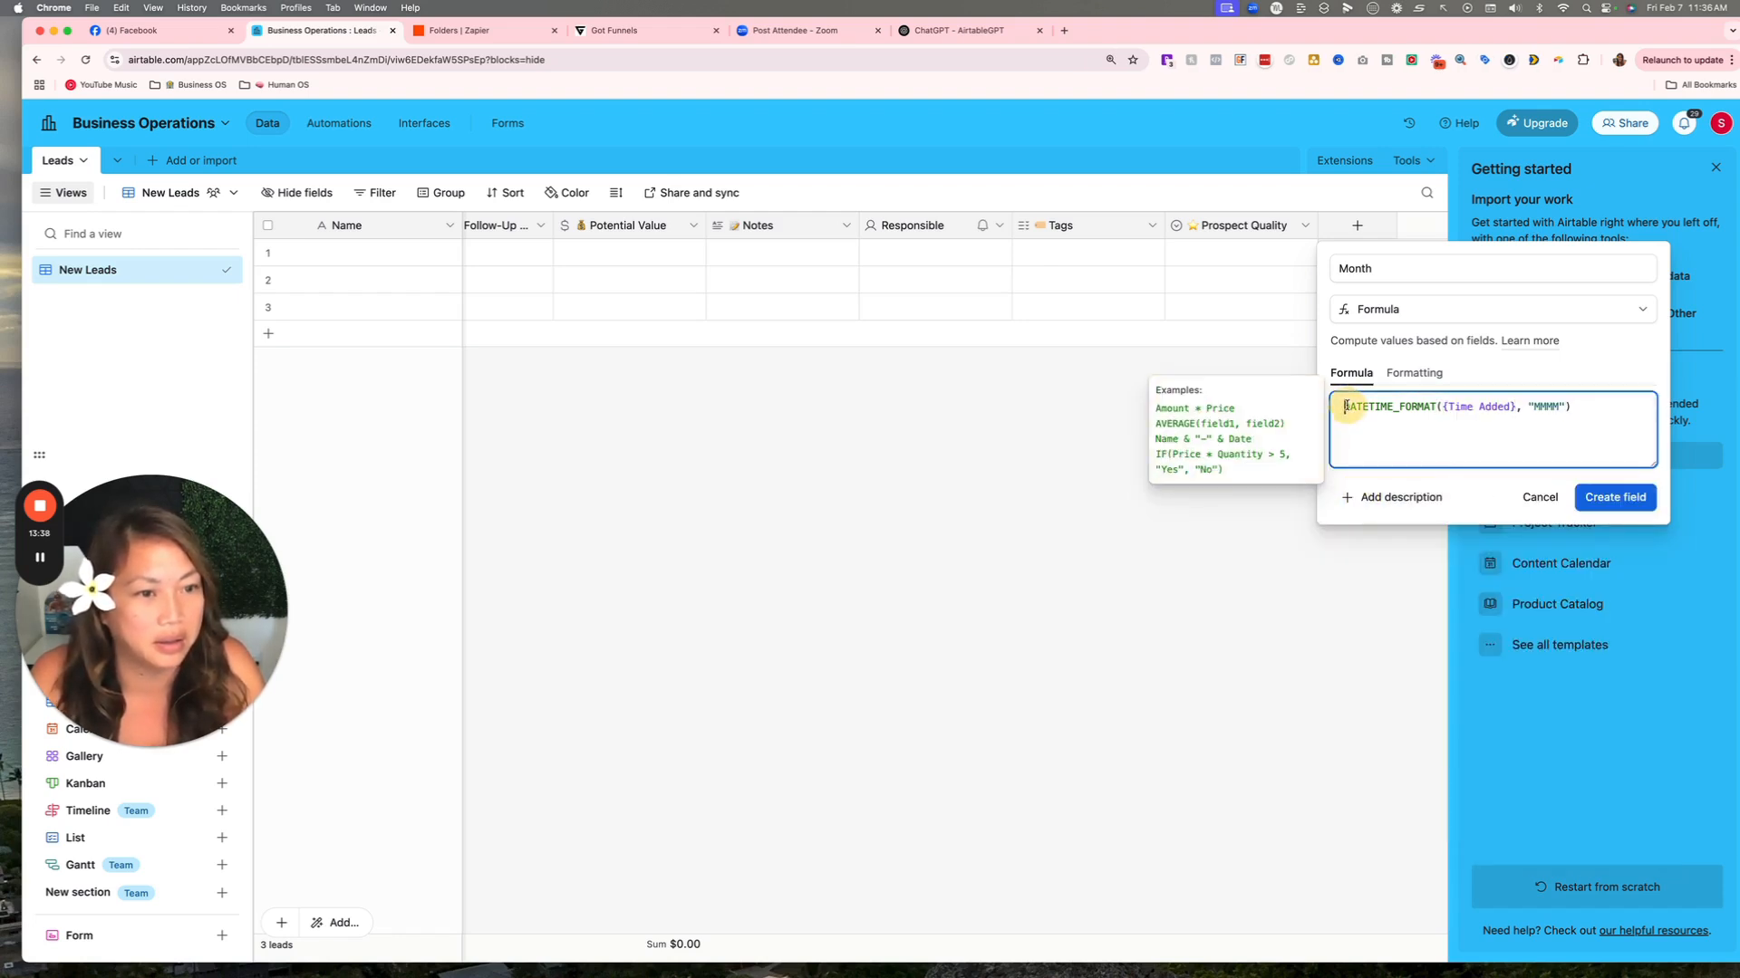
left_click(1614, 497)
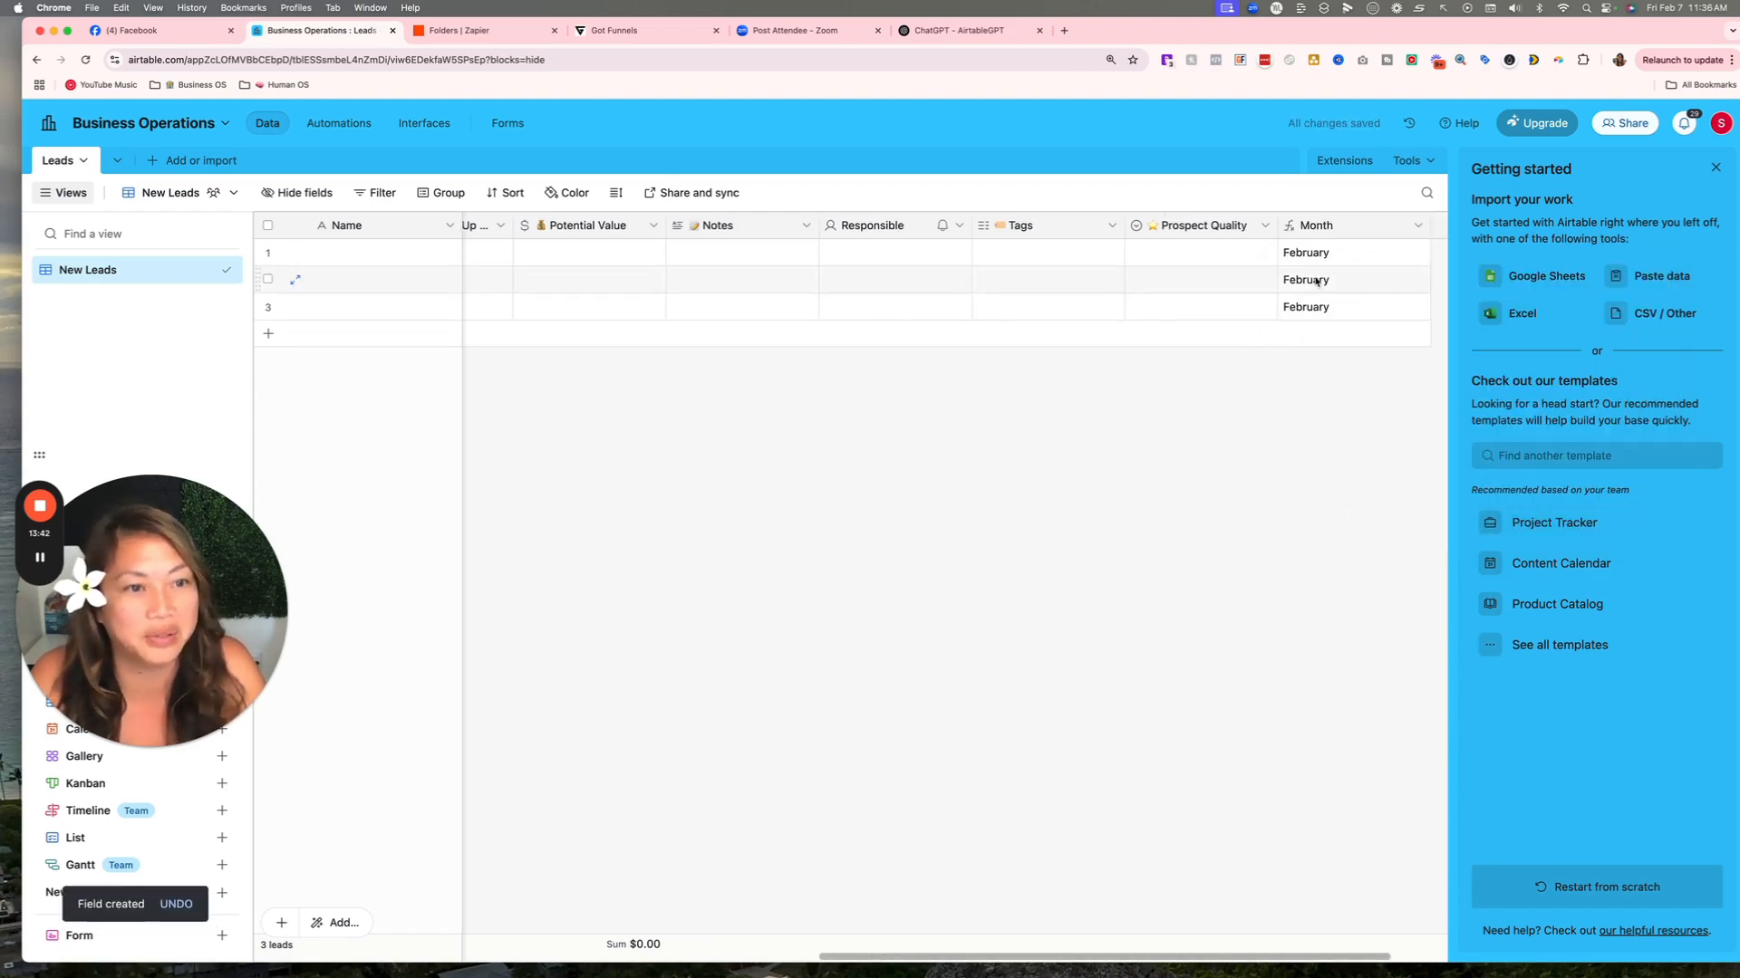
scroll(1282, 299, "right", 2)
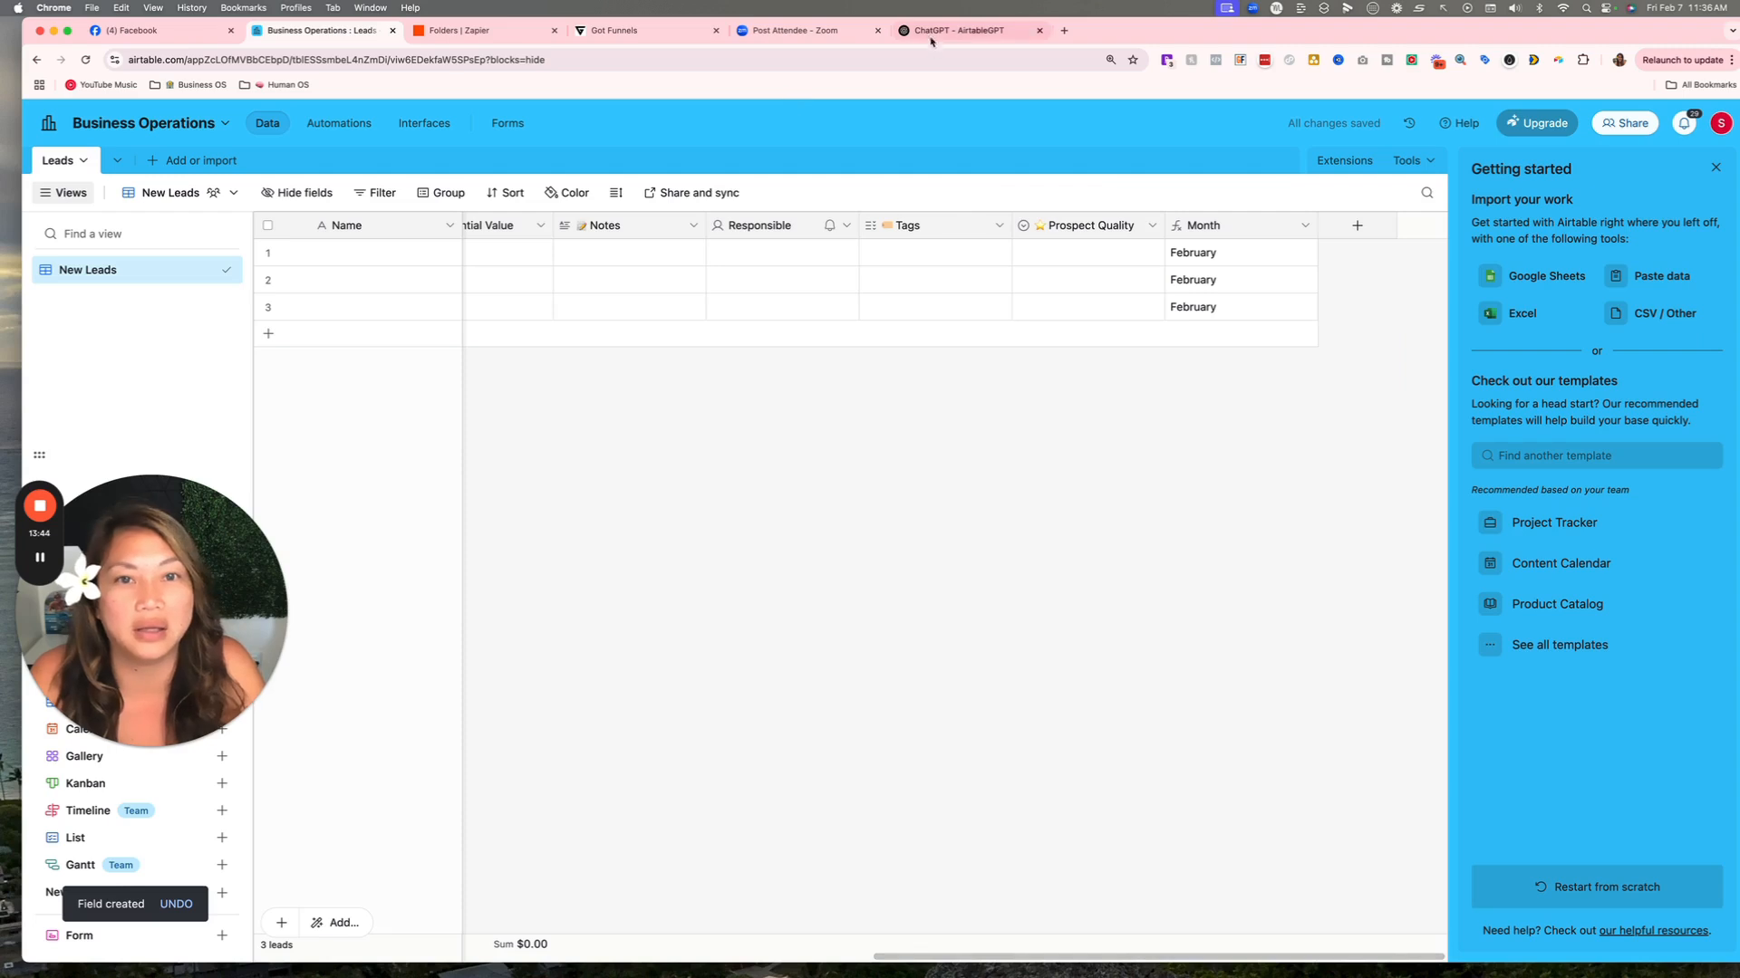
Ask AirtableGPT 'now the year' to get a year formula.
left_click(961, 30)
left_click(838, 881)
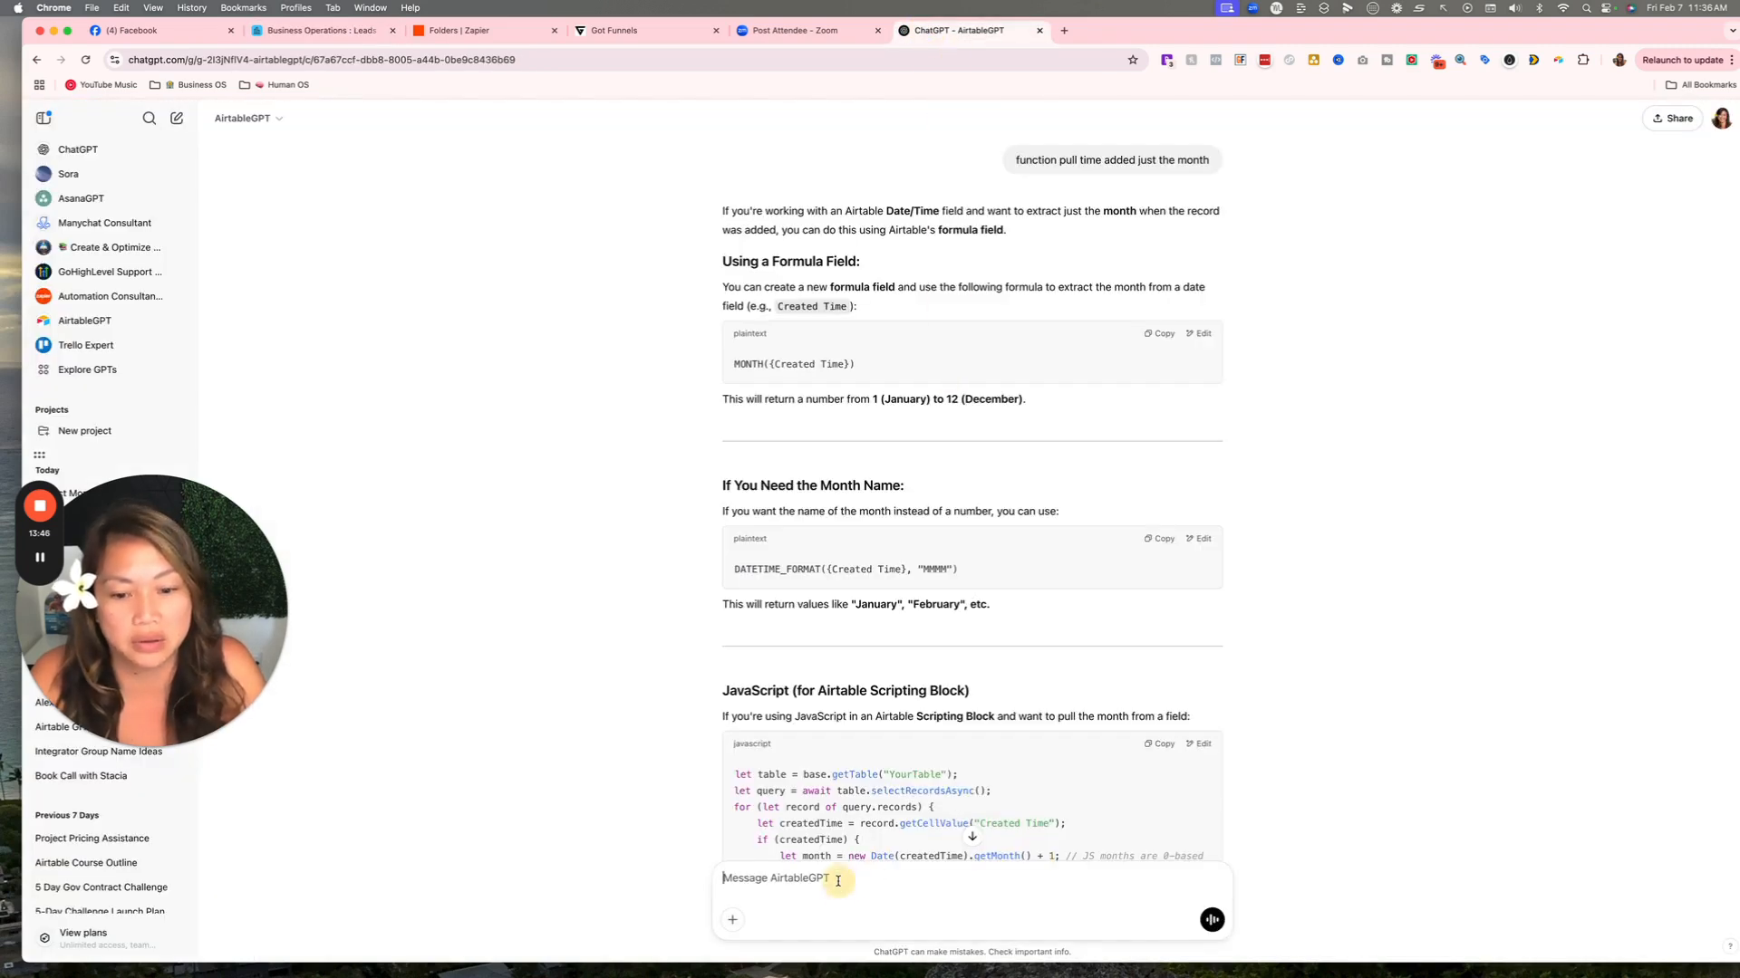
type("now the")
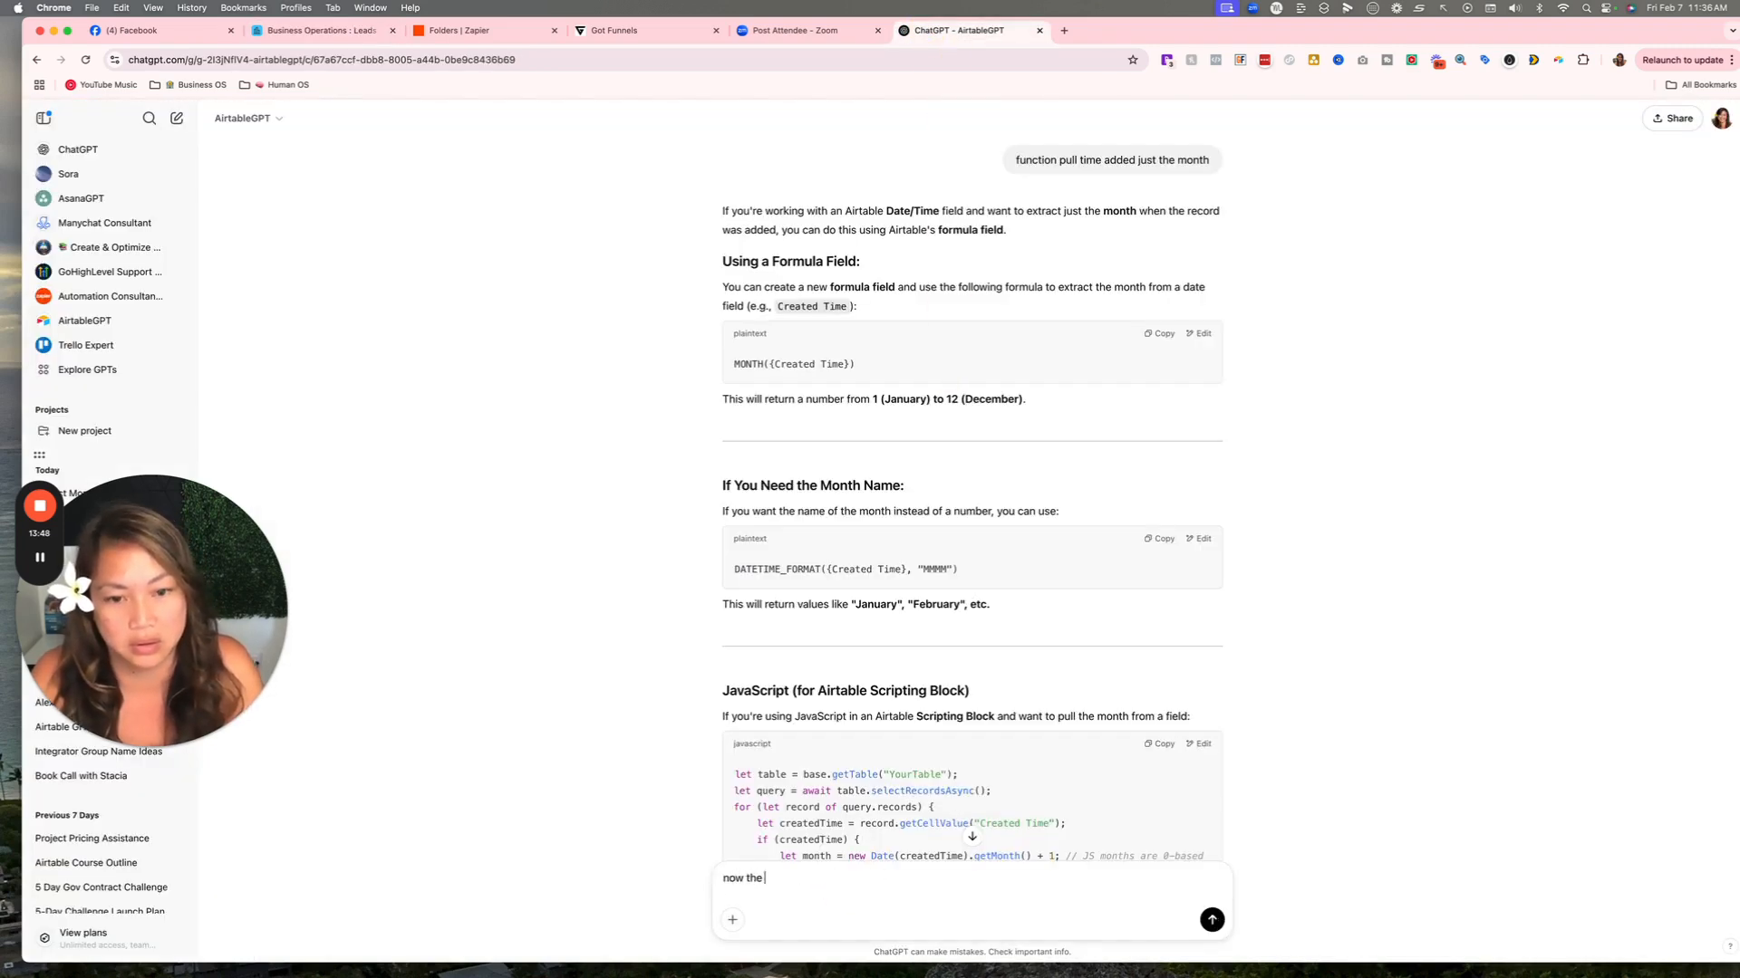
type(" year")
key("Return")
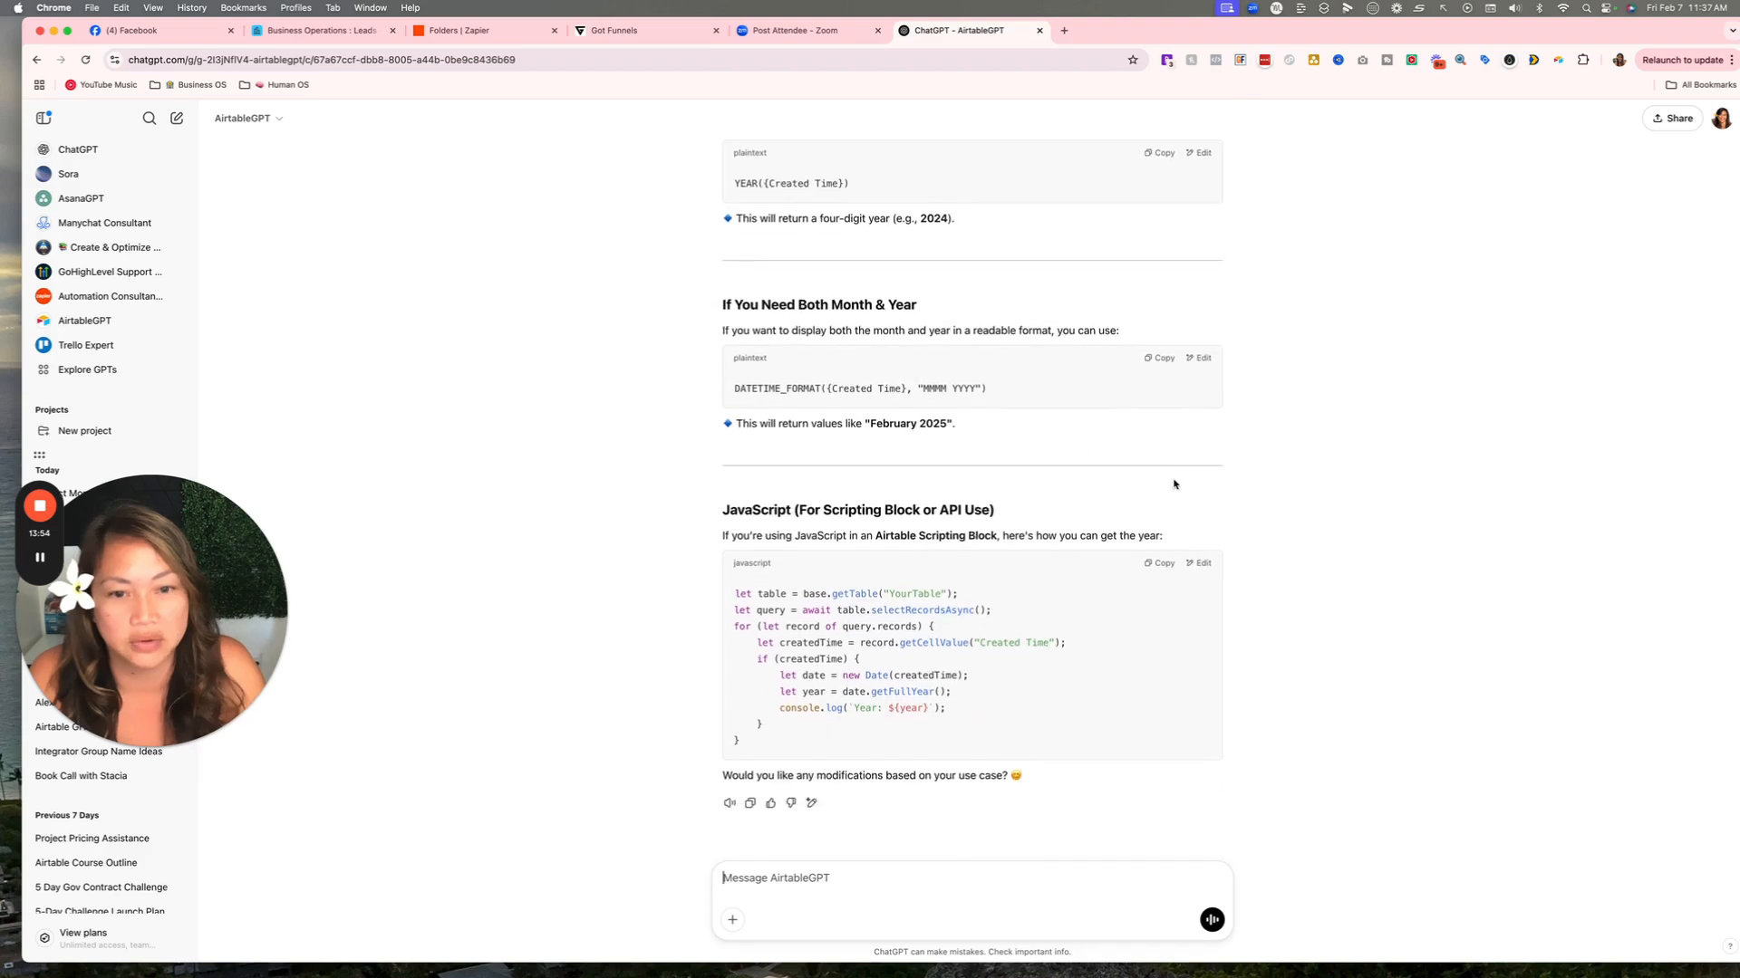
Copy the returned YEAR({Created Time}) formula.
scroll(920, 362, "up", 2)
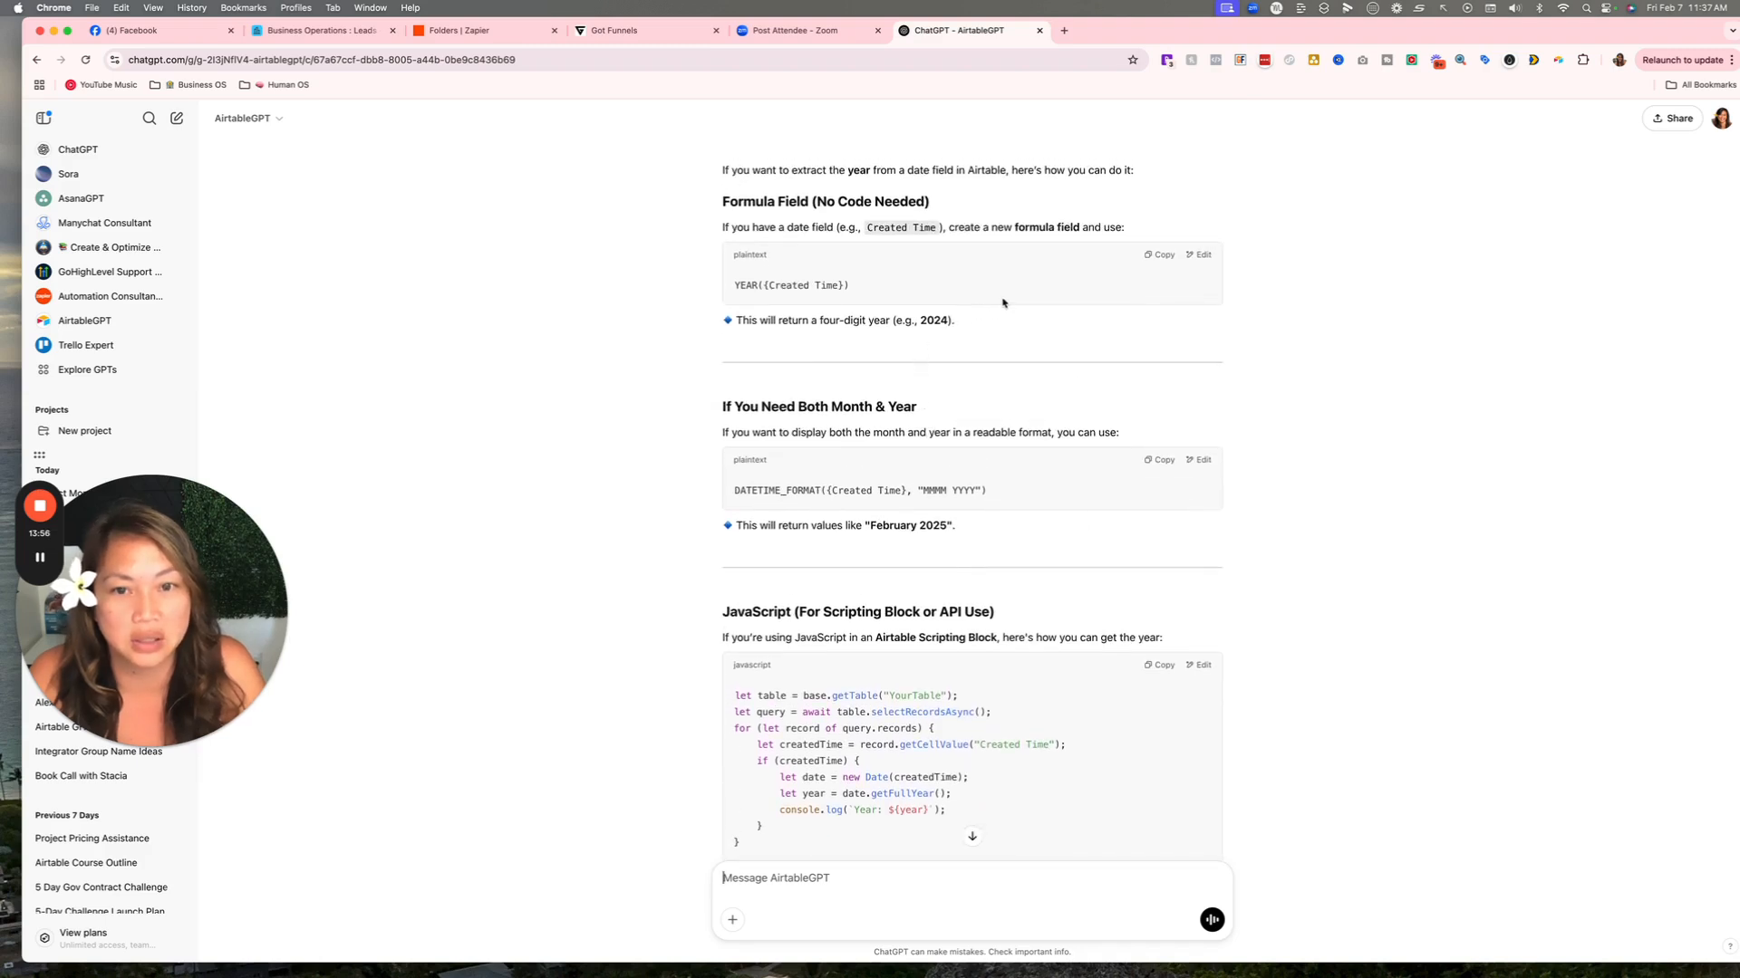
scroll(985, 372, "up", 1)
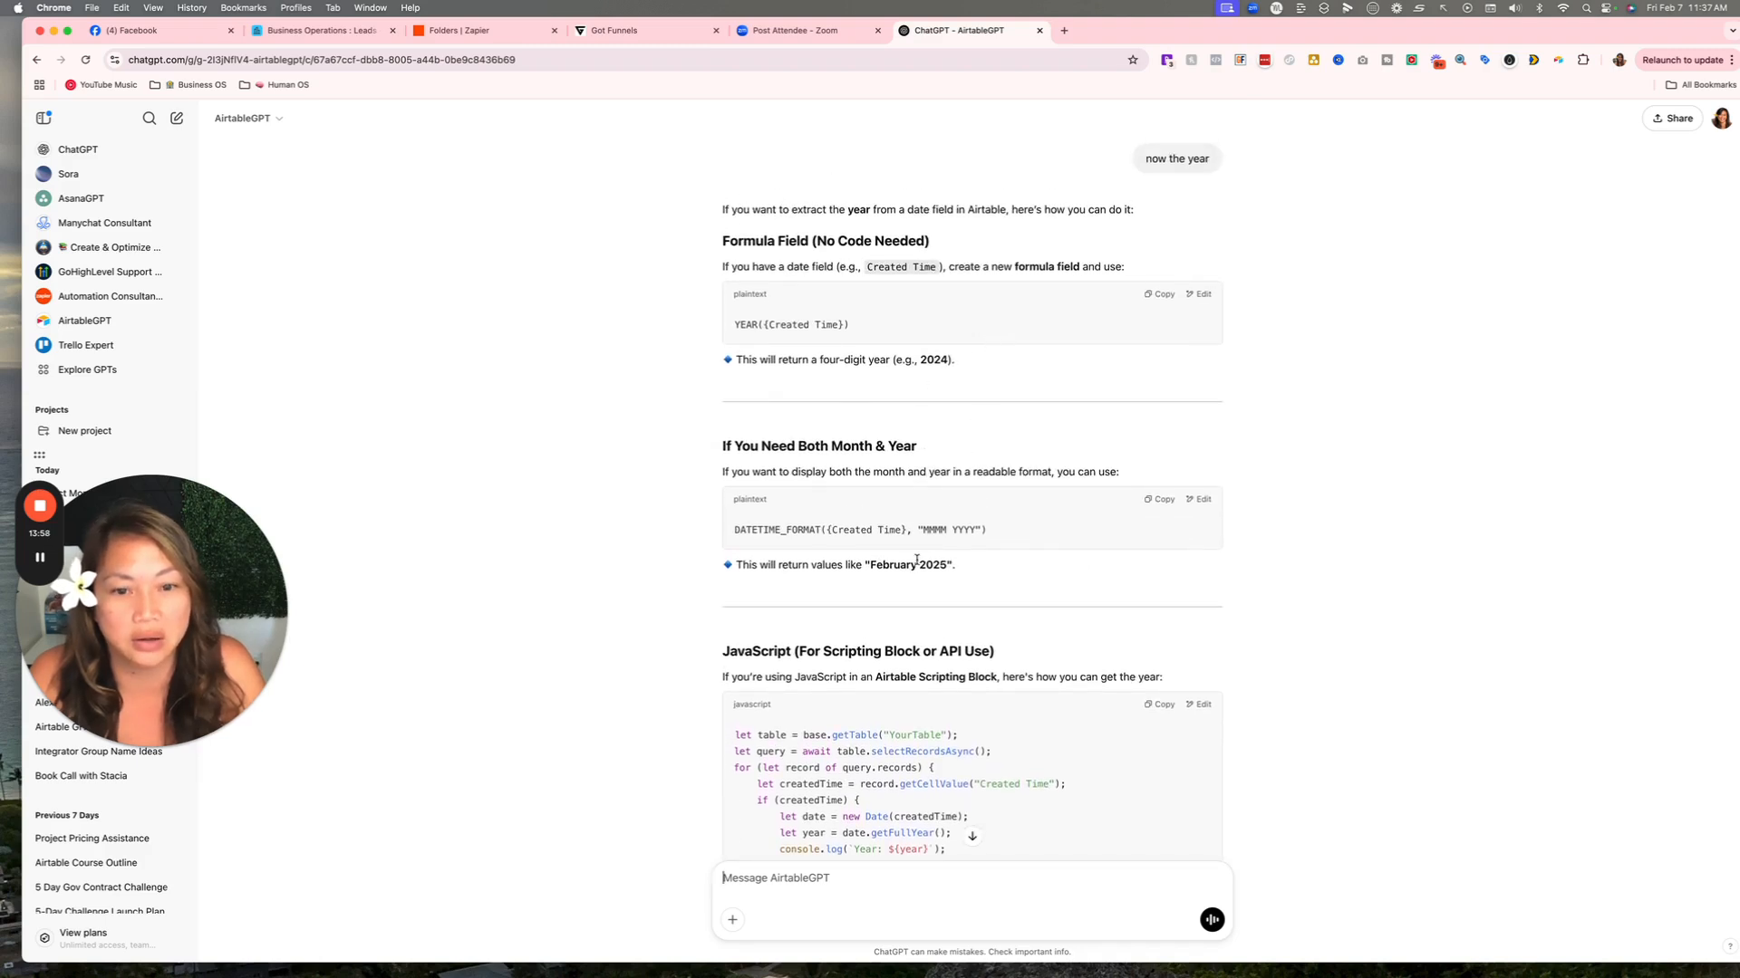
scroll(895, 598, "down", 2)
scroll(1042, 453, "up", 3)
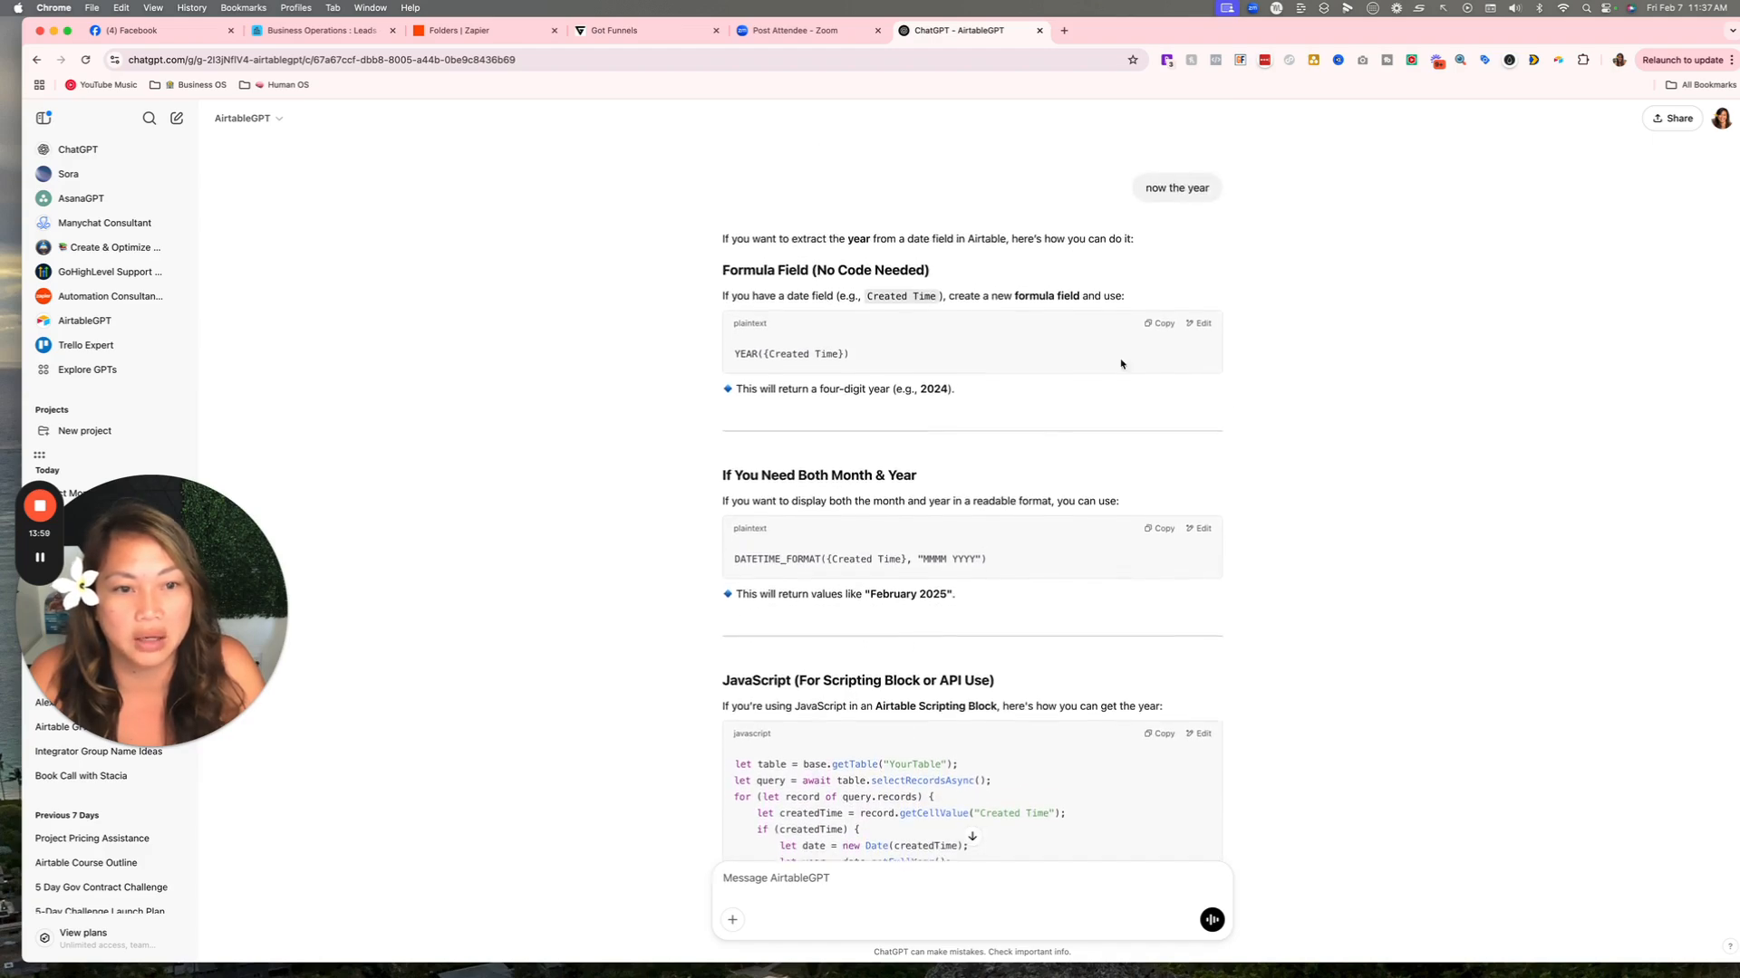
left_click(1171, 330)
Add a Year formula field to Leads and paste the copied YEAR({Created Time}) formula.
left_click(321, 30)
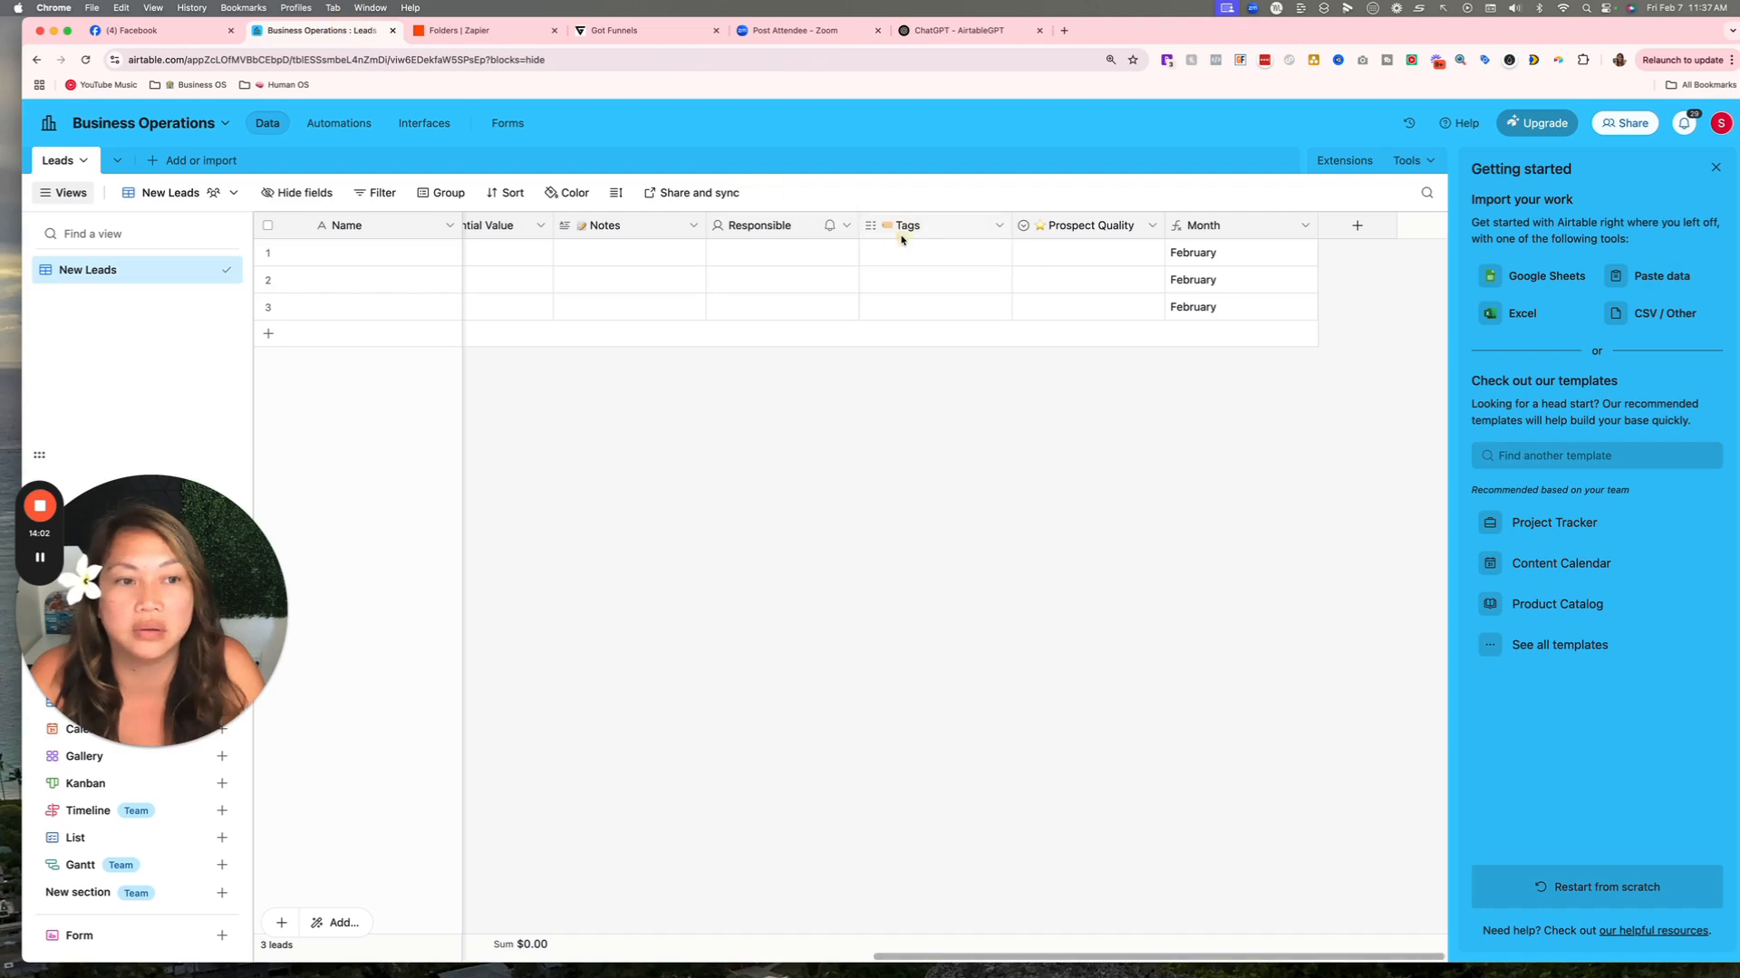
left_click(1355, 229)
type("Year")
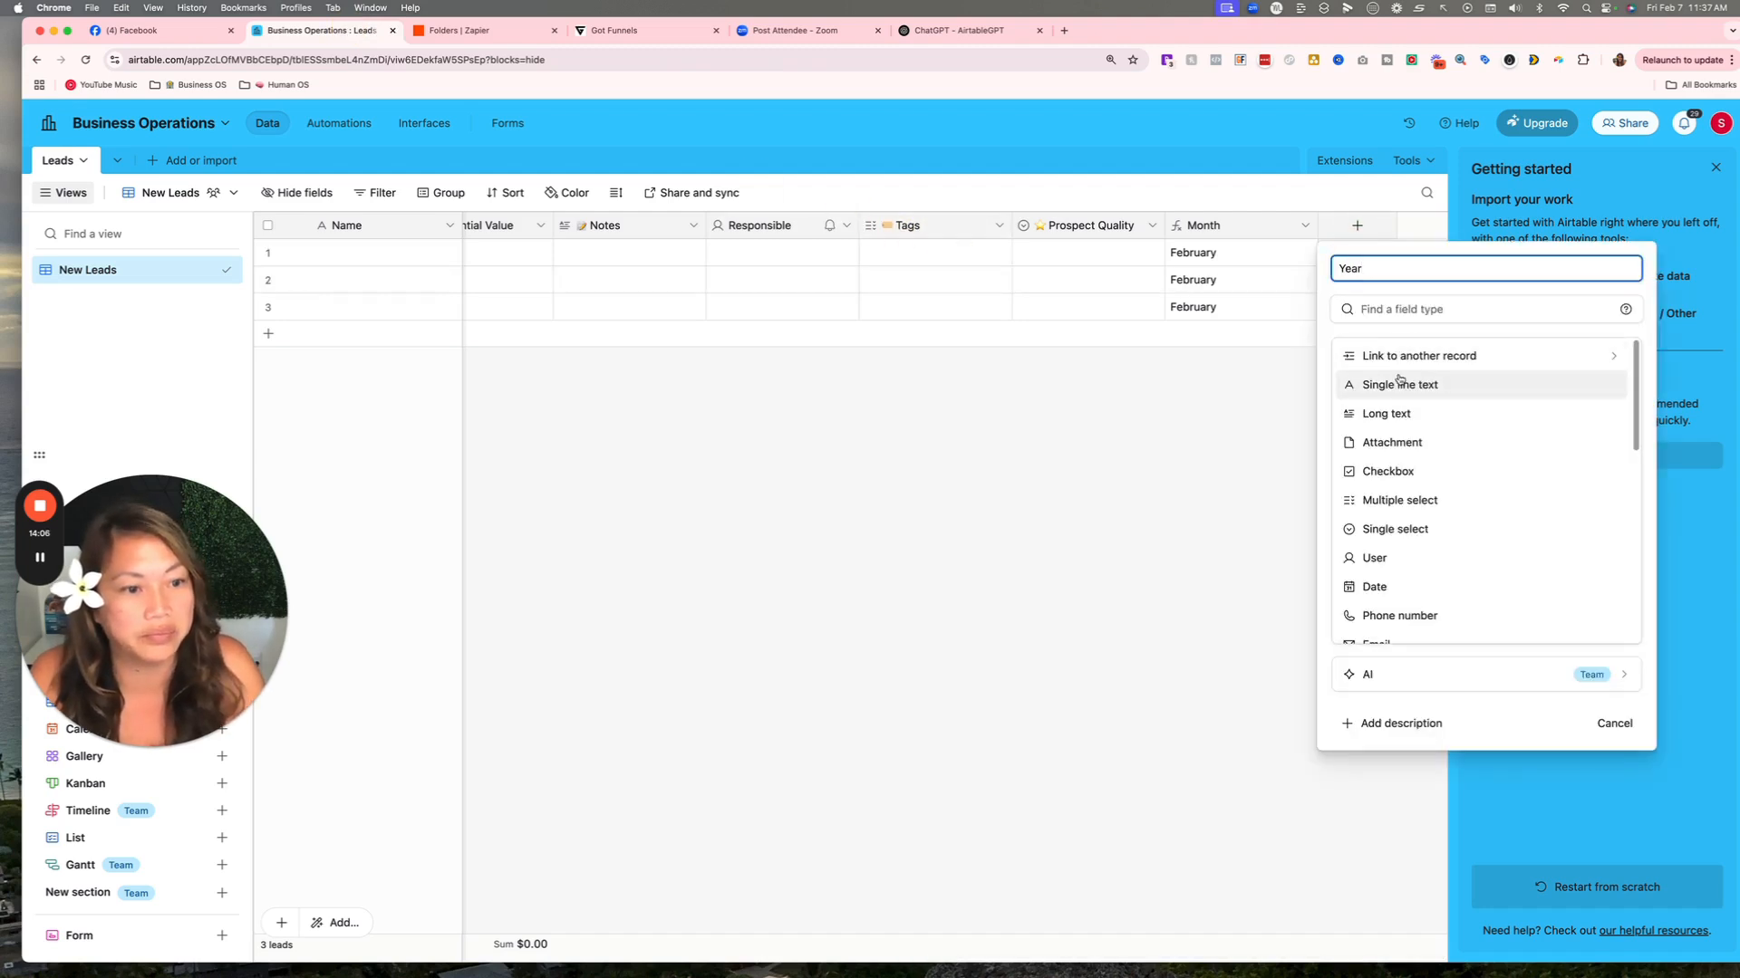
left_click(1403, 308)
type("for")
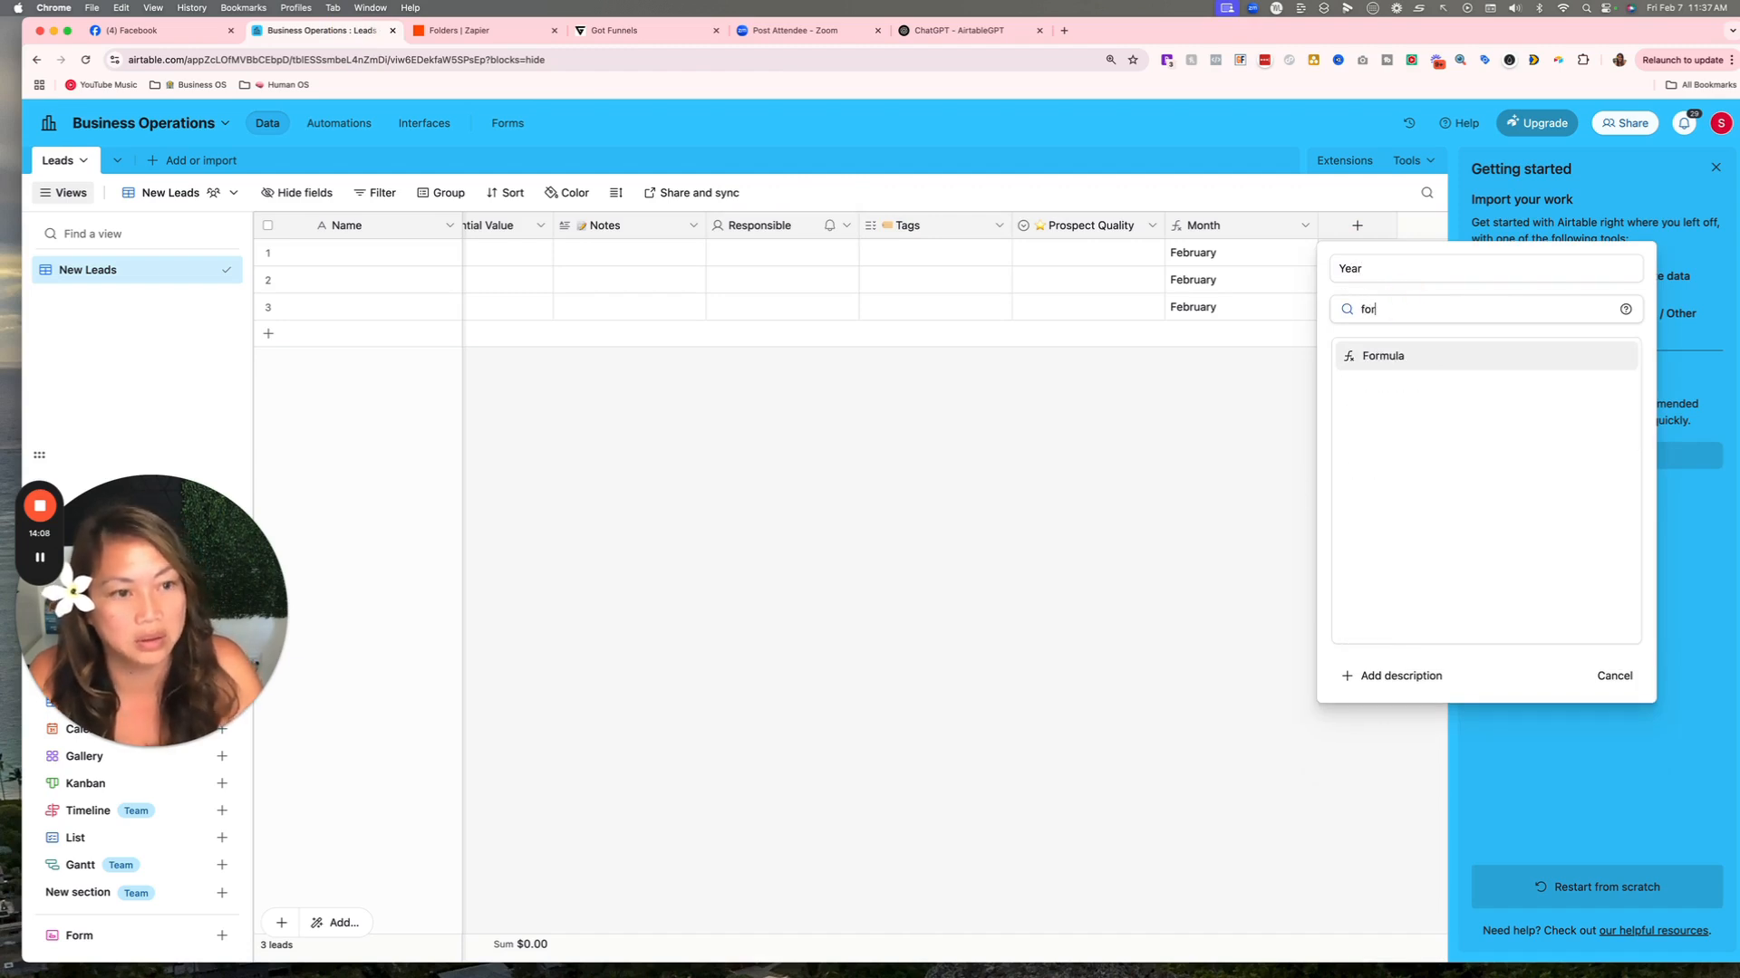
left_click(1417, 354)
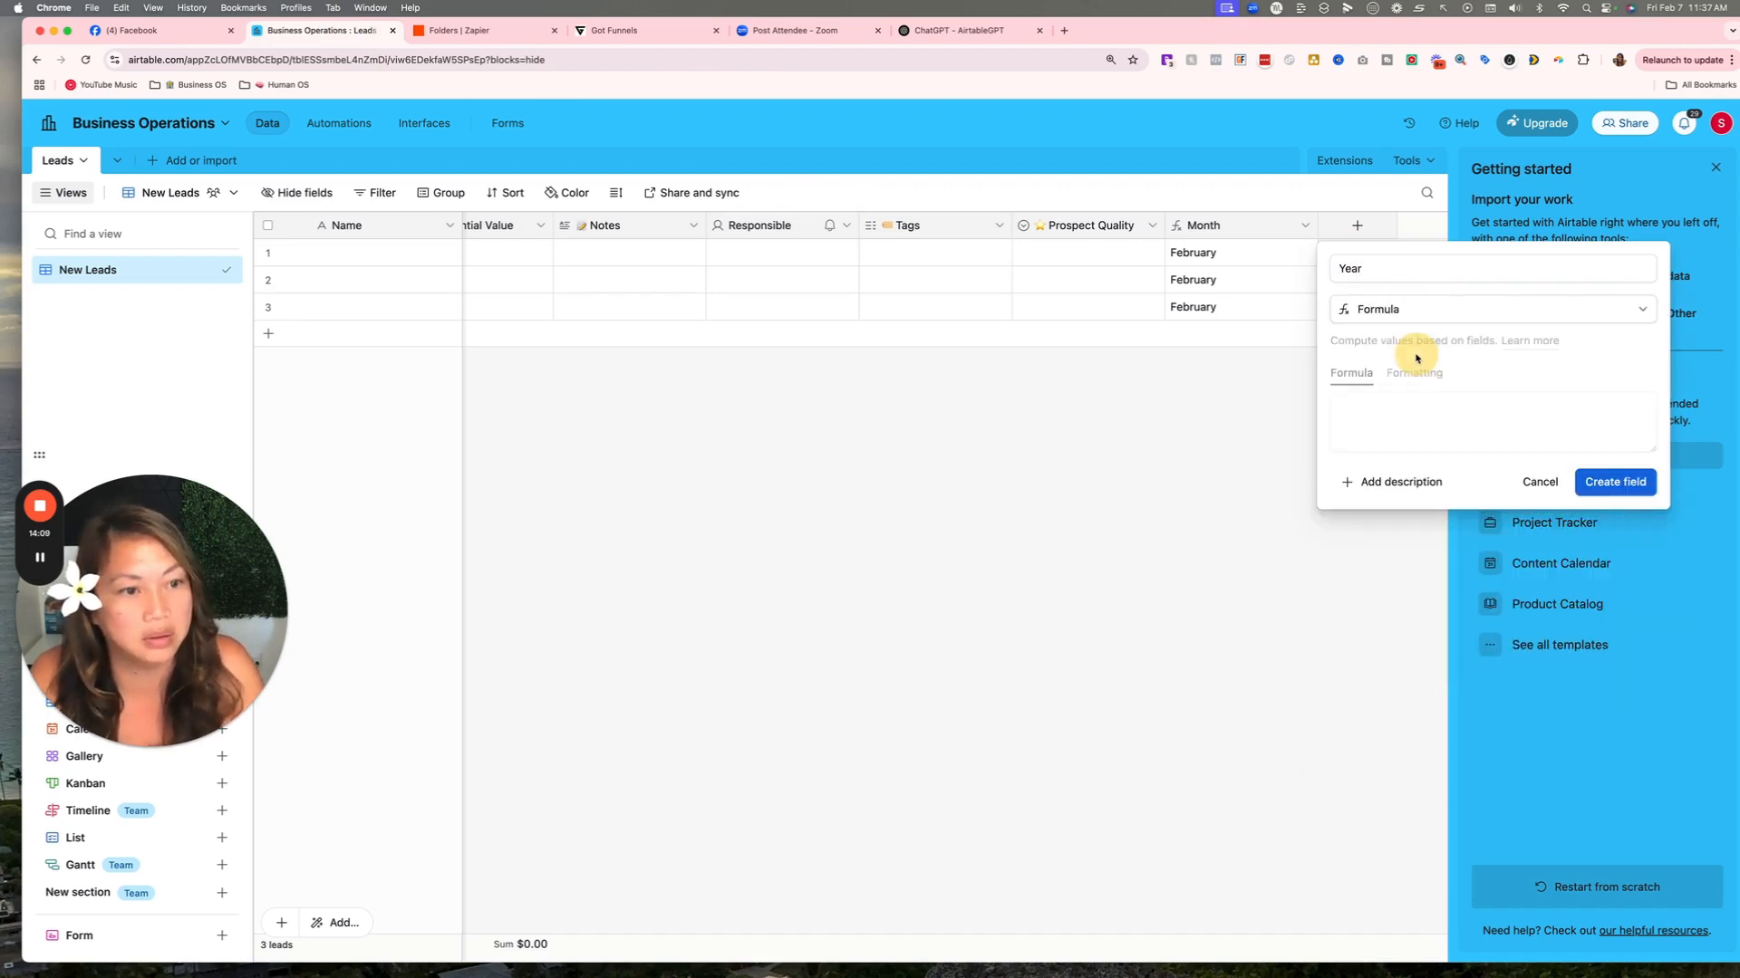
right_click(1414, 412)
left_click(1362, 409)
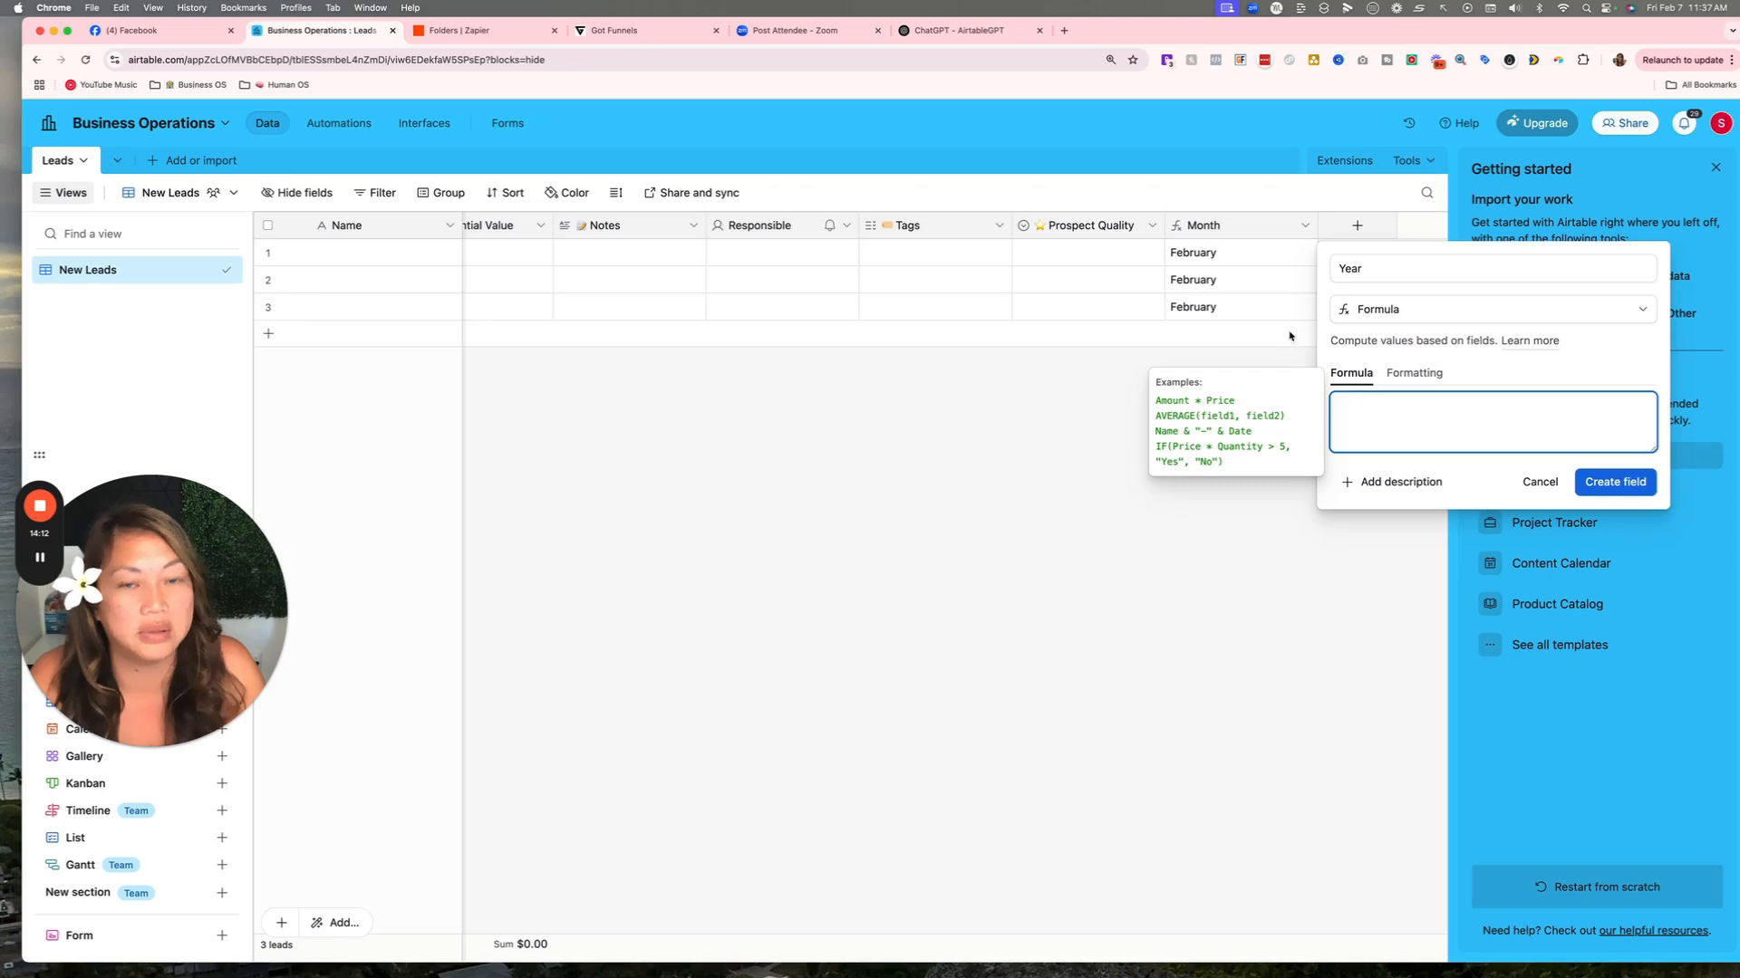
left_click(108, 9)
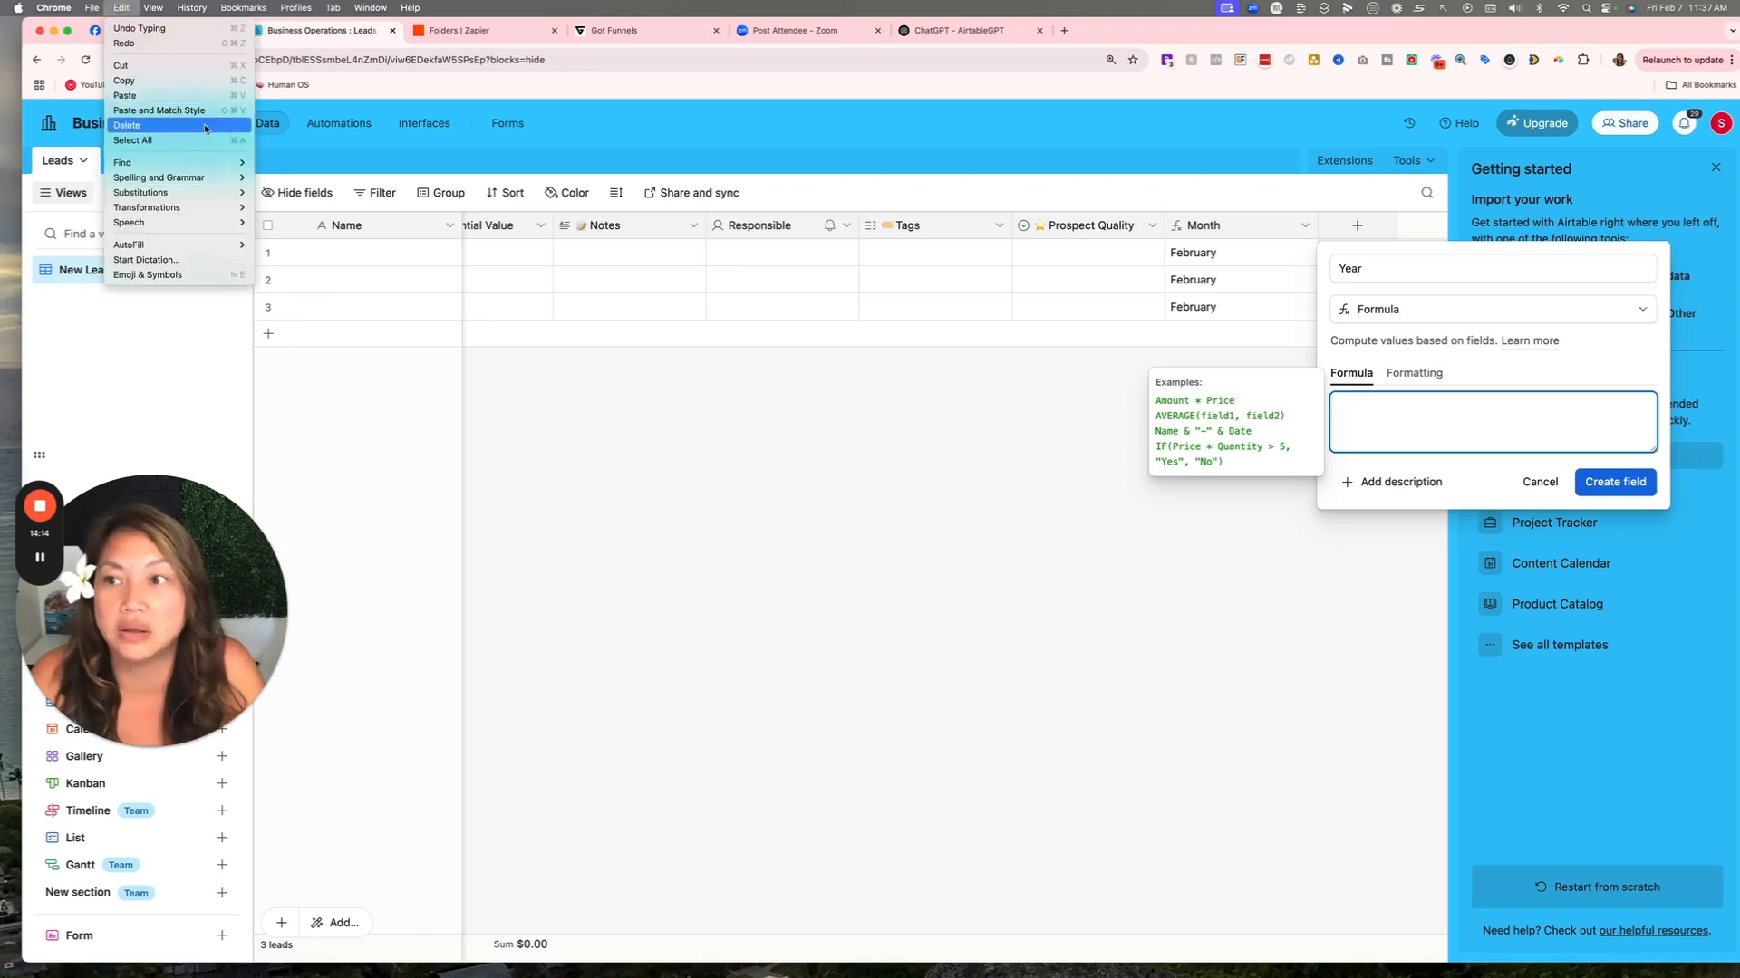
left_click(136, 127)
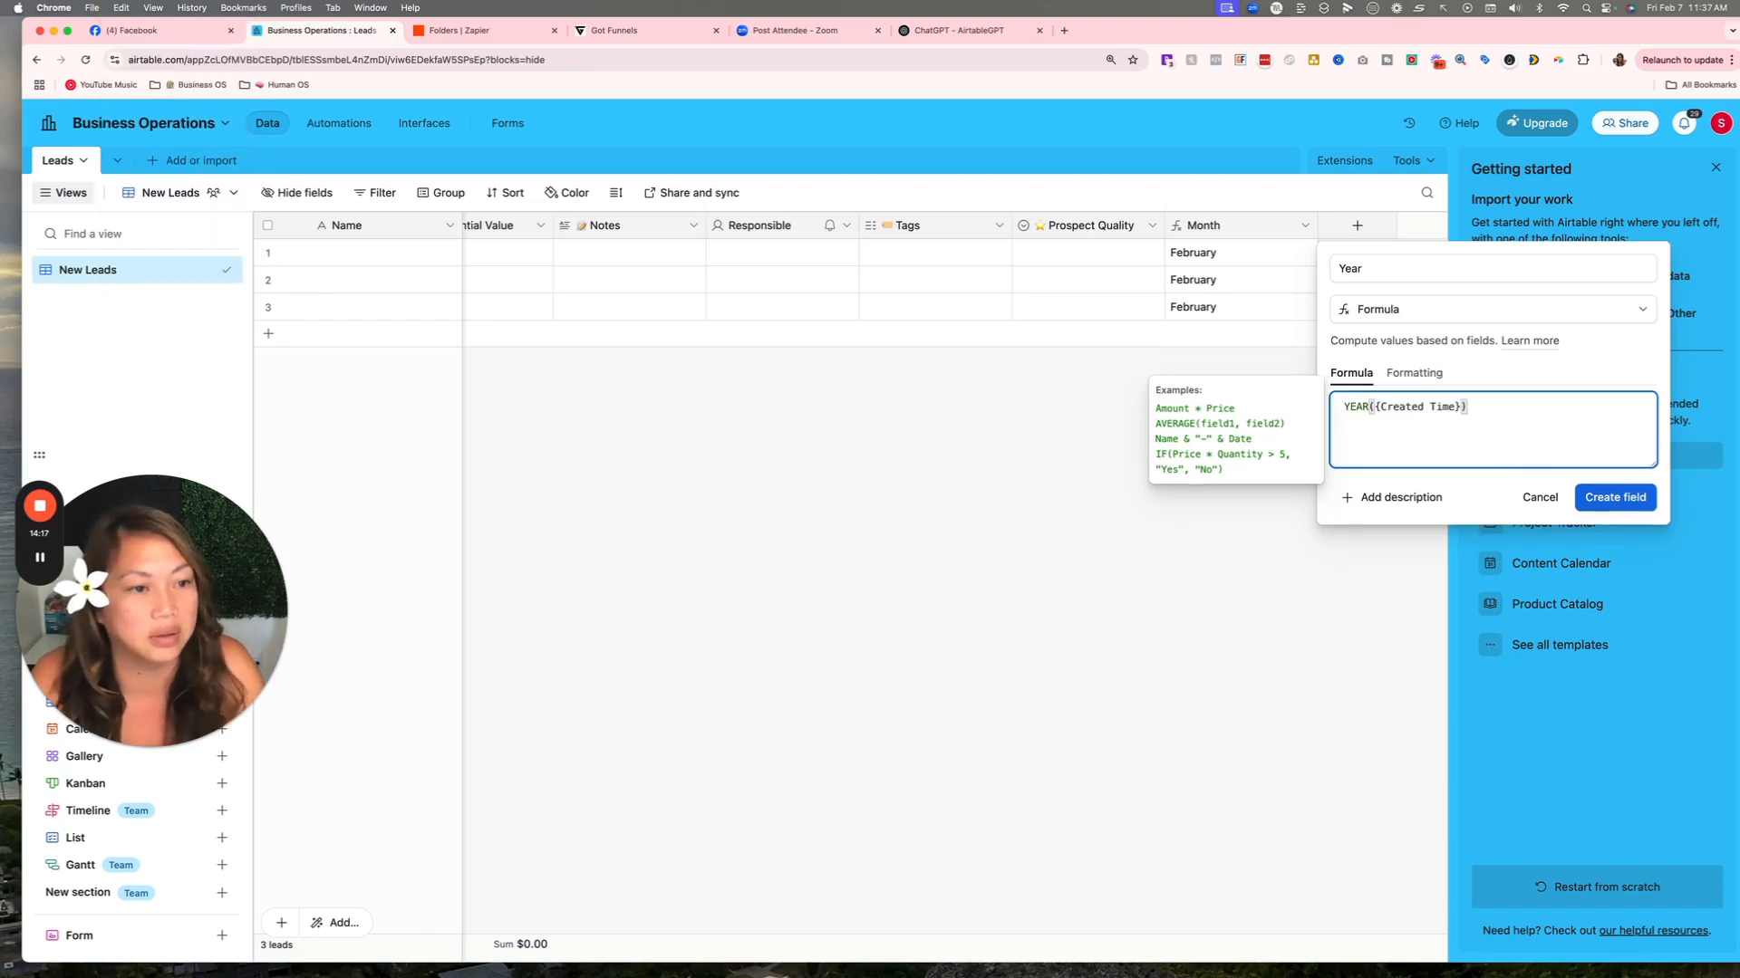
Replace {Created Time} with {Time Added}, create the Year field, and narrow its column.
left_click(1448, 413)
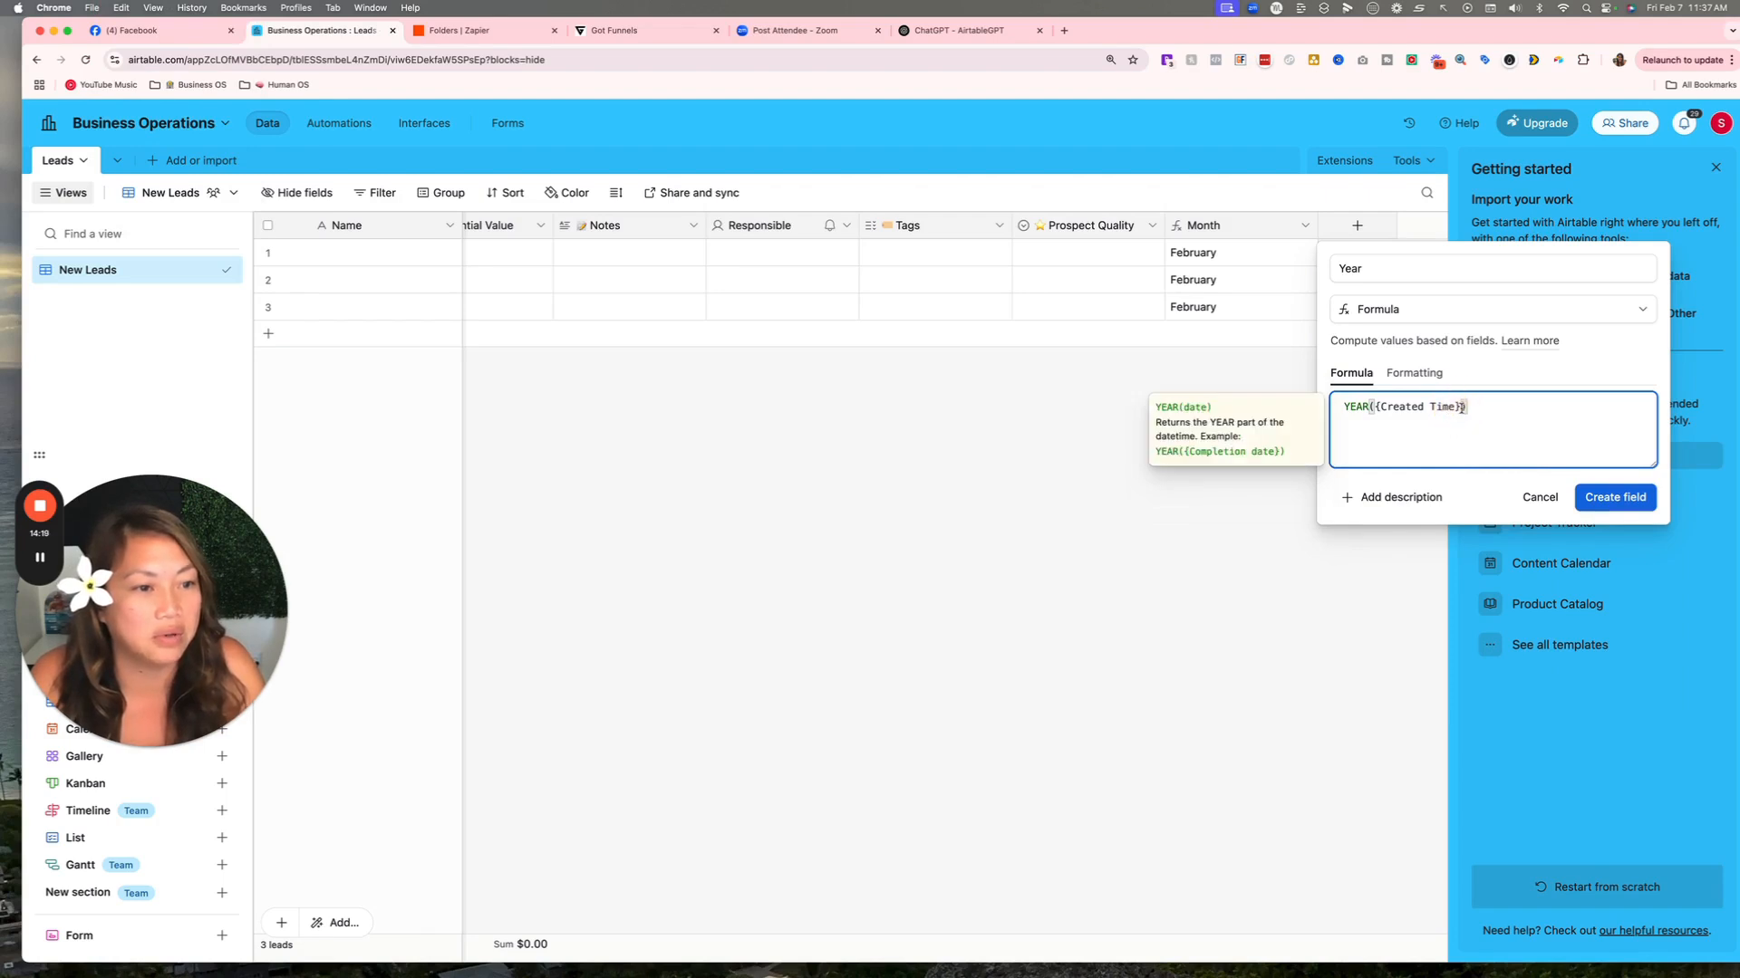
left_click_drag(1455, 410, 1374, 407)
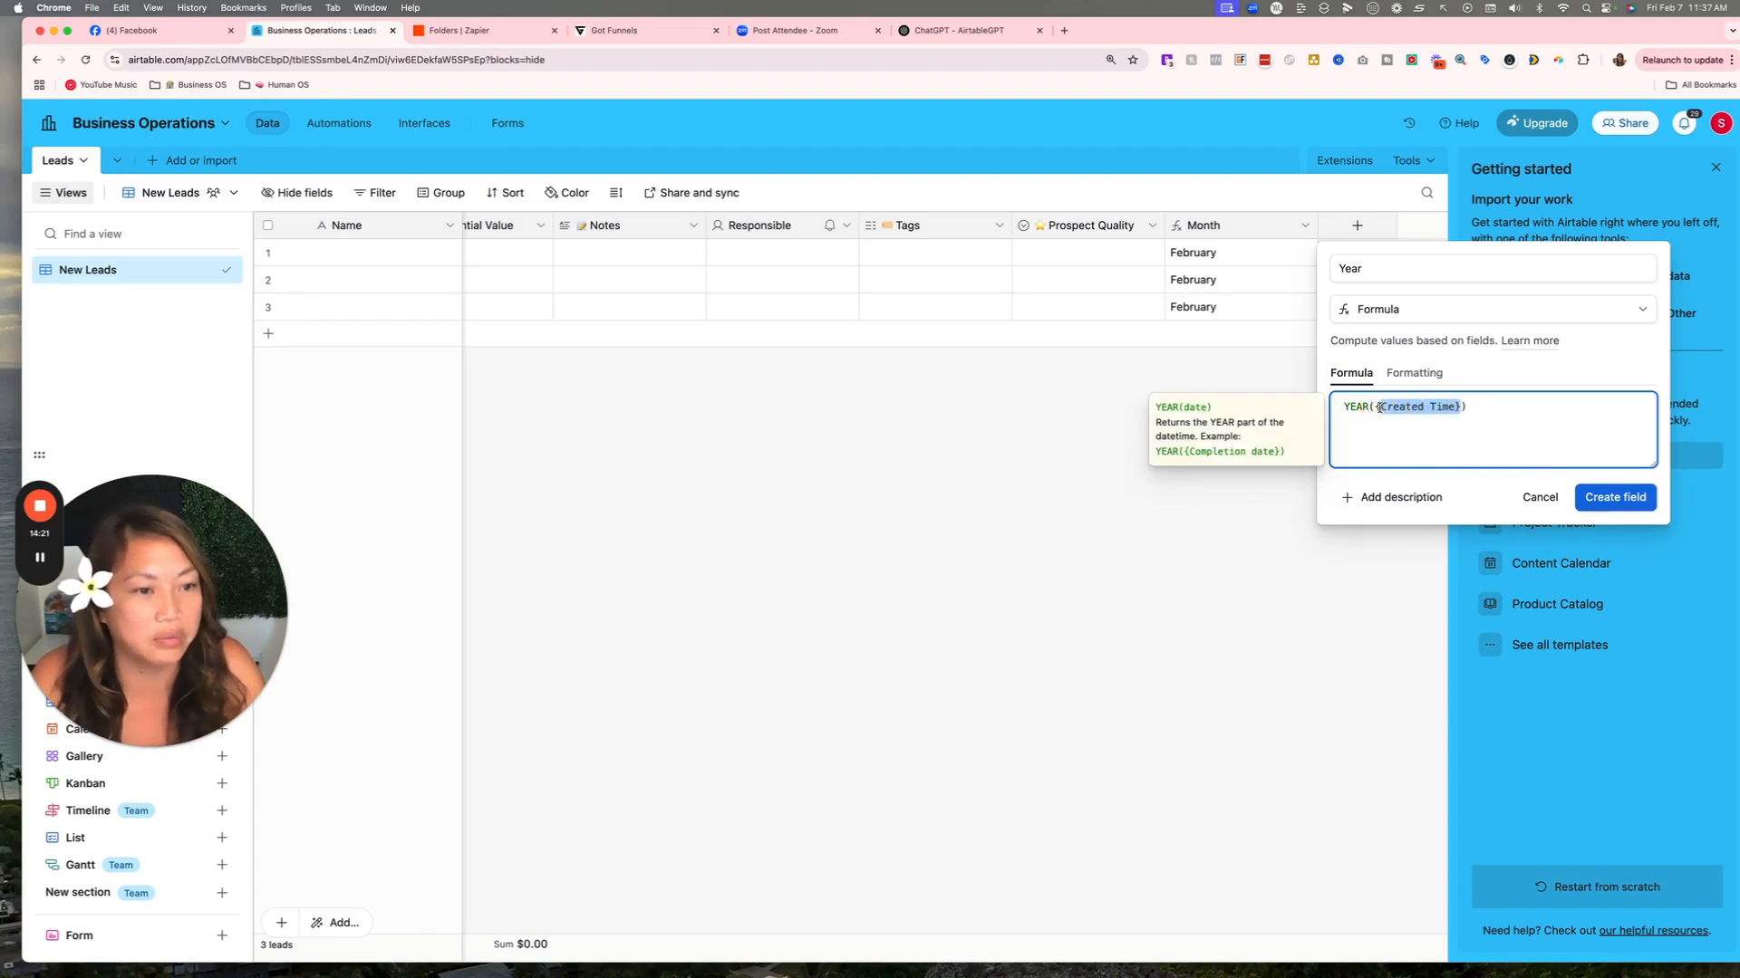
key("BackSpace")
type("add")
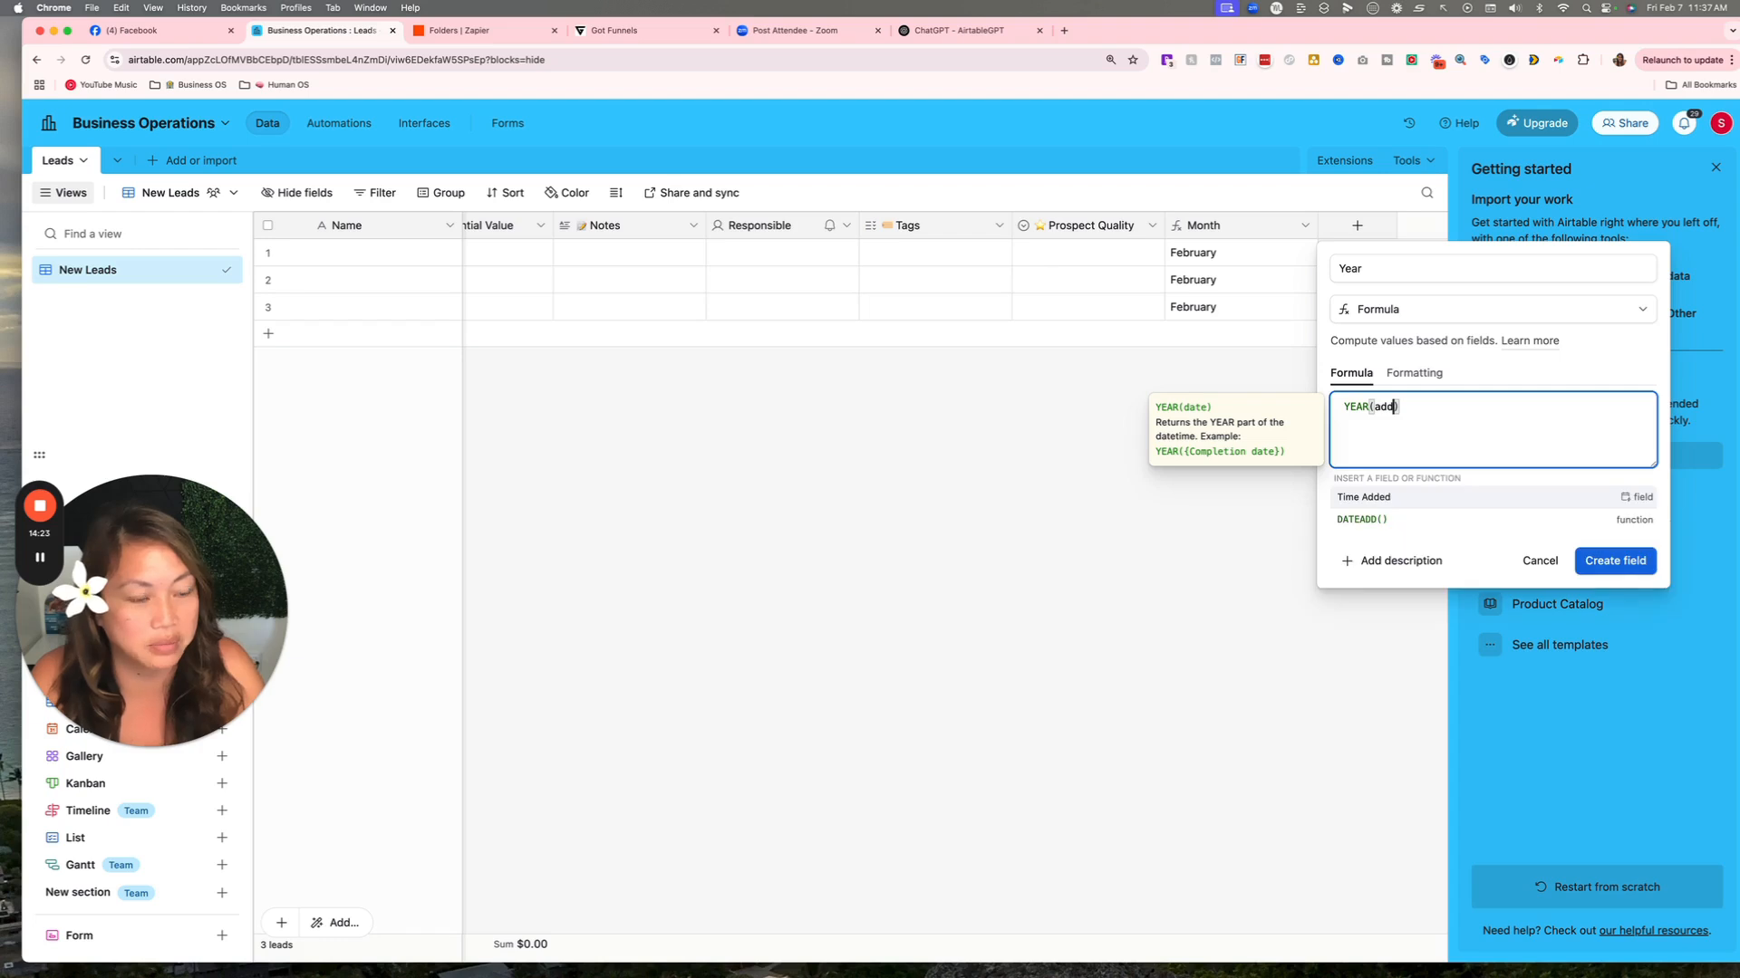
key("BackSpace")
key("BackSpace")
type("time")
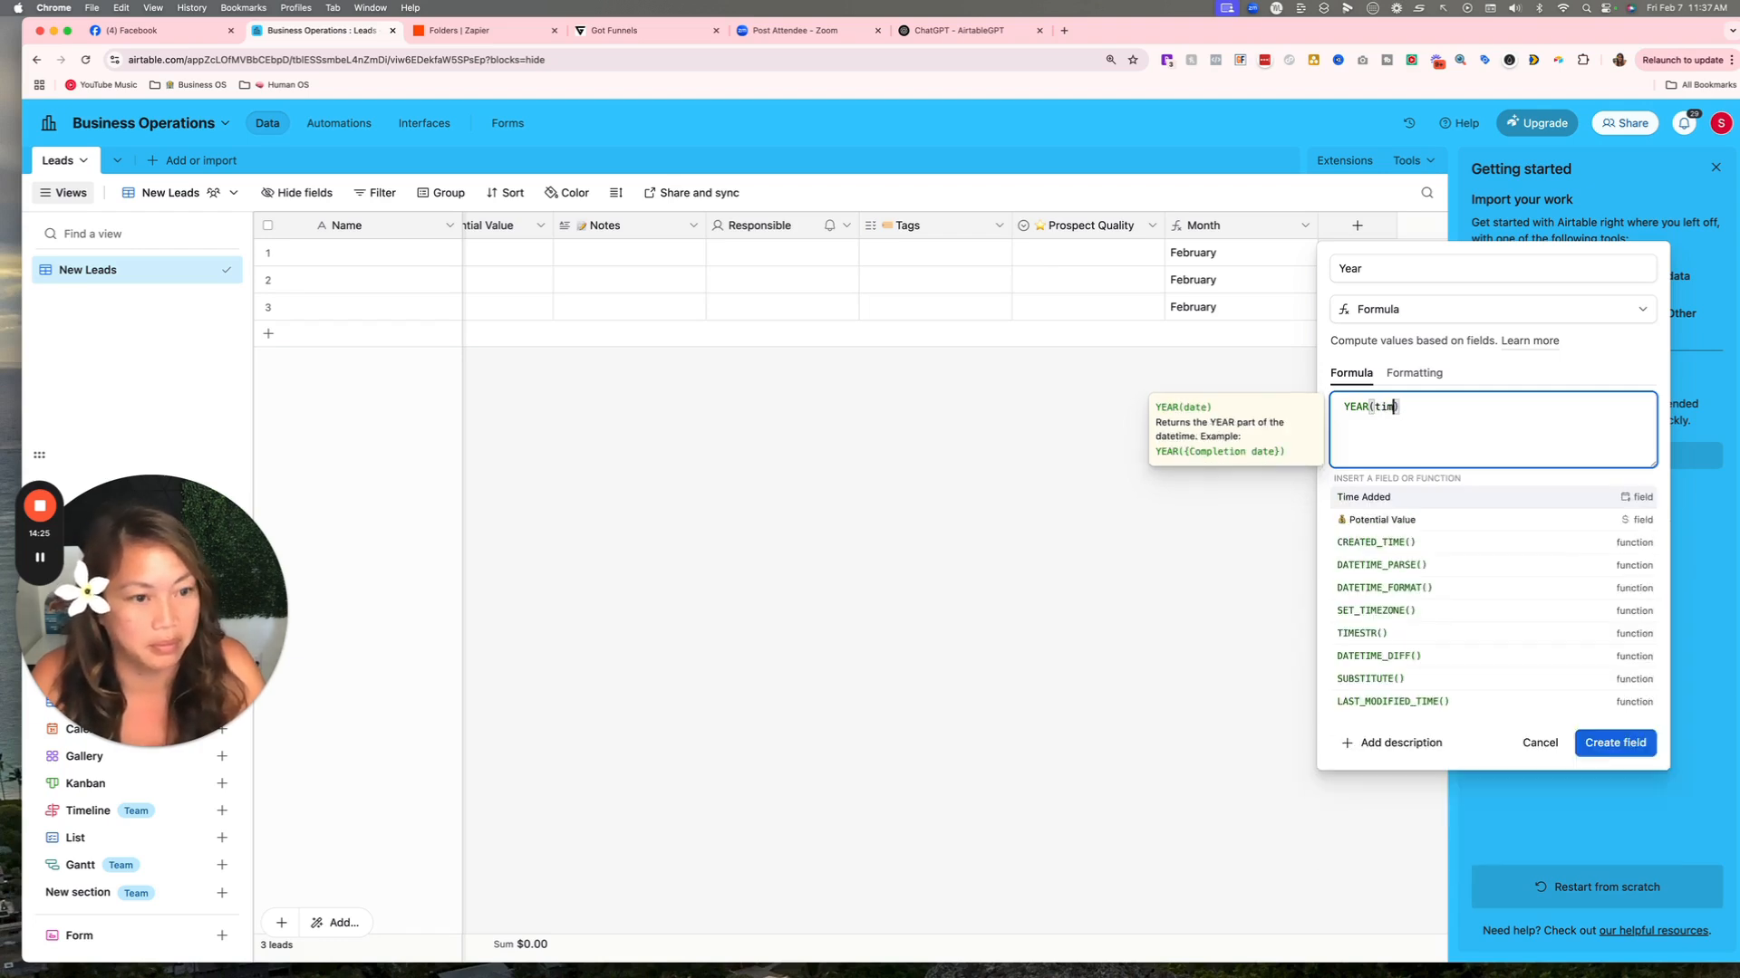
left_click(1447, 498)
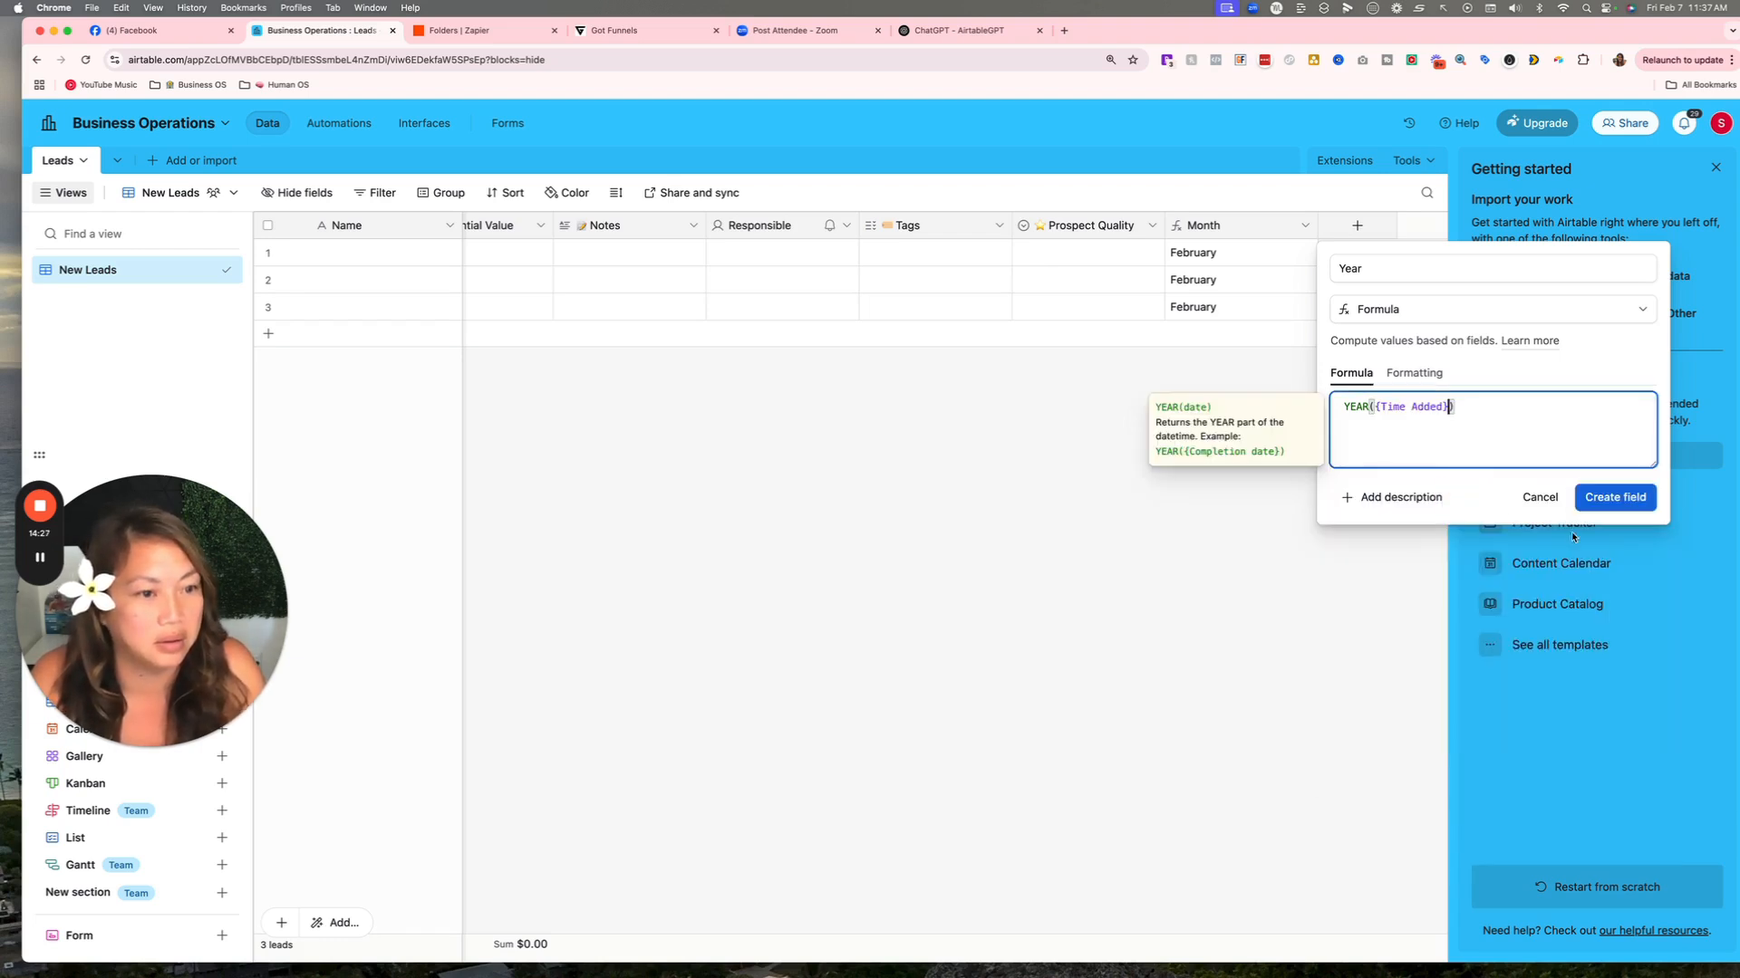
left_click(1609, 494)
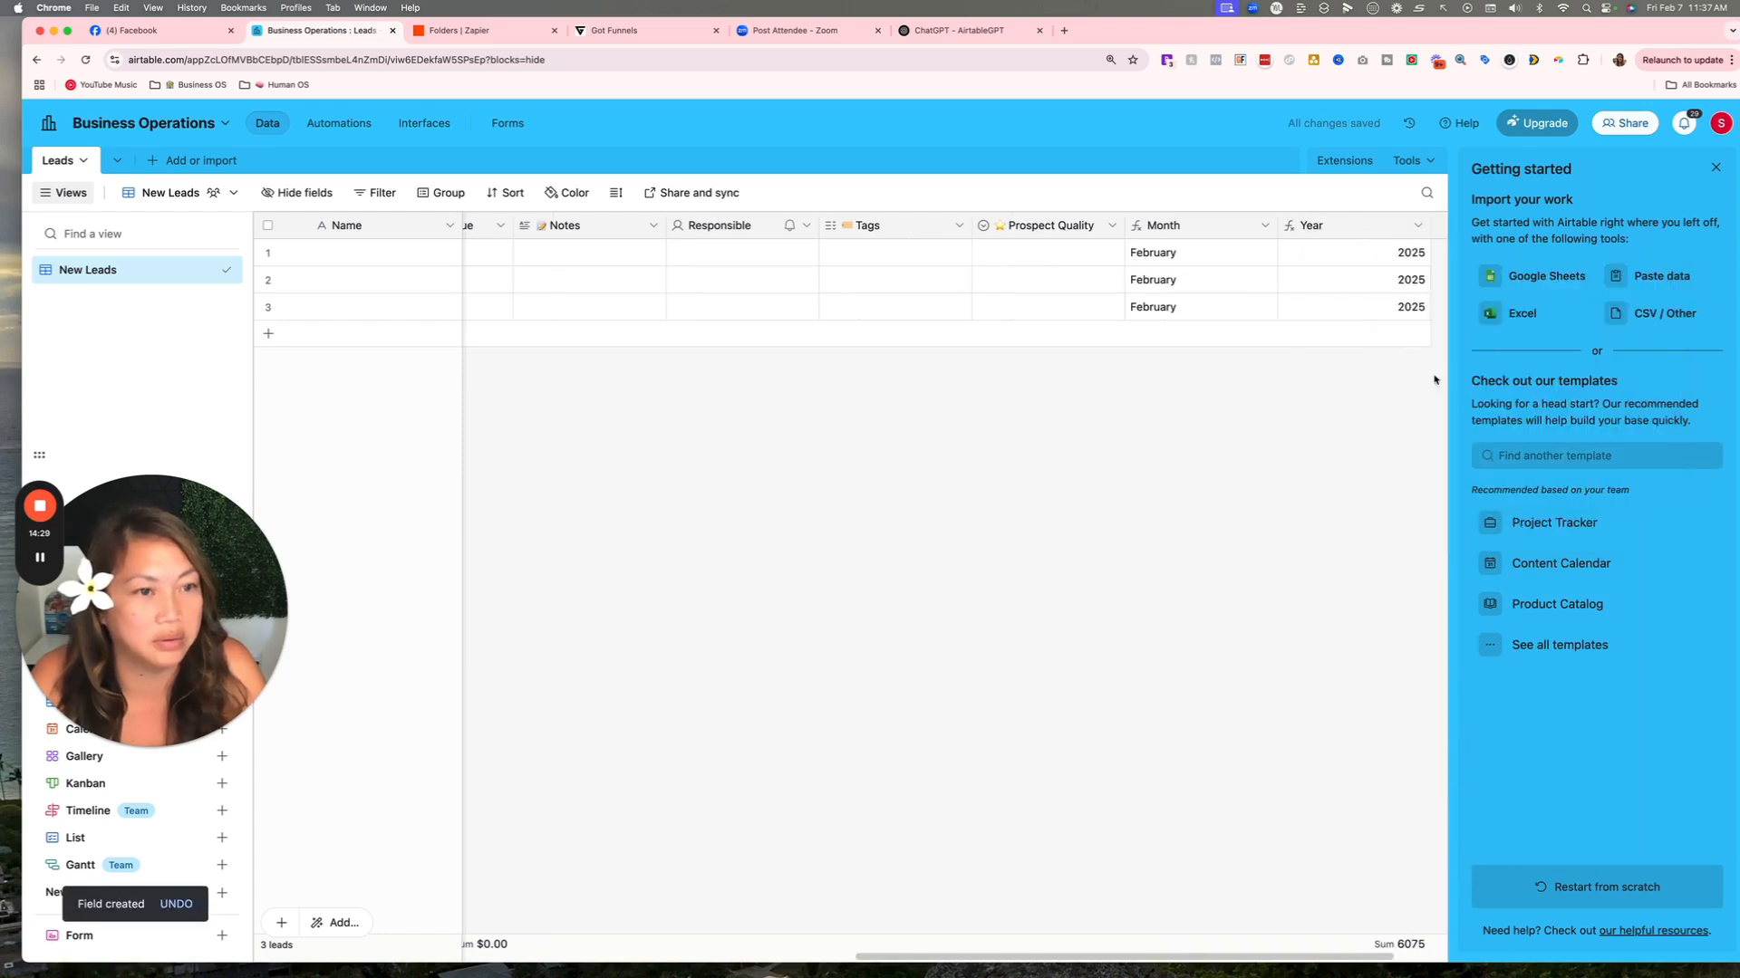
left_click_drag(1430, 225, 1381, 226)
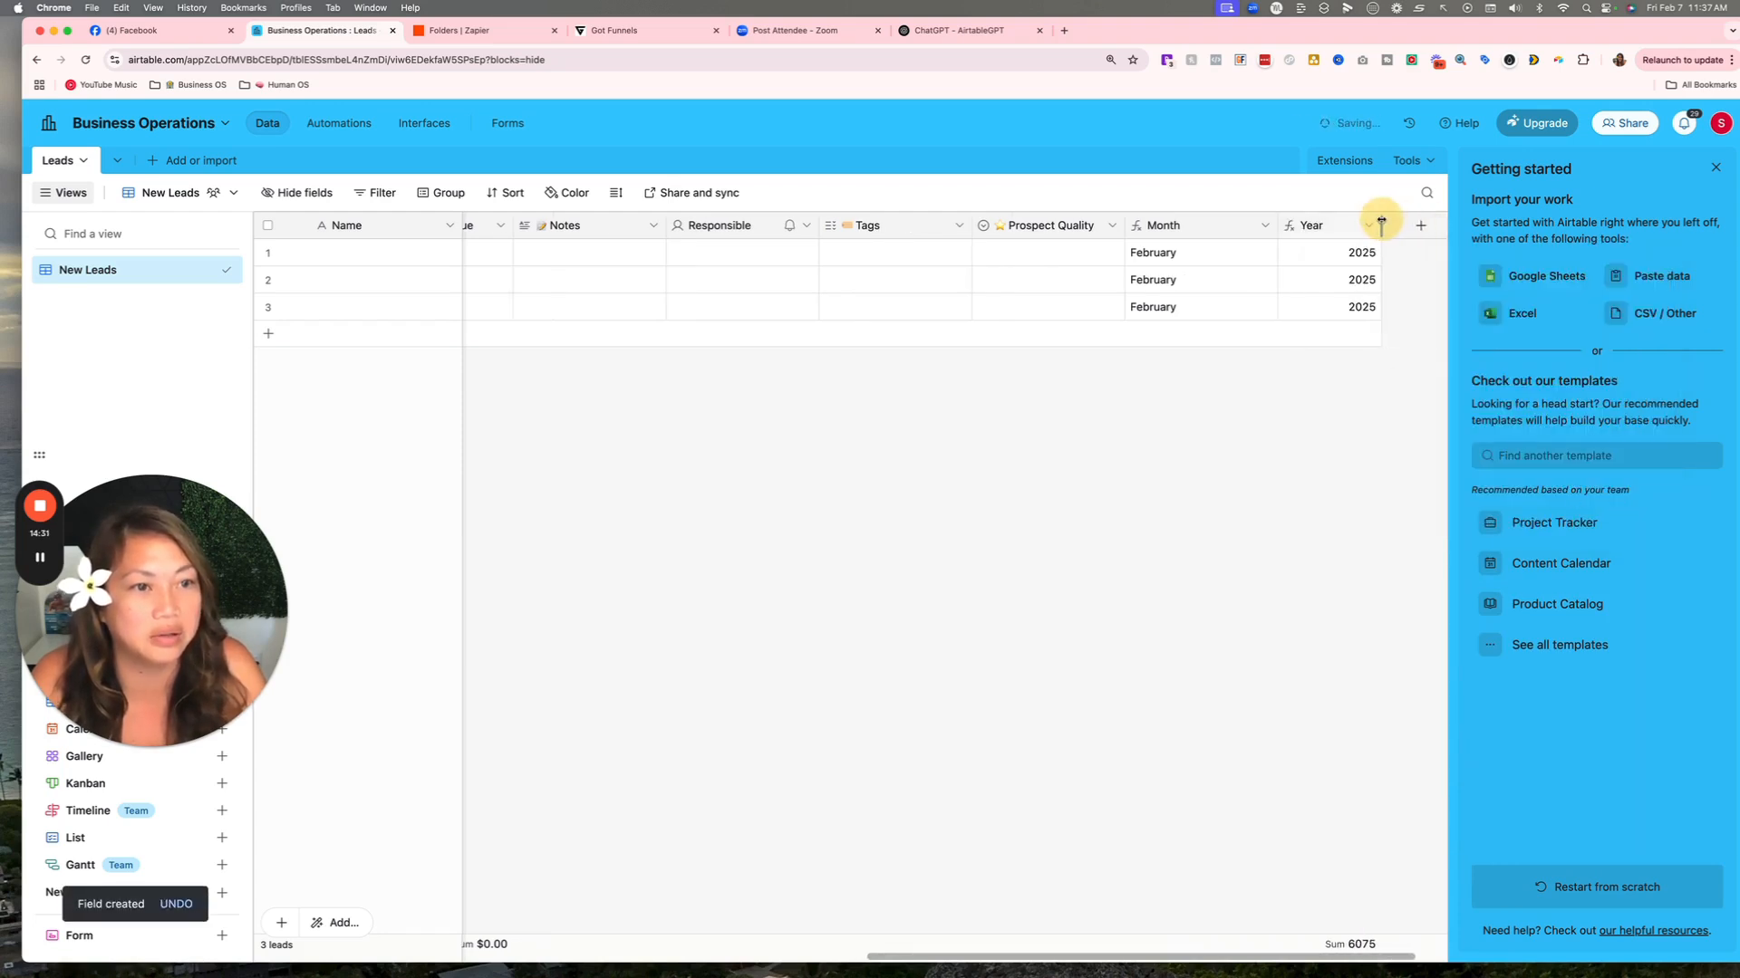
scroll(1227, 482, "left", 10)
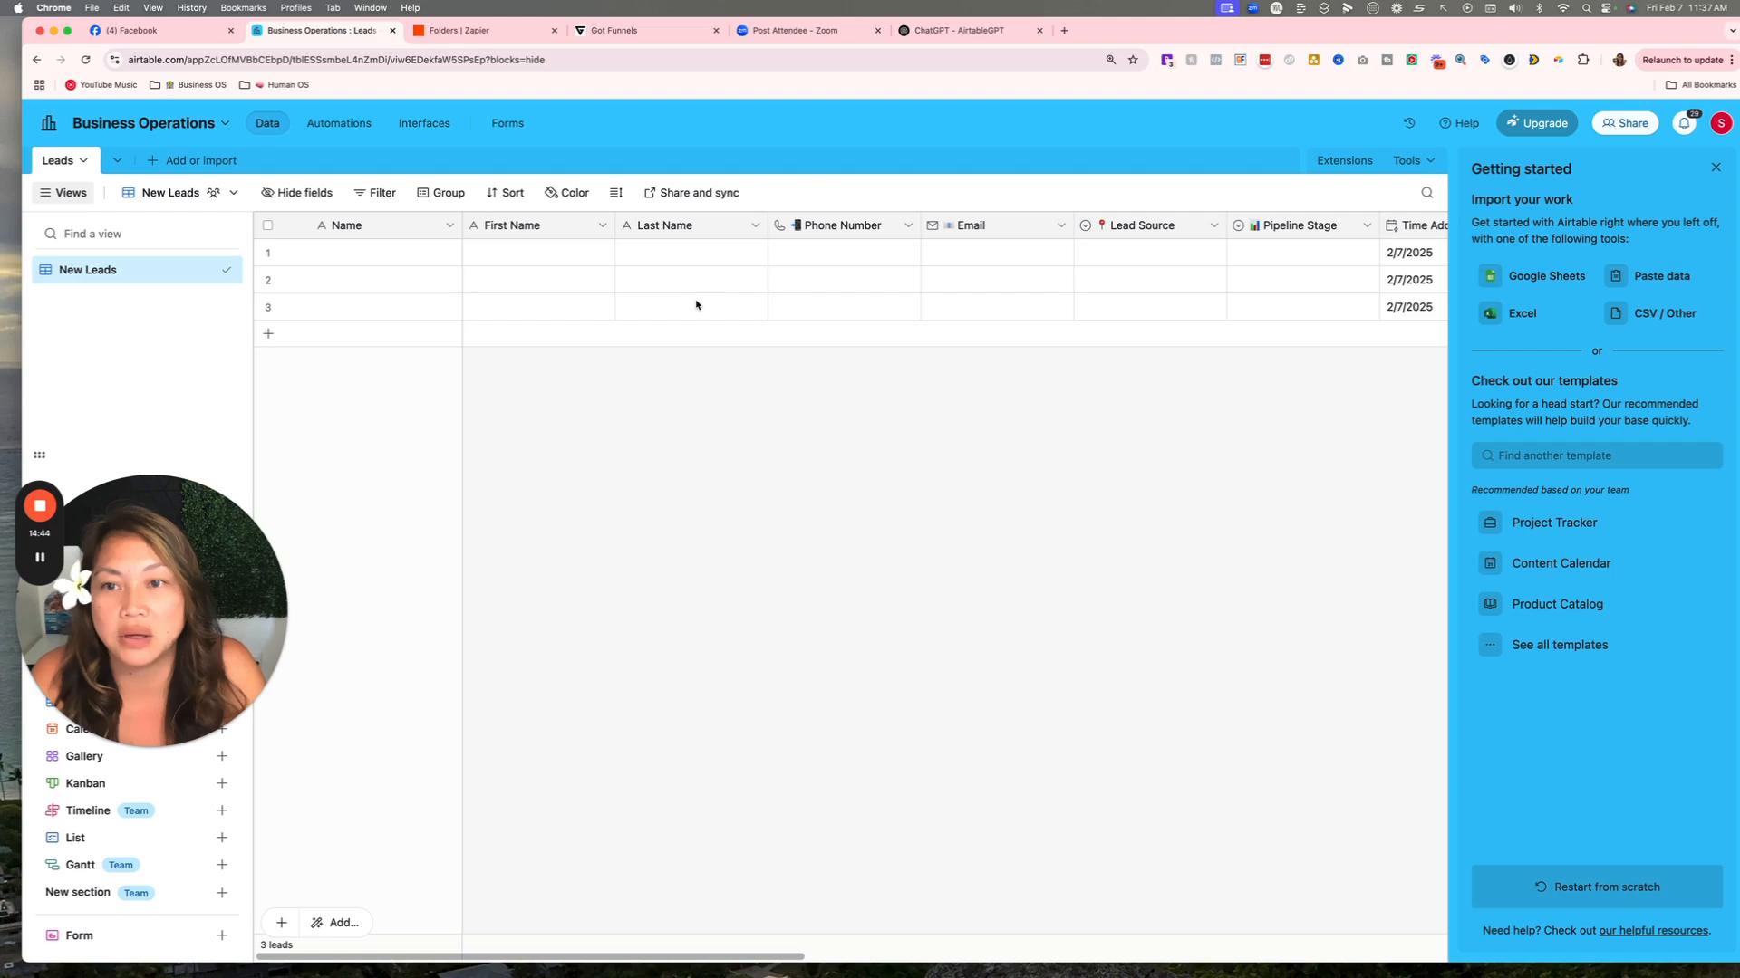
Ask AirtableGPT 'pull full name with frrst and last name fields' and copy its Full Name formula.
left_click(449, 225)
left_click(944, 36)
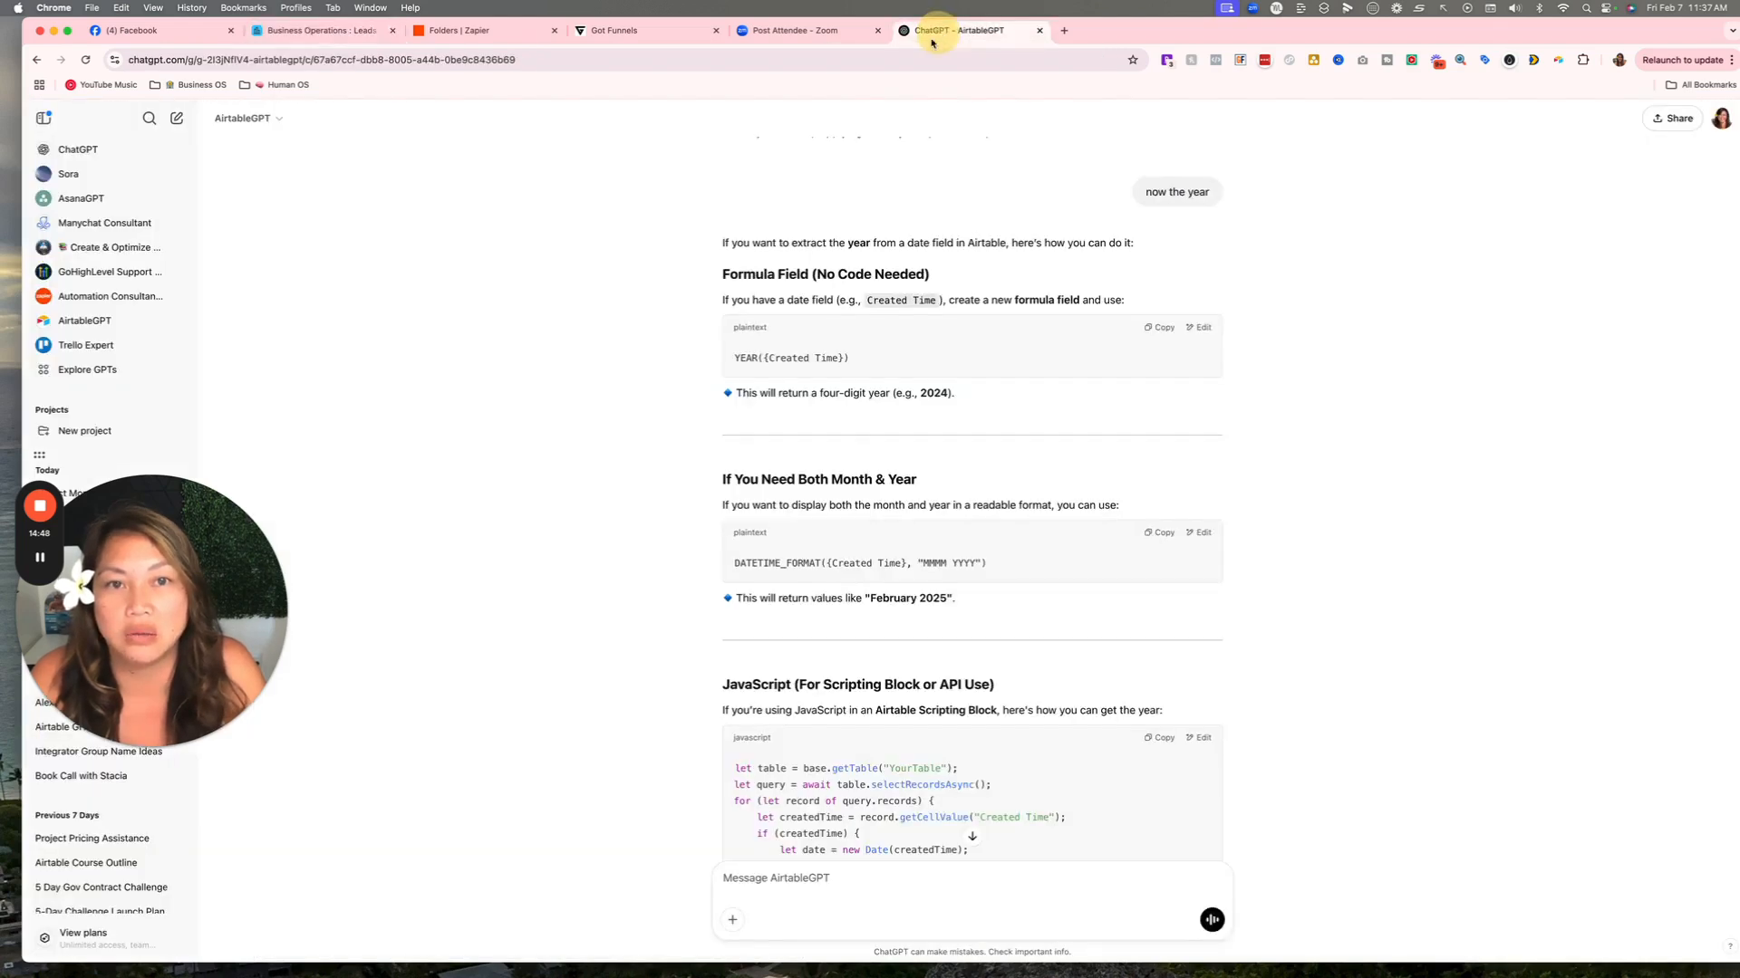
left_click(818, 885)
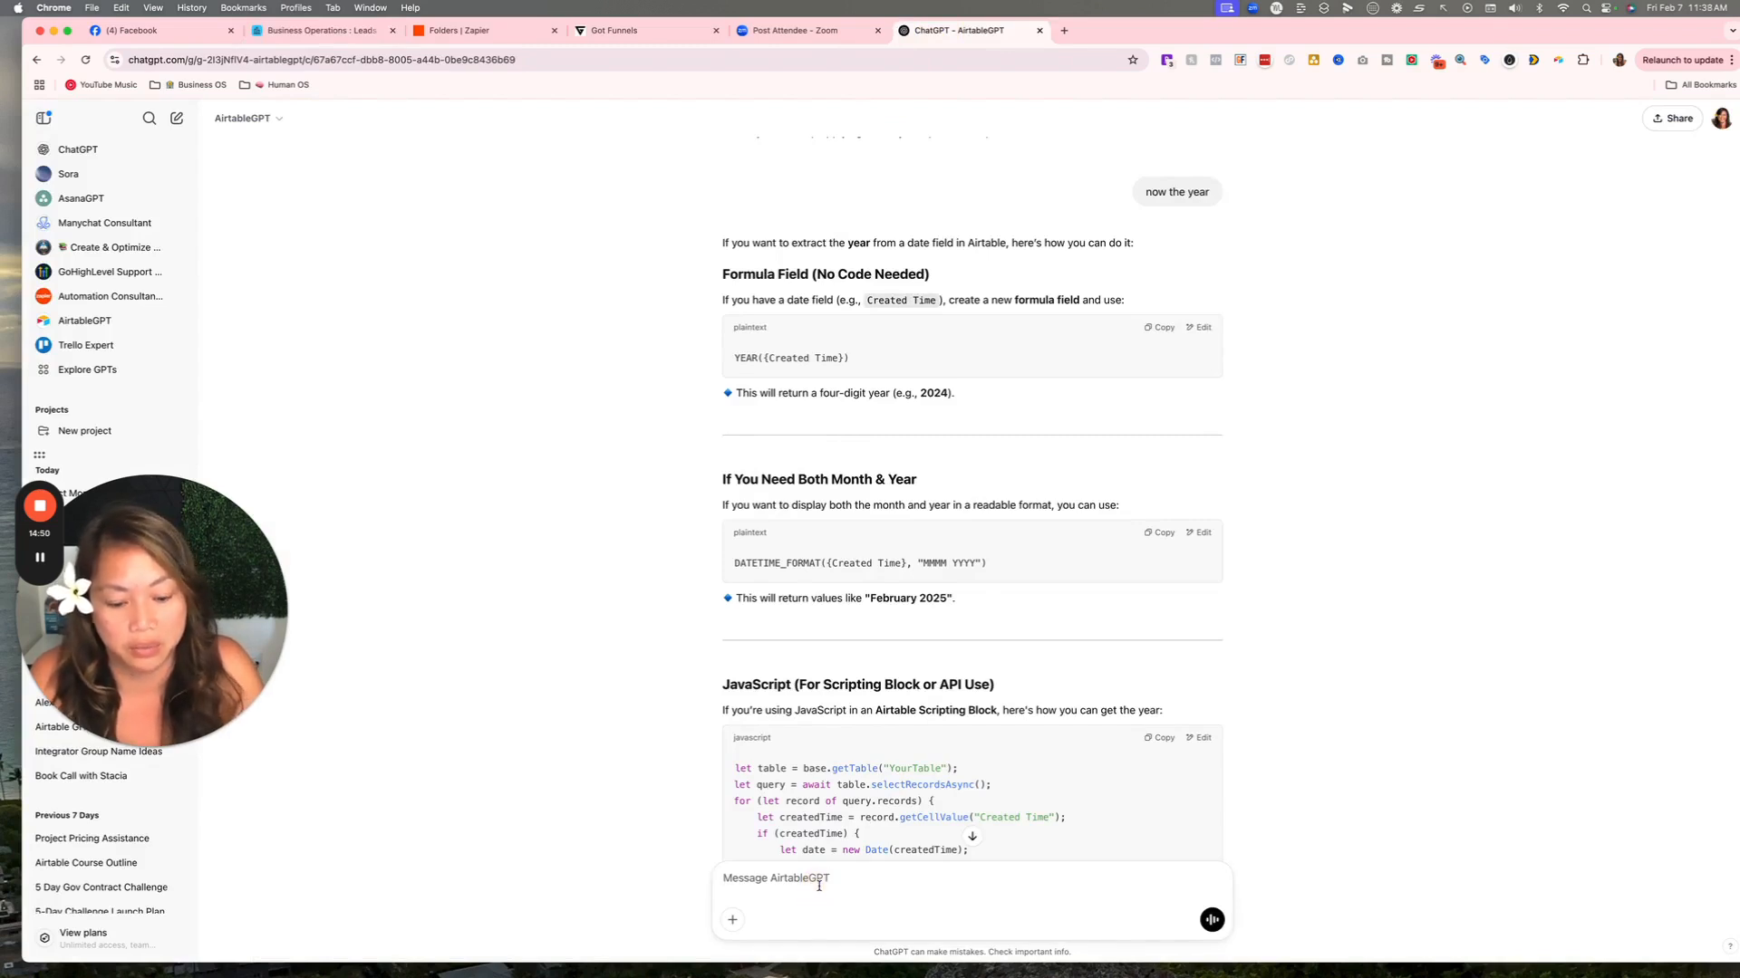
type("pull full name with fr")
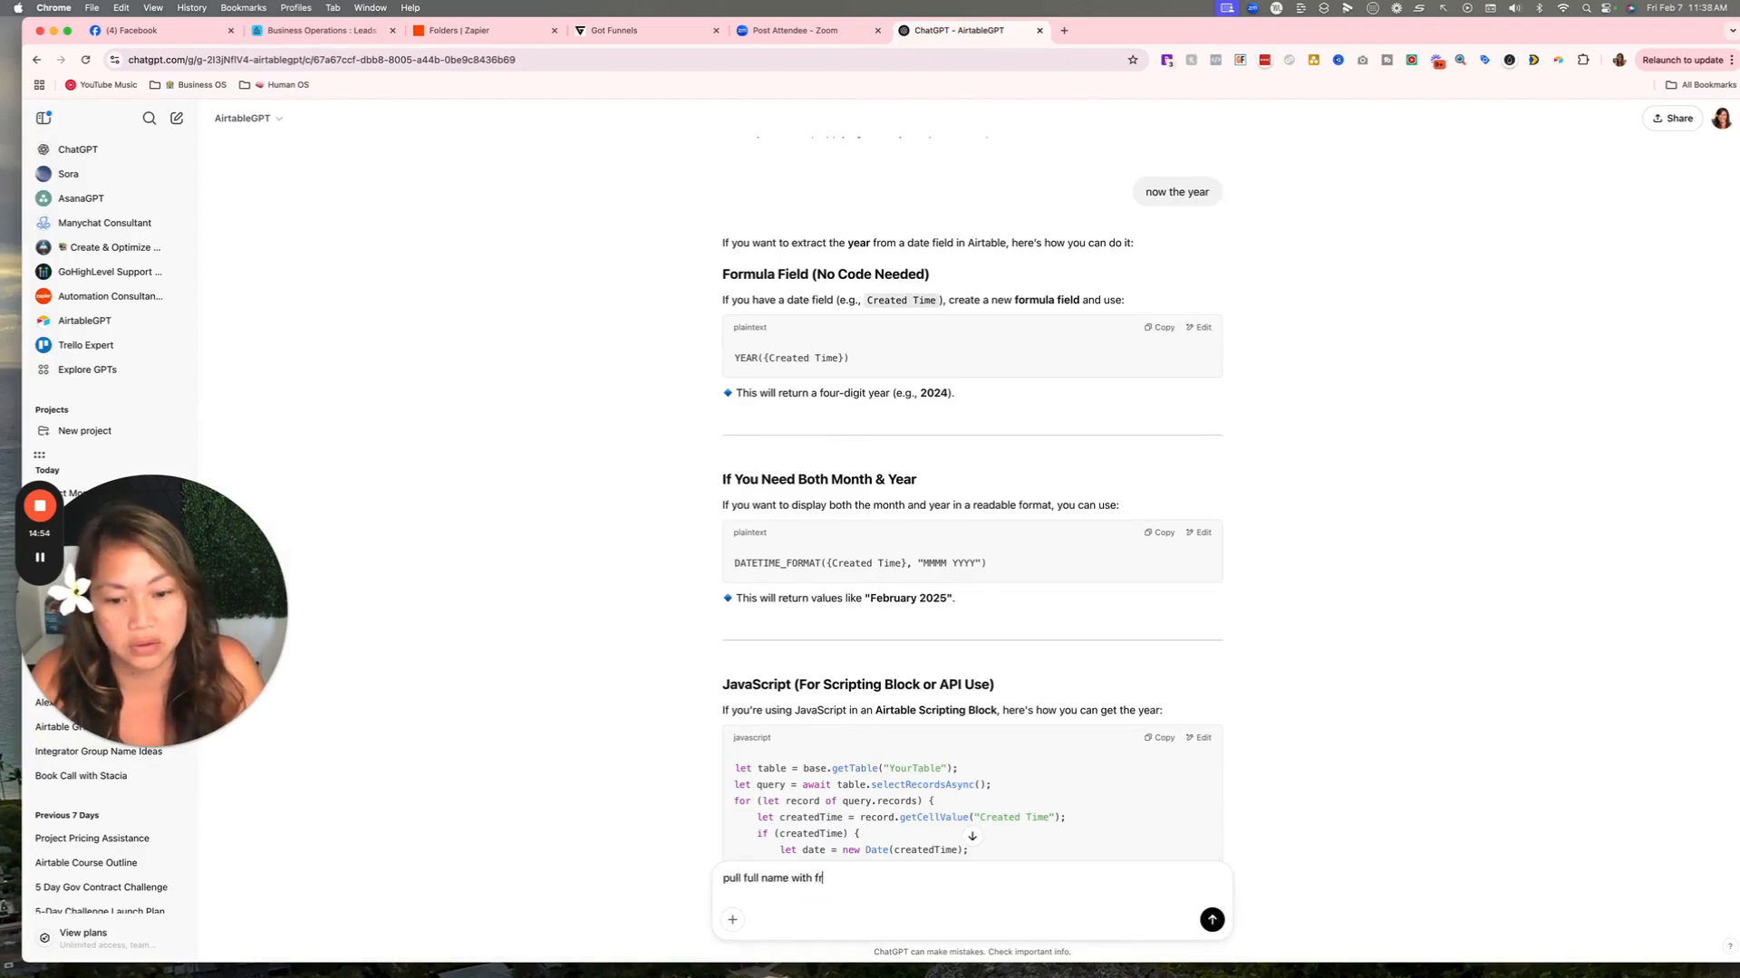
key("BackSpace")
type("irst and last name ")
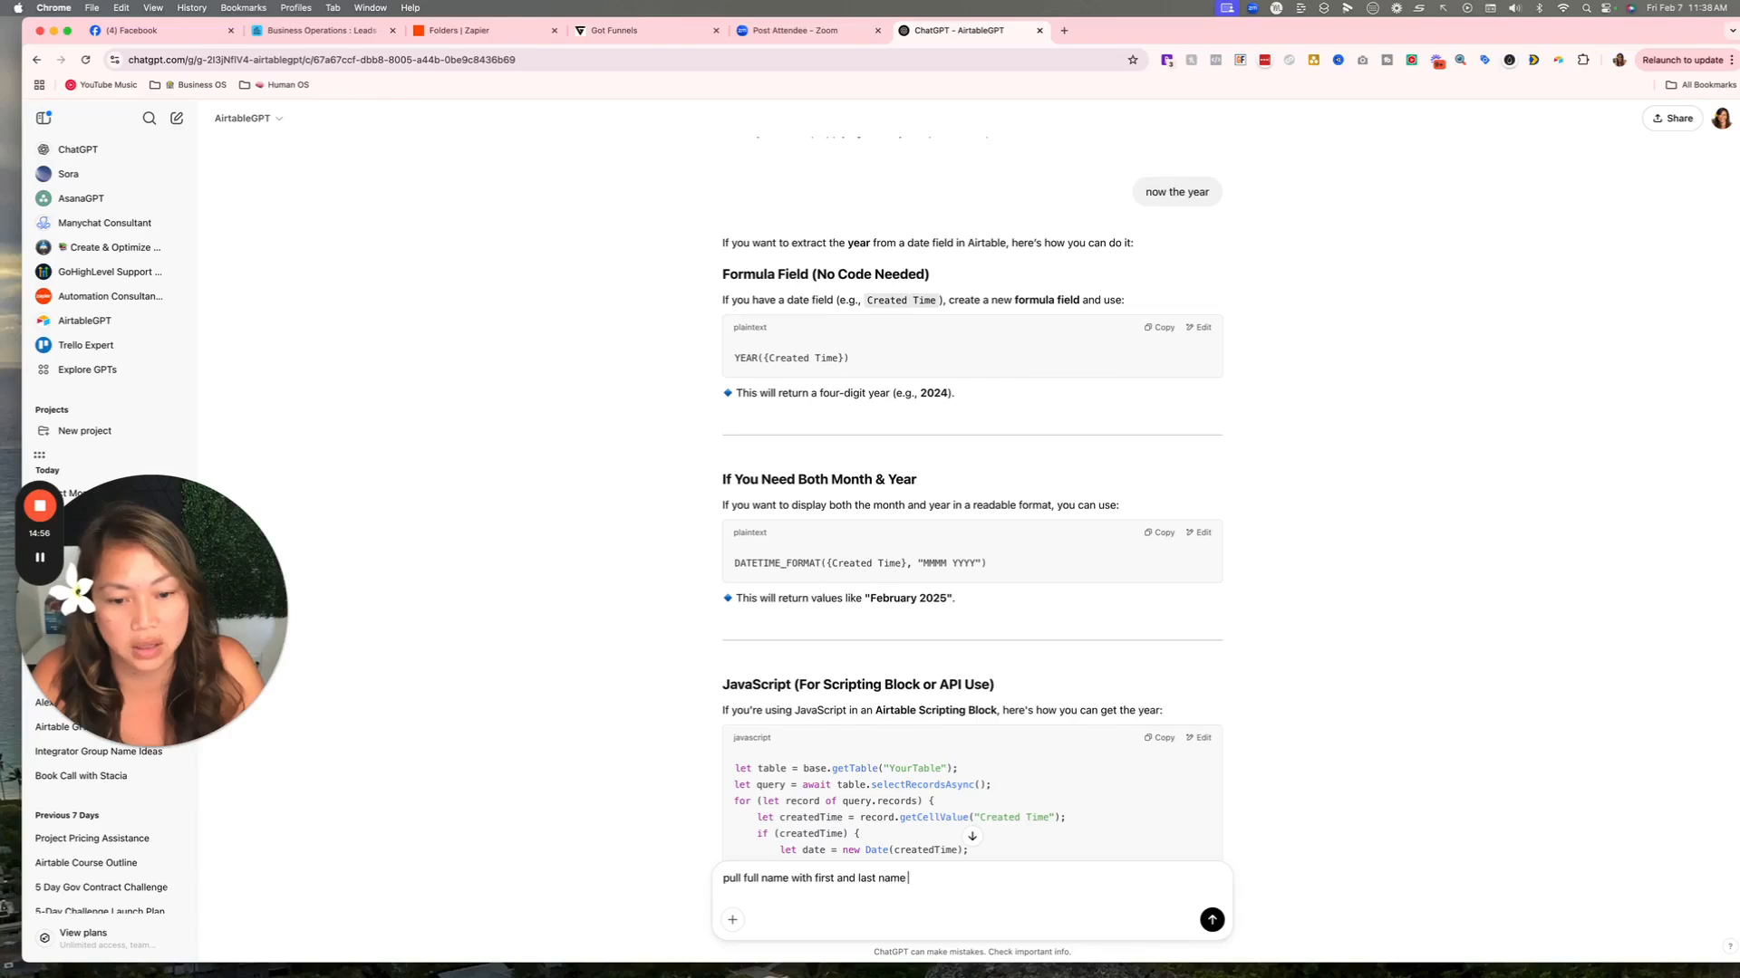
type("fields")
key("Return")
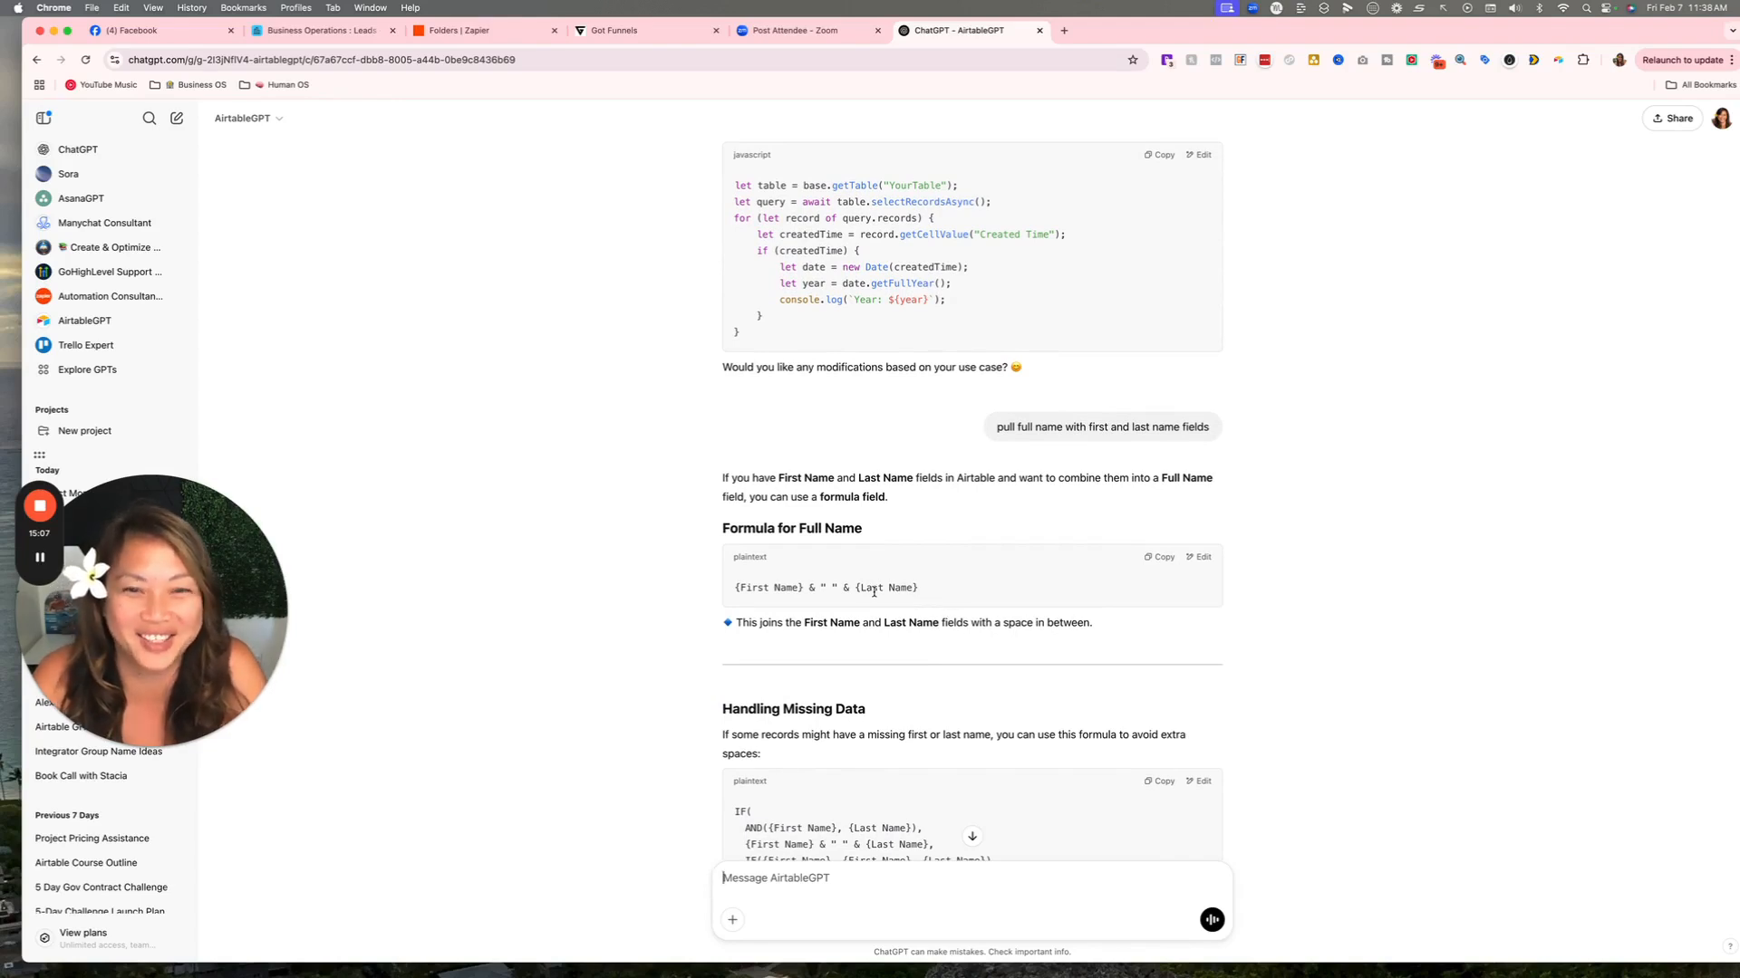
left_click(1169, 562)
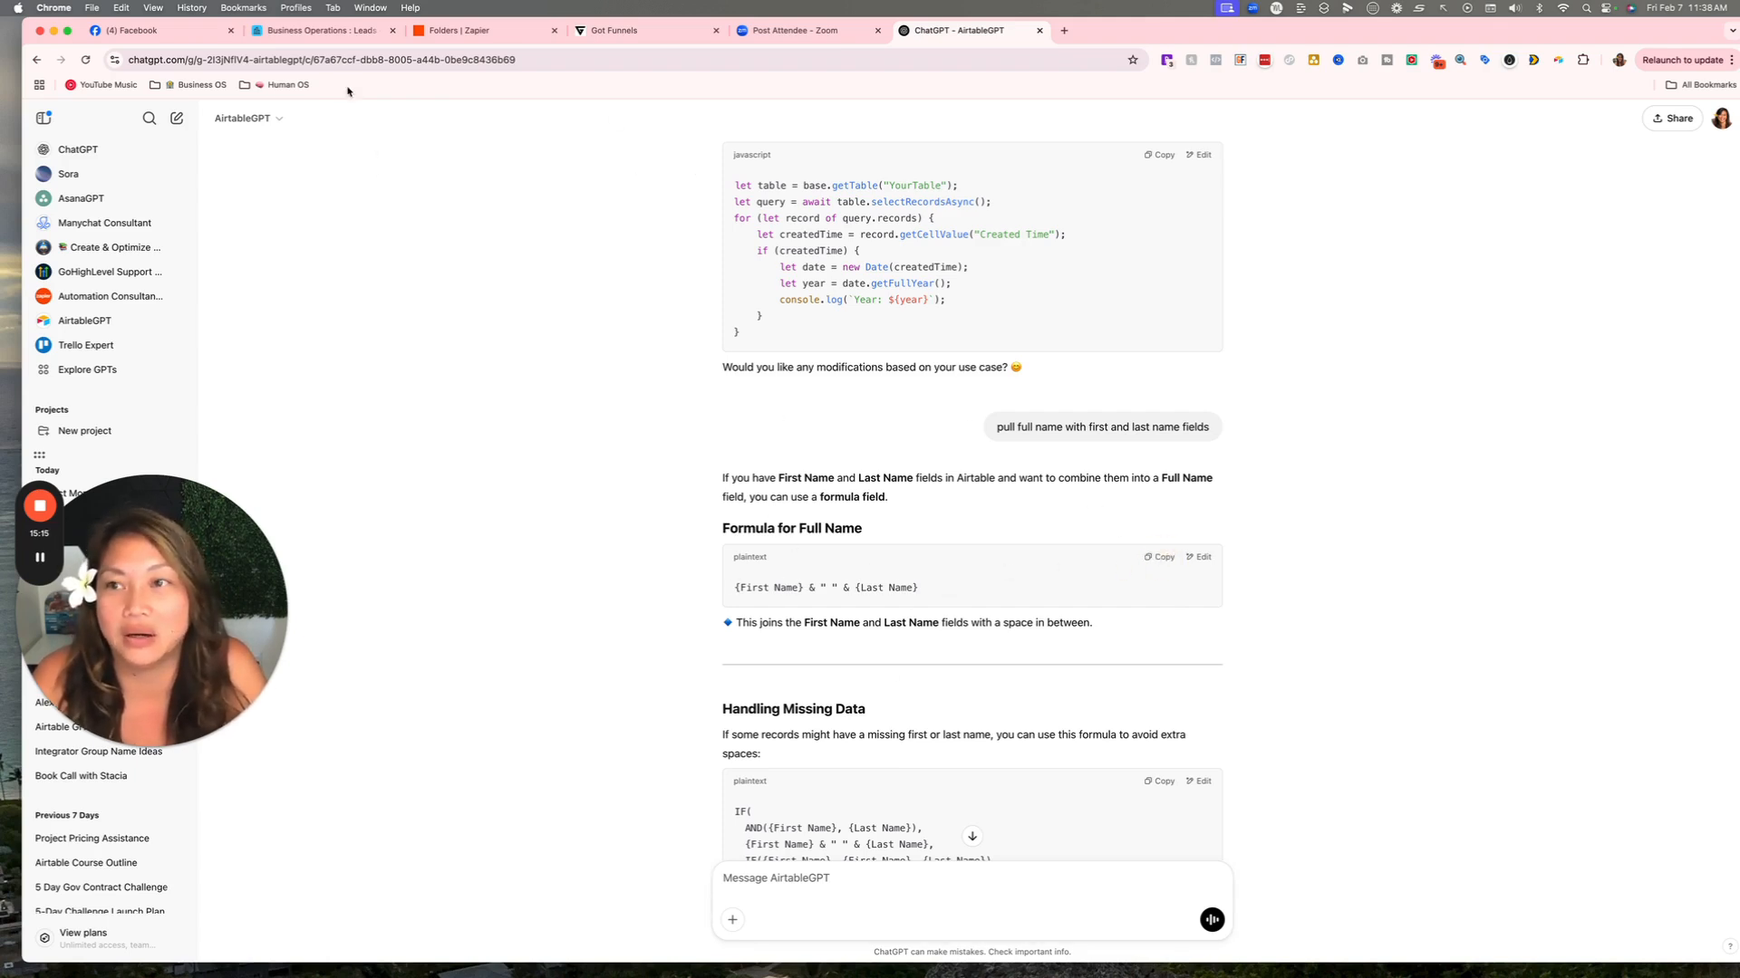
left_click(321, 30)
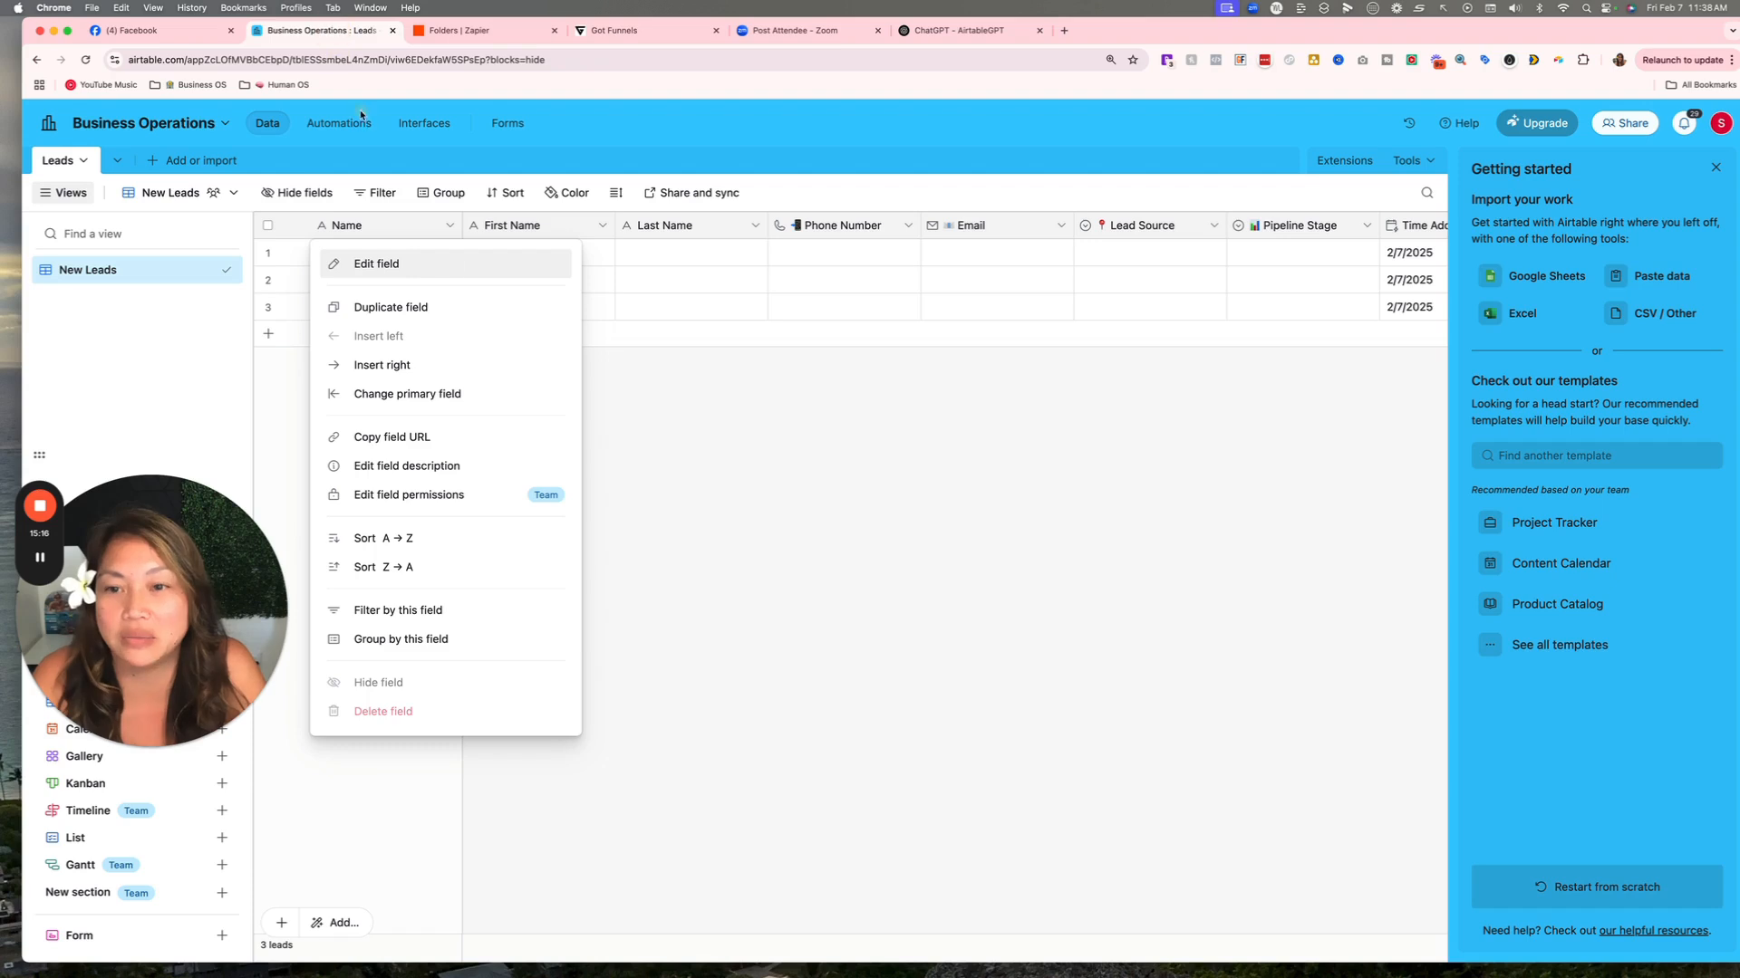
Convert the Name field to a Formula of {First Name} & " " & {Last Name}.
left_click(414, 265)
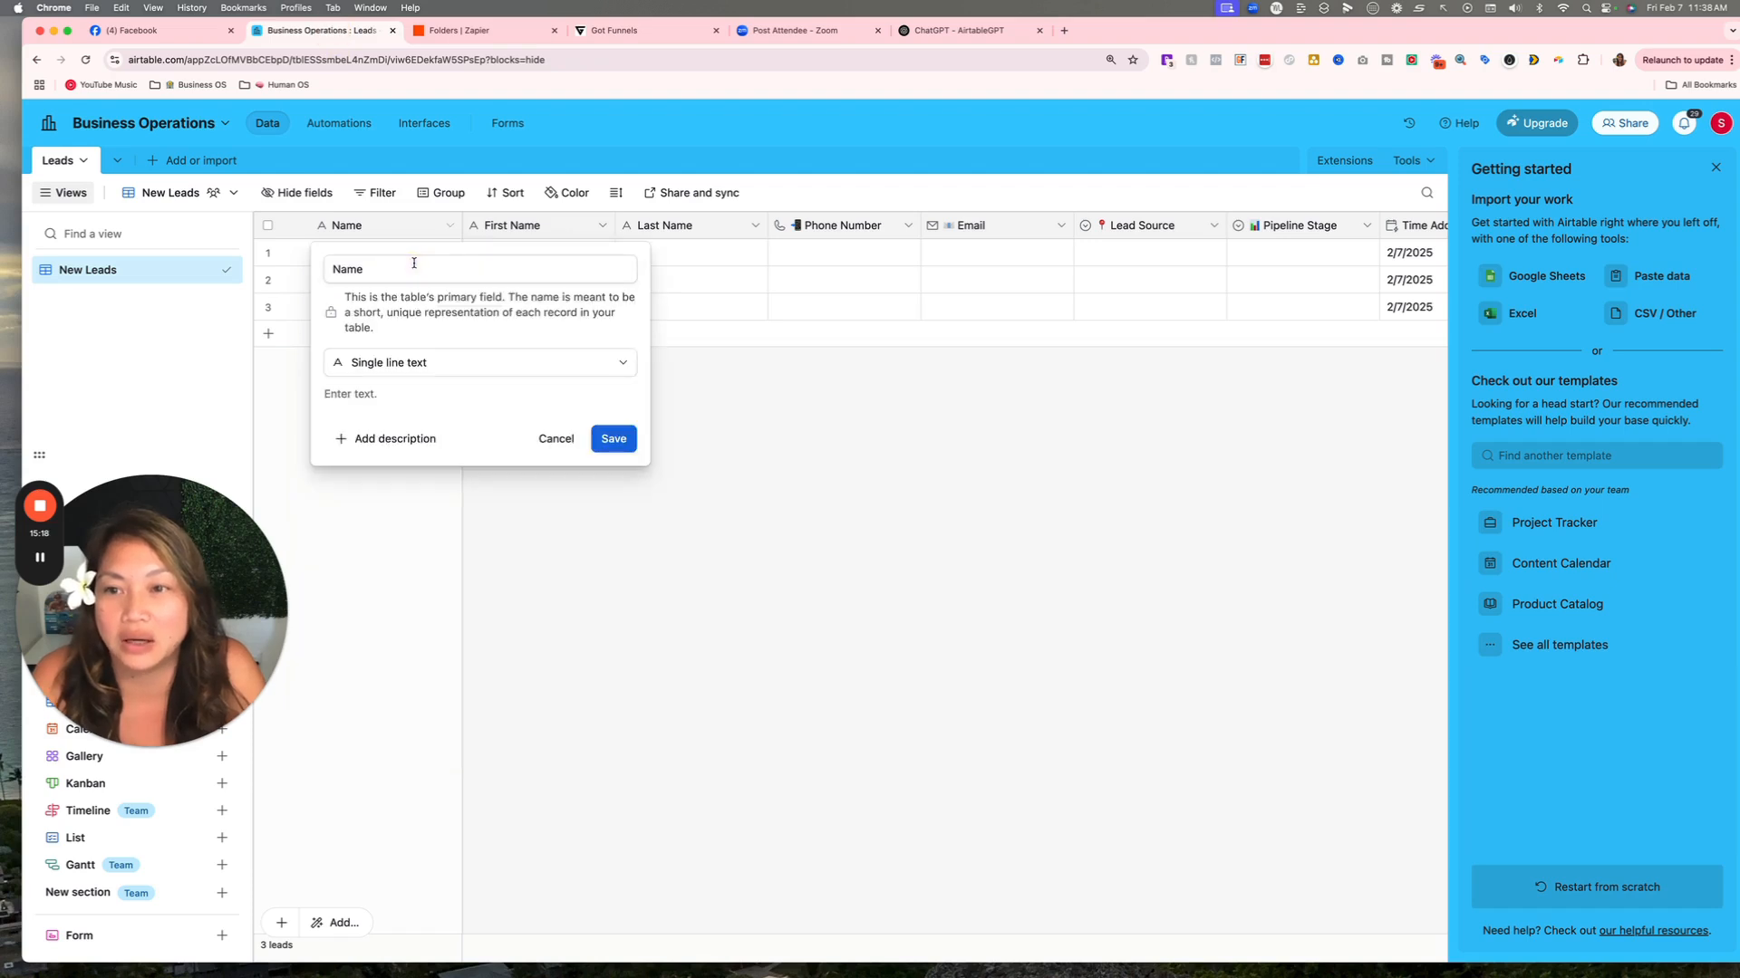
left_click(449, 362)
type("F")
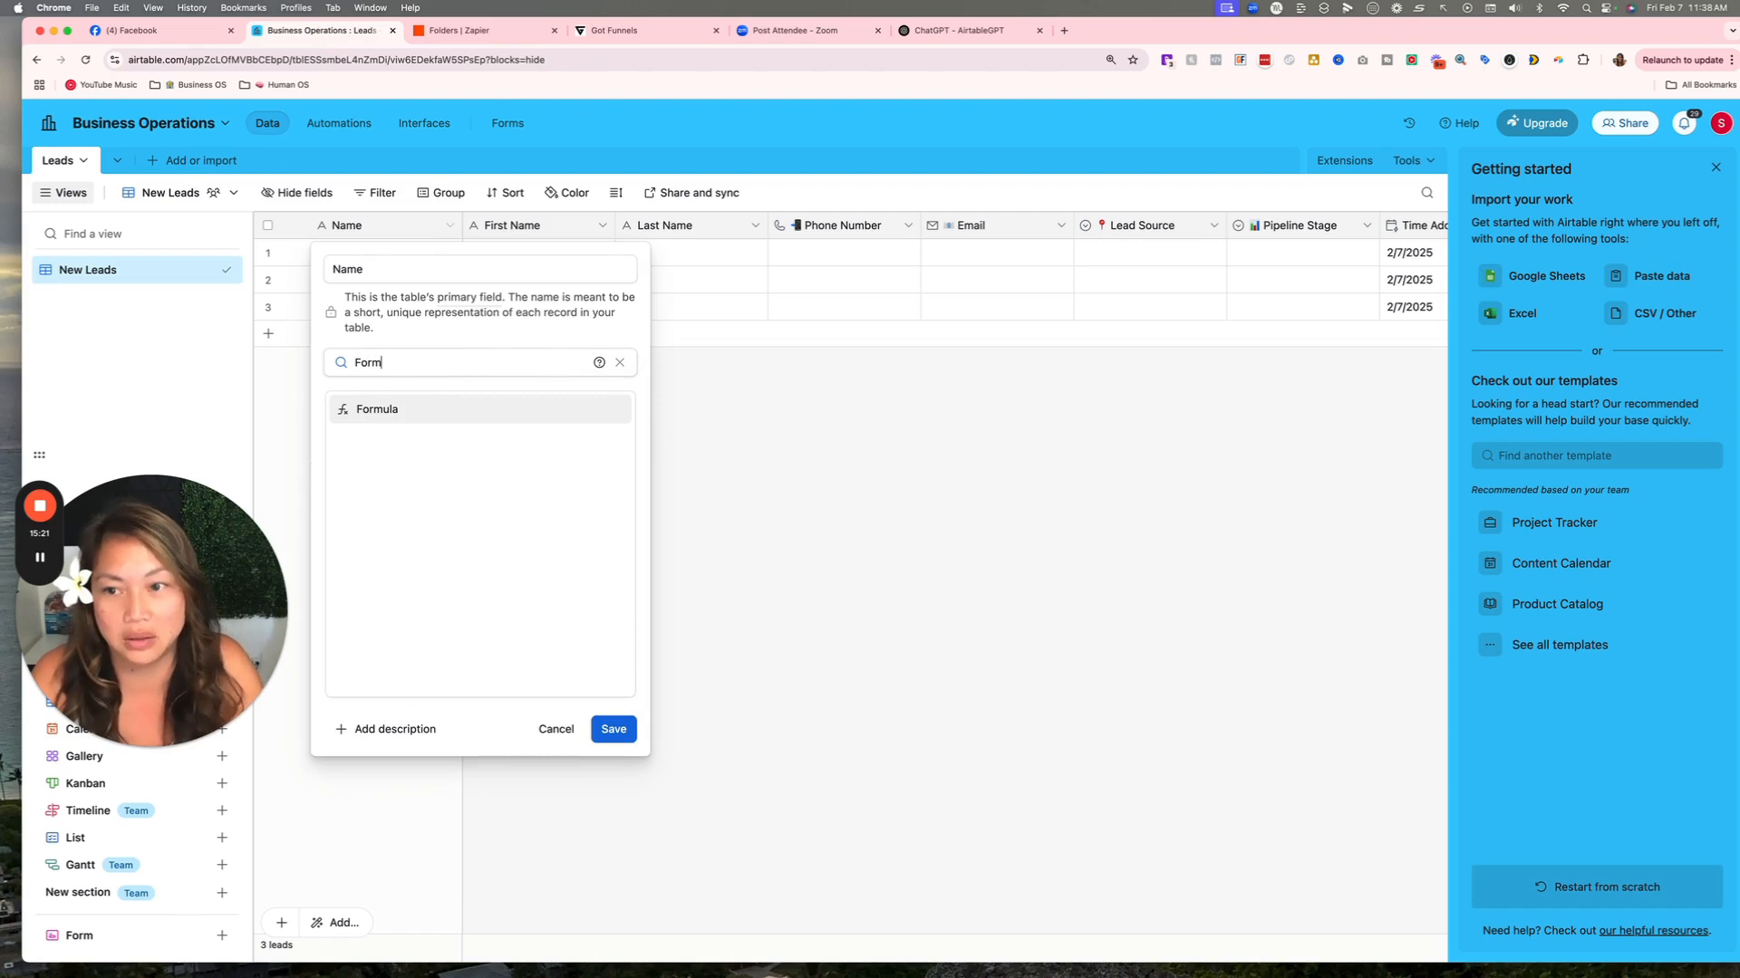
type("orm")
left_click(434, 409)
left_click(437, 444)
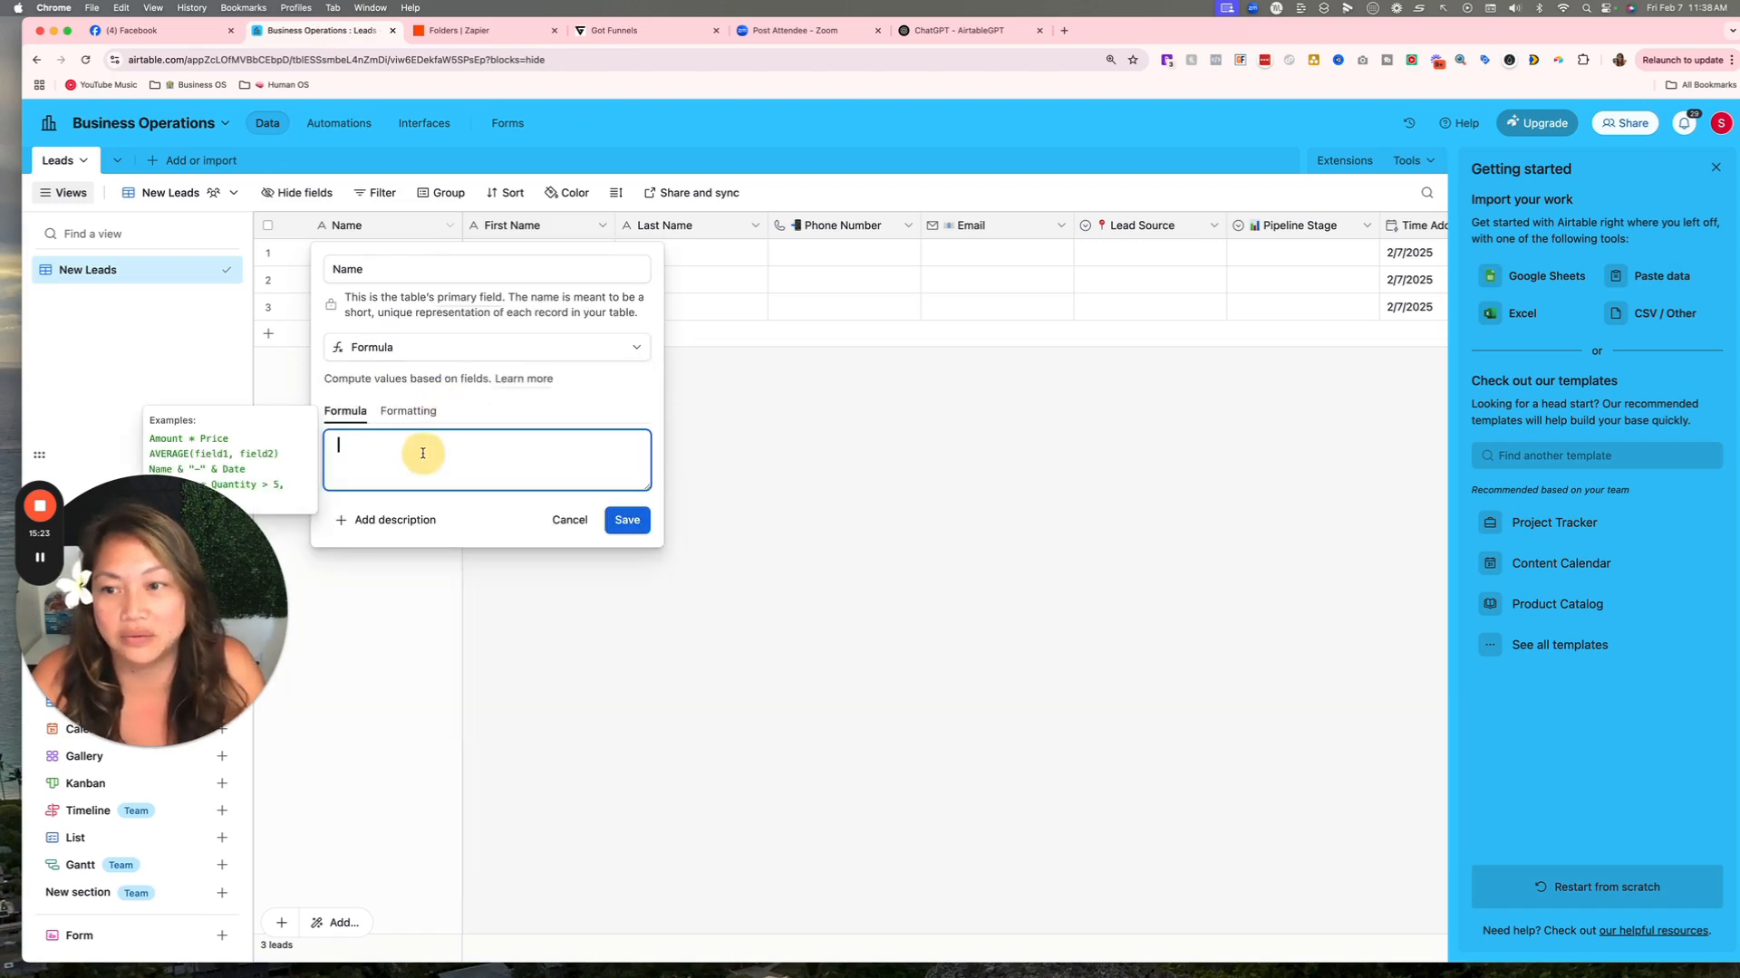
right_click(426, 445)
left_click(415, 454)
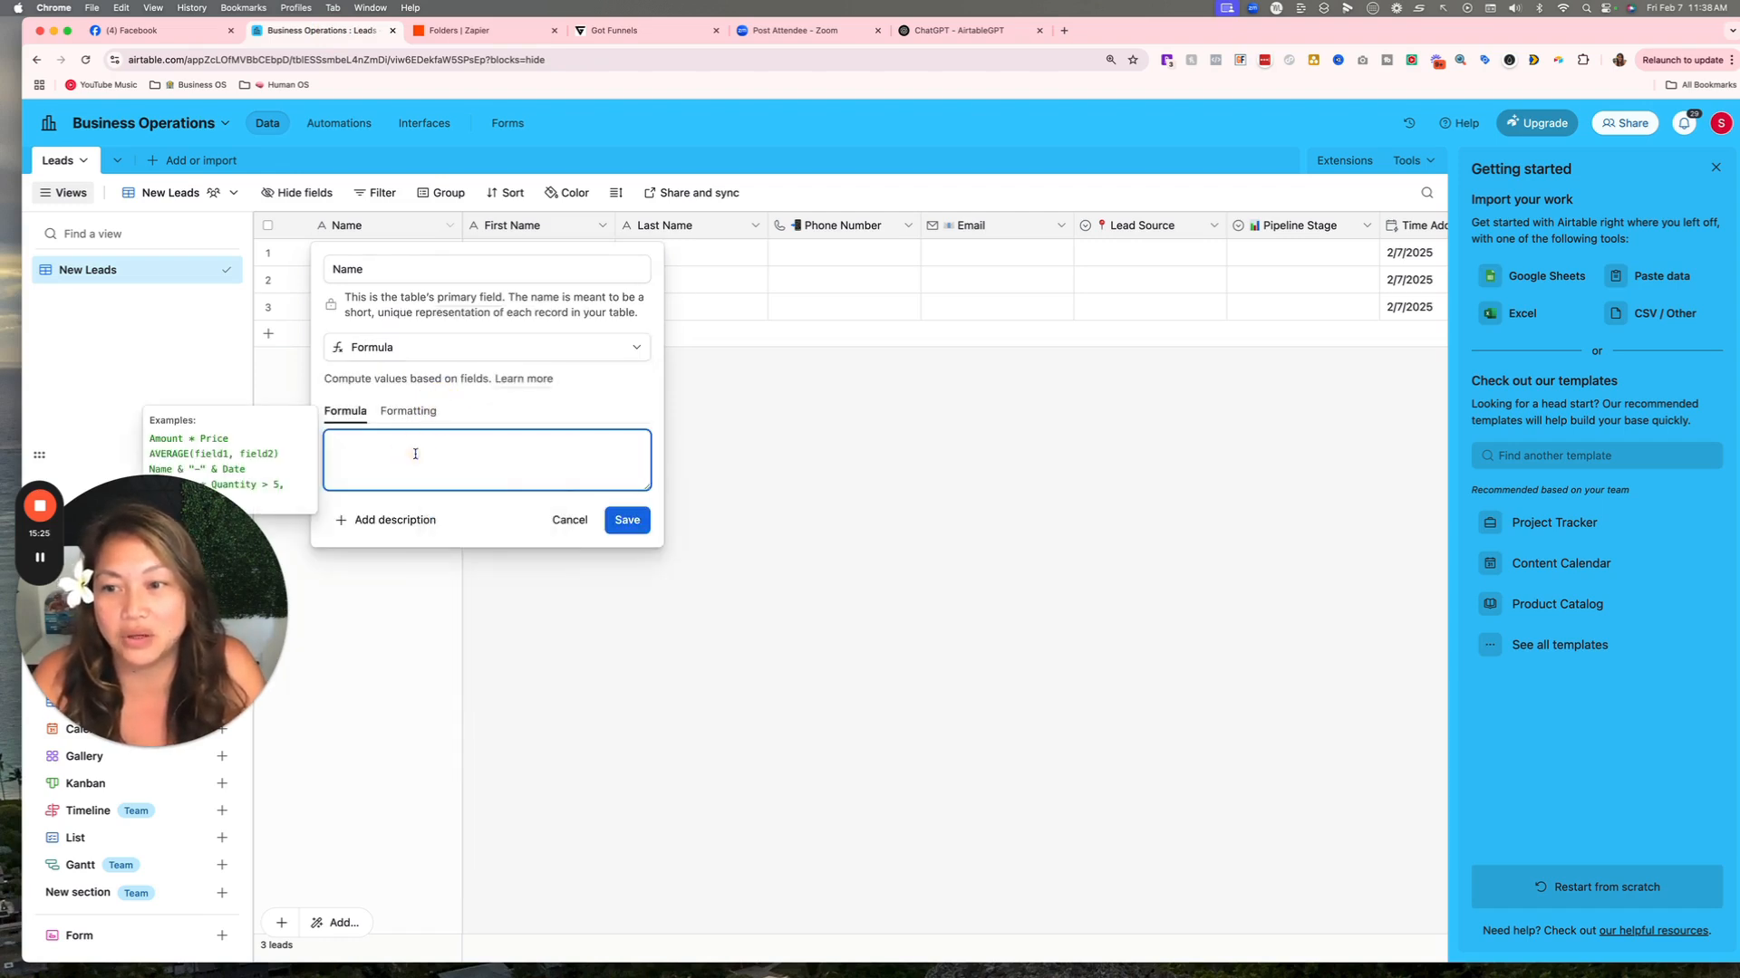
left_click(121, 8)
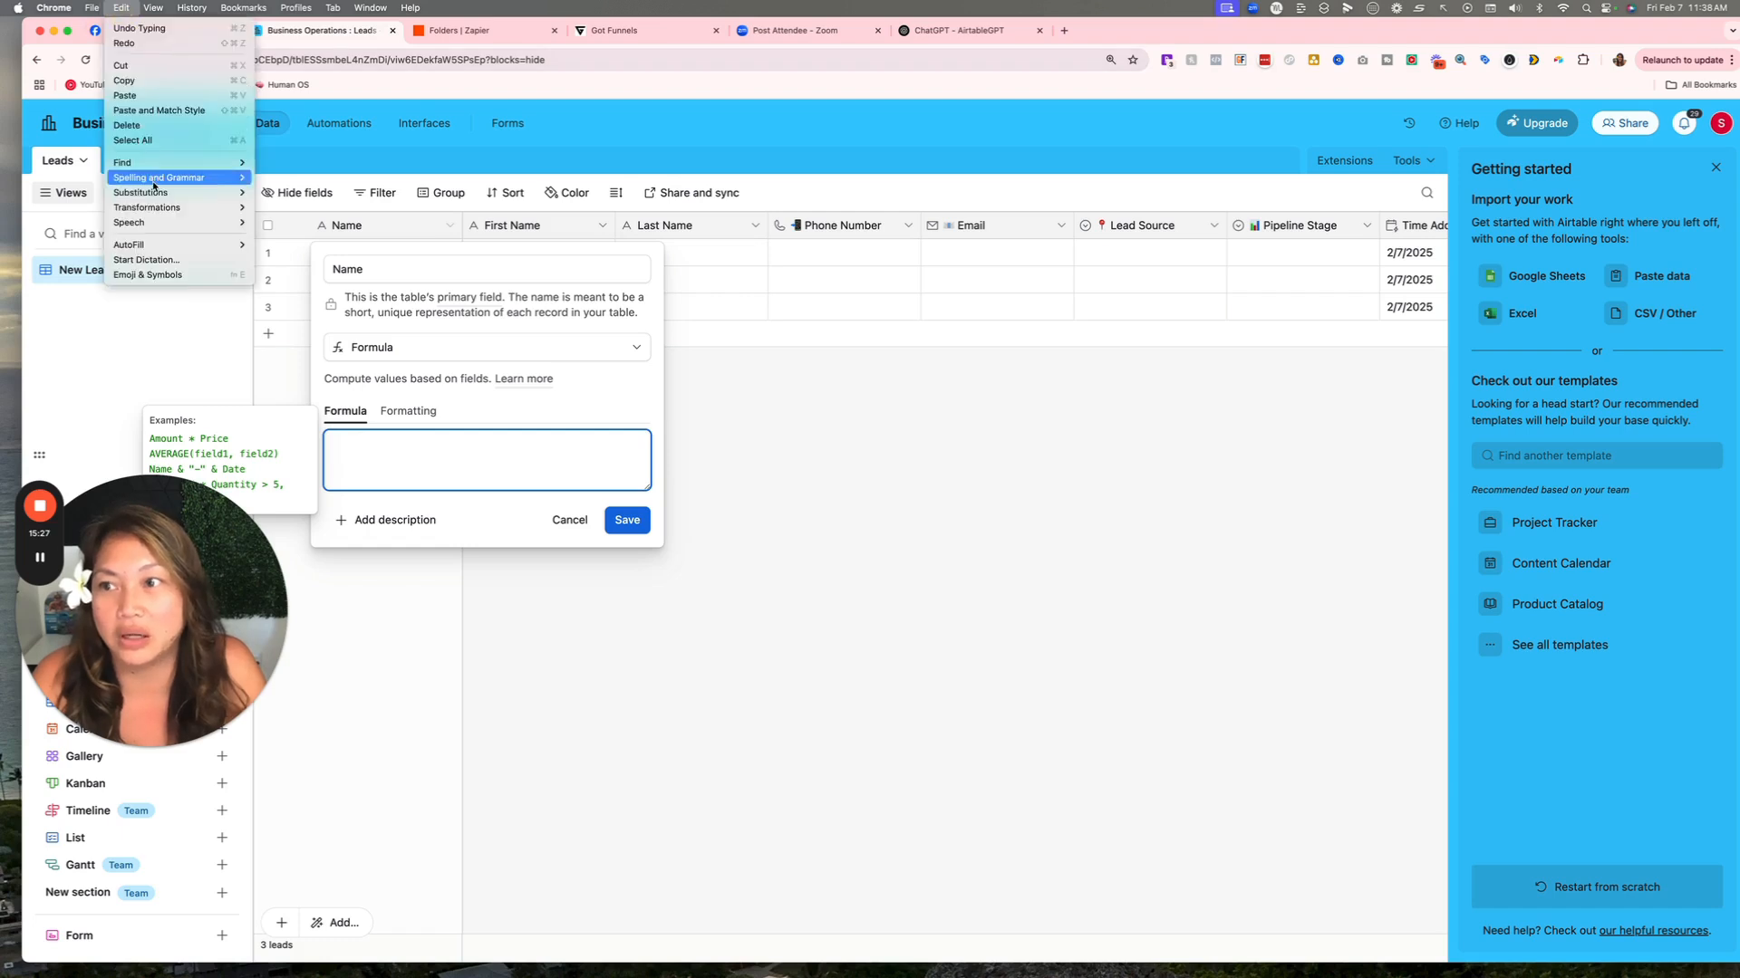
left_click(125, 95)
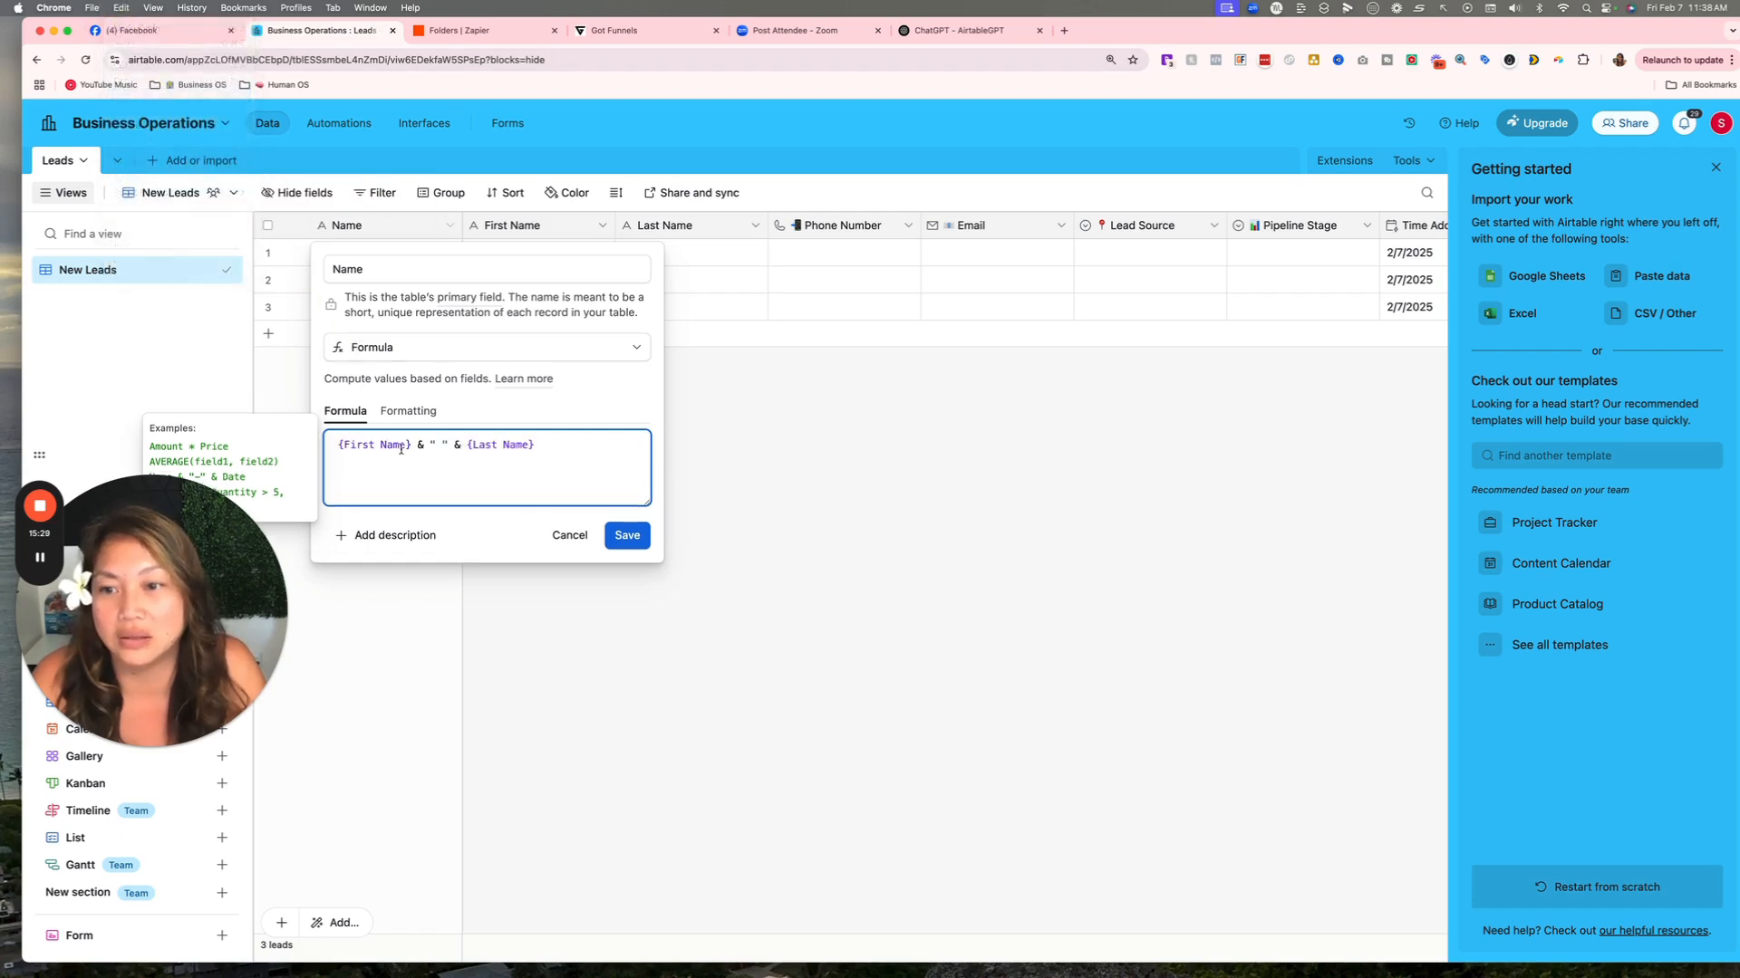
left_click(627, 535)
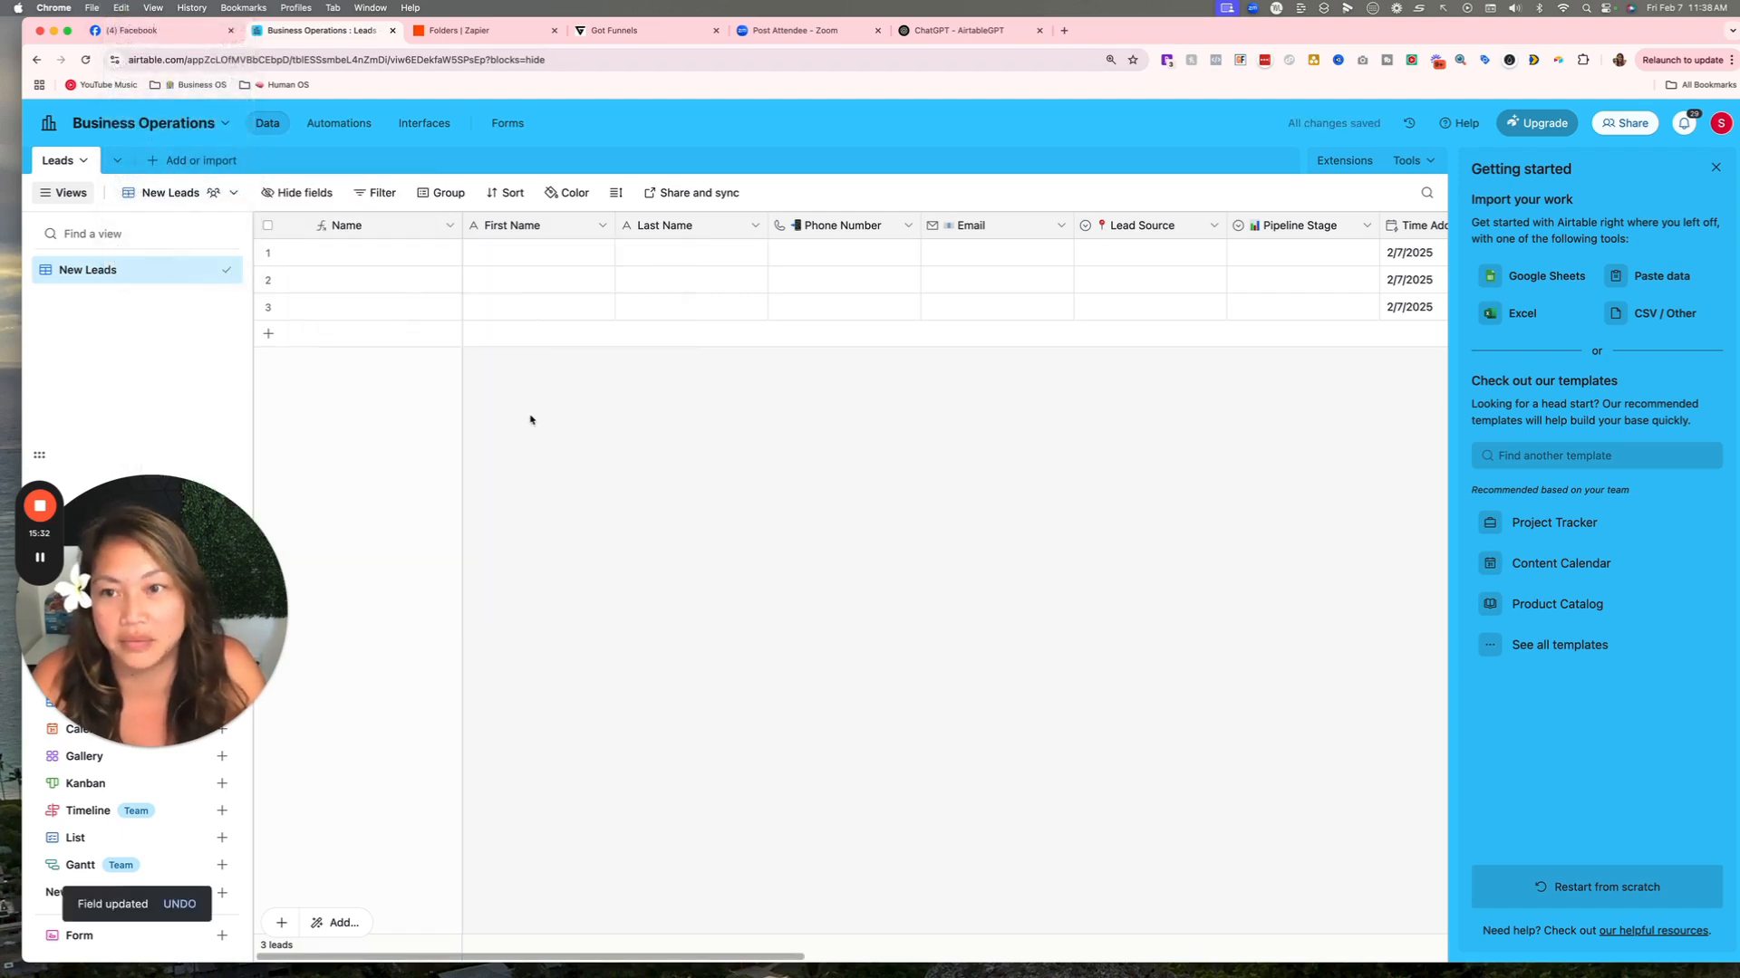
Enter the lead's first and last name in row 1 and close the Getting started panel.
left_click(507, 258)
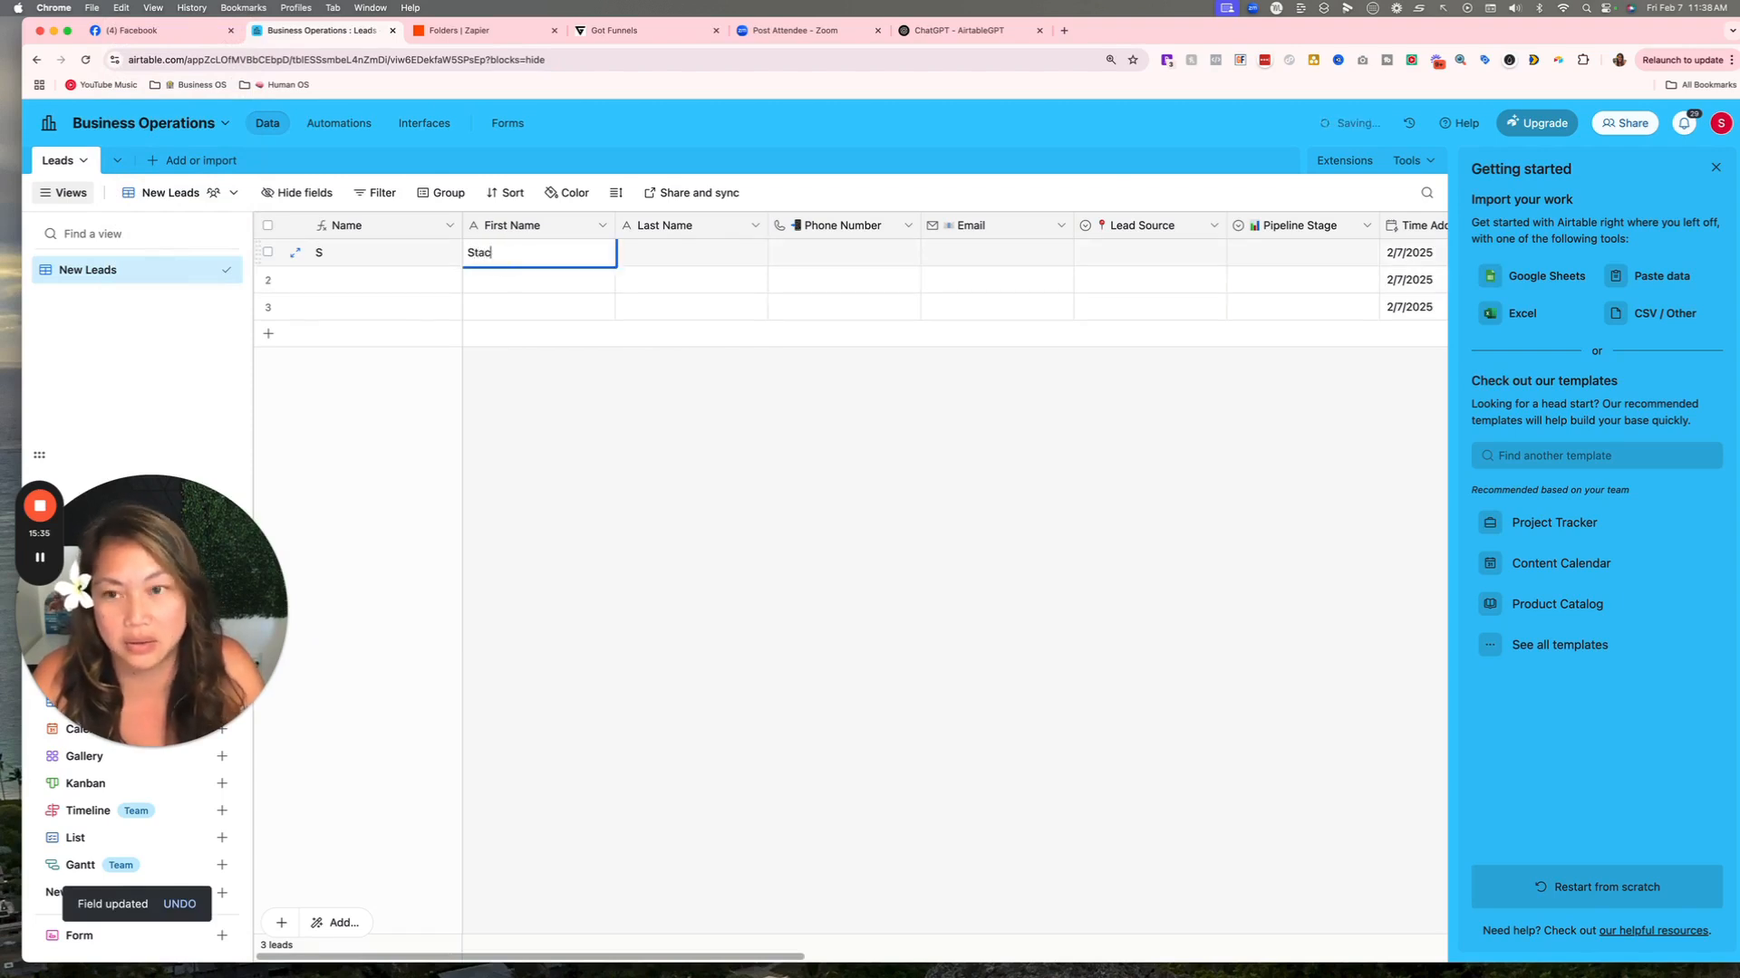
key("Tab")
left_click(644, 253)
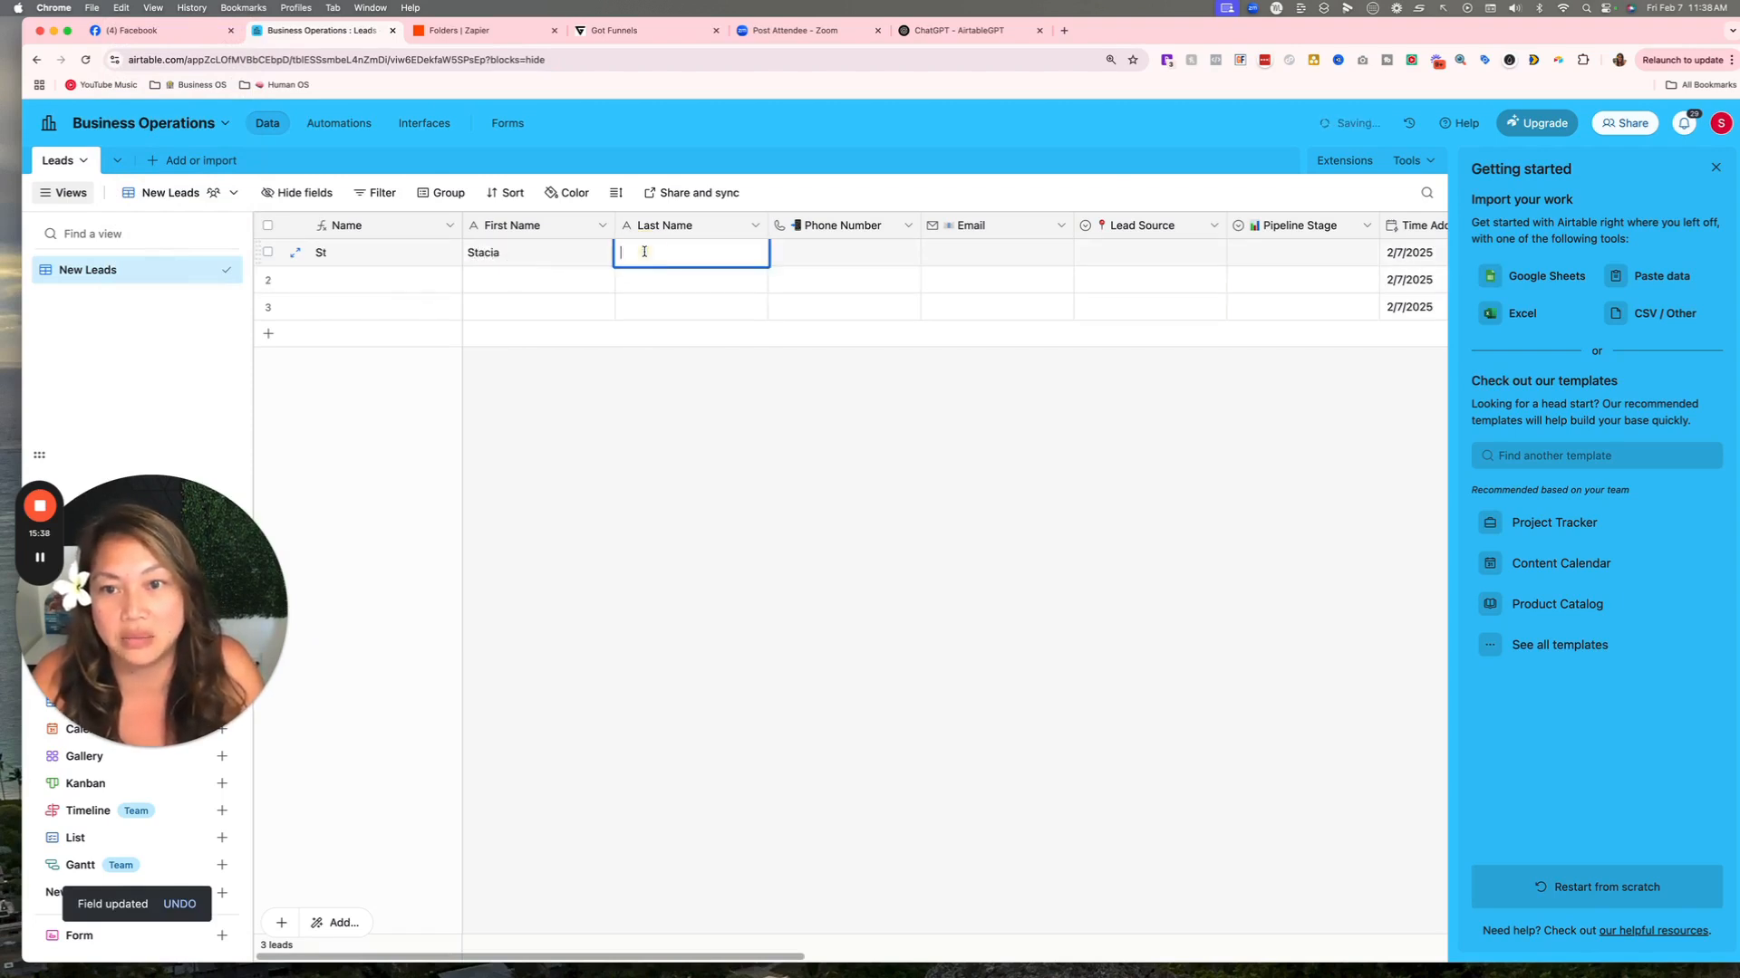
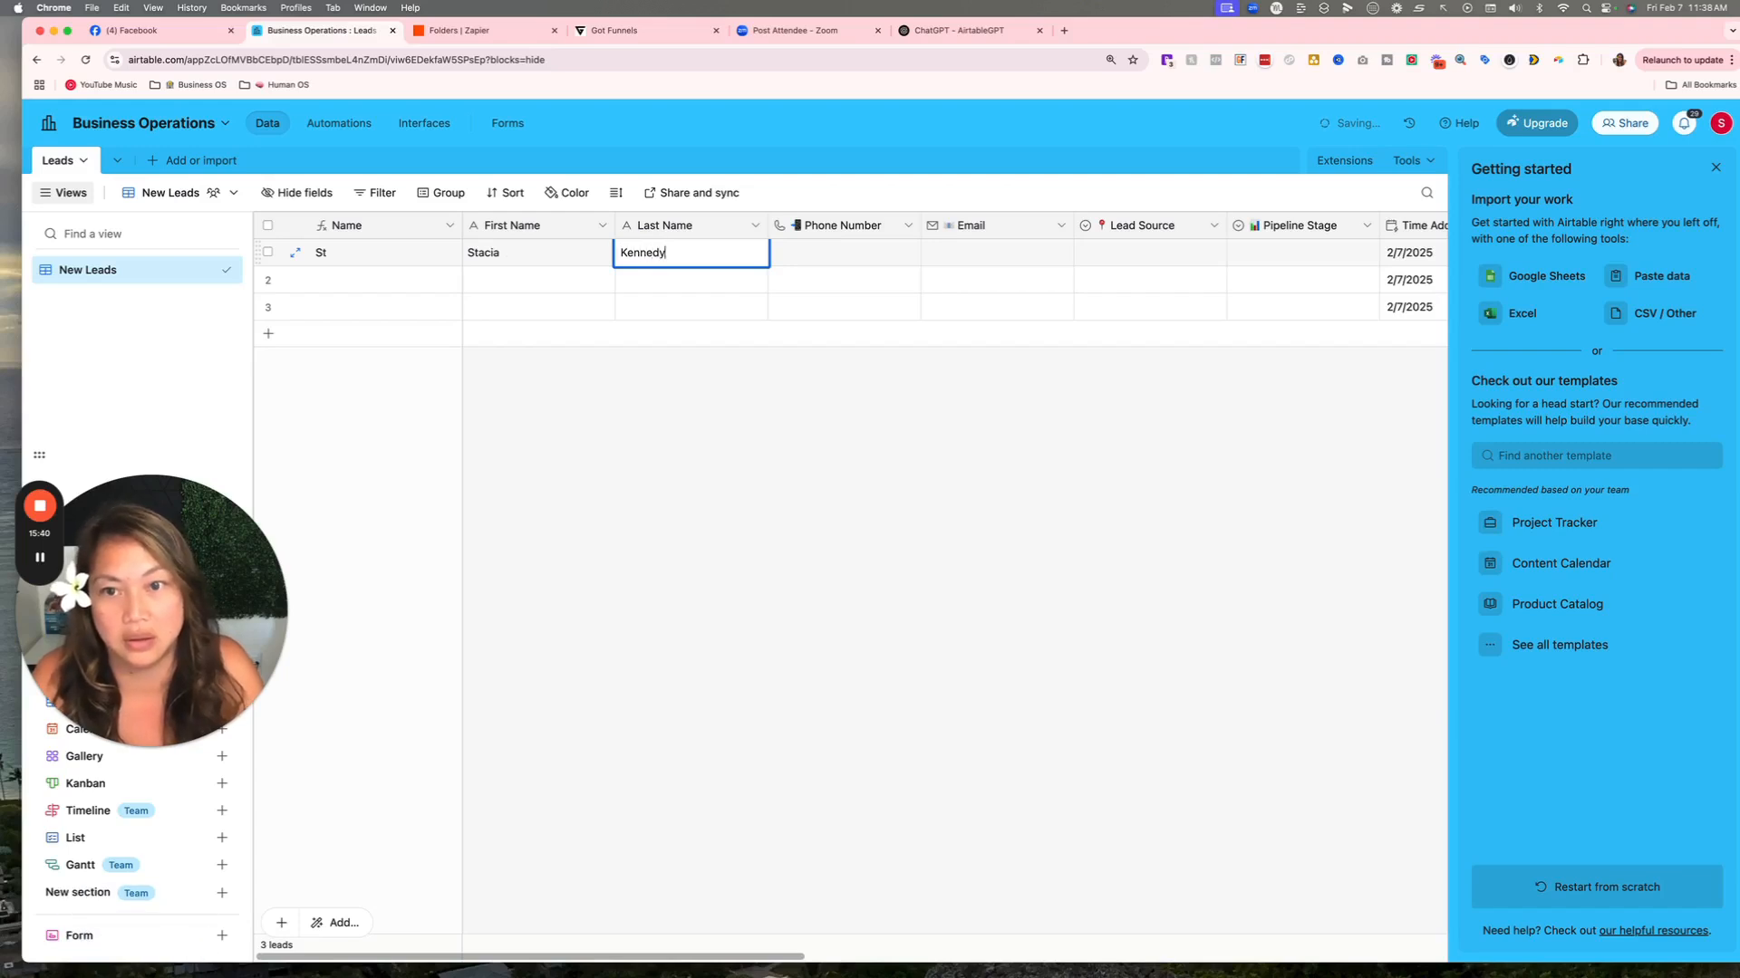
left_click(687, 377)
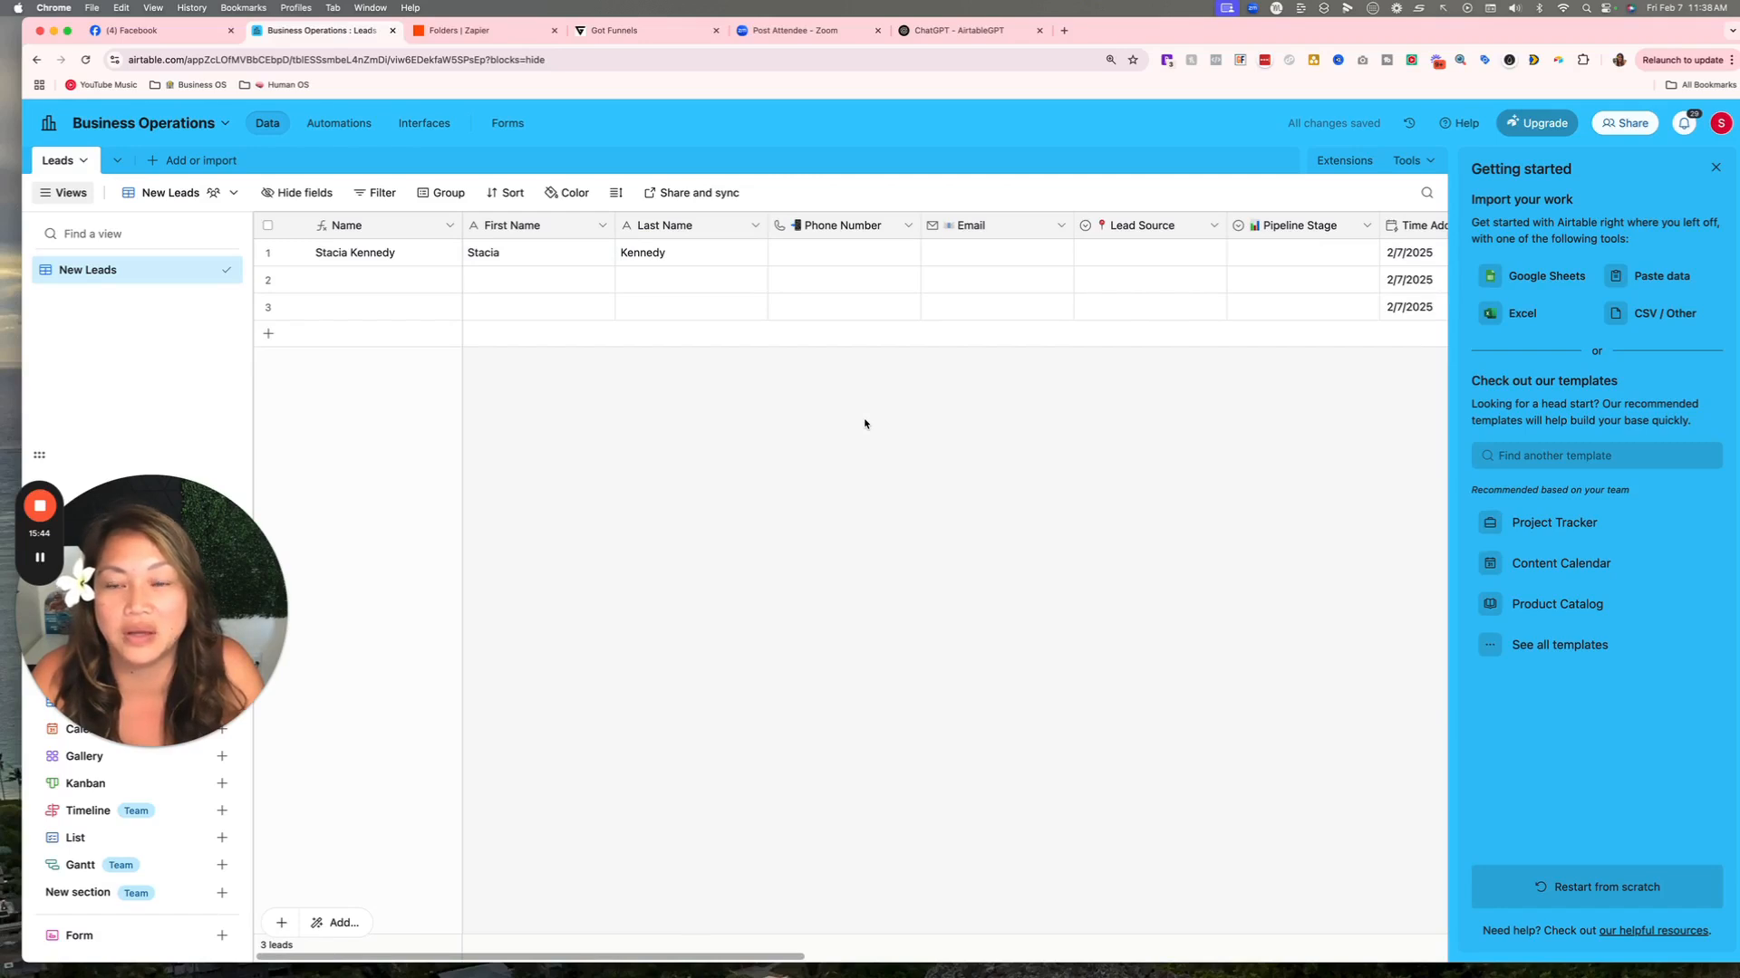
left_click(1715, 166)
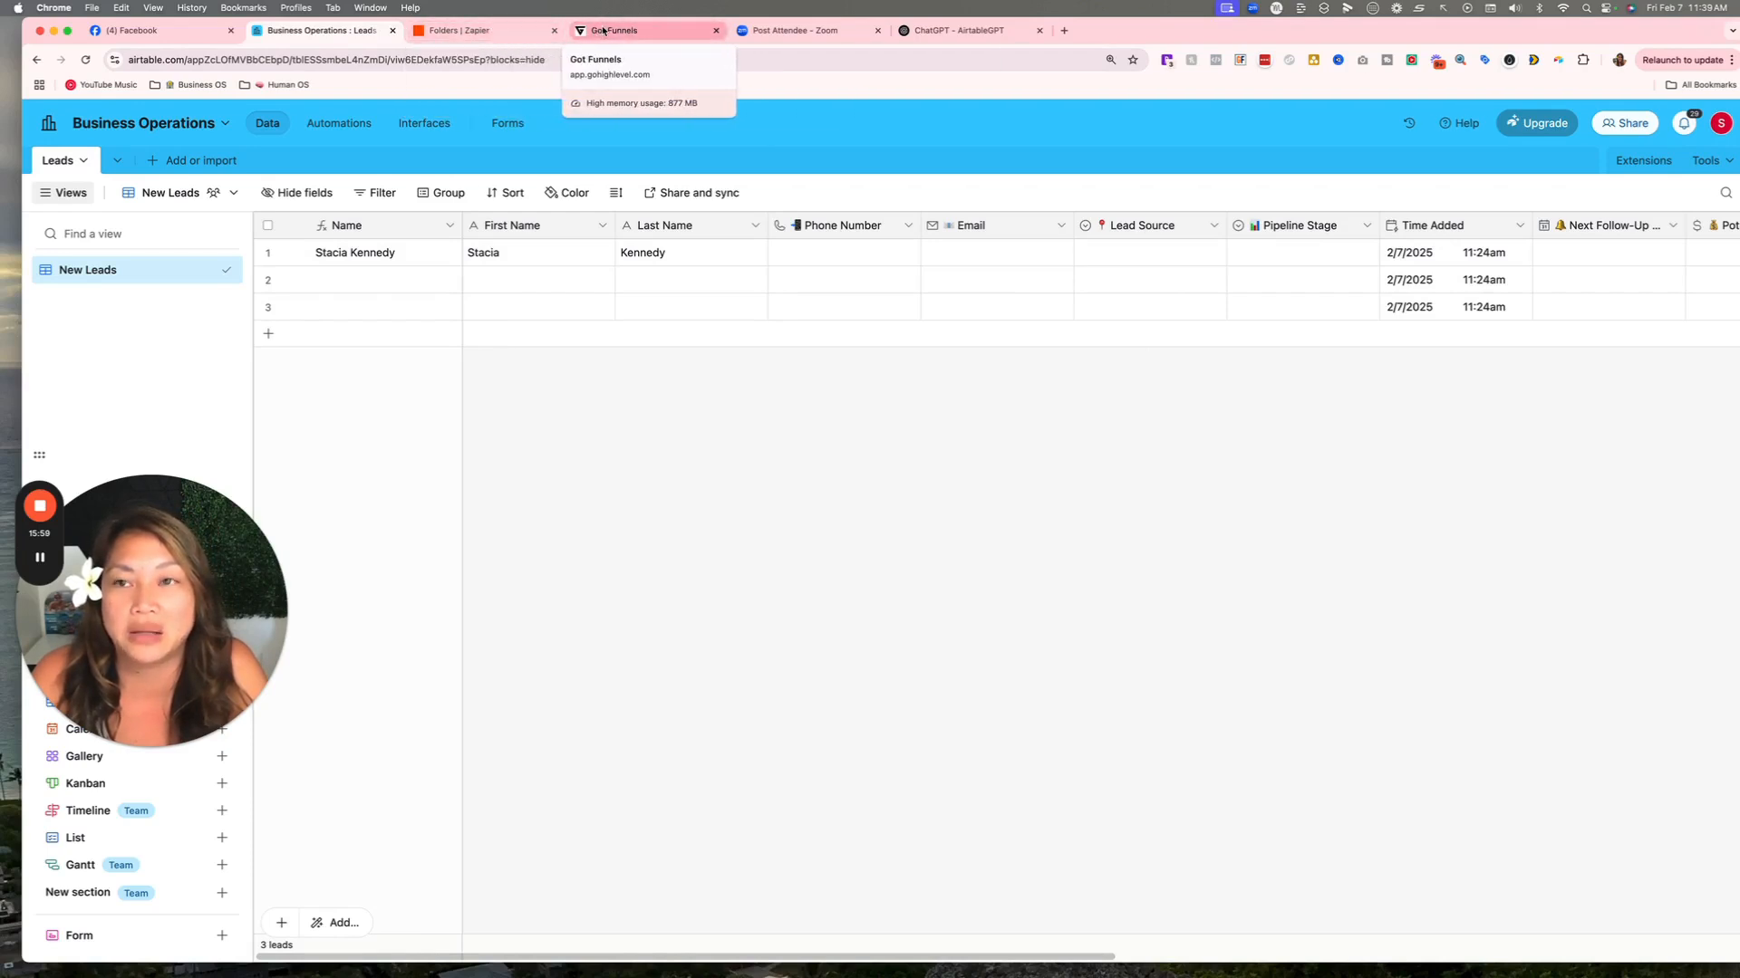
Create a new GoHighLevel workflow with Create Workflow > Start from Scratch.
left_click(604, 30)
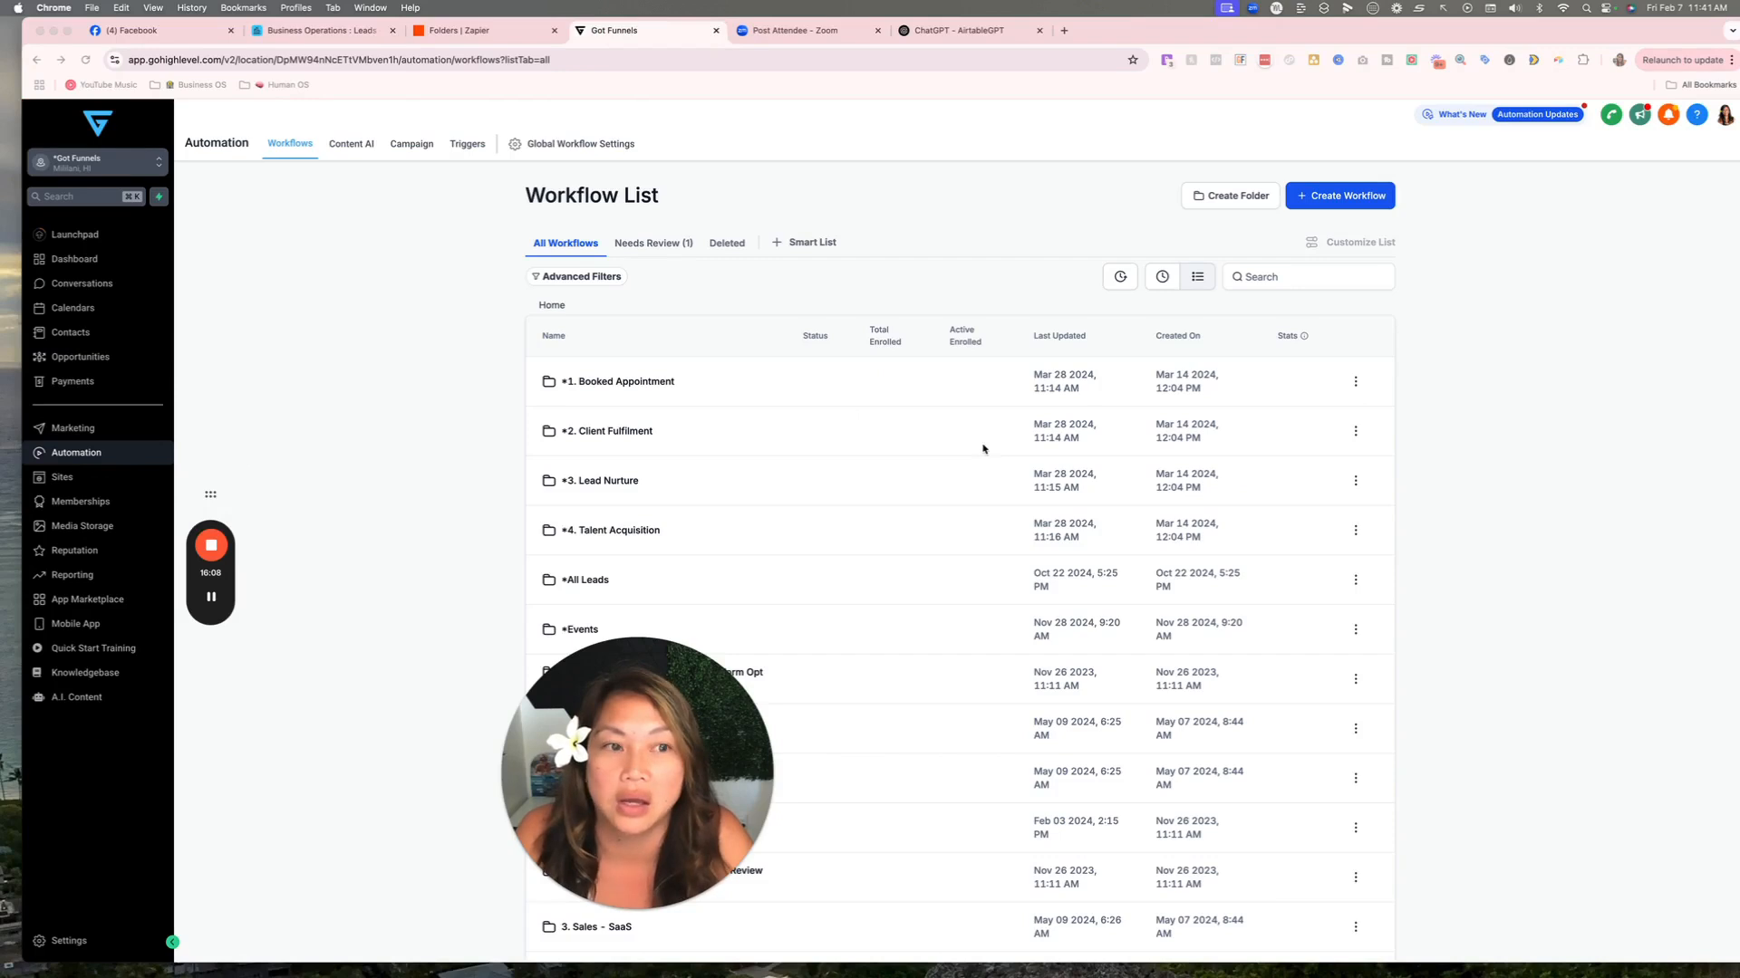
left_click(1336, 197)
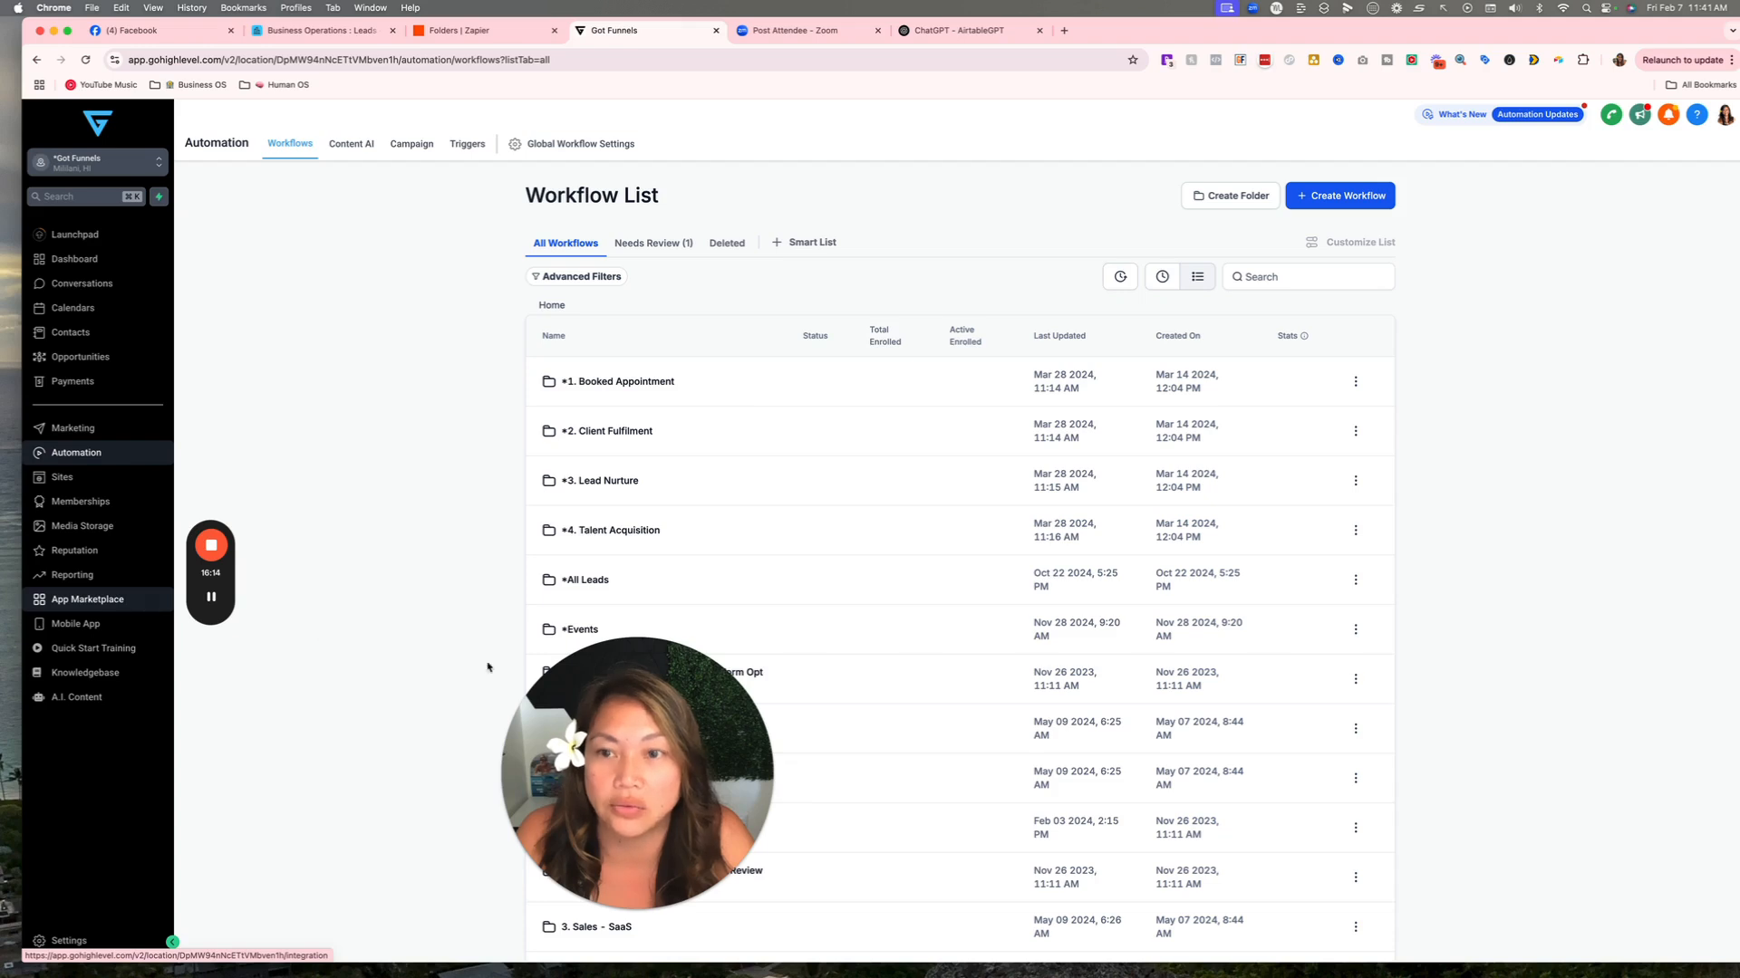
left_click(211, 597)
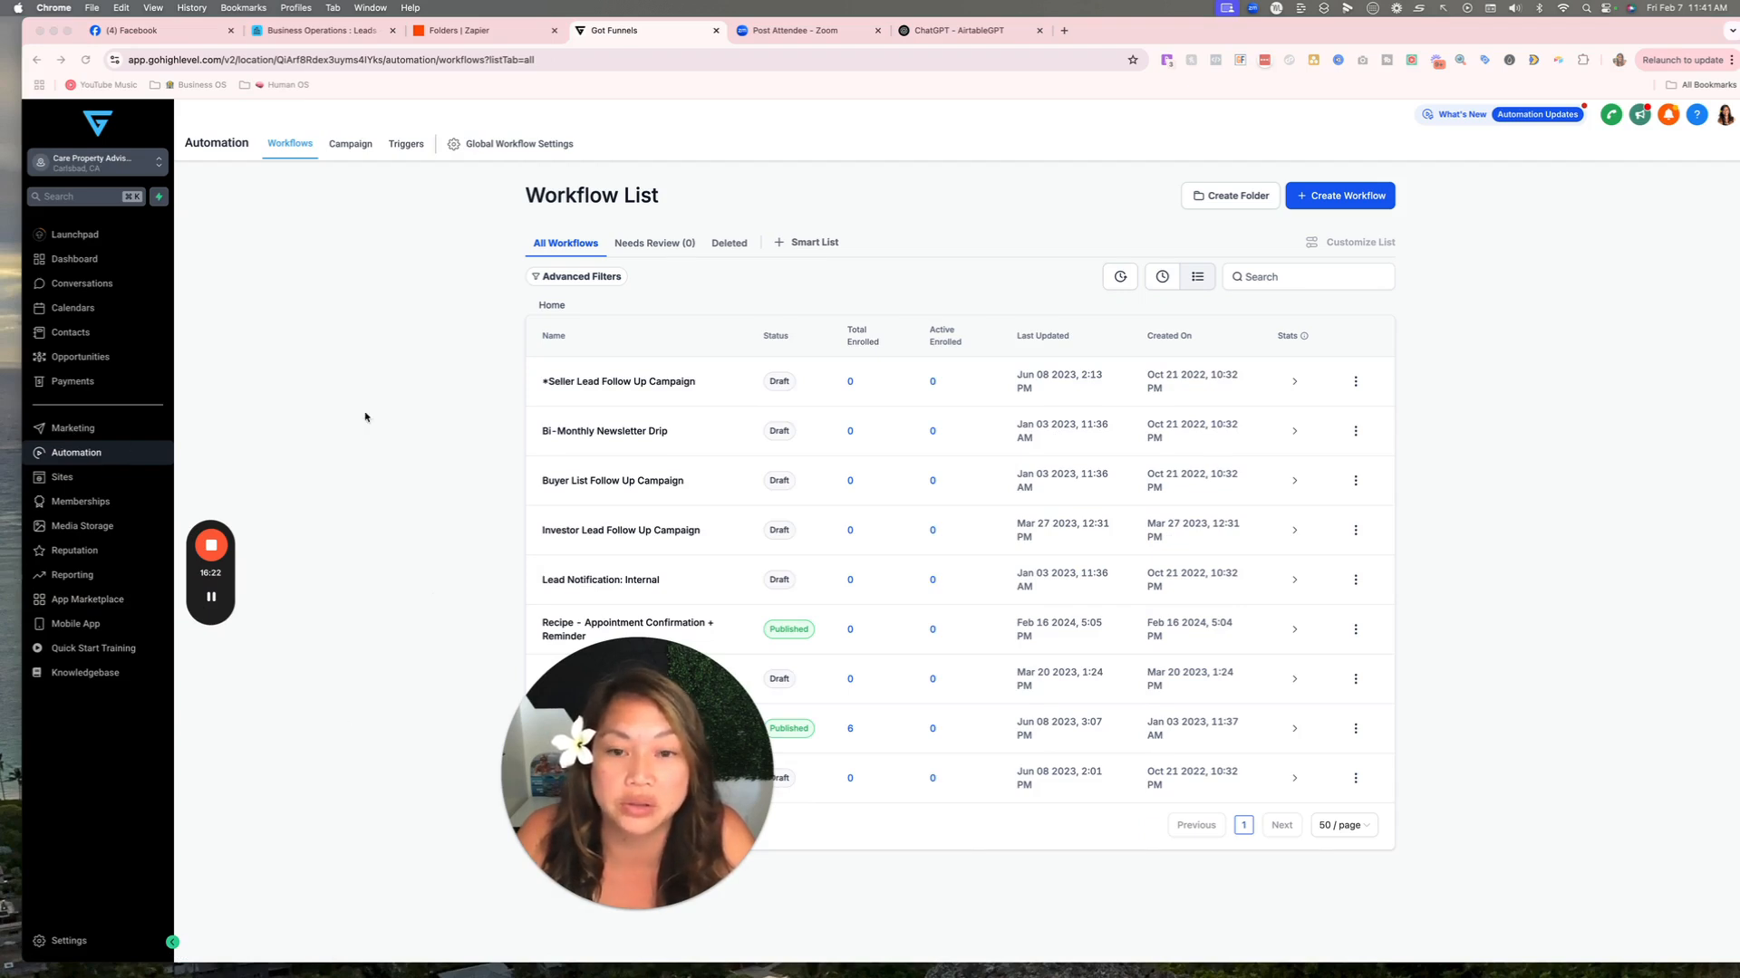
left_click(1357, 197)
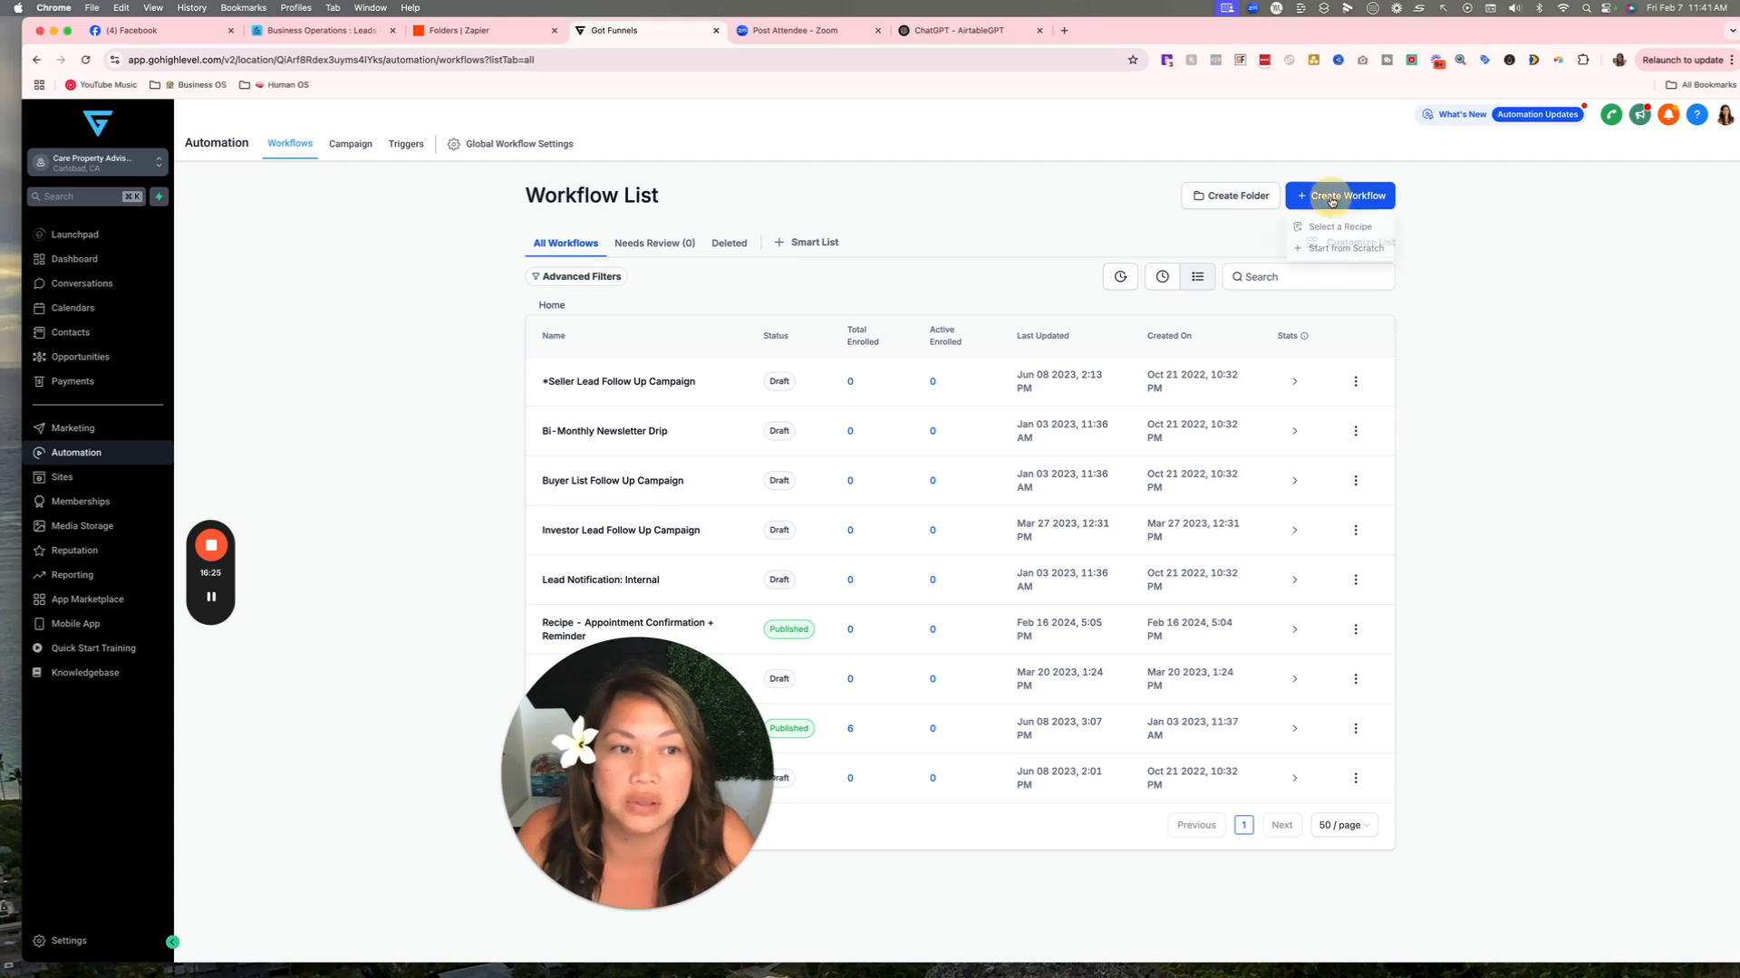
left_click(1344, 251)
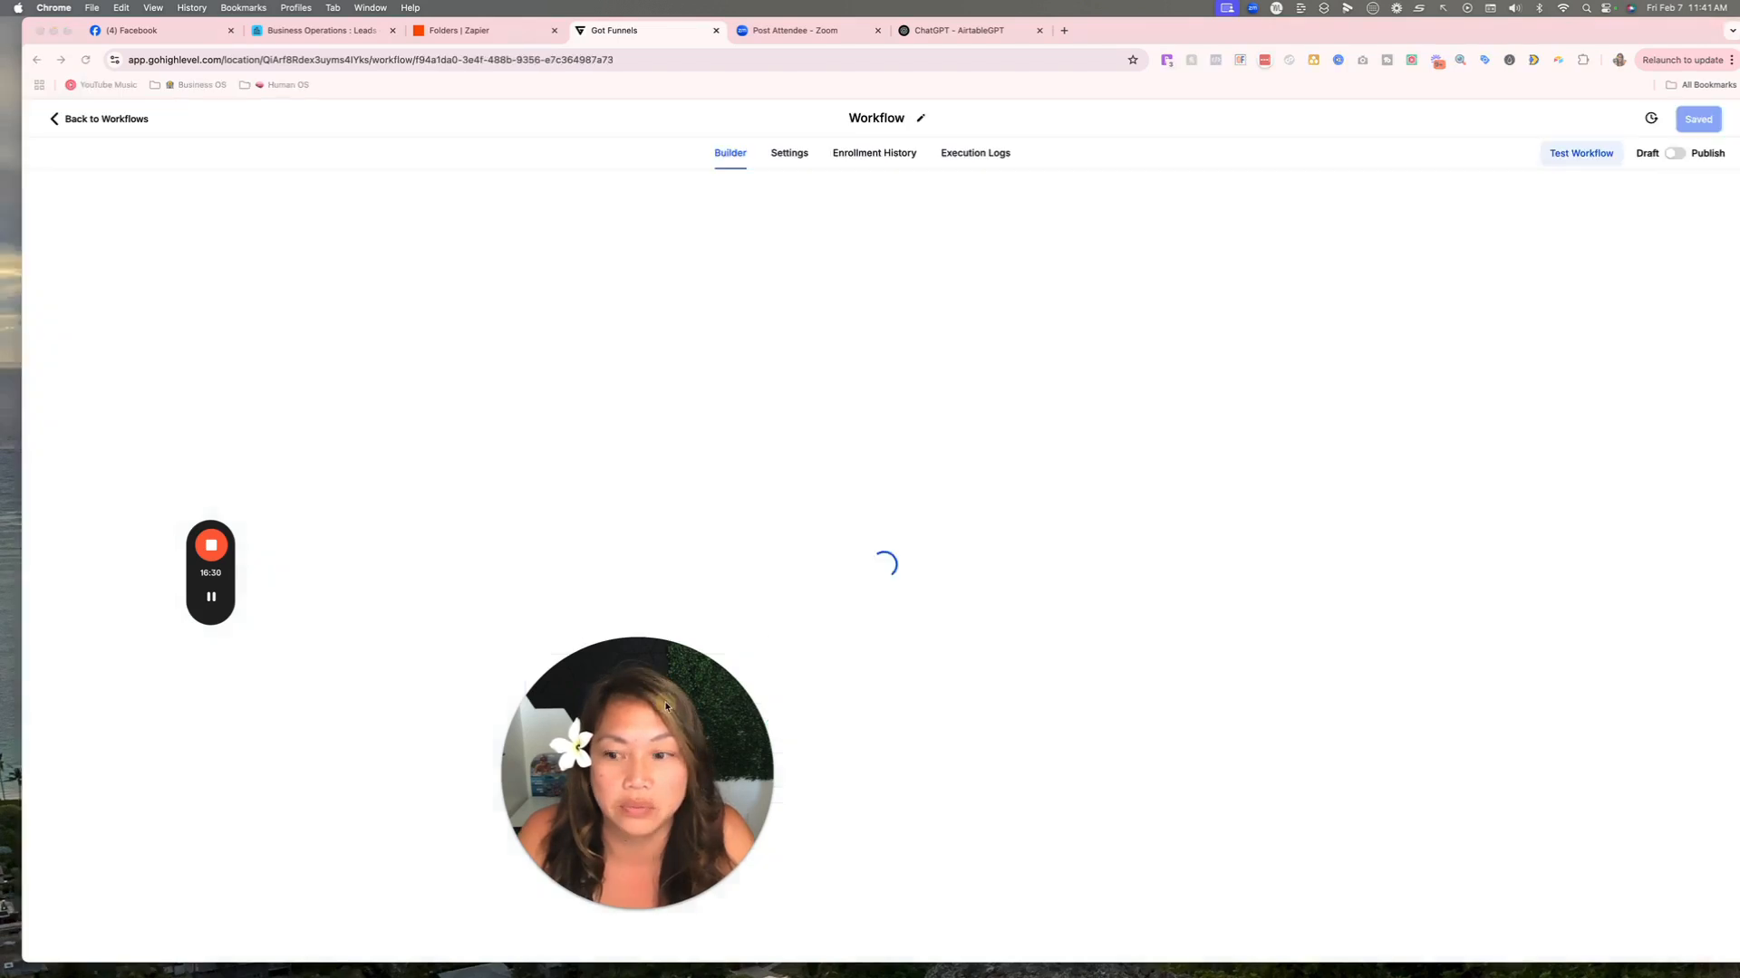
Add a trigger by searching 'cont' and picking Contact Changed.
left_click_drag(666, 706, 278, 701)
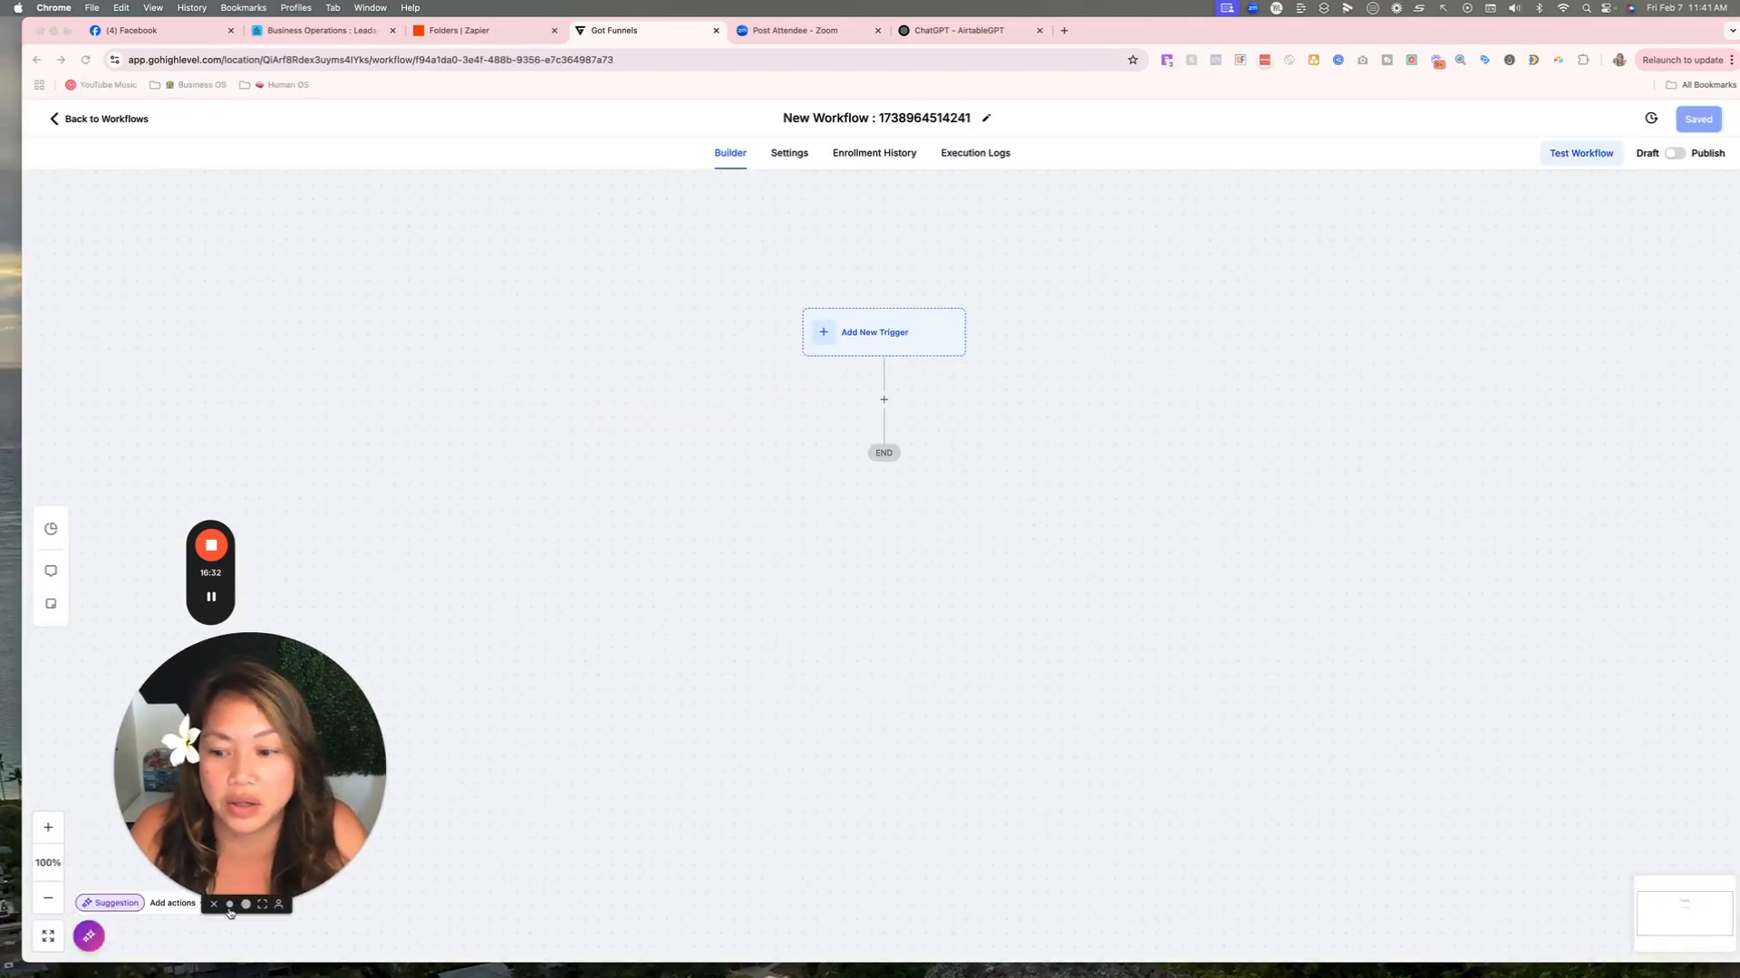
left_click(229, 904)
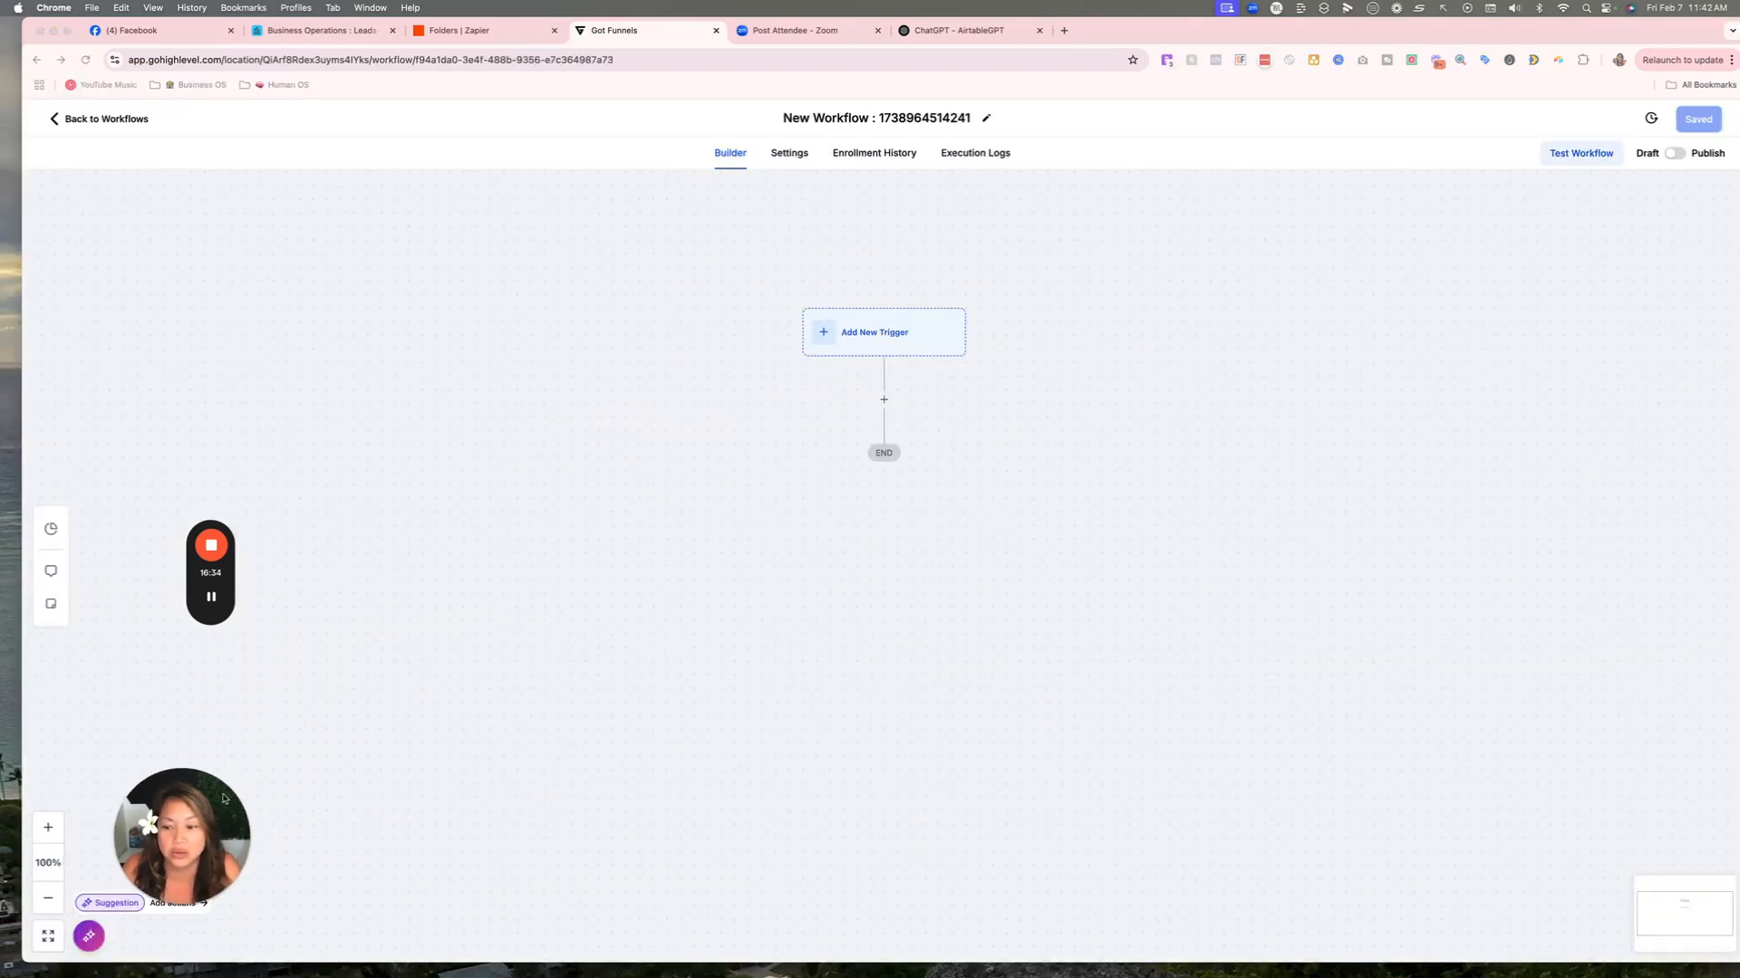
left_click_drag(224, 799, 244, 722)
left_click(48, 827)
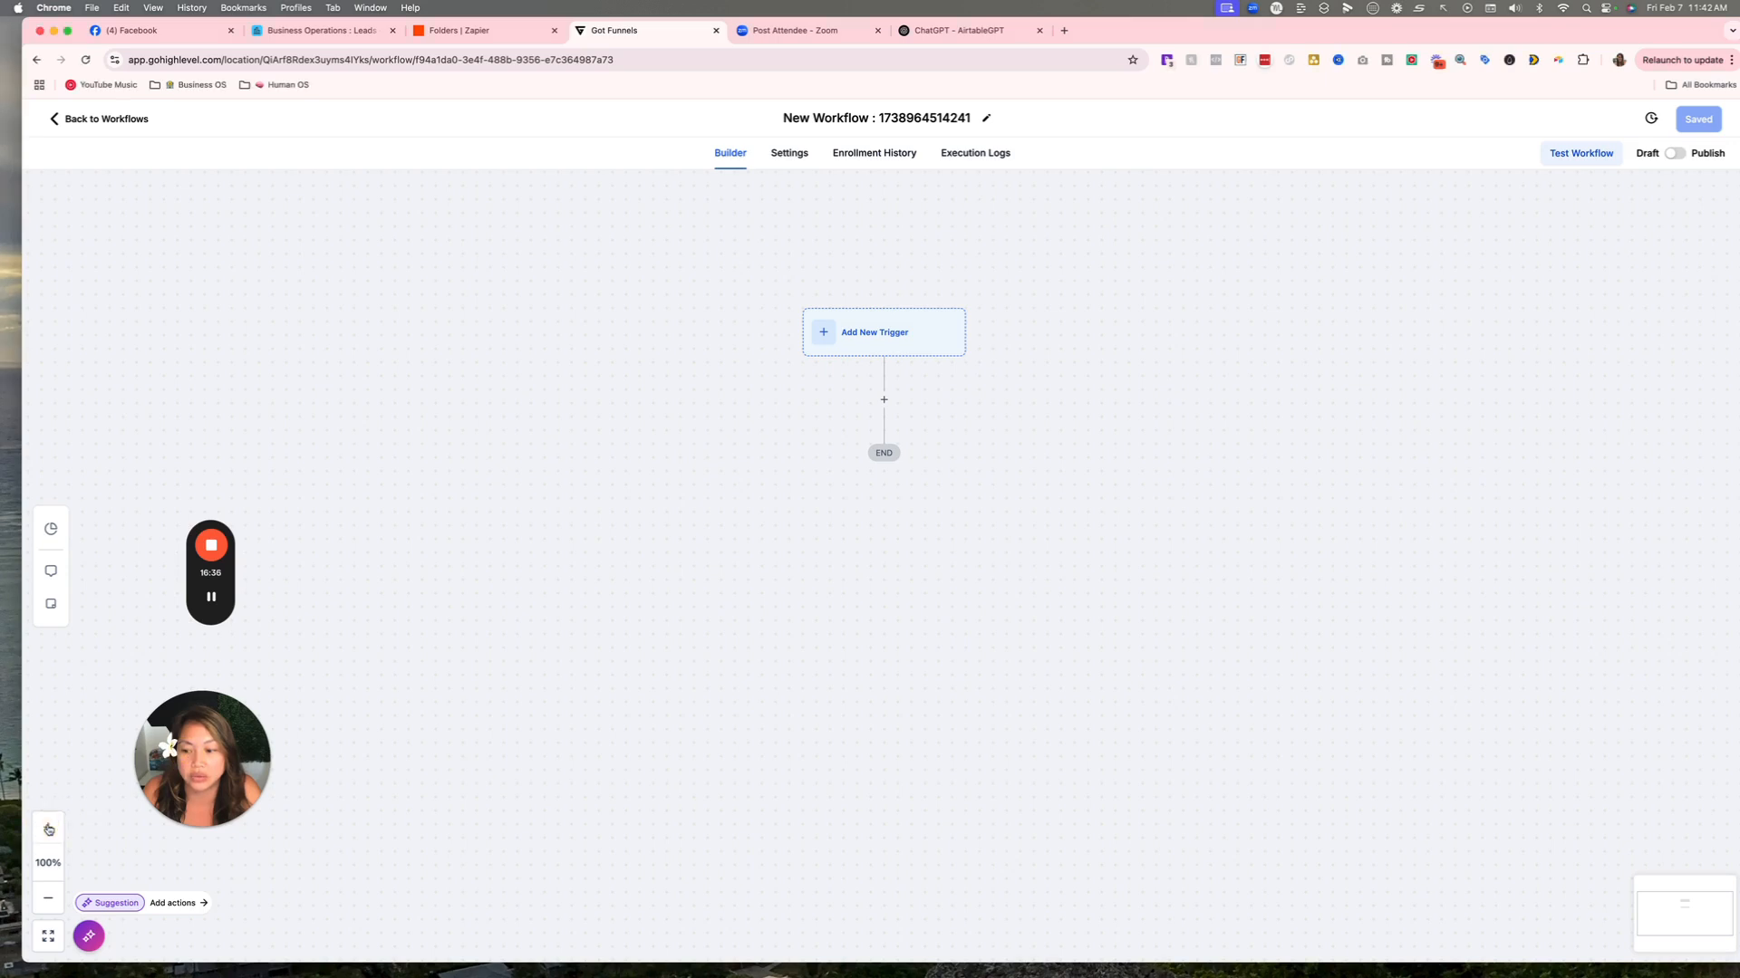
left_click(48, 827)
left_click_drag(936, 564, 933, 667)
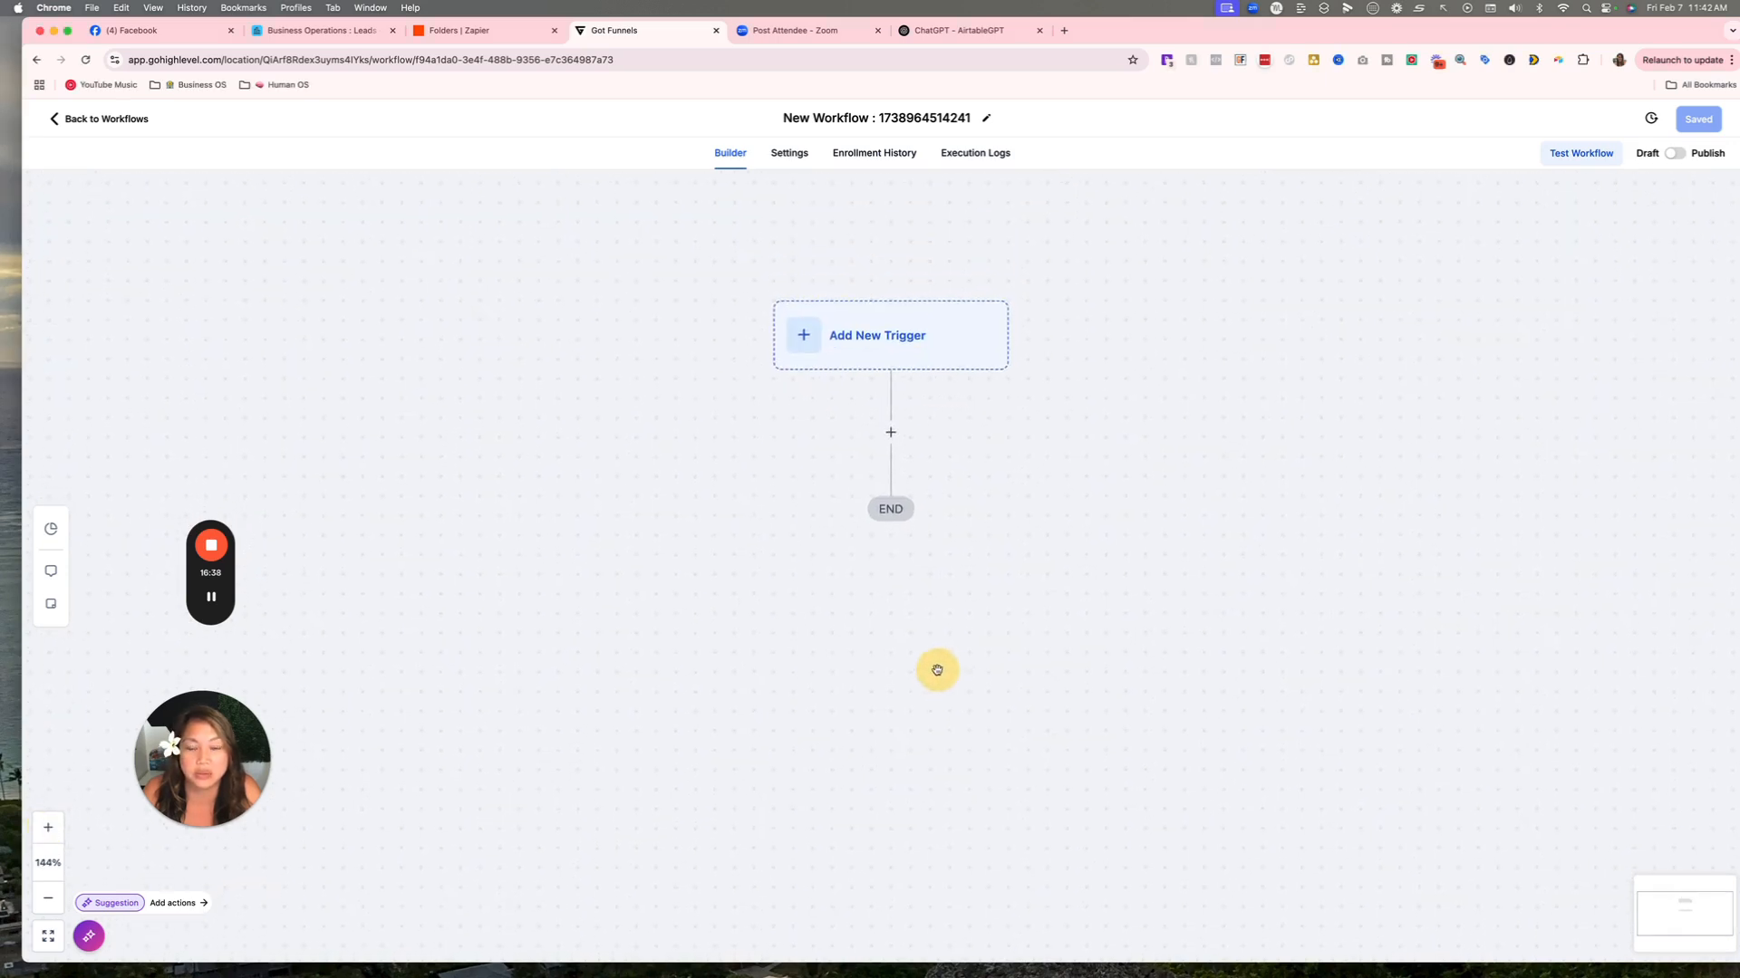
left_click(880, 346)
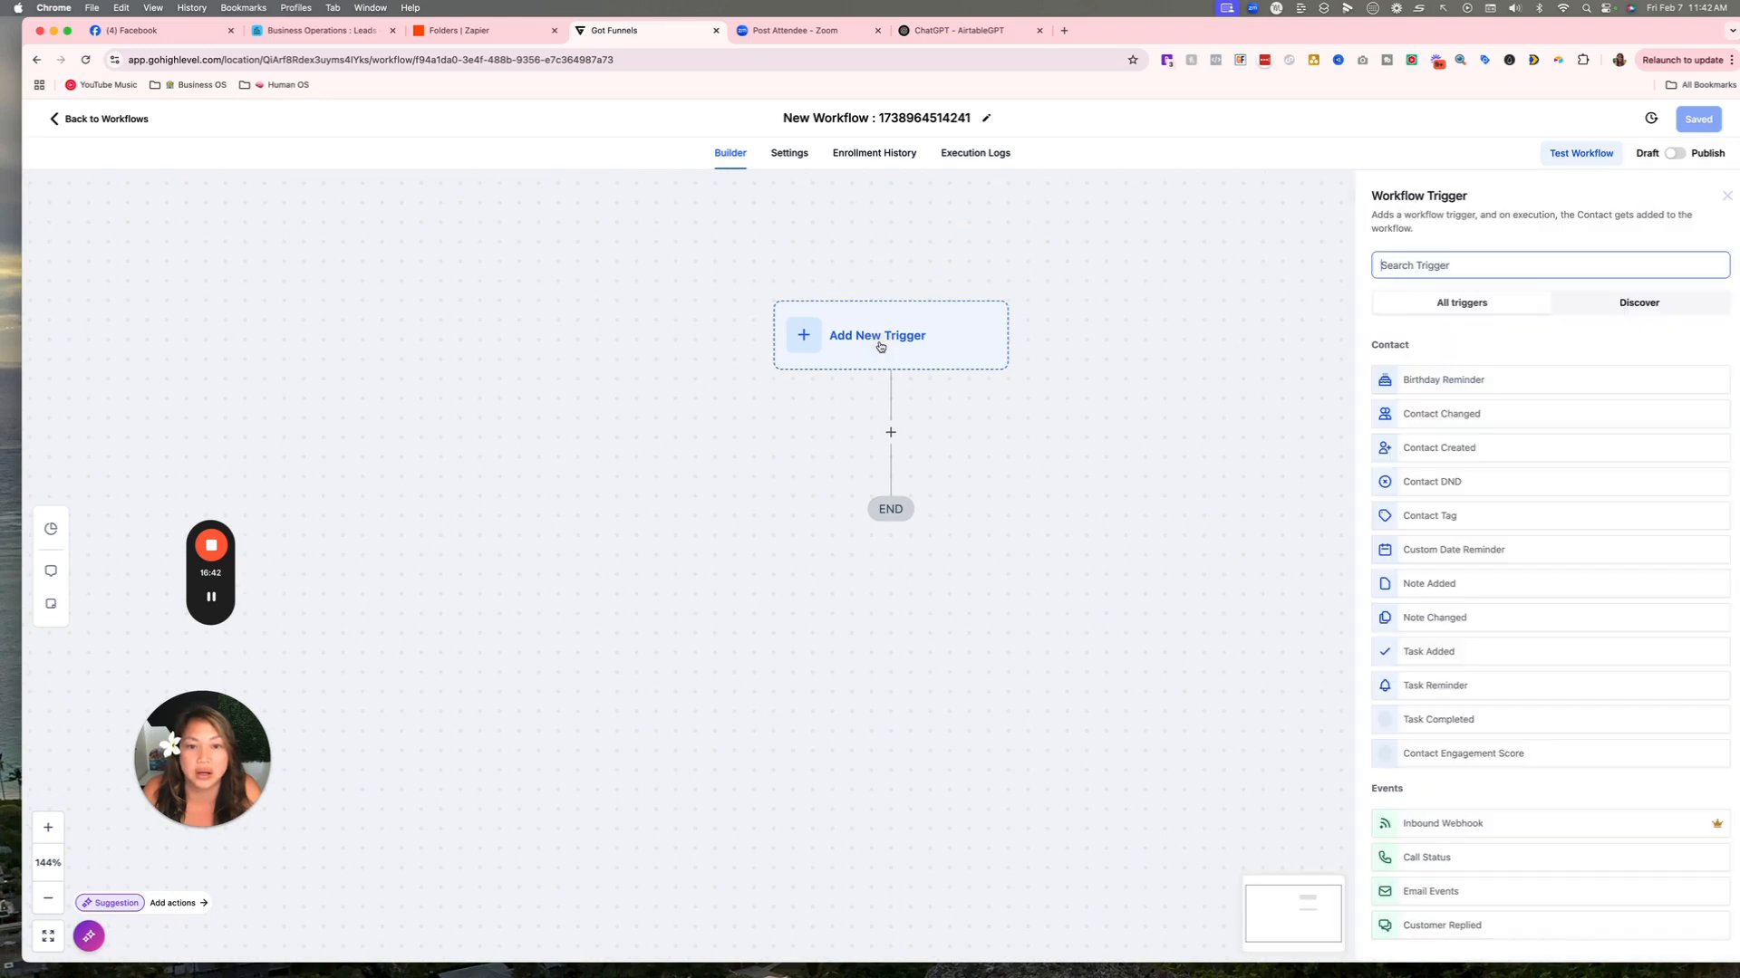
left_click(1409, 265)
type("cont")
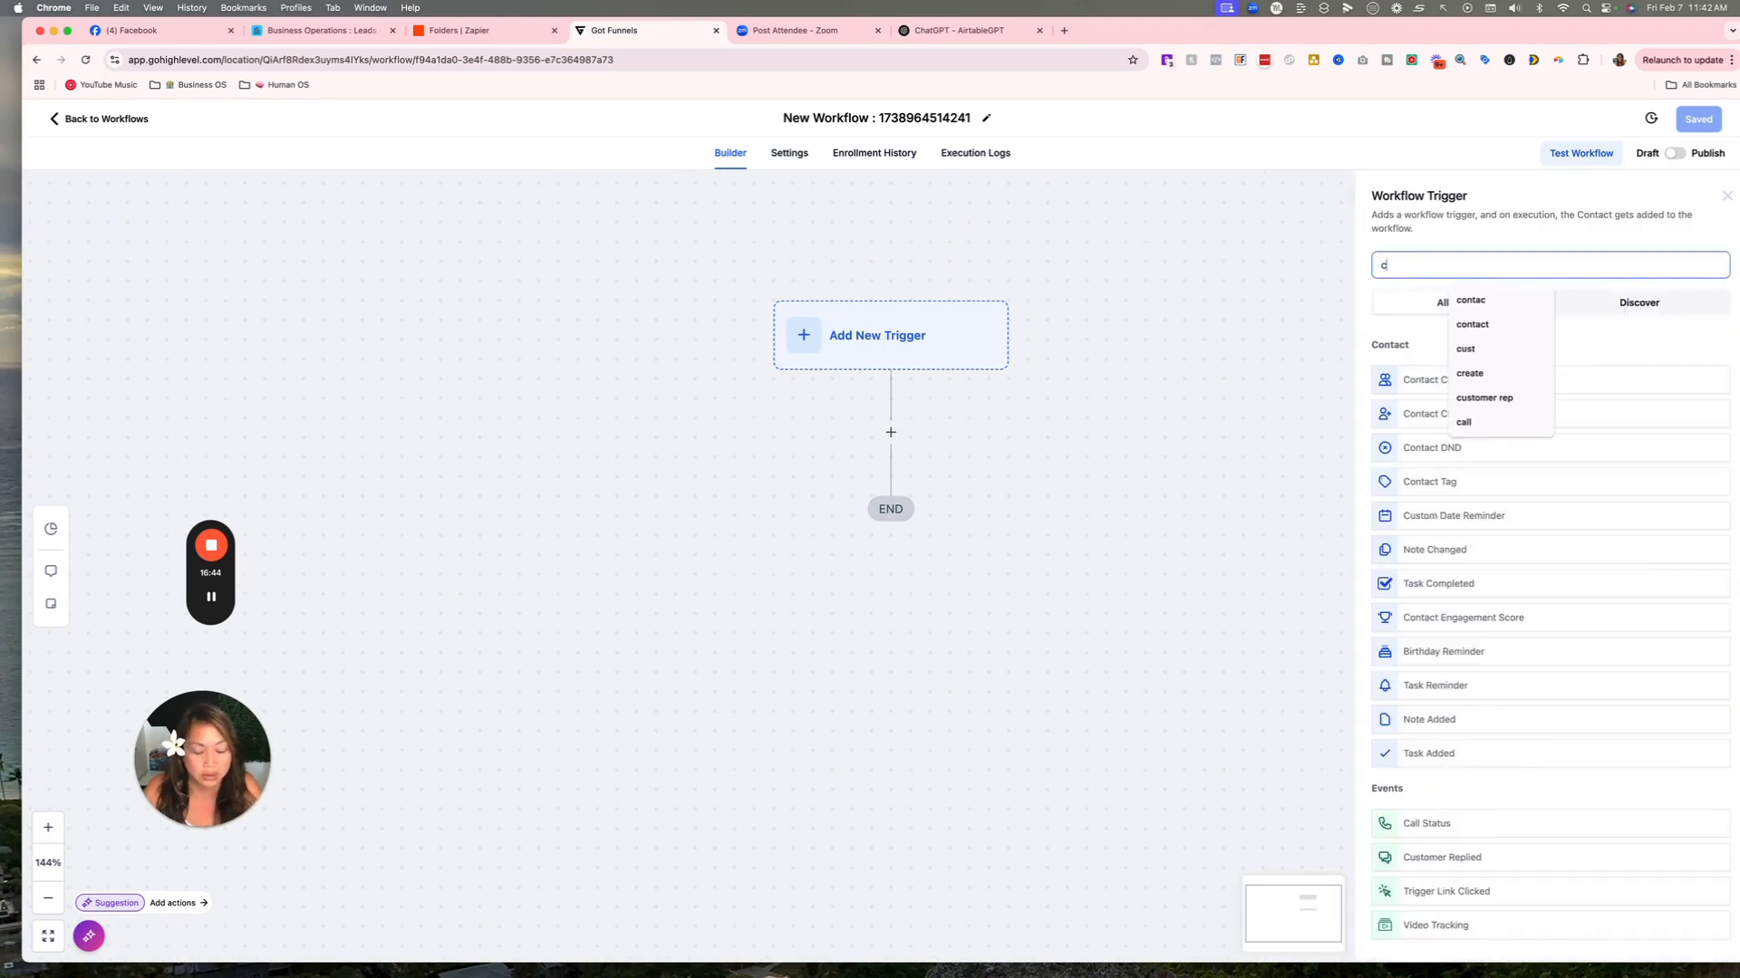
left_click(1410, 381)
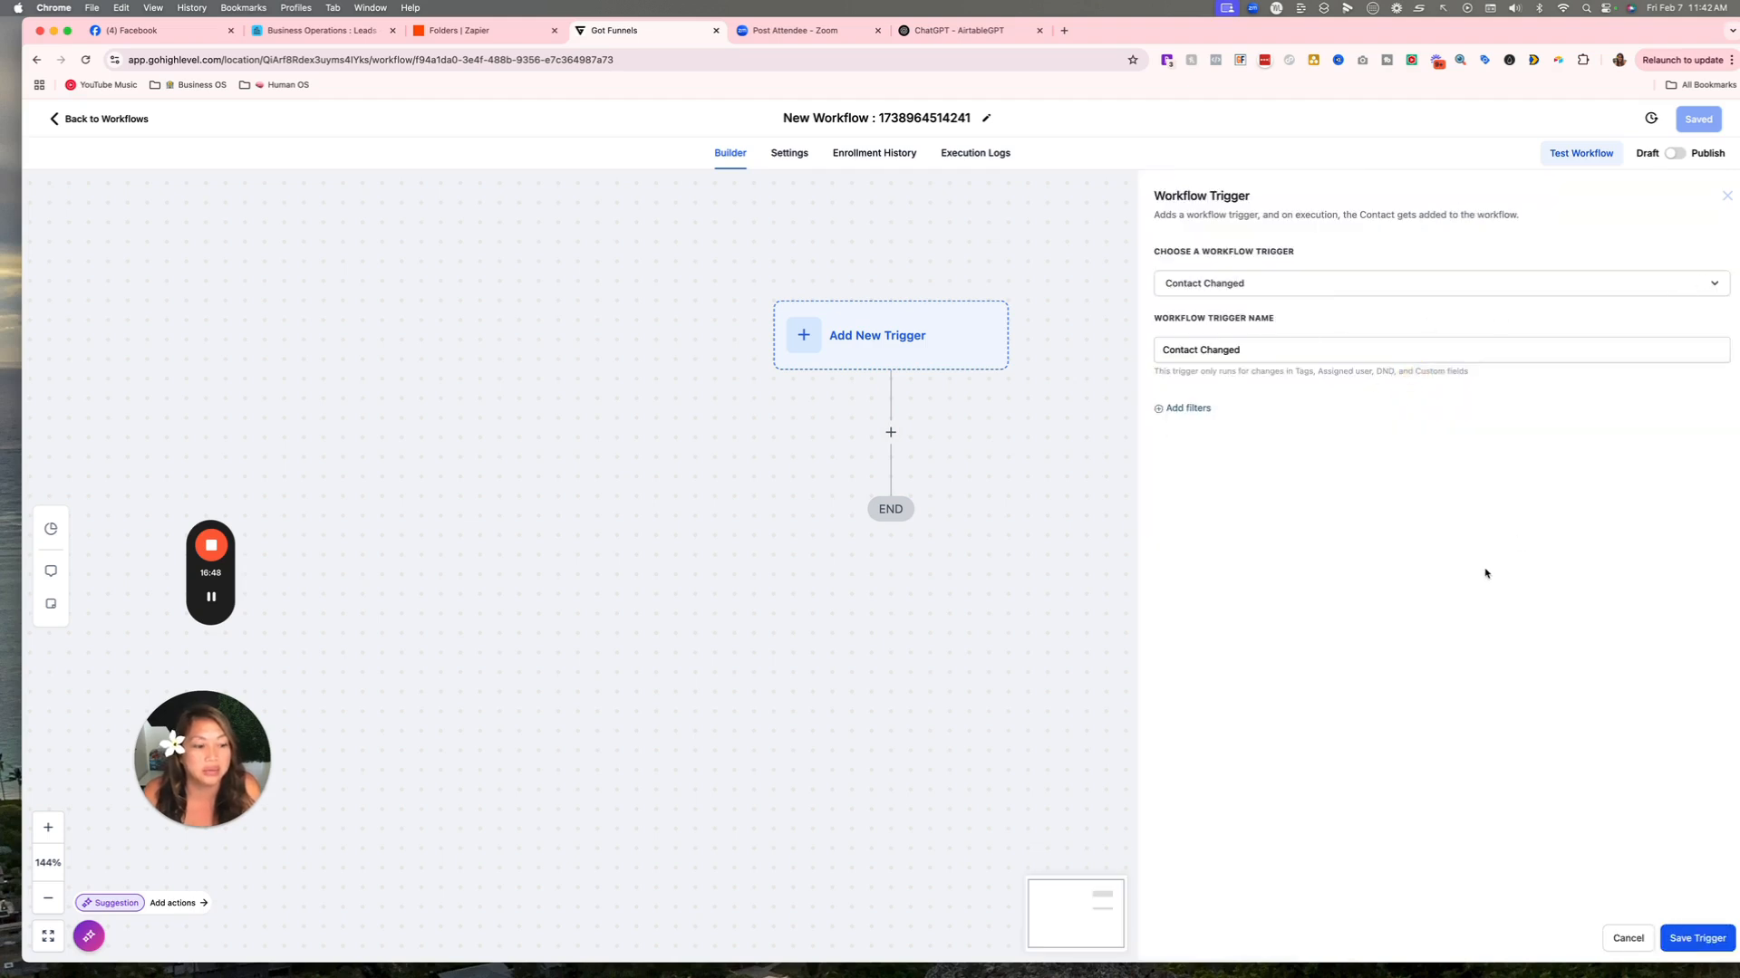
Cancel Contact Changed and refilter the trigger list by 'cont' to show contact triggers.
left_click(1627, 935)
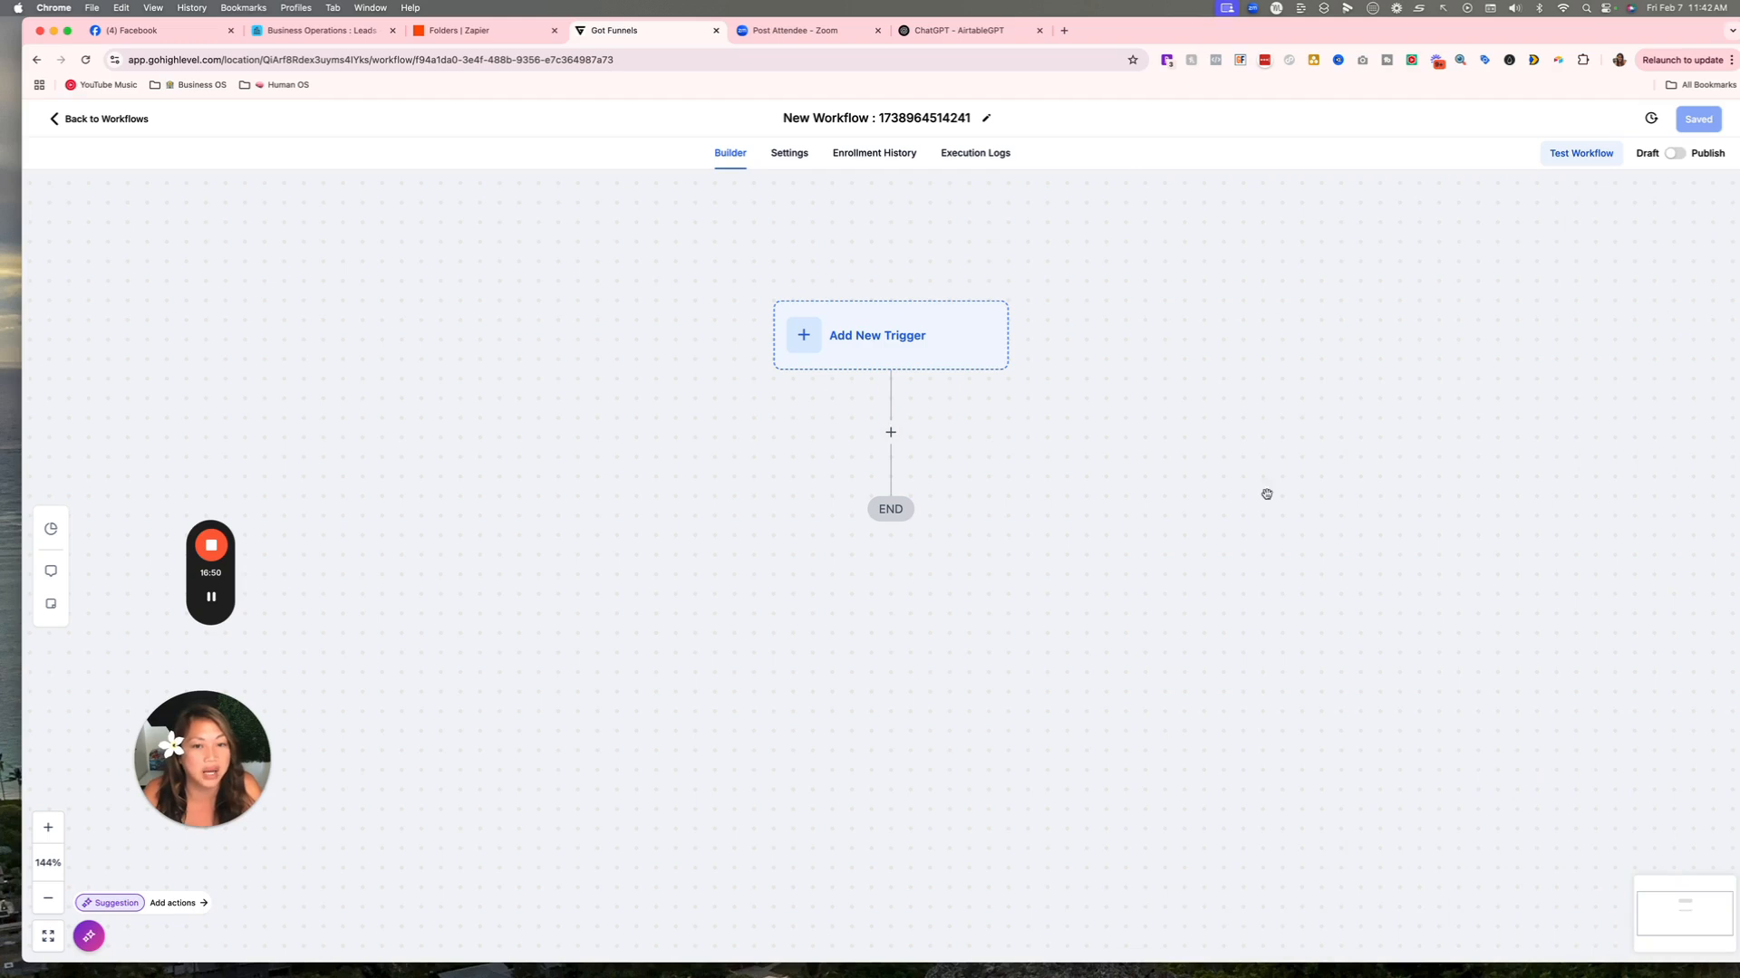
left_click(846, 334)
left_click(1408, 270)
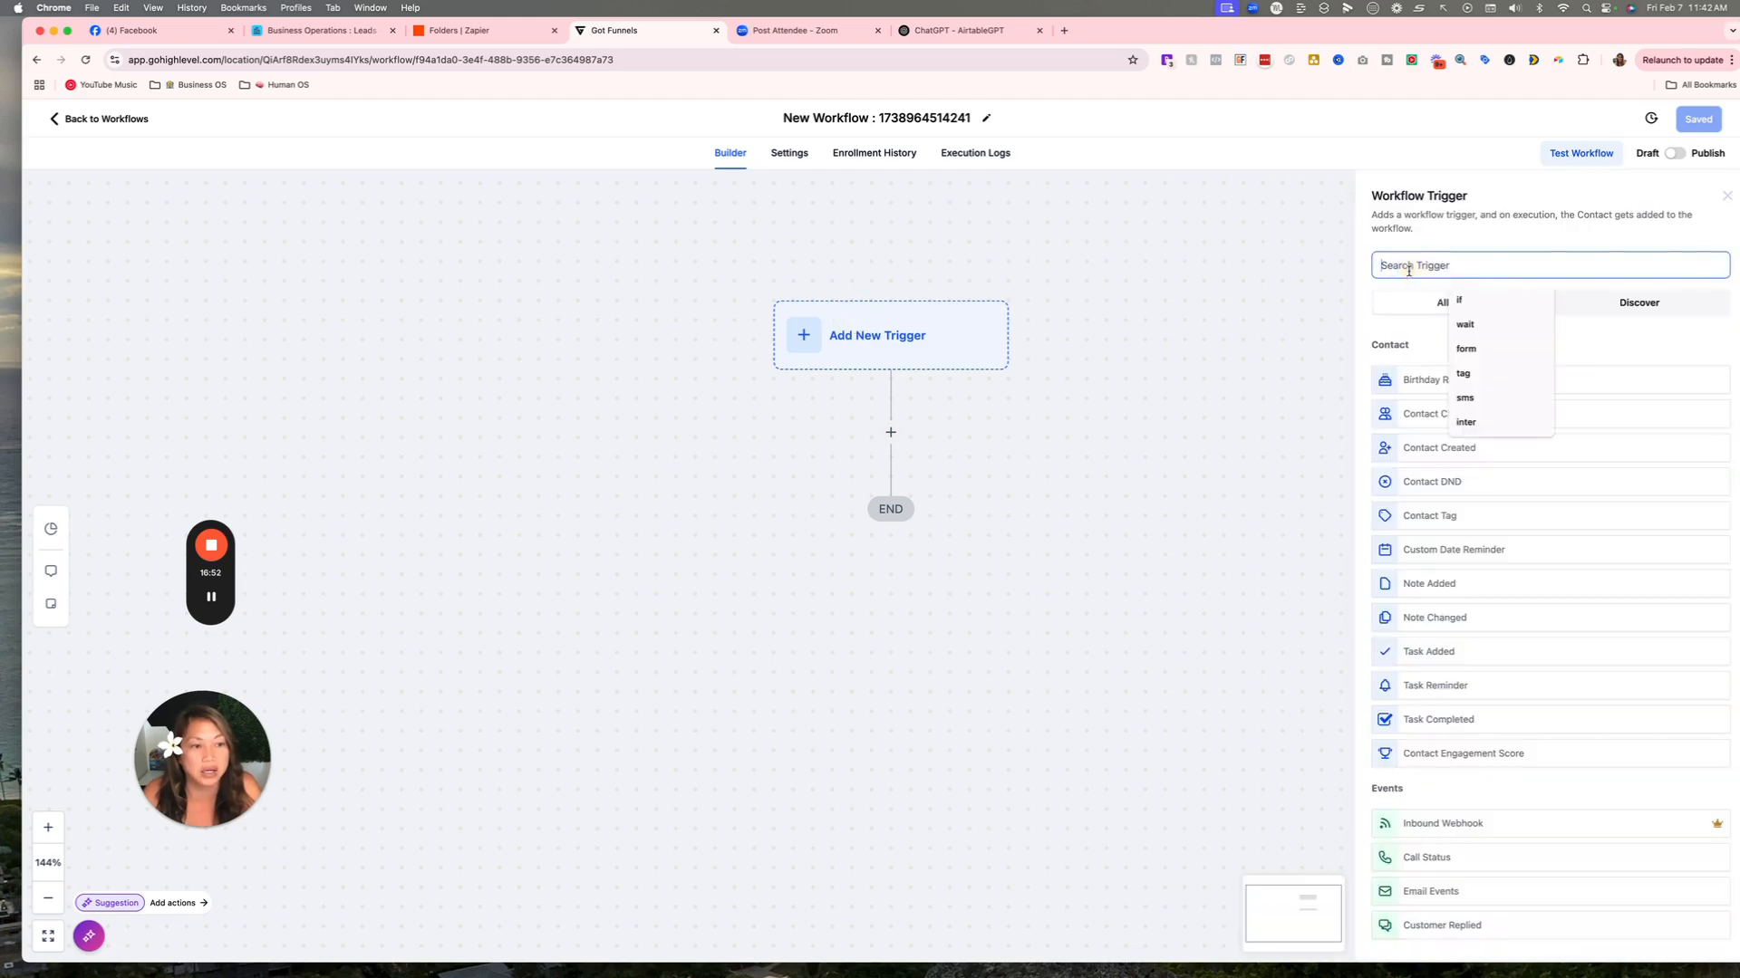
type("cont")
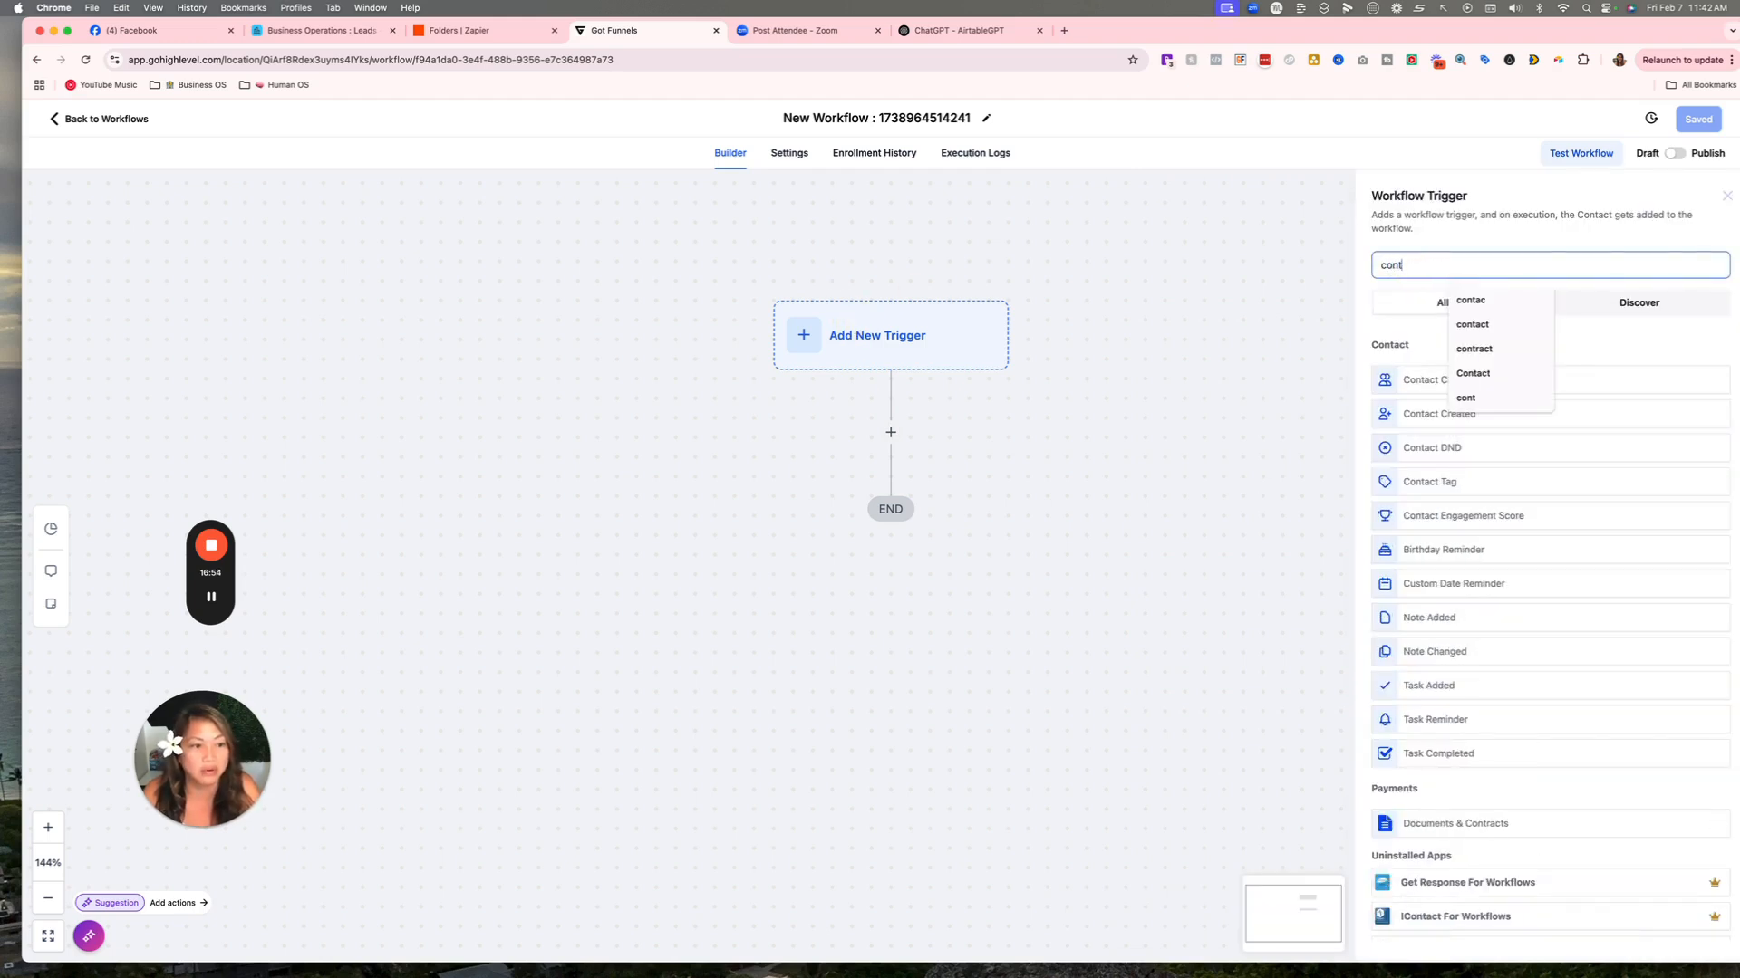
left_click(1439, 243)
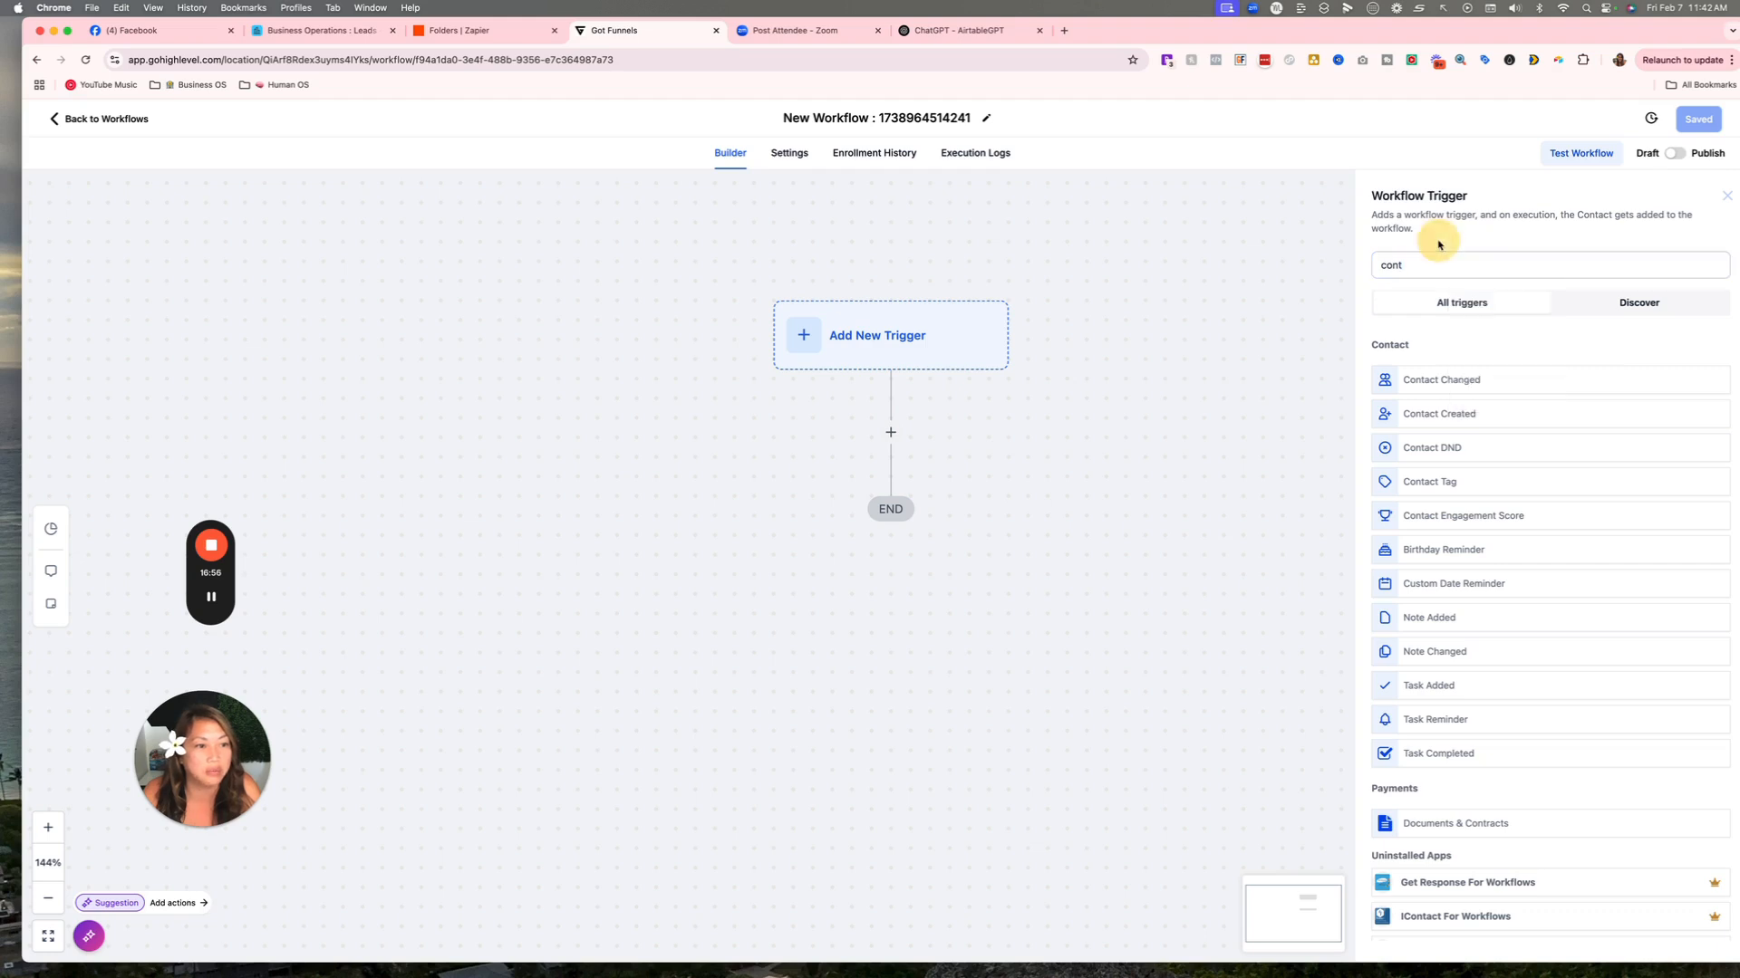
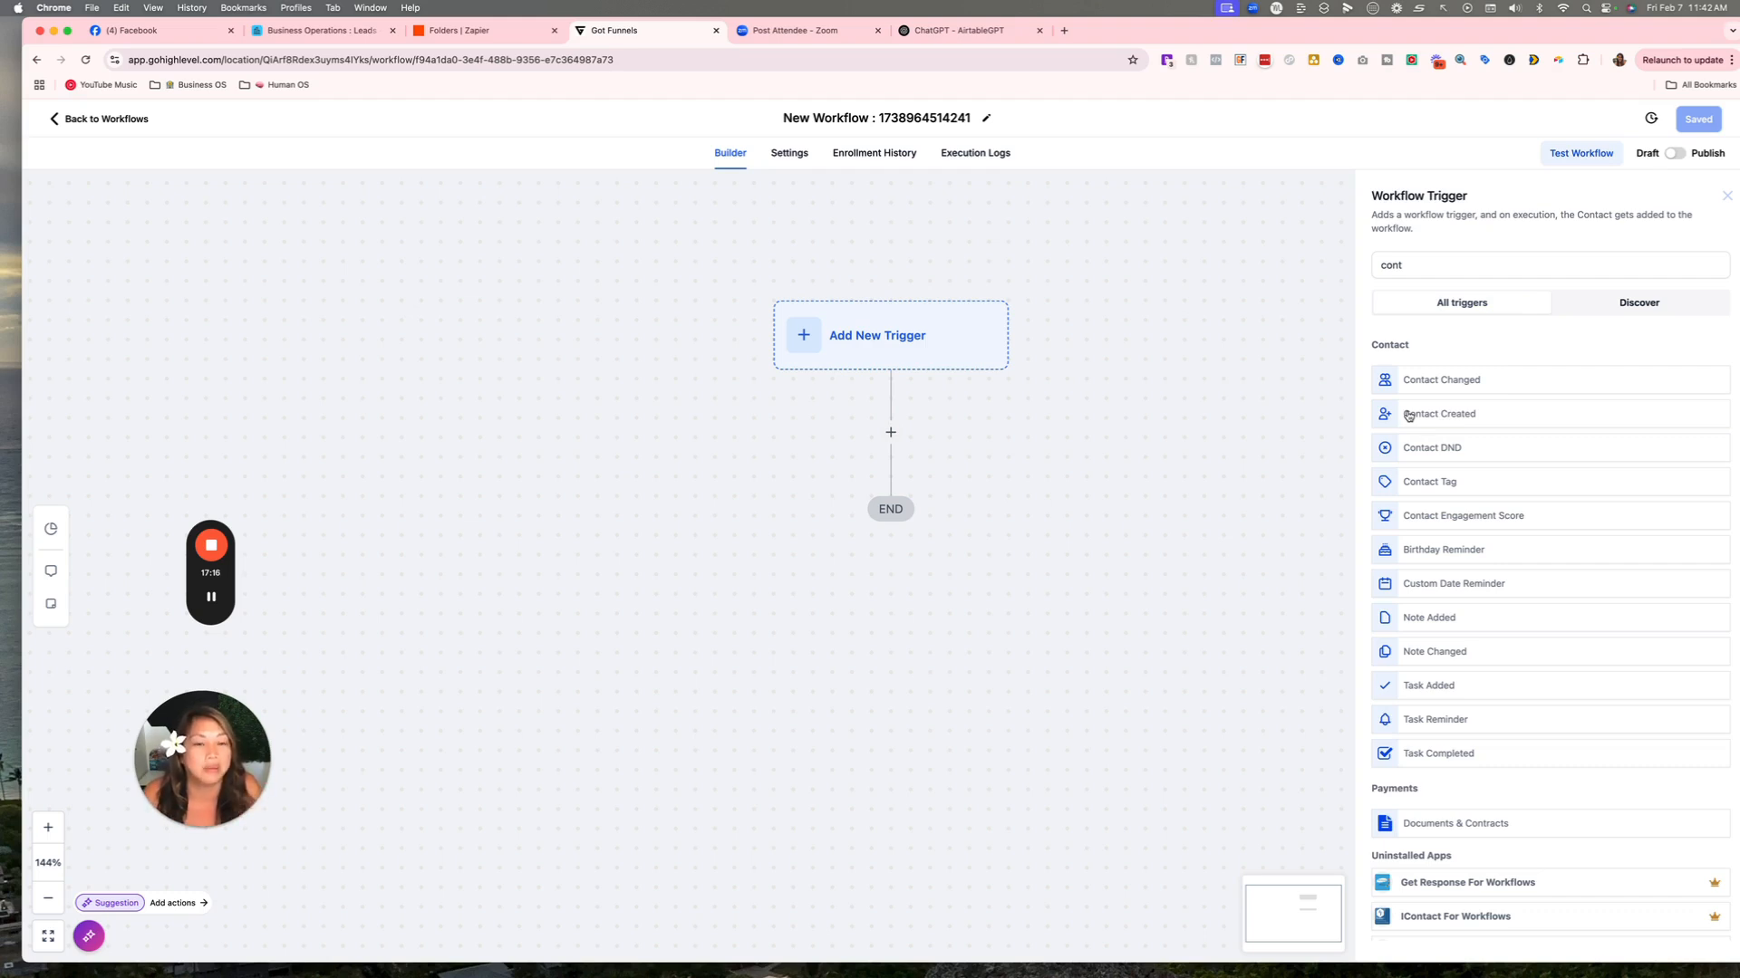
Choose Contact Created as the trigger, discard a trial filter, and save it.
left_click(1466, 417)
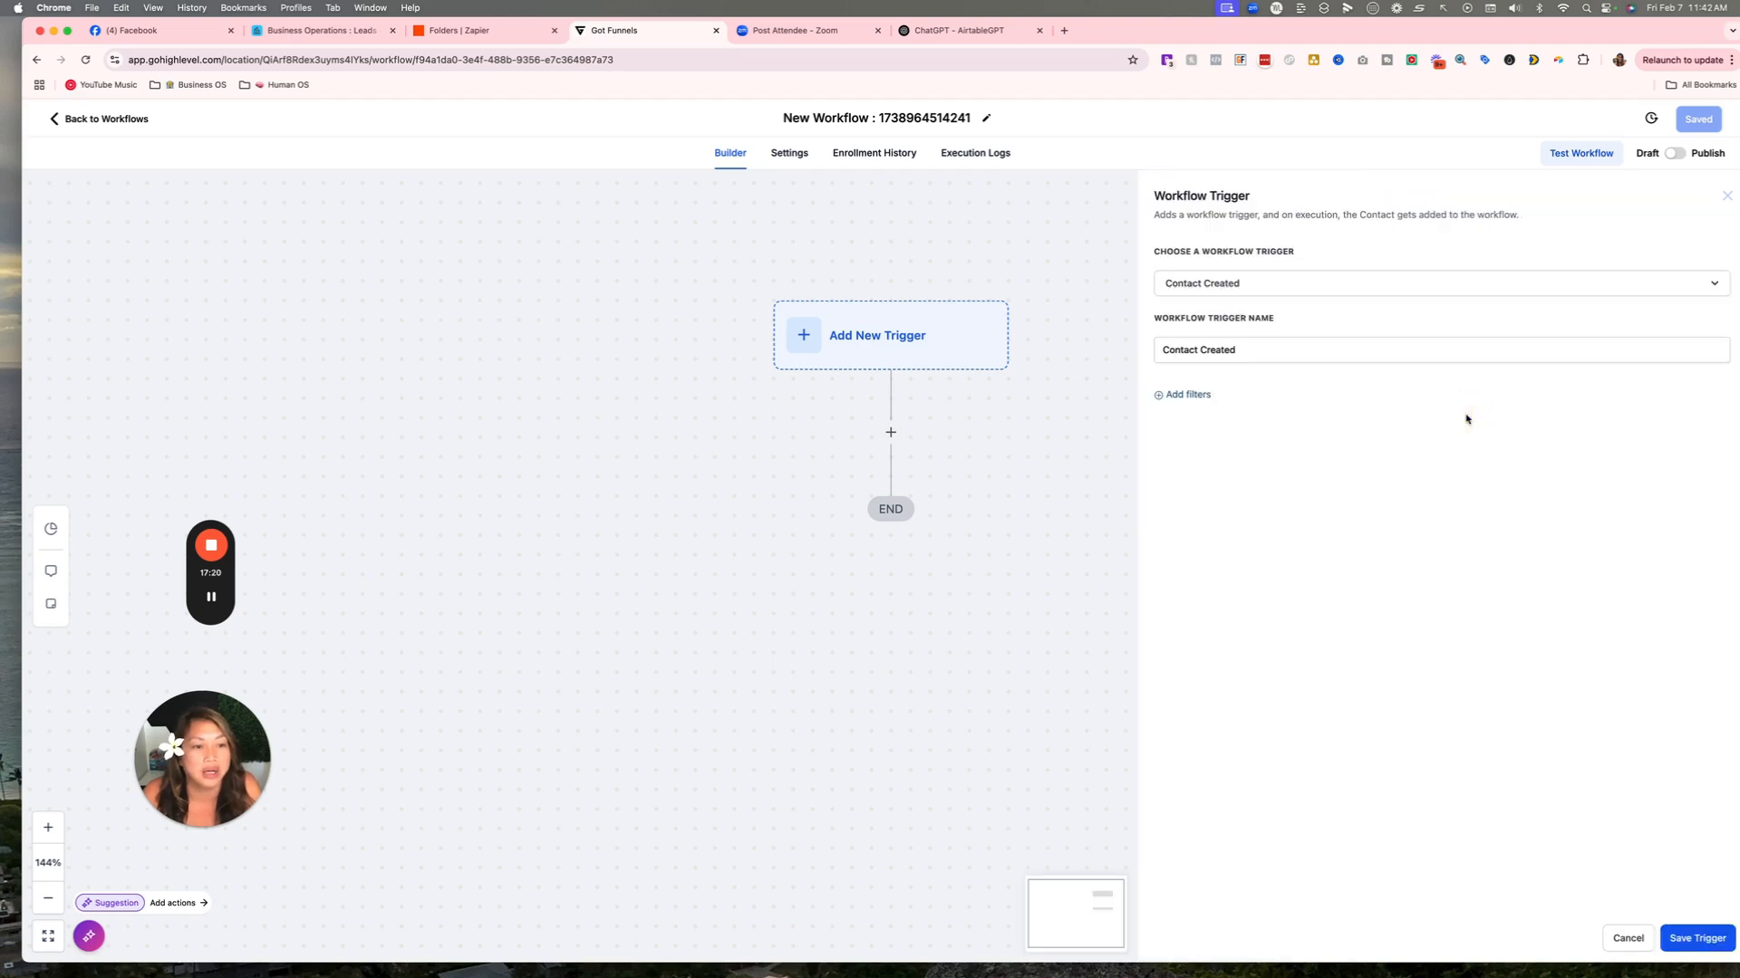
left_click(1189, 395)
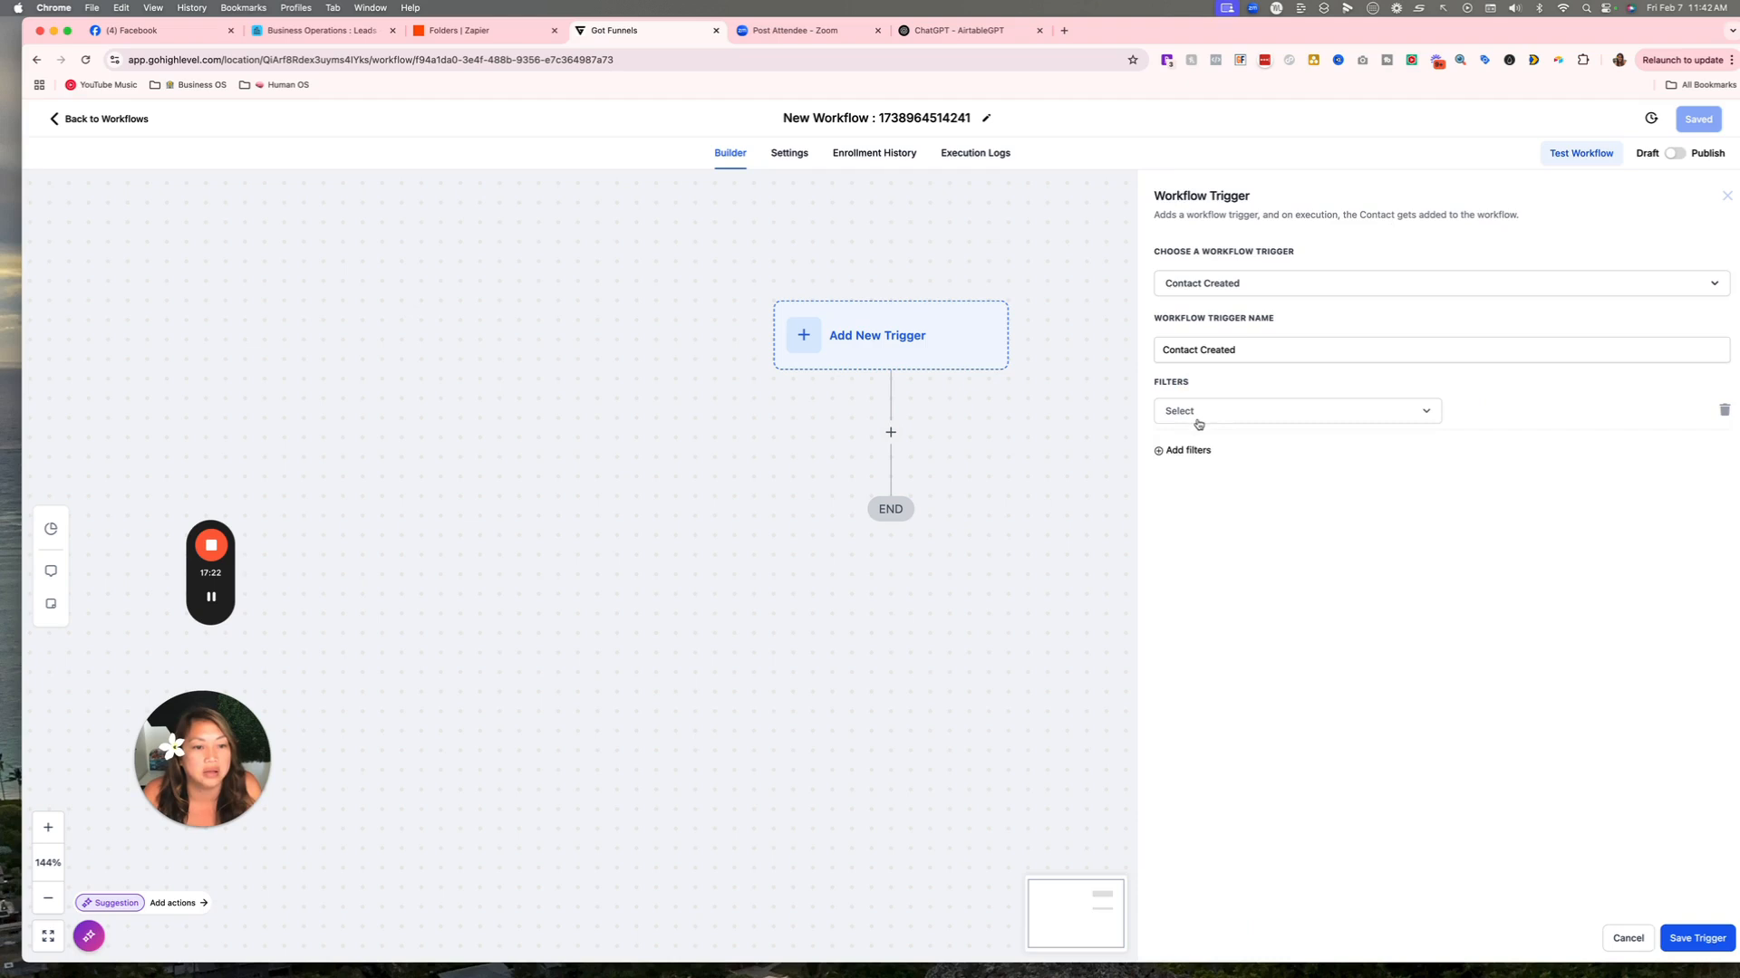
left_click(1196, 413)
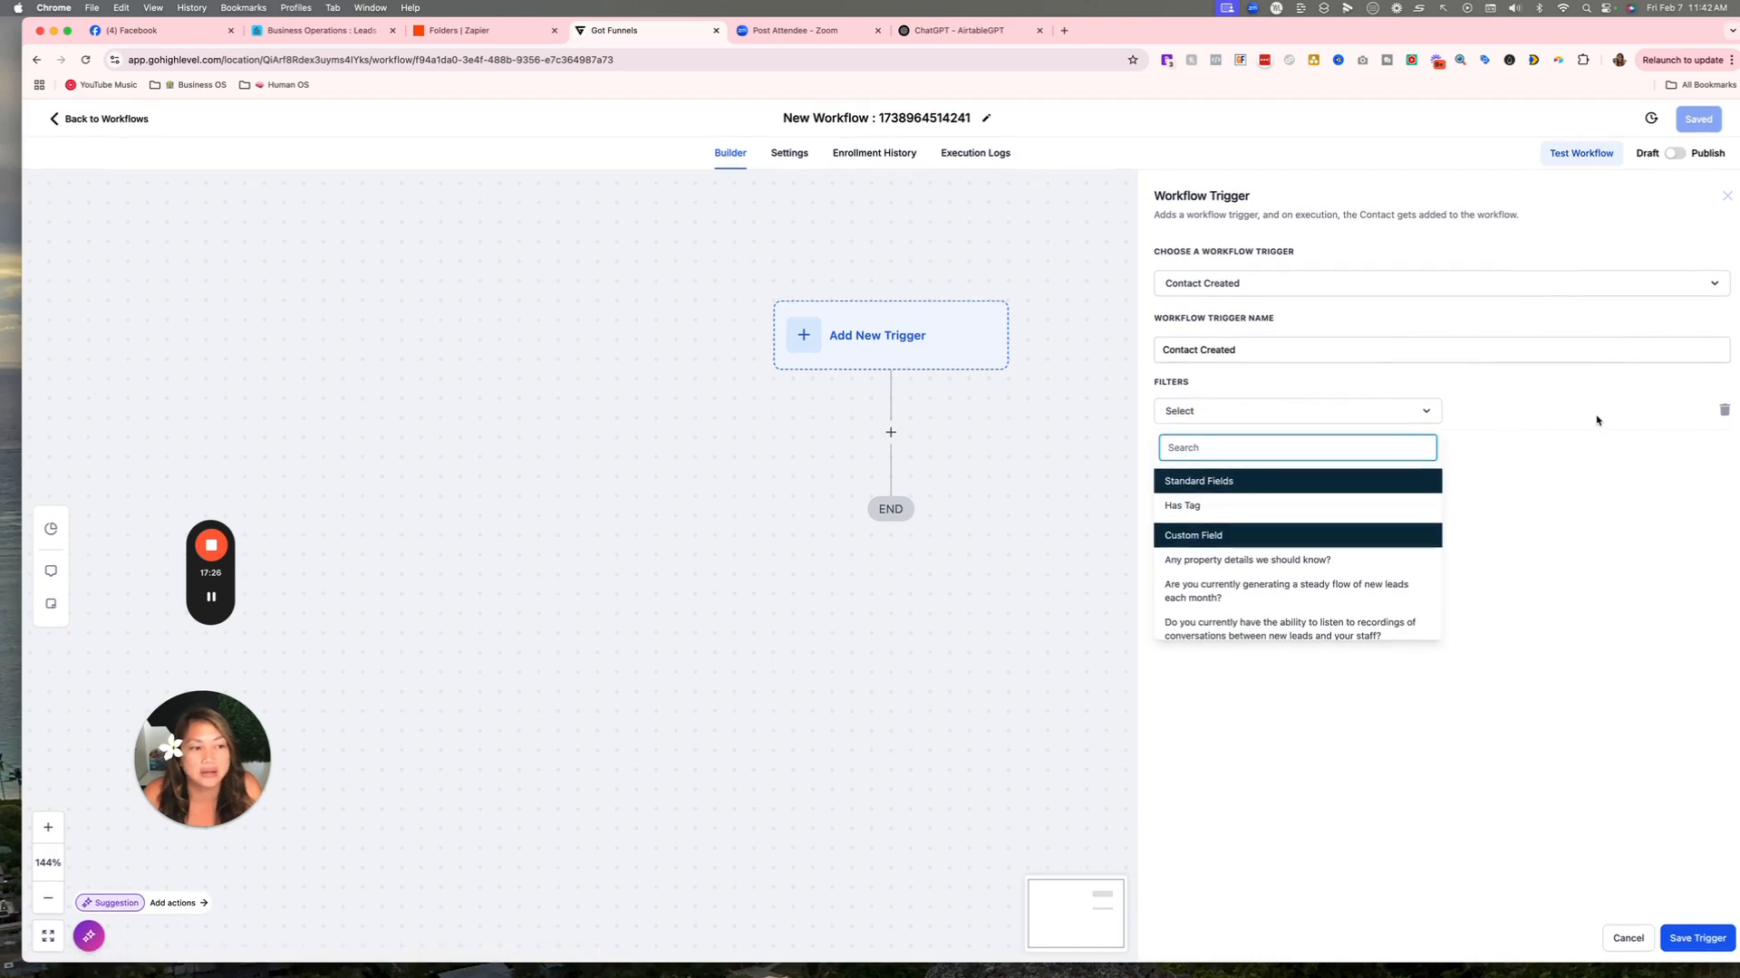
left_click(1724, 411)
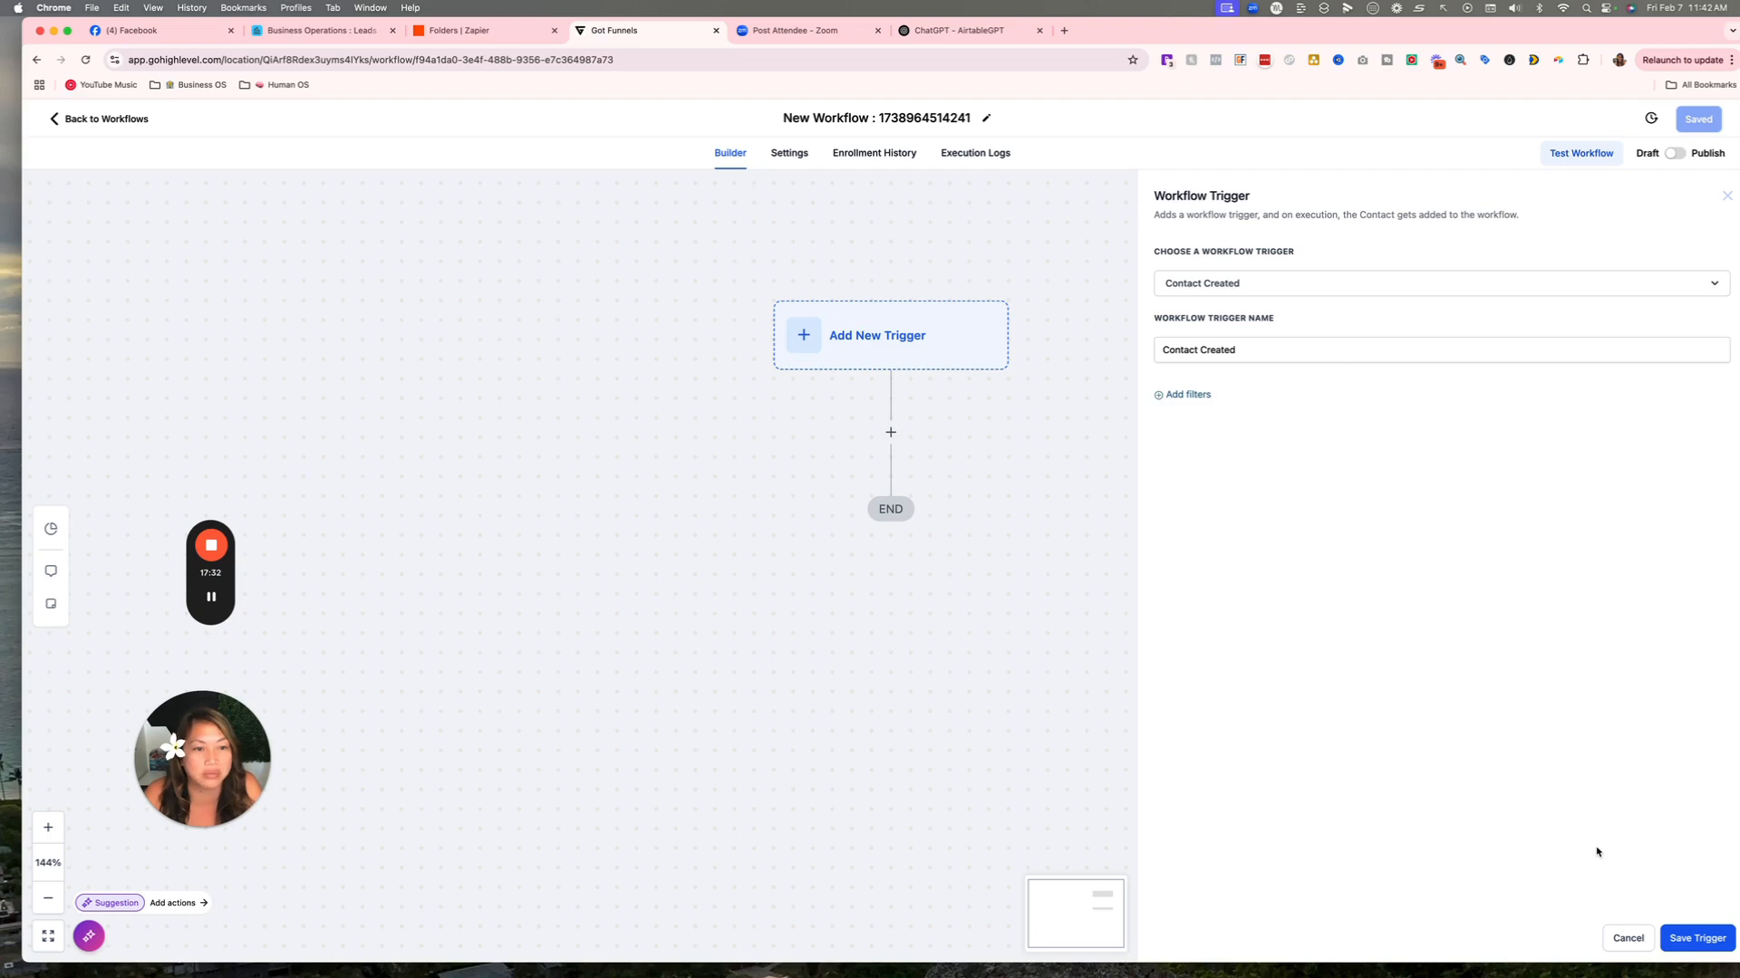
left_click(1698, 937)
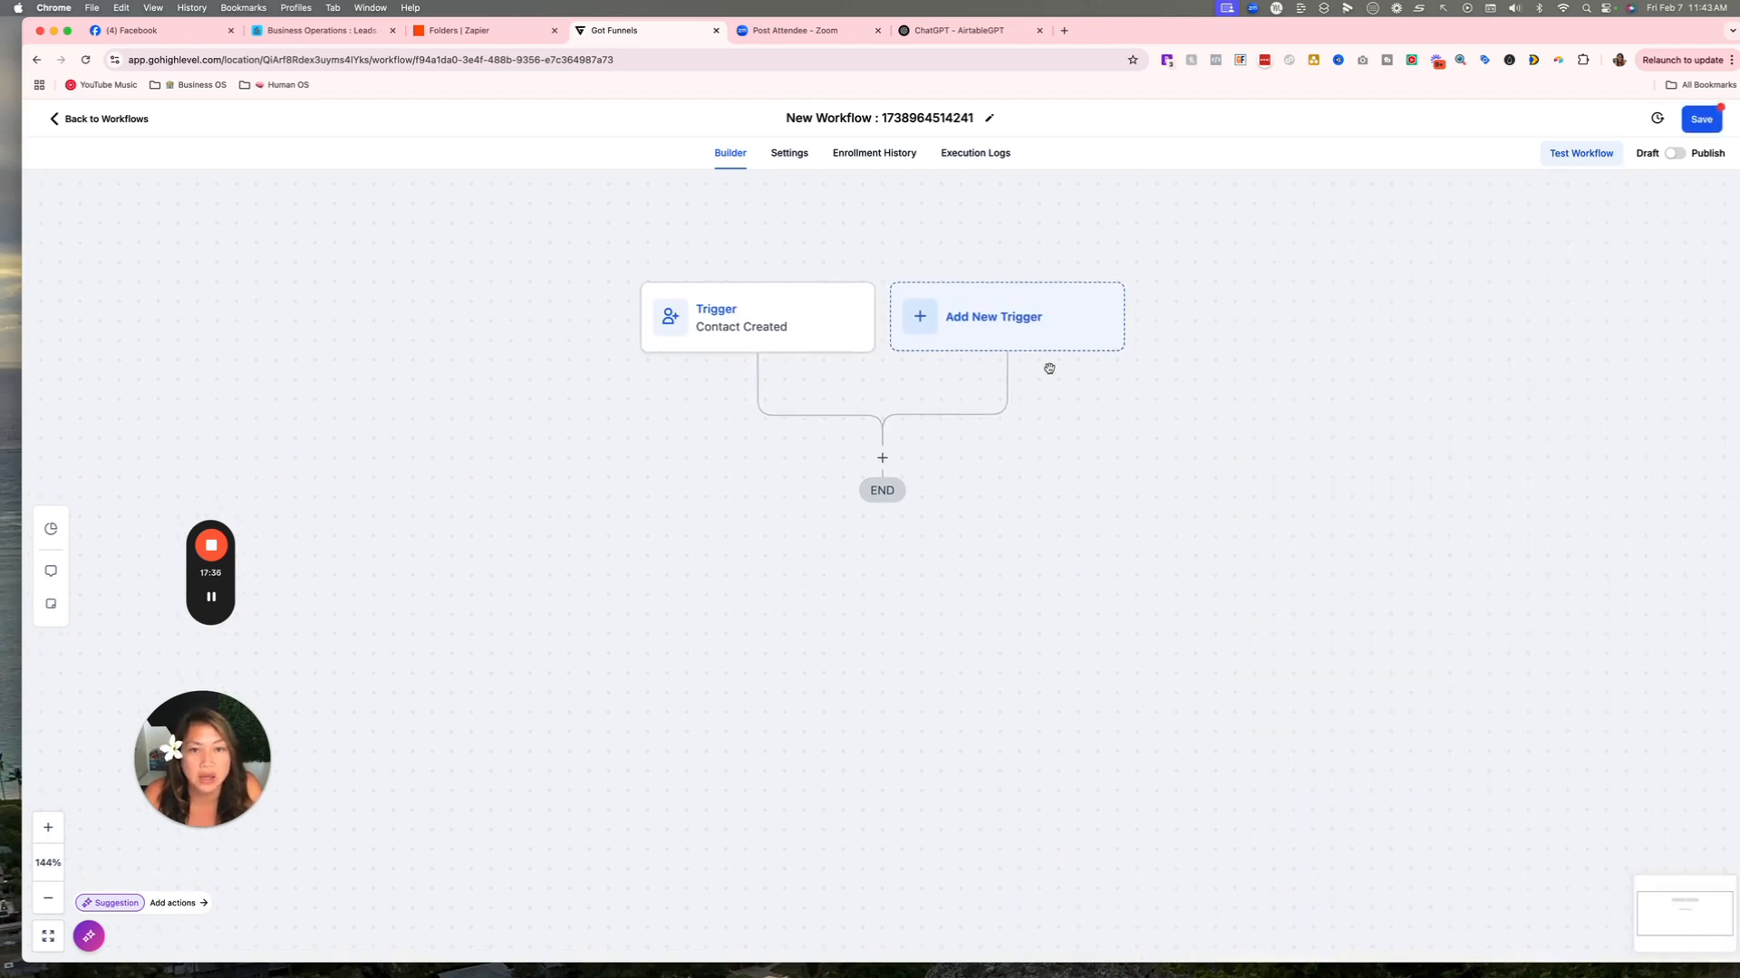
Rename the workflow to 'All Leads > Airtable'.
left_click(862, 119)
left_click_drag(784, 118, 974, 118)
type("All")
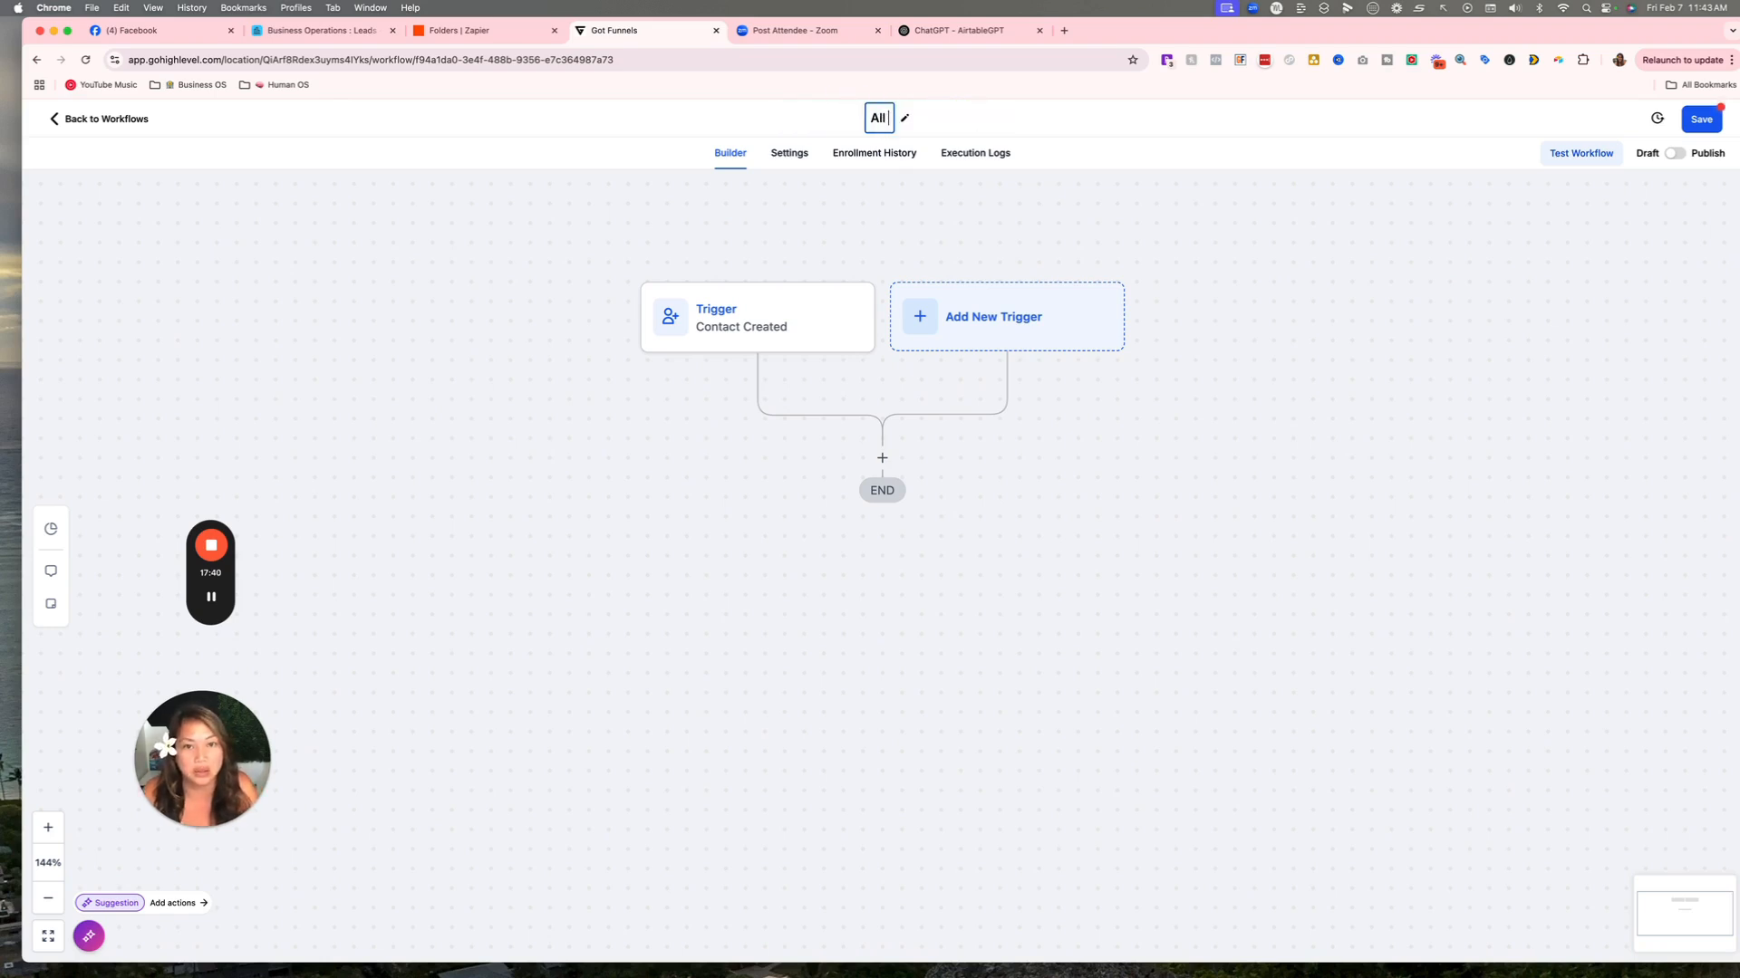
type(" Leads >")
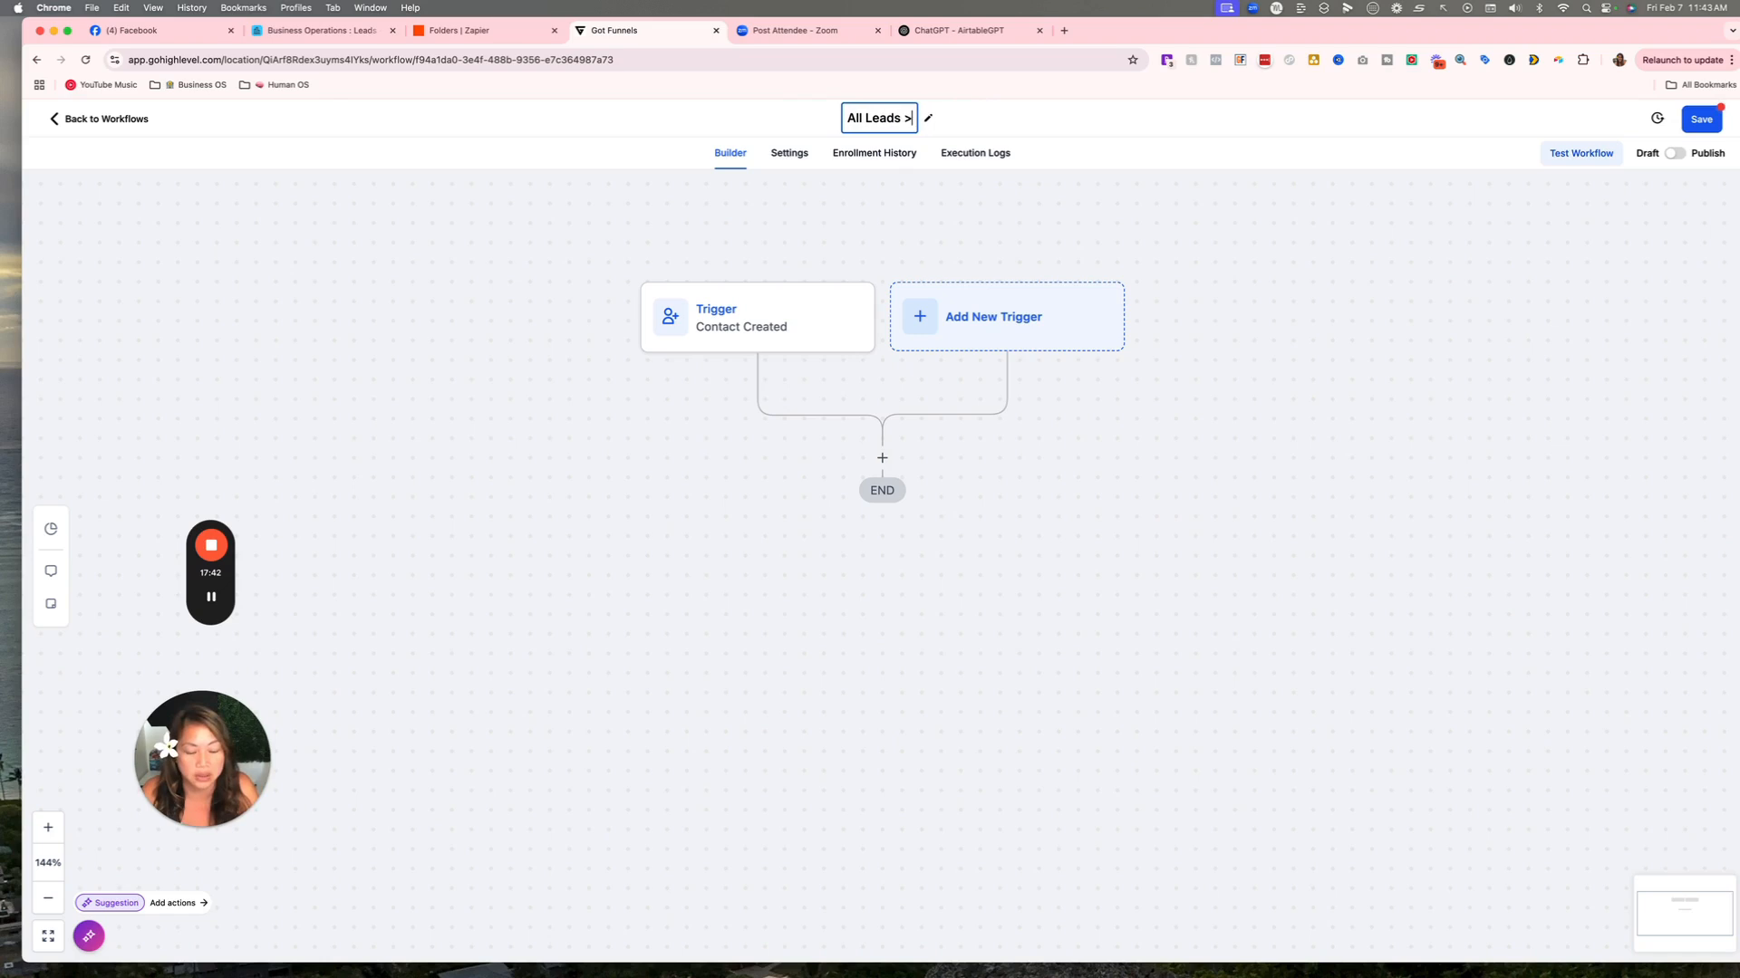
type(" Airtab")
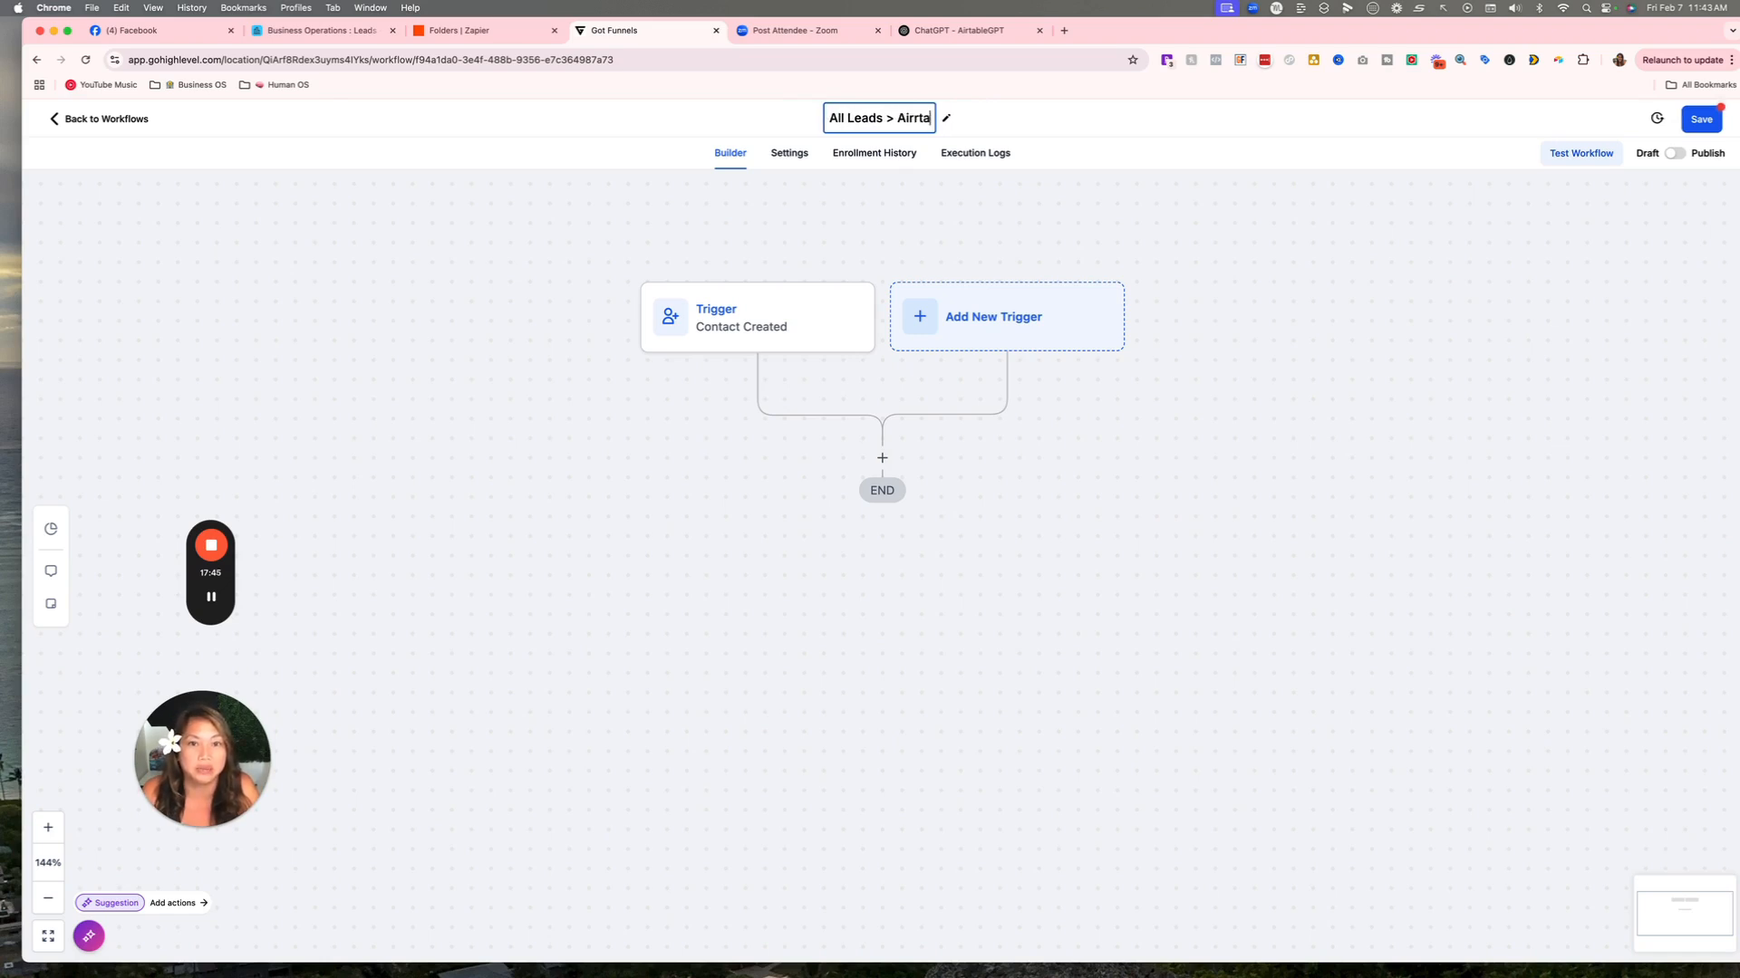
type("le")
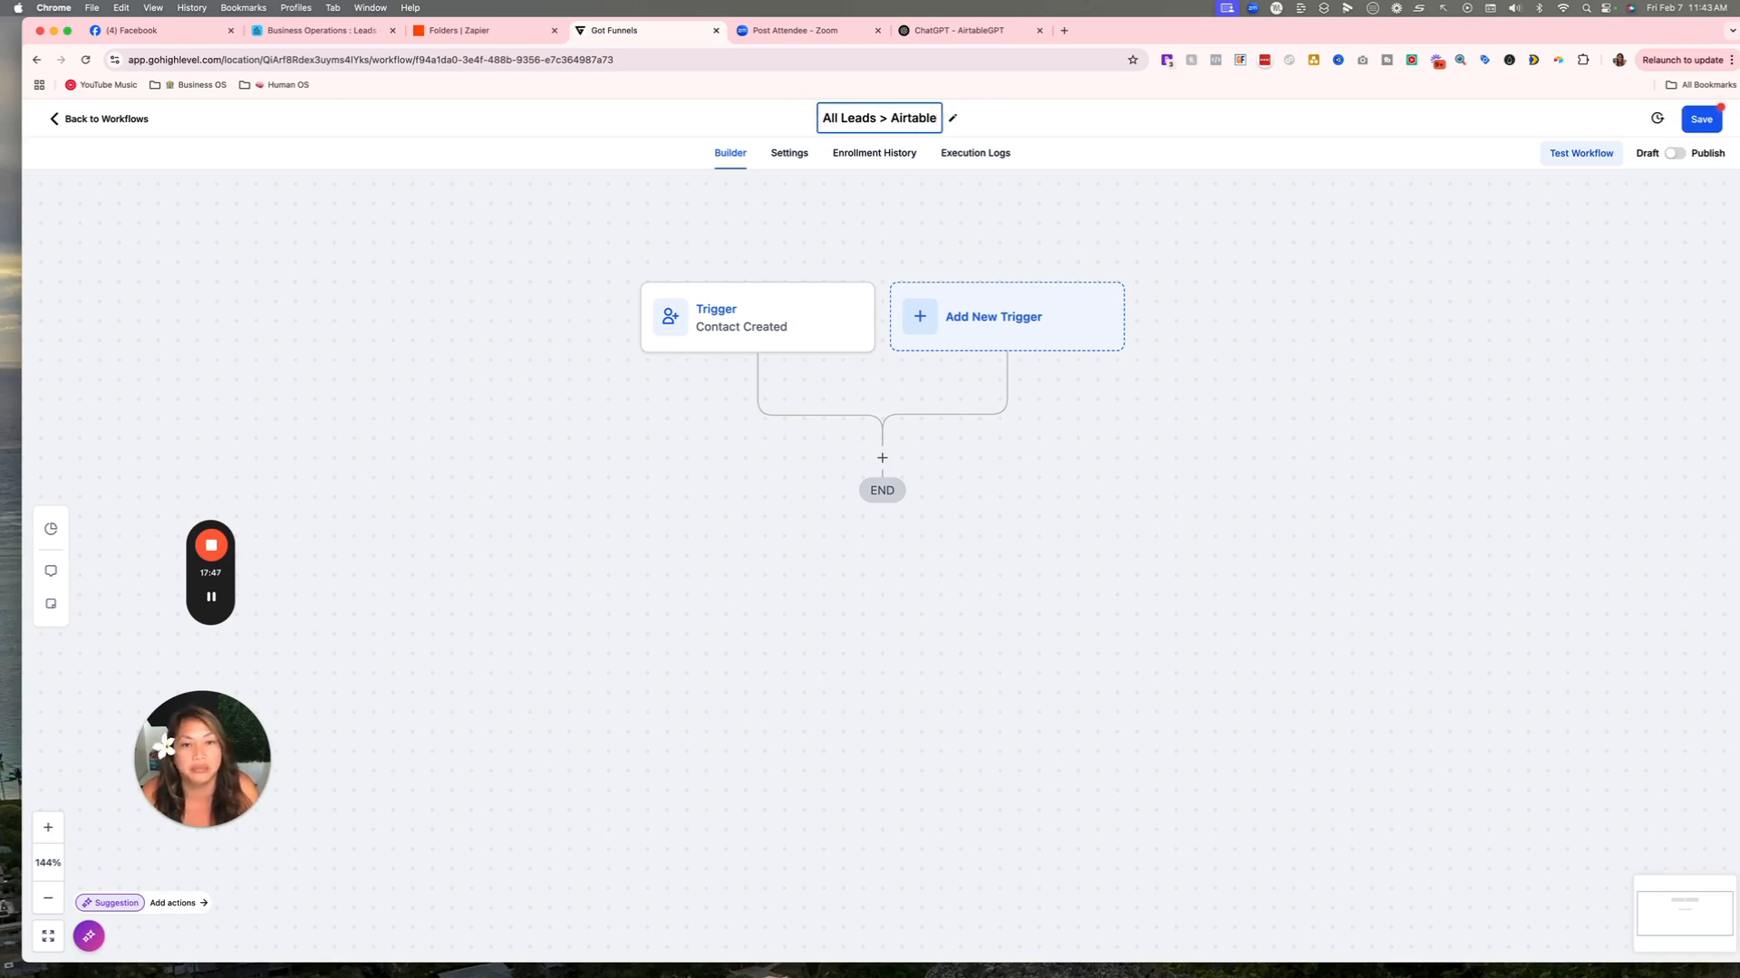
left_click(1178, 208)
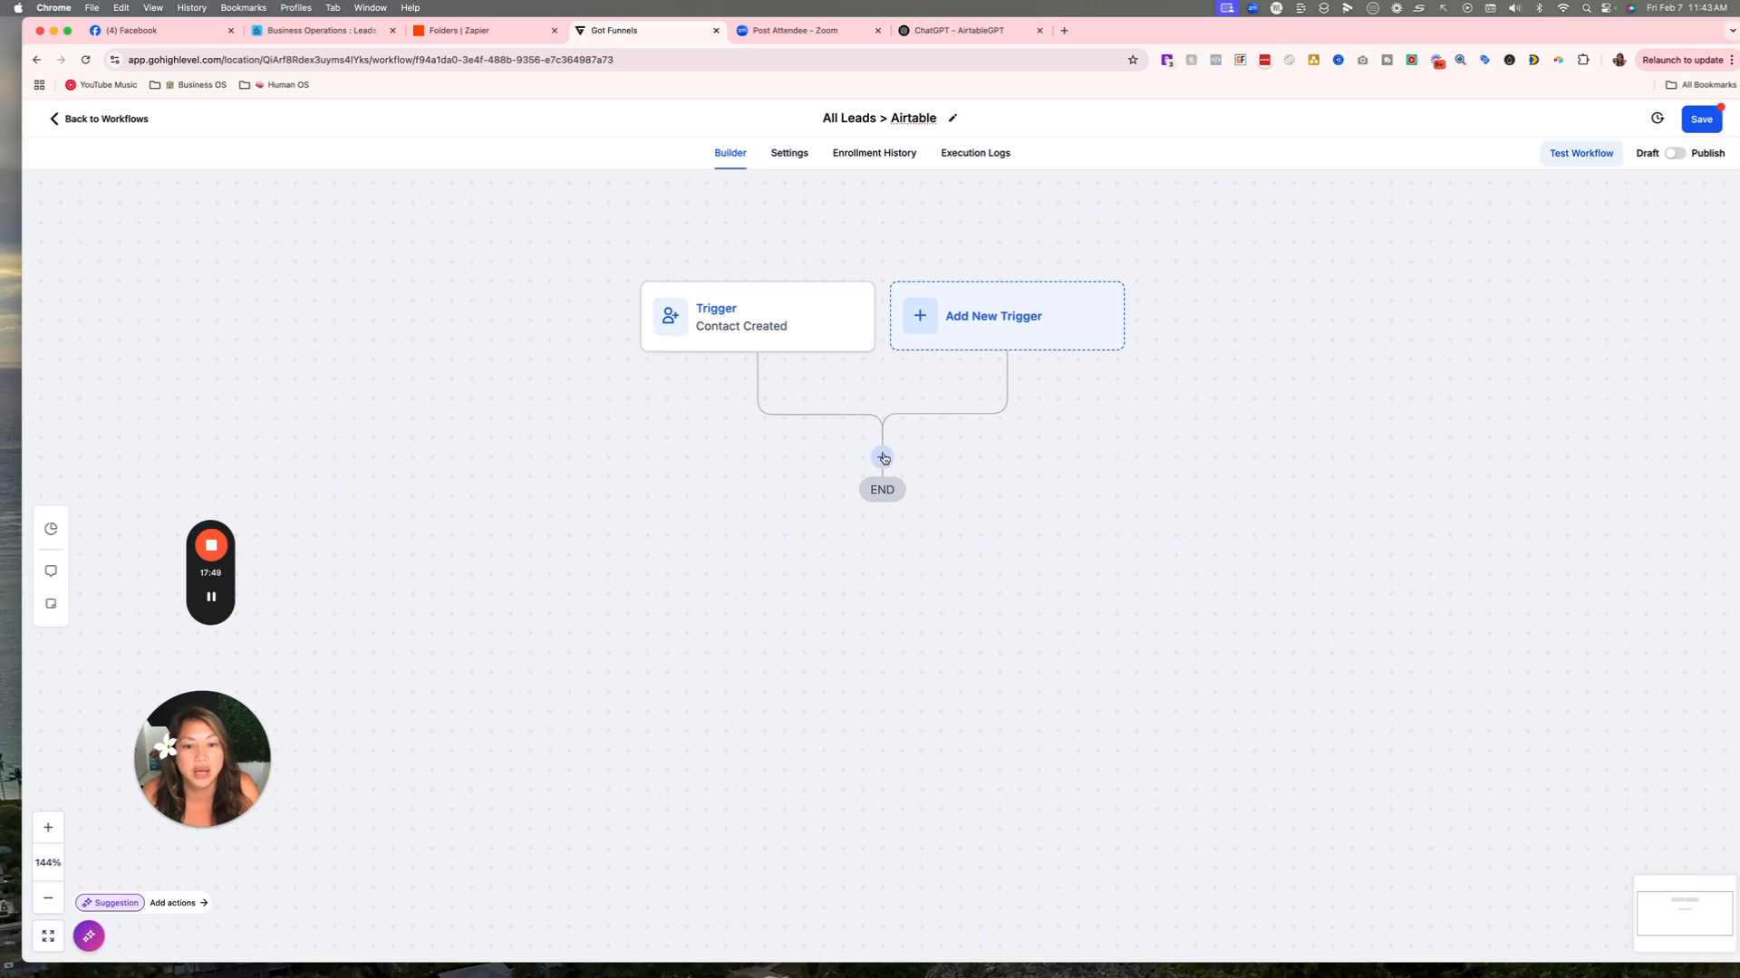
Start a Webhook action after the trigger, then cancel it.
left_click(882, 456)
left_click(1395, 251)
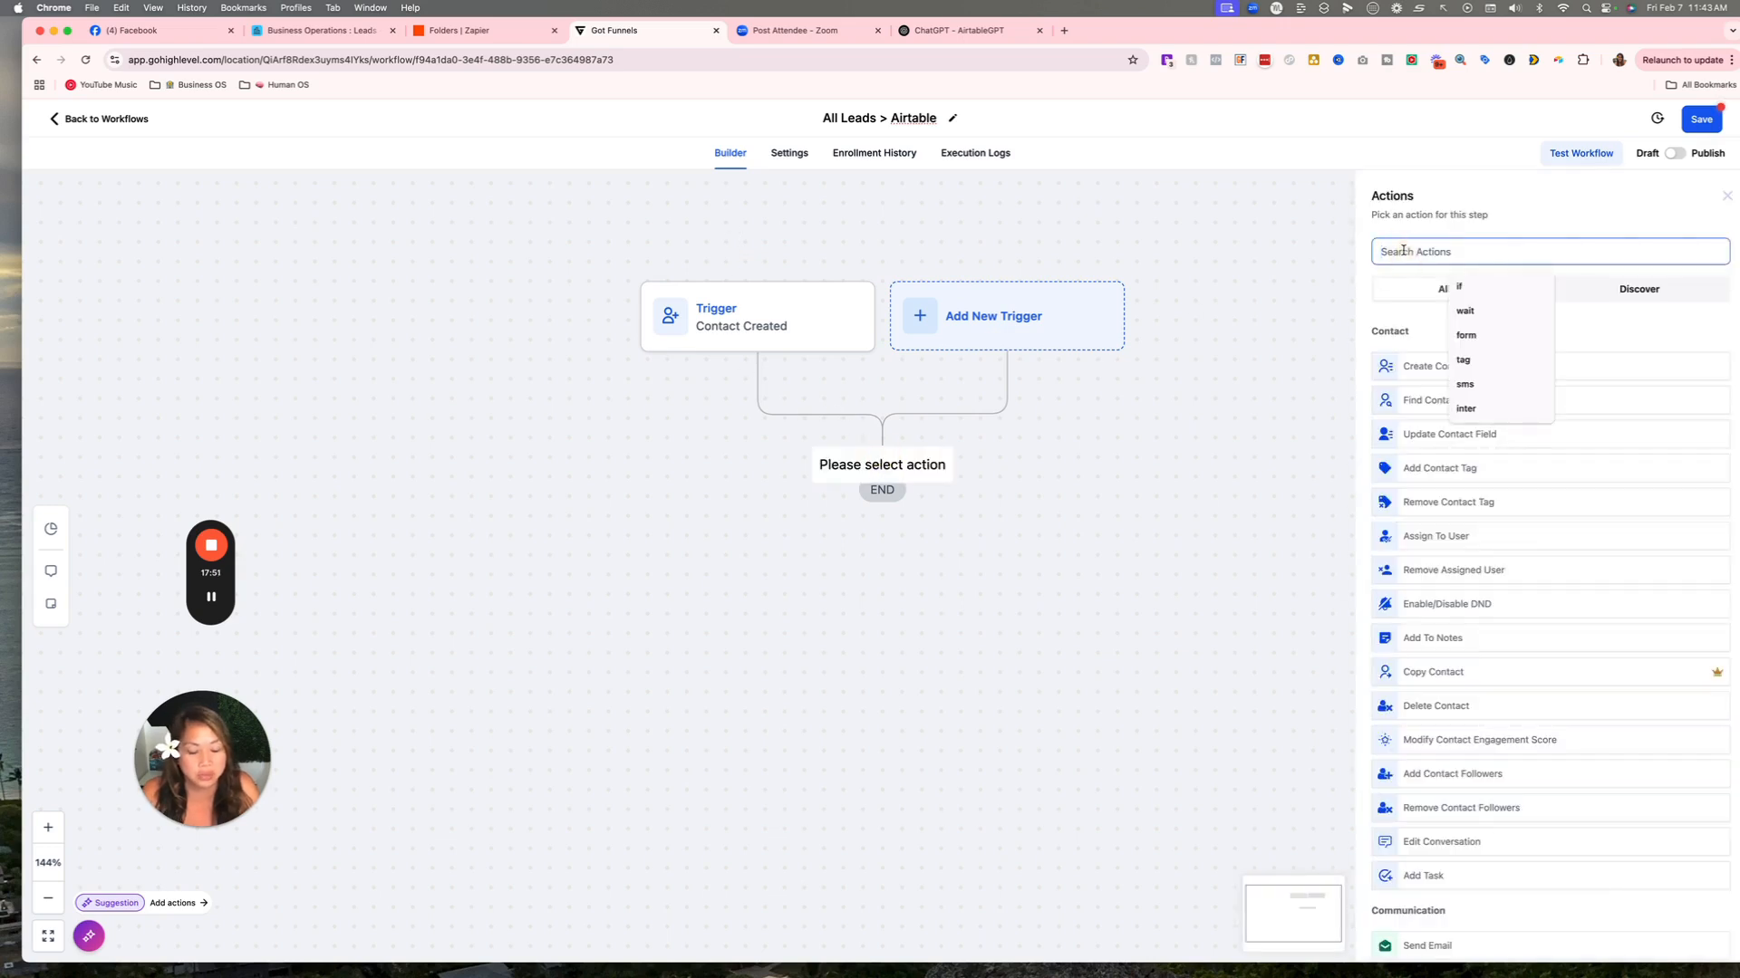
type("web")
left_click(1417, 354)
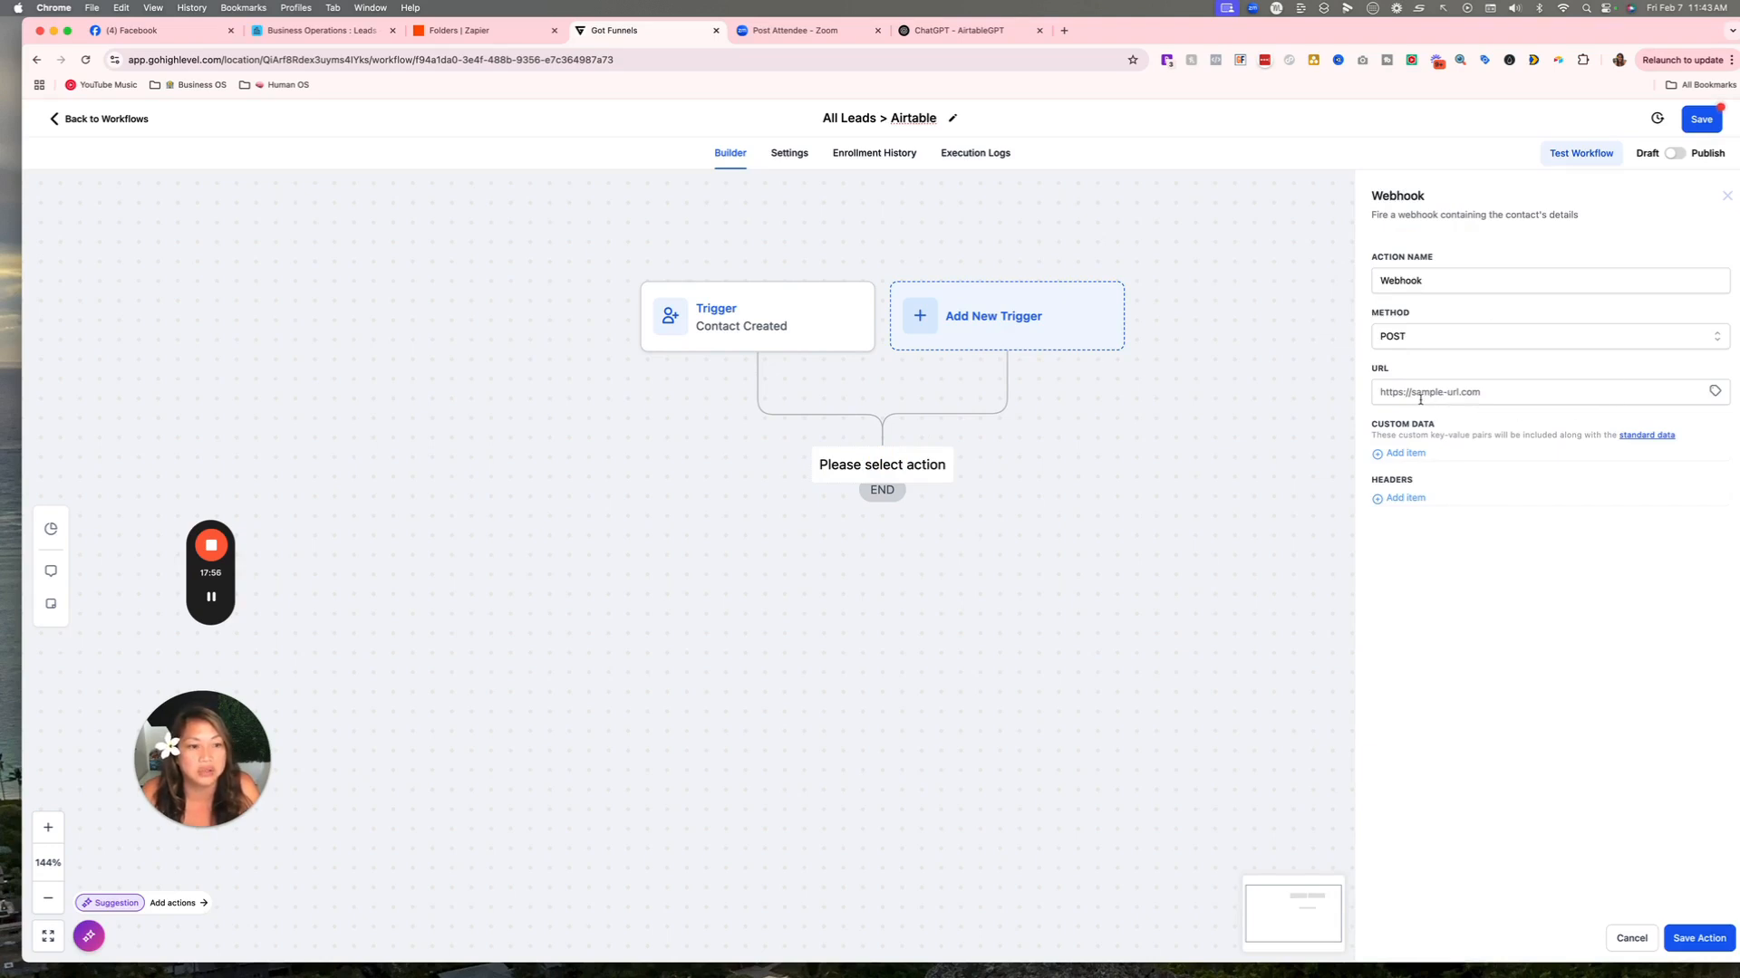
left_click(1371, 394)
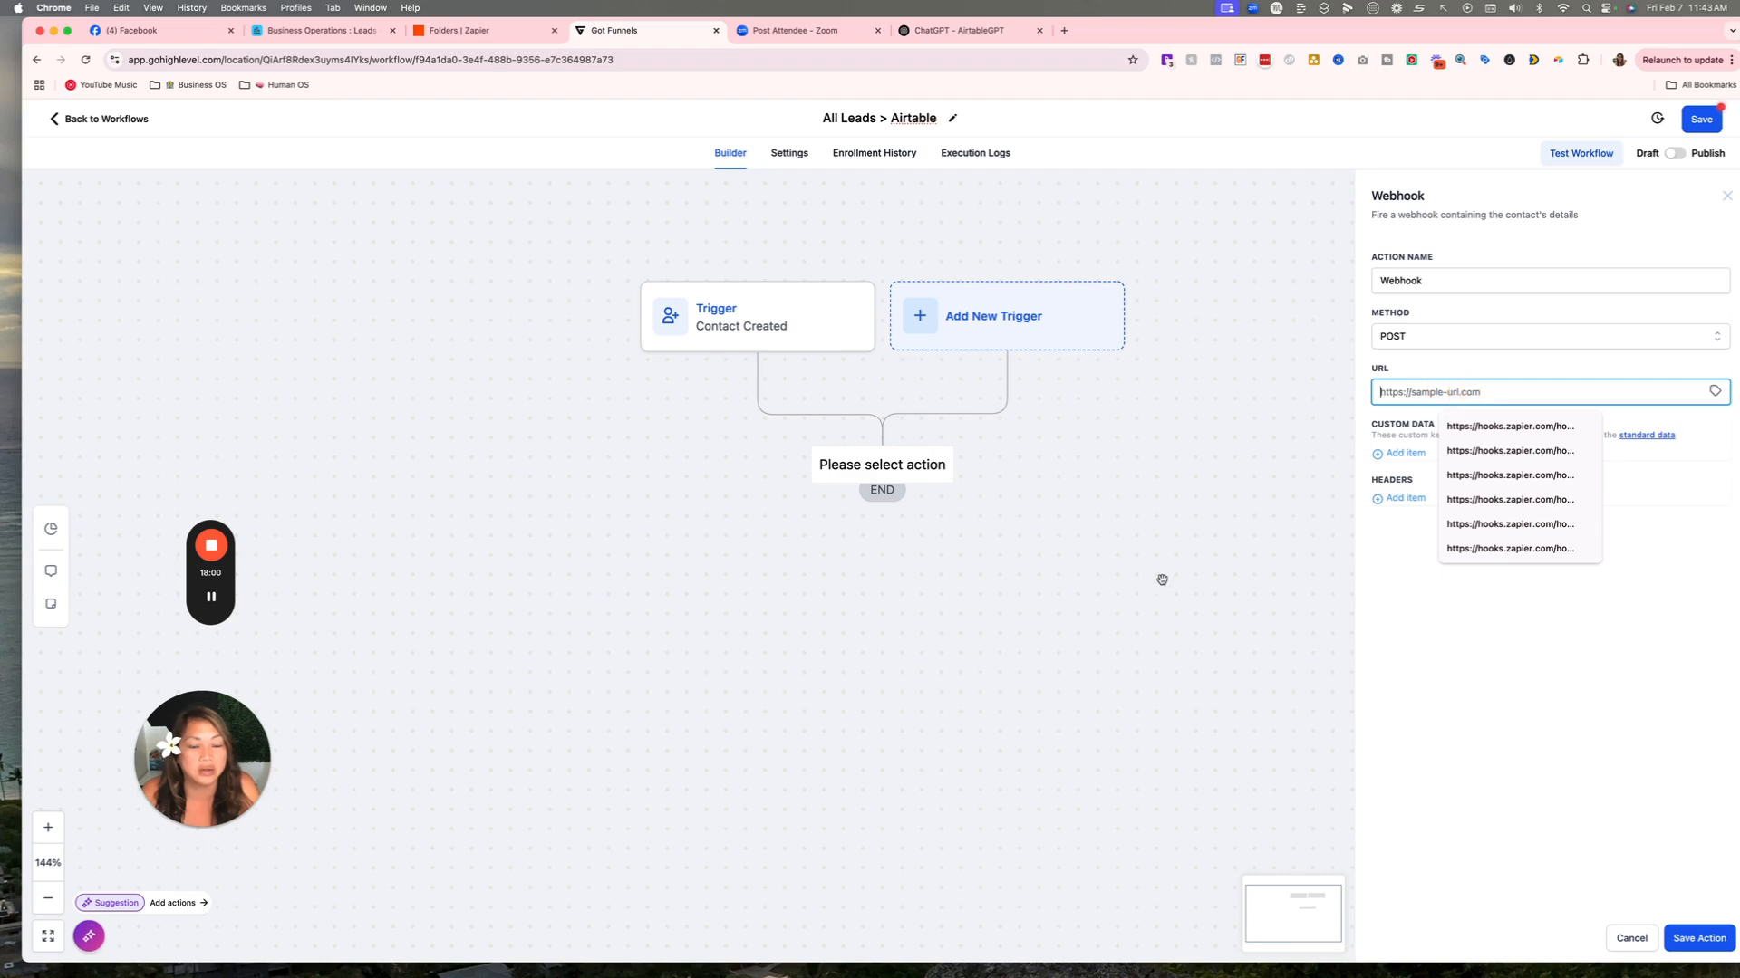
left_click(1632, 938)
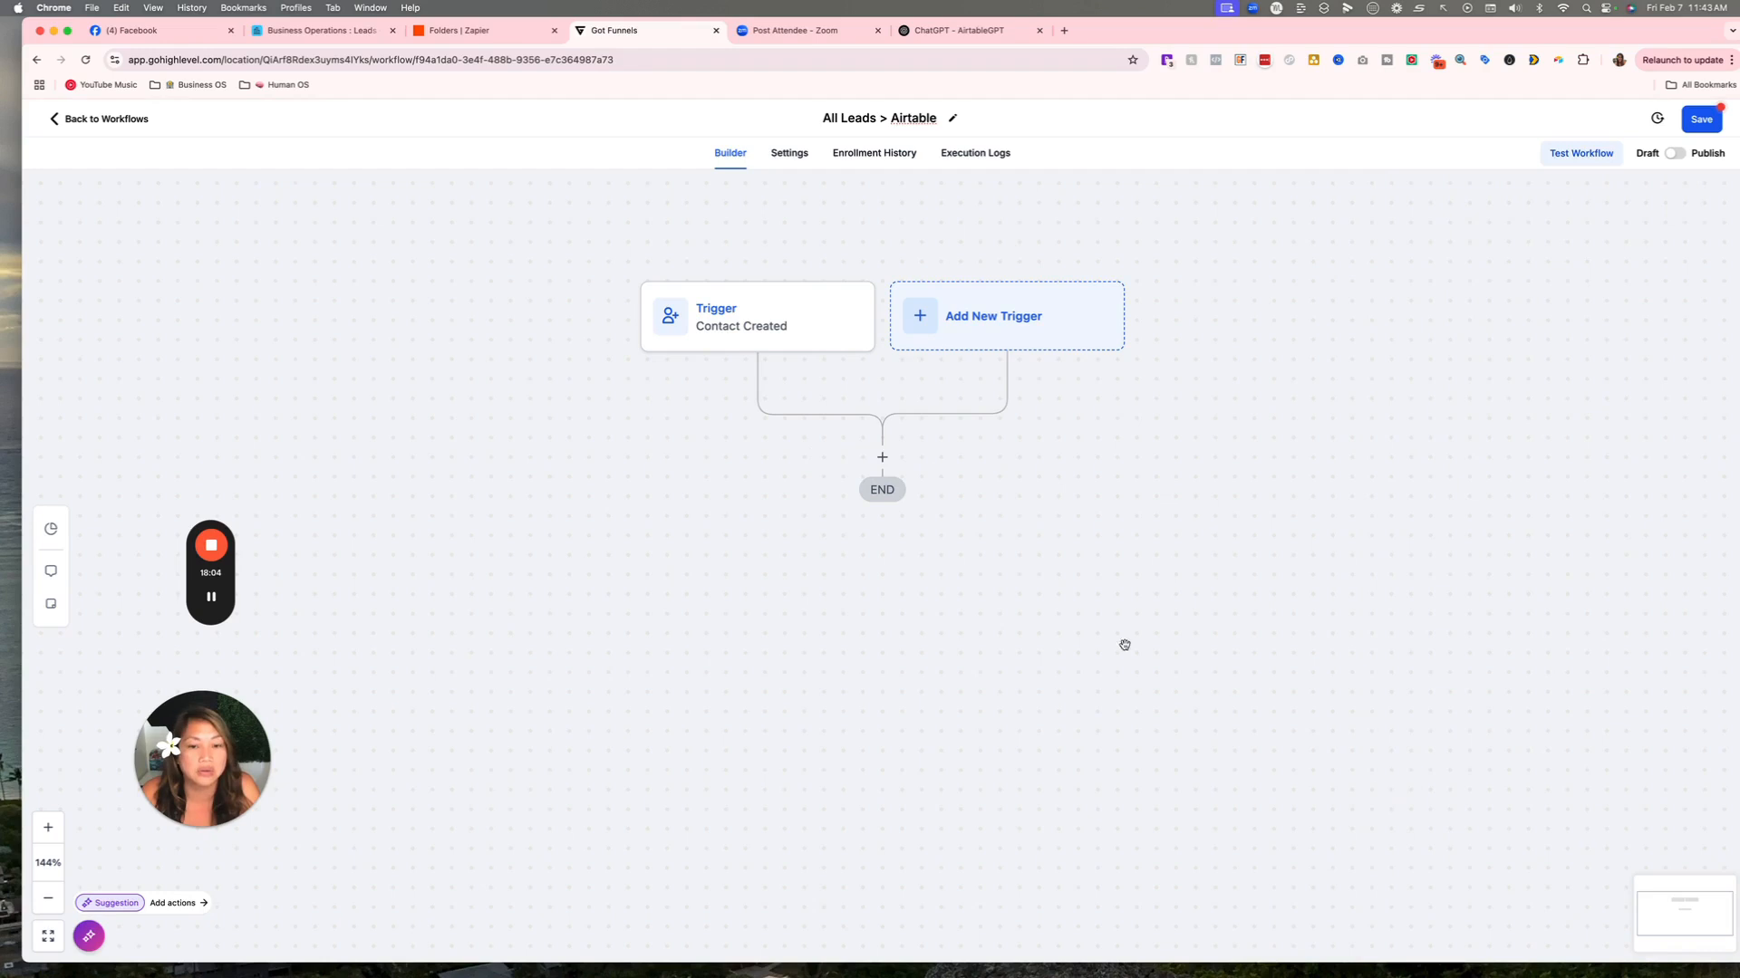
Add an Add Contact Tag action applying a new tag 'newcontact' after the trigger.
left_click(882, 458)
type("ta")
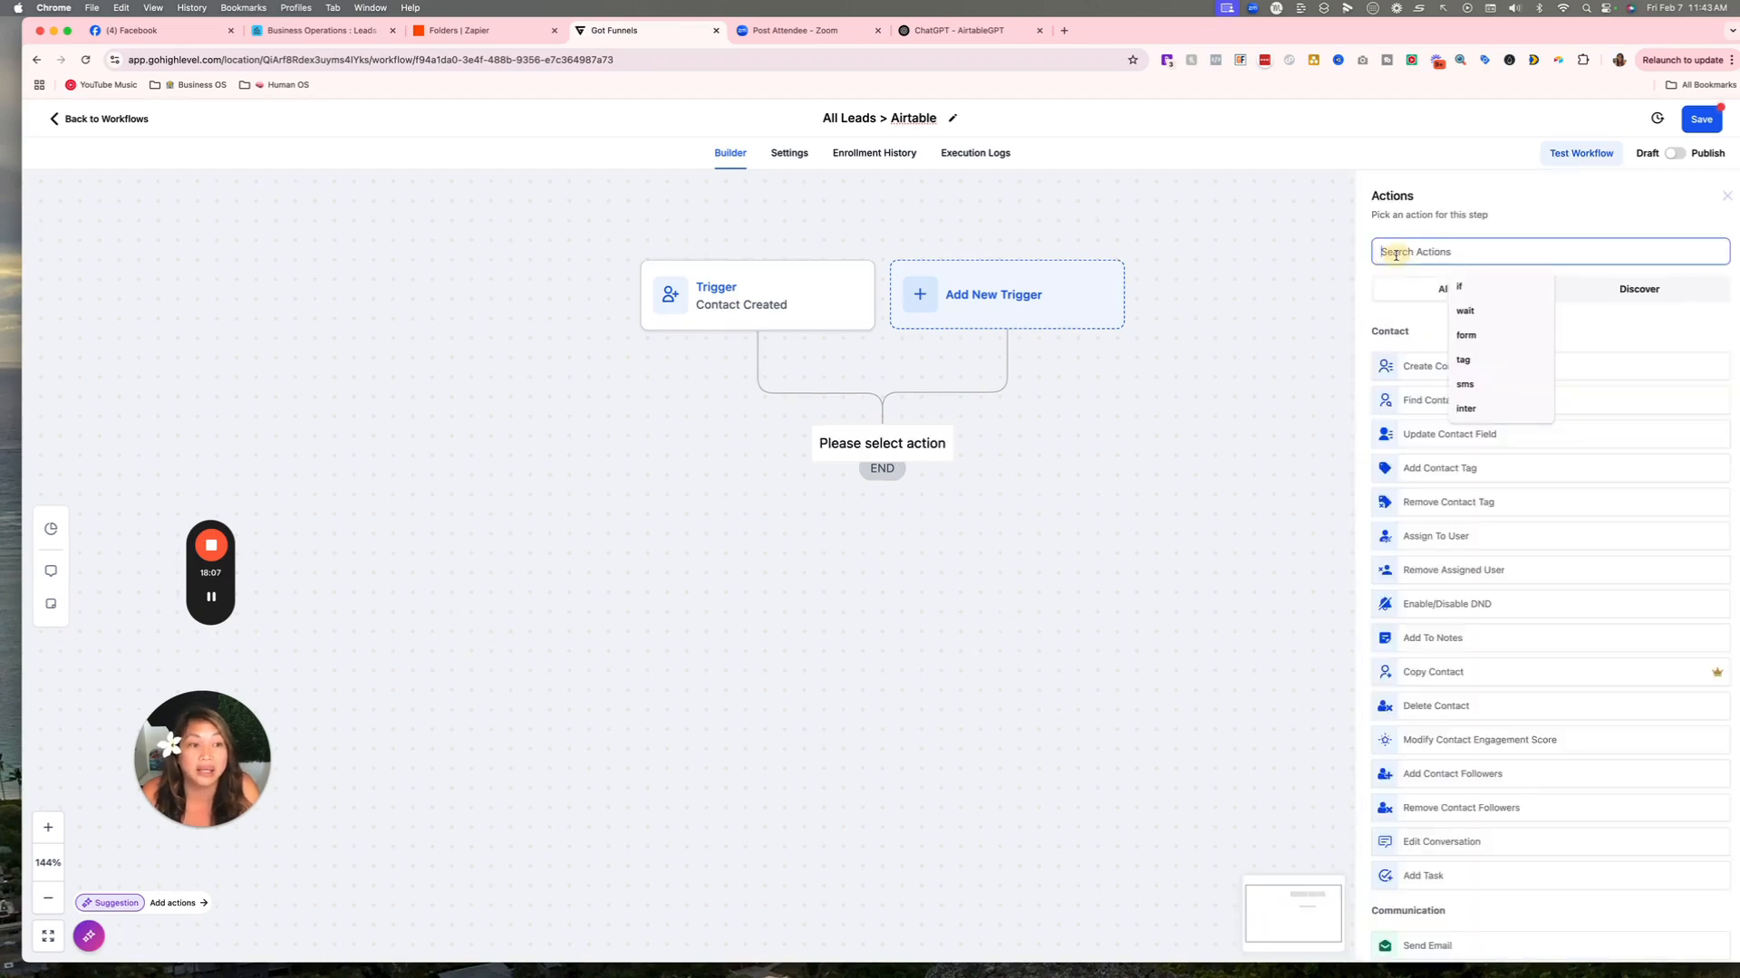
type("g")
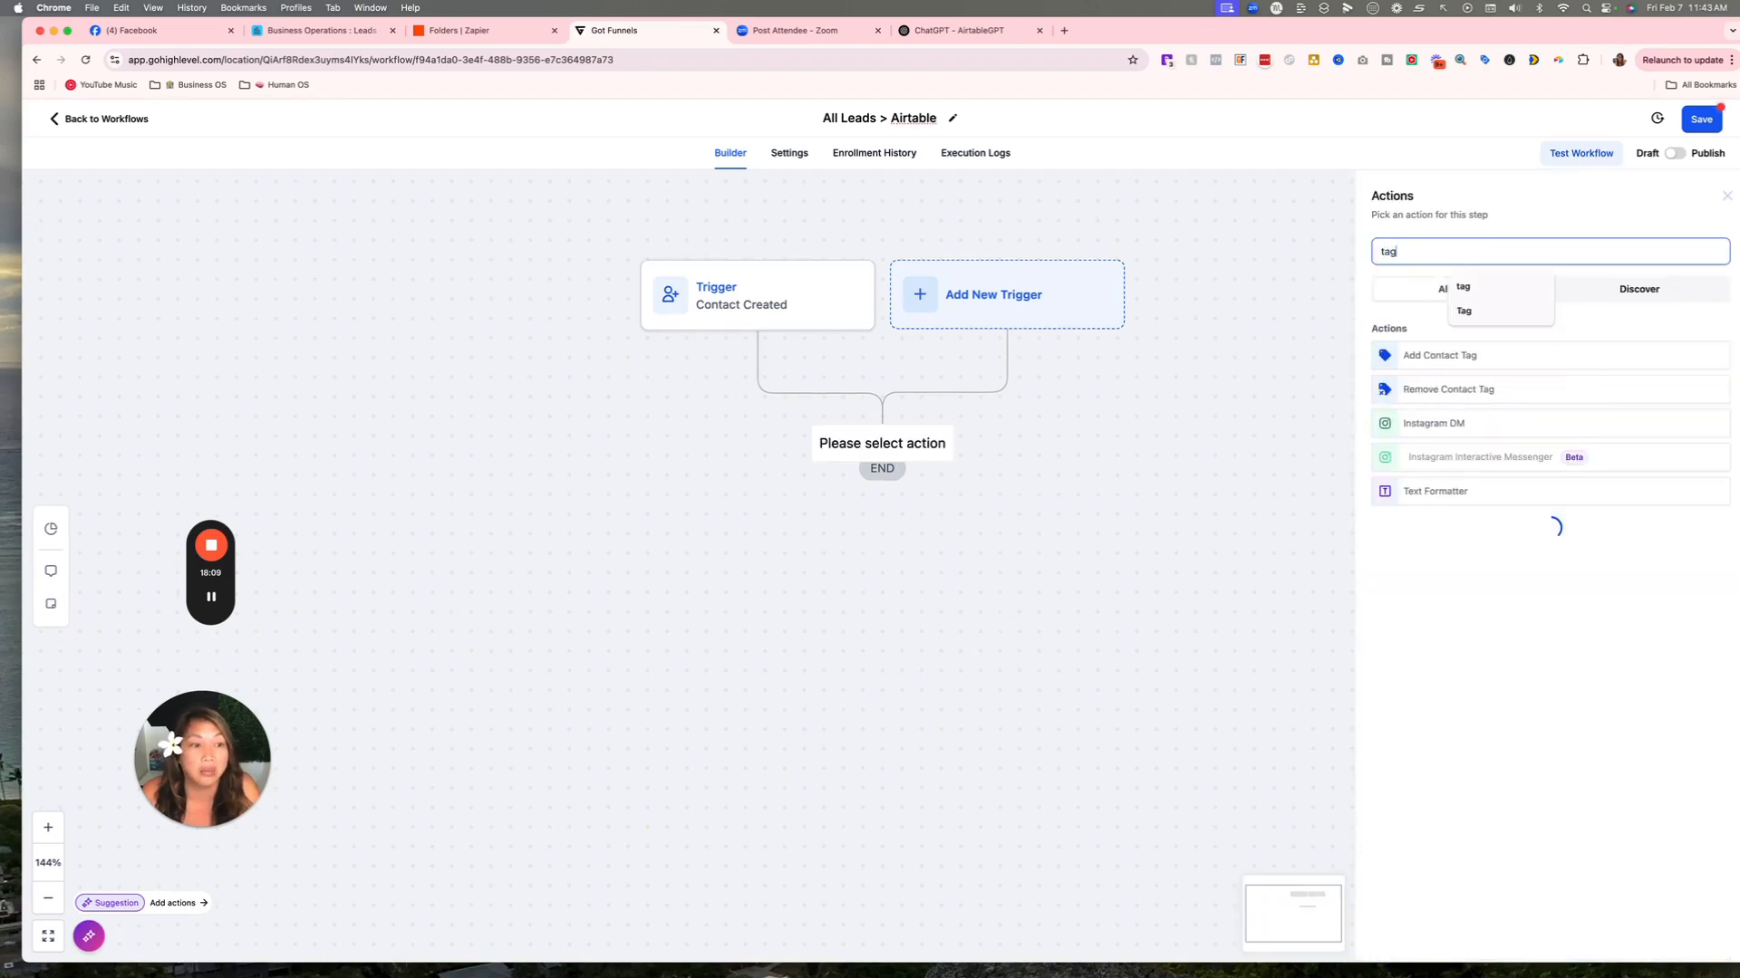
left_click(1404, 354)
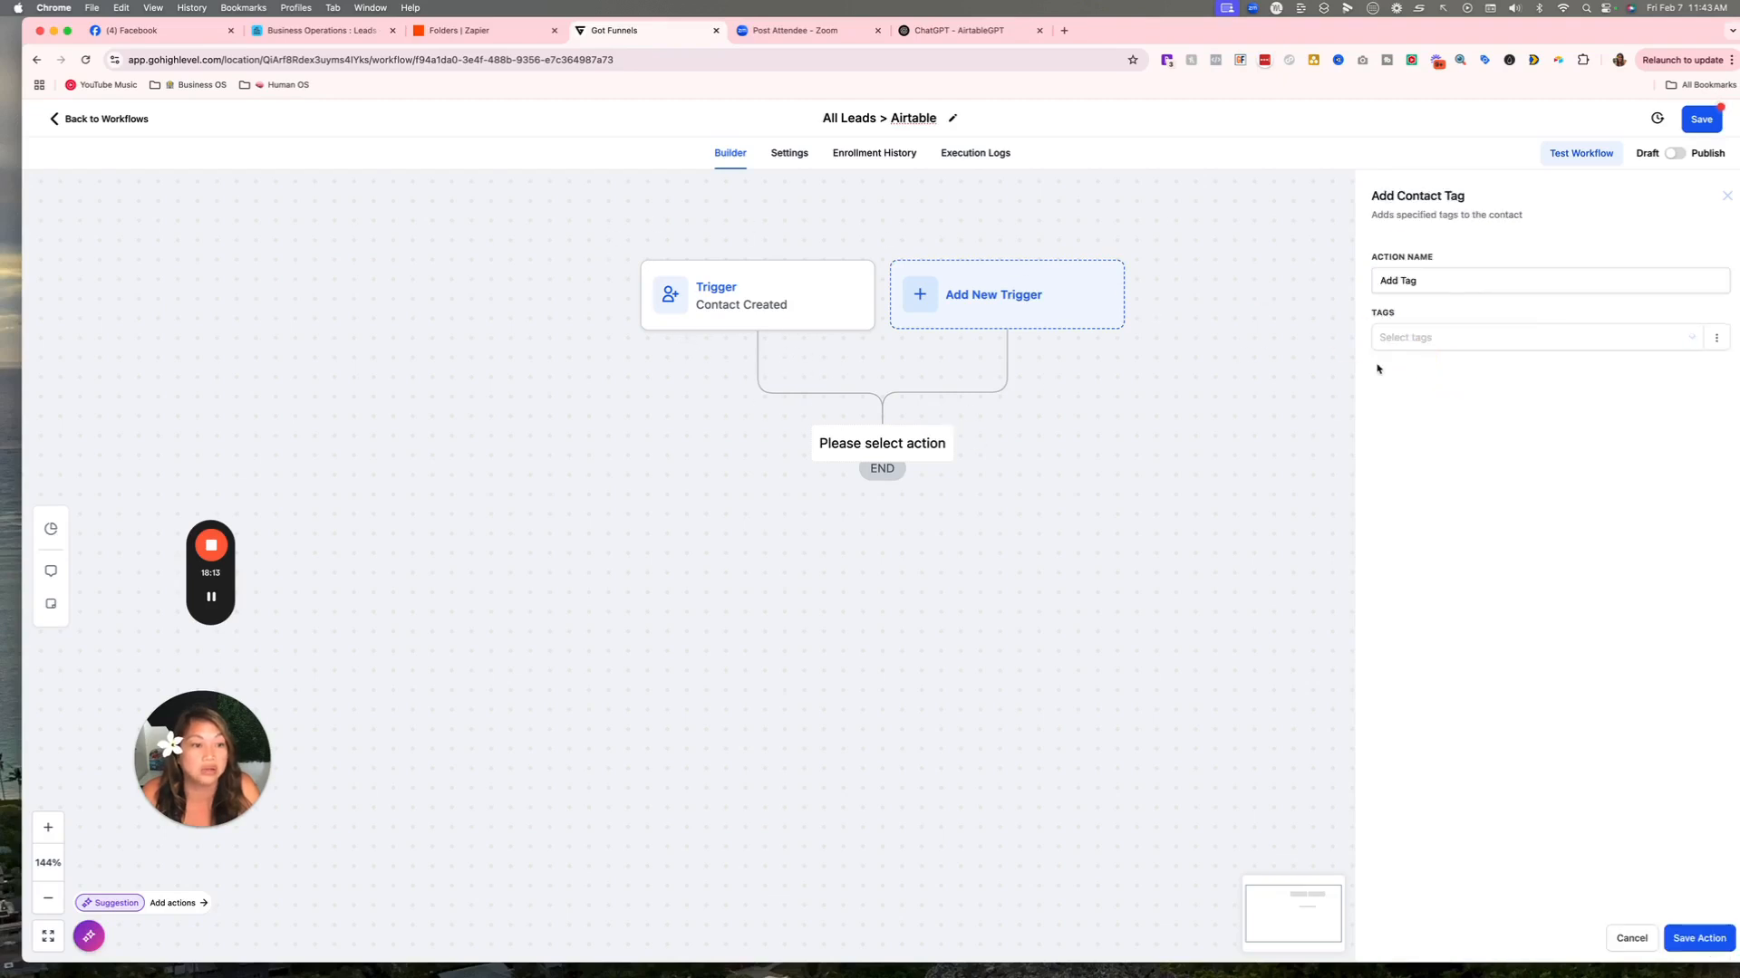
left_click(1416, 335)
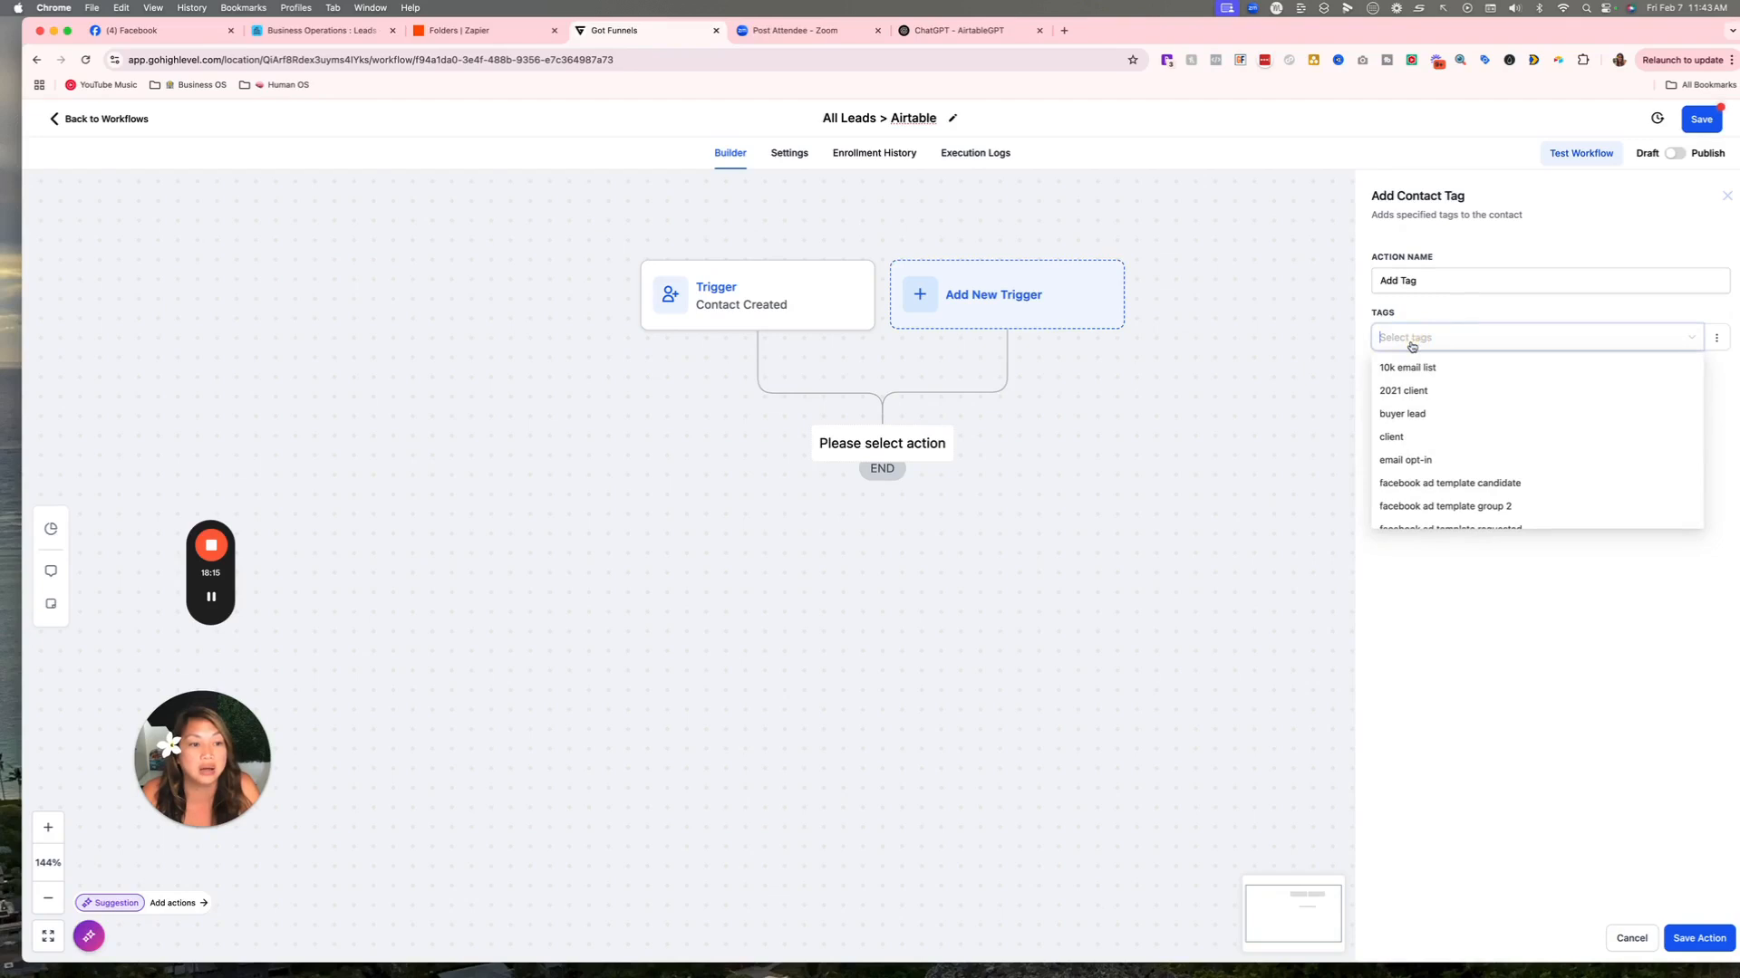
type("newcontact")
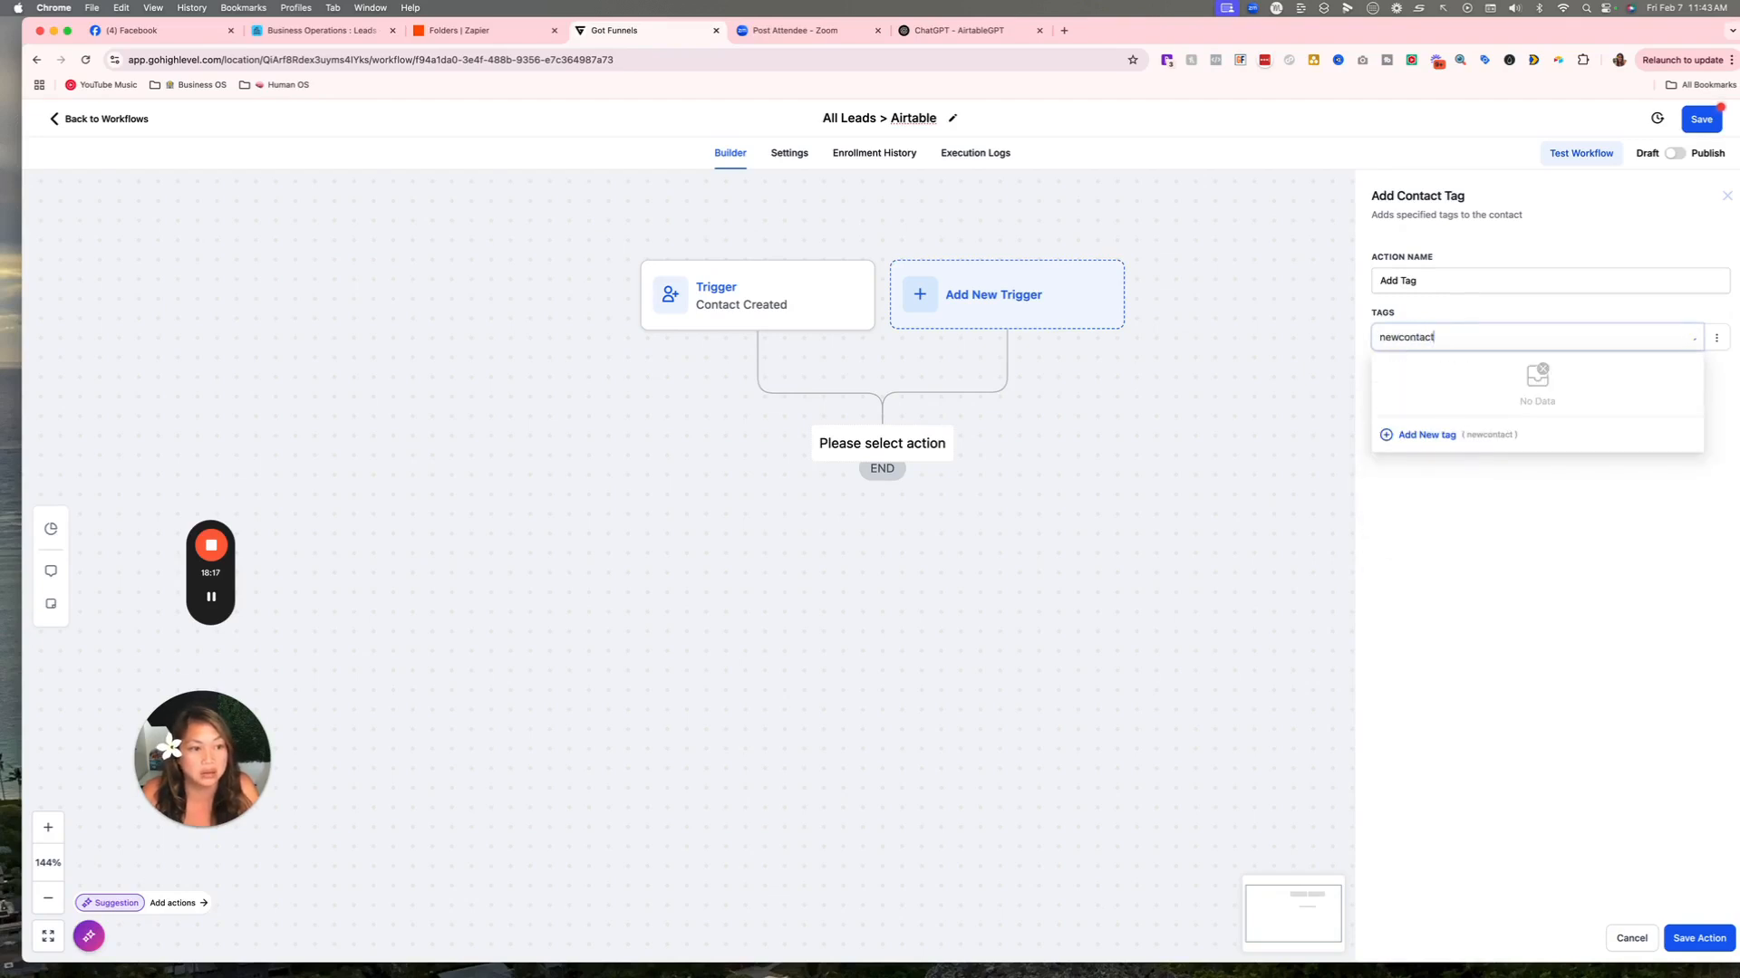
left_click(1424, 437)
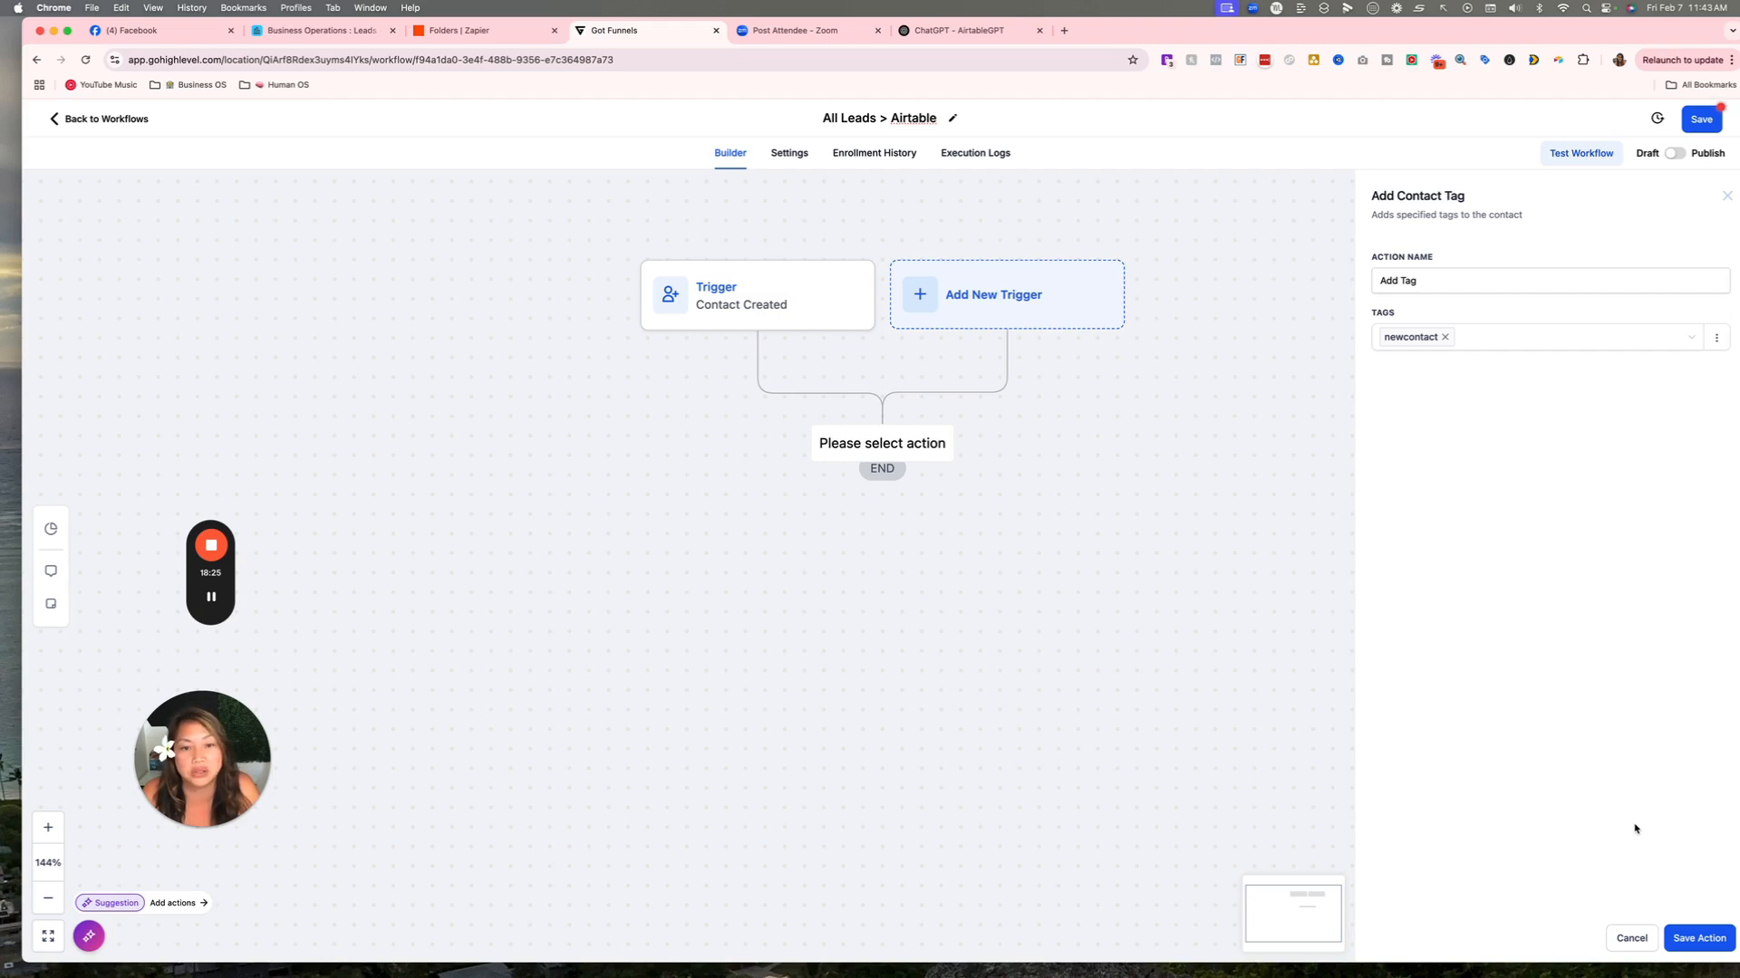
left_click(1701, 939)
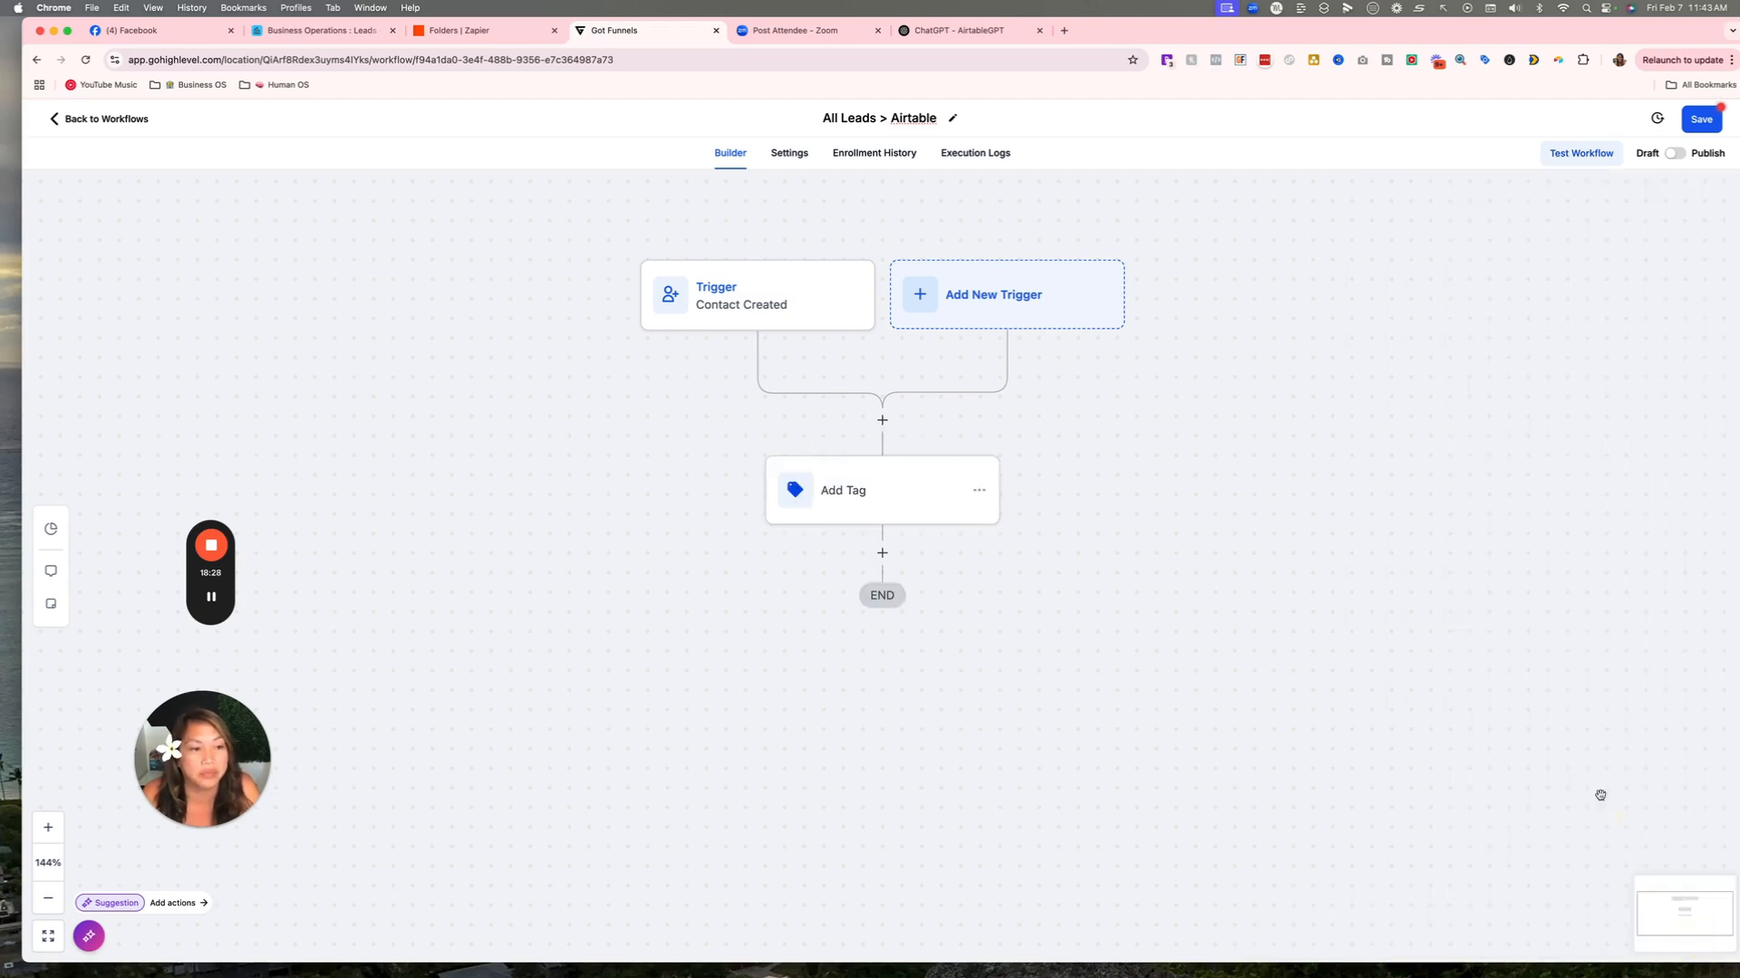
Rename the tag step to 'Add Tag newcontact' and save it.
left_click(883, 484)
left_click(1486, 280)
type("n")
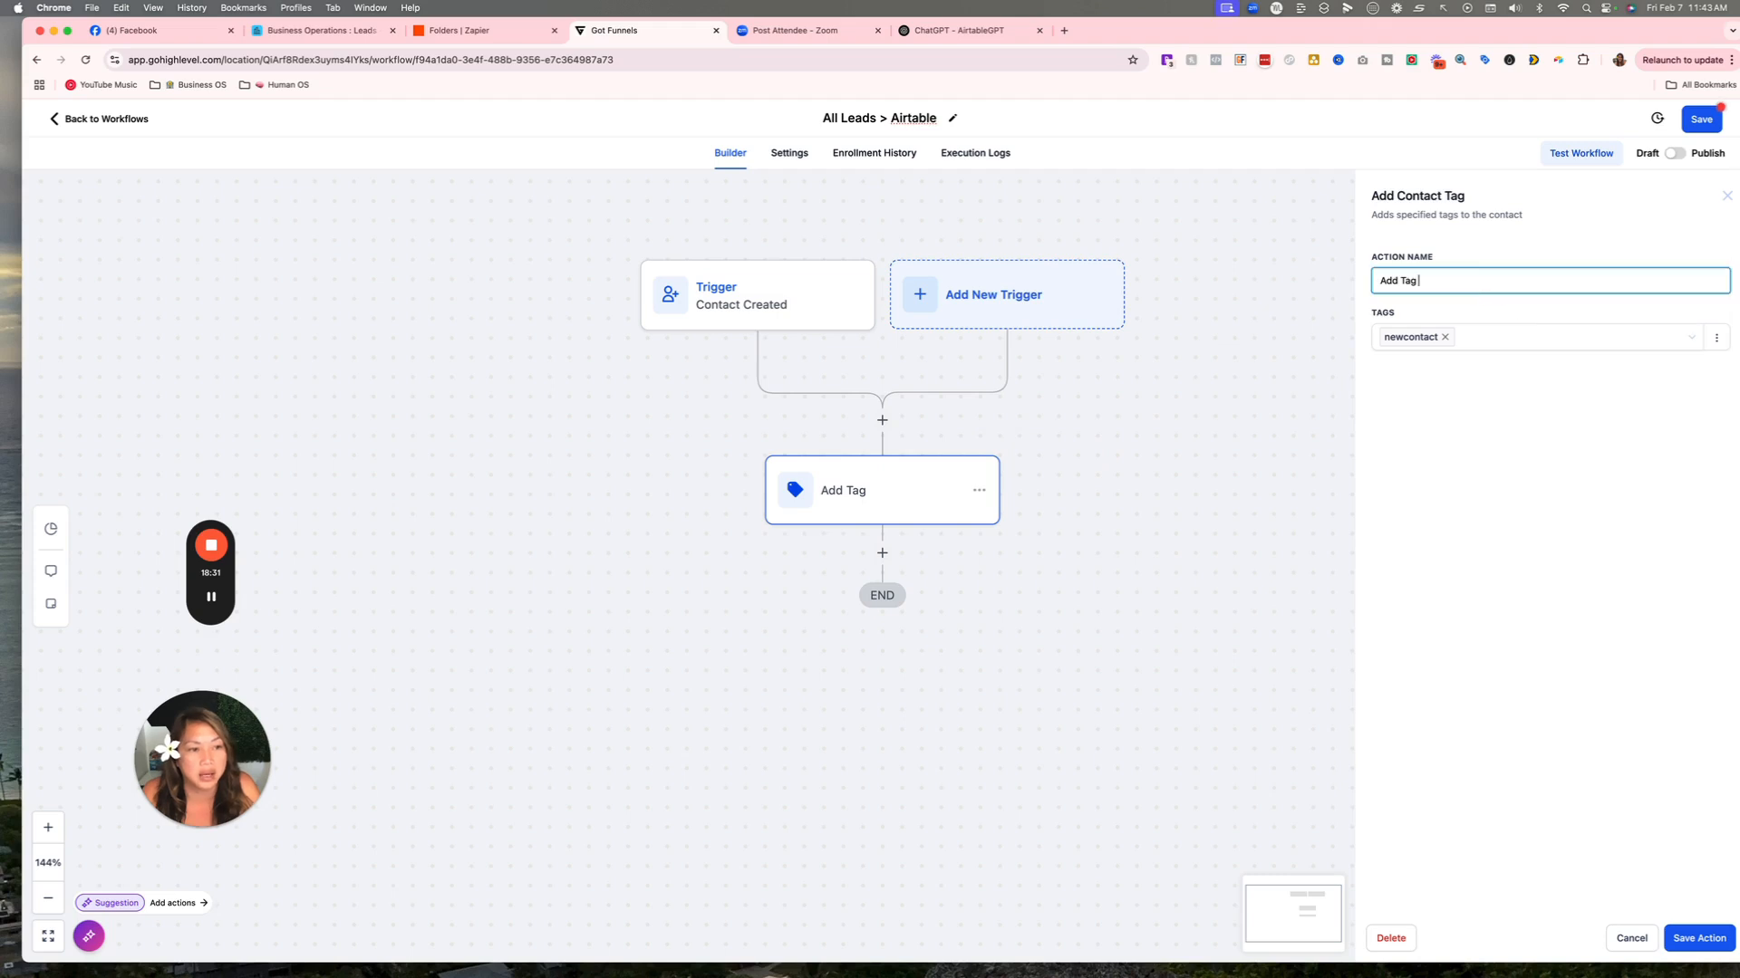
type("ew c")
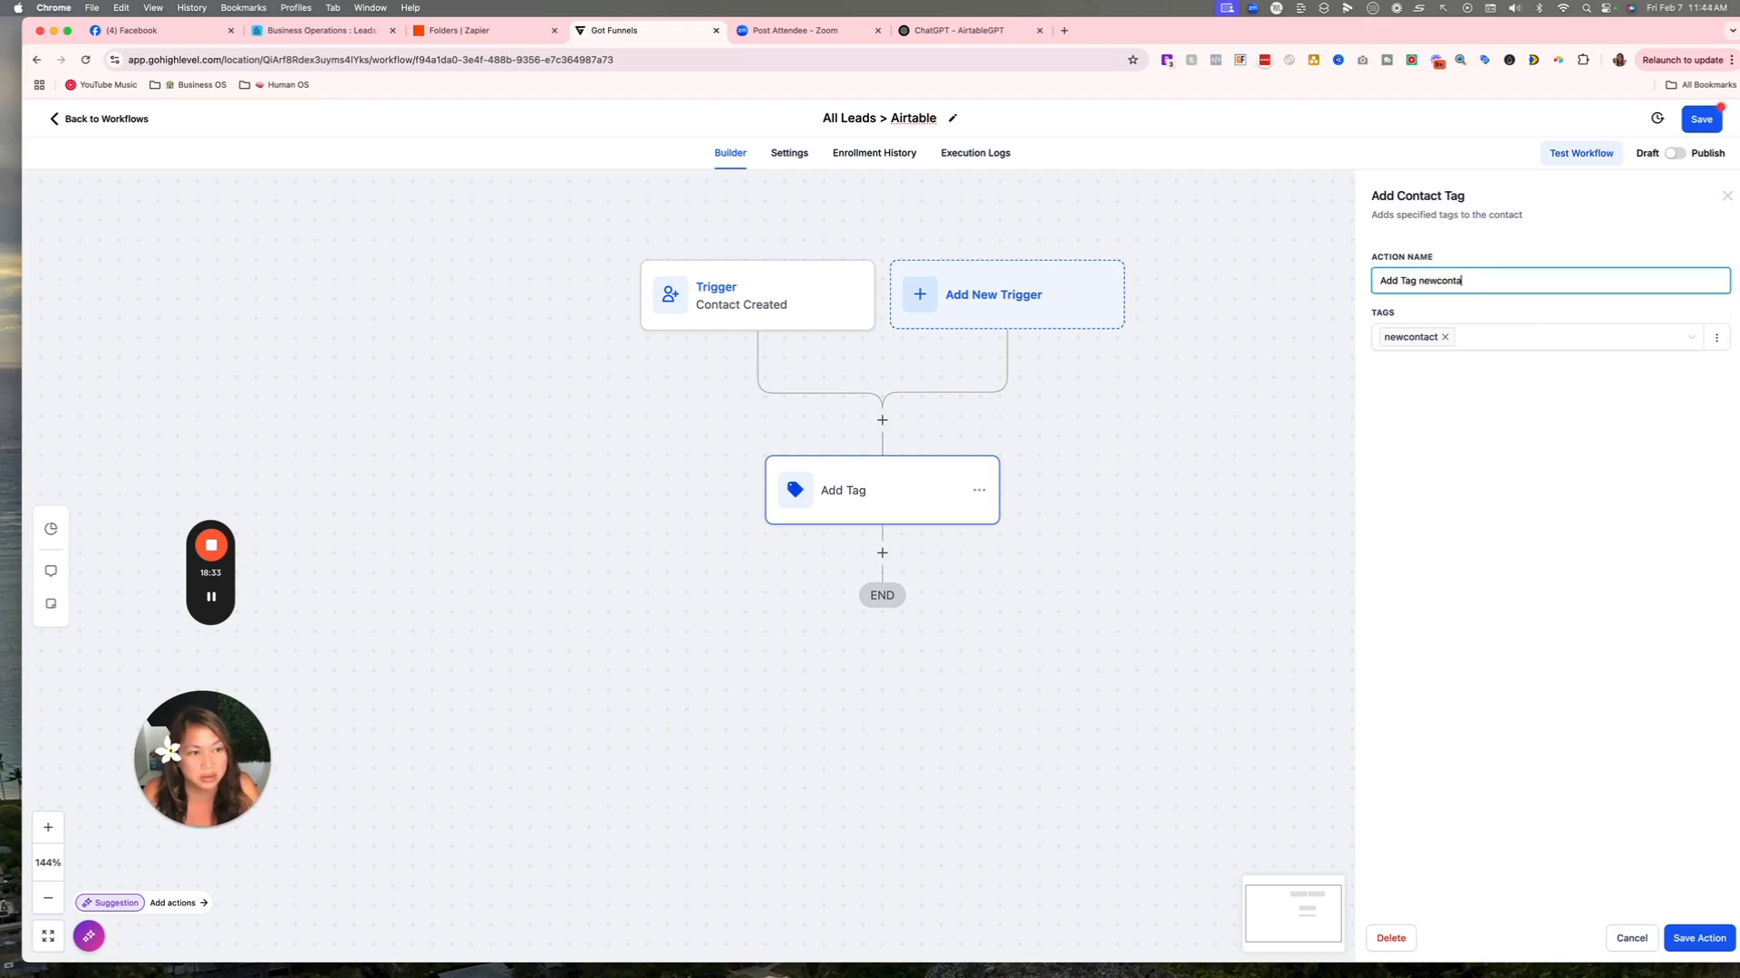
left_click(1698, 938)
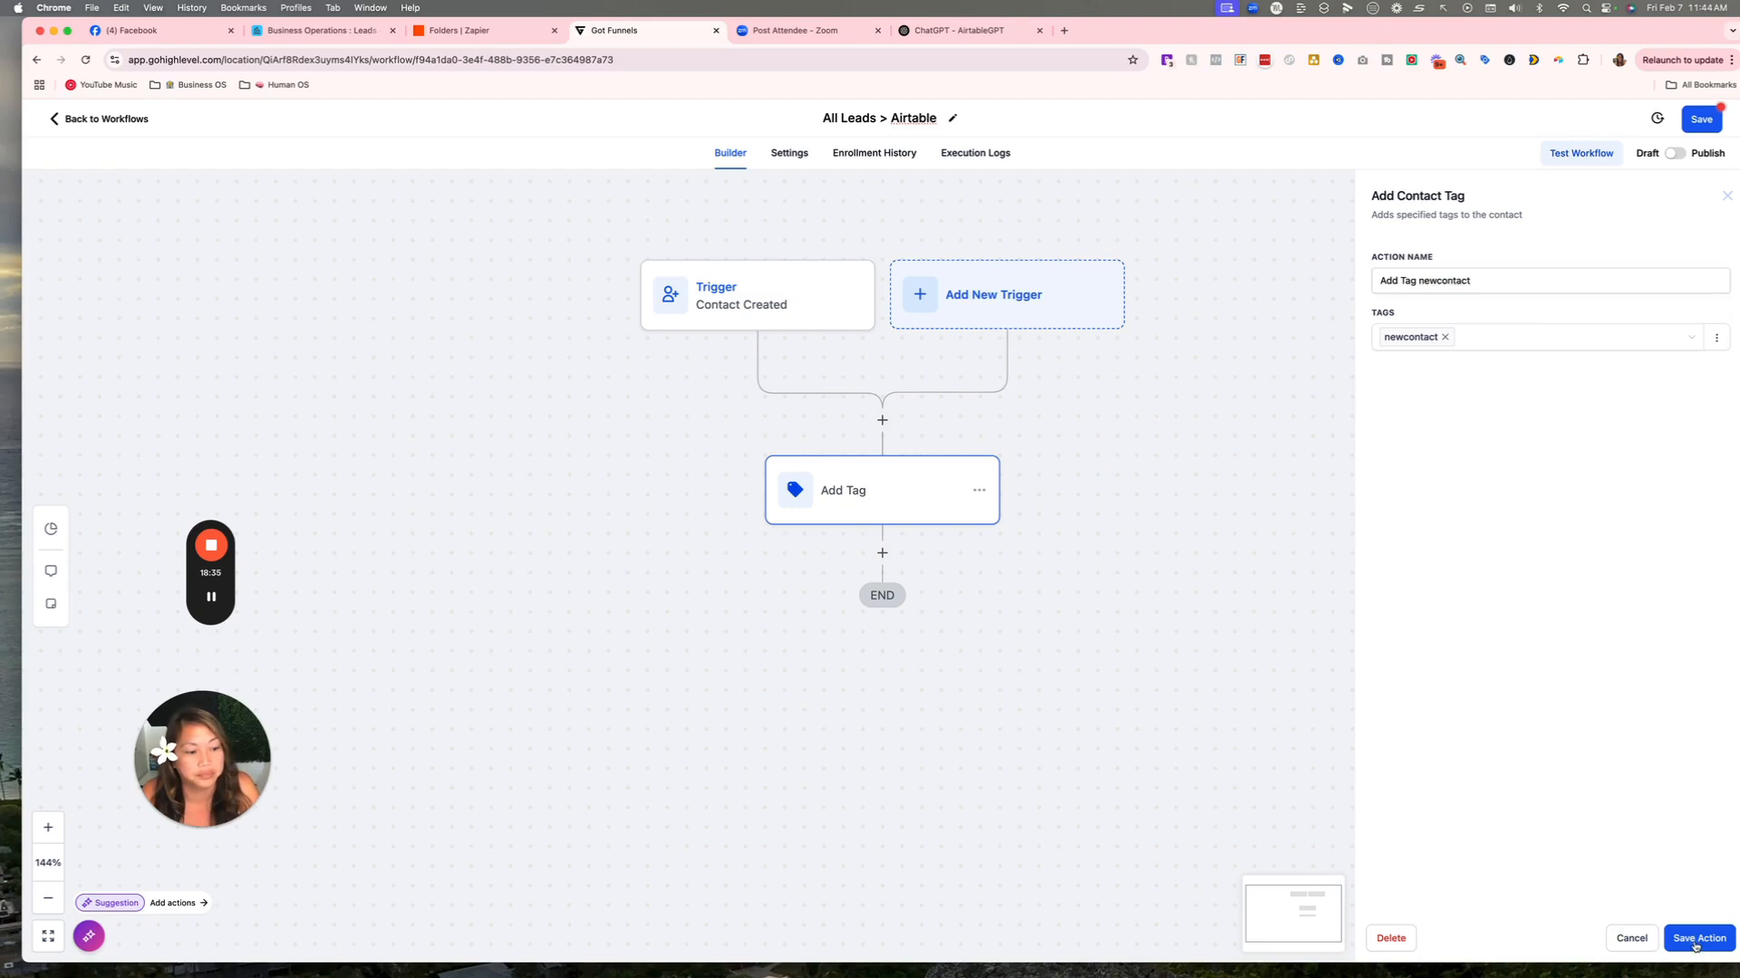
Open the Actions panel for a new step below the tag step.
left_click(881, 554)
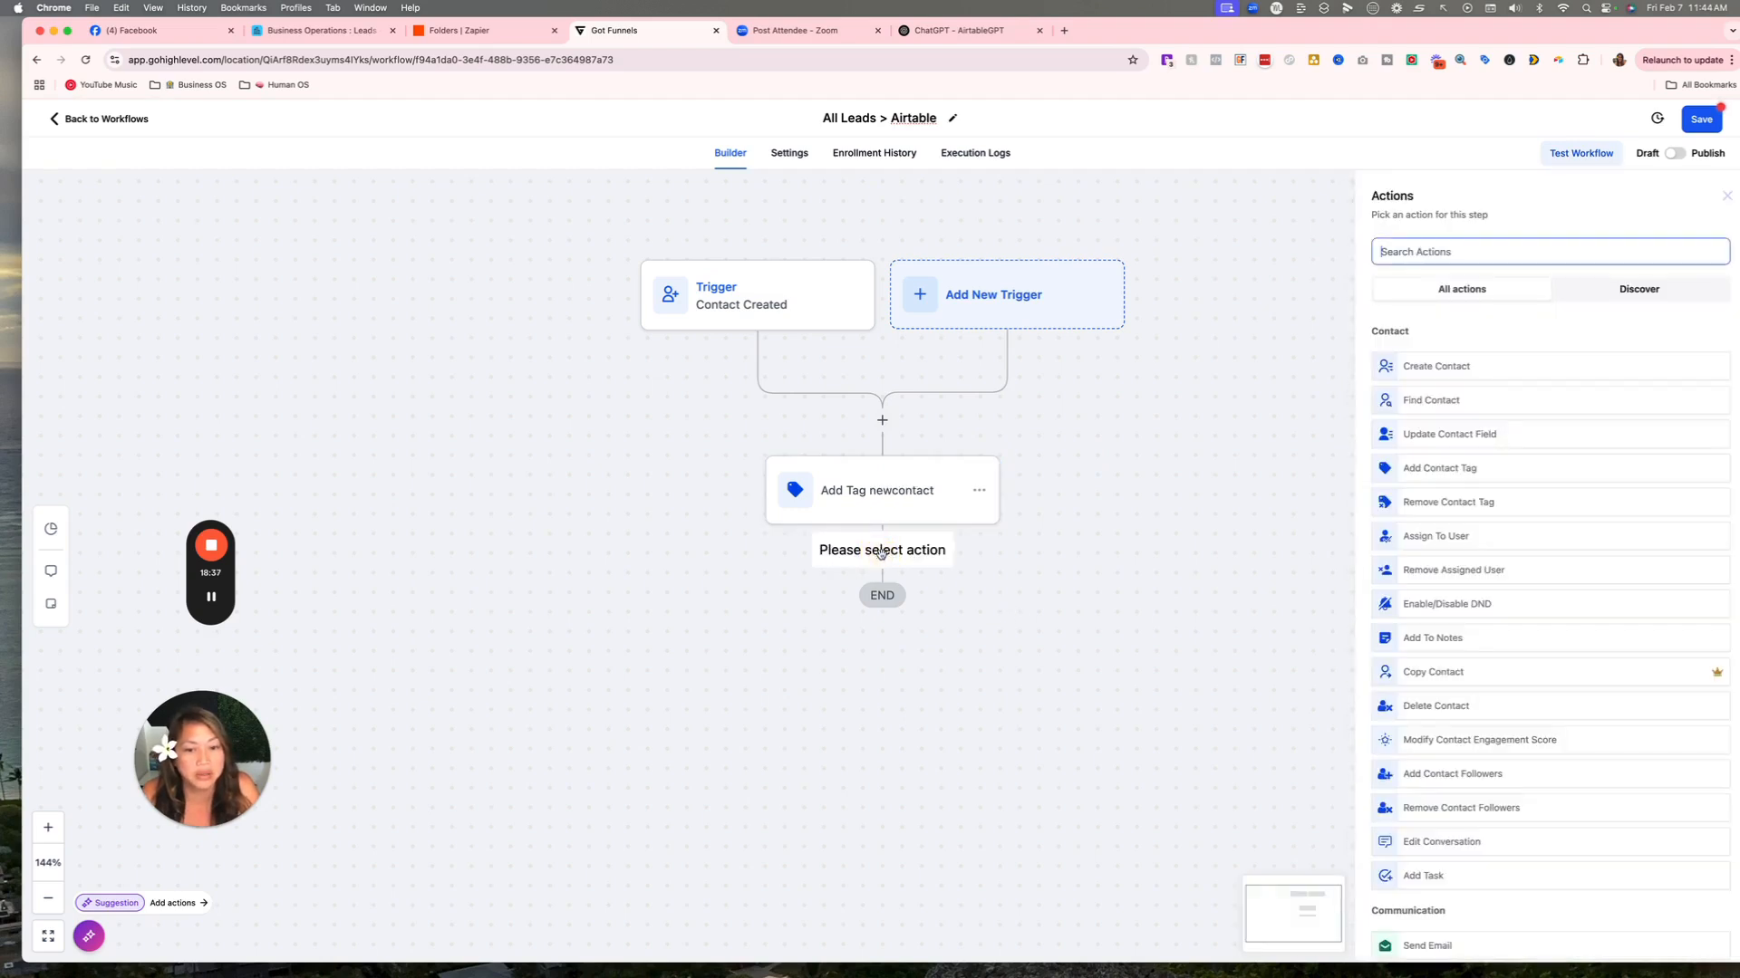
left_click(1391, 250)
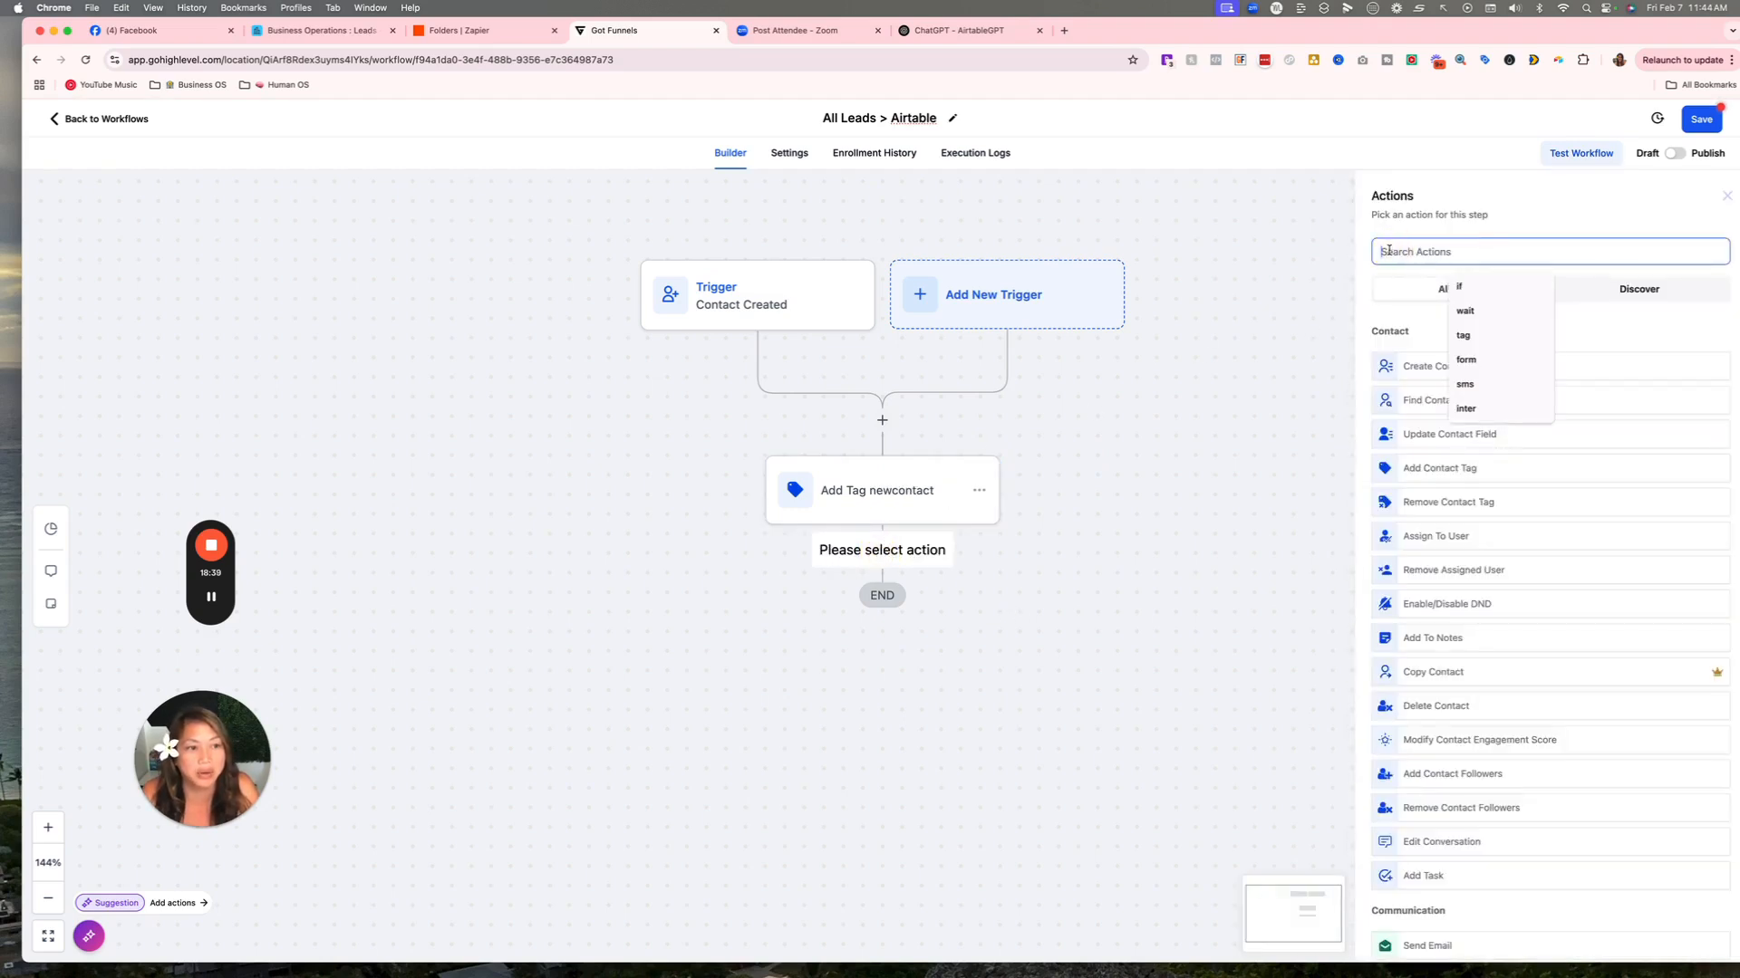
left_click(1219, 289)
left_click(1269, 263)
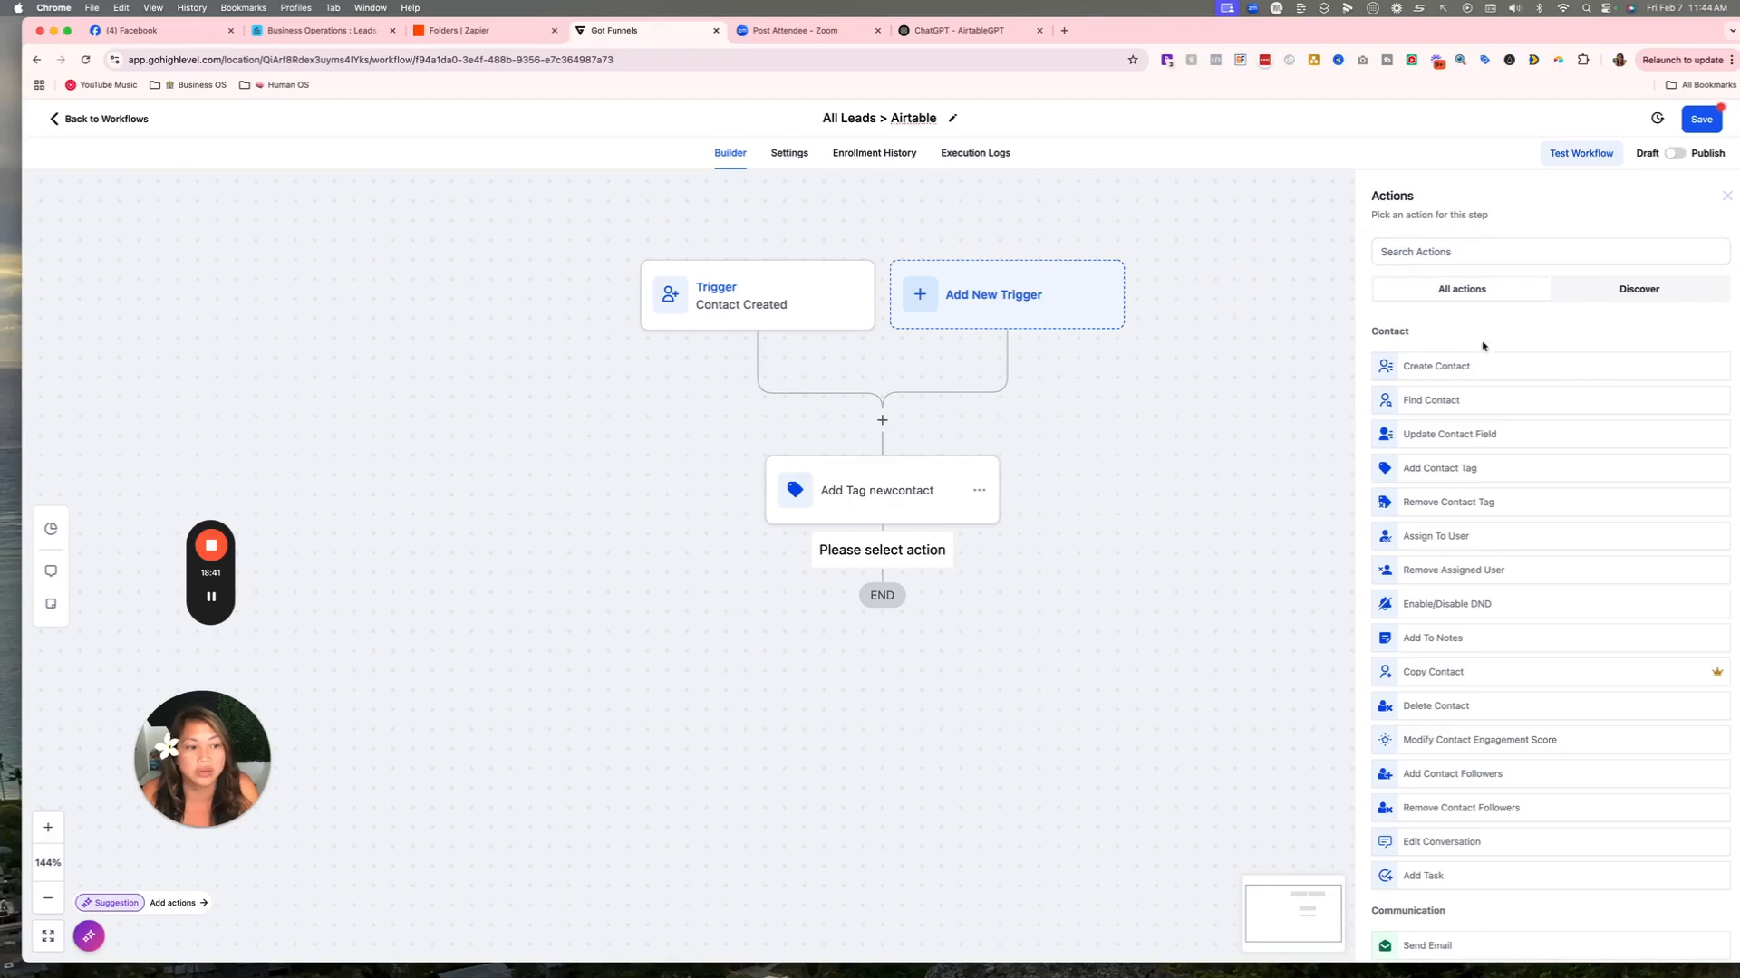
In Zapier, create a folder named CARE and start a new Zap inside it.
left_click(482, 30)
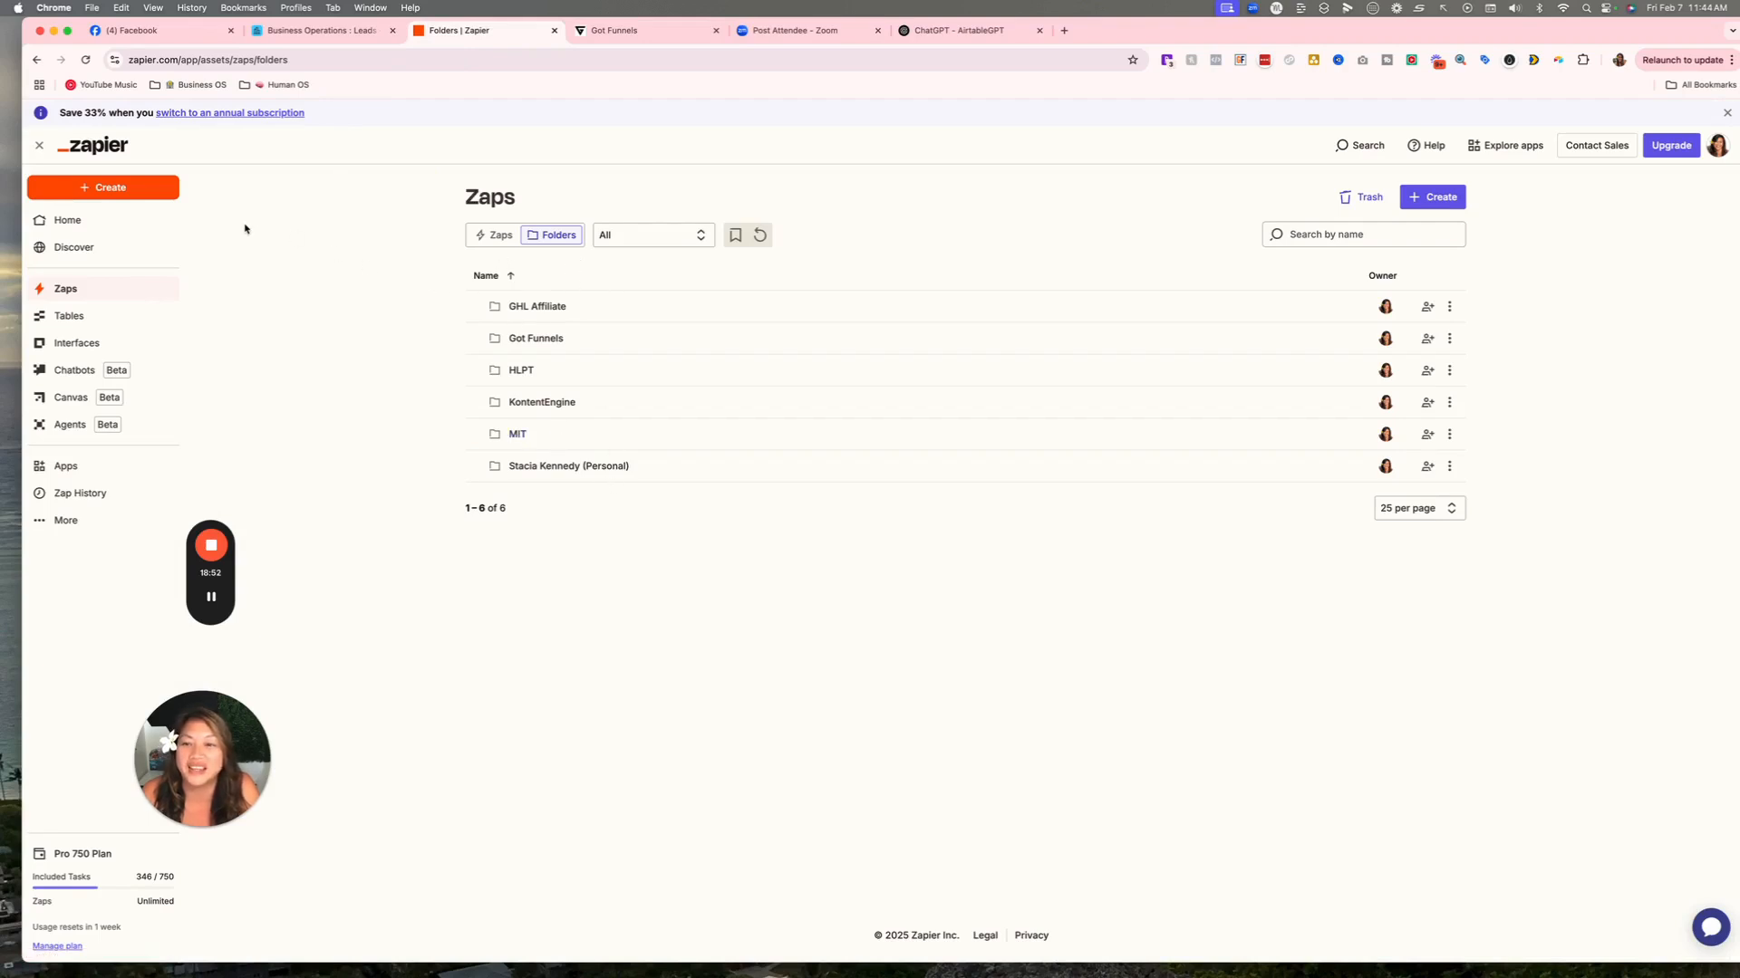
left_click(1446, 199)
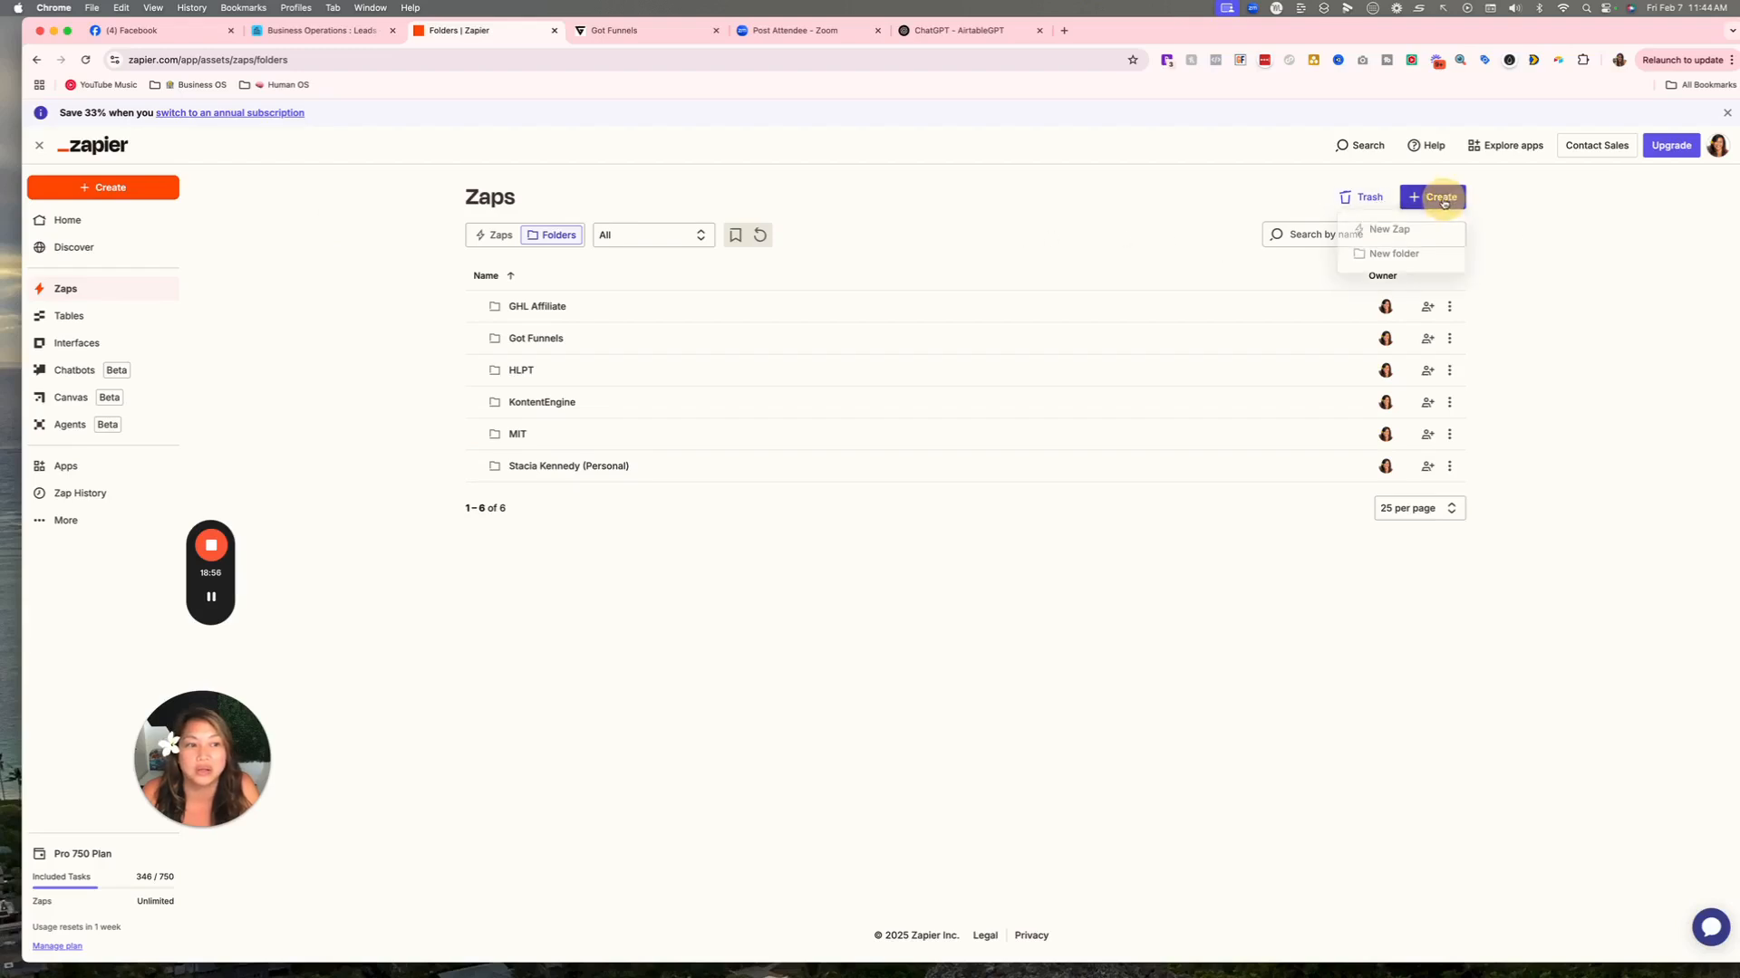
left_click(1385, 257)
left_click(779, 518)
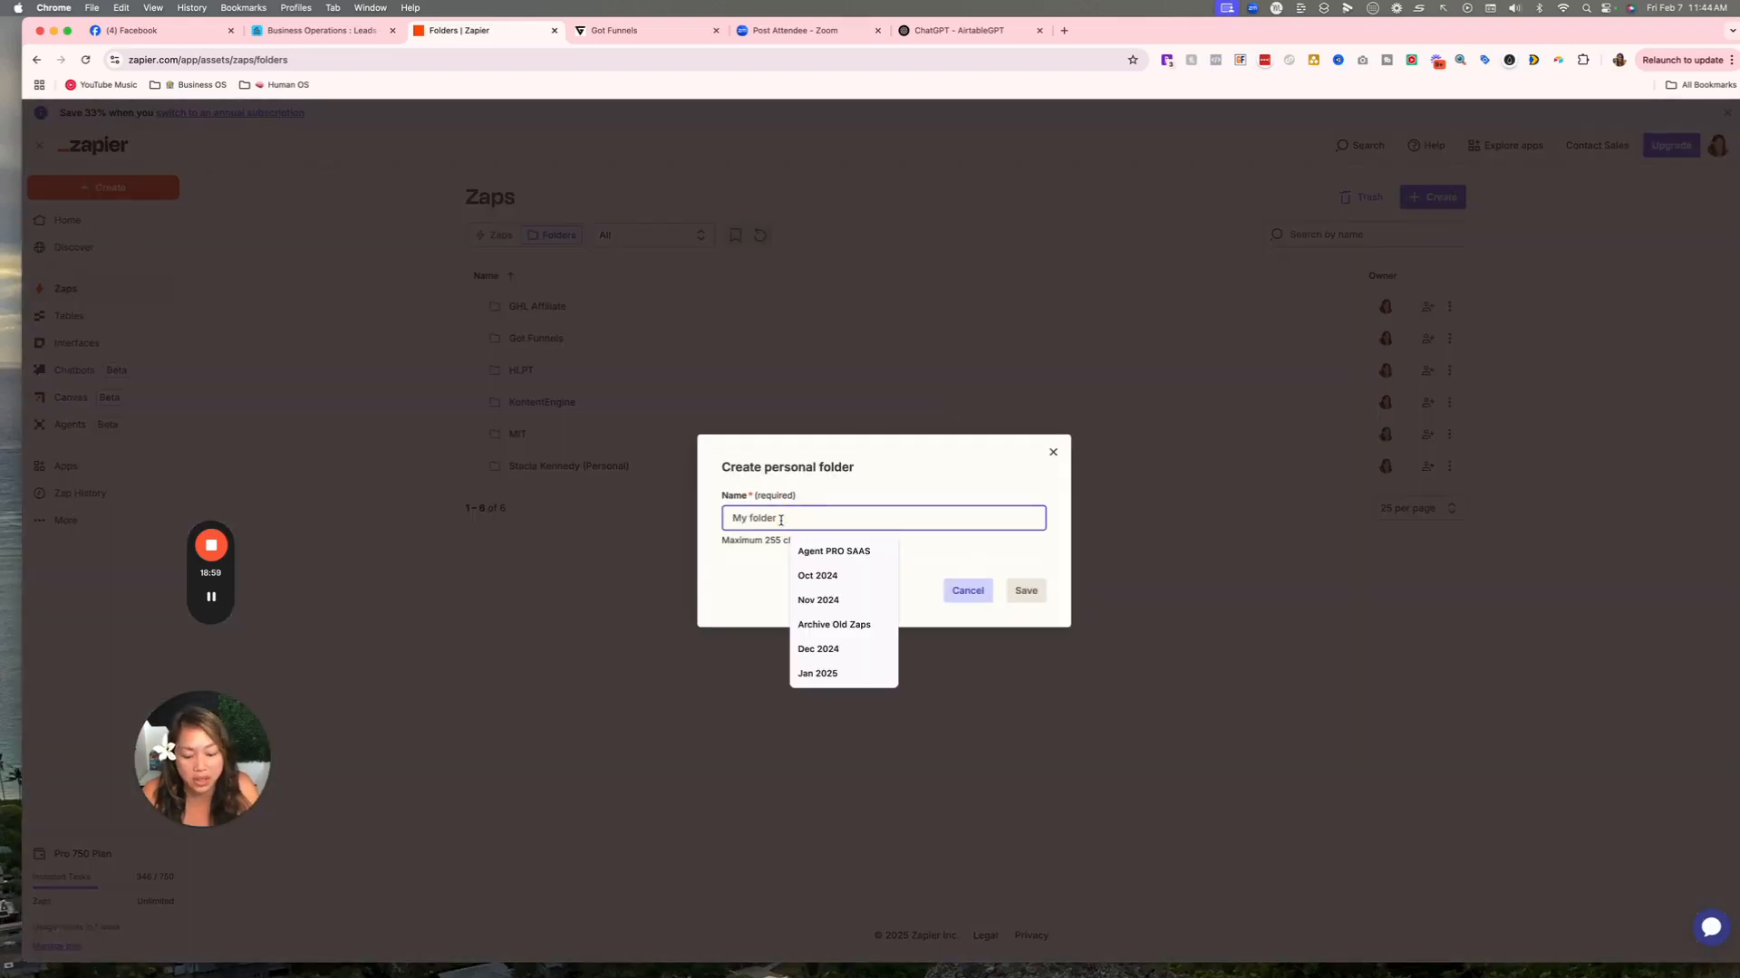
type("CARE")
key("Return")
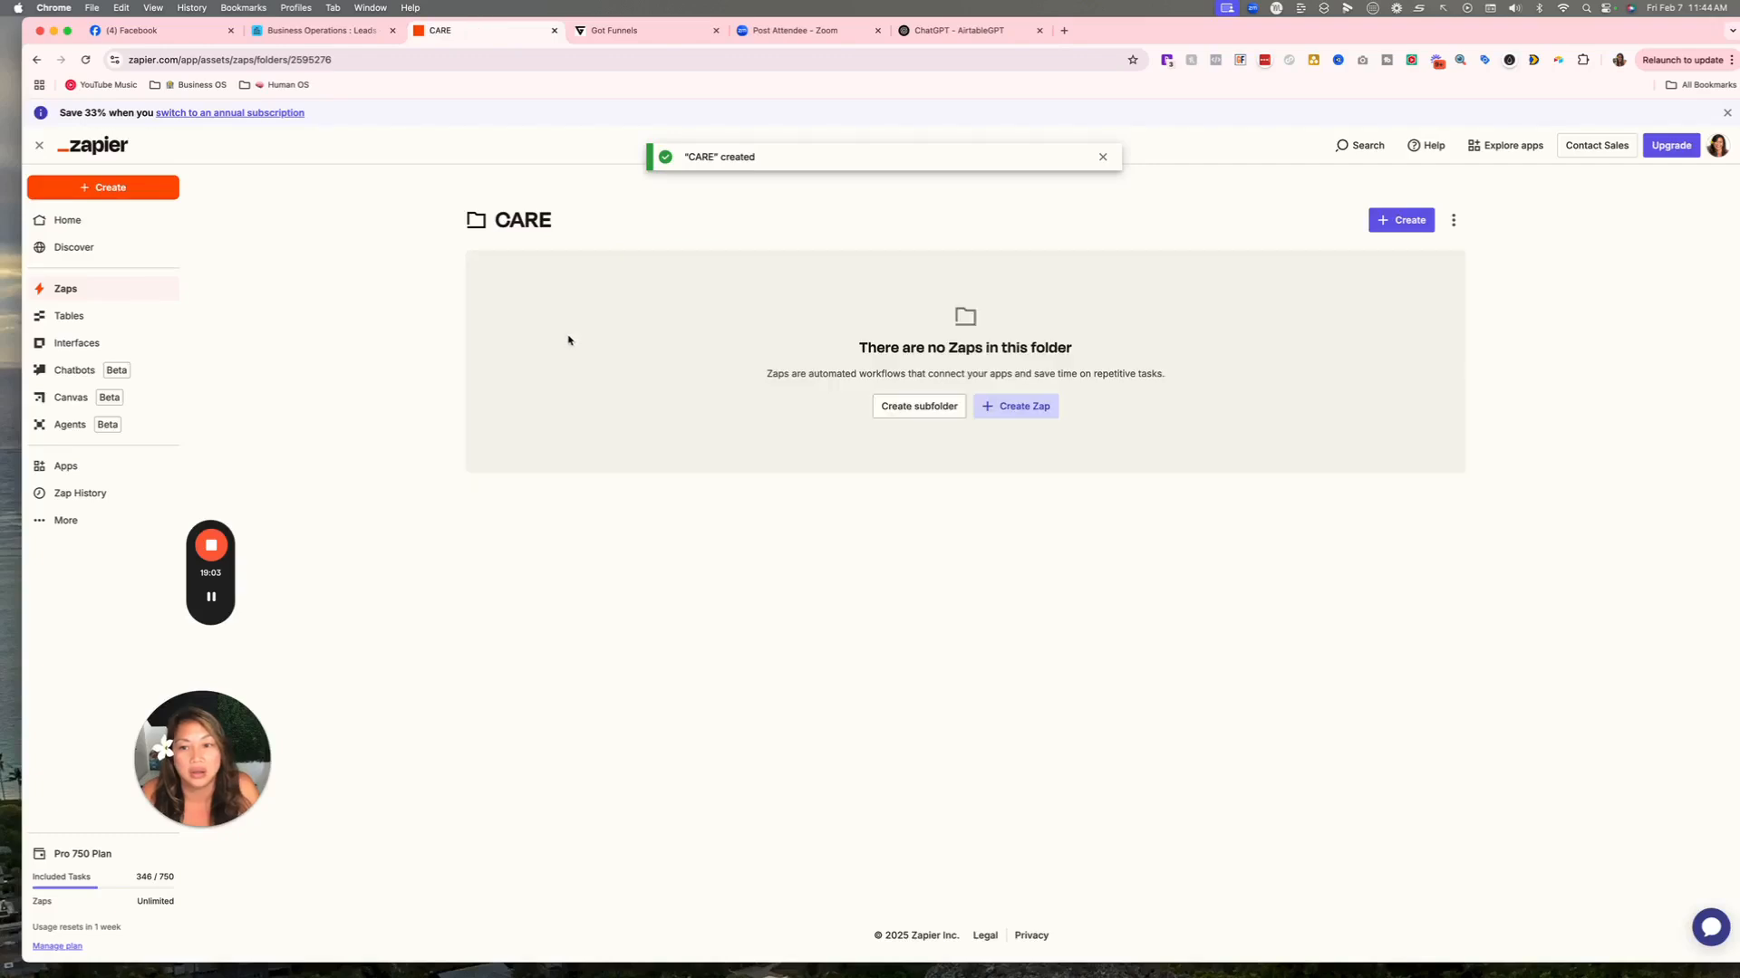
left_click(1010, 409)
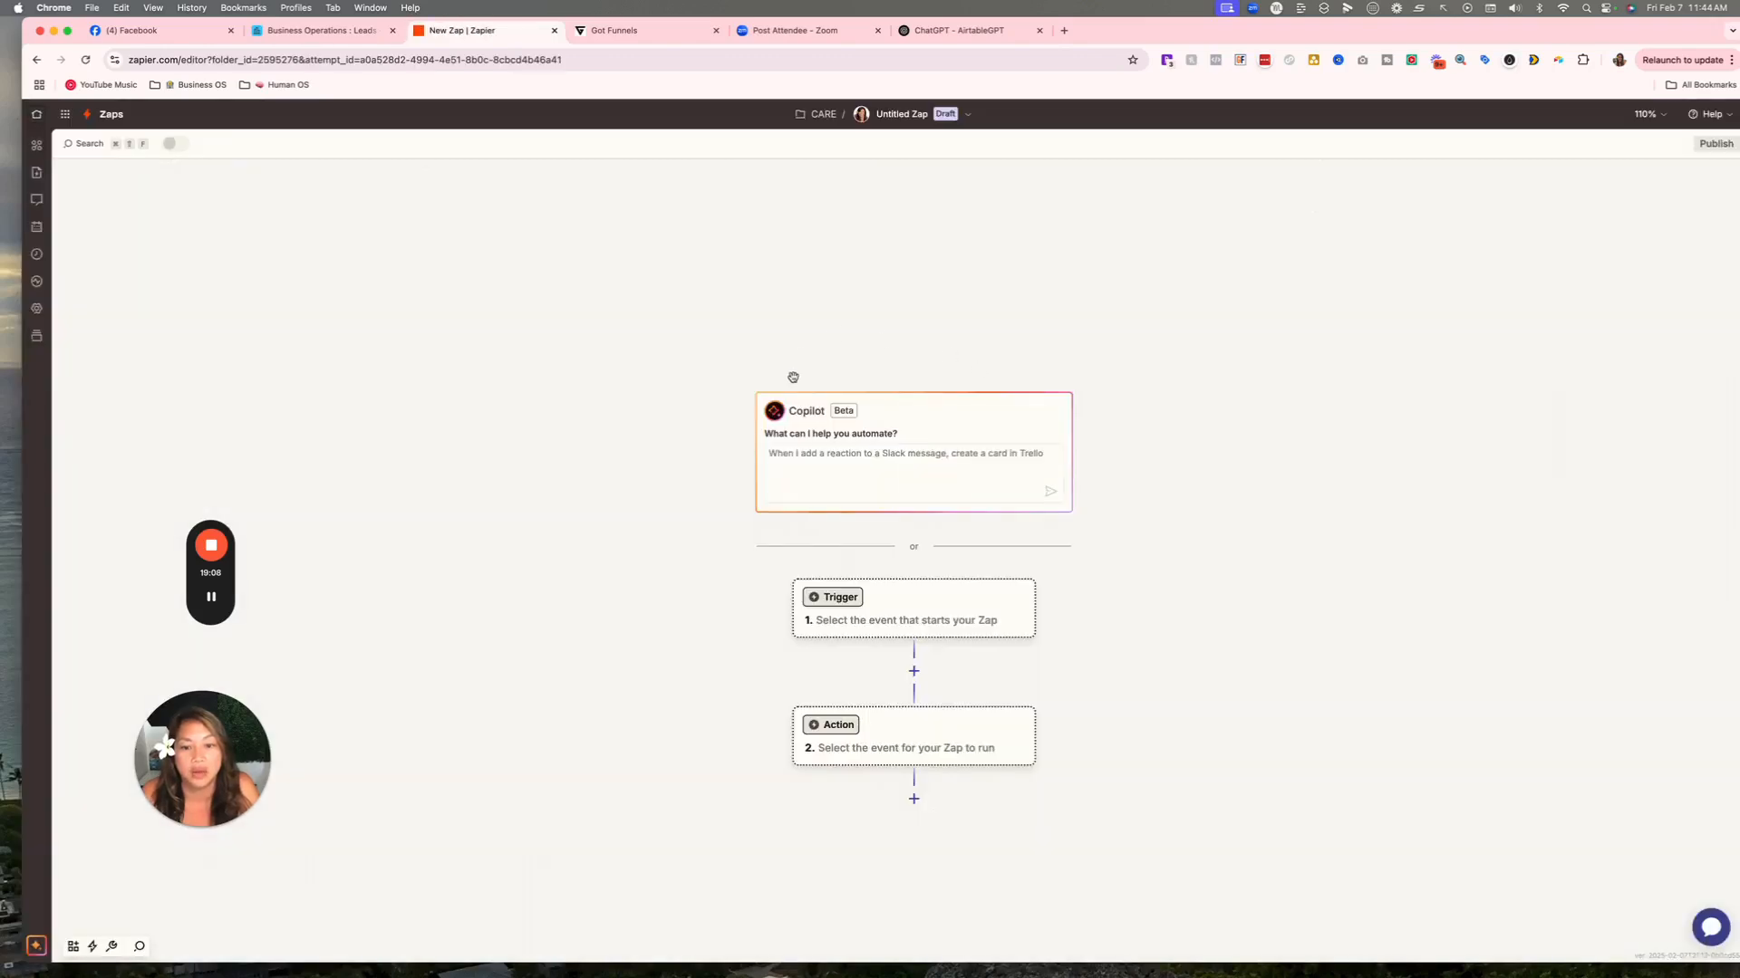
Set the Zap trigger to Webhooks by Zapier Catch Hook and copy its webhook URL.
left_click(933, 598)
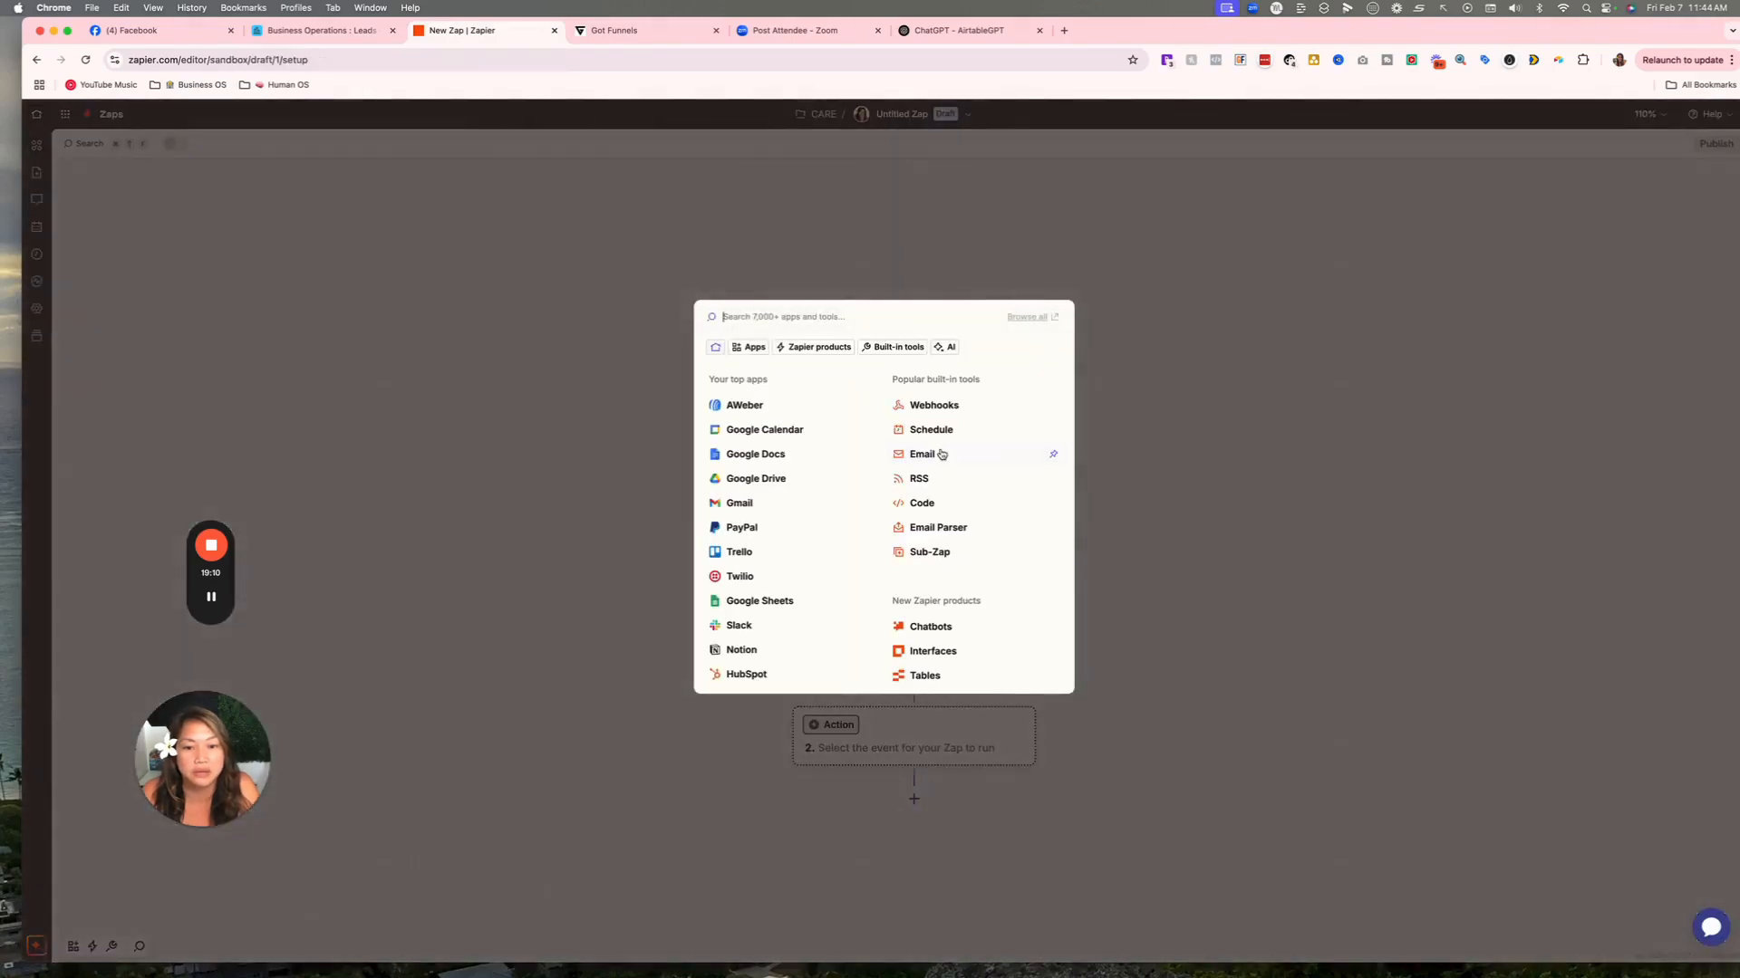
type("we")
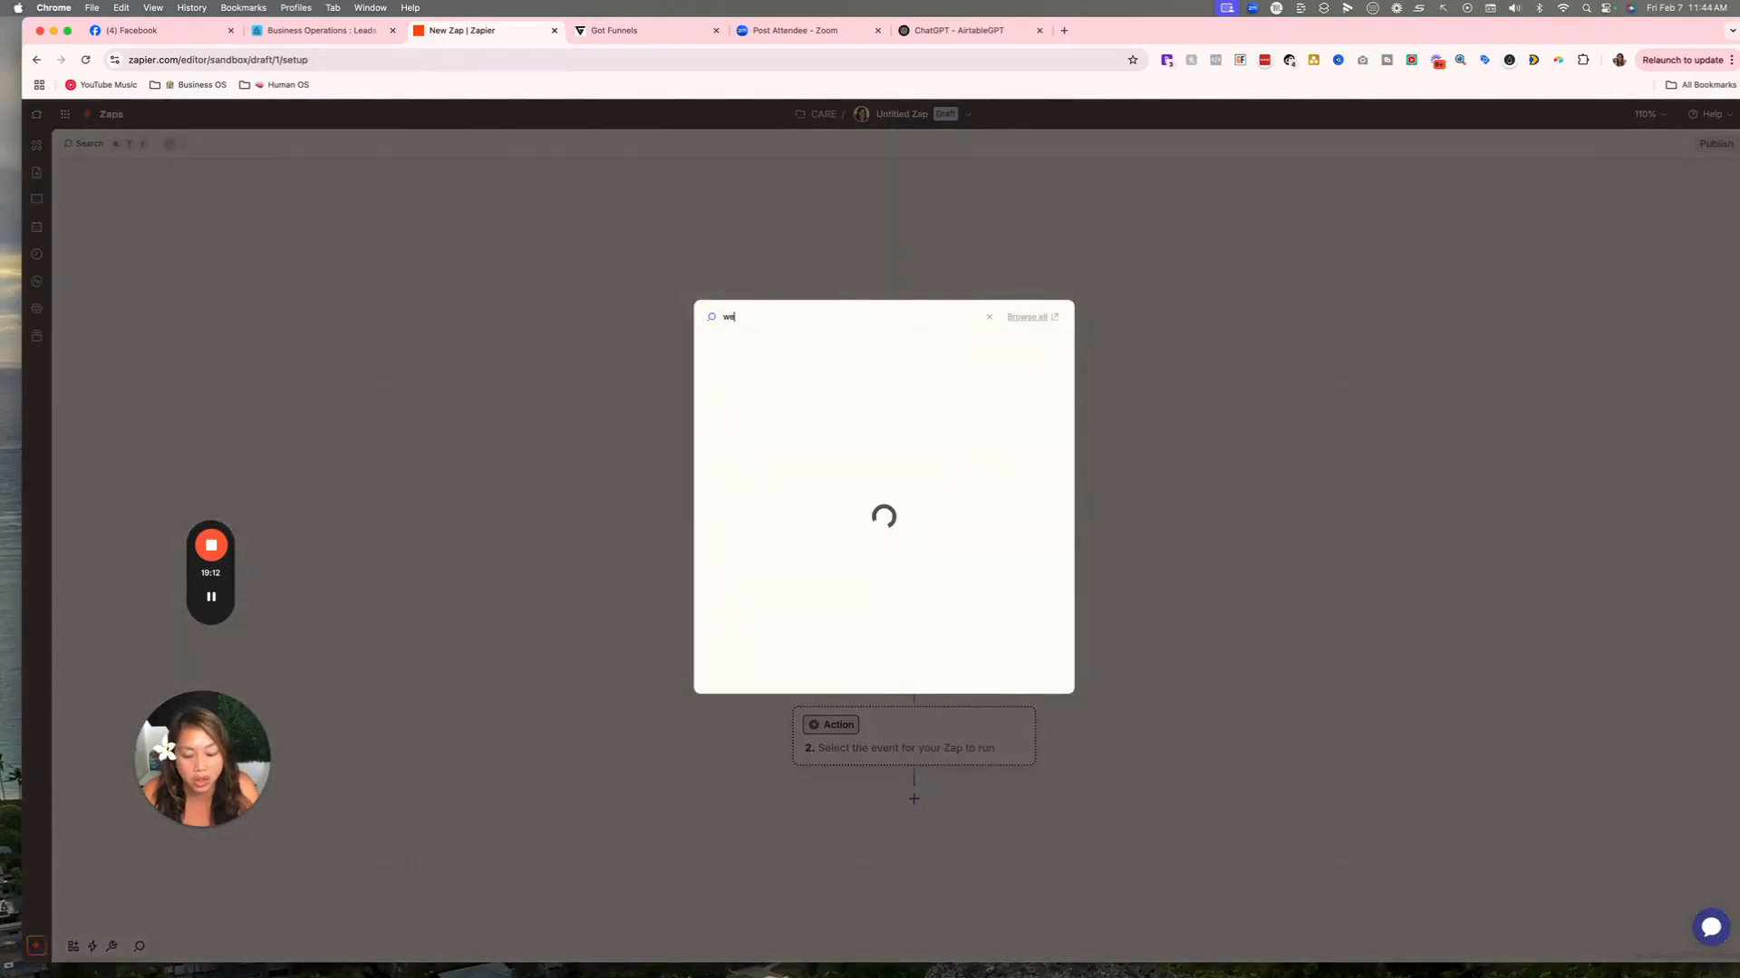
type("b")
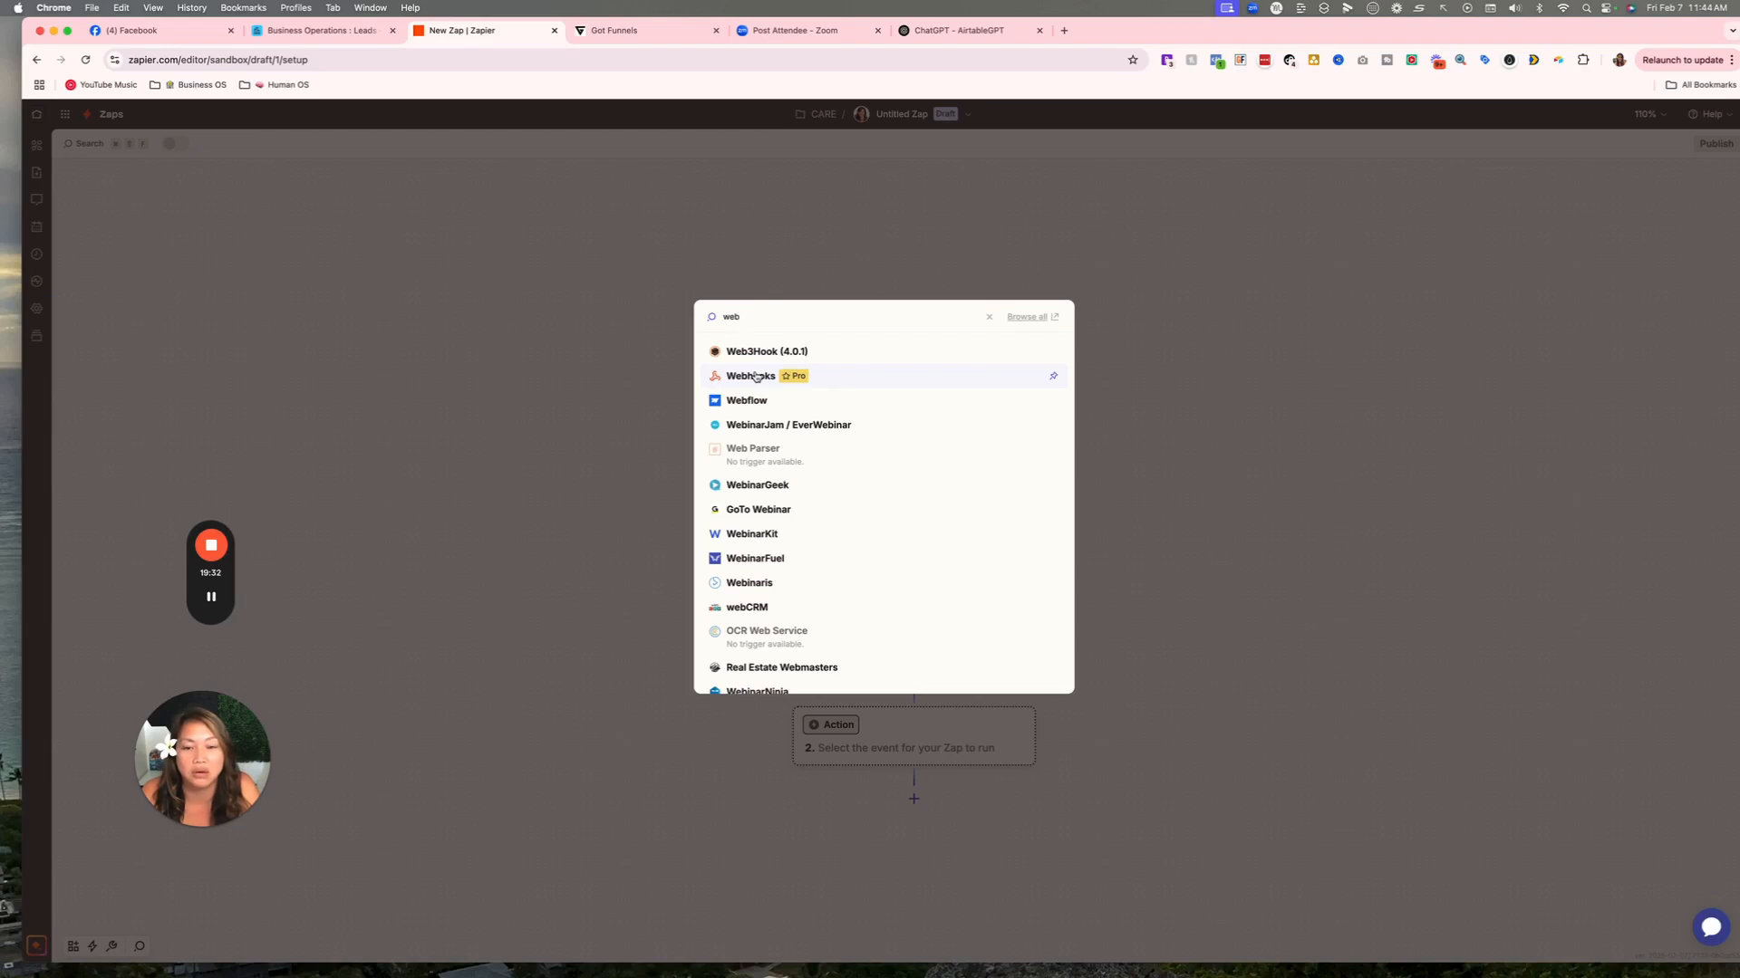
left_click(754, 375)
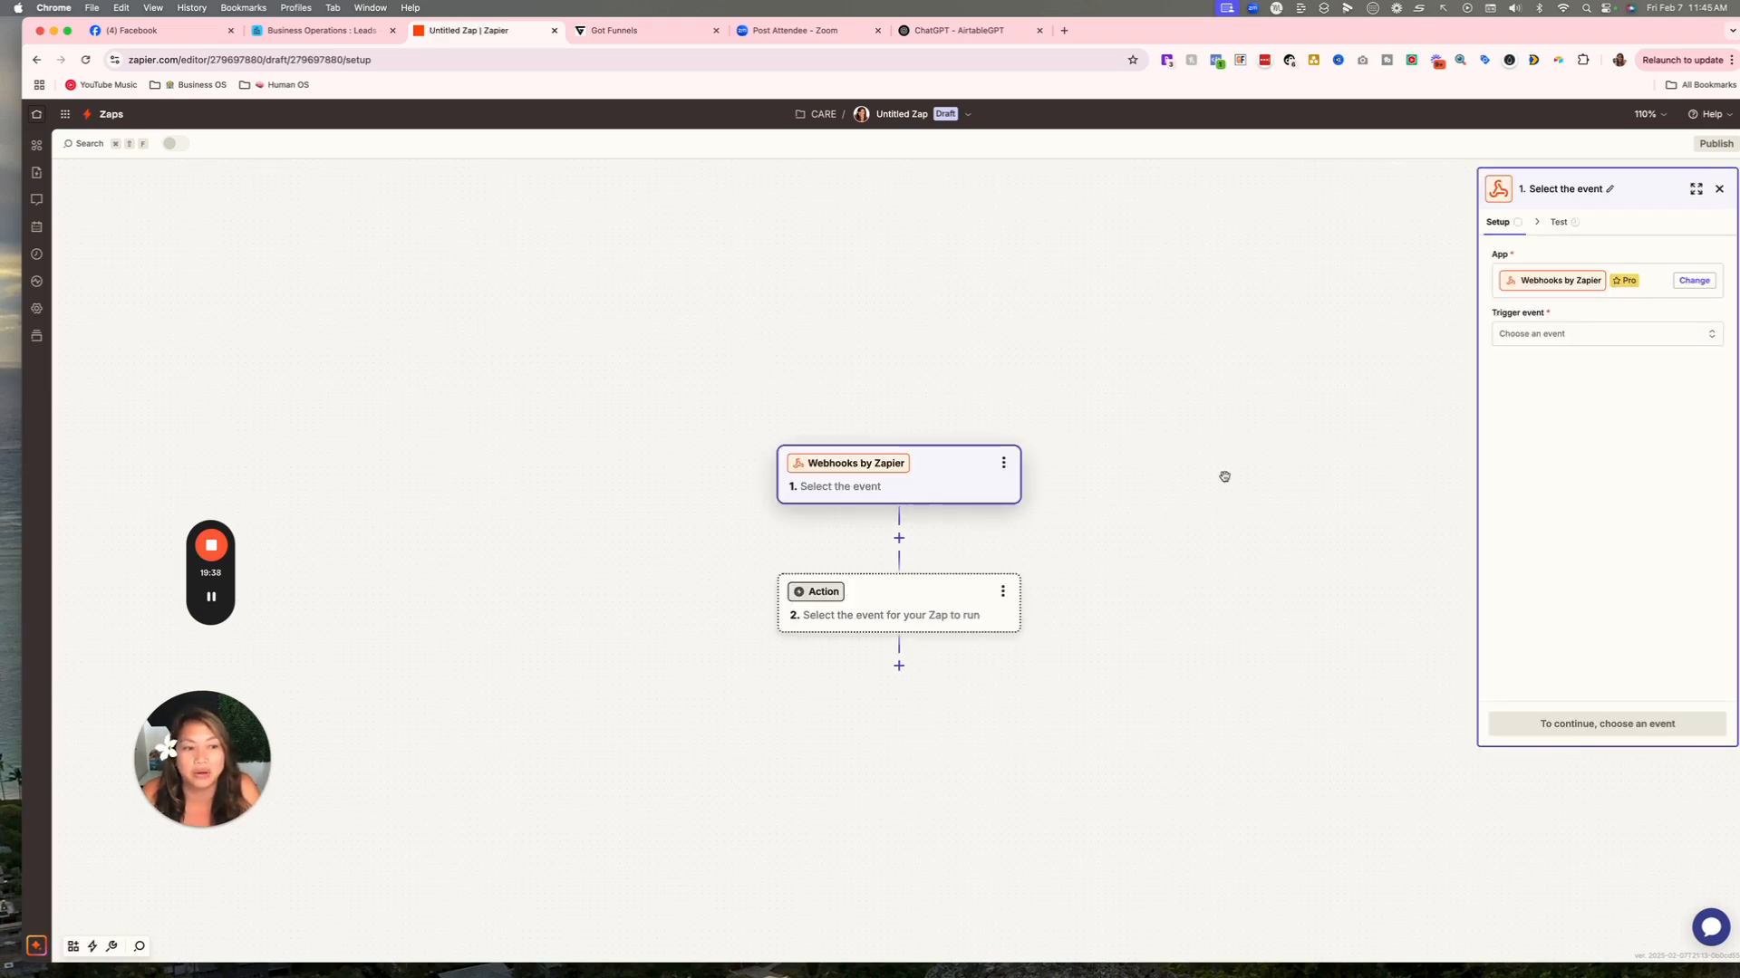
left_click(1558, 333)
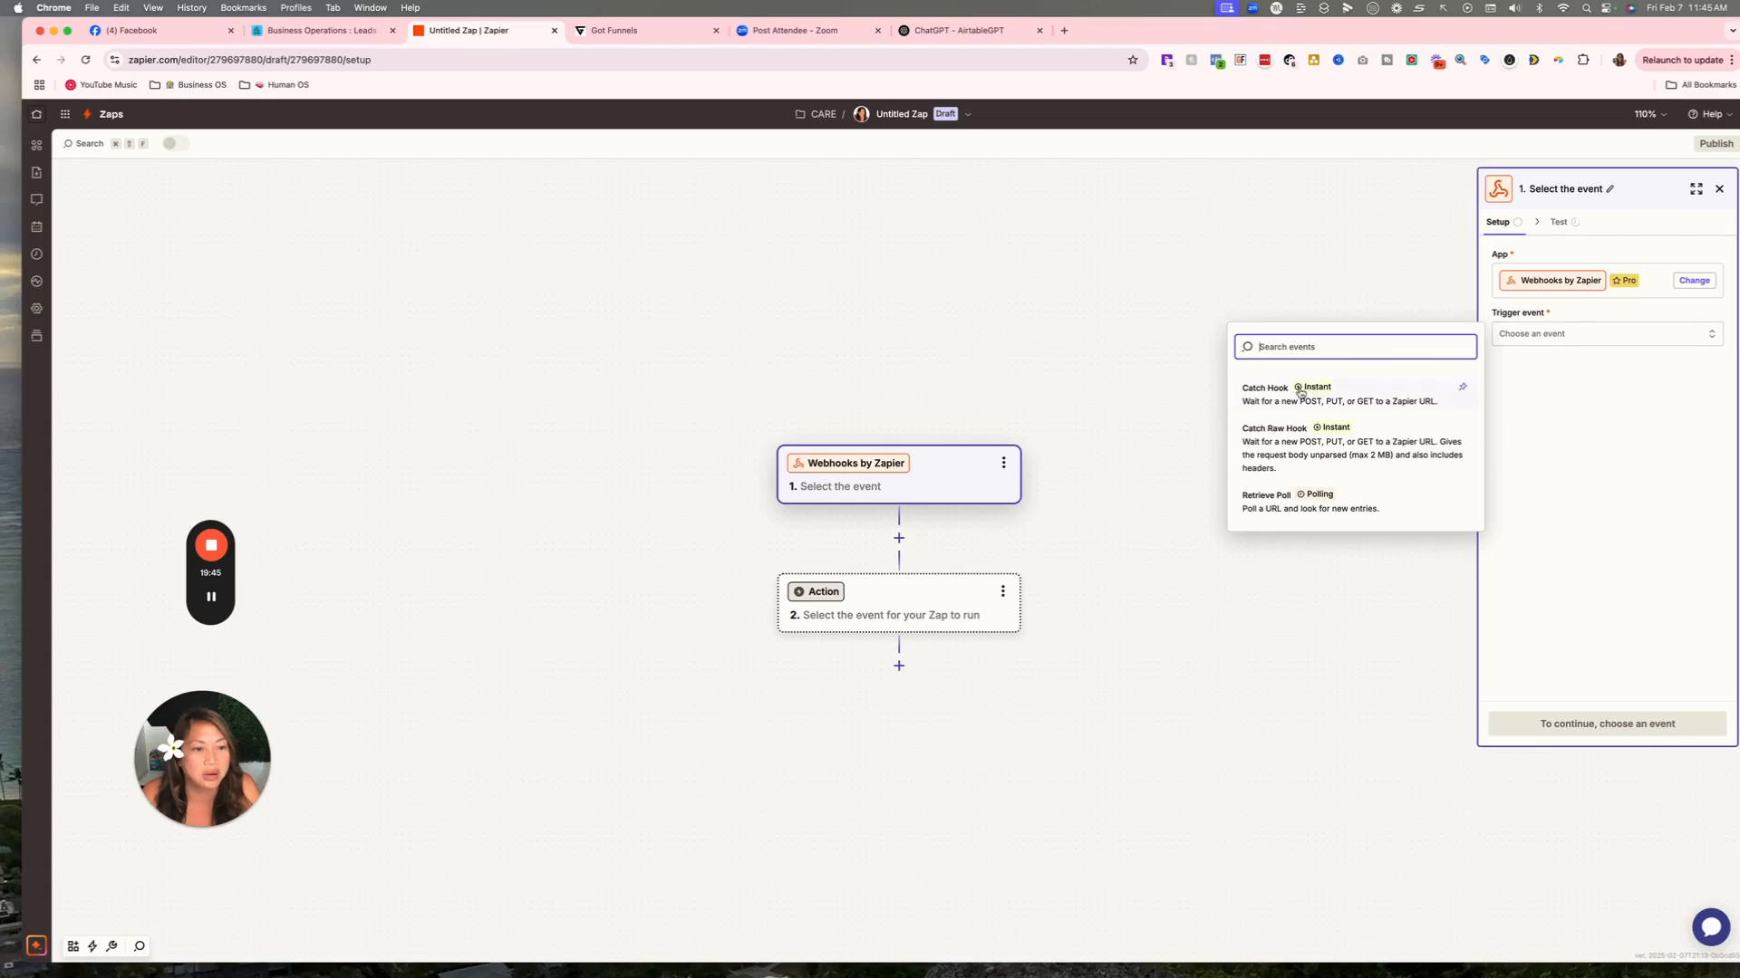
left_click(1273, 397)
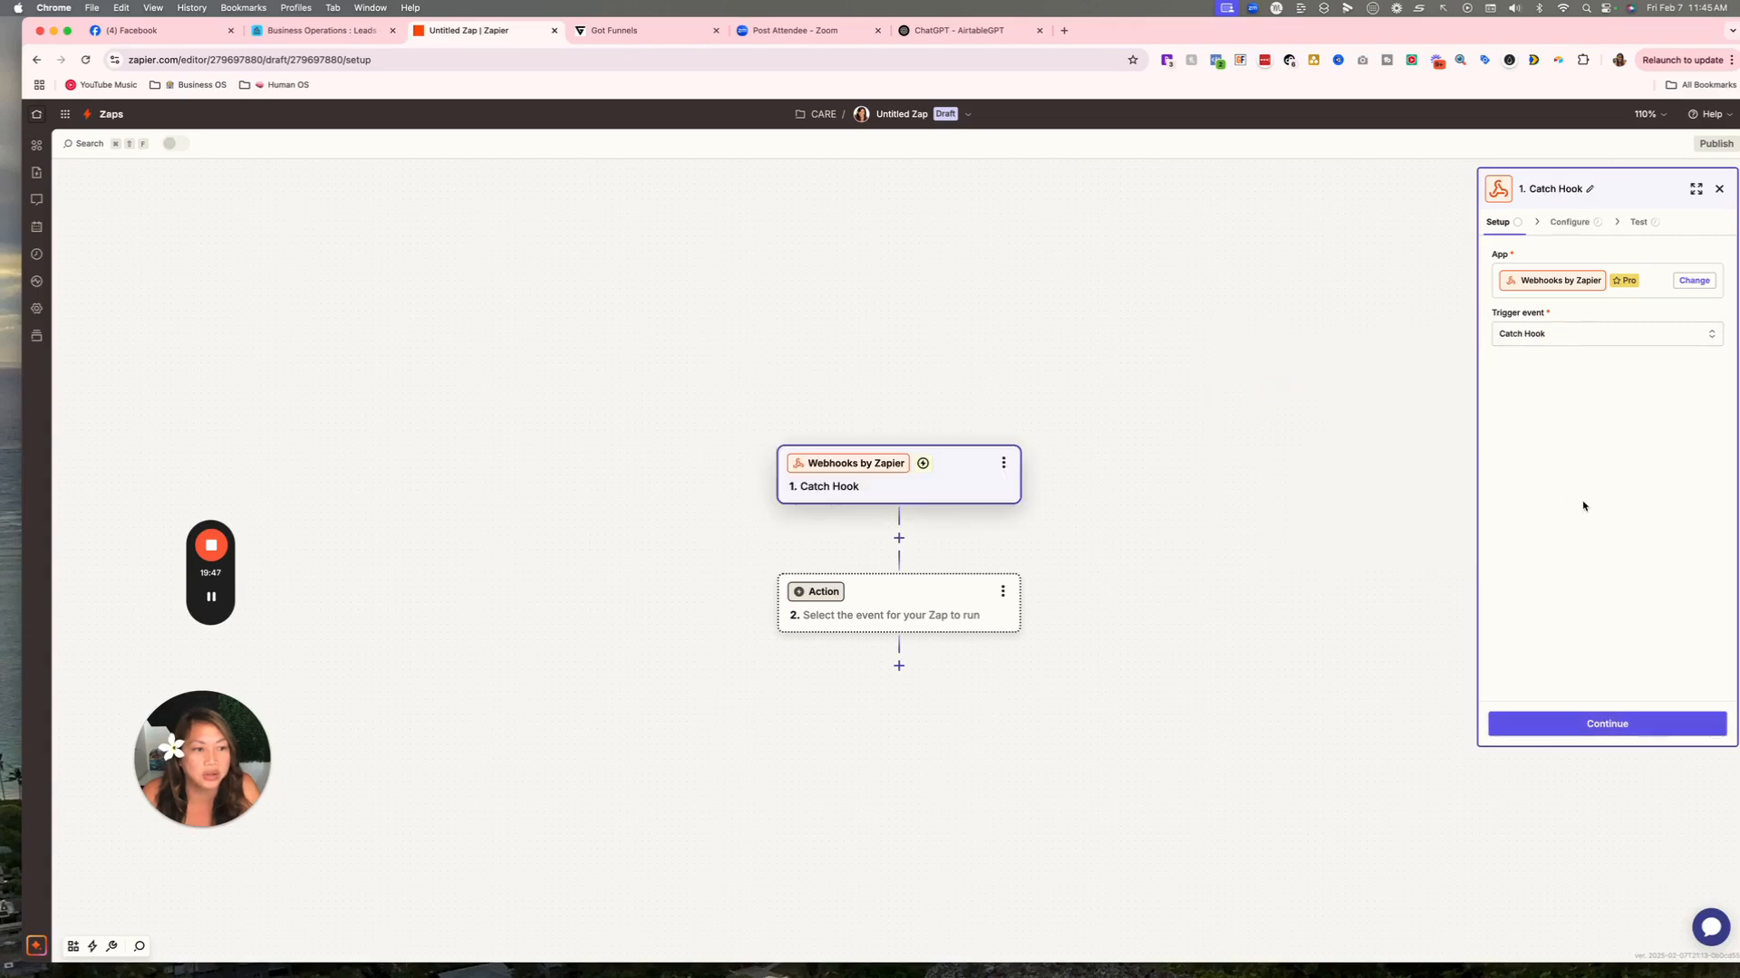
left_click(1671, 722)
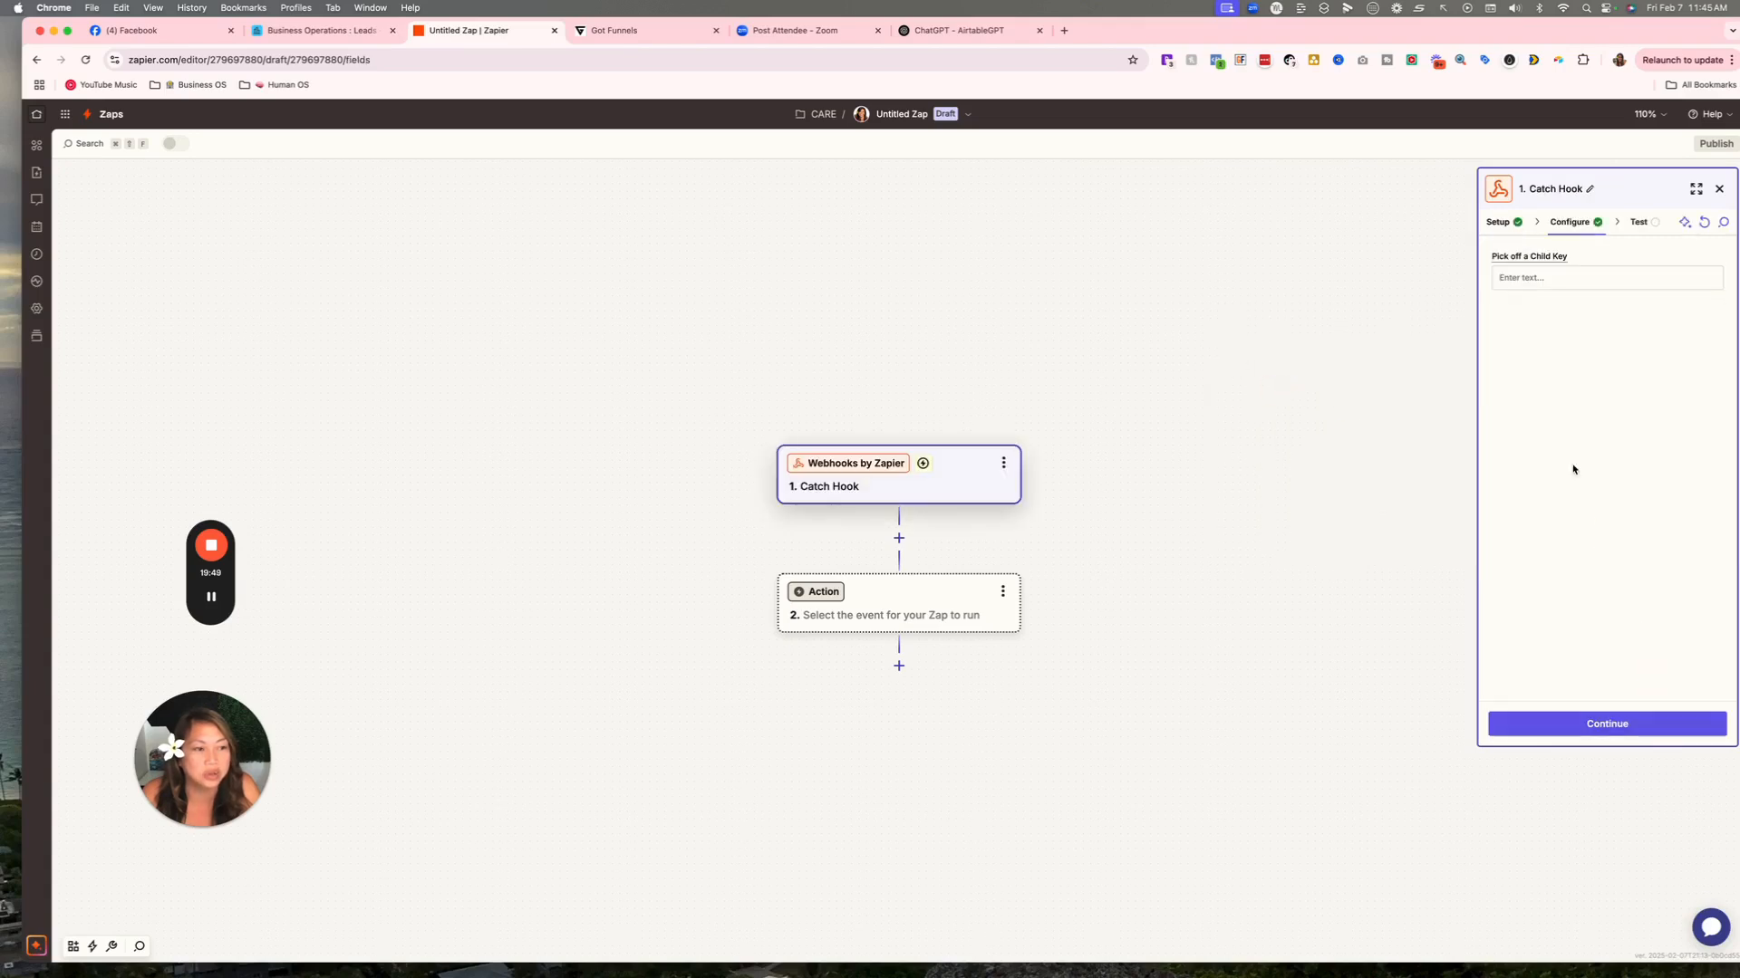
left_click(1602, 726)
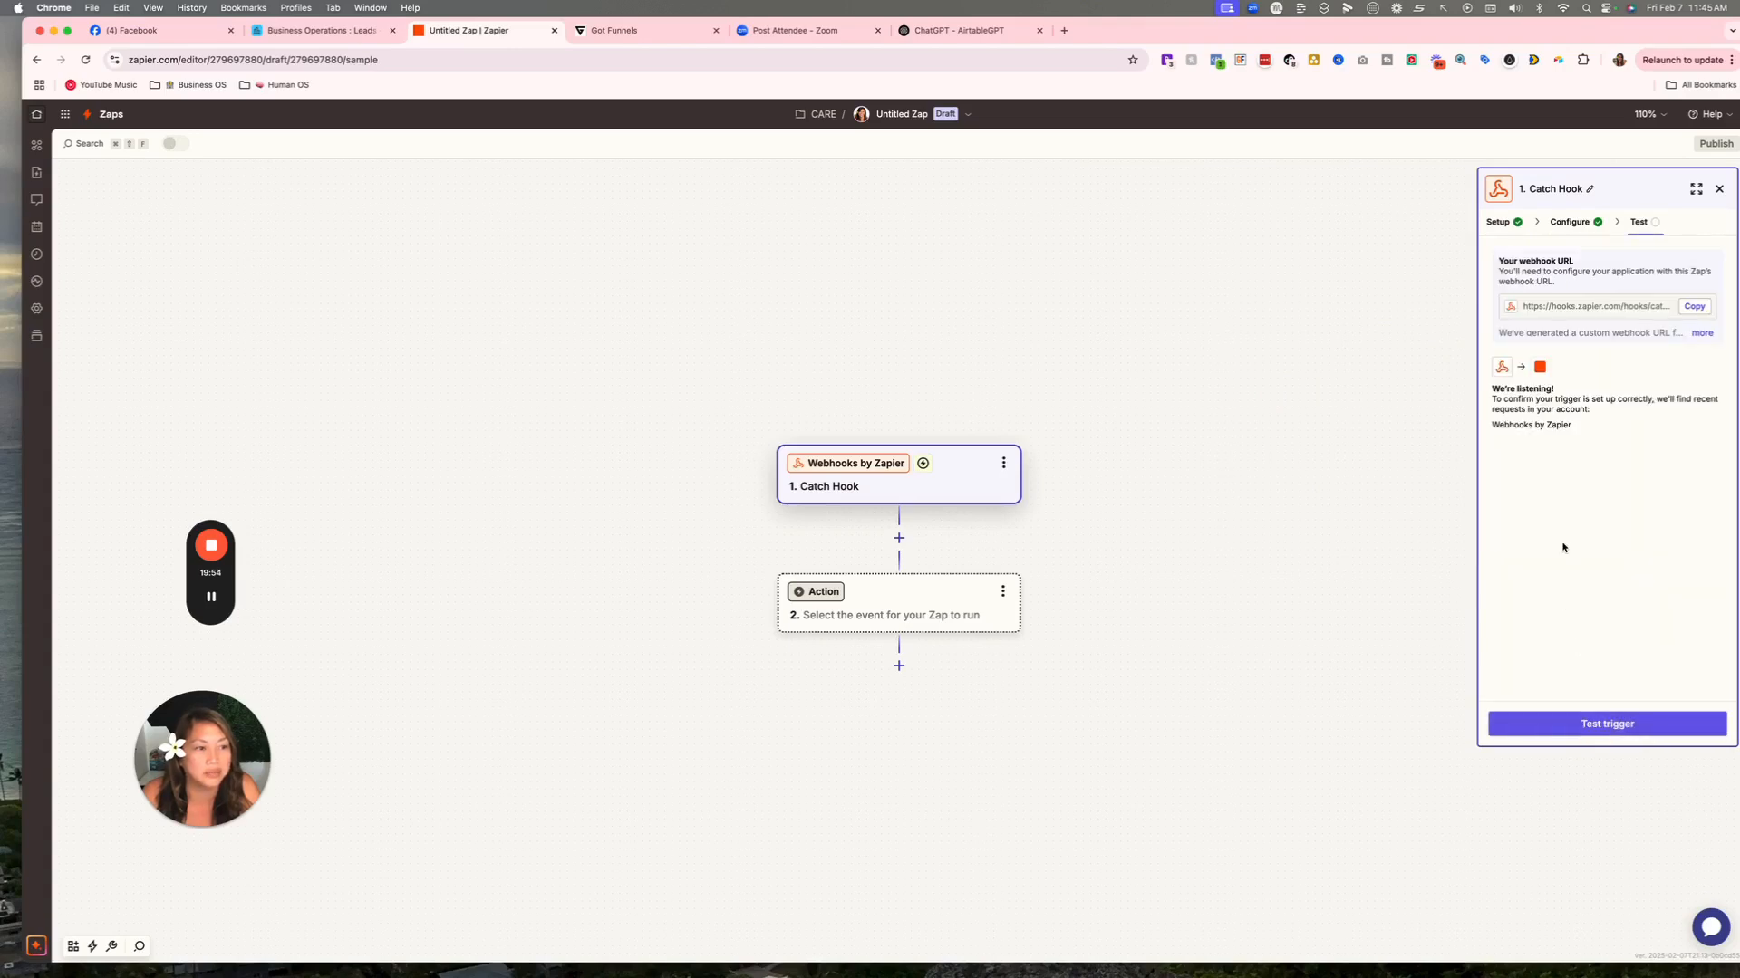
left_click(1694, 308)
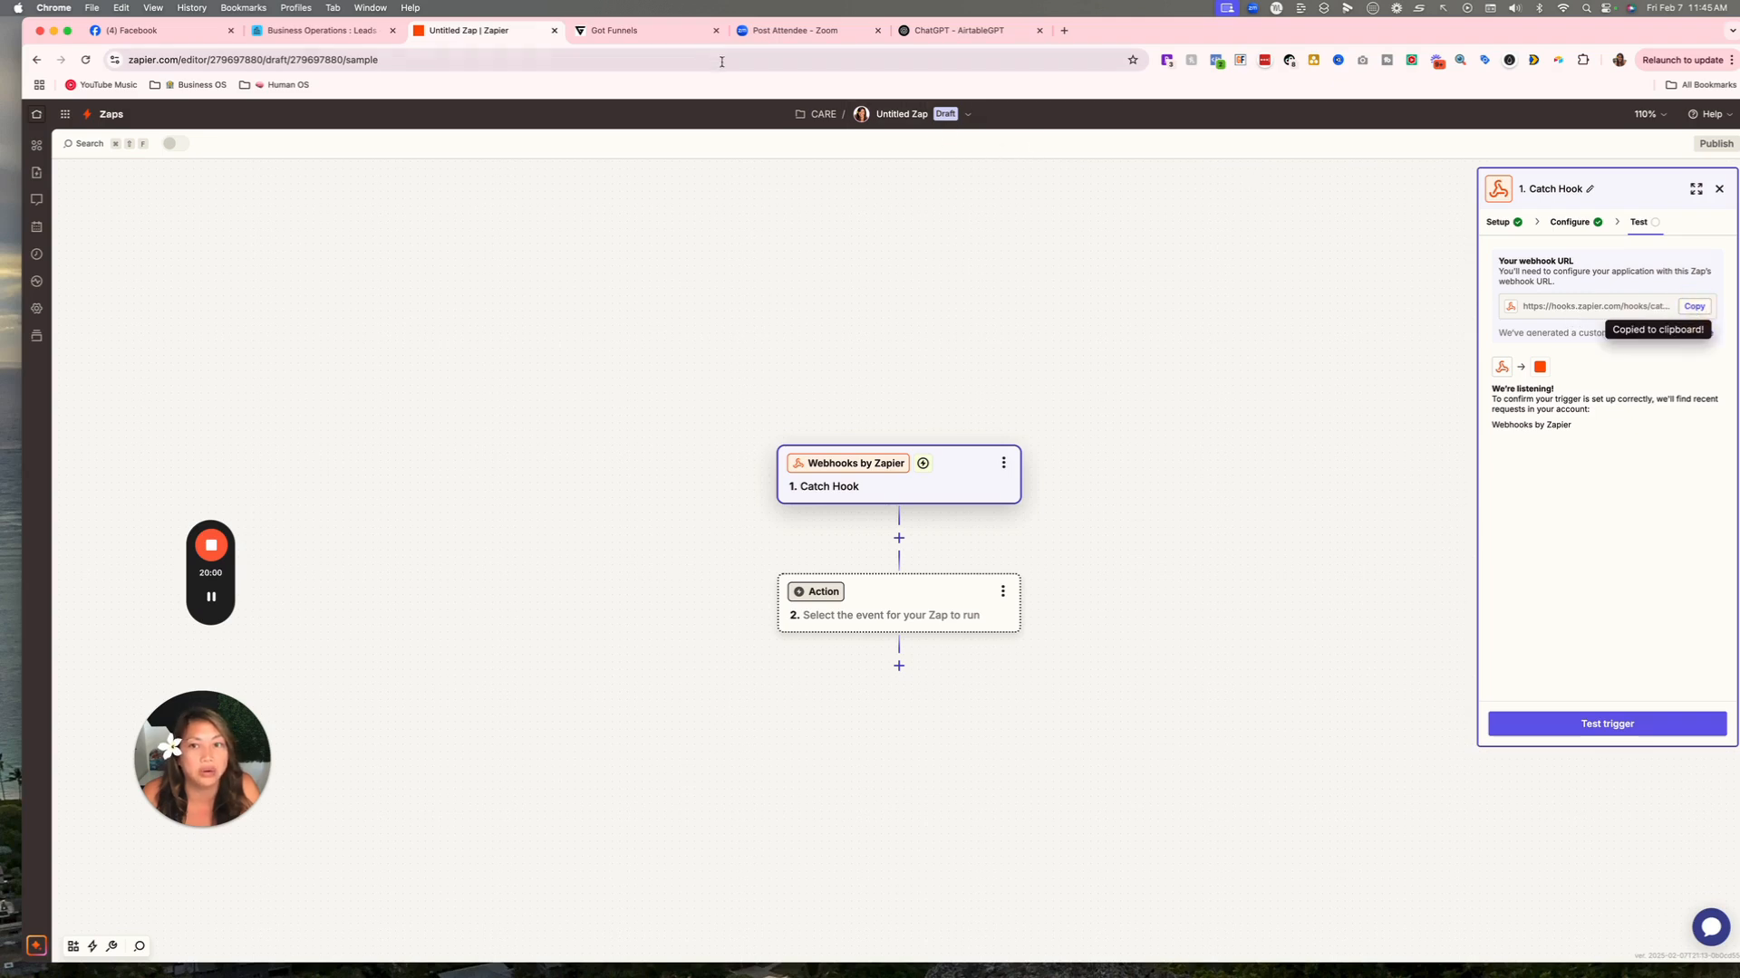
Add a Webhook step in GoHighLevel with the pasted Zapier hook URL.
left_click(645, 30)
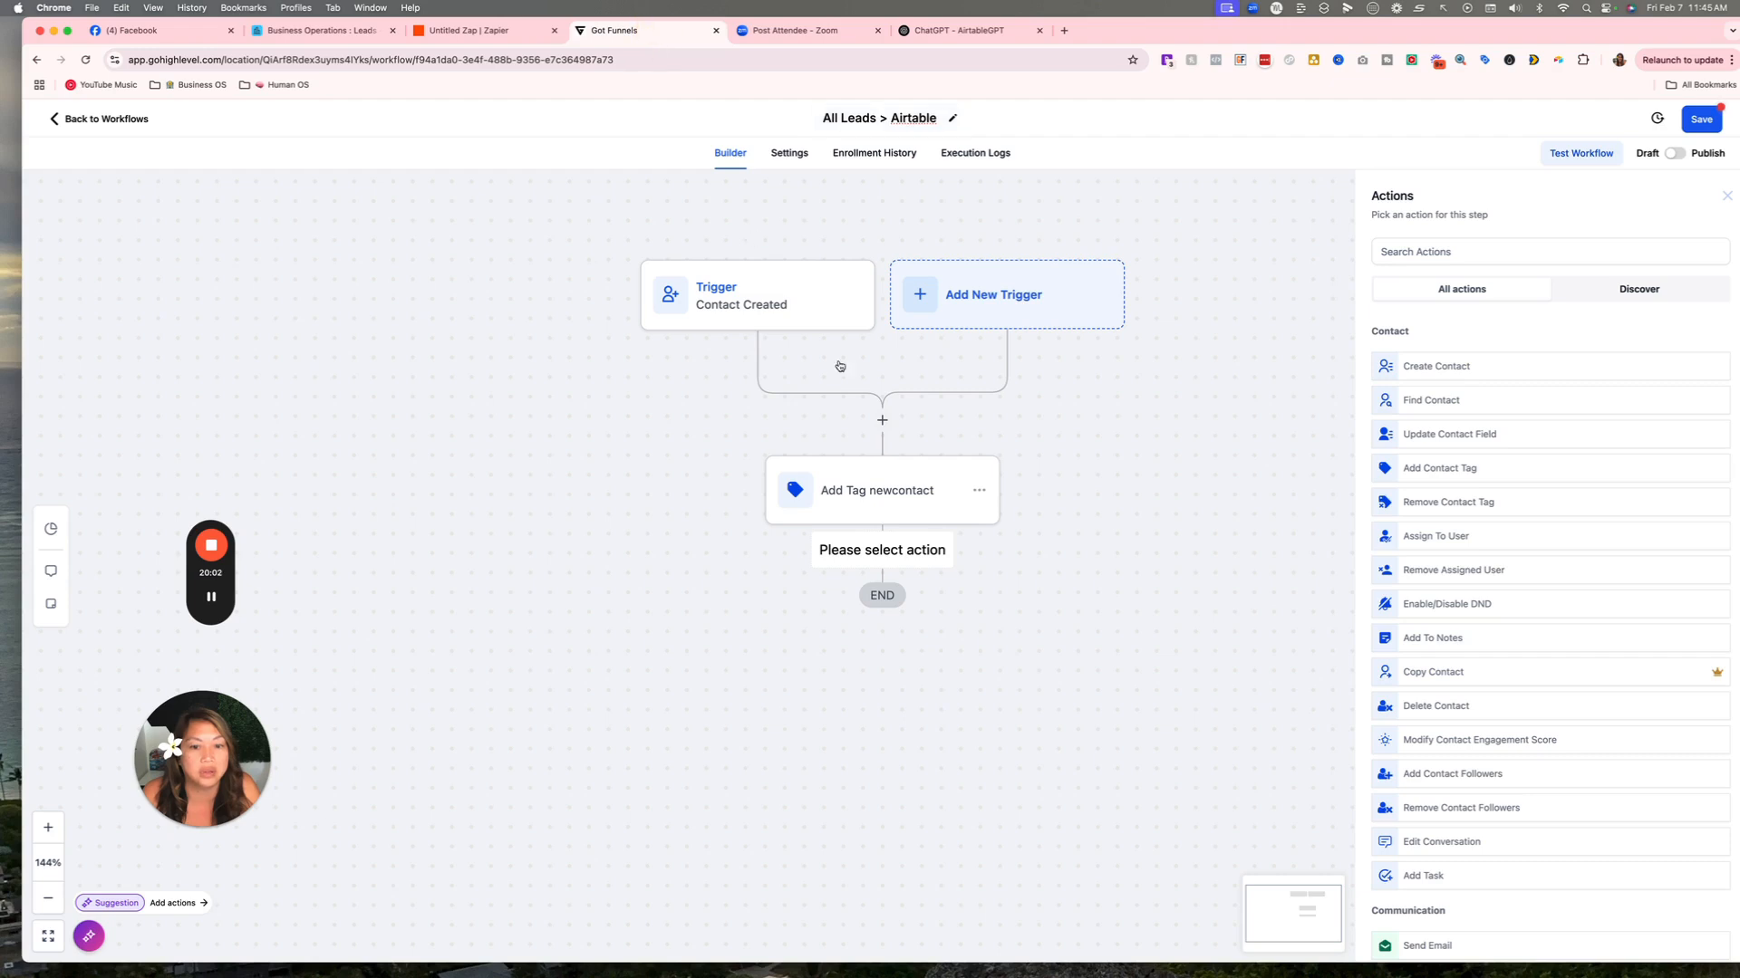
left_click(1425, 250)
type("we")
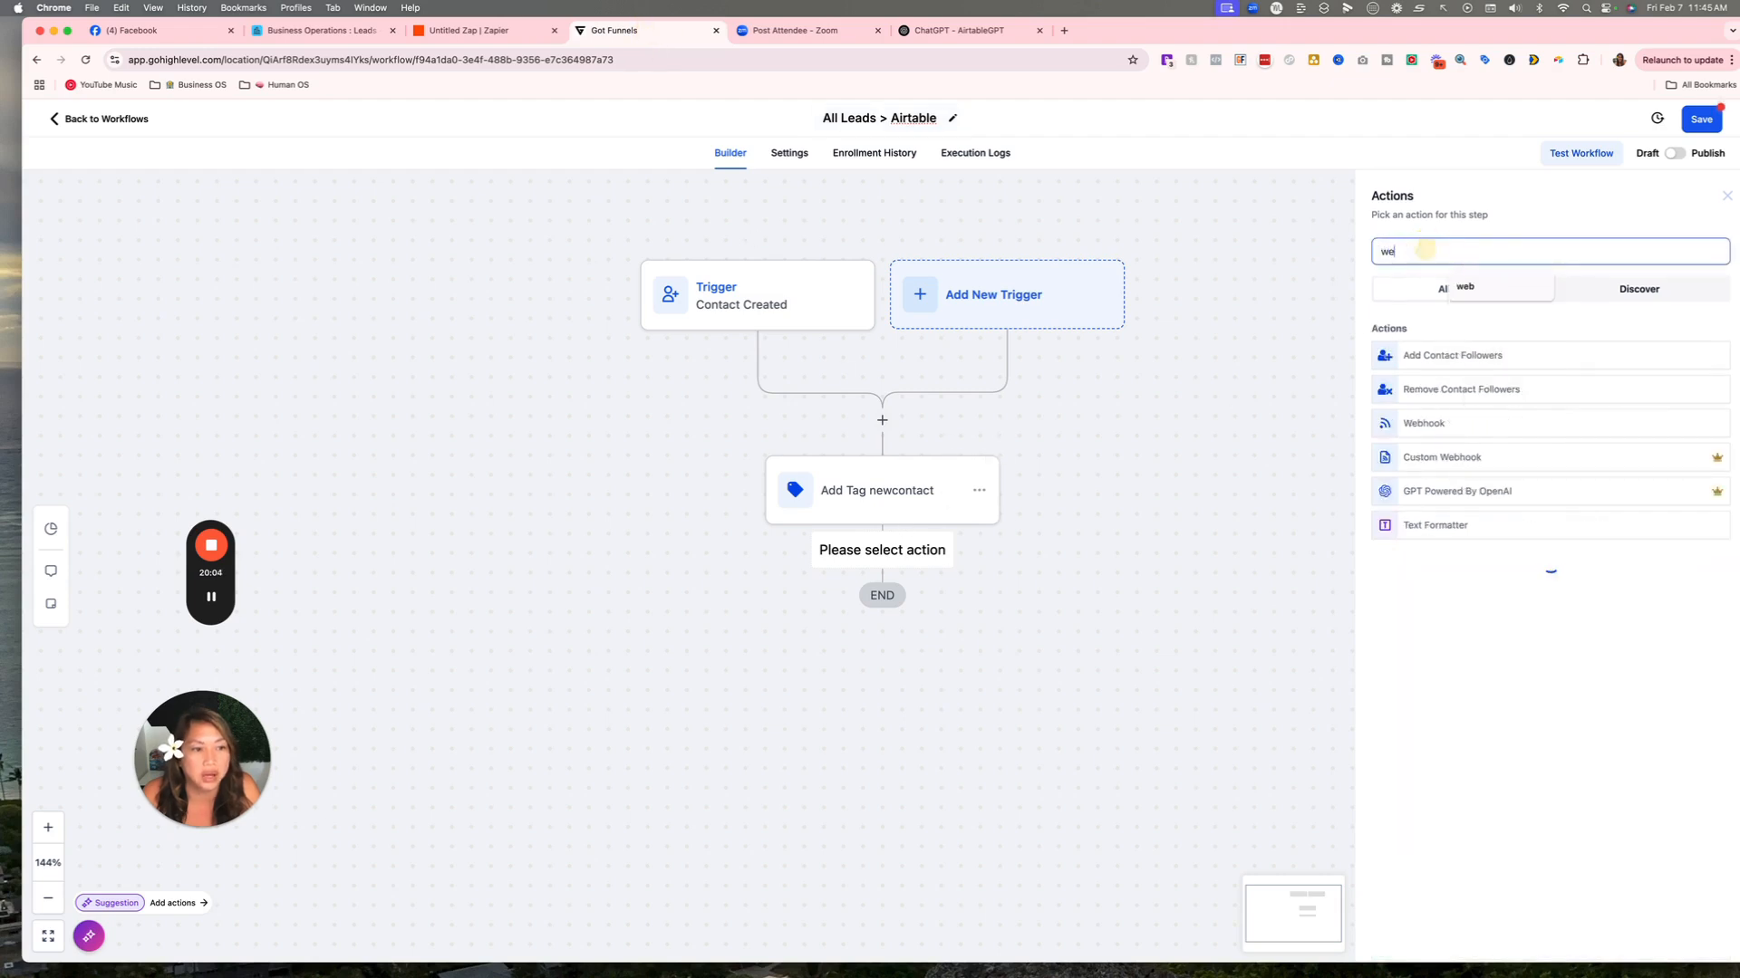
left_click(1426, 423)
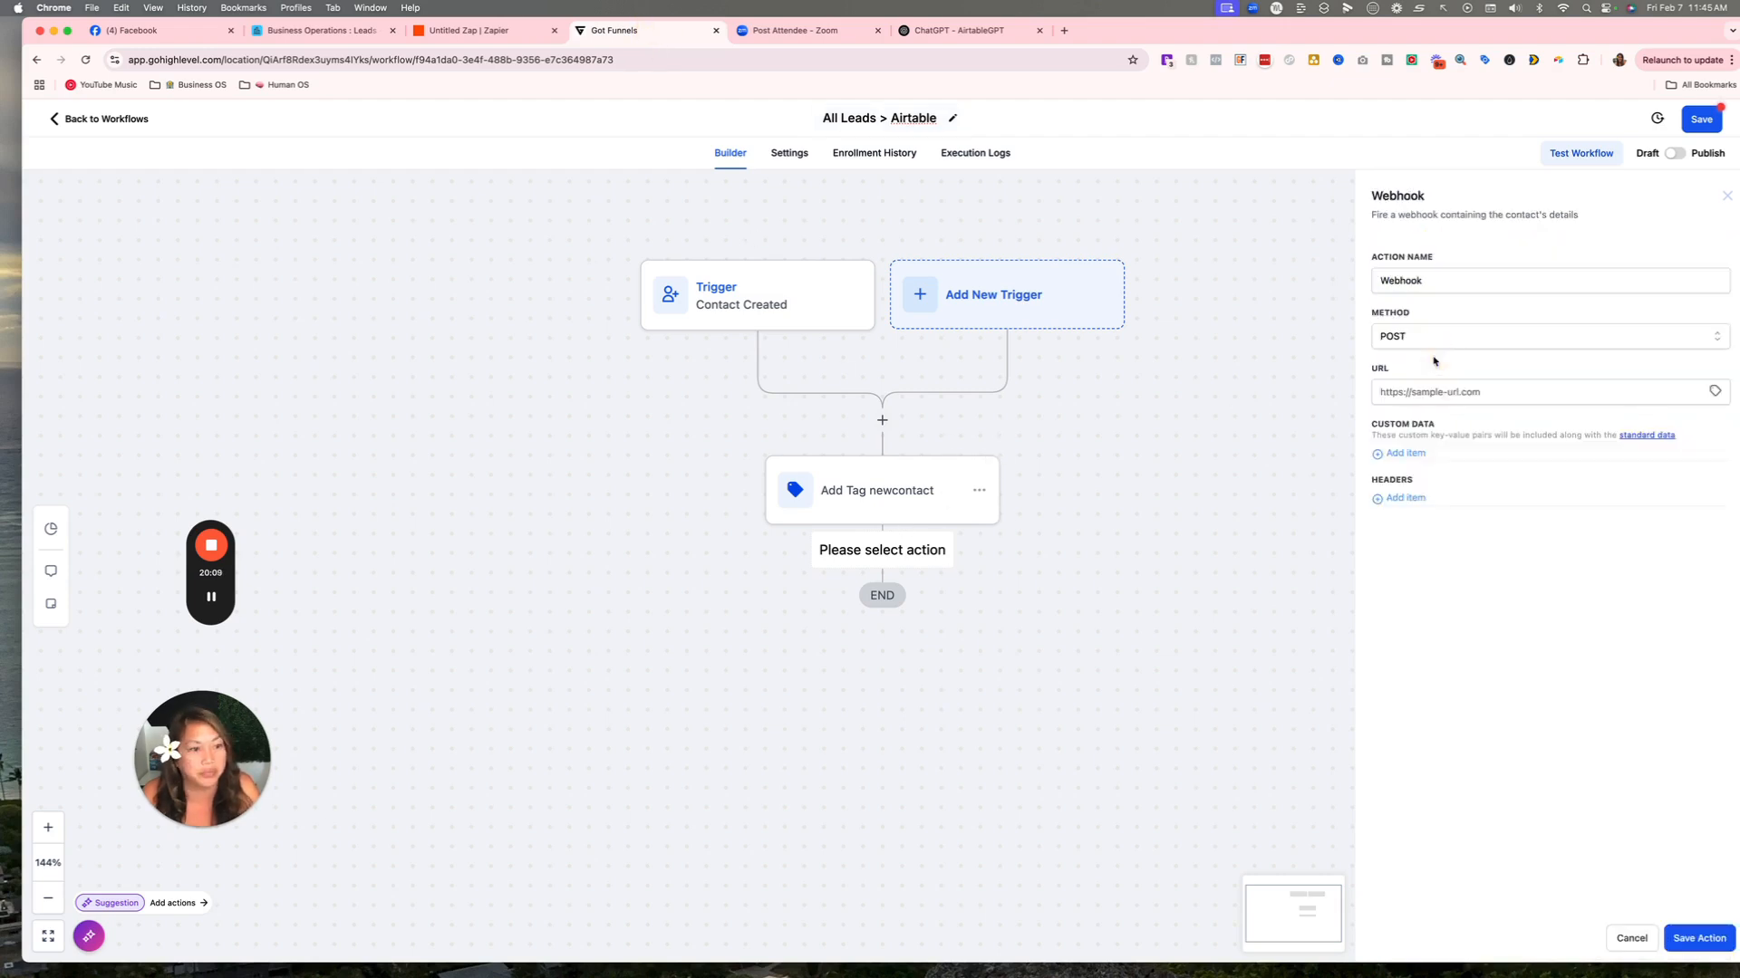
left_click(1436, 392)
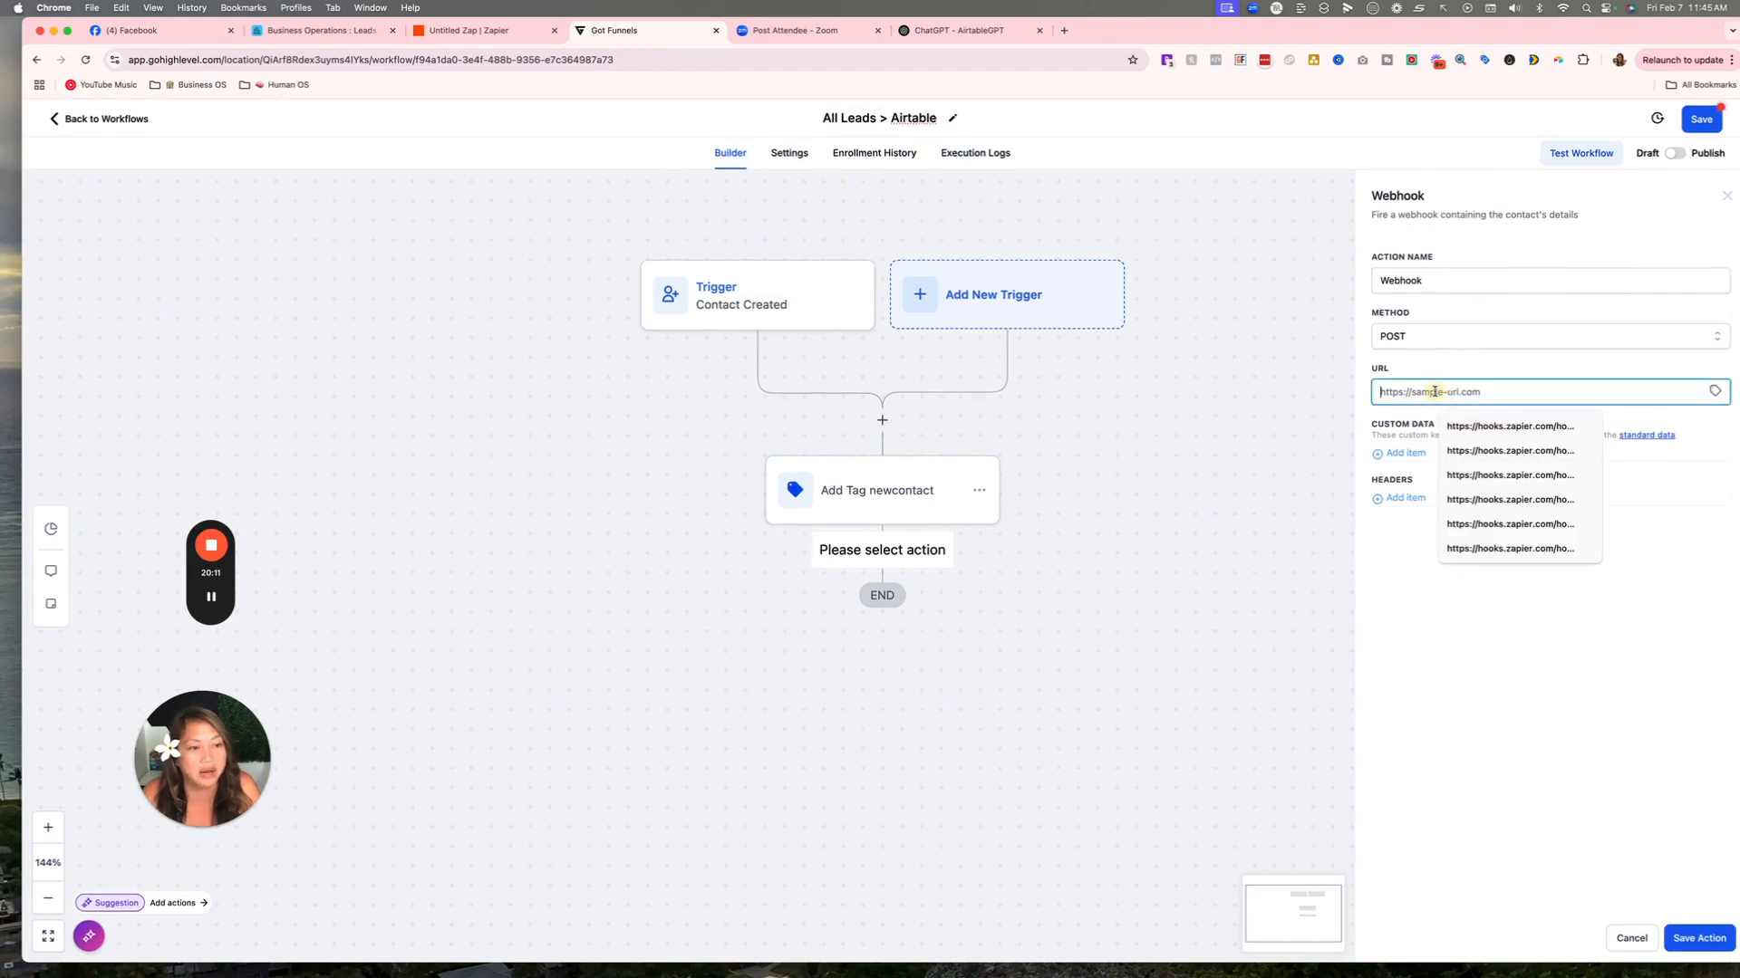
right_click(1435, 392)
left_click(1457, 488)
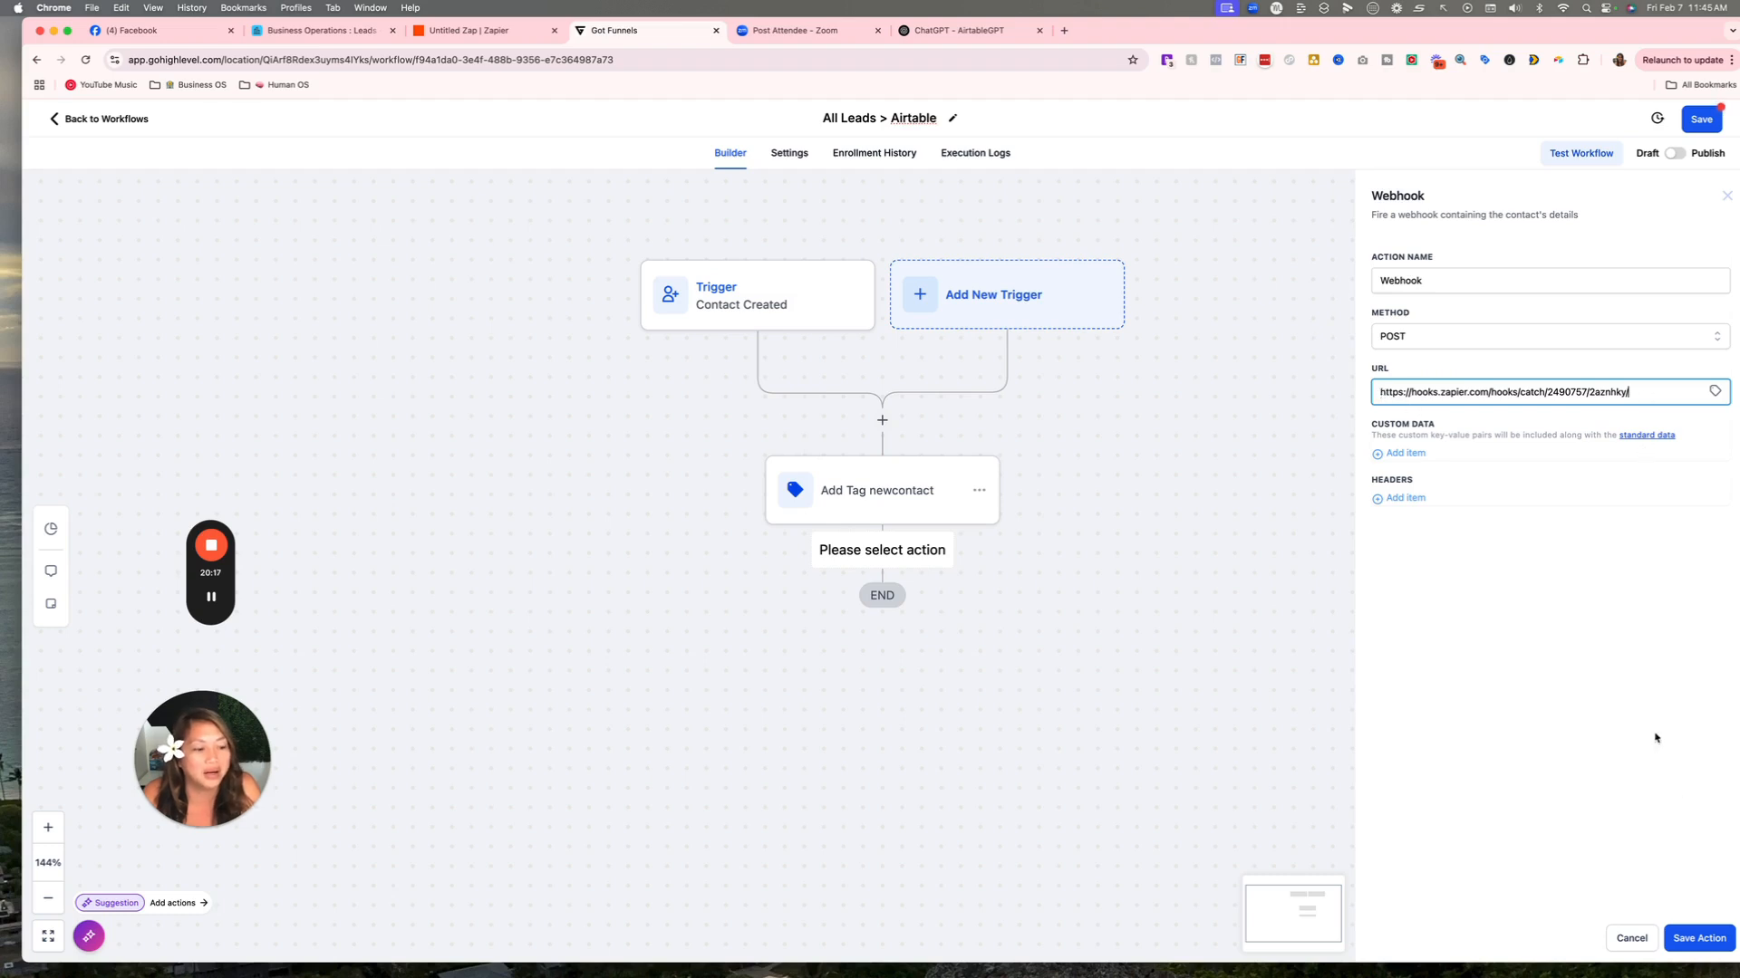
left_click(1697, 936)
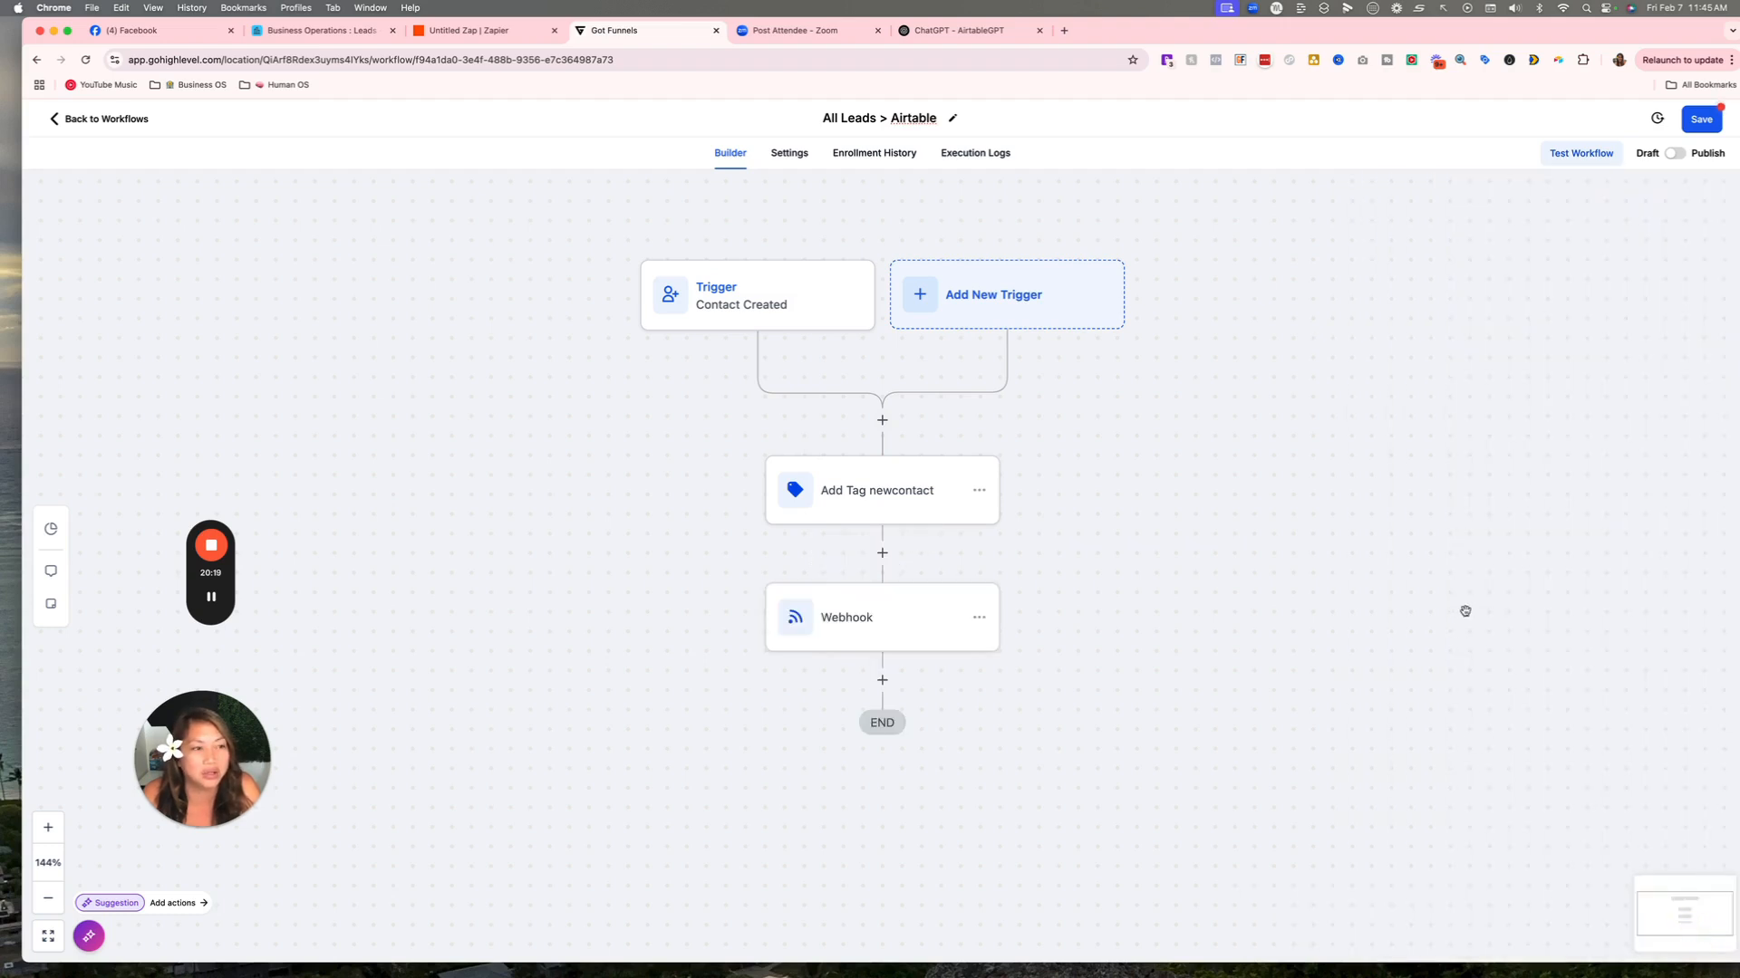
Save and publish the All Leads > Airtable workflow.
left_click(1701, 125)
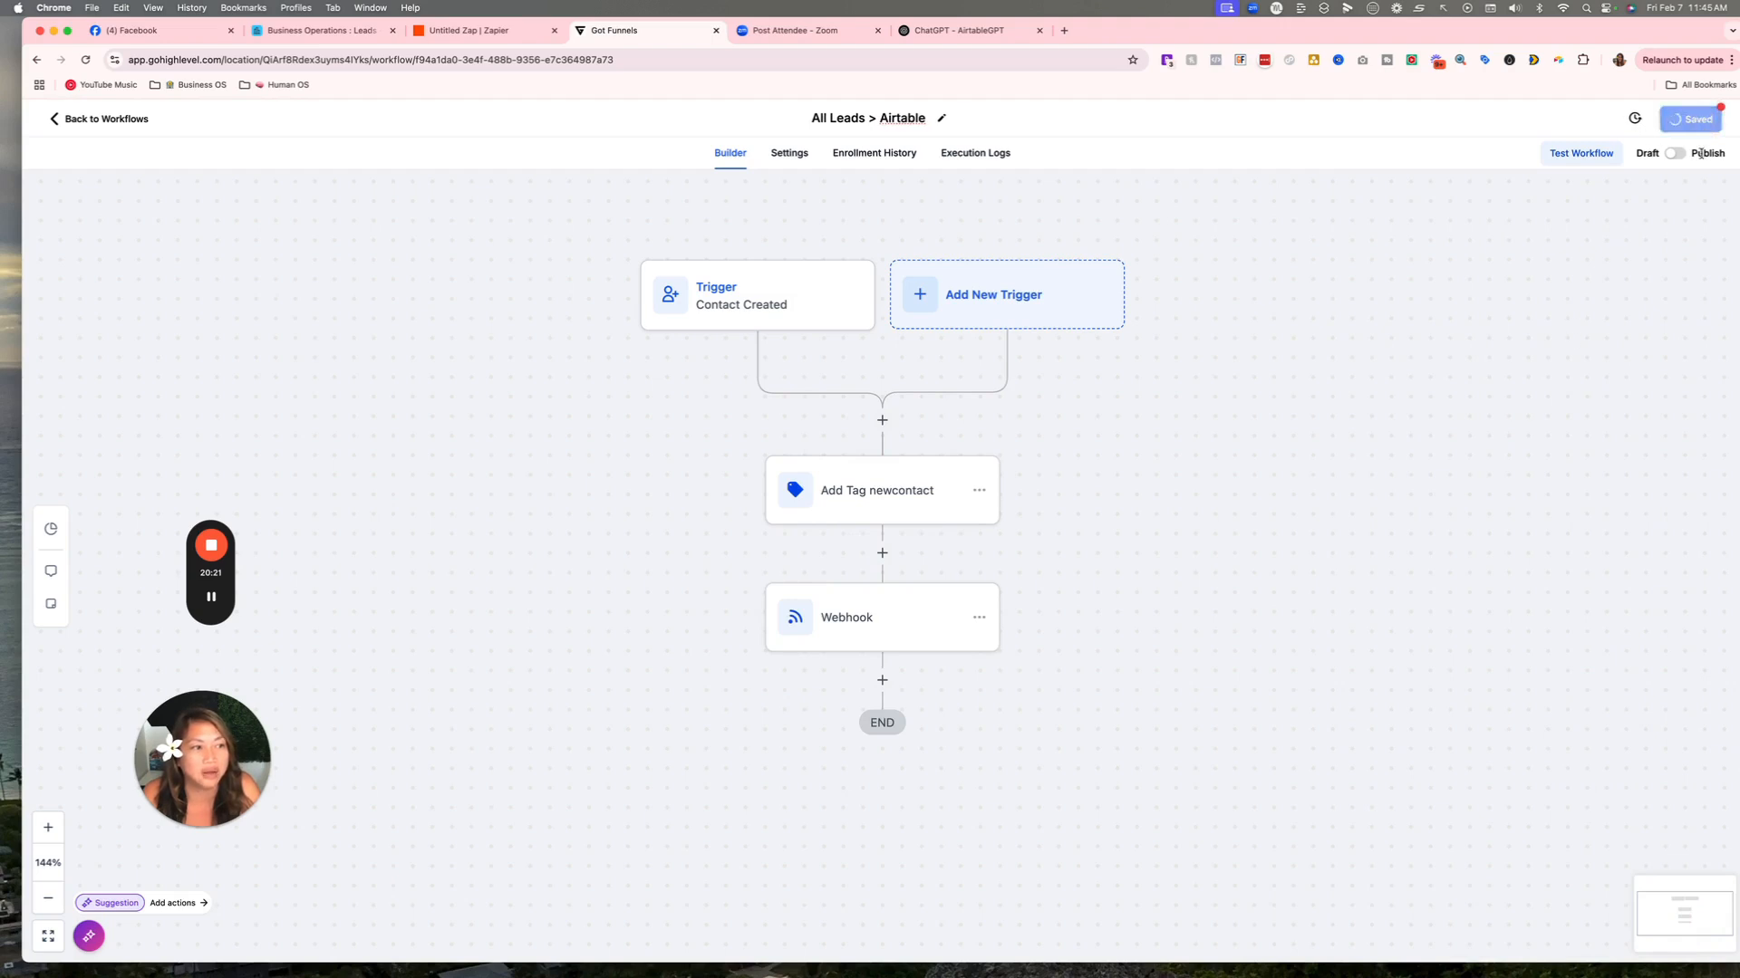
left_click(1674, 154)
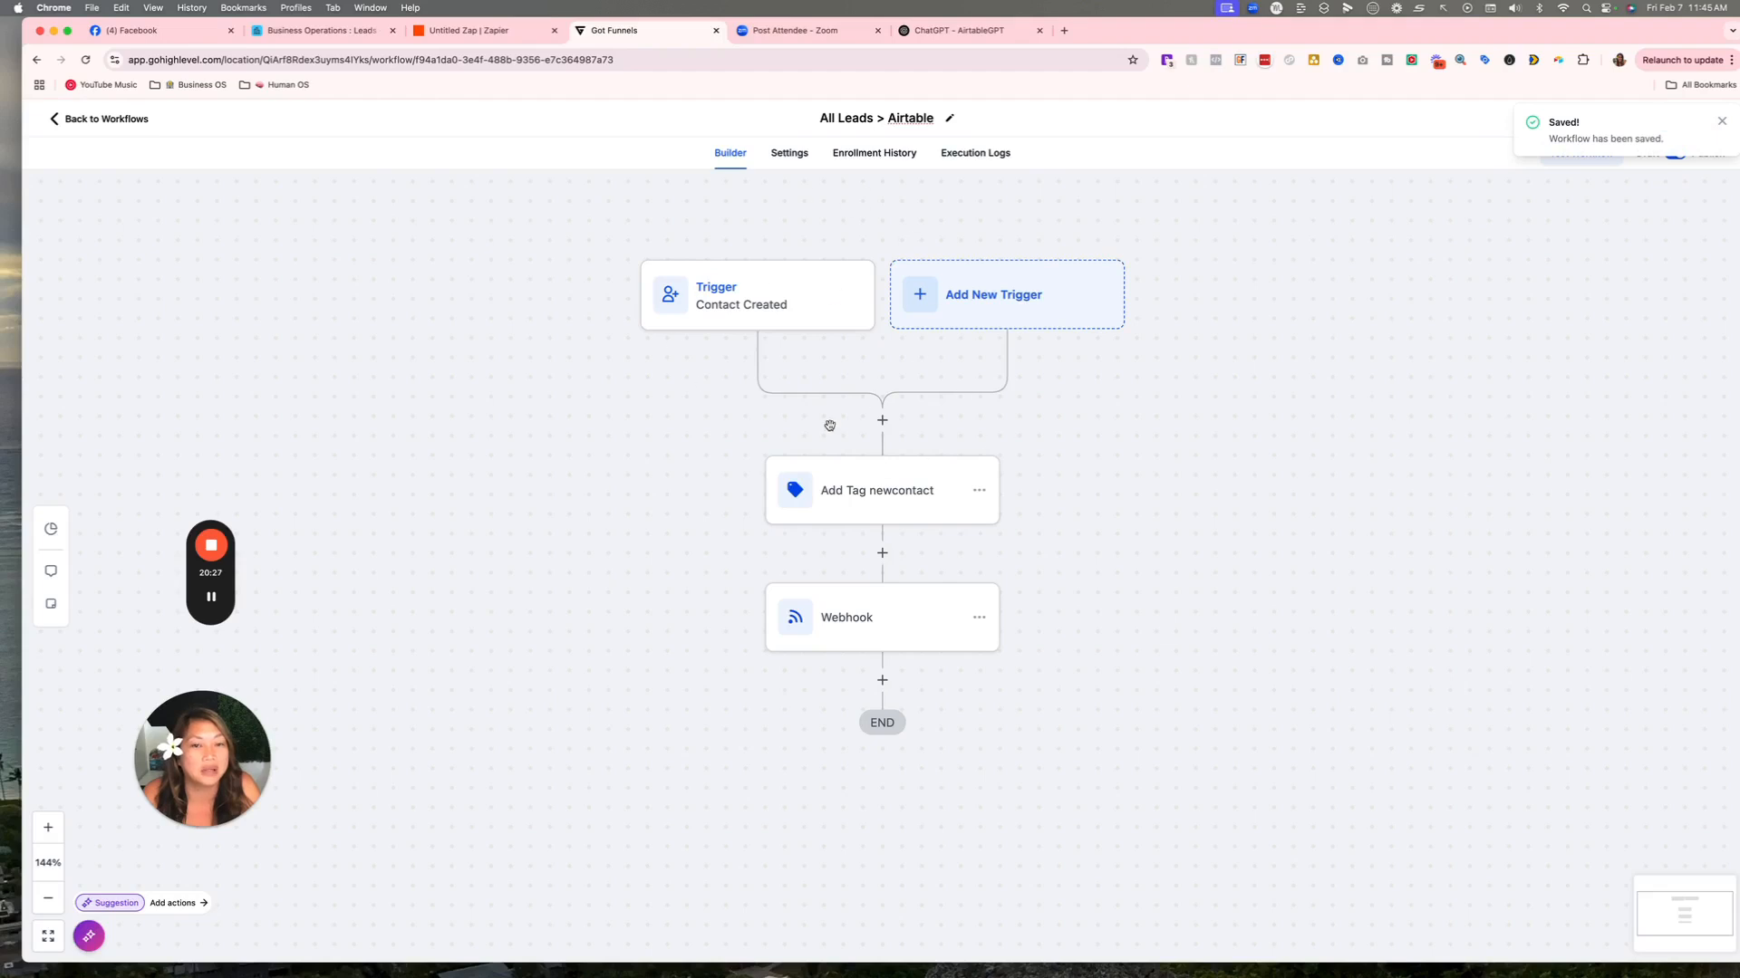
scroll(786, 199, "down", 1)
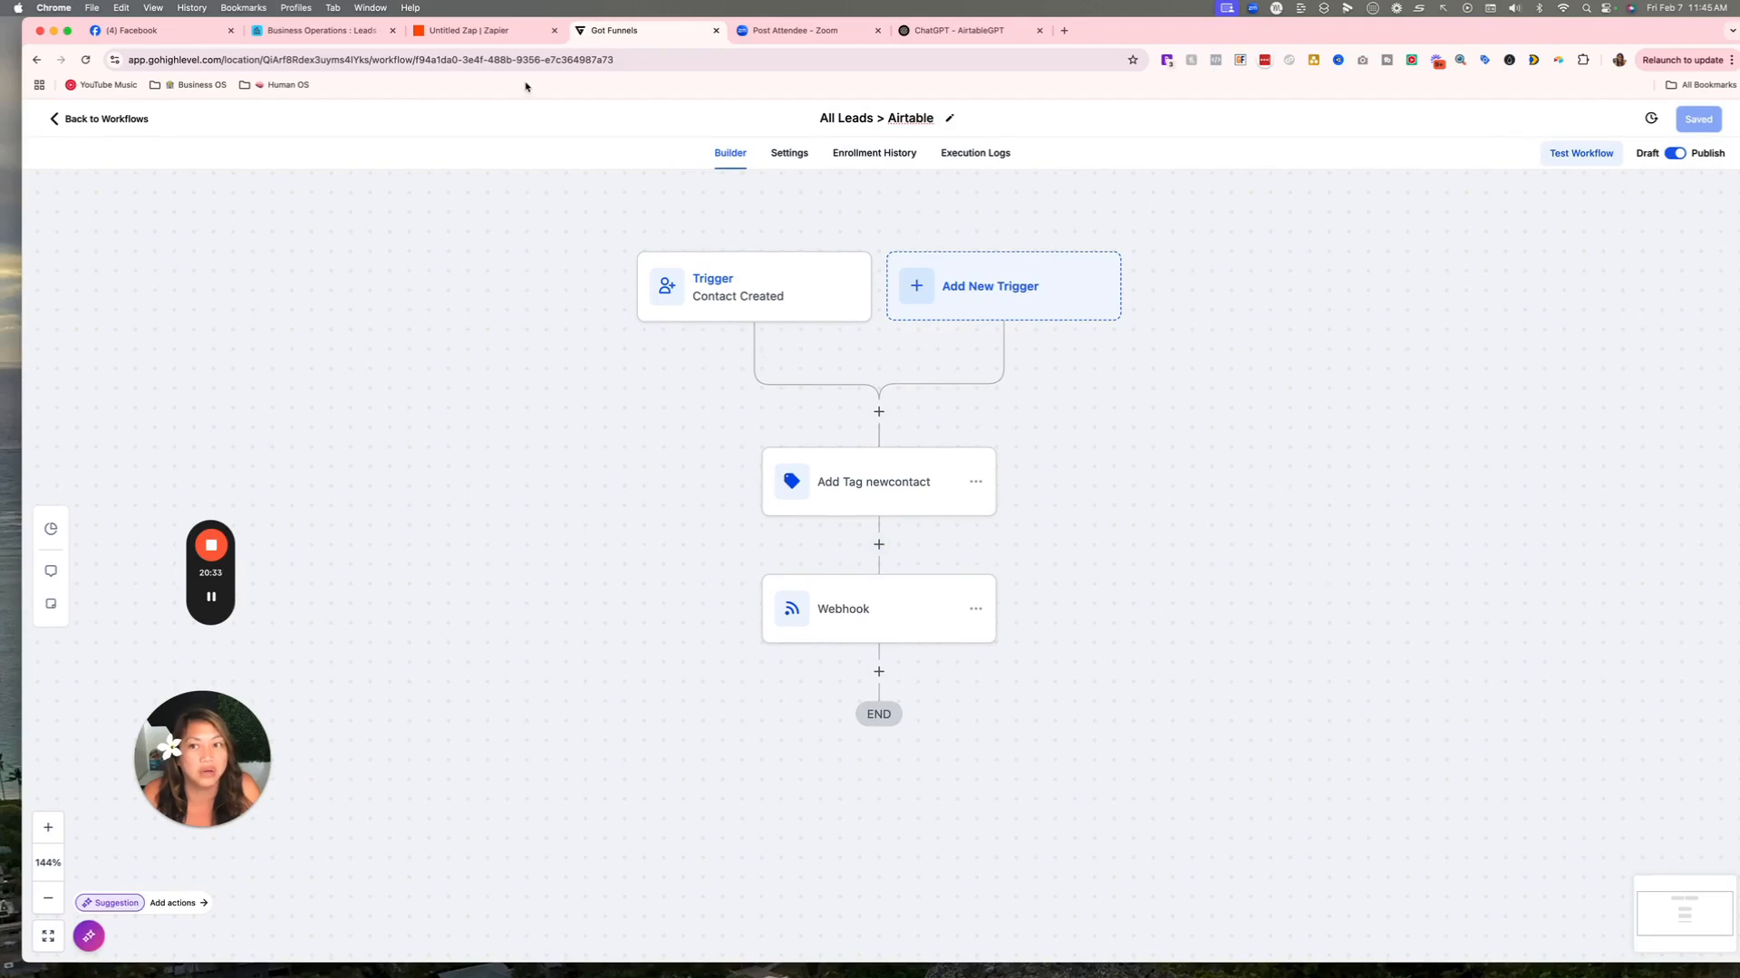
Add Airtable as the Zap's action app and open its event list.
left_click(469, 30)
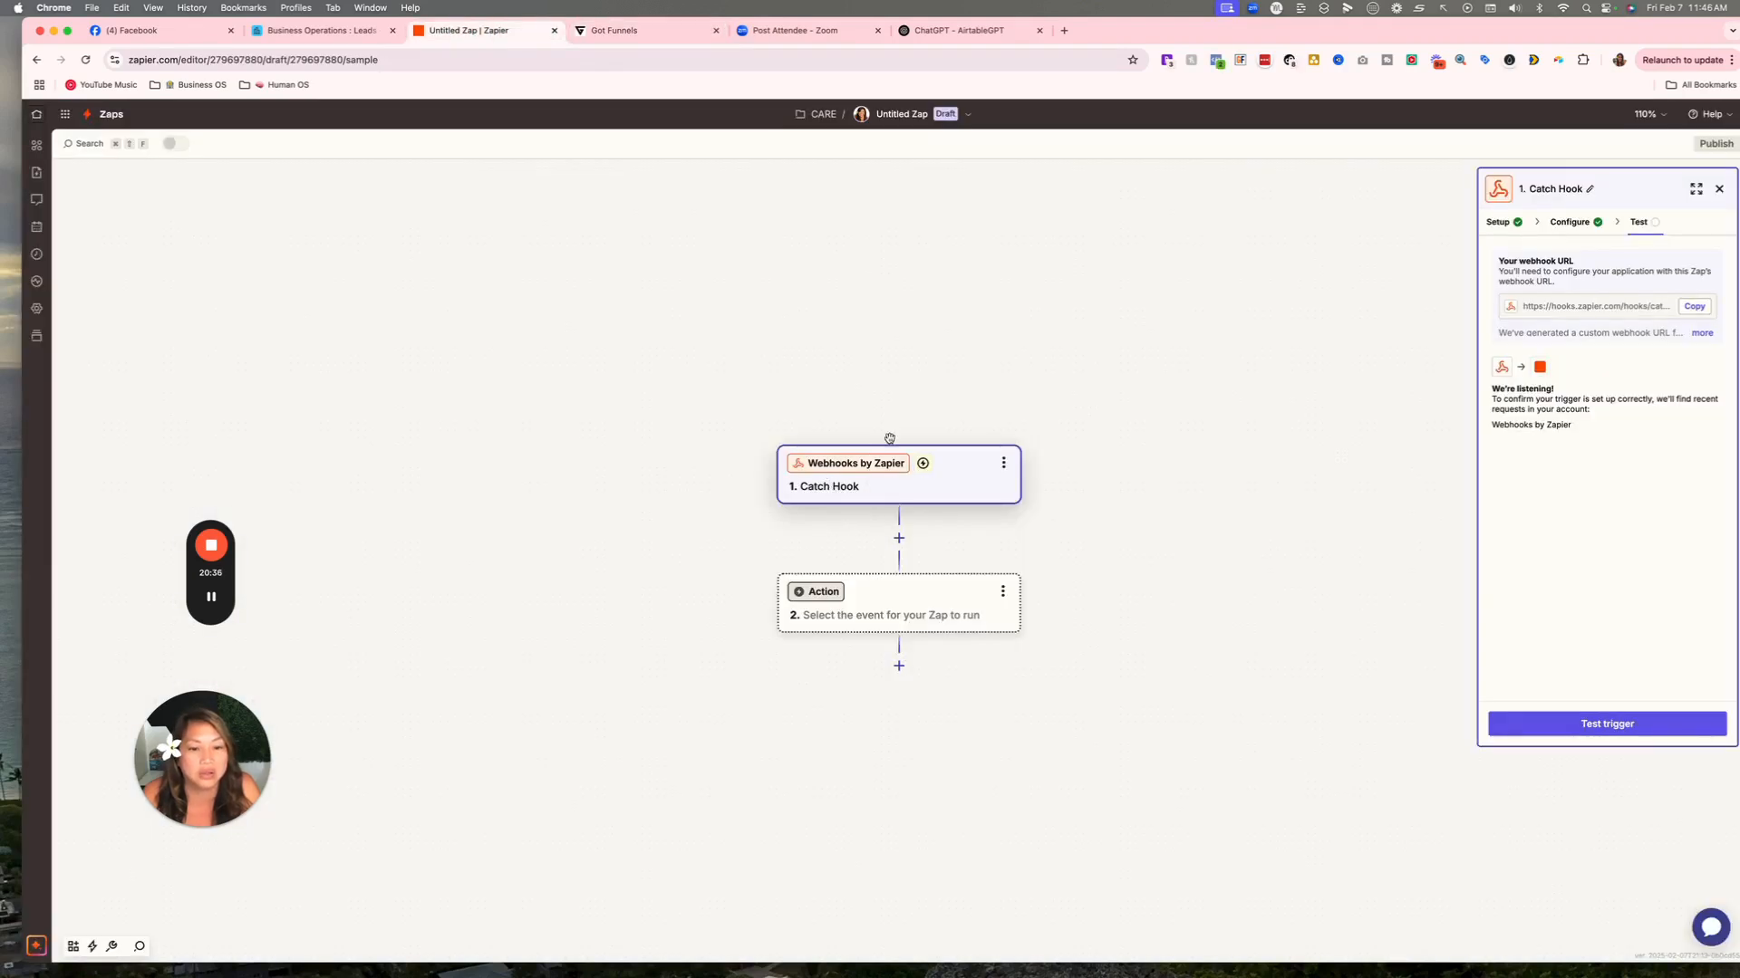
left_click(884, 593)
left_click(740, 313)
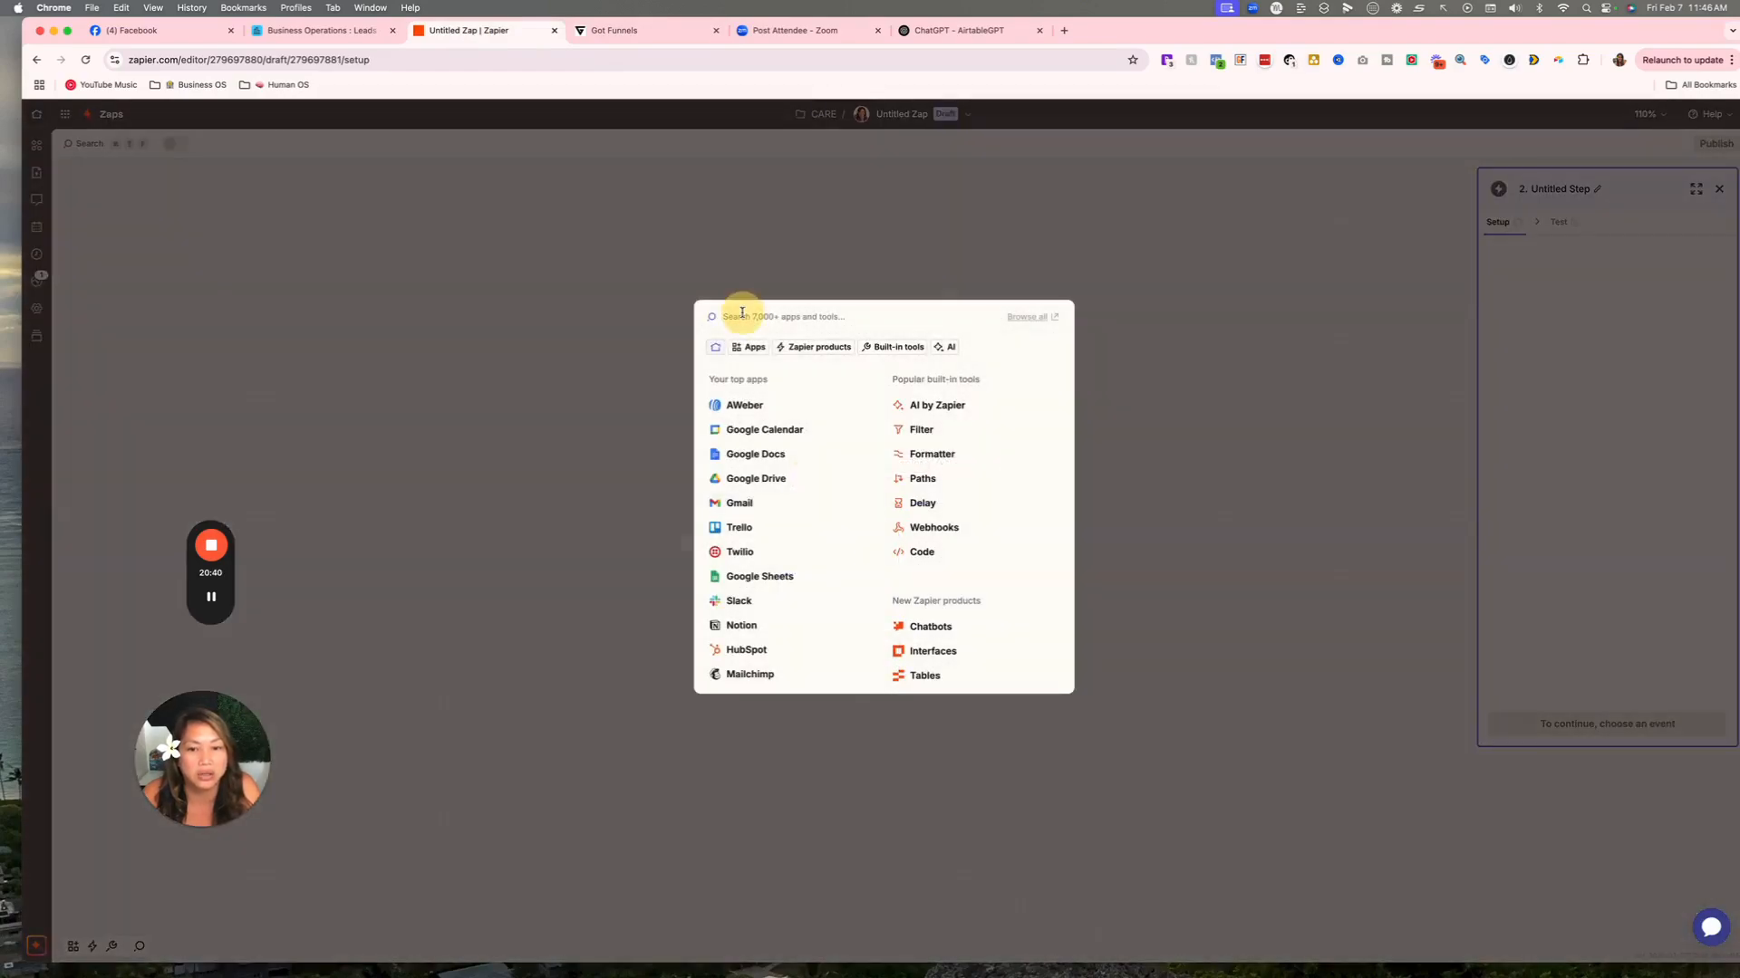
type("airtb")
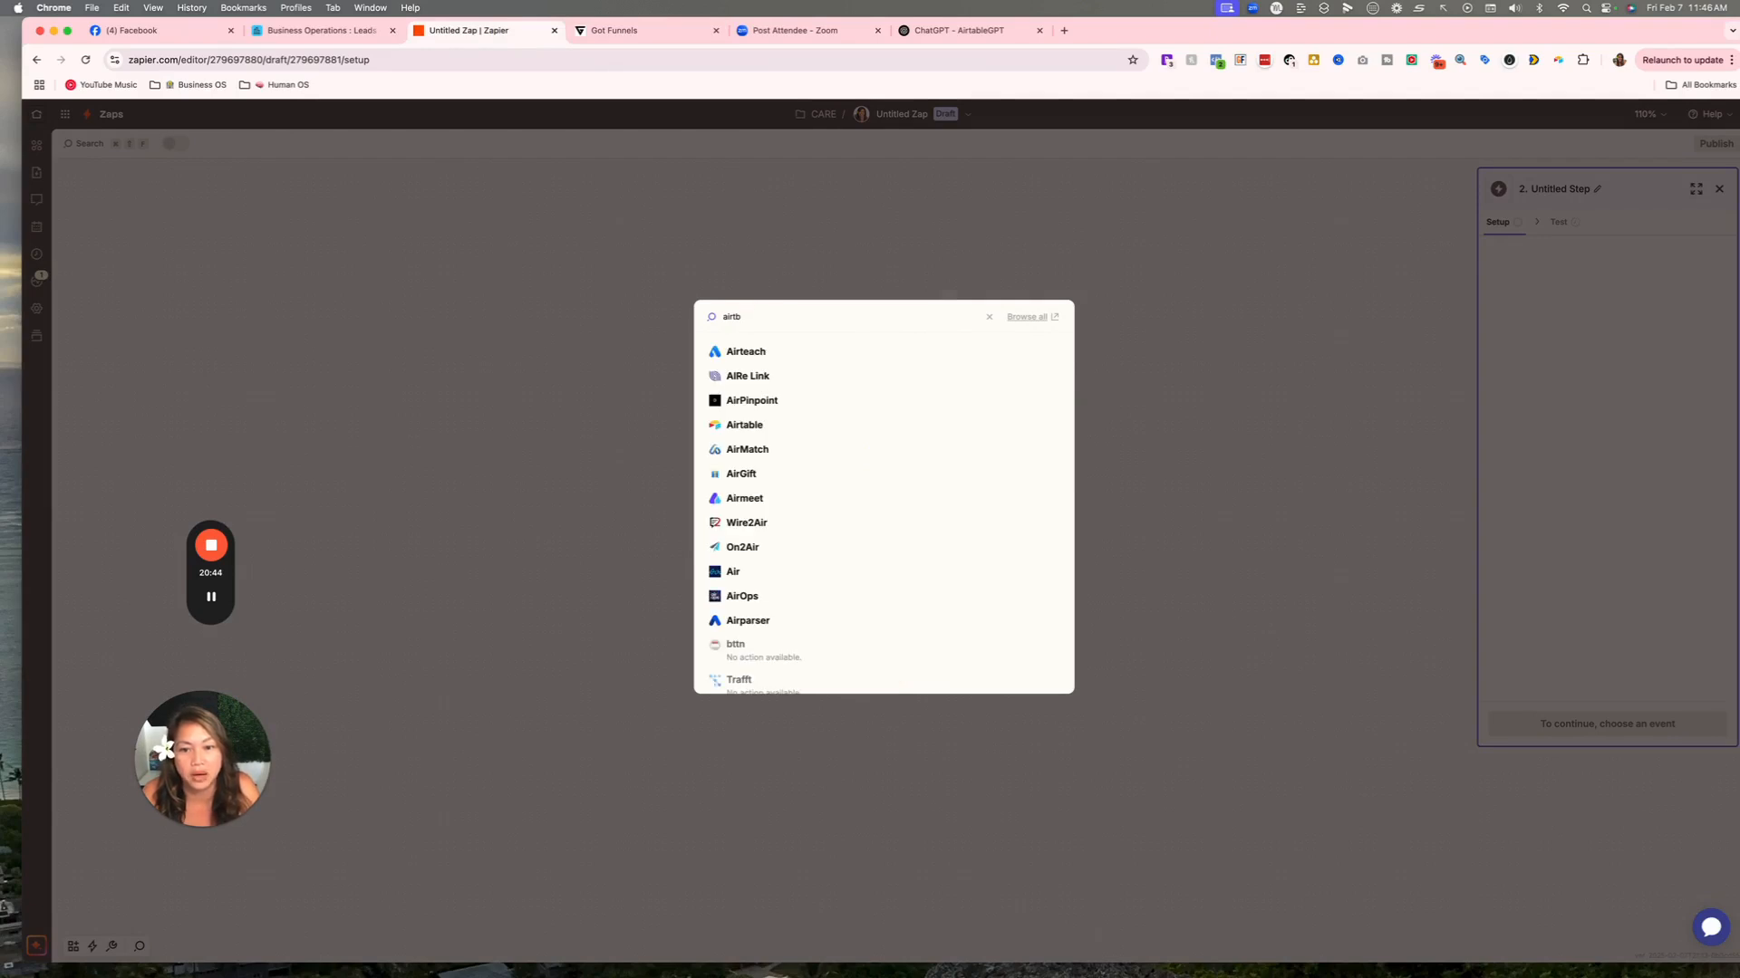
left_click(745, 425)
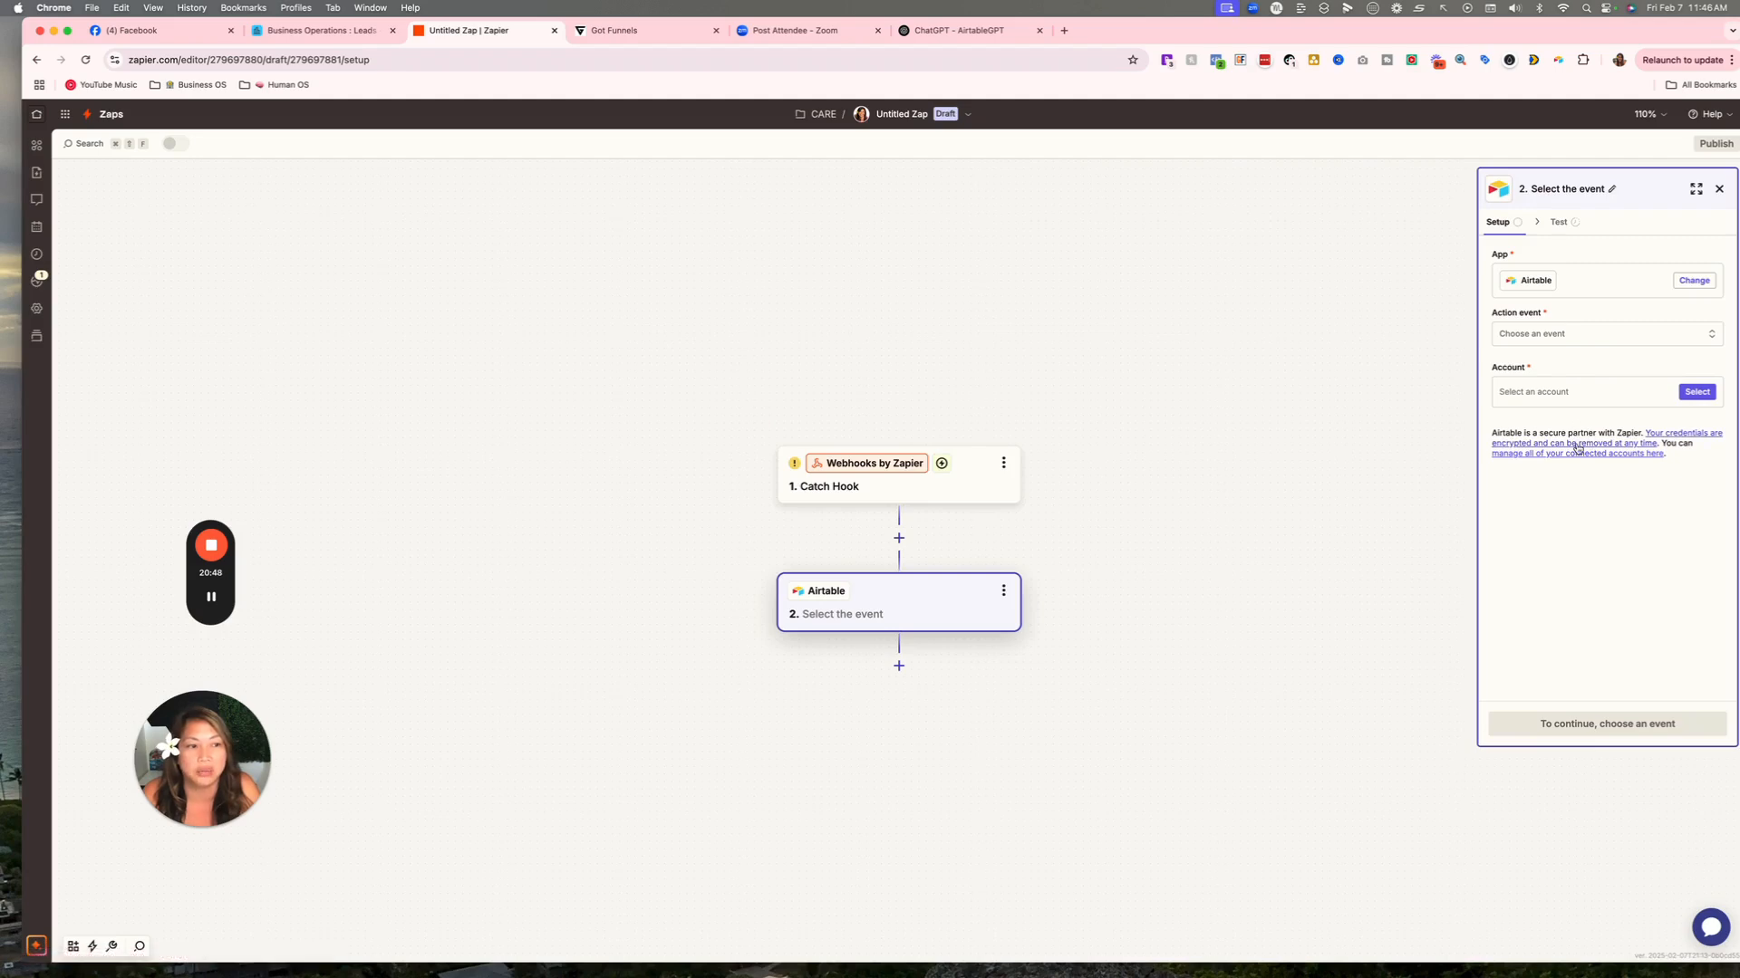
left_click(1579, 342)
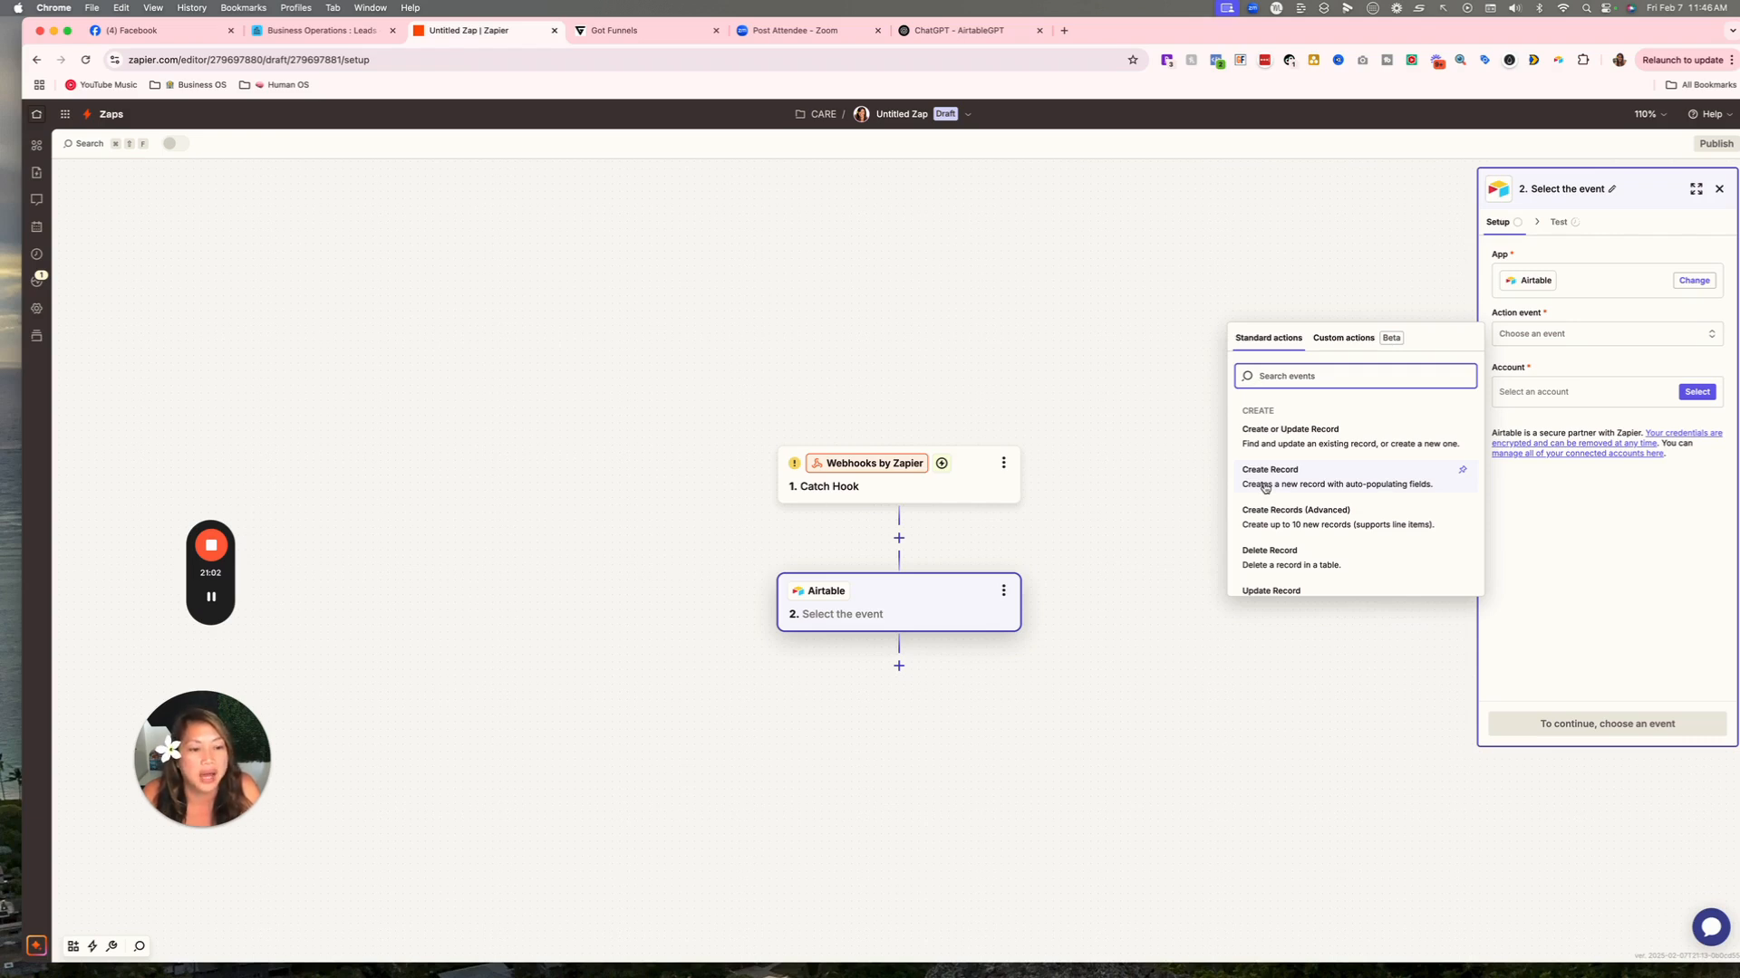
Set the Airtable event to Create Record and connect the existing Airtable account.
left_click(1335, 479)
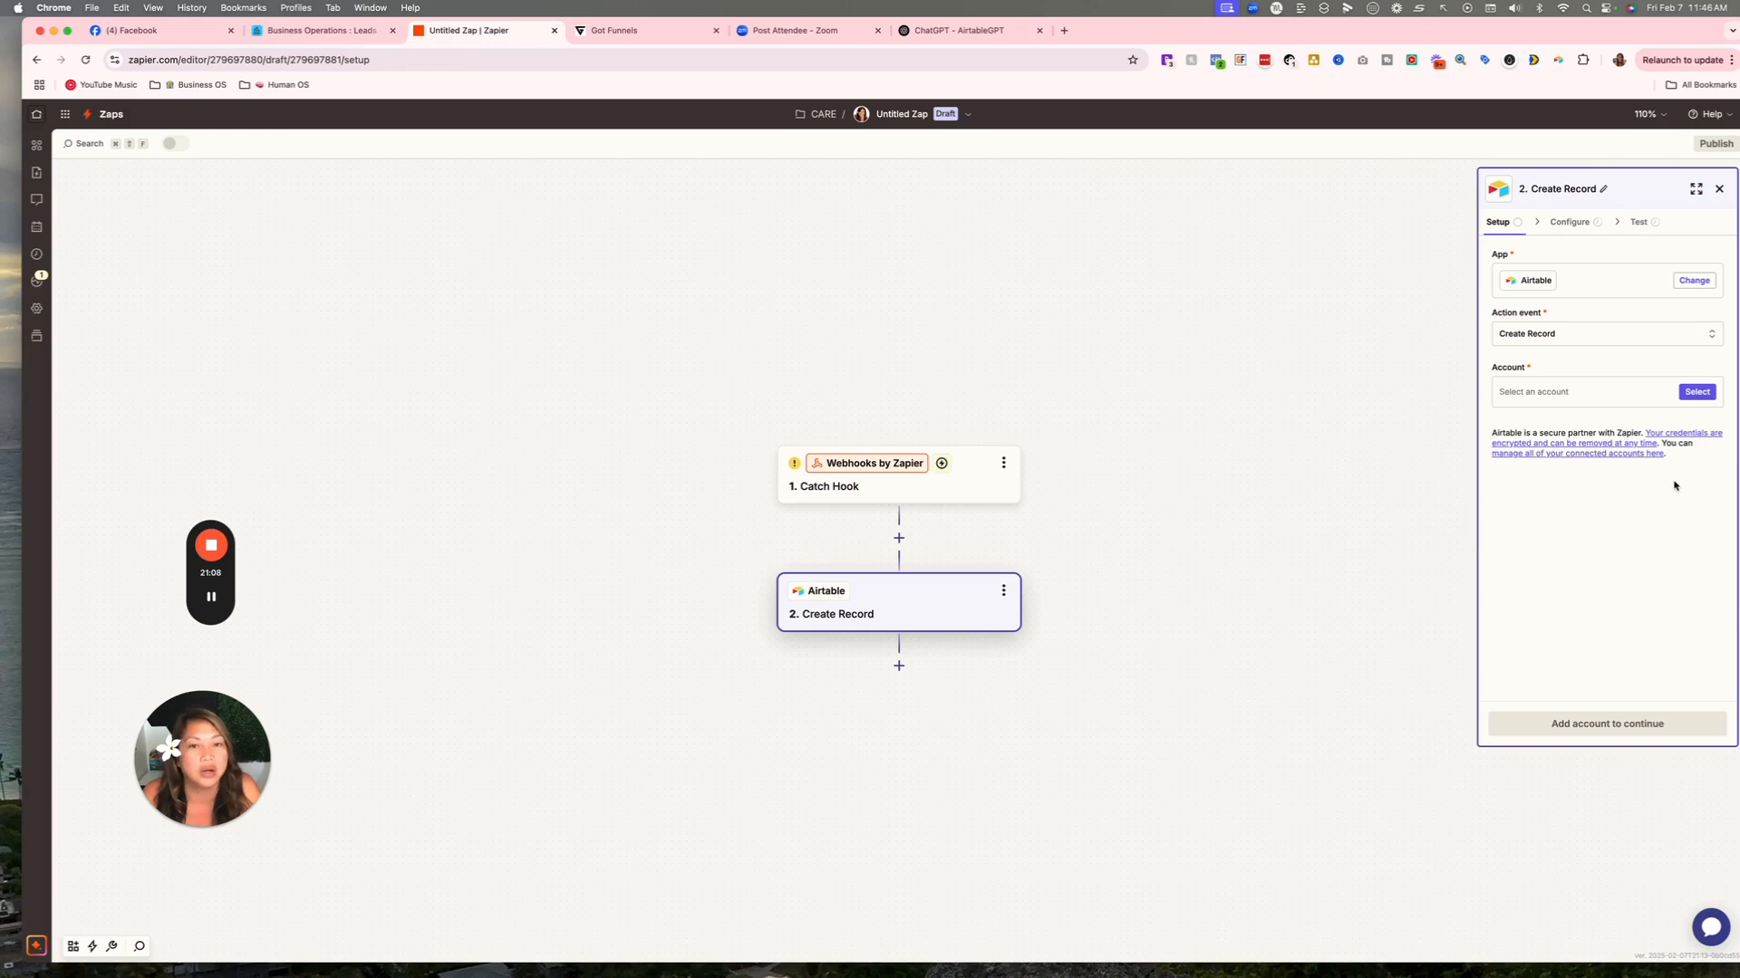
left_click(1567, 333)
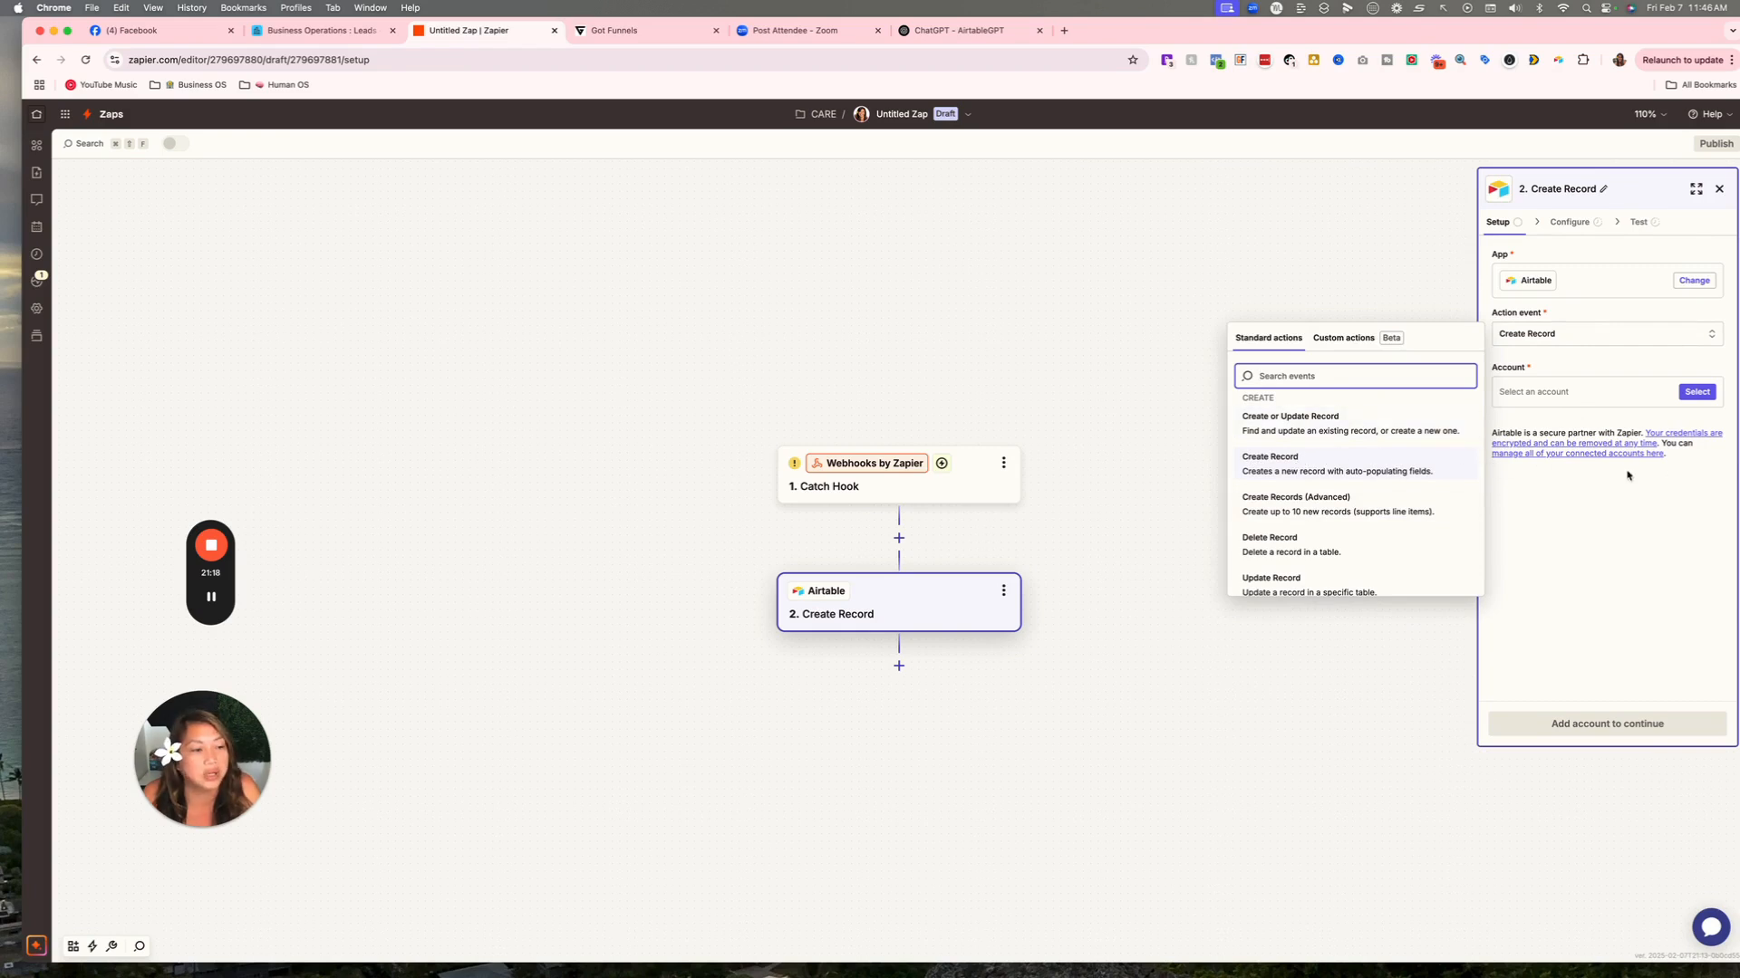
left_click(1608, 528)
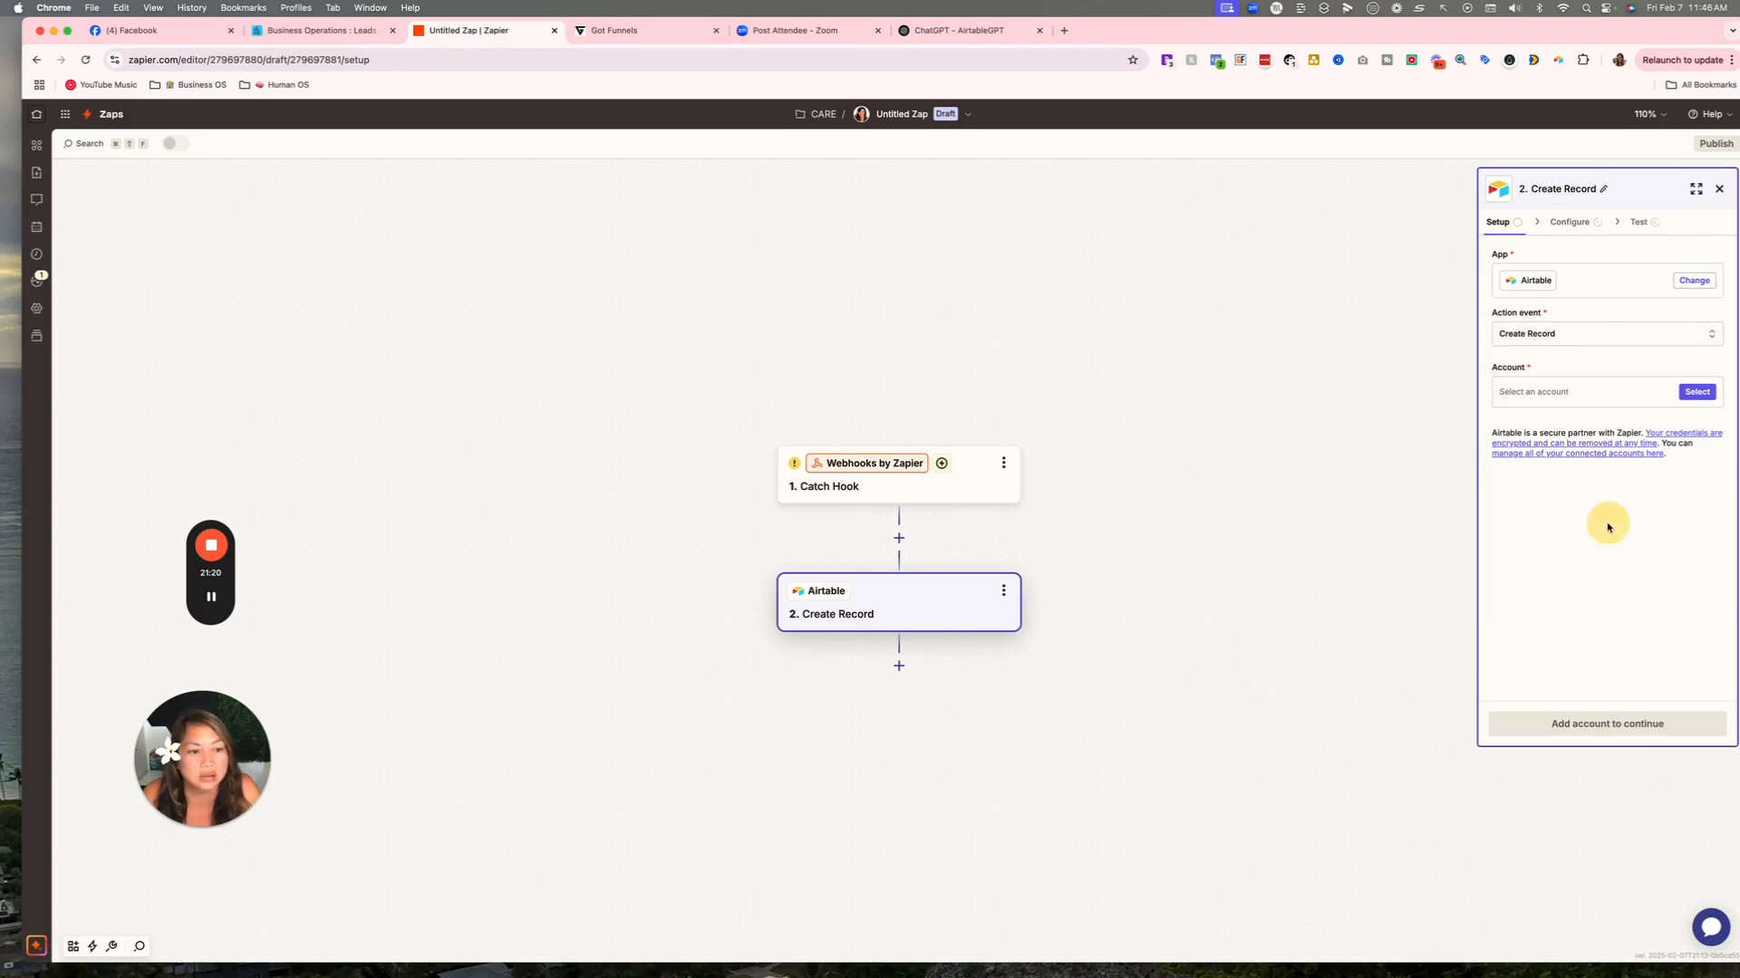
left_click(1697, 392)
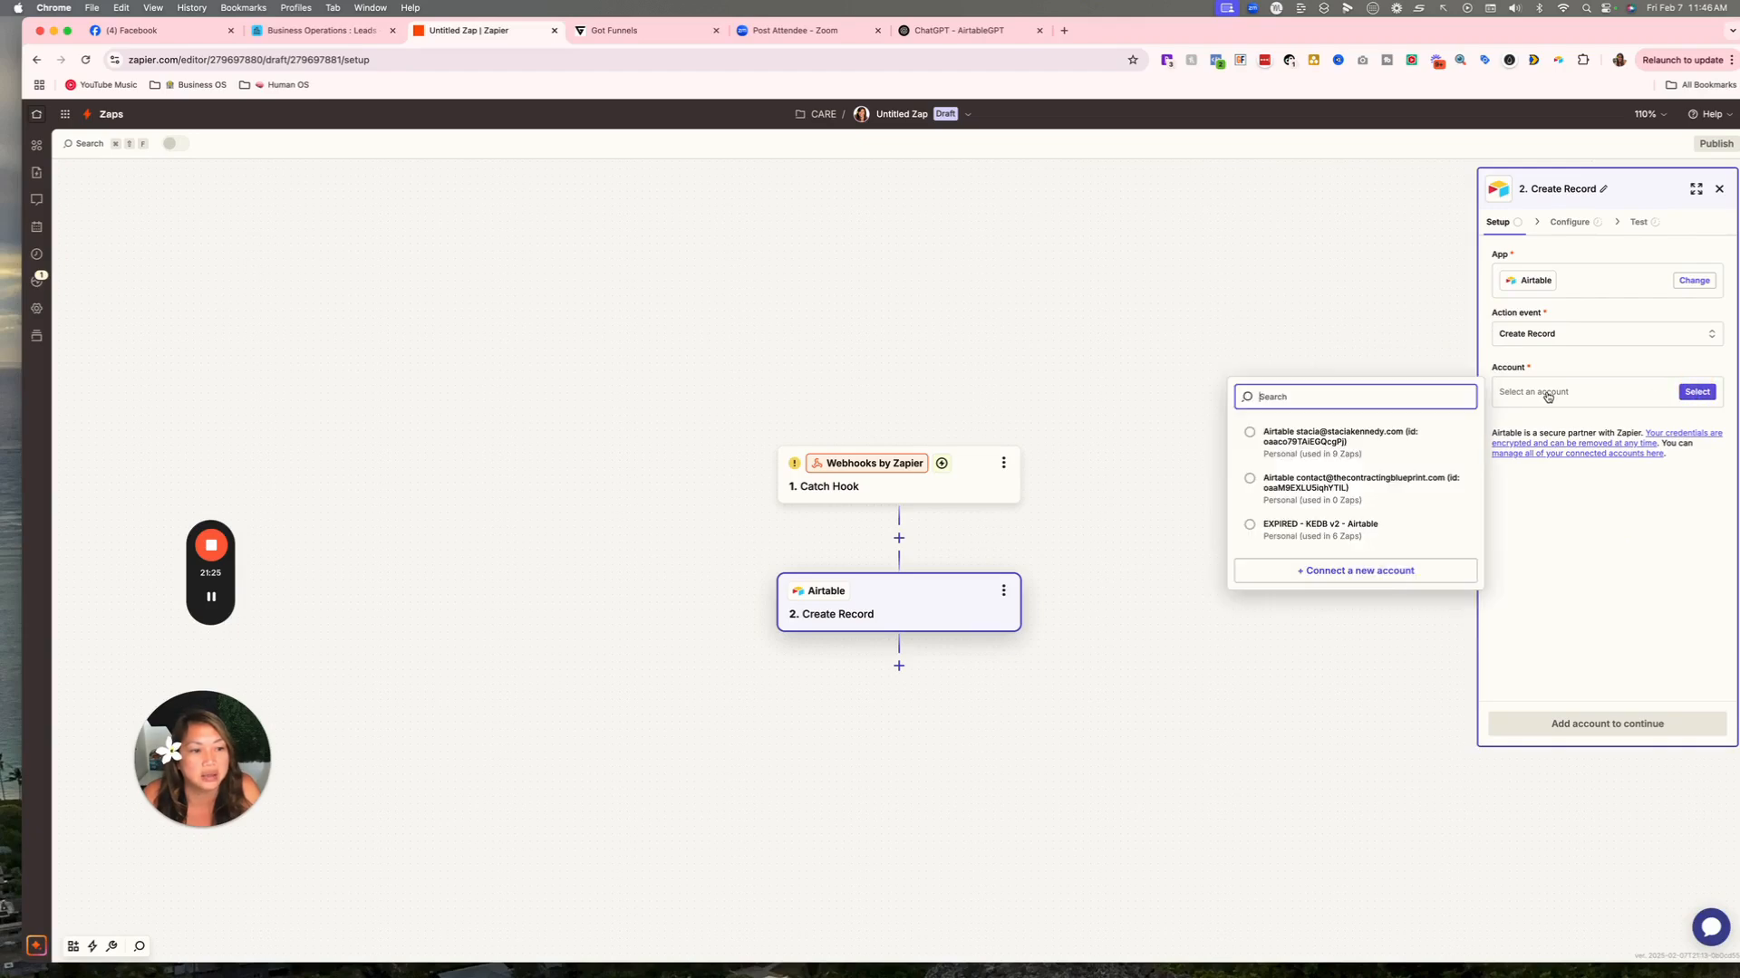
left_click(1266, 445)
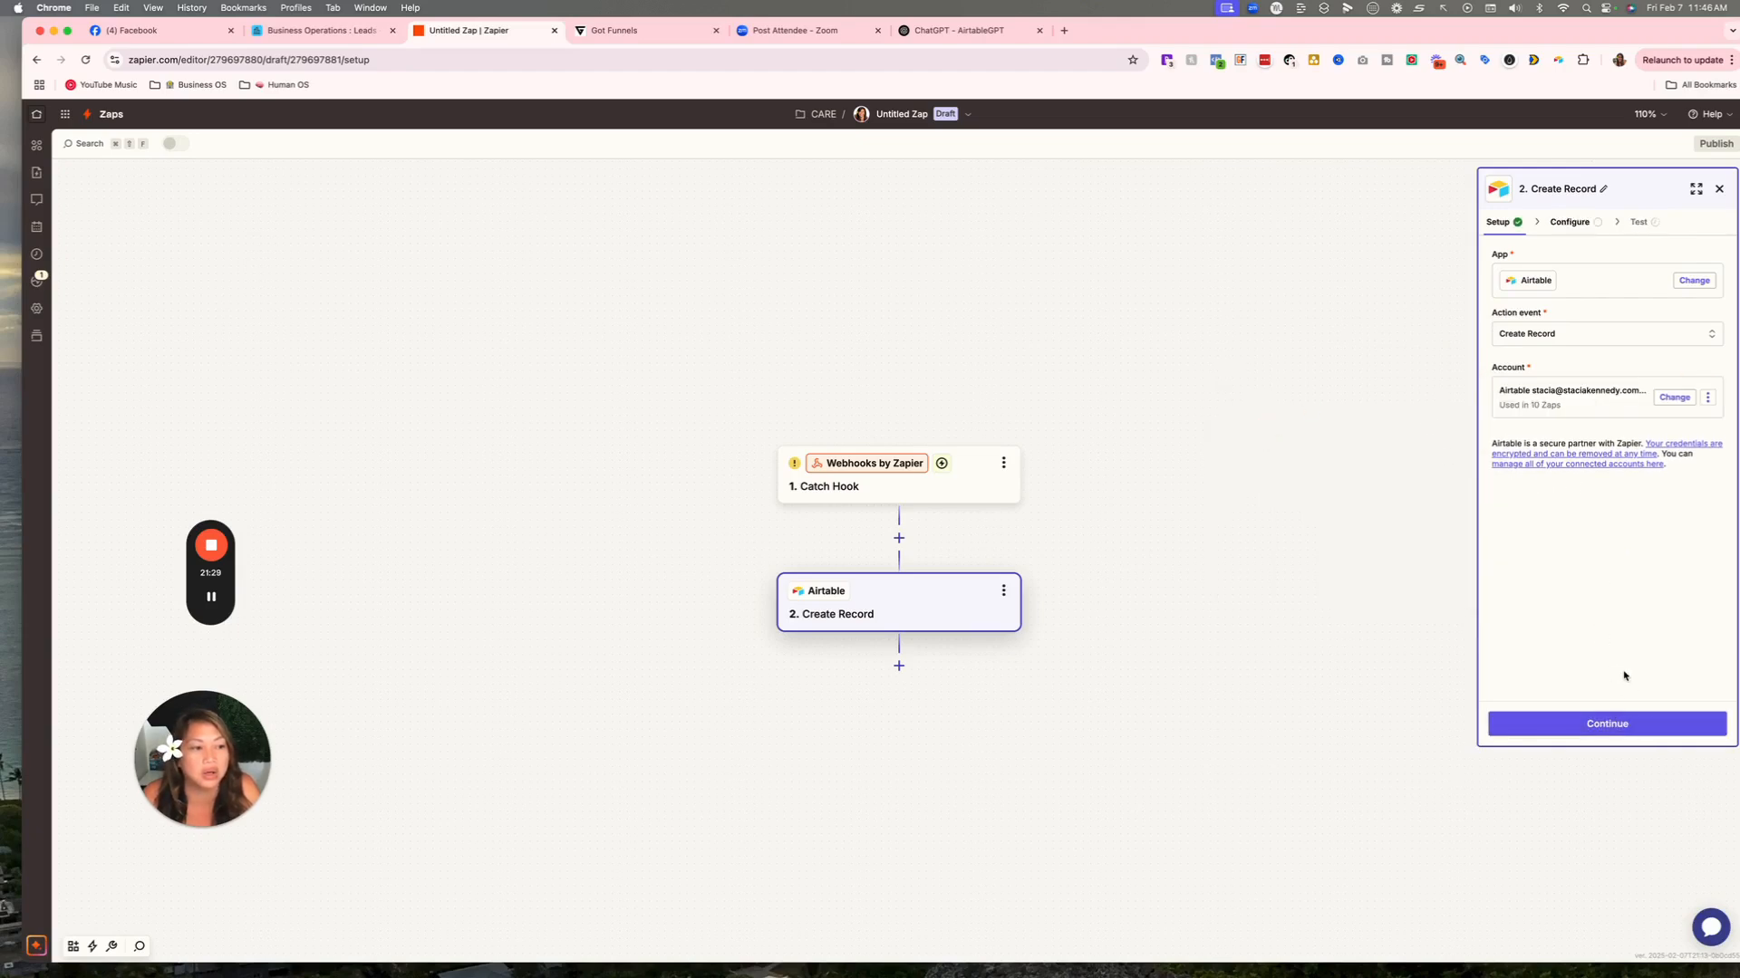
Point the Airtable step at the Business Operations base and its Leads table.
left_click(1629, 729)
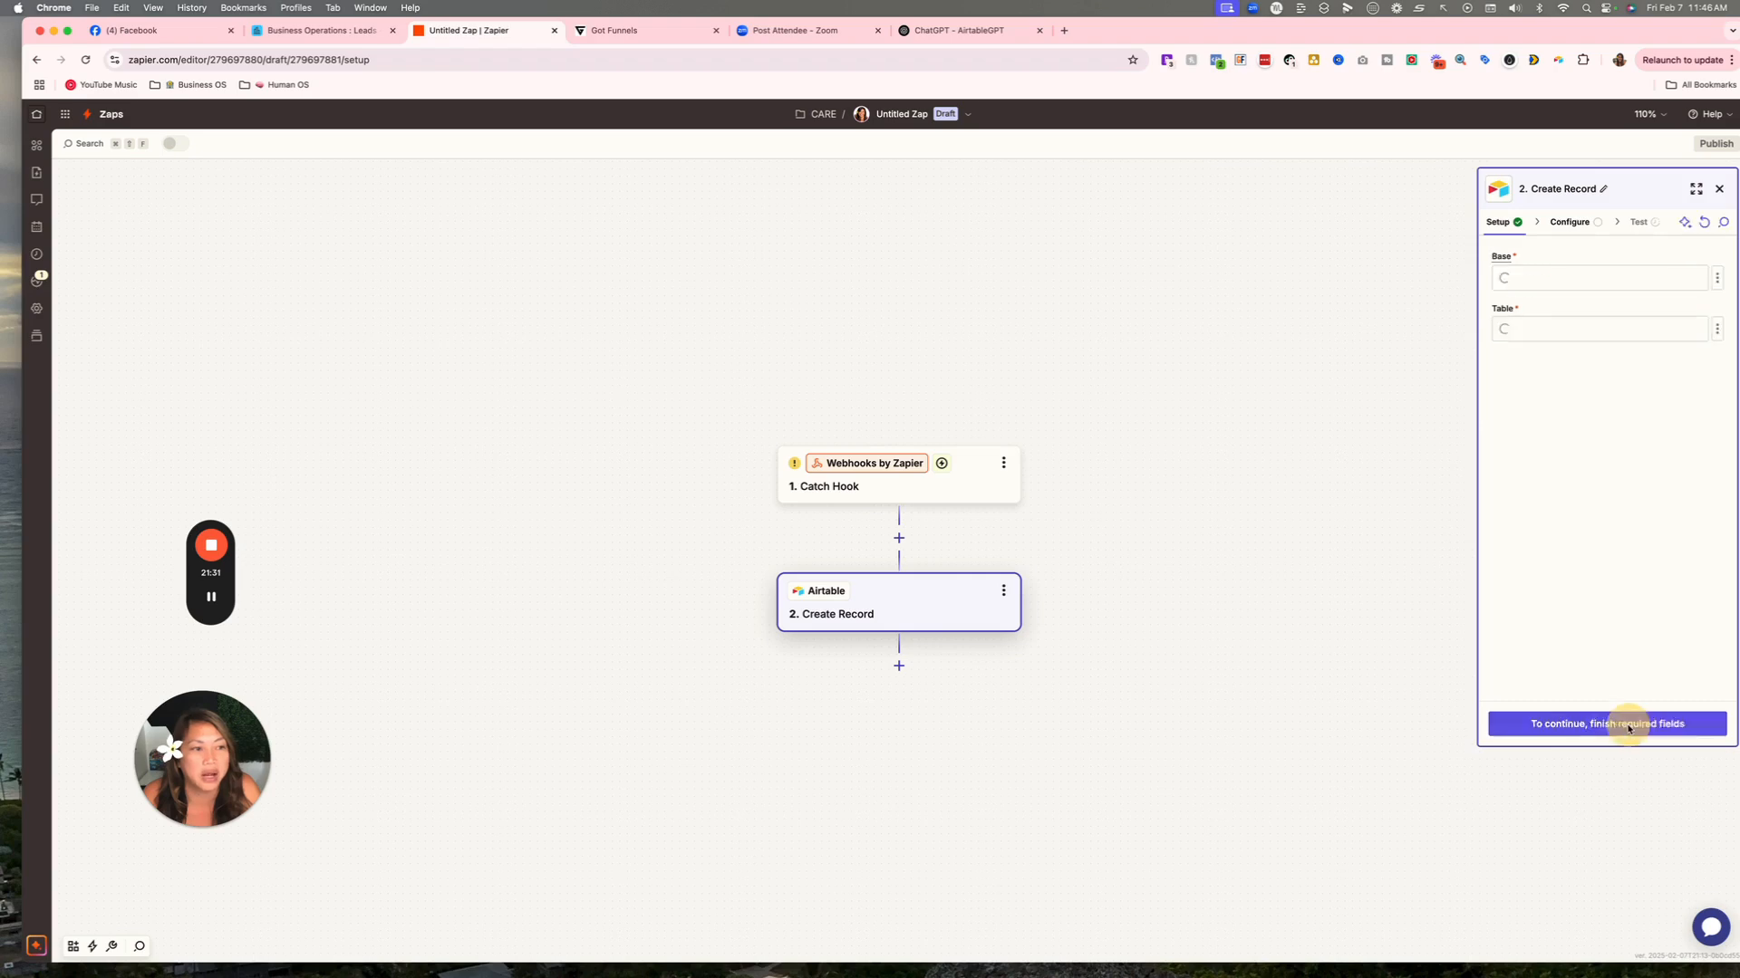
left_click(1543, 279)
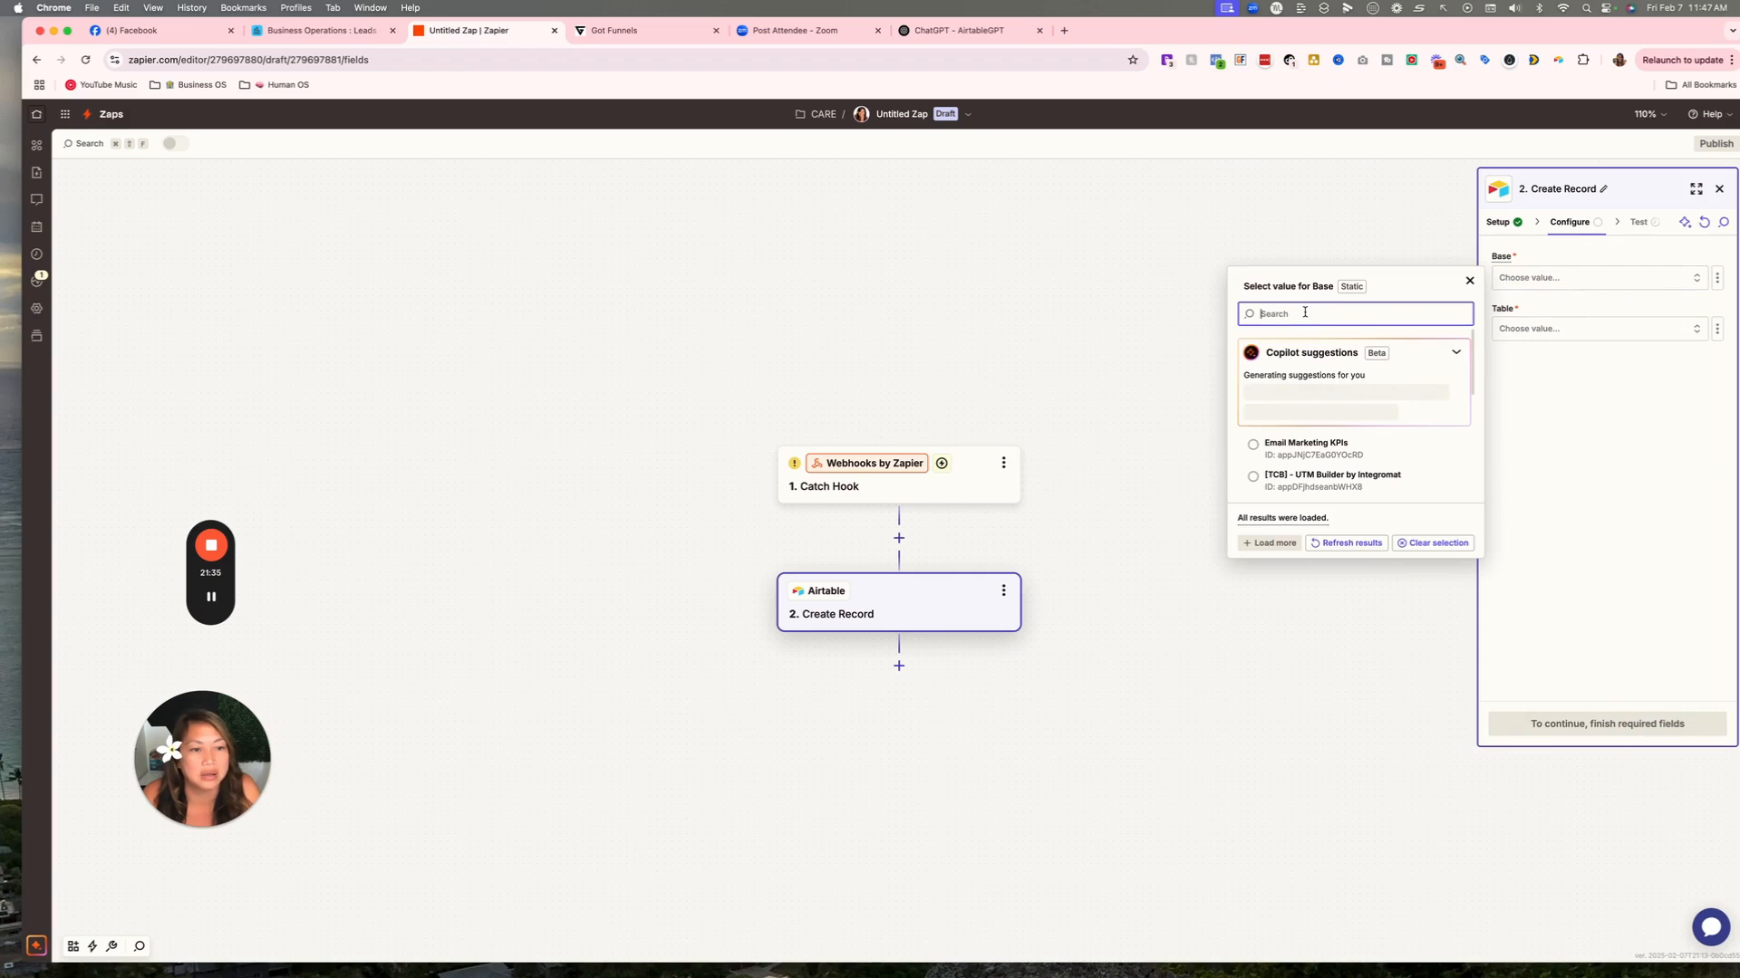
type("b")
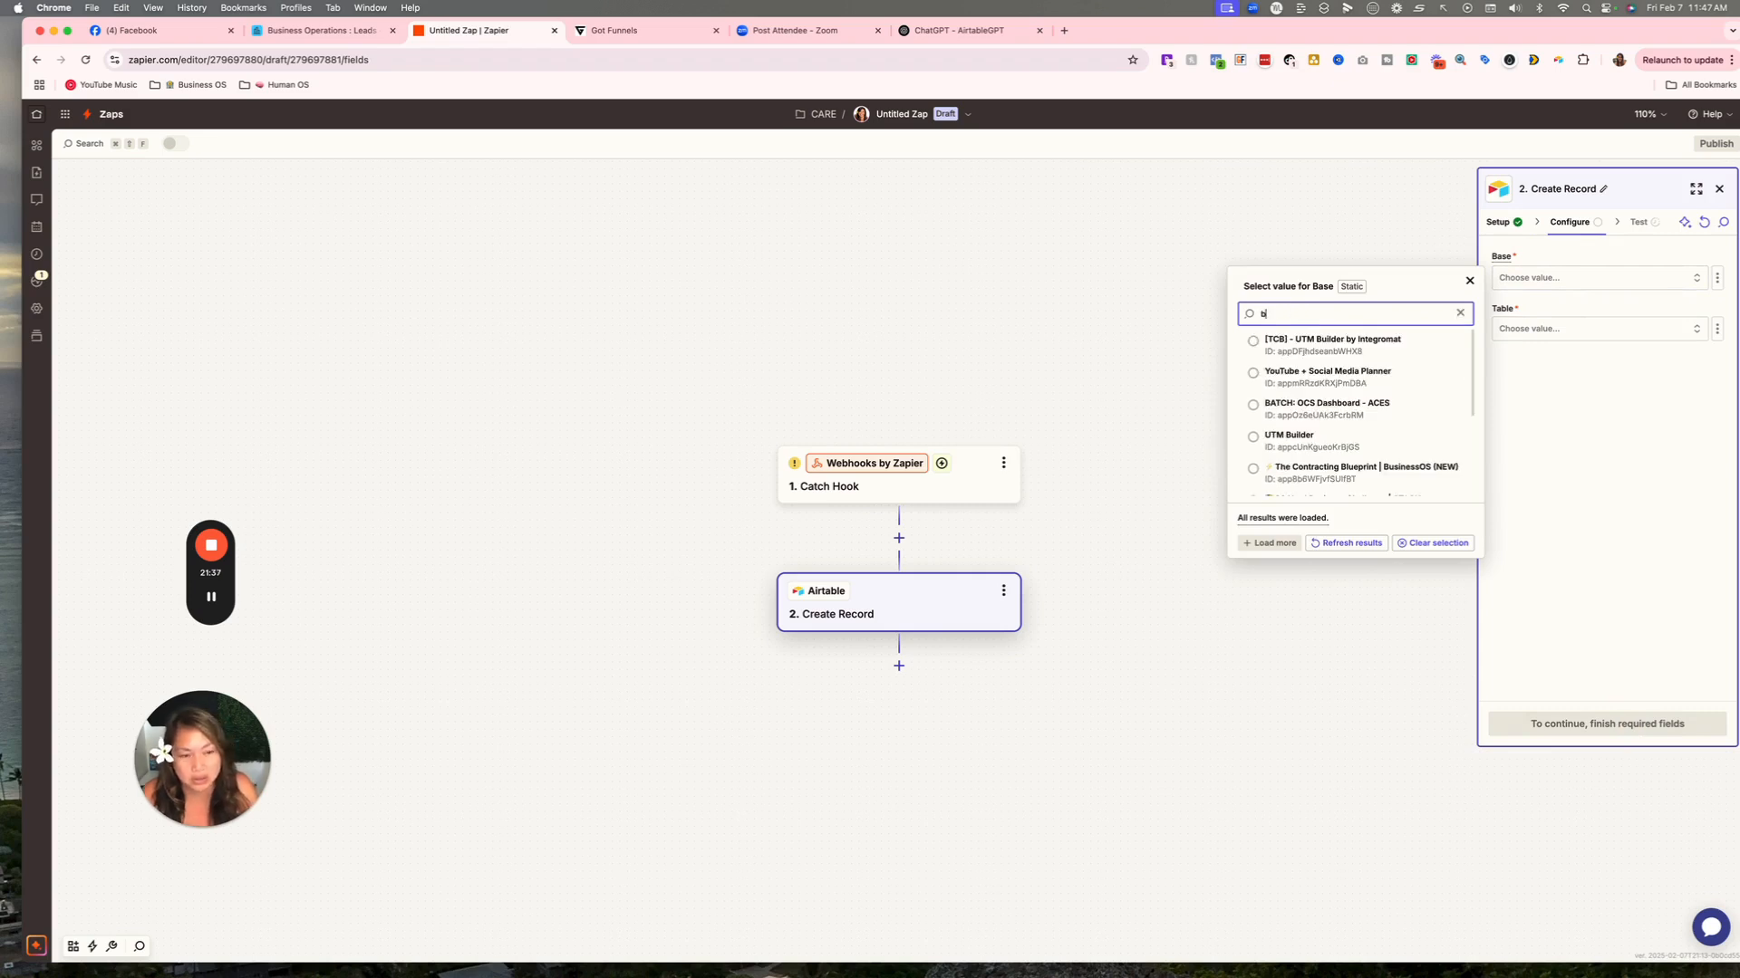
type("usiness op")
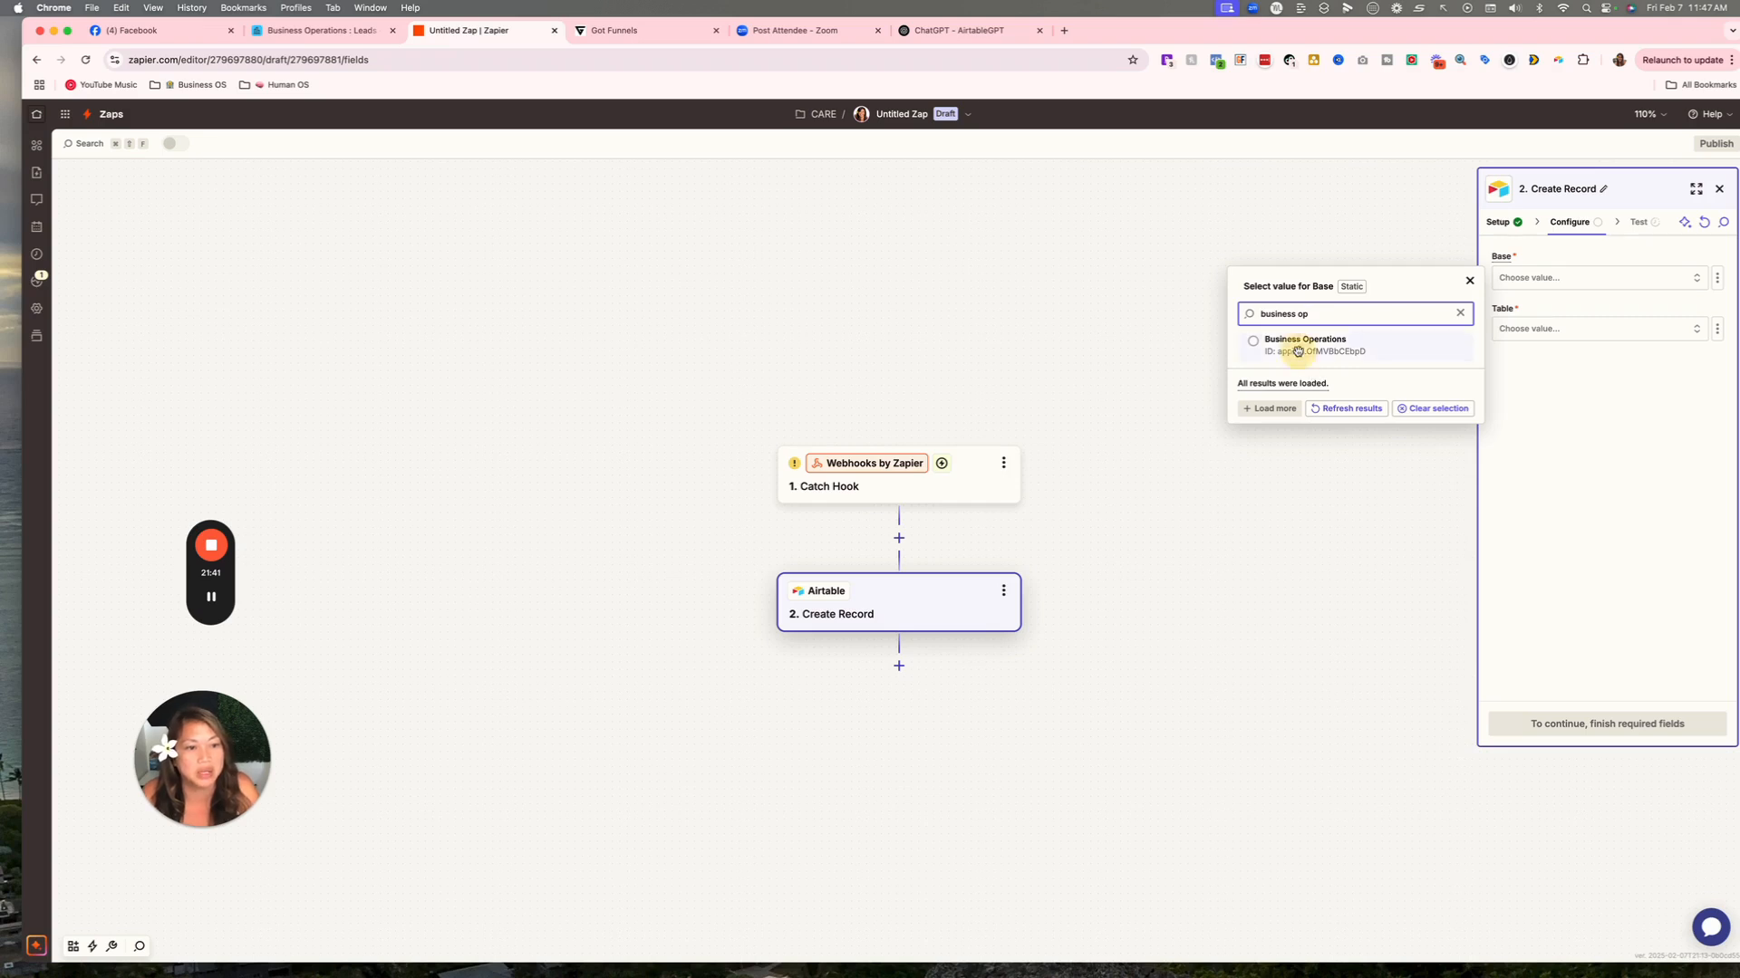
left_click(1301, 346)
left_click(1525, 326)
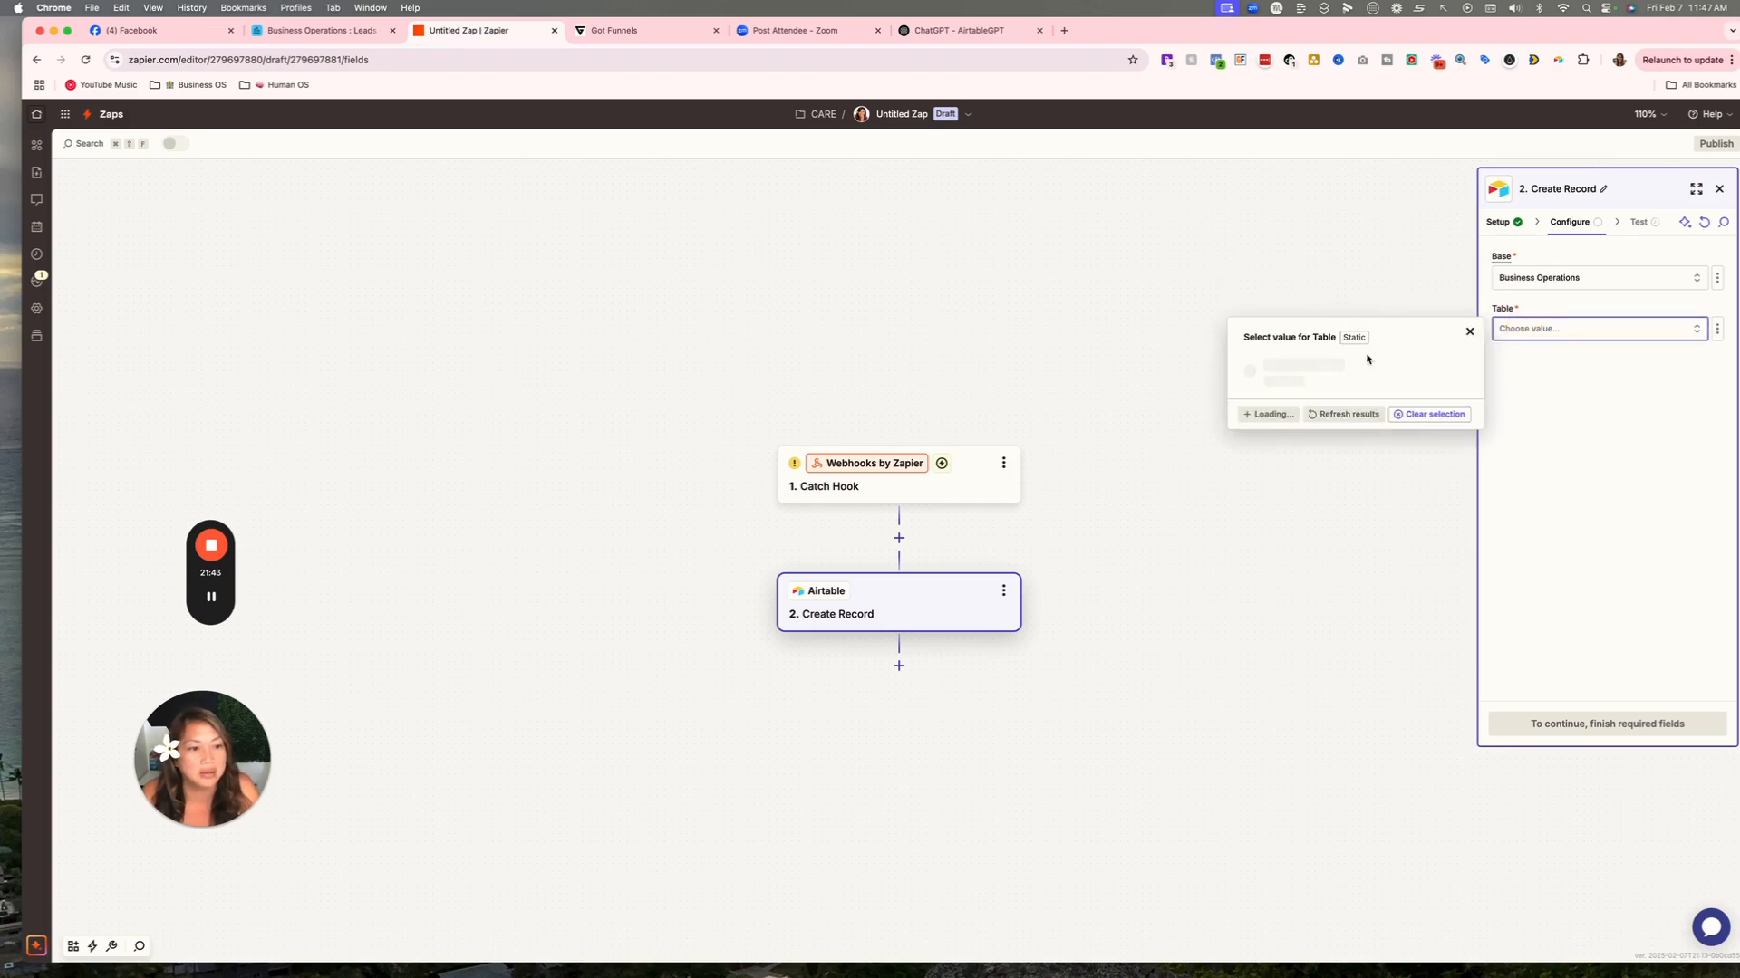
left_click(1289, 362)
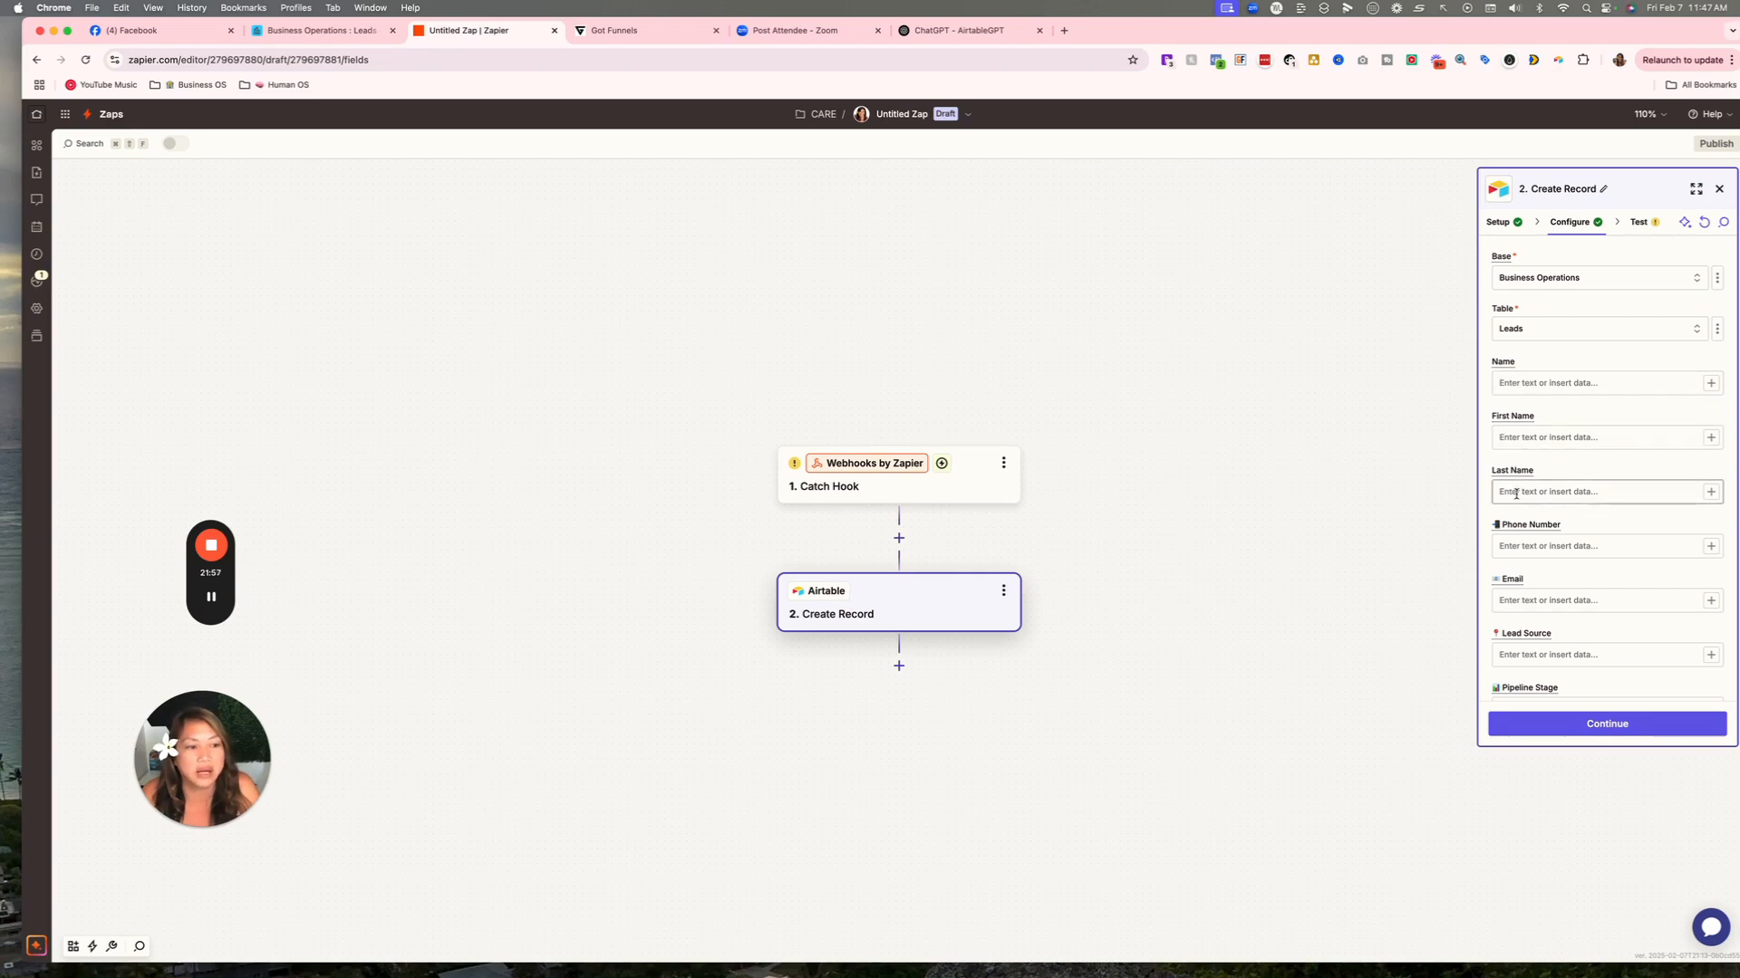
Open and close the data picker for the First Name field.
scroll(1516, 381, "down", 2)
left_click(1516, 386)
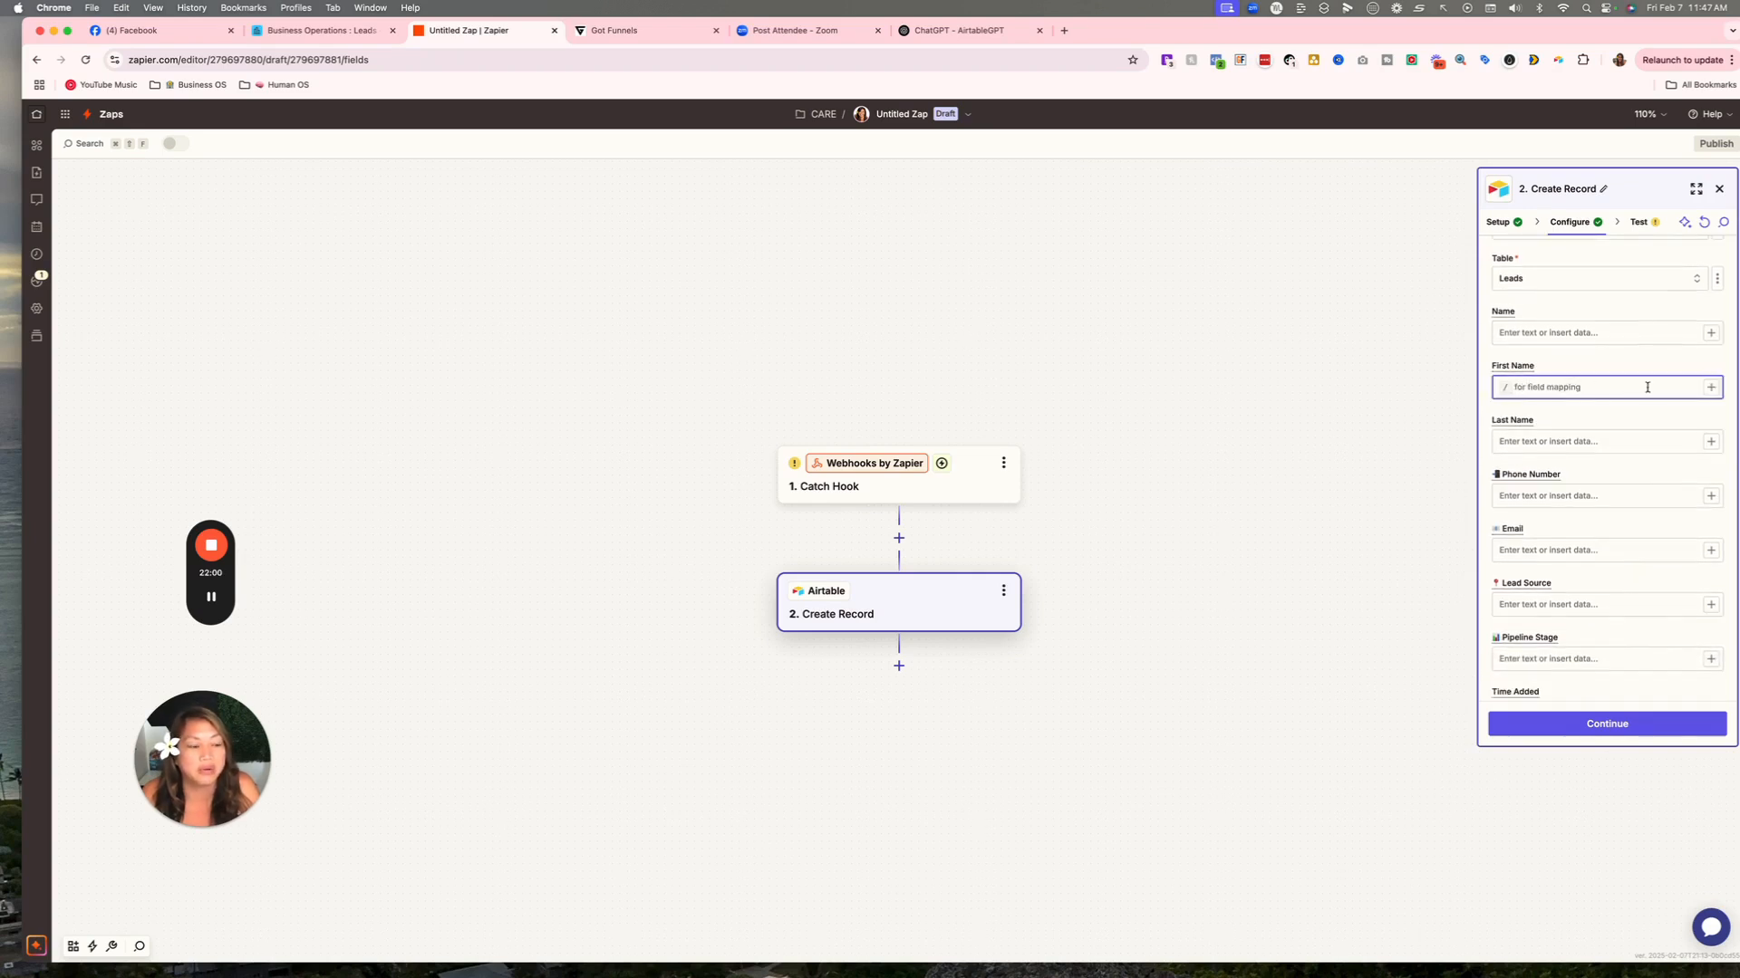
left_click(1710, 389)
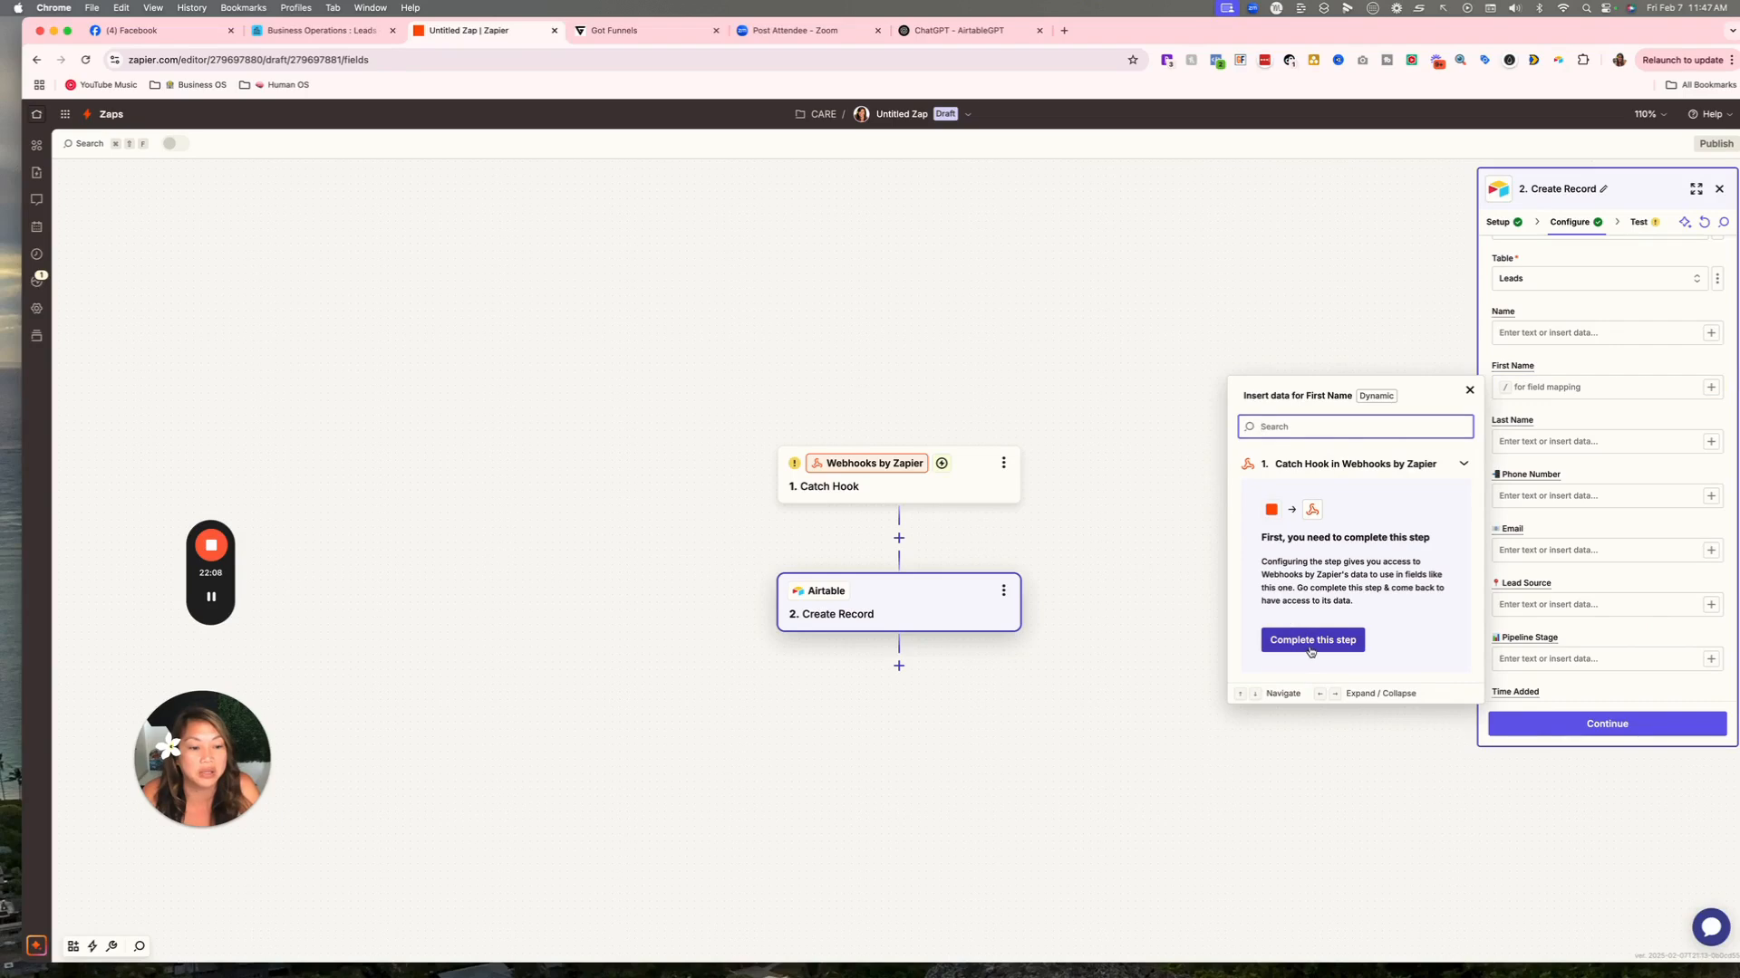
left_click(1469, 390)
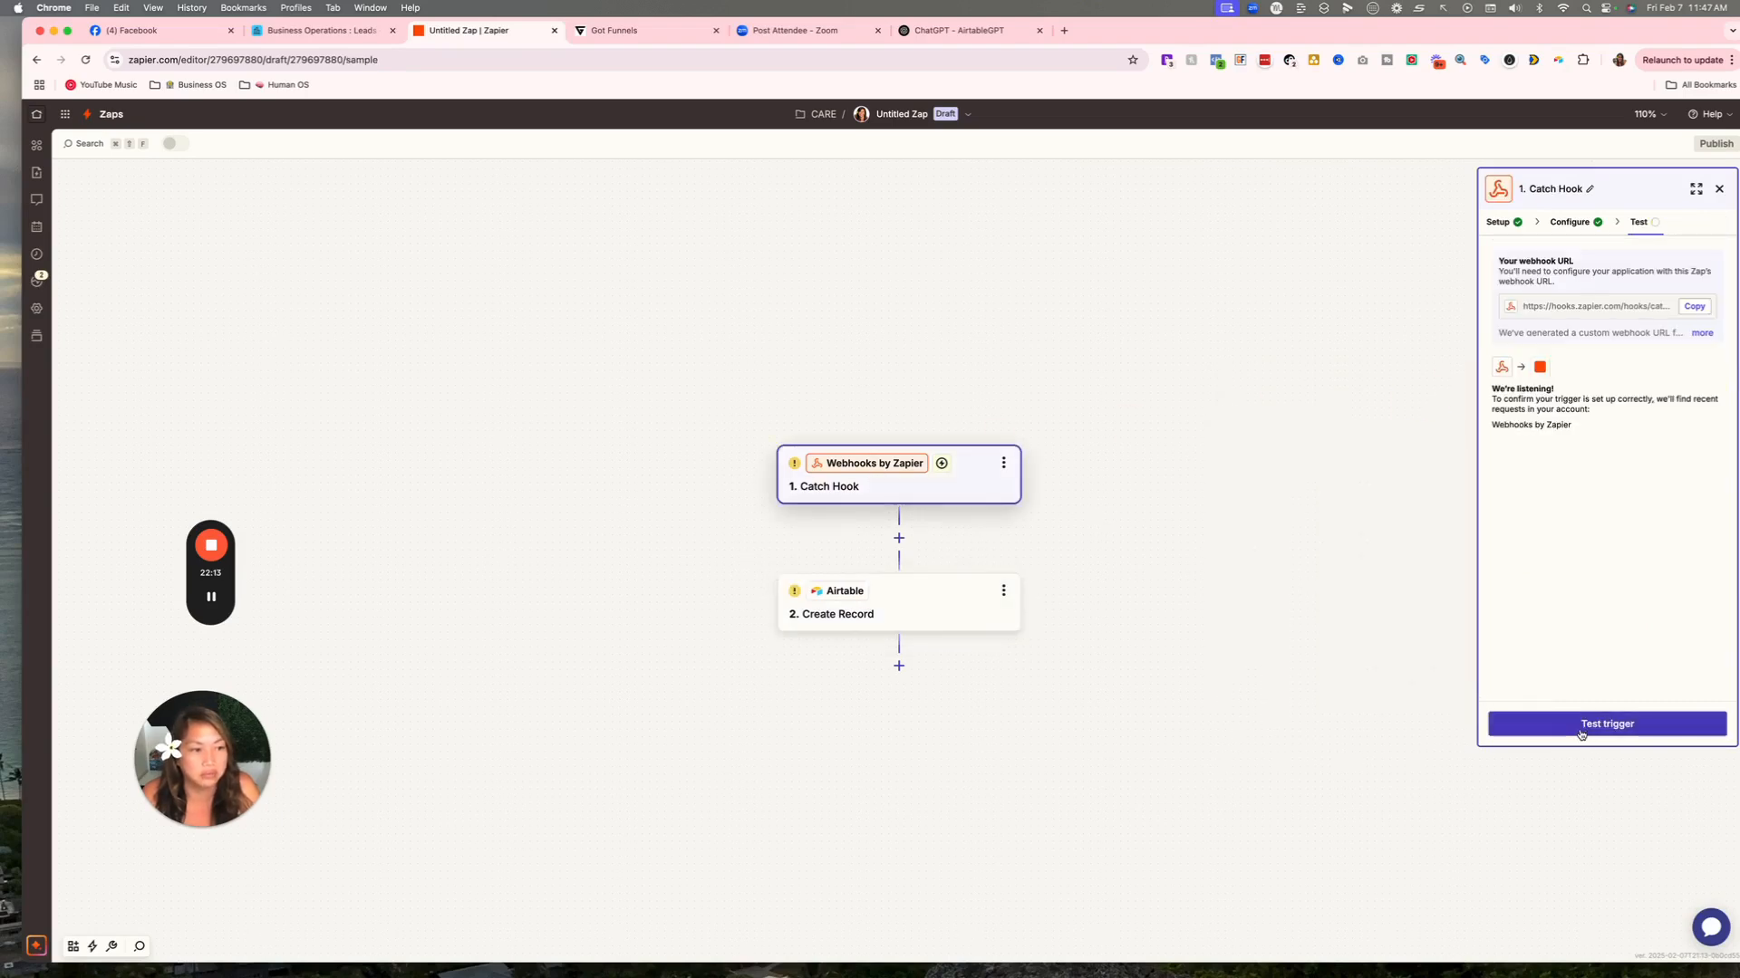
Test the Catch Hook trigger three times, getting no request found, then return to GoHighLevel.
left_click(1587, 733)
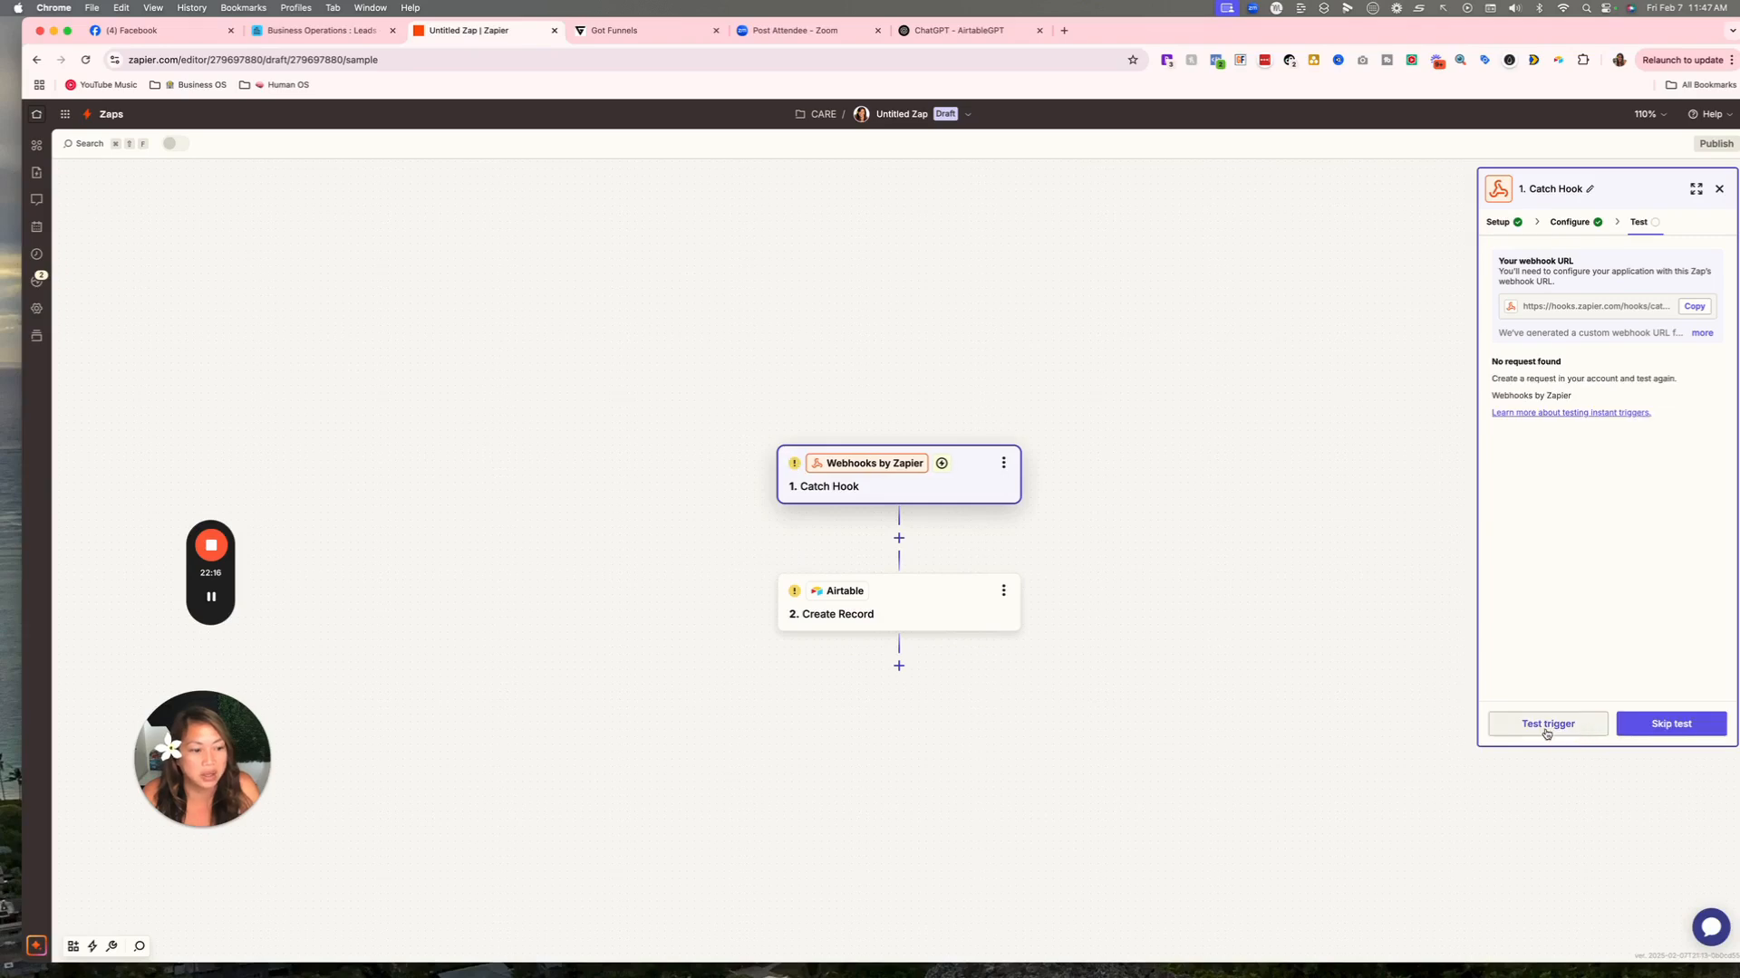
left_click(1547, 733)
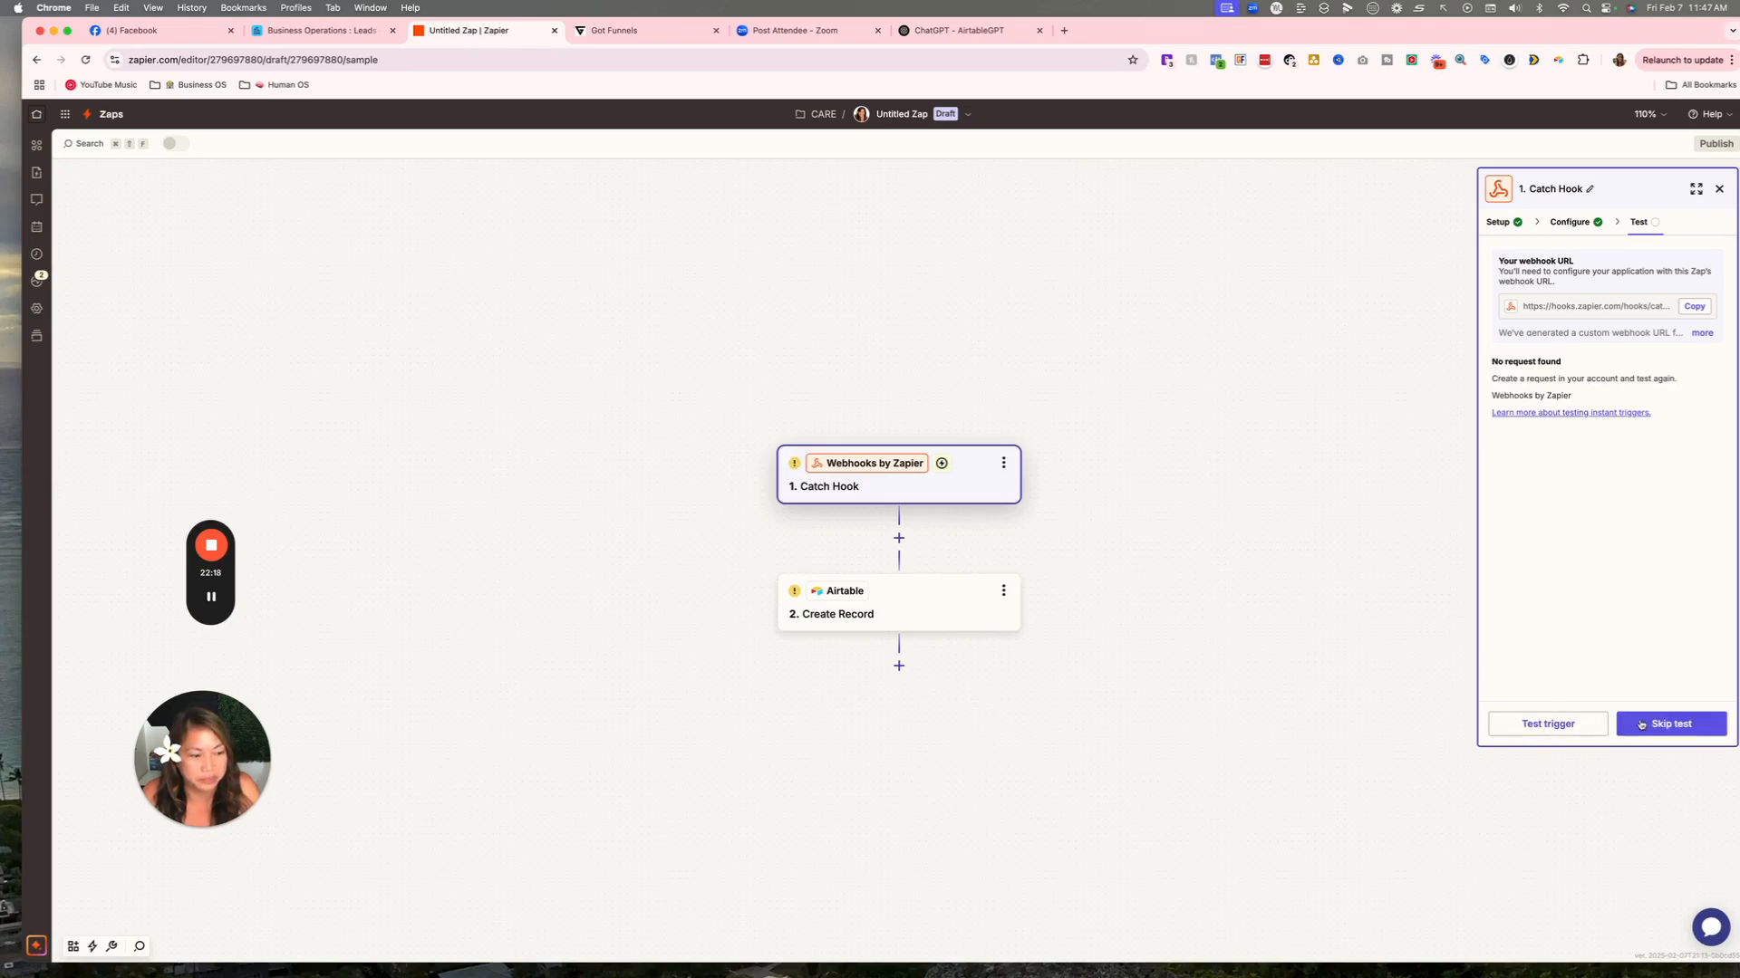
left_click(1570, 724)
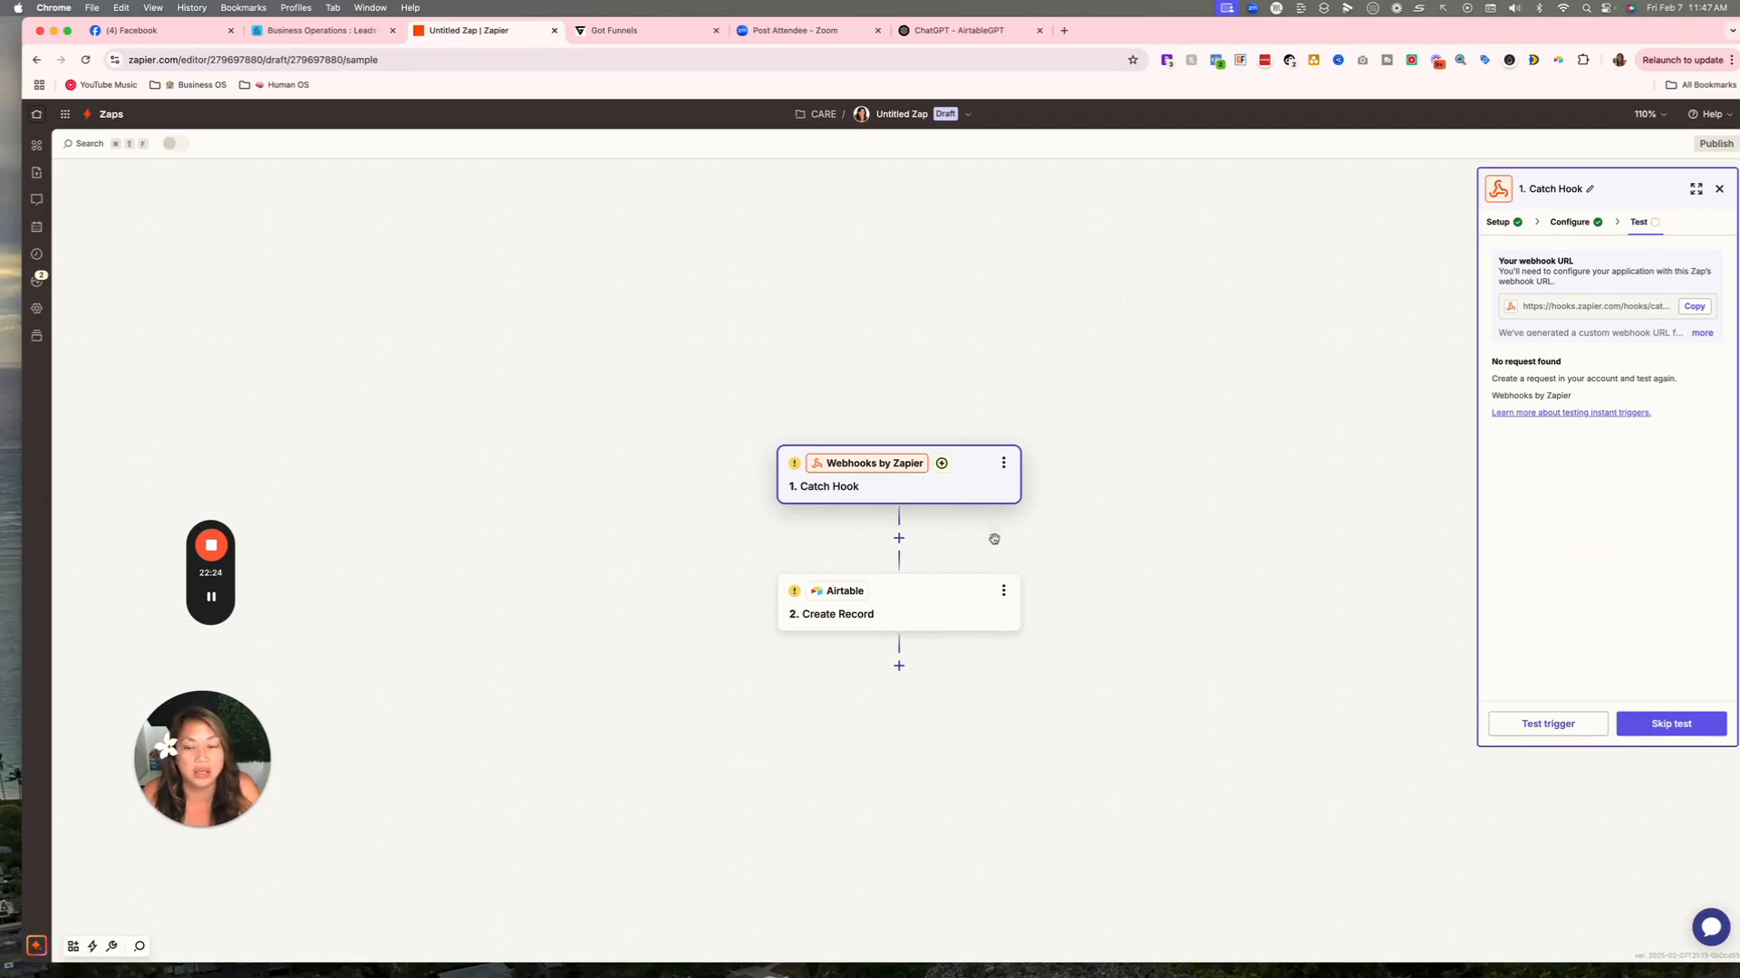
mouse_move(218, 616)
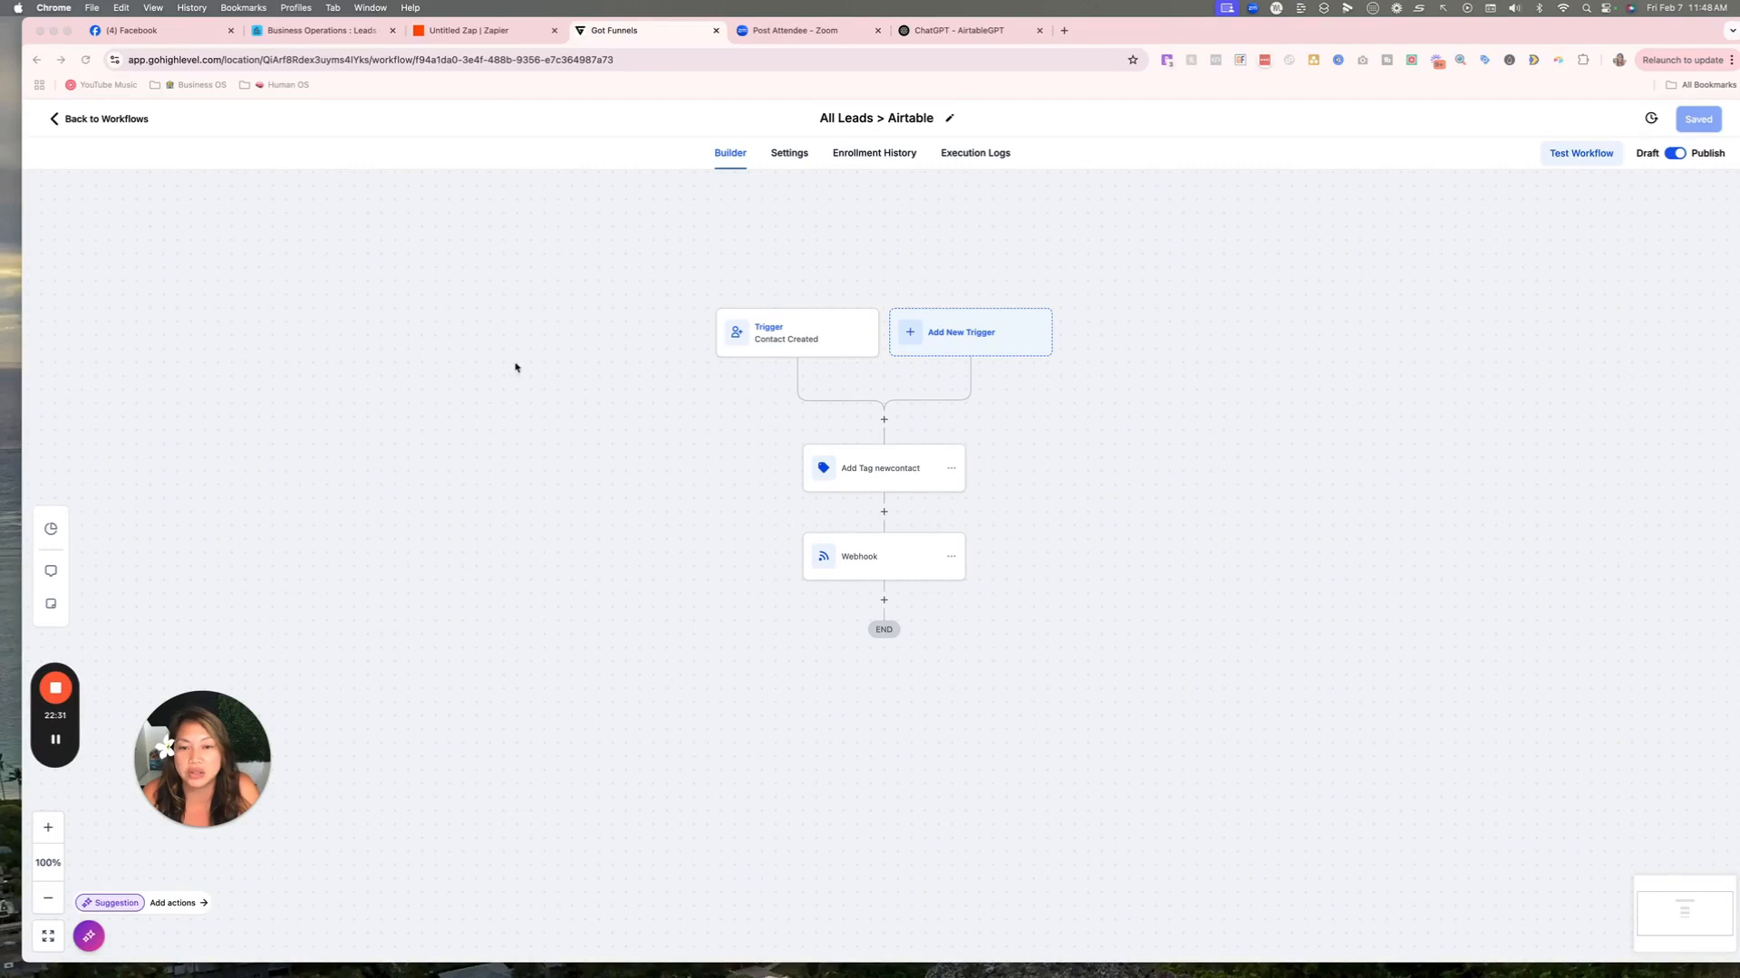
scroll(533, 384, "right", 1)
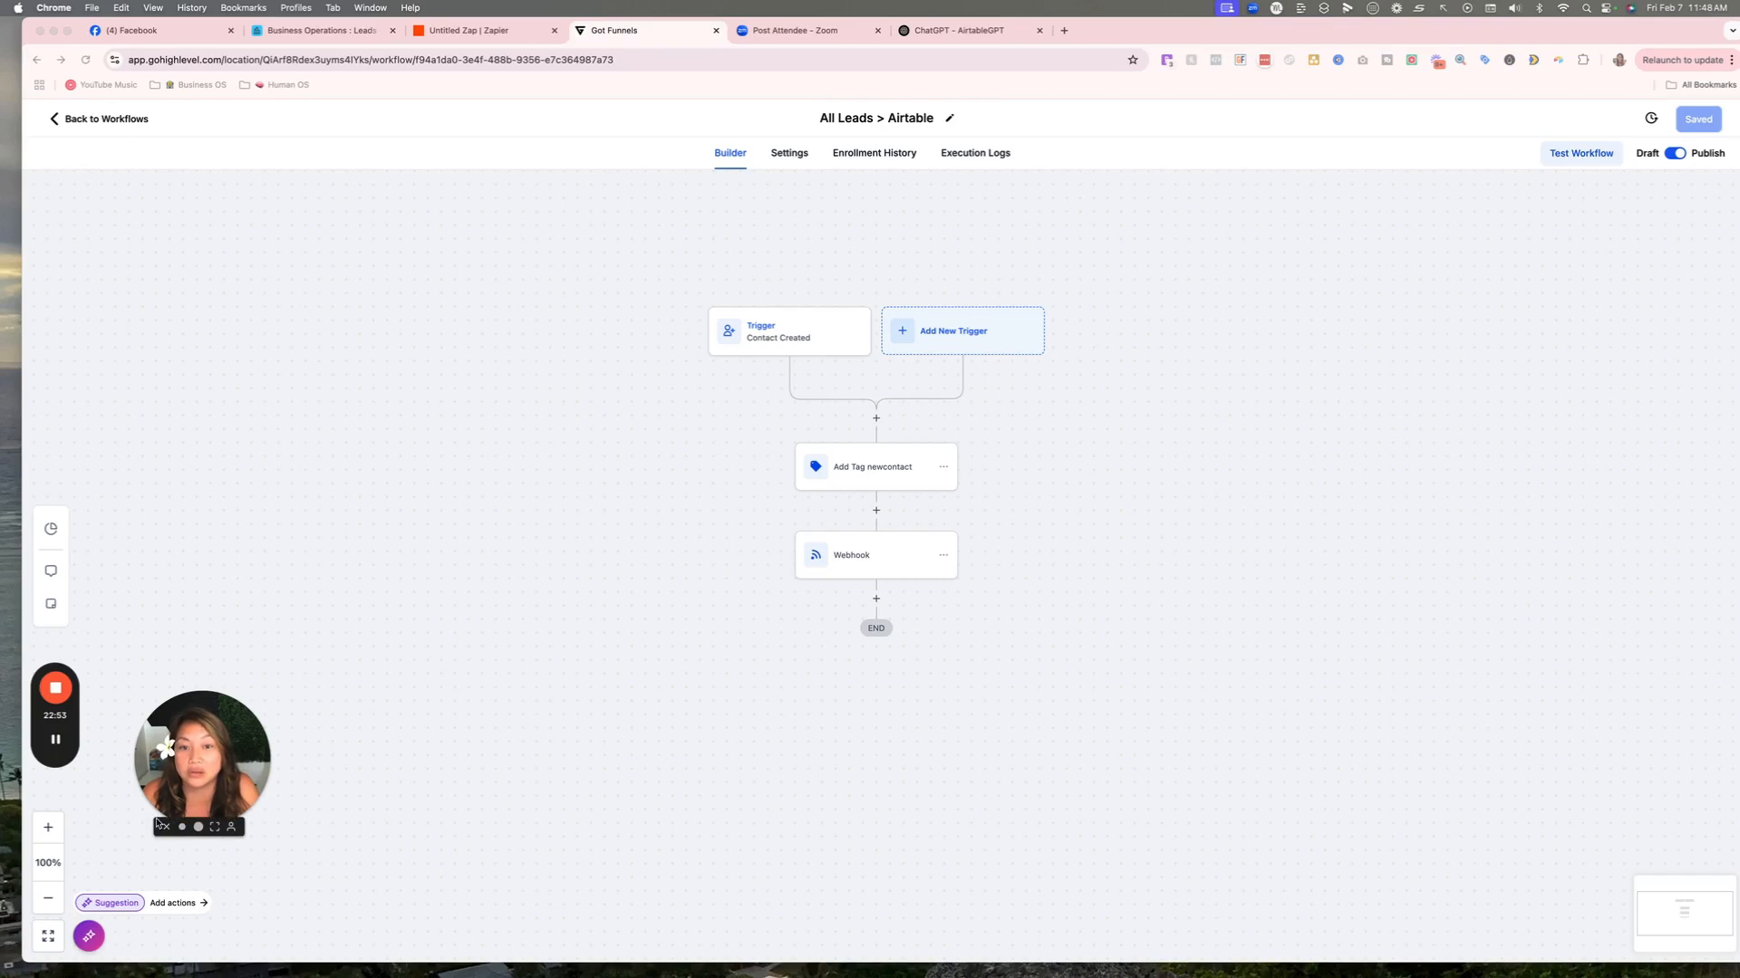
Add the test contact to the All Leads > Airtable workflow with action description 'contact', then dismiss the confirmation.
left_click(60, 748)
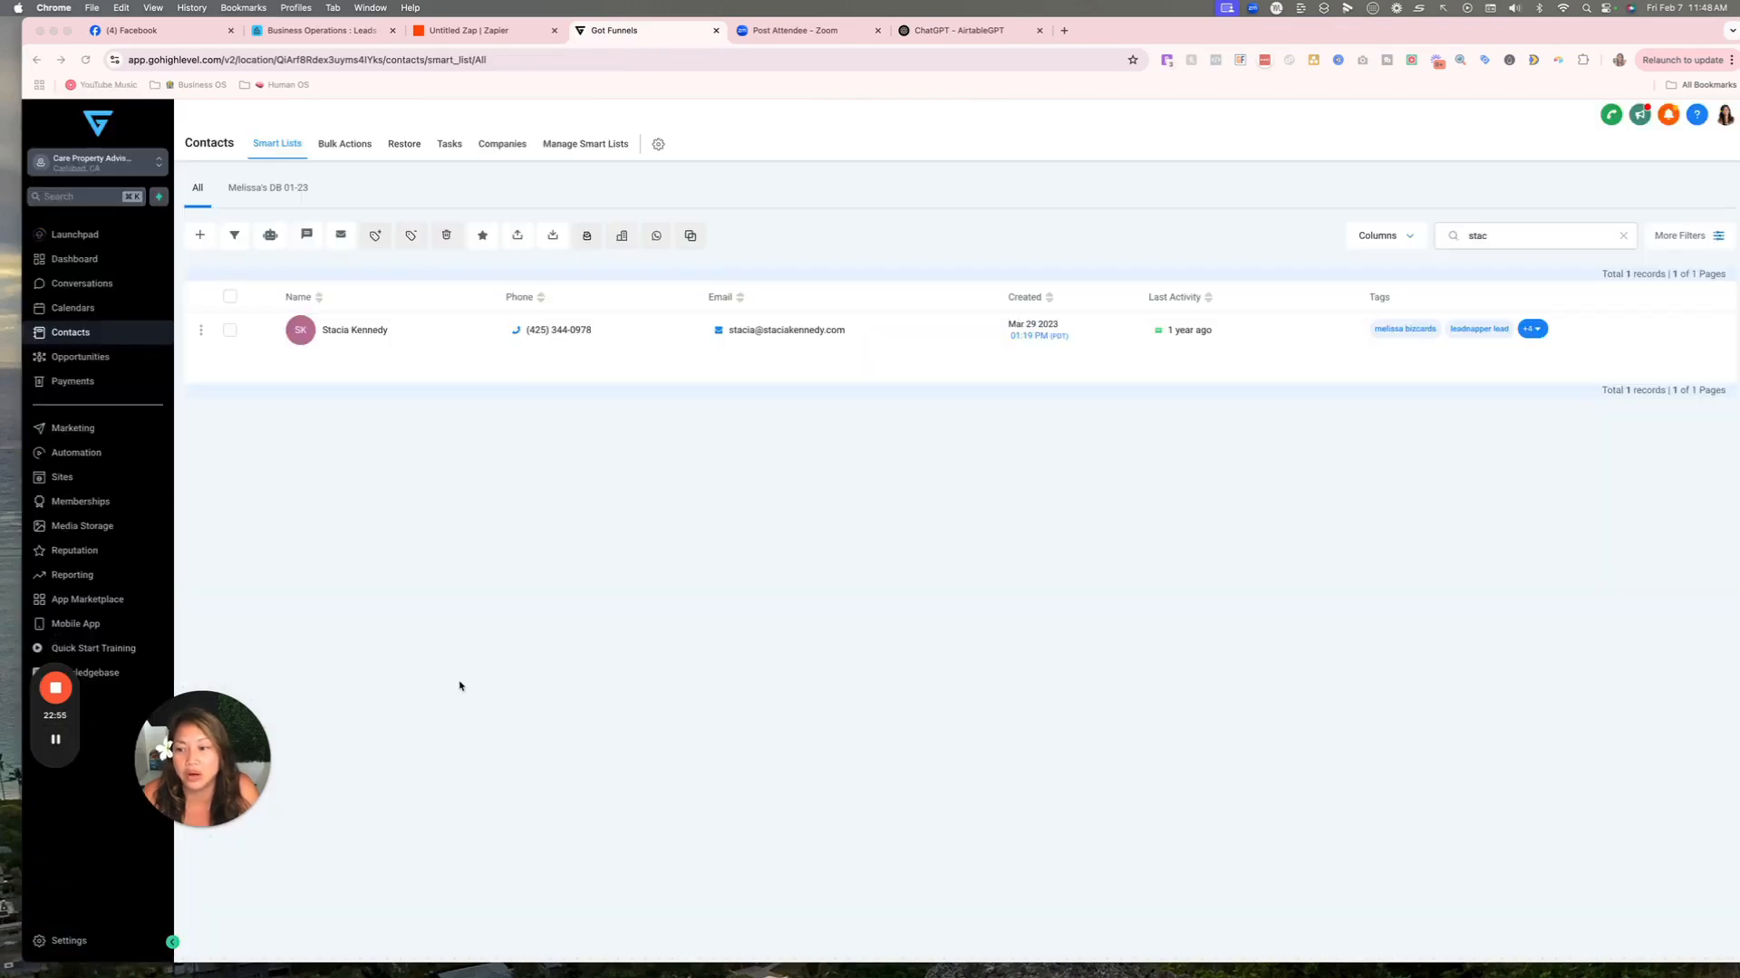
left_click(229, 329)
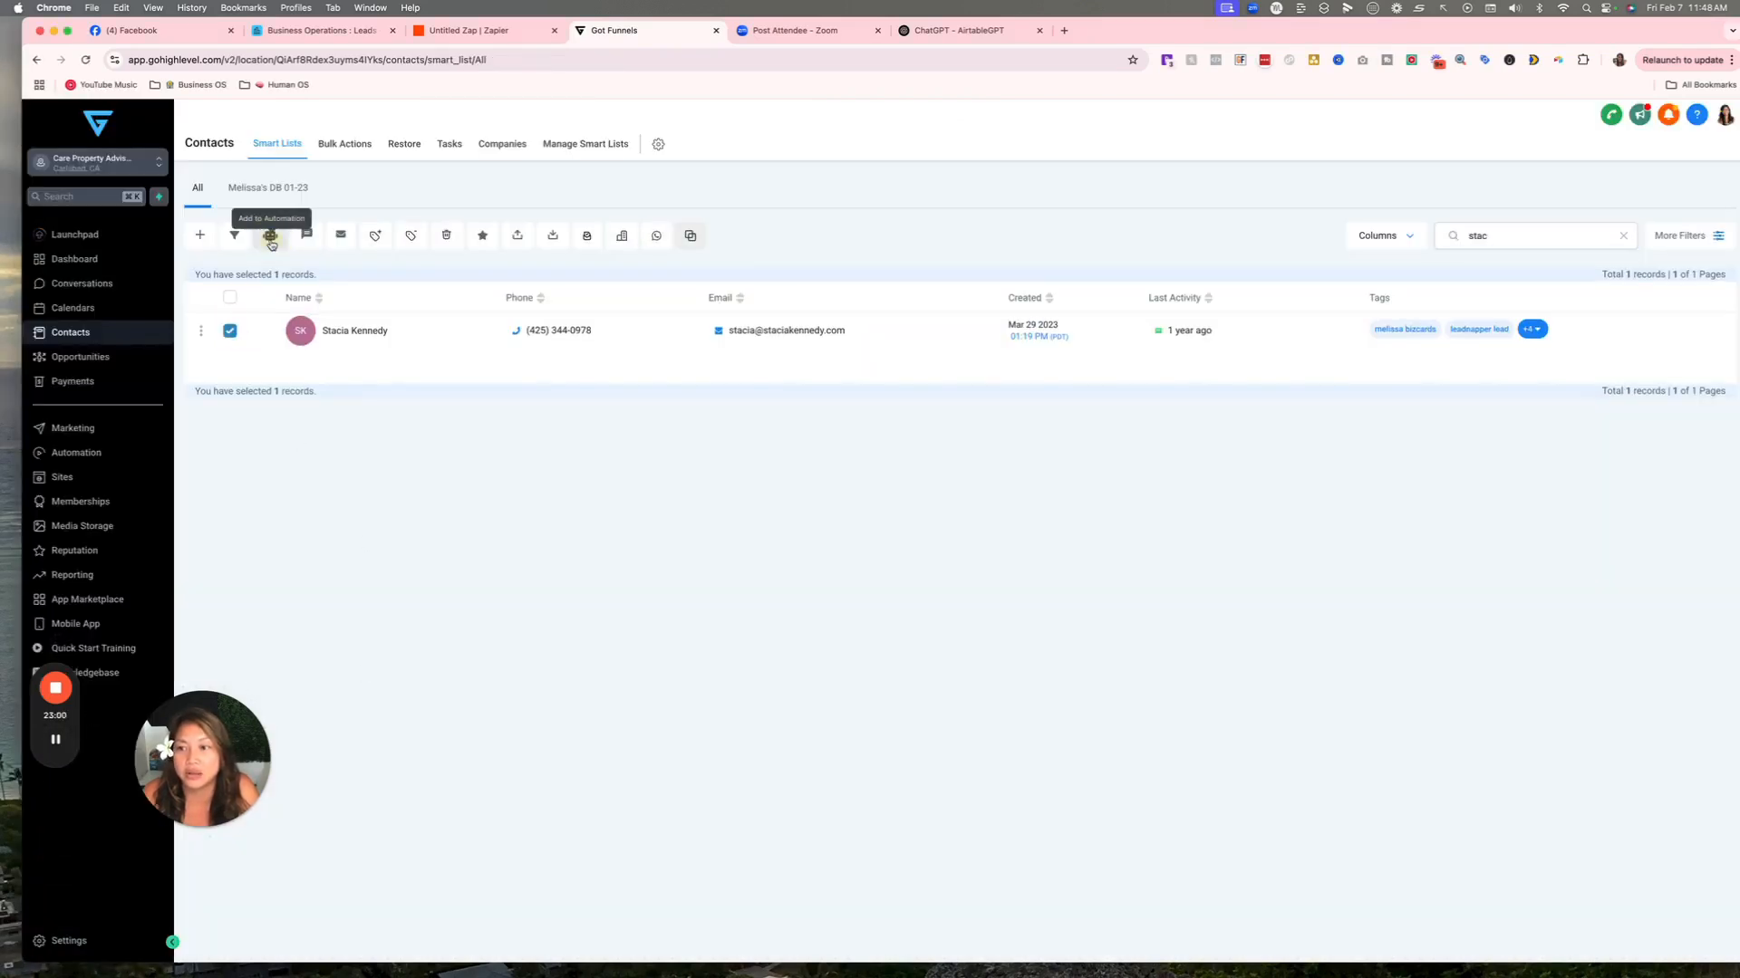
left_click(270, 236)
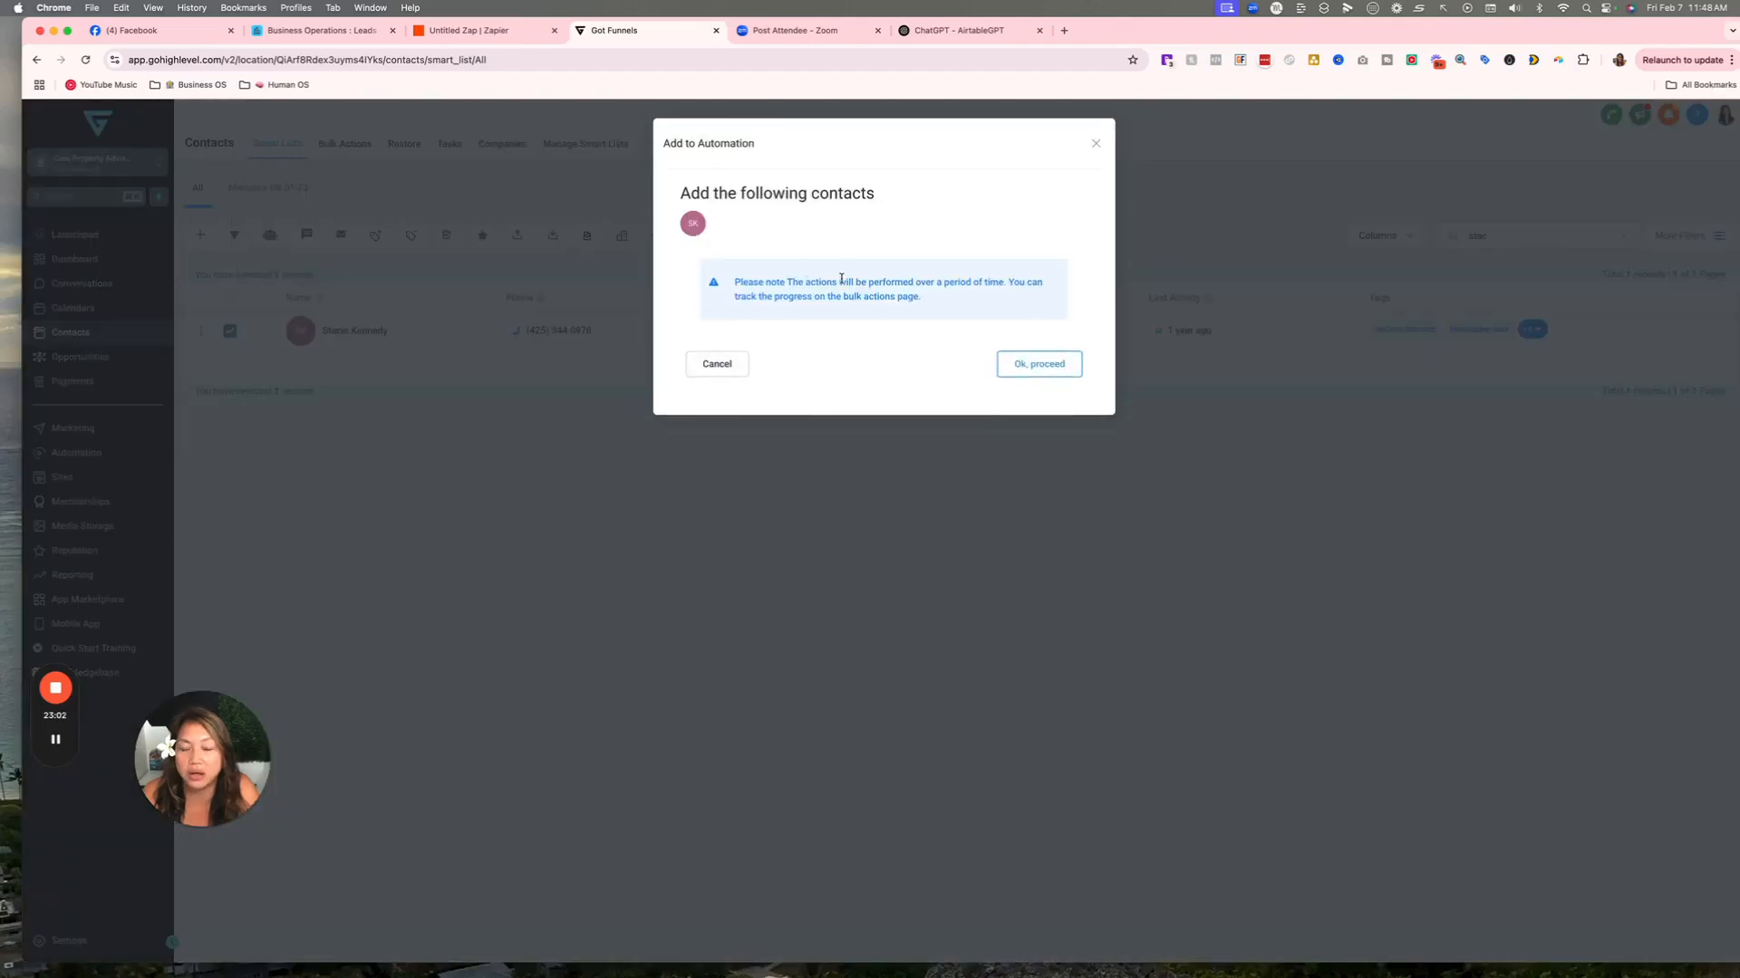
left_click(1041, 362)
left_click(792, 342)
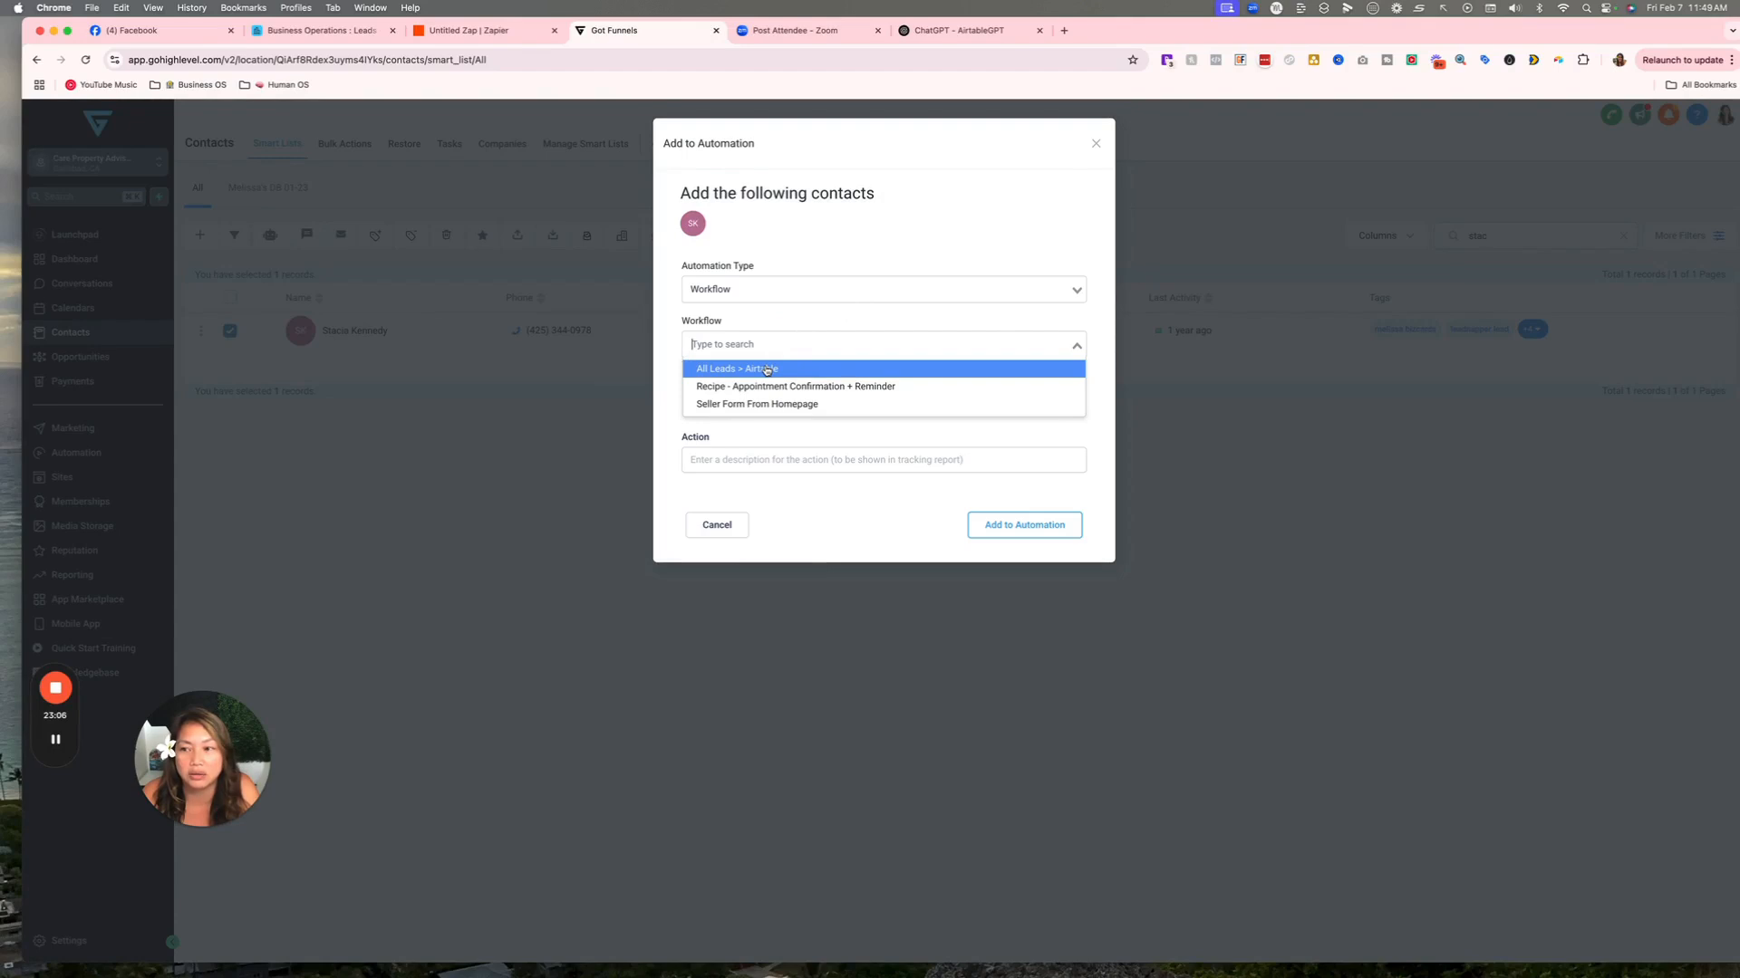
left_click(767, 369)
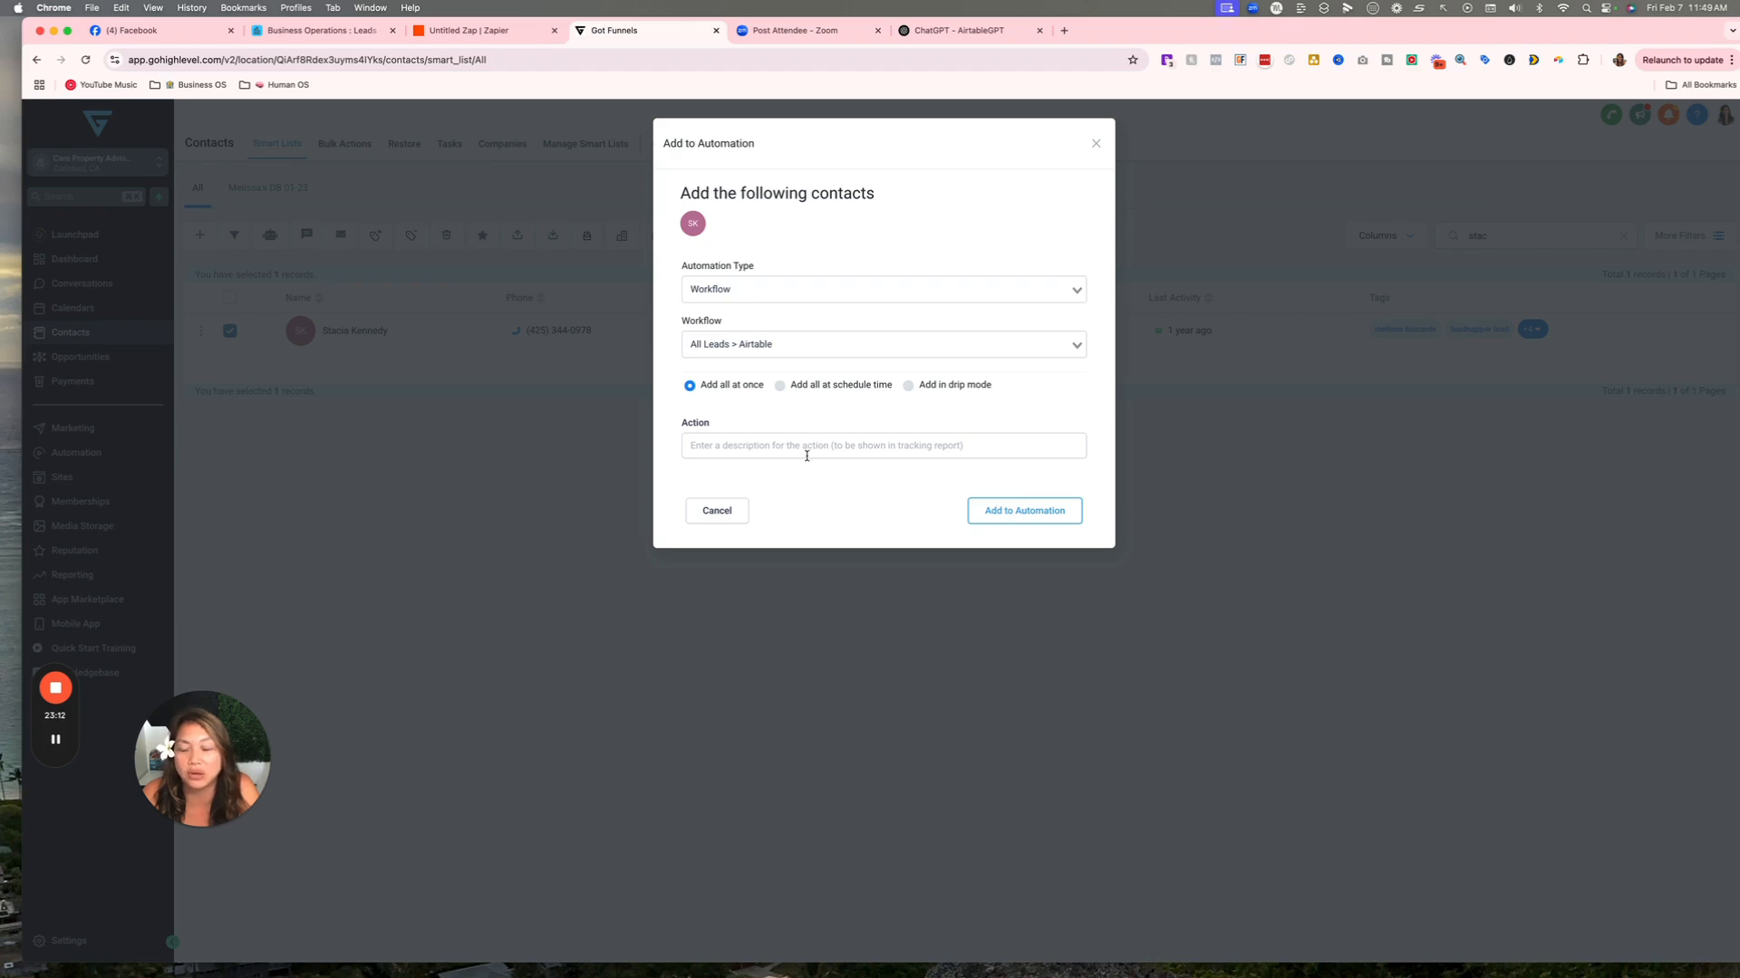
left_click(991, 446)
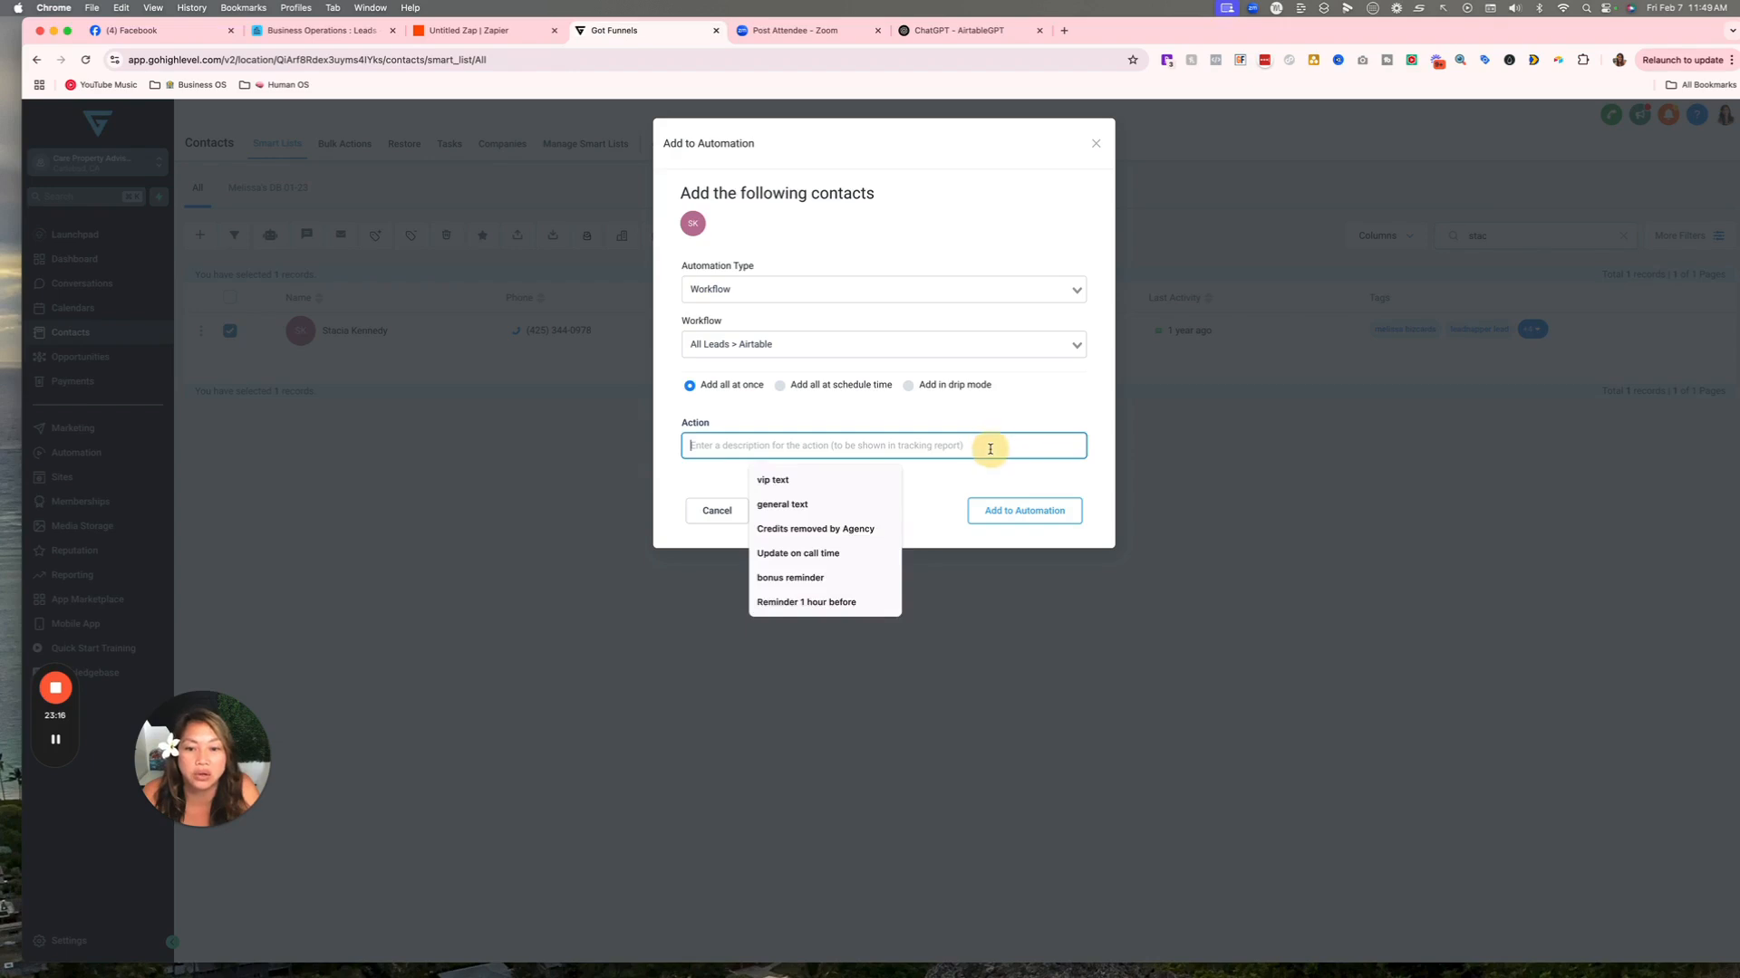
type("contact")
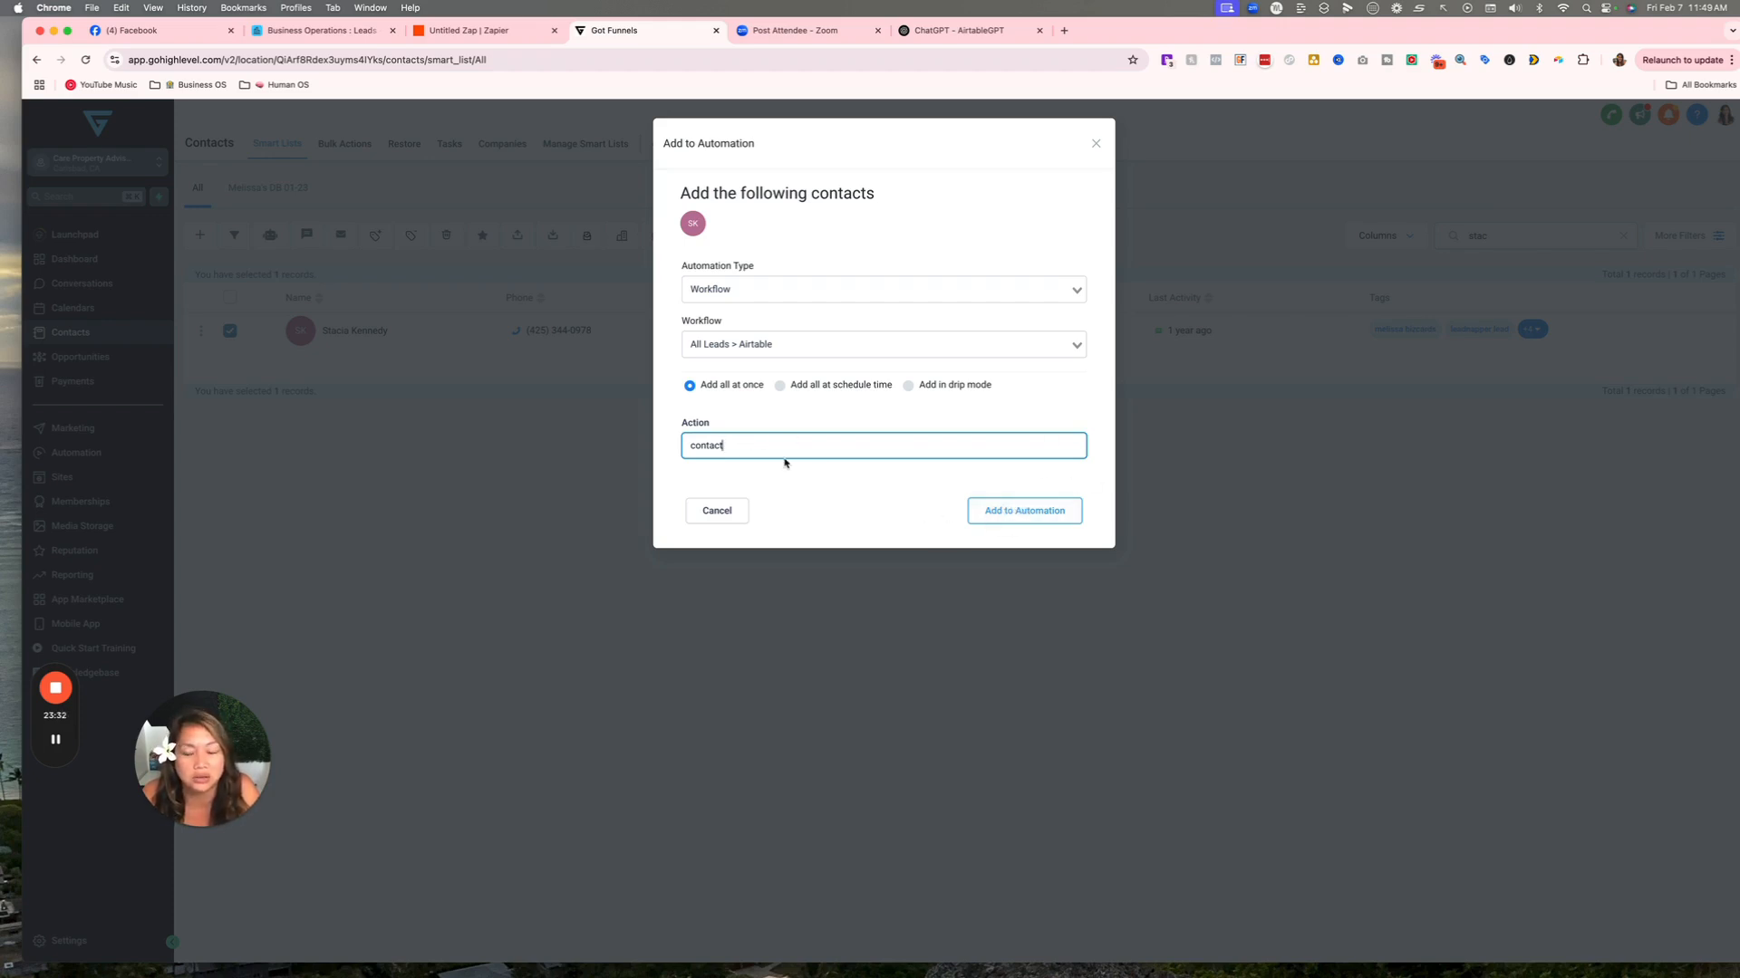
left_click(1005, 513)
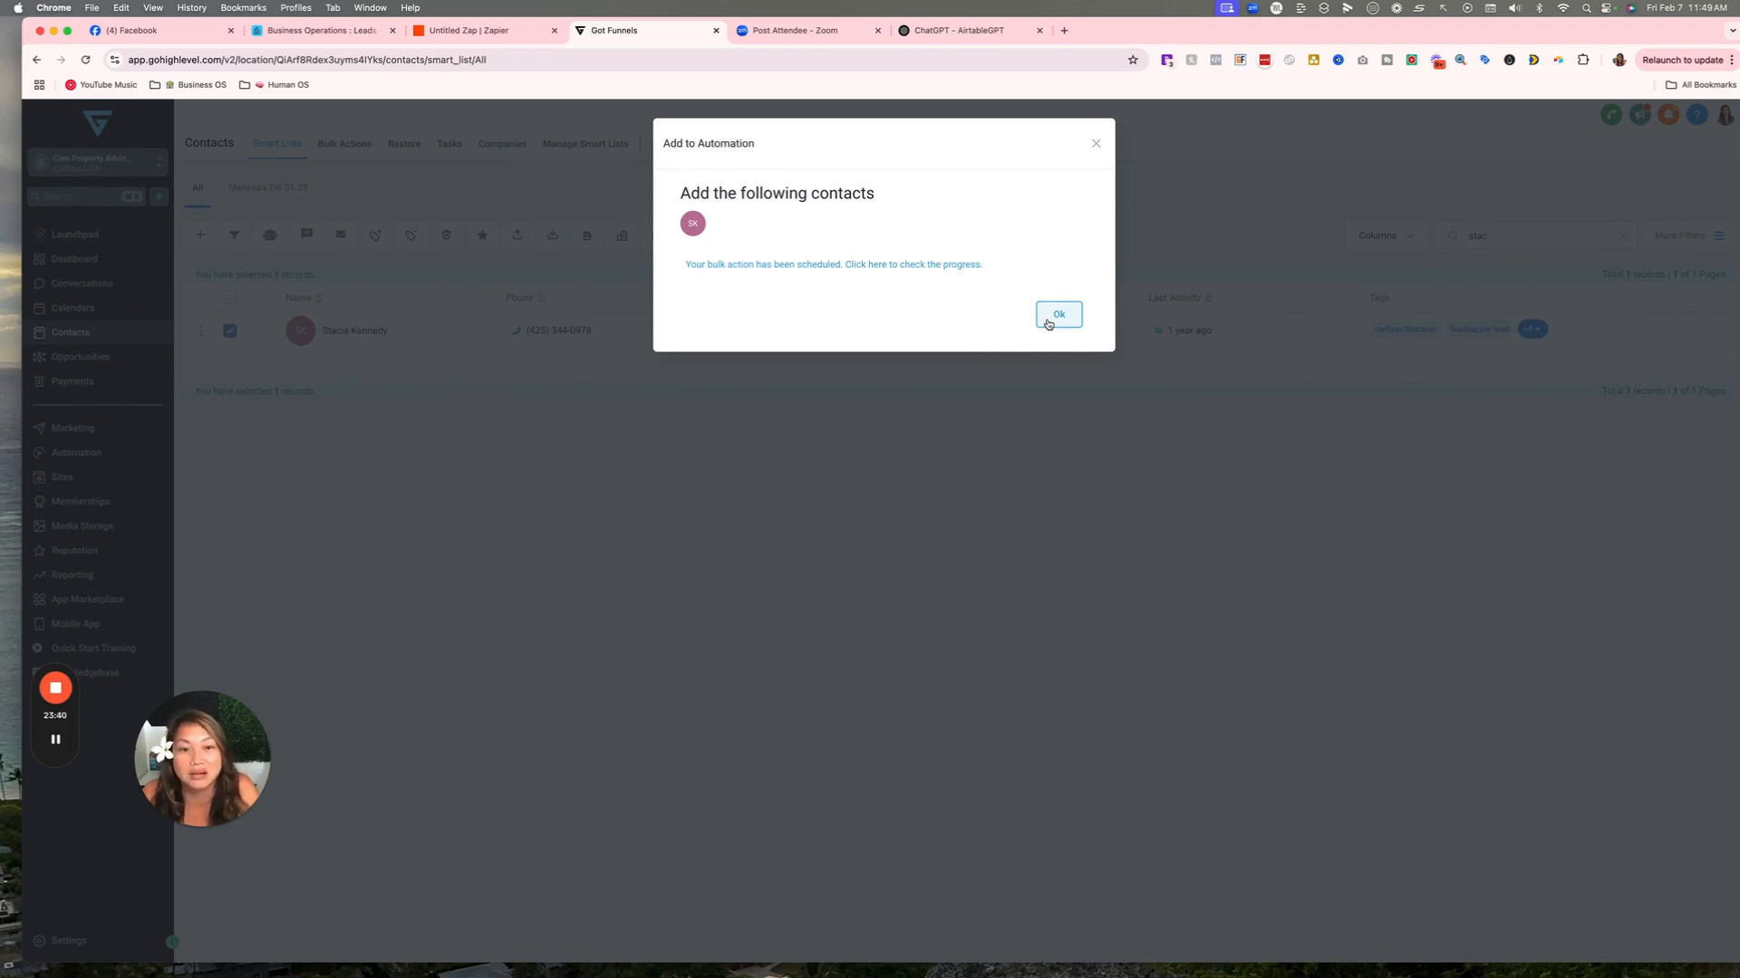
left_click(1051, 319)
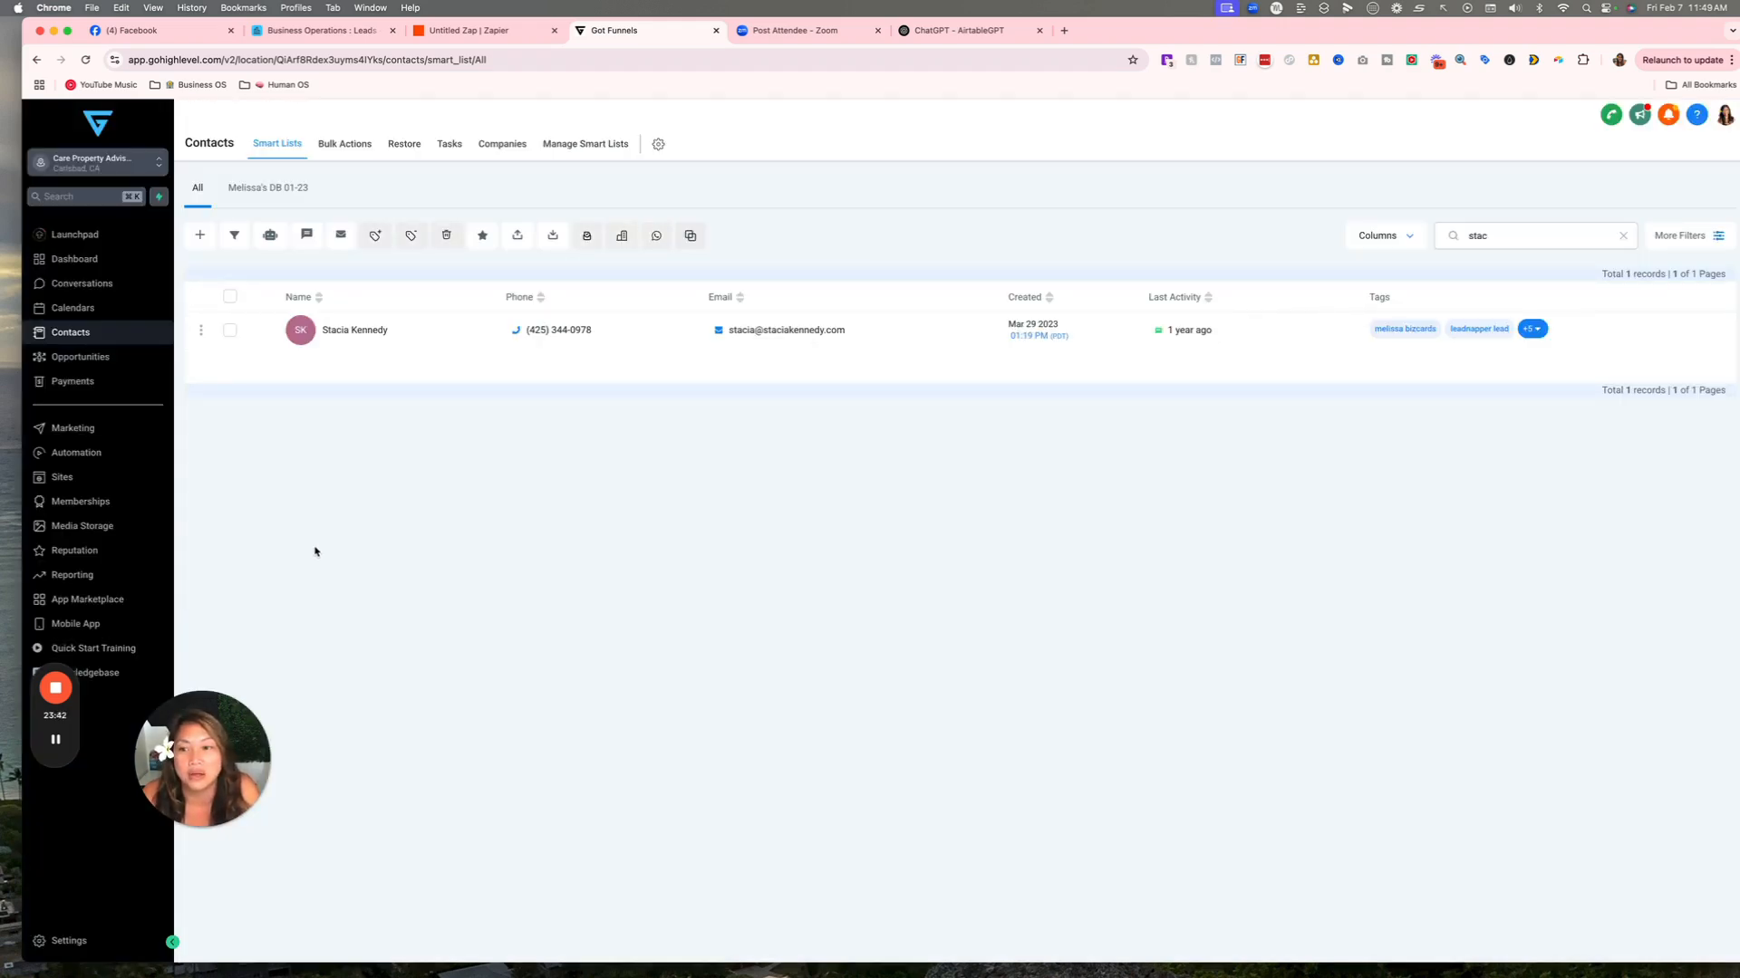
Test the Catch Hook trigger in Zapier and continue with request A to the Airtable step.
left_click(517, 33)
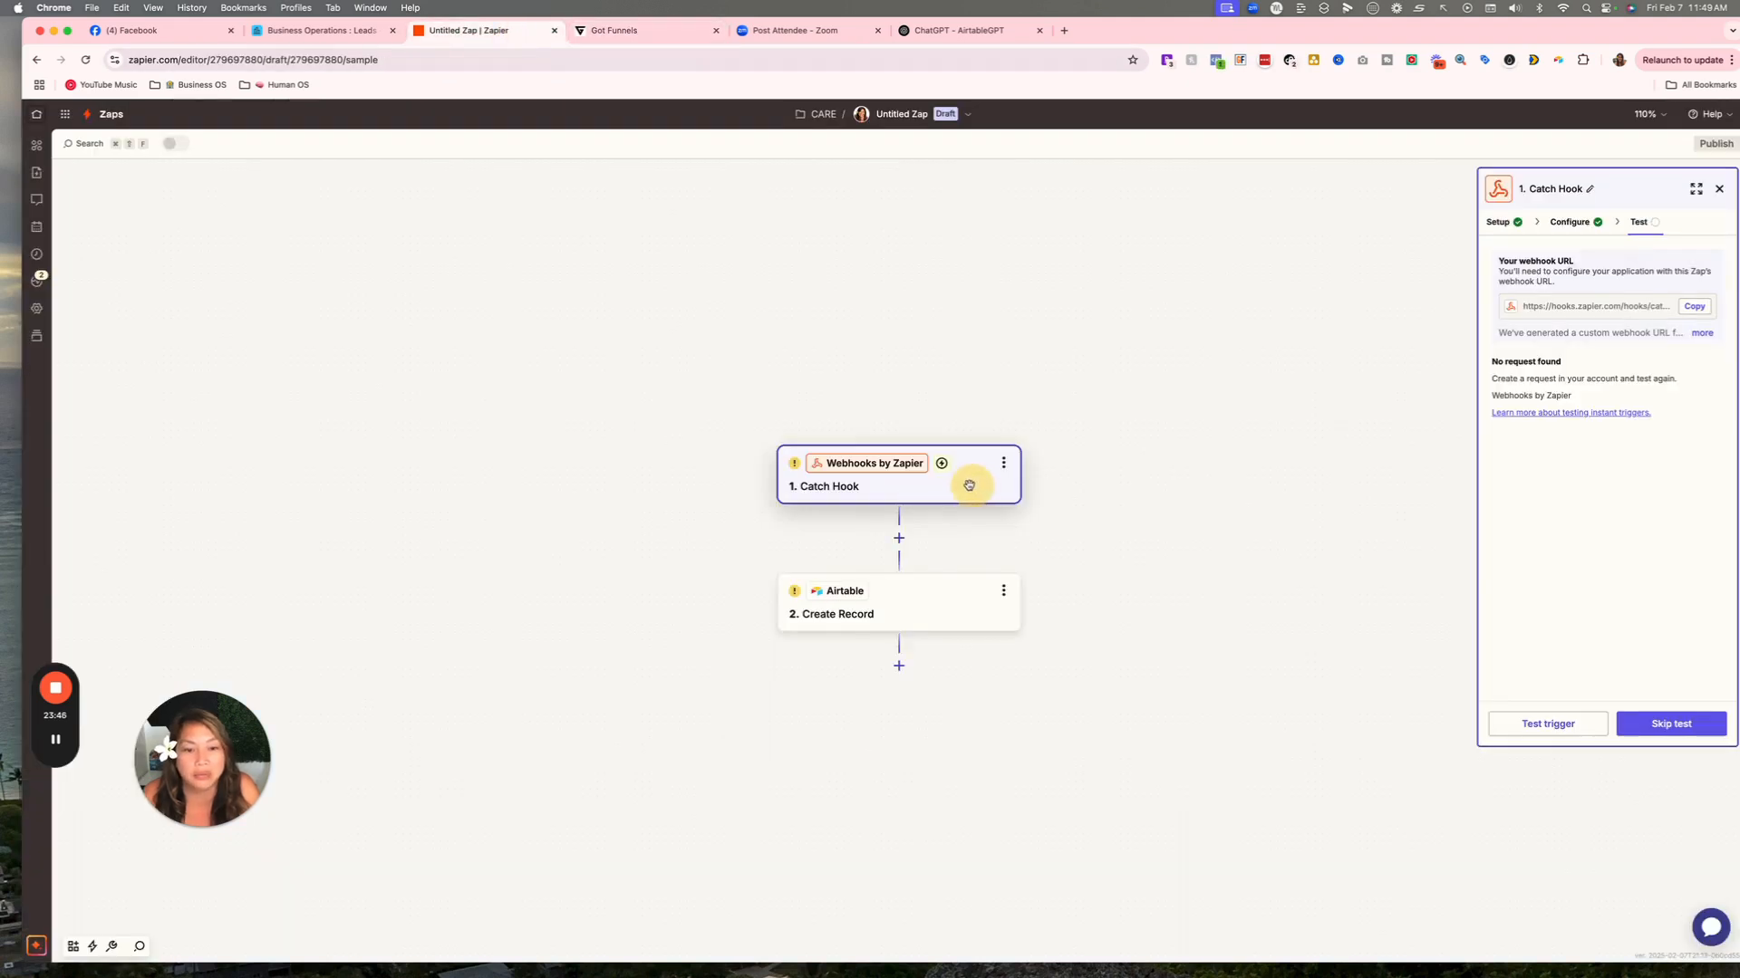
left_click(1547, 726)
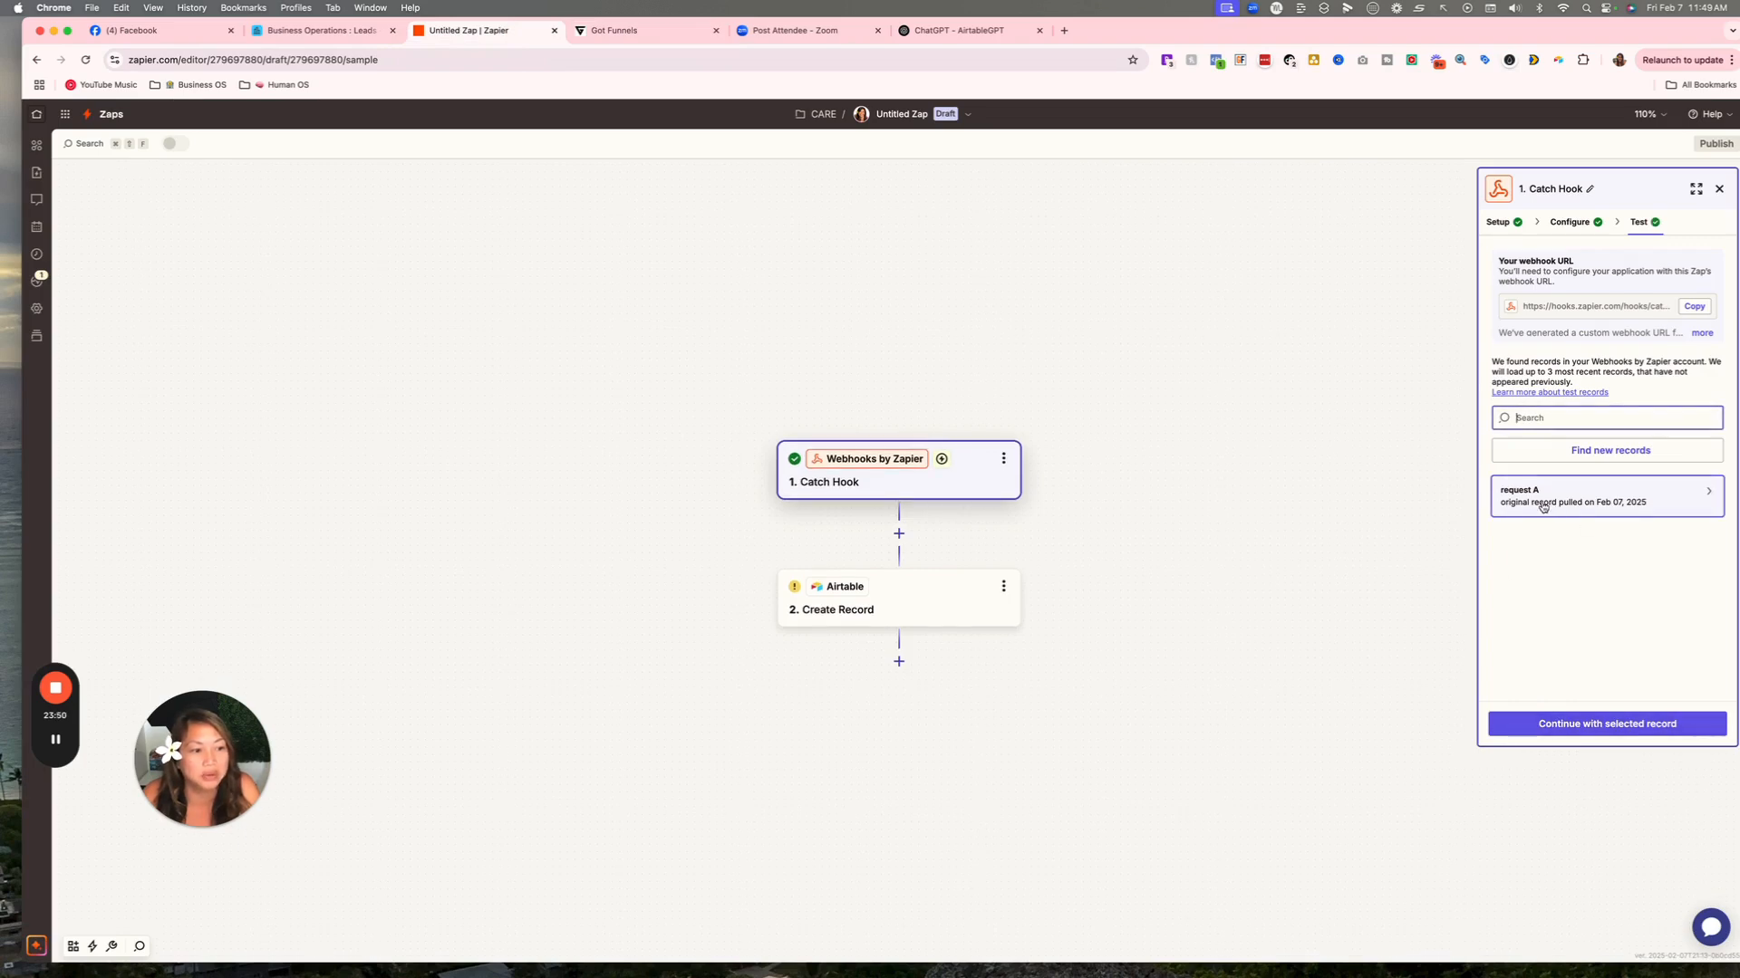
mouse_move(1687, 495)
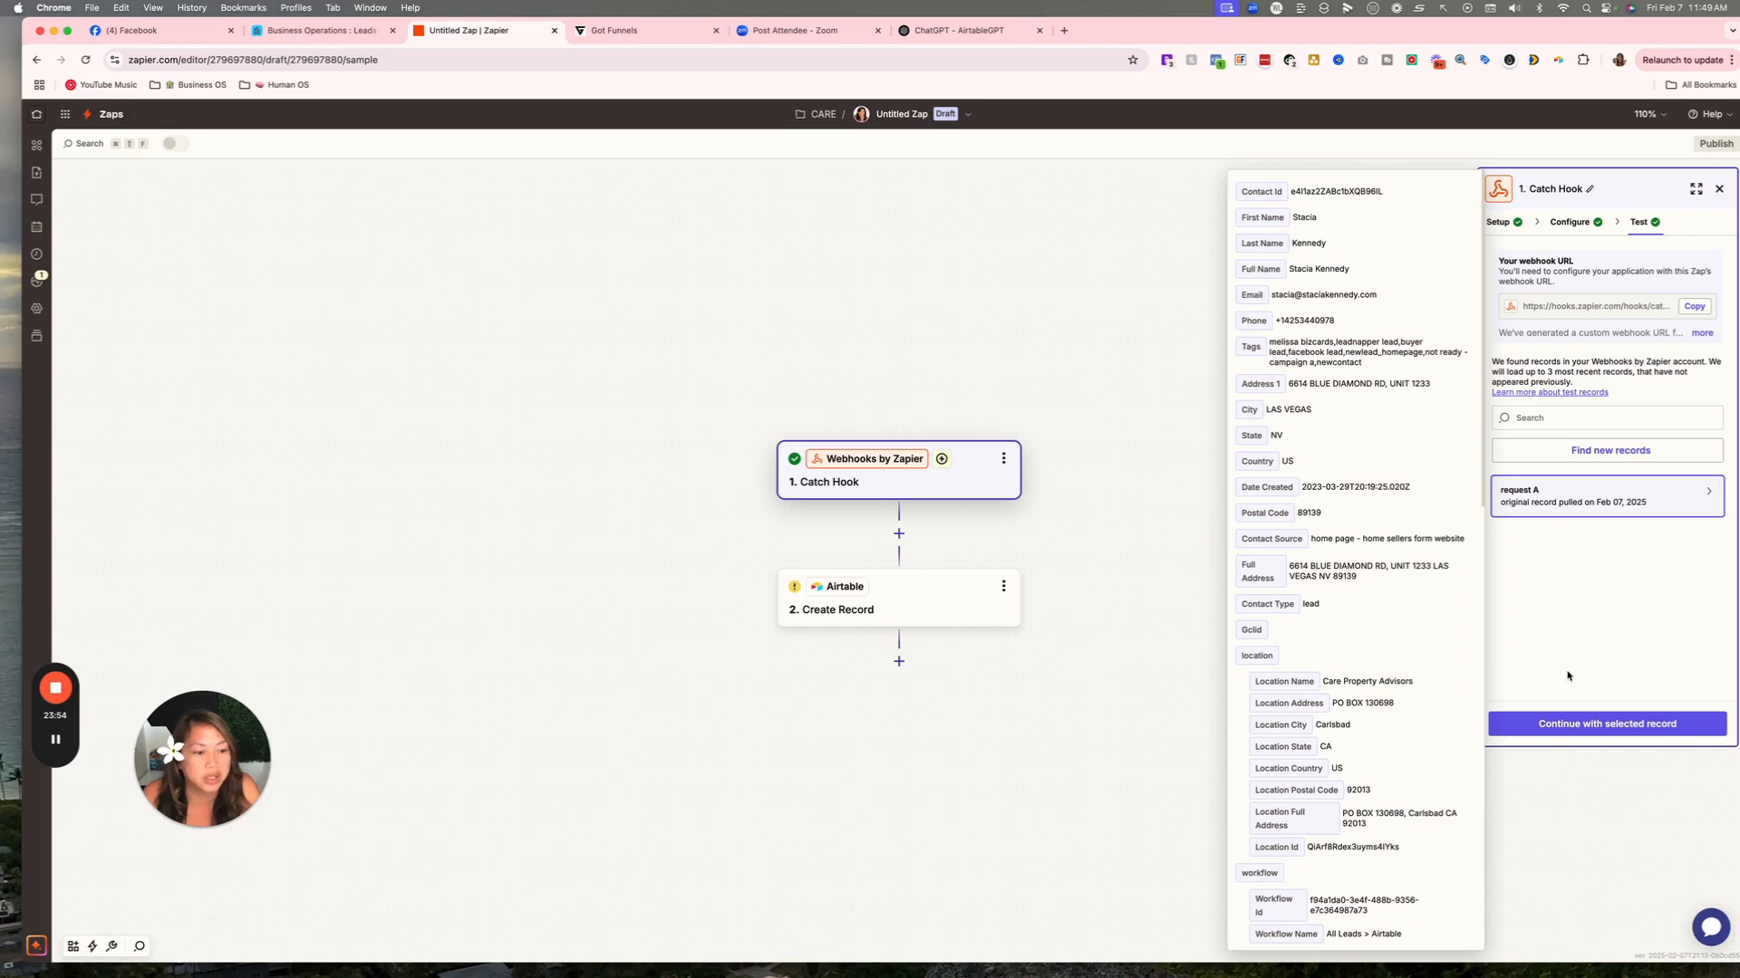
left_click(1574, 725)
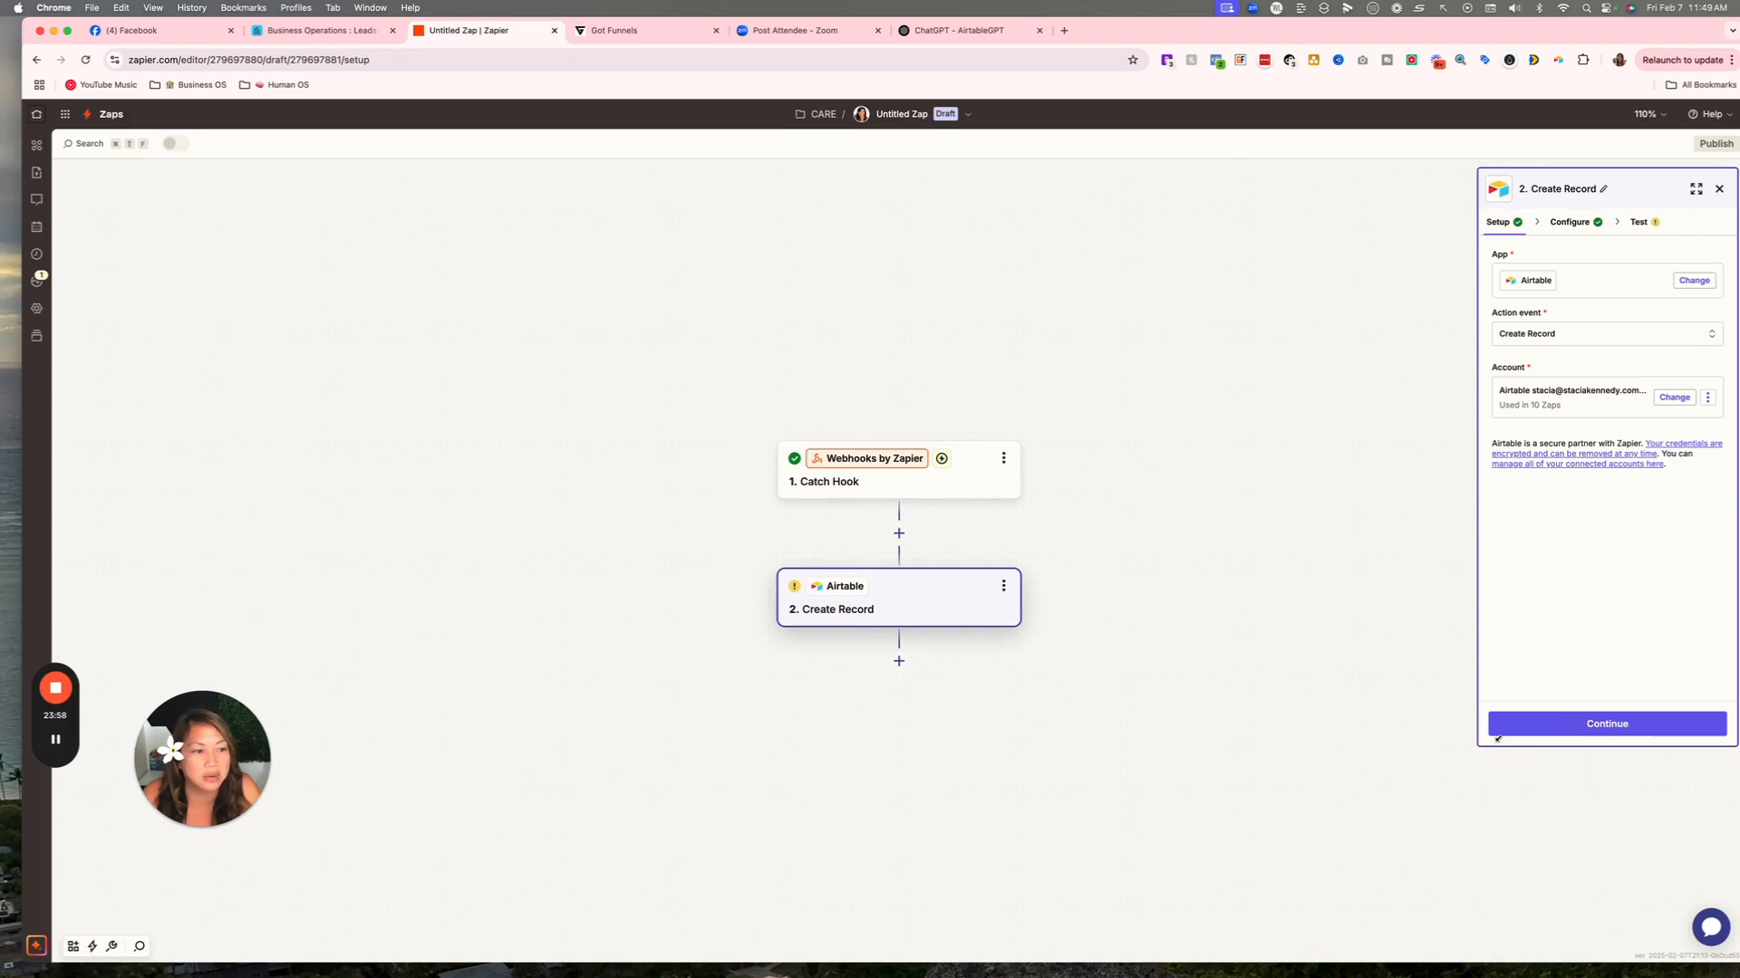
Map the Airtable First Name and Last Name fields to the Catch Hook's first and last name.
left_click(1545, 737)
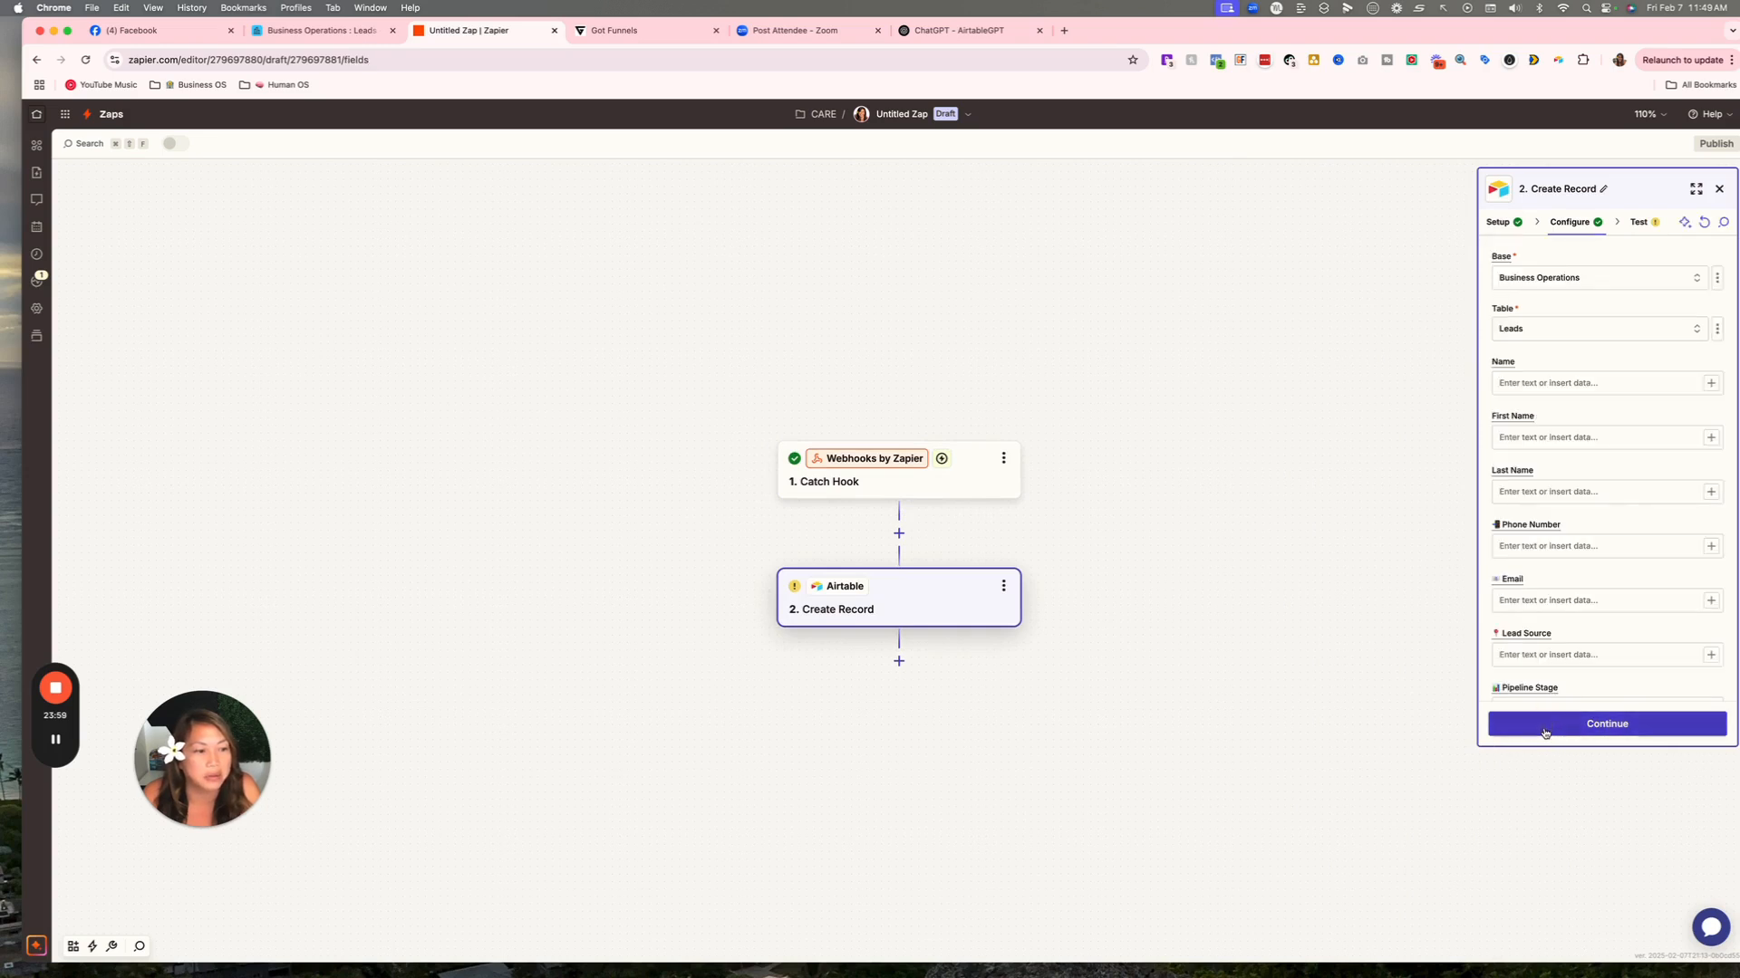
left_click(1538, 432)
left_click(1710, 438)
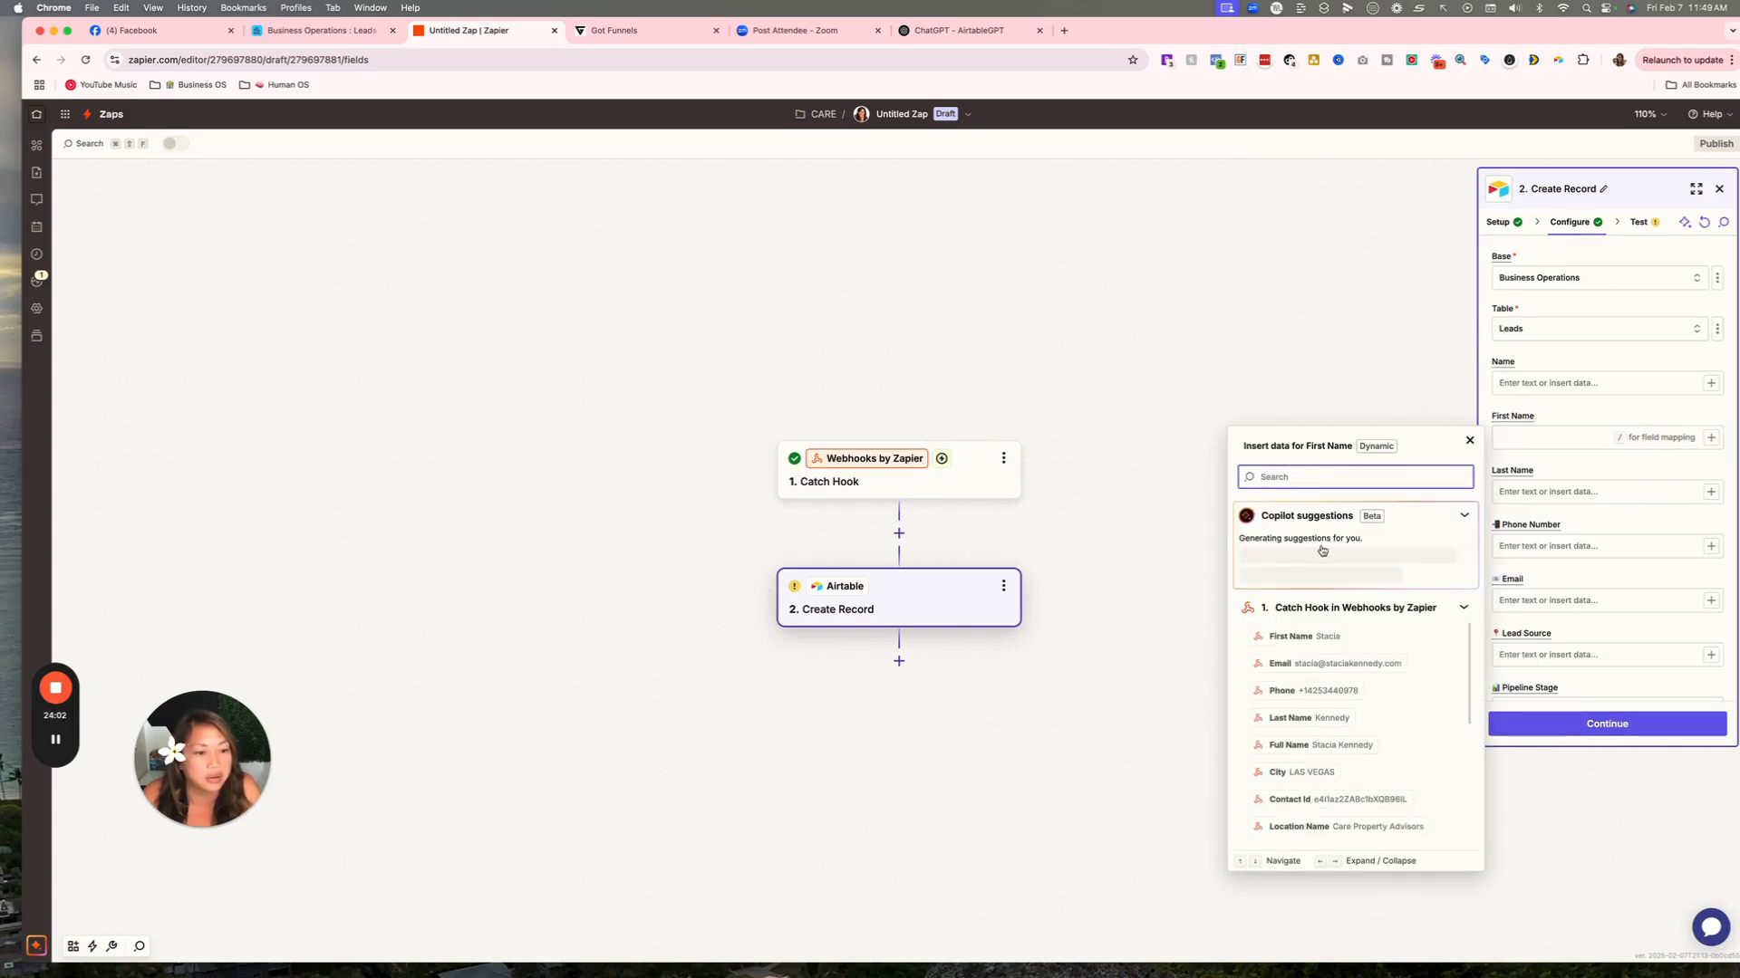
left_click(1295, 636)
left_click(1711, 488)
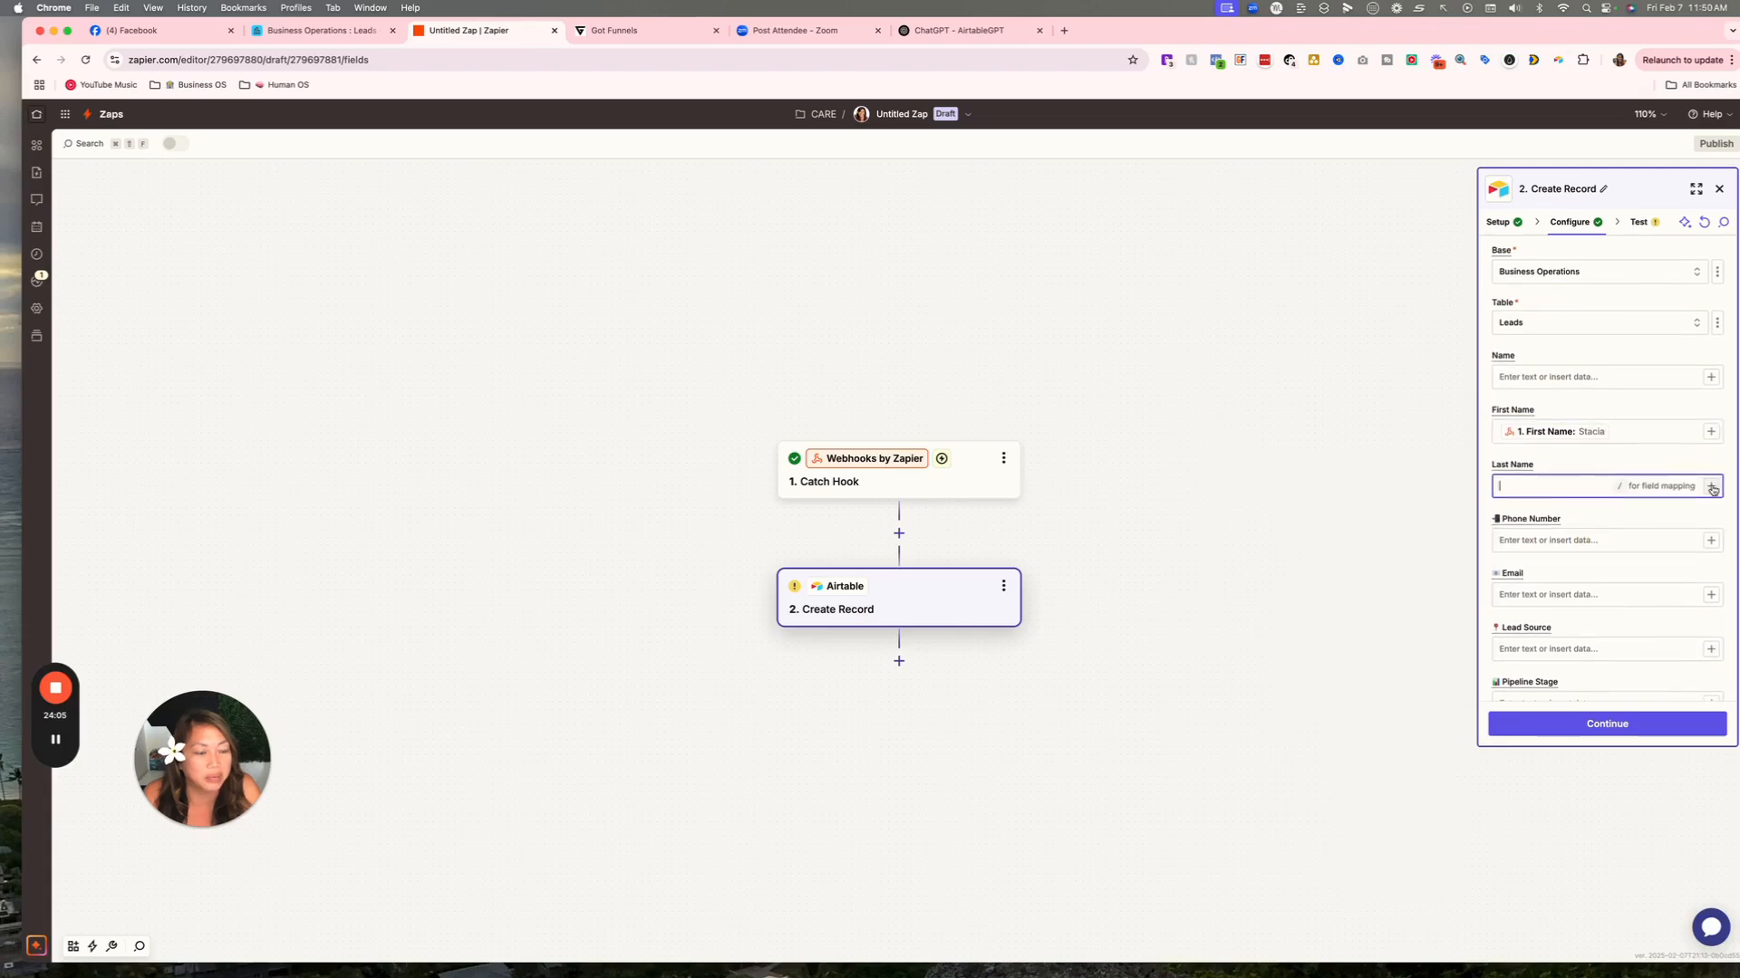
left_click(1712, 487)
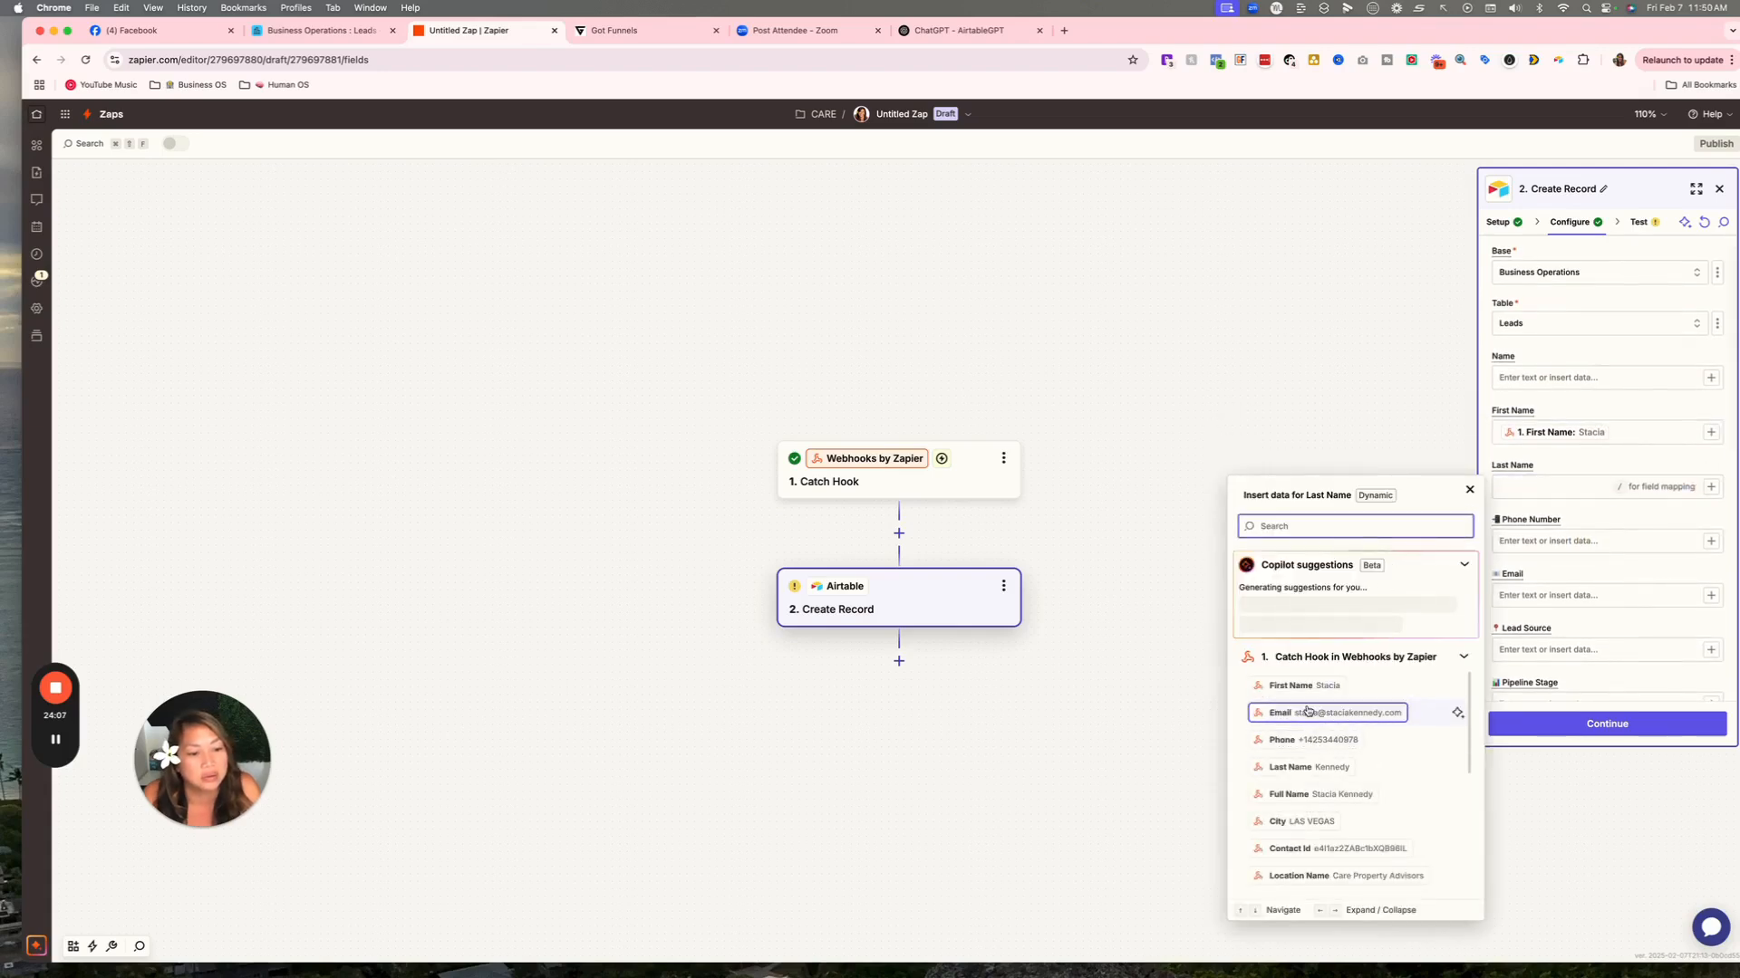
scroll(1306, 740, "down", 1)
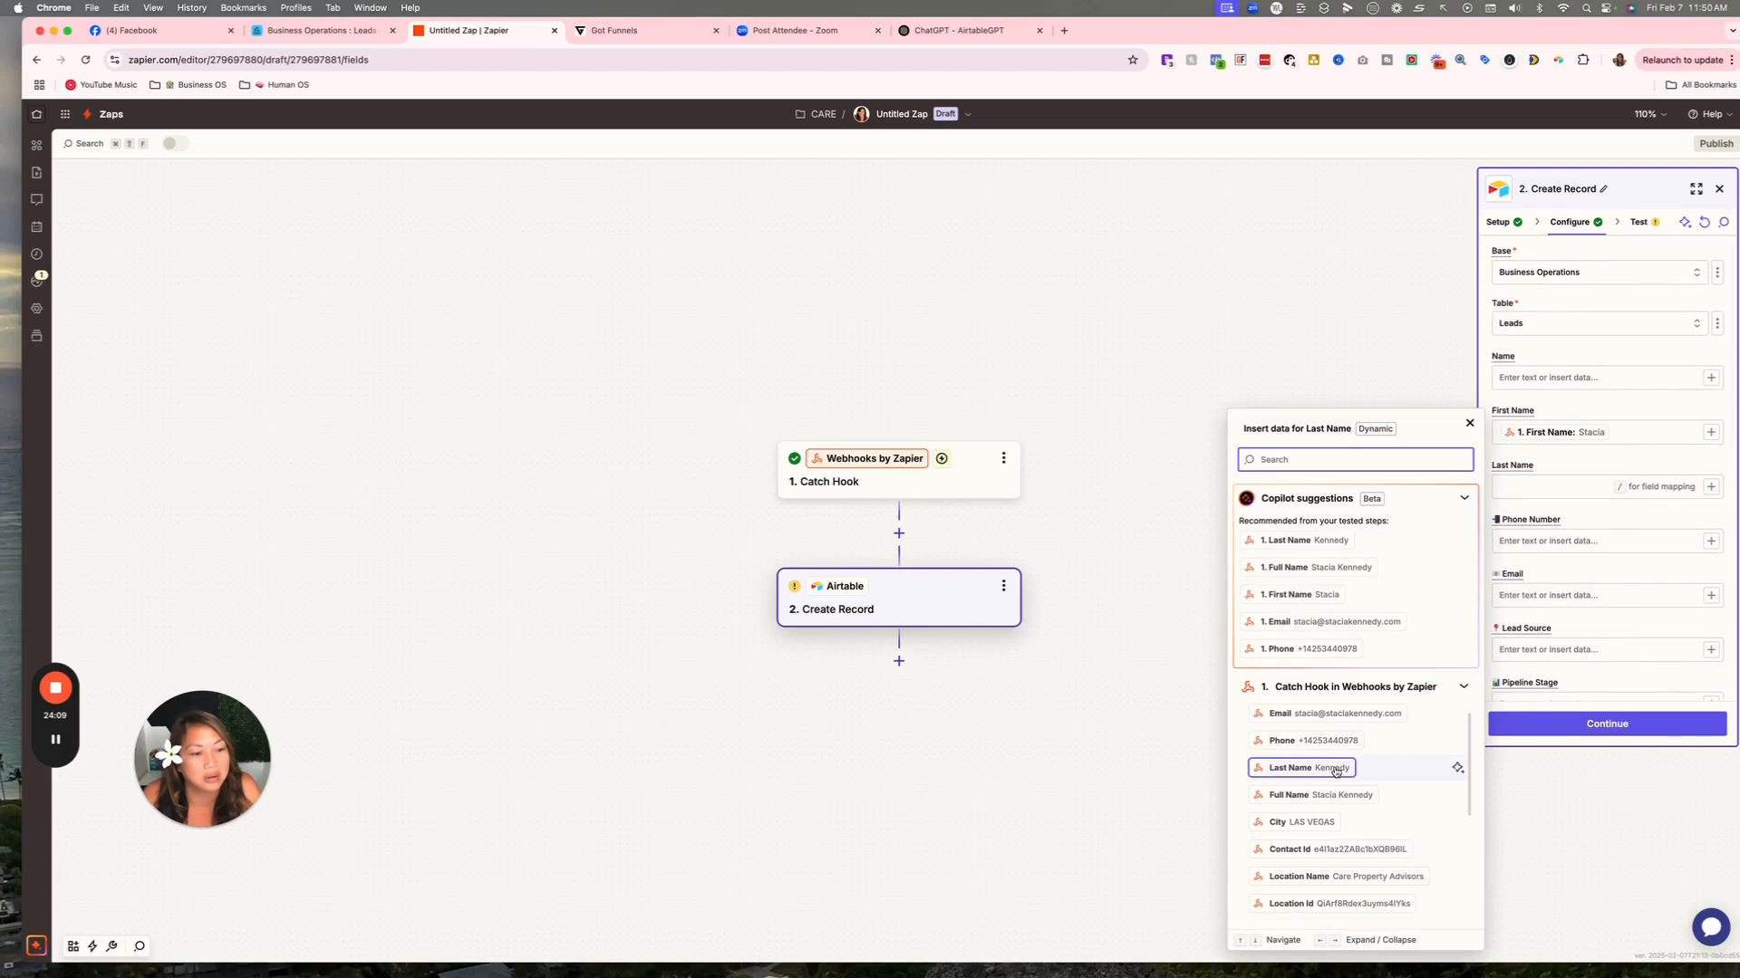
left_click(1335, 768)
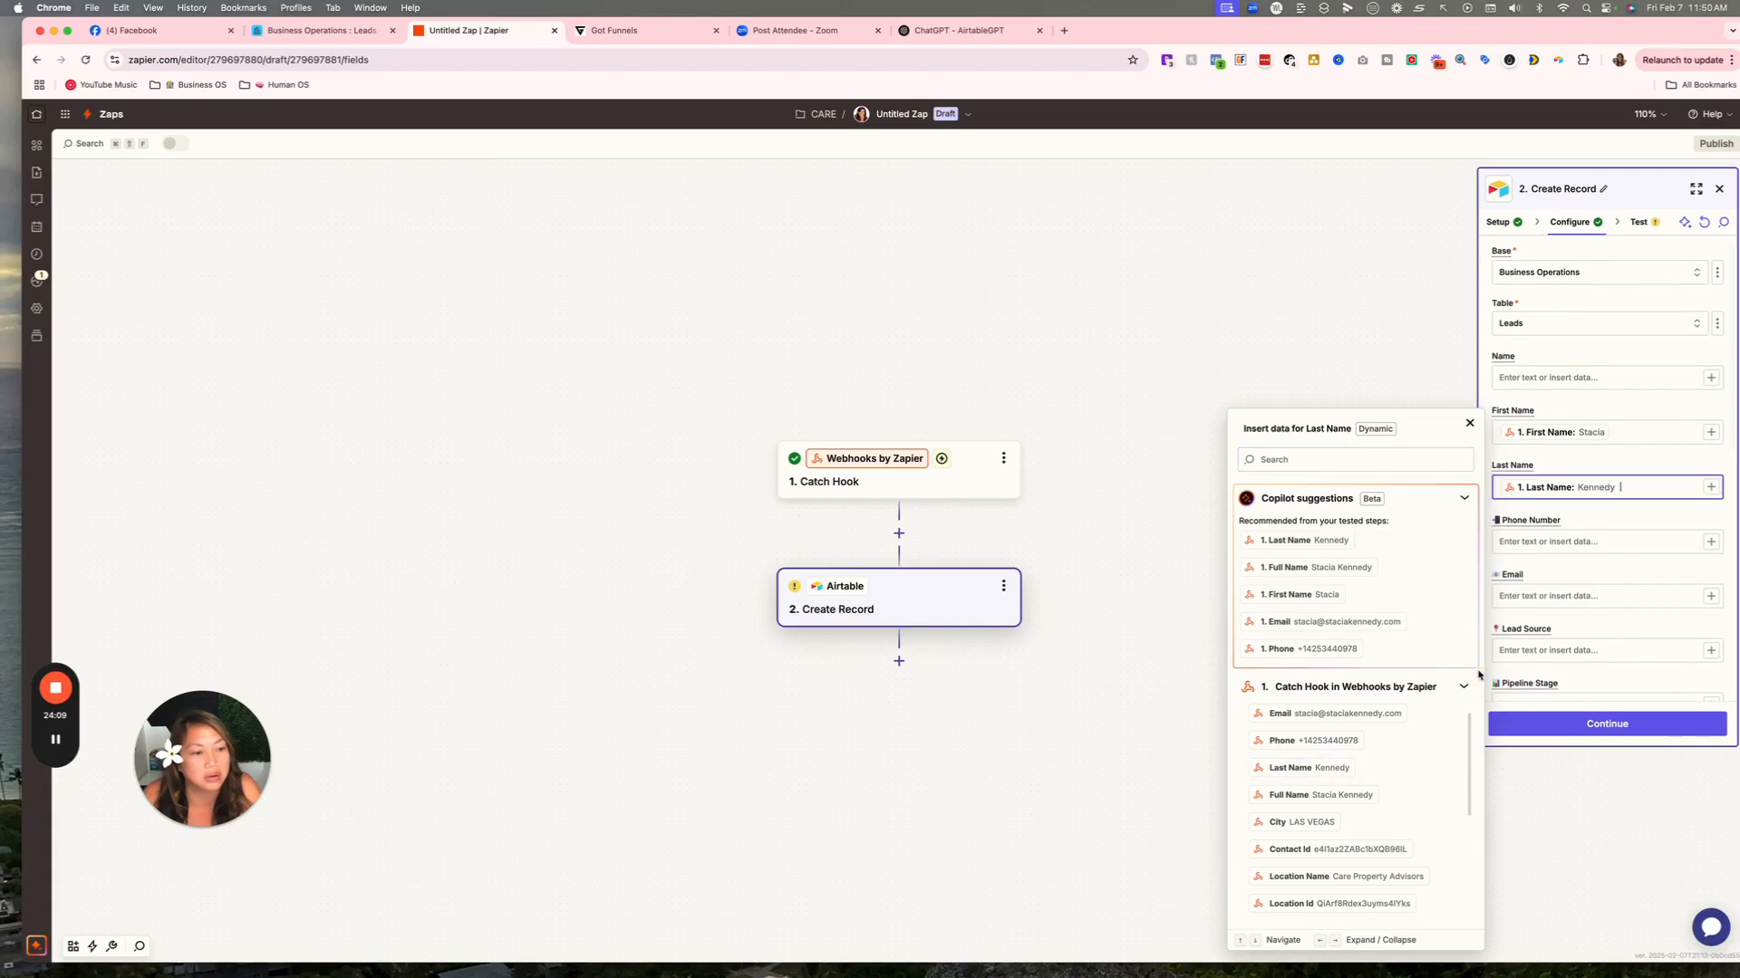
left_click(1708, 542)
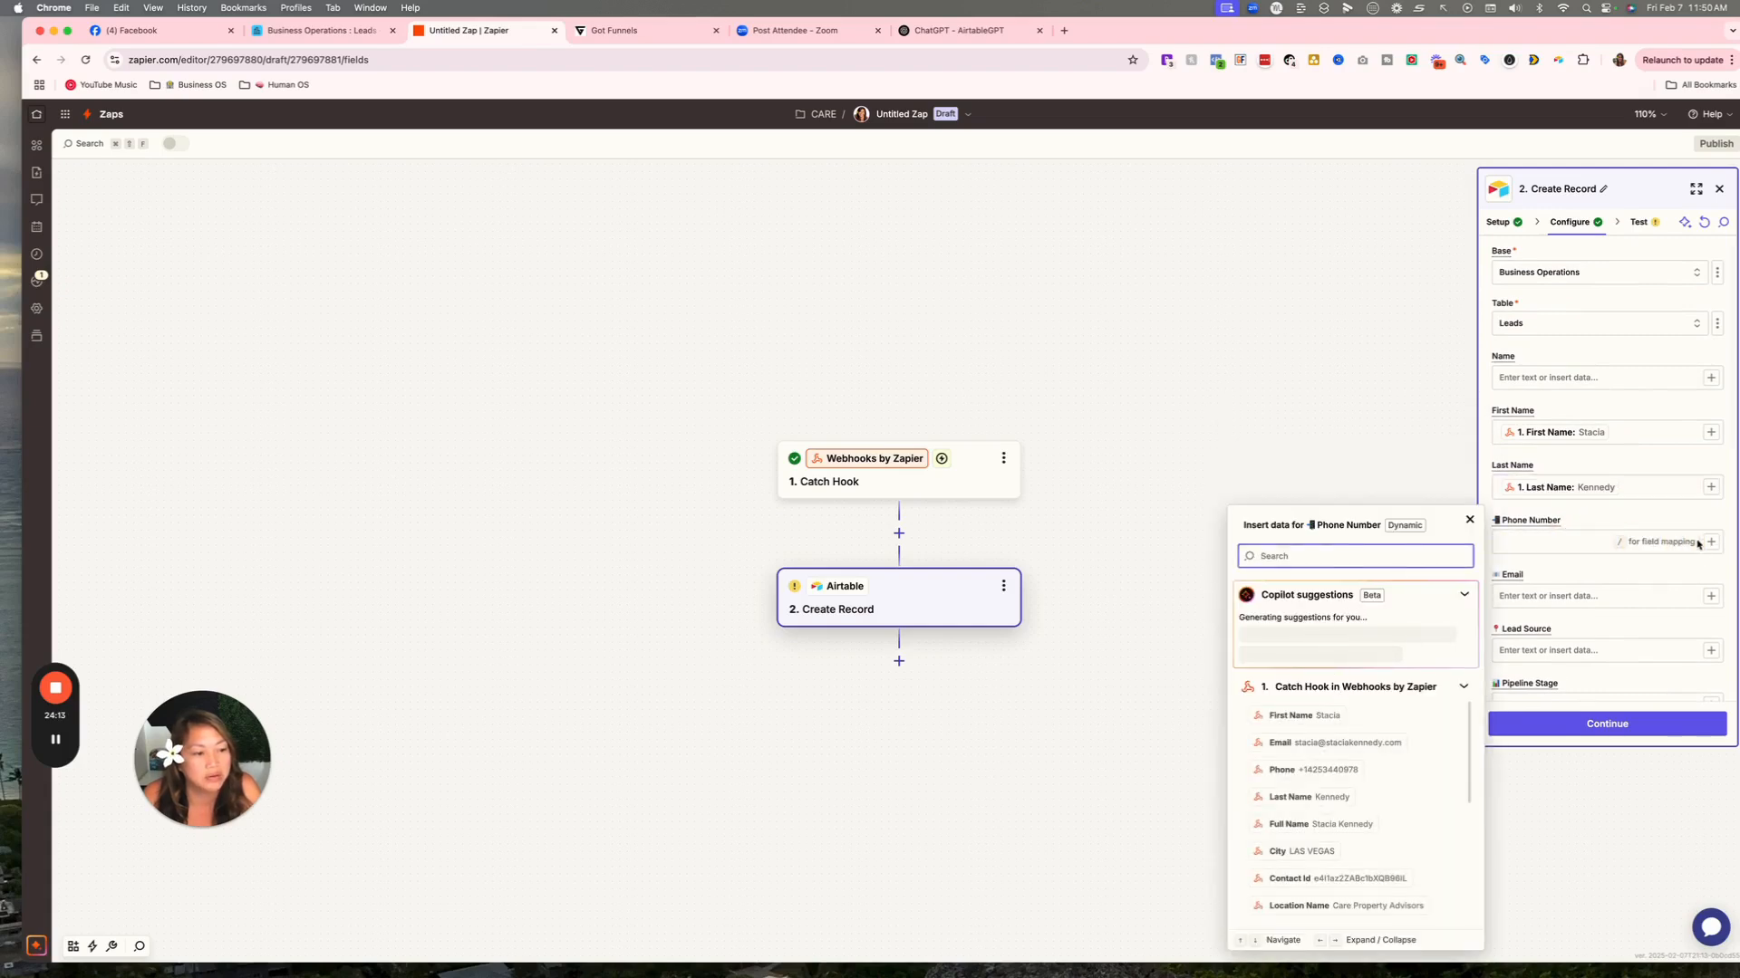
left_click(1332, 768)
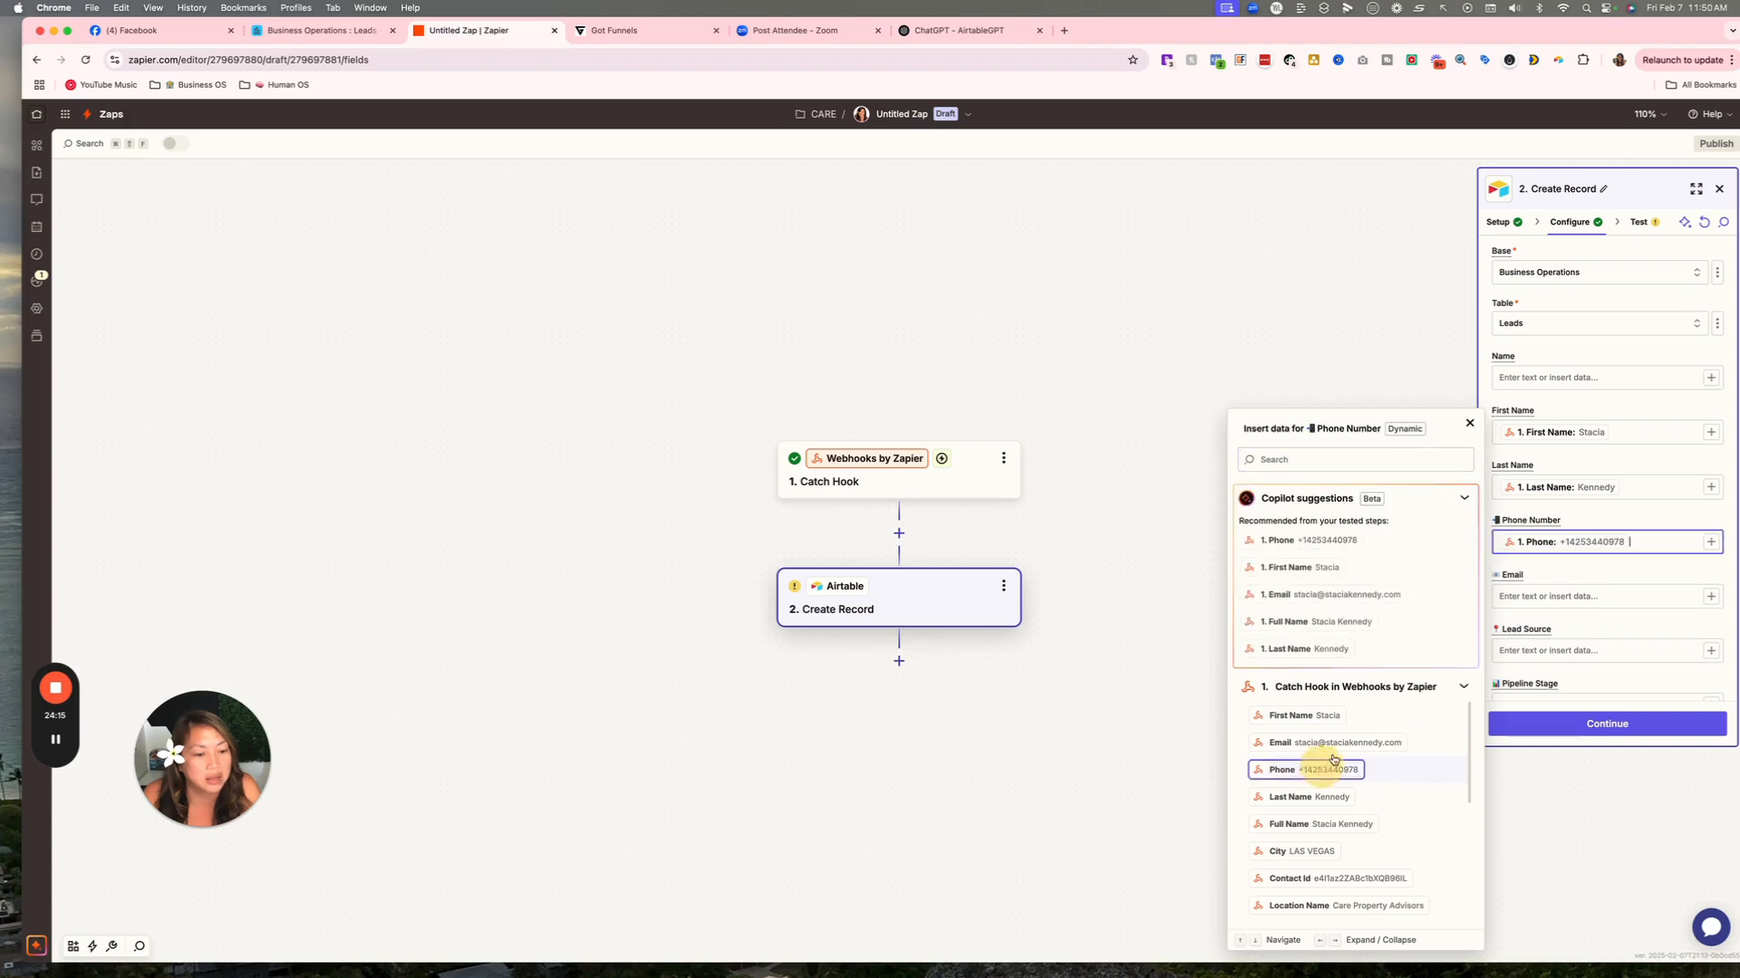
left_click(1642, 595)
left_click(1709, 597)
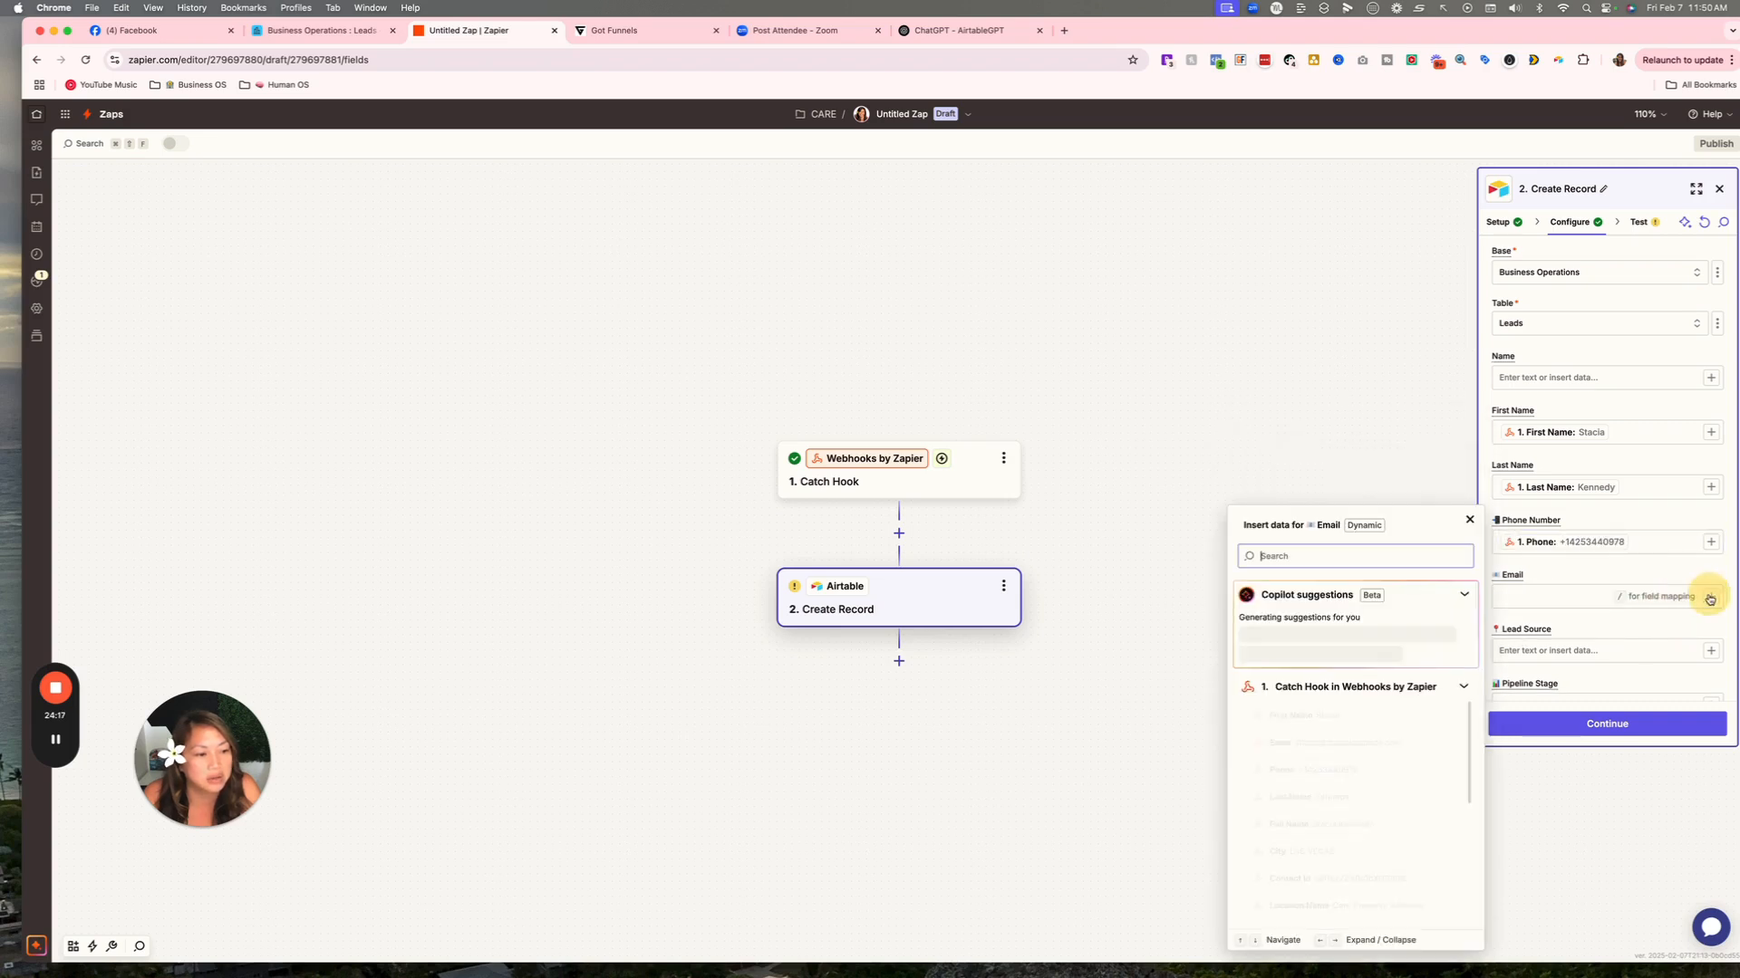
scroll(1314, 872, "down", 1)
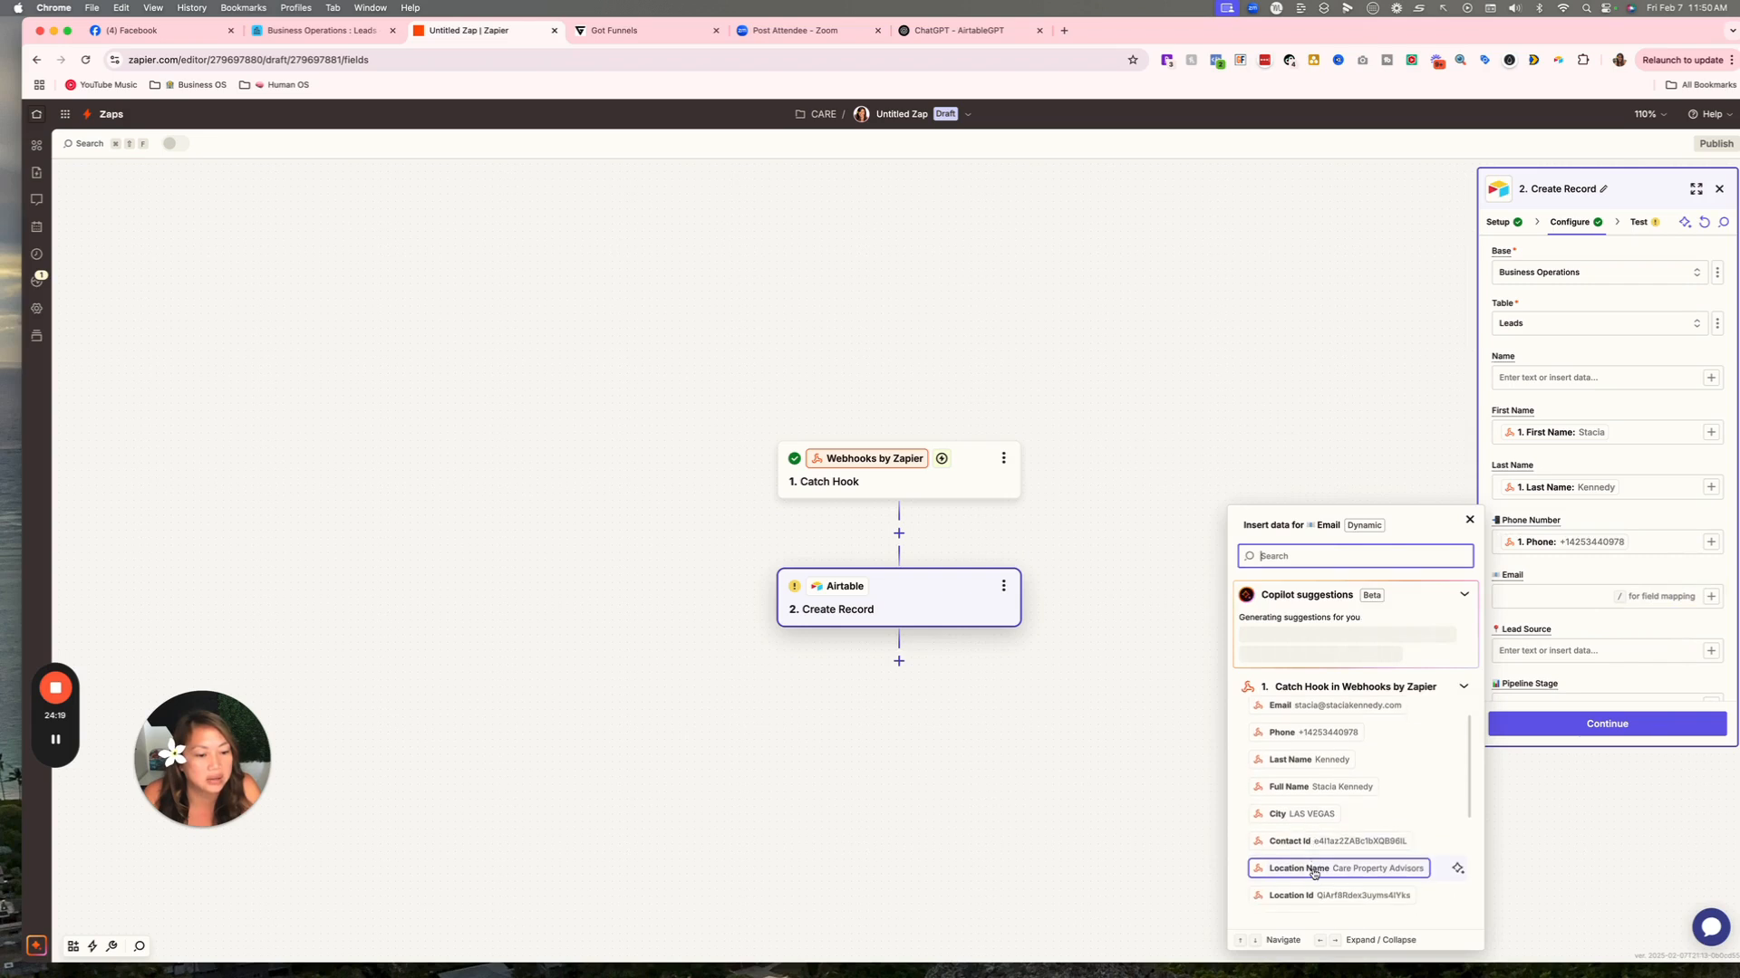
scroll(1313, 872, "up", 1)
left_click(1327, 740)
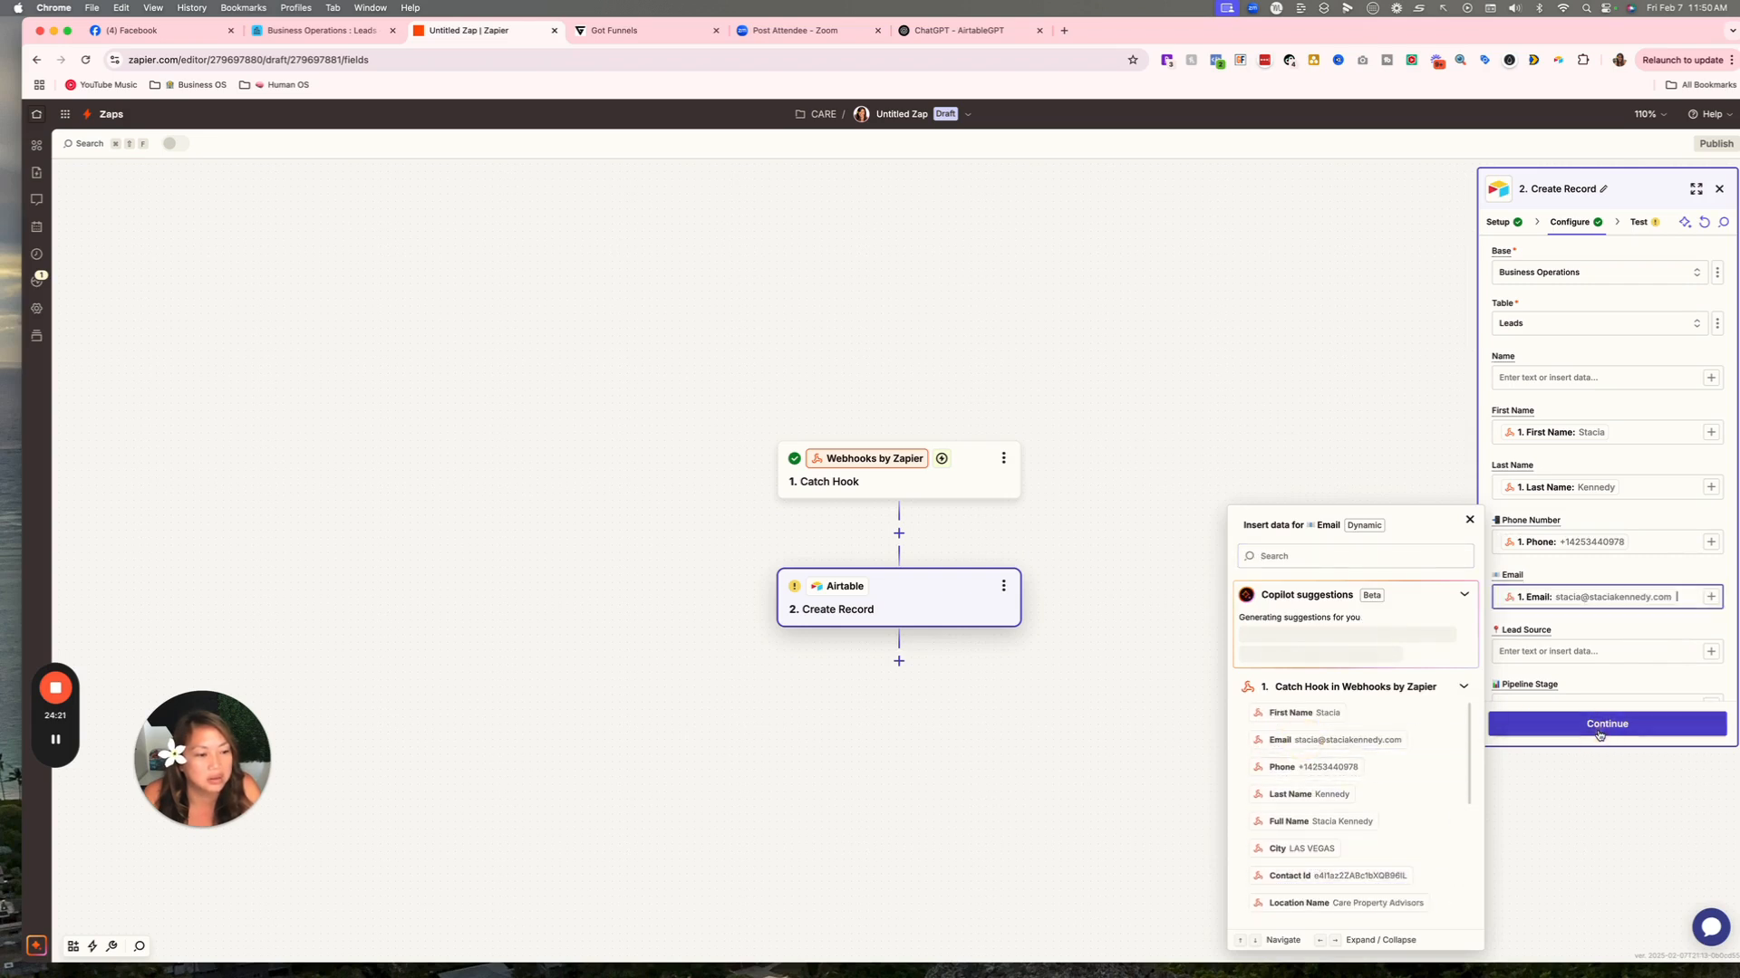
scroll(1576, 605, "down", 4)
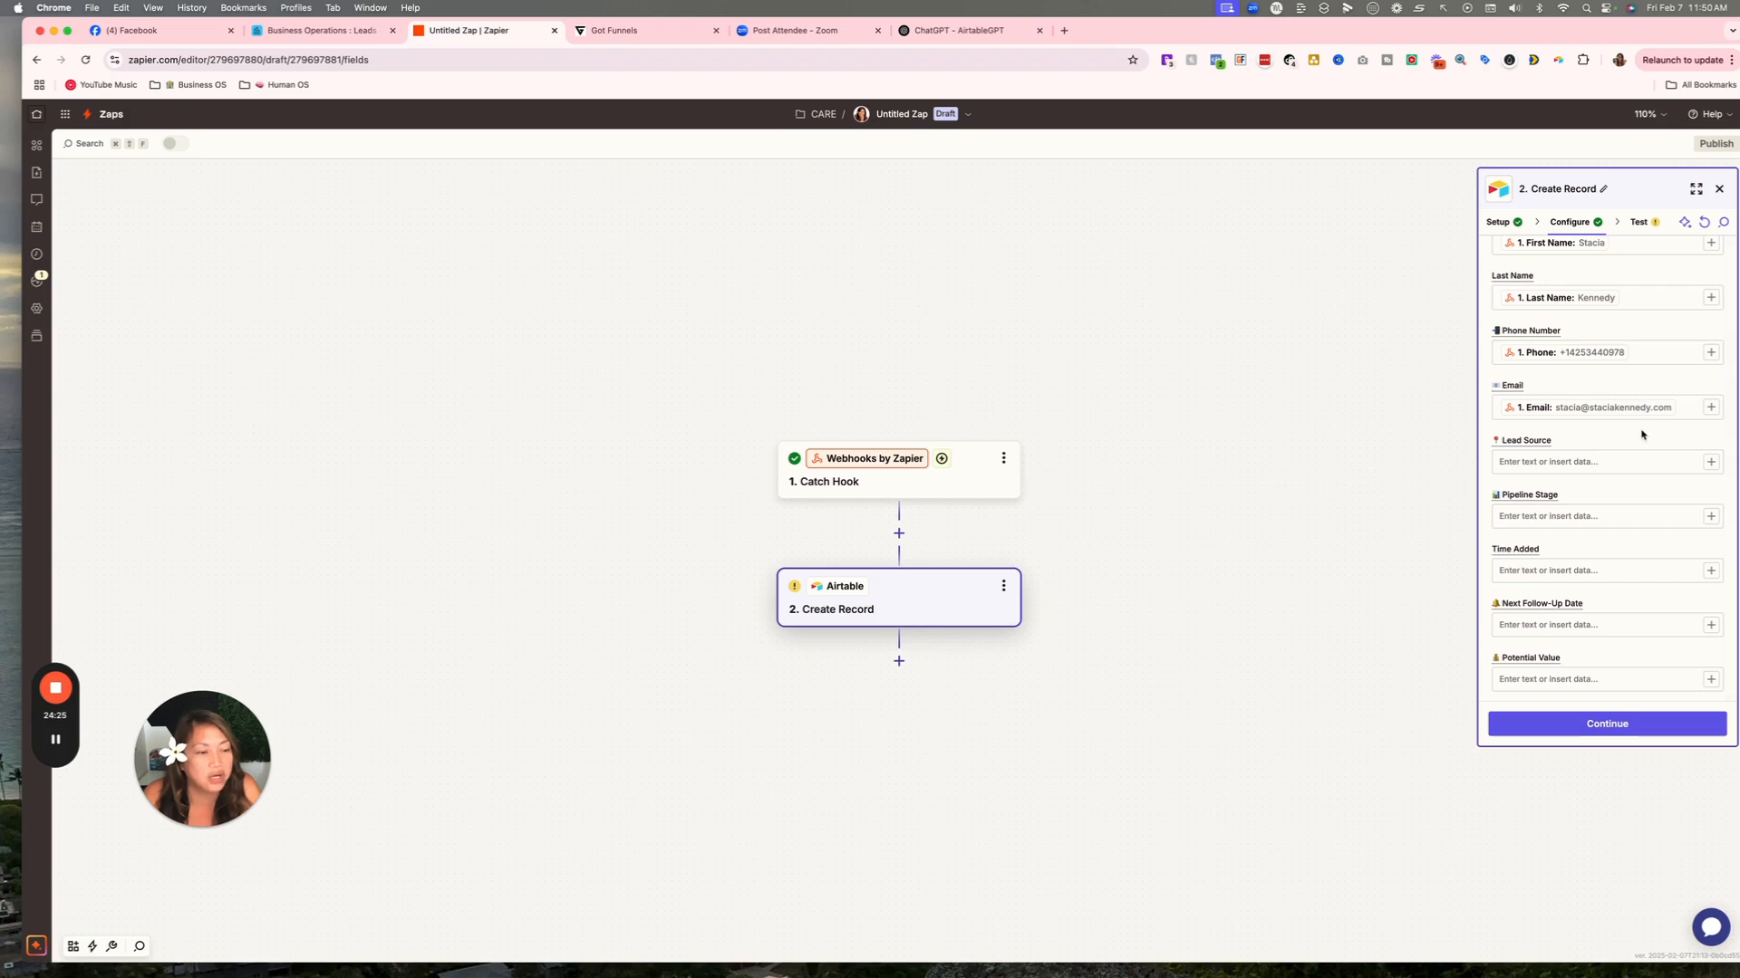
scroll(1626, 431, "down", 2)
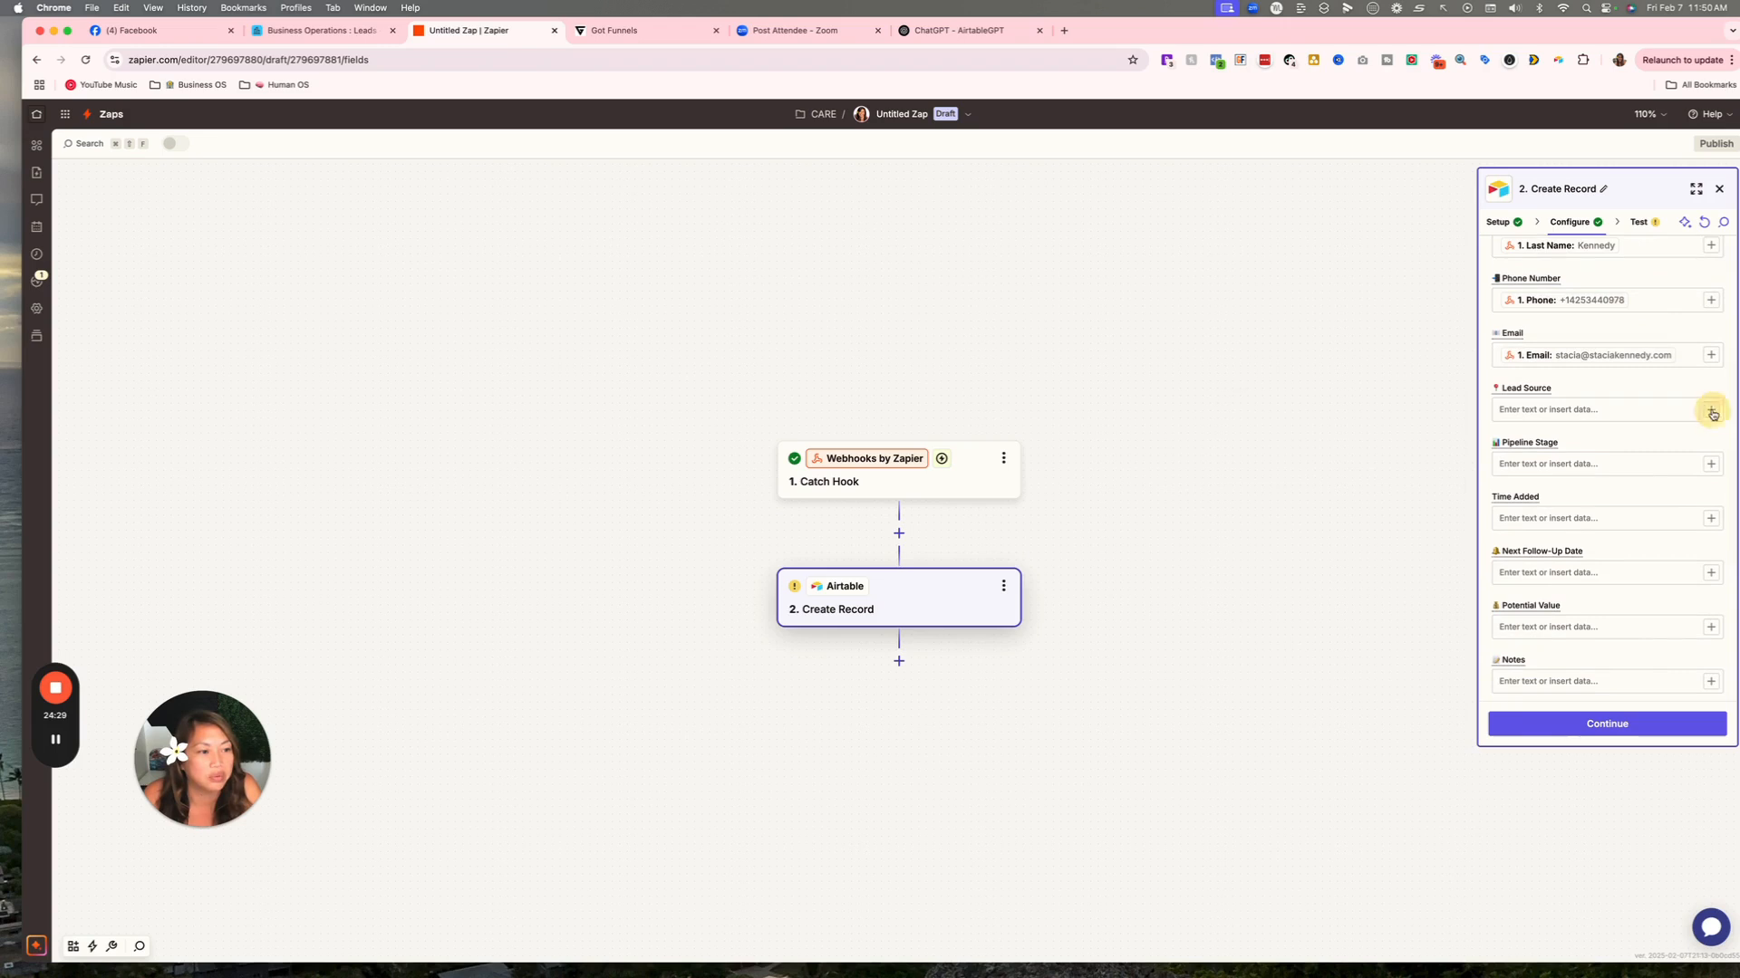
Map the Airtable Lead Source field to the Catch Hook's Contact Source.
left_click(1709, 410)
scroll(1370, 631, "down", 1)
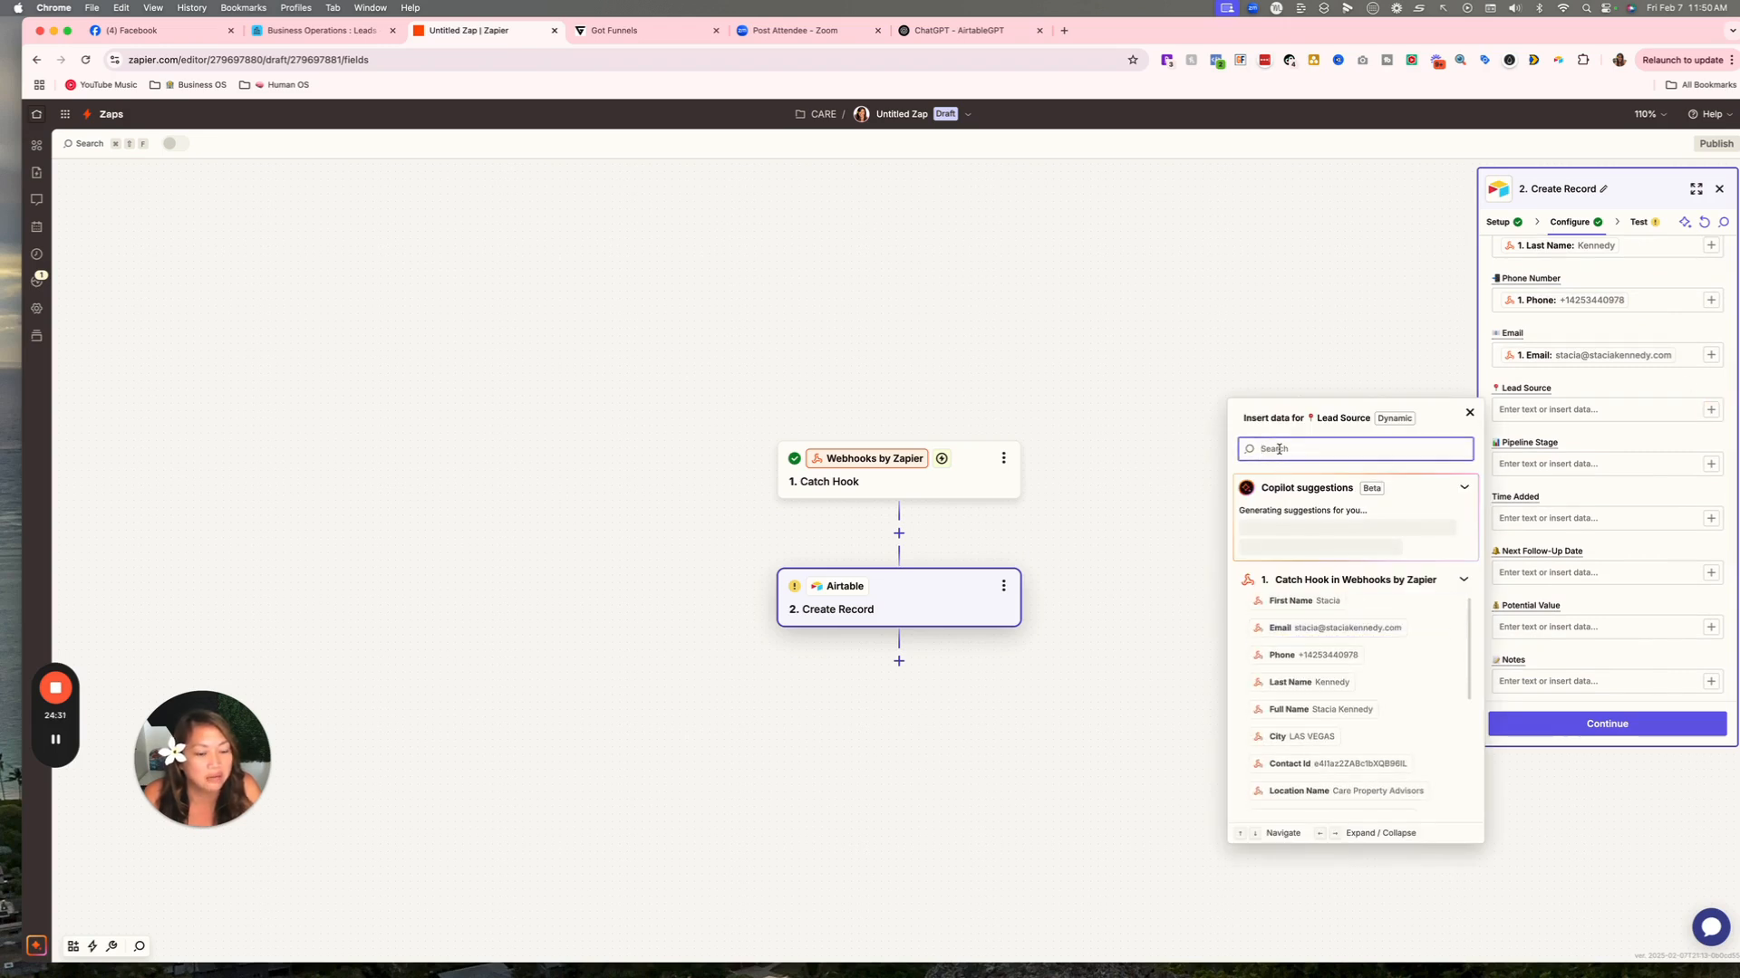
type("lead")
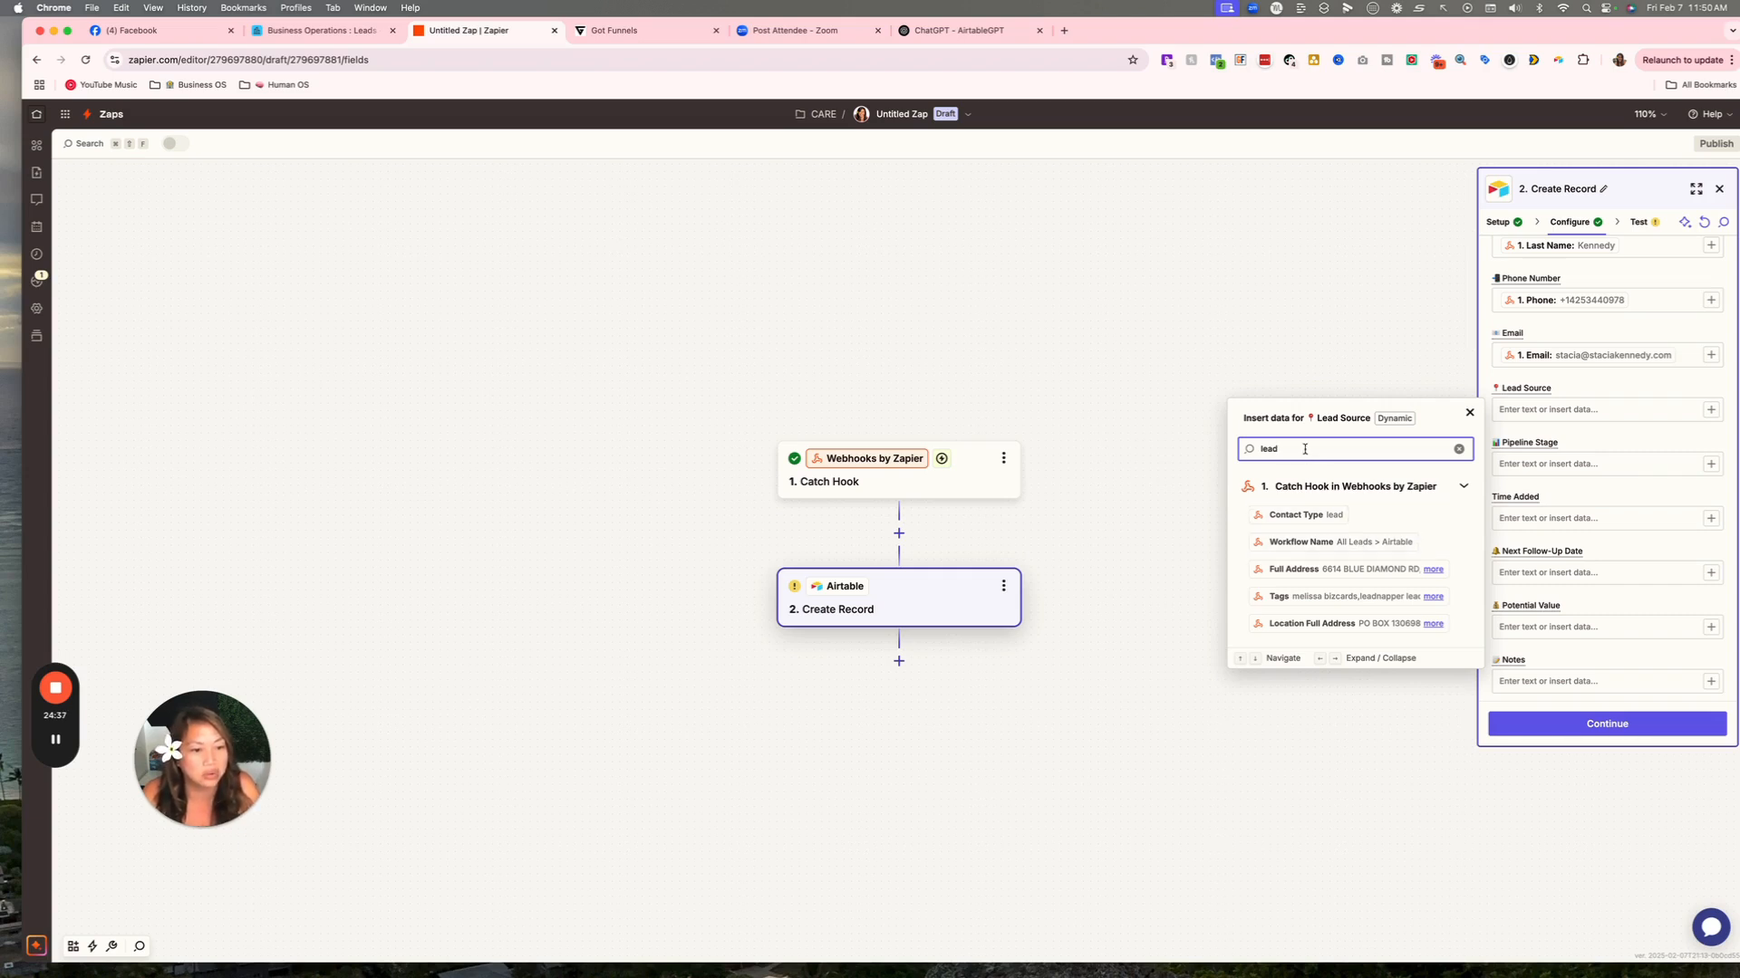
key("BackSpace")
key("BackSpace")
key("BackSpace")
key("BackSpace")
type("source")
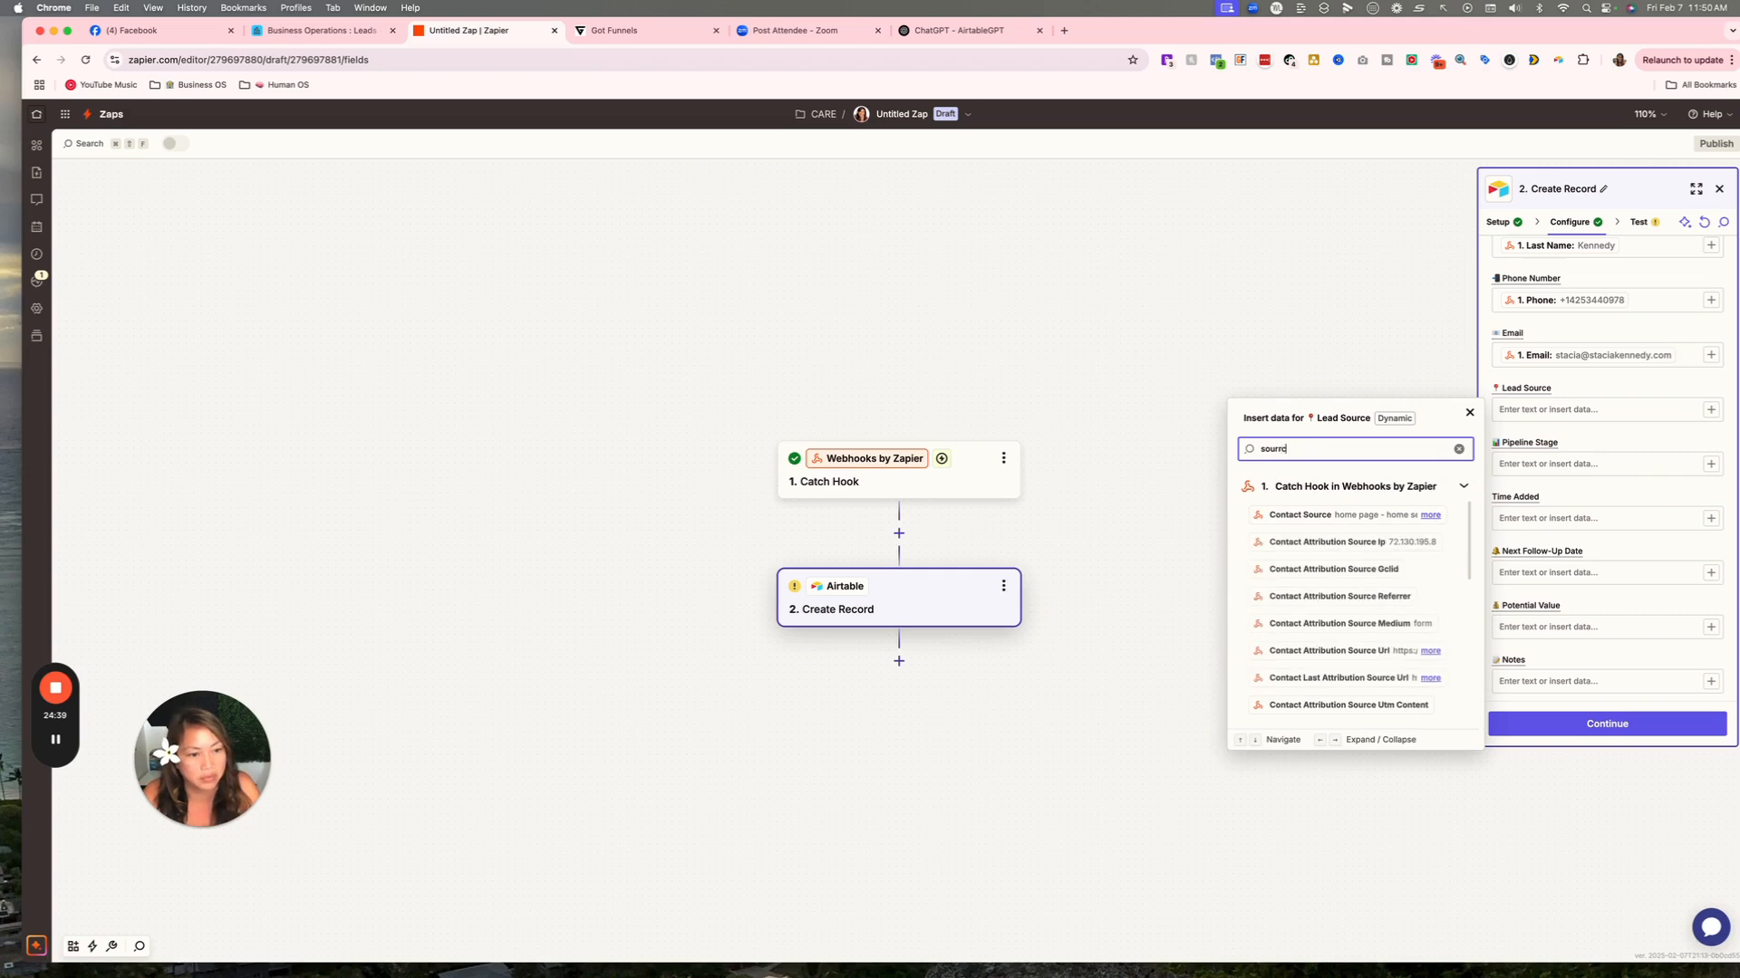
left_click(1300, 516)
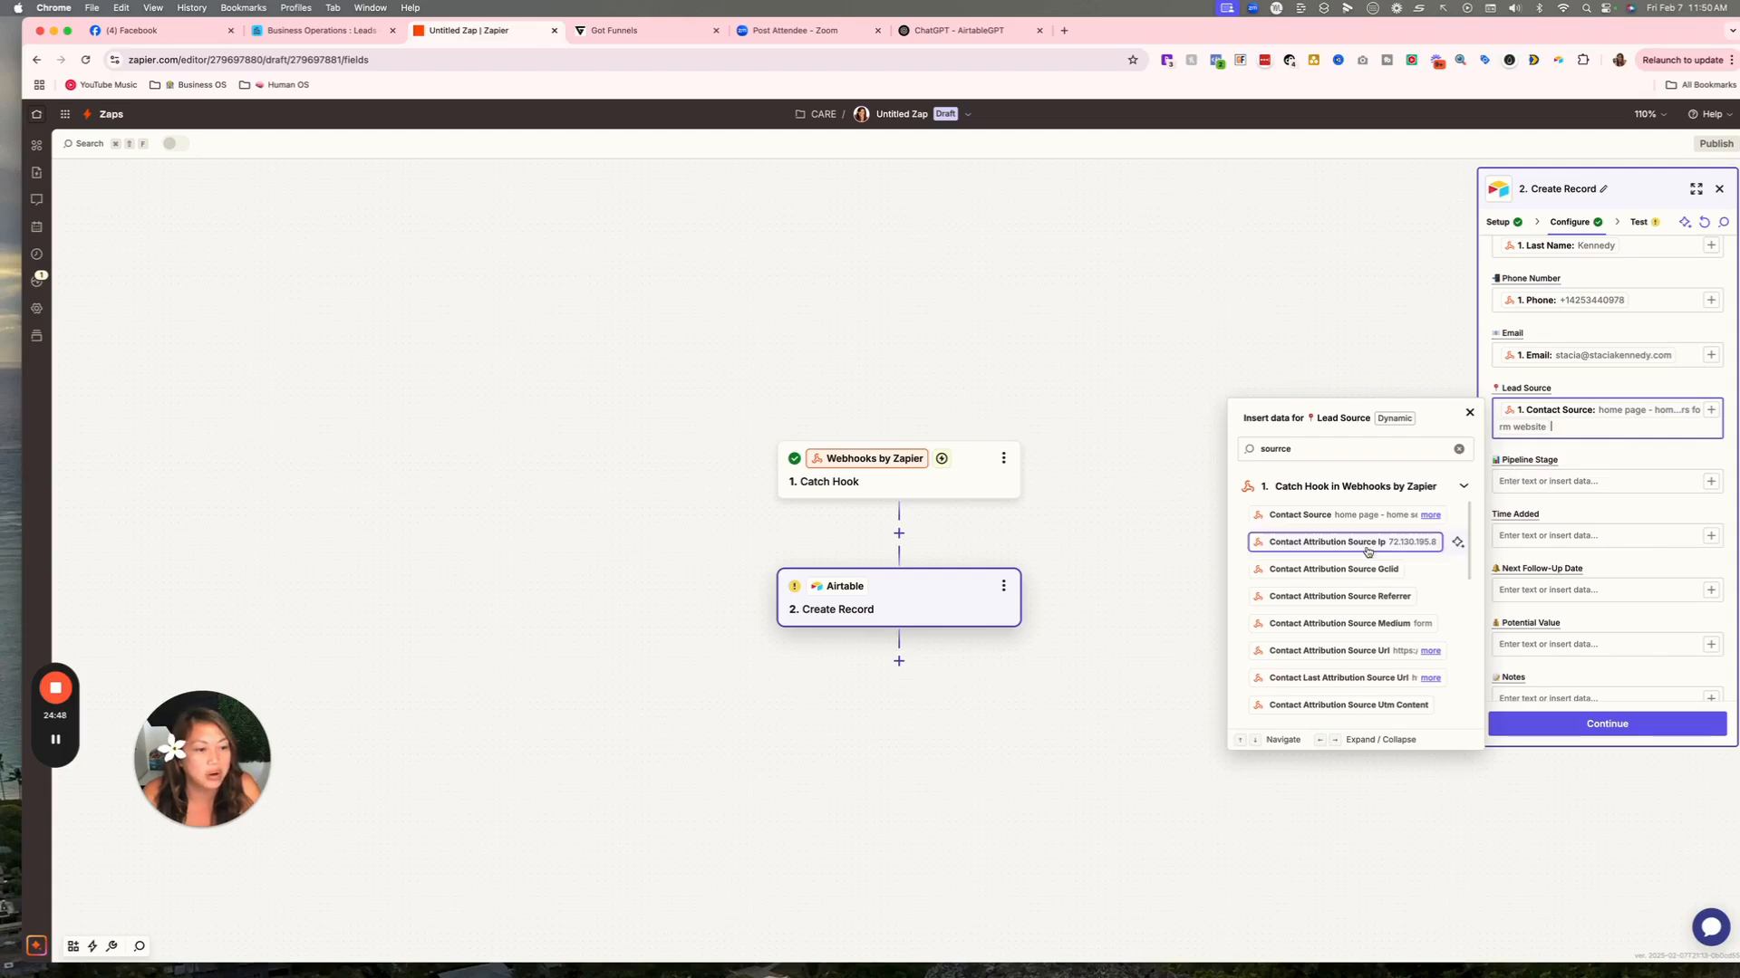
scroll(1361, 558, "down", 2)
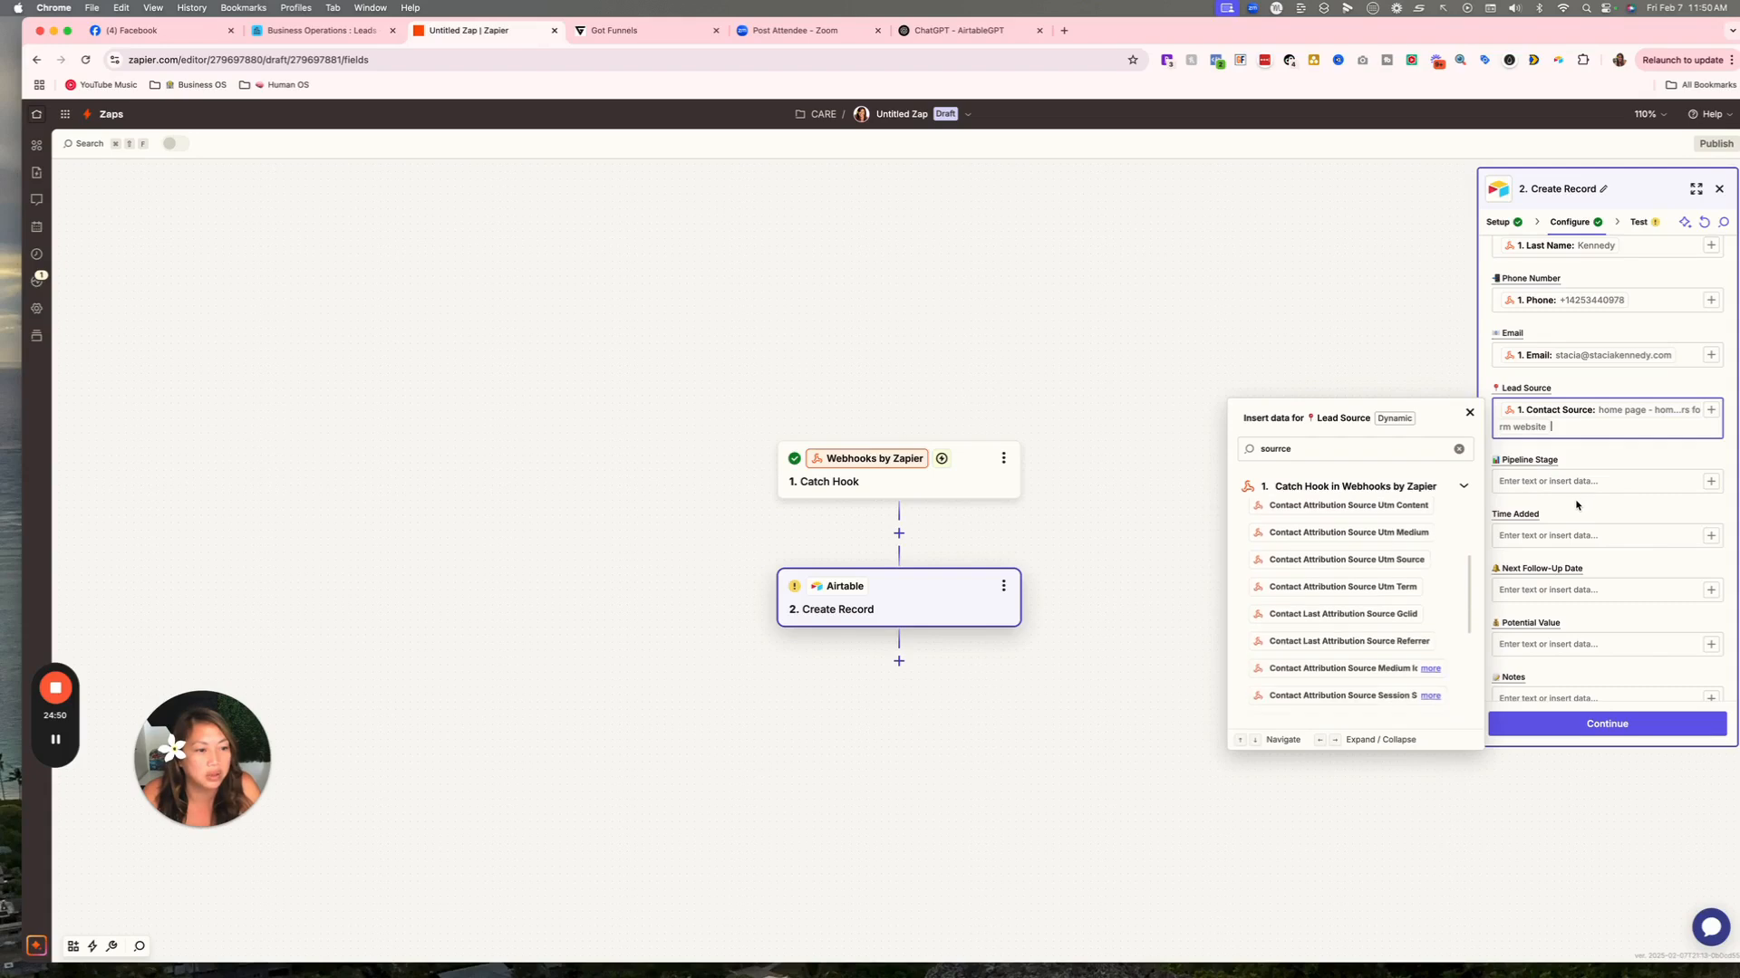
left_click(1551, 481)
left_click(1538, 534)
Map the Tags field to the Catch Hook's Tags data, searching 'tag' in Insert data.
scroll(1540, 526, "down", 4)
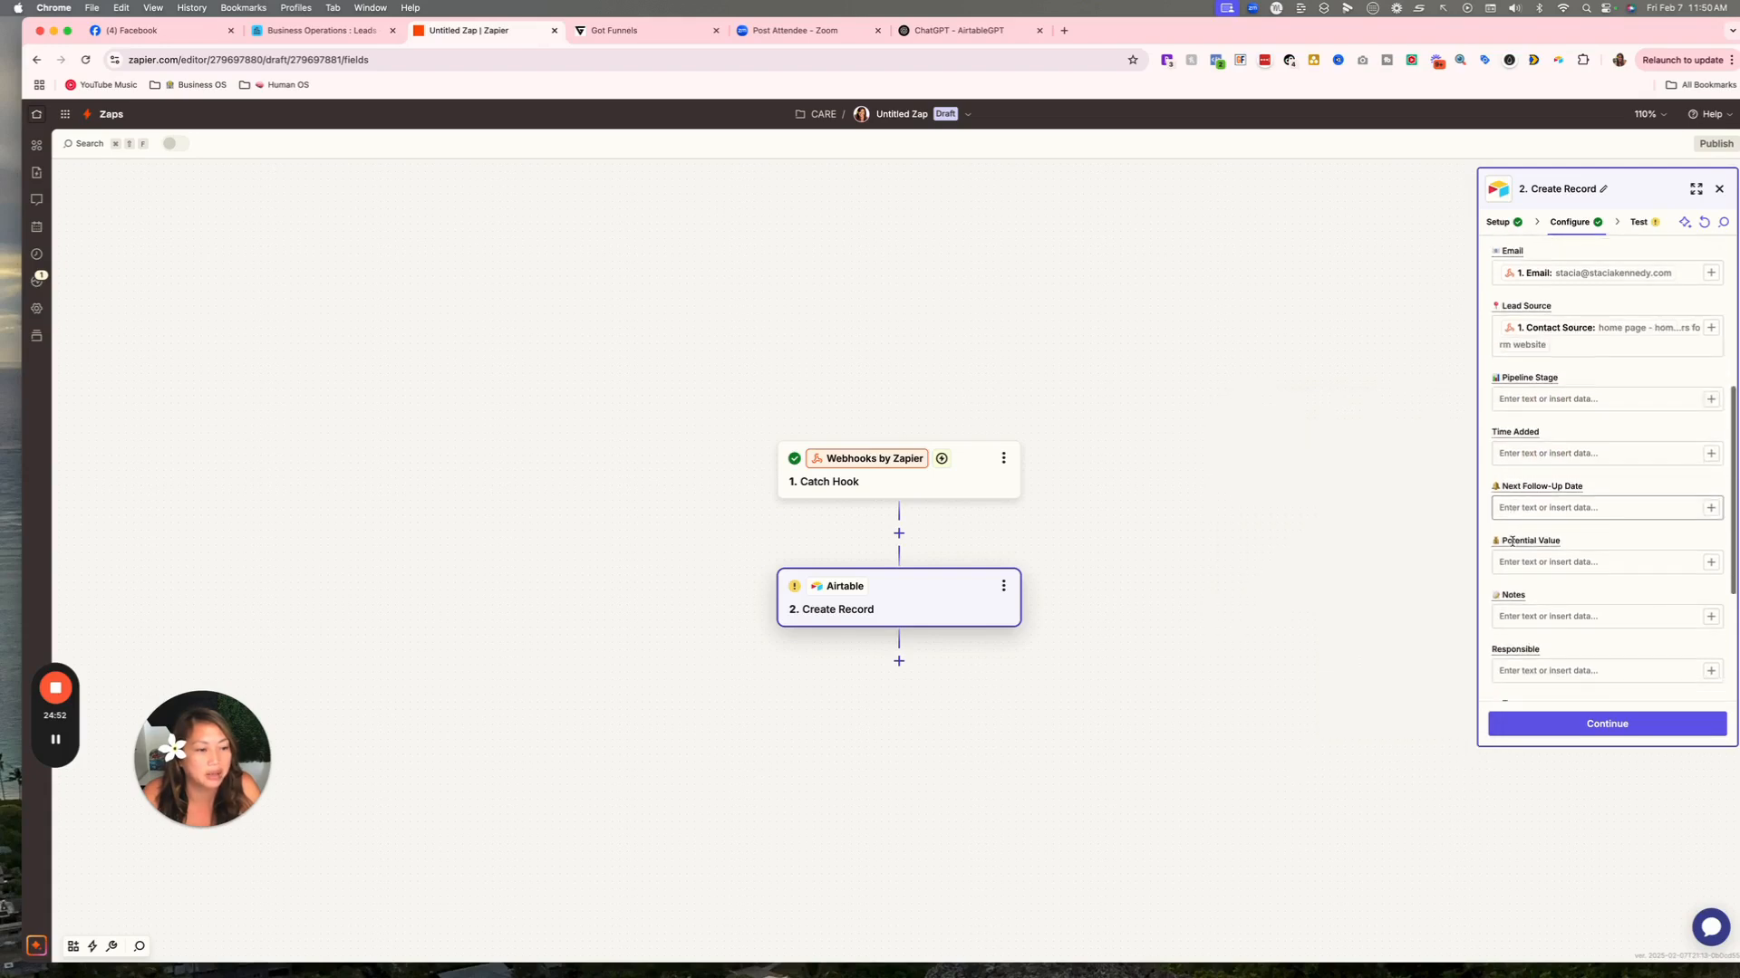
scroll(1527, 430, "down", 1)
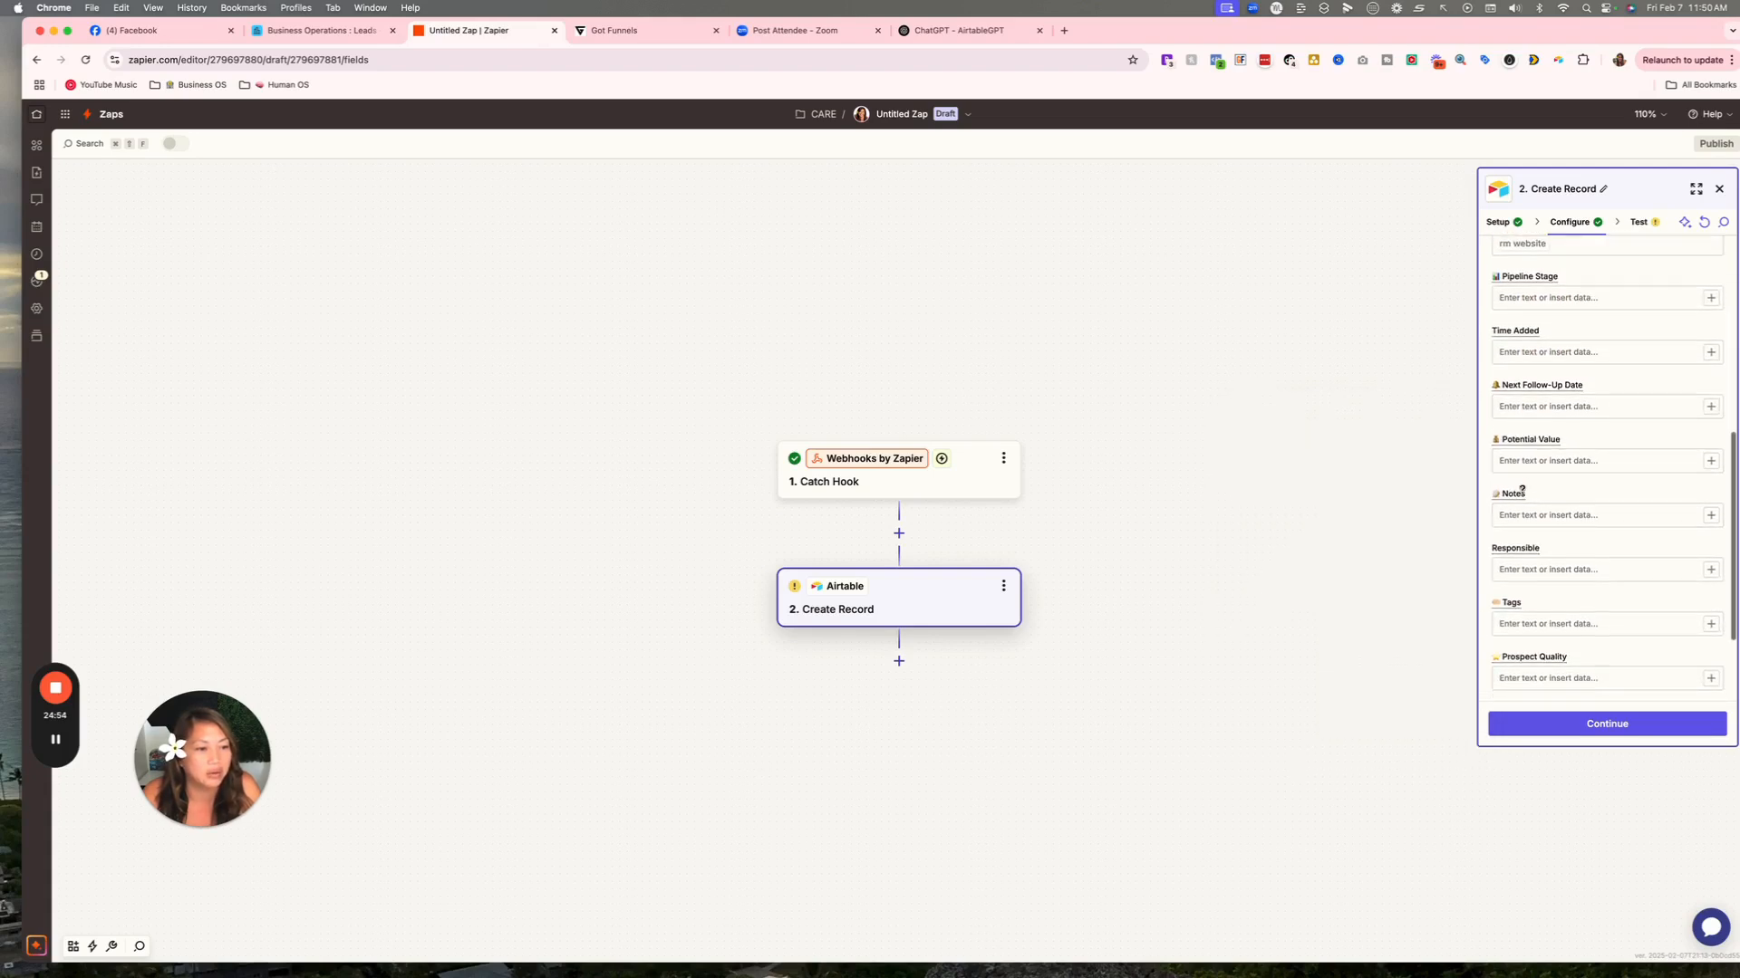
scroll(1541, 481, "down", 3)
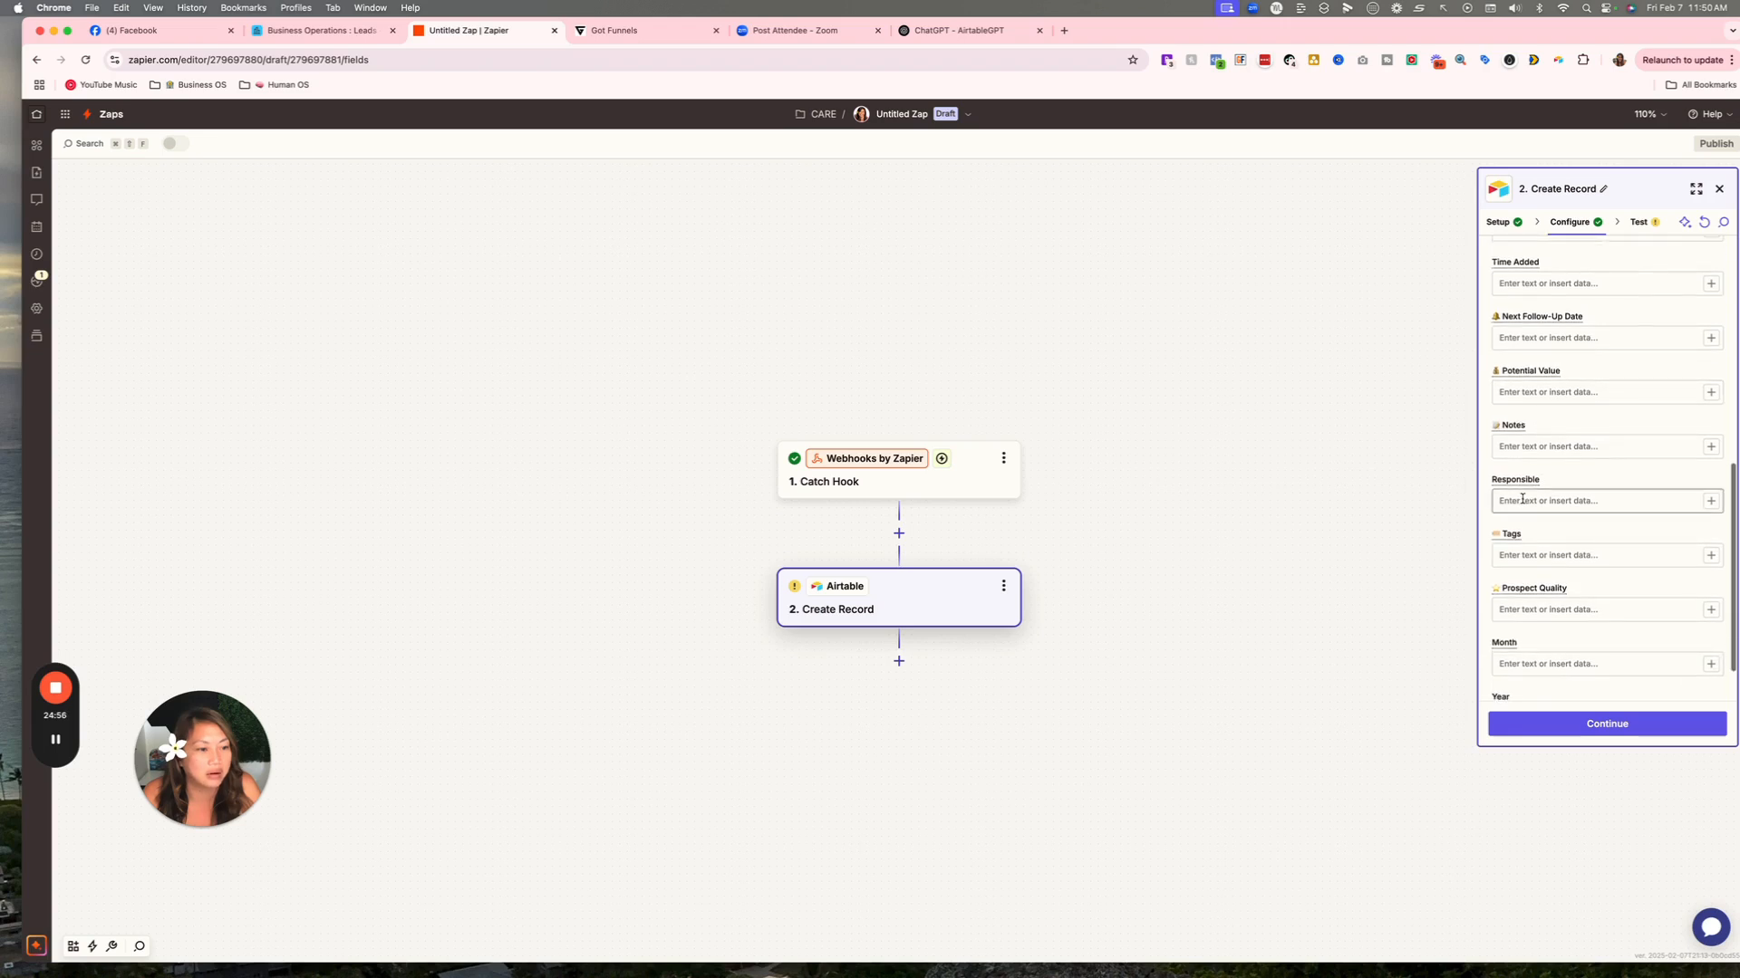
left_click(1540, 496)
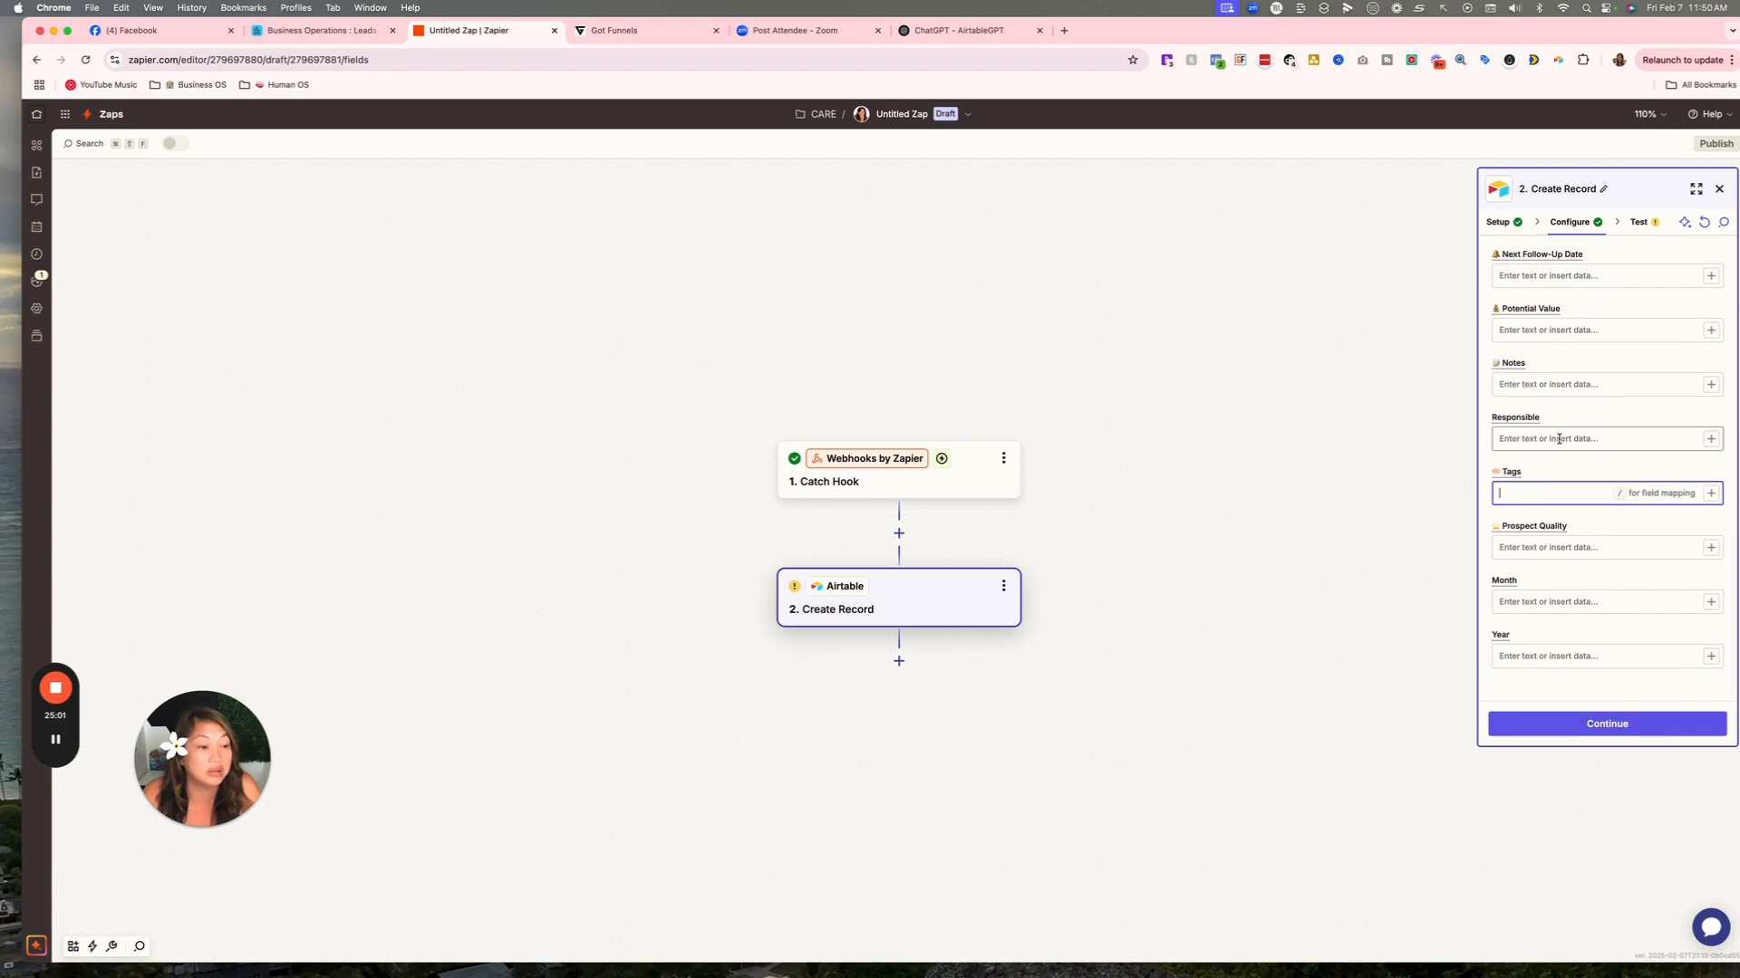
left_click(1710, 494)
type("tag")
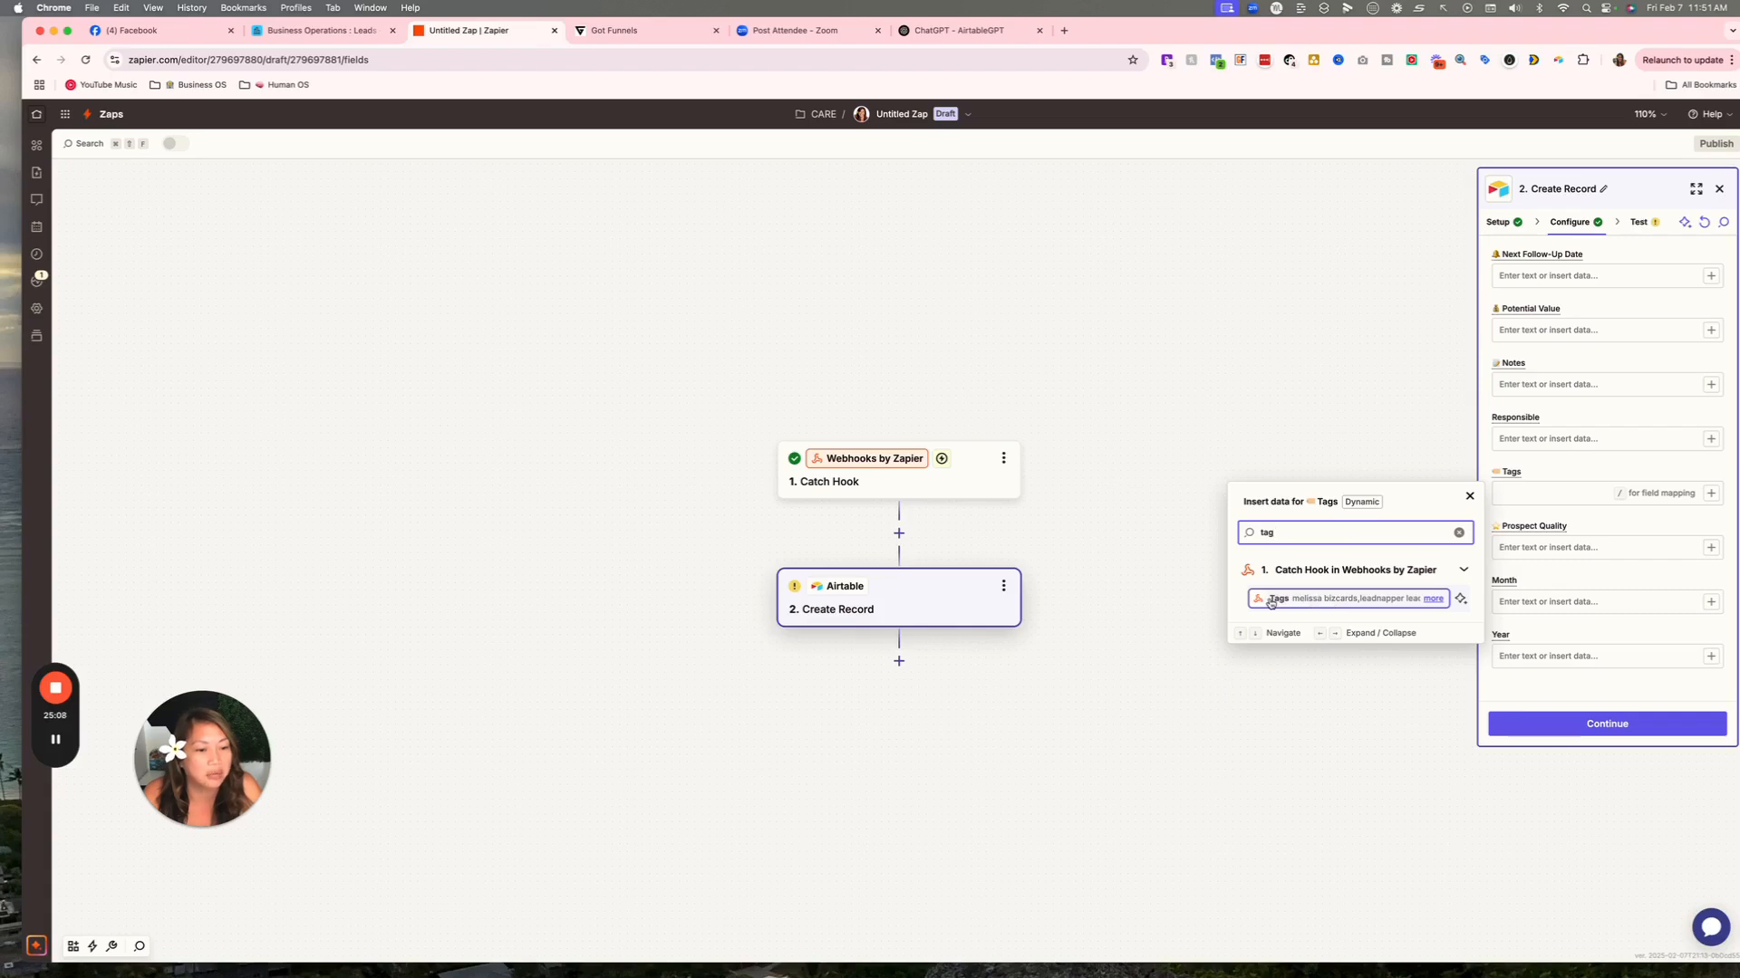
left_click(1305, 601)
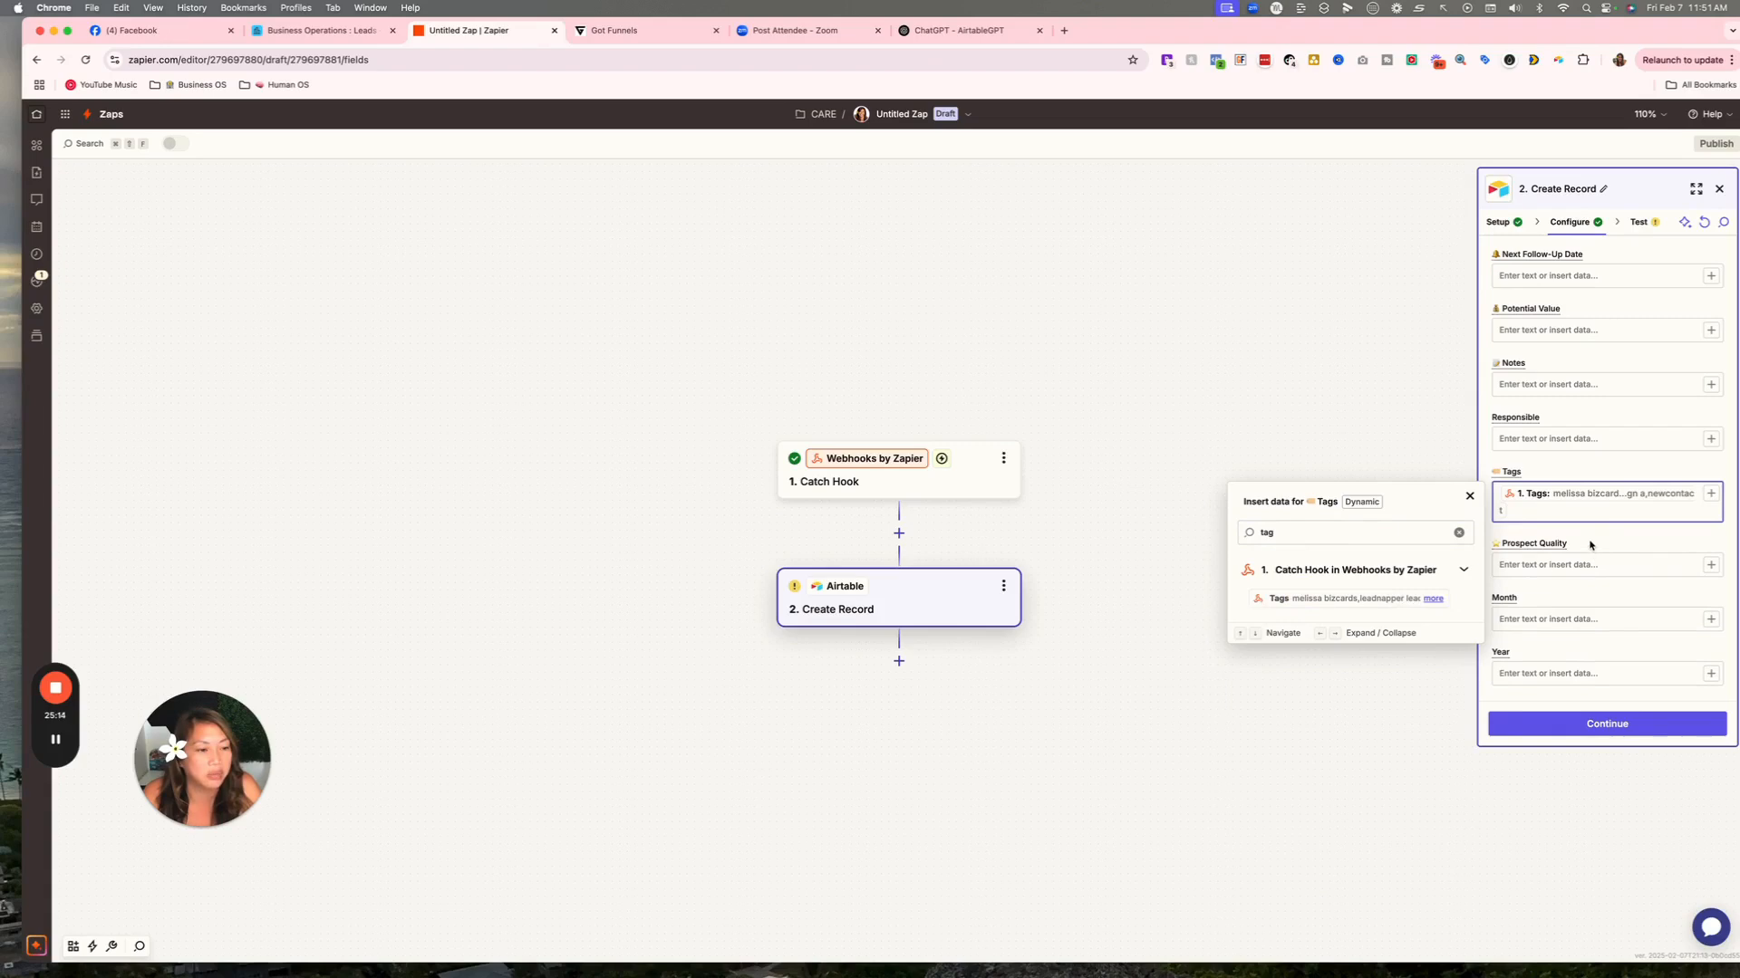
left_click(1530, 593)
scroll(1531, 599, "down", 1)
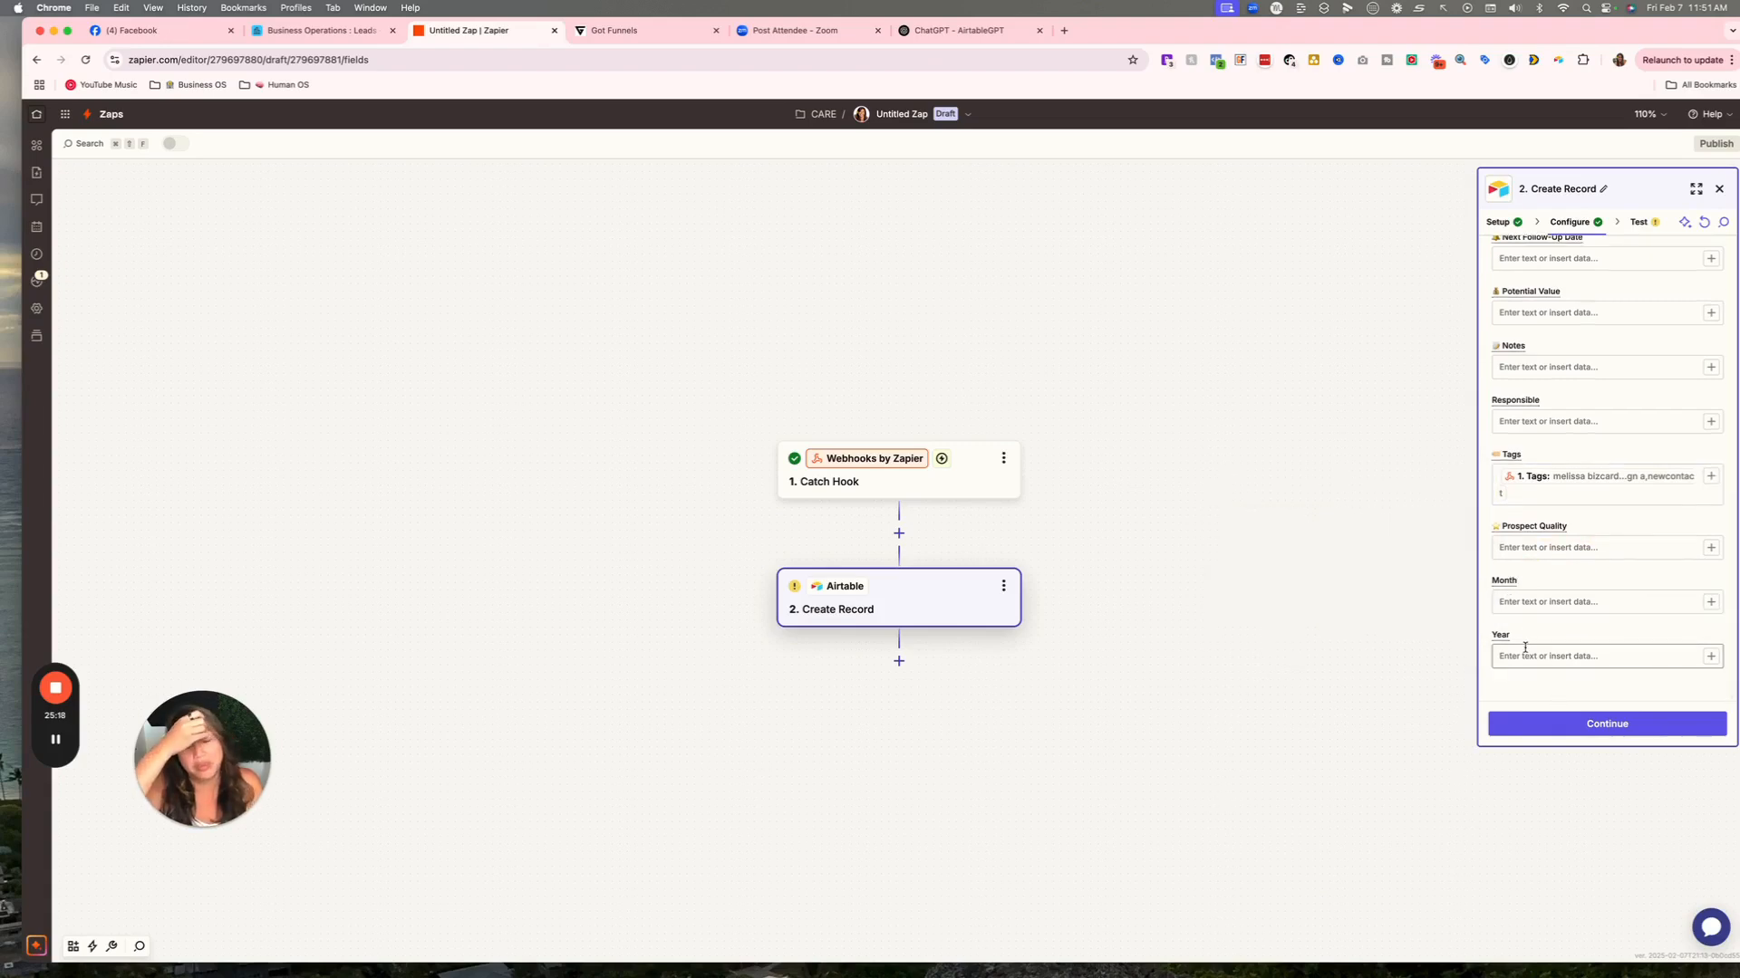
scroll(1532, 554, "up", 5)
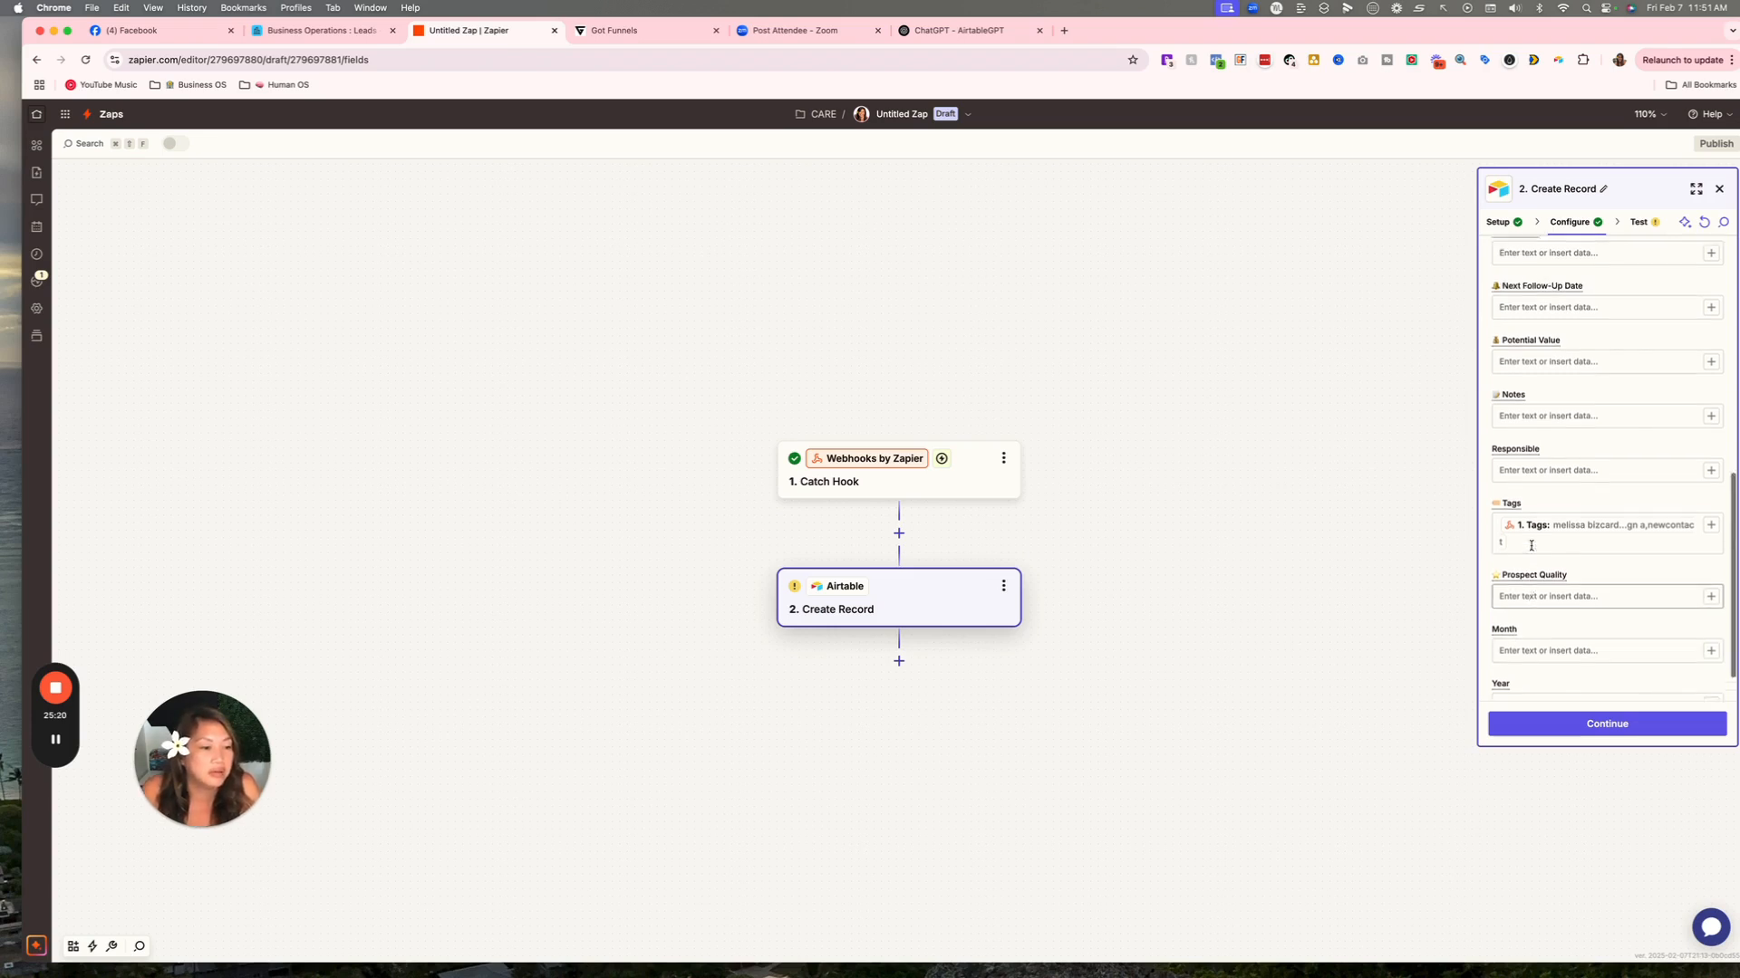
scroll(1532, 548, "up", 8)
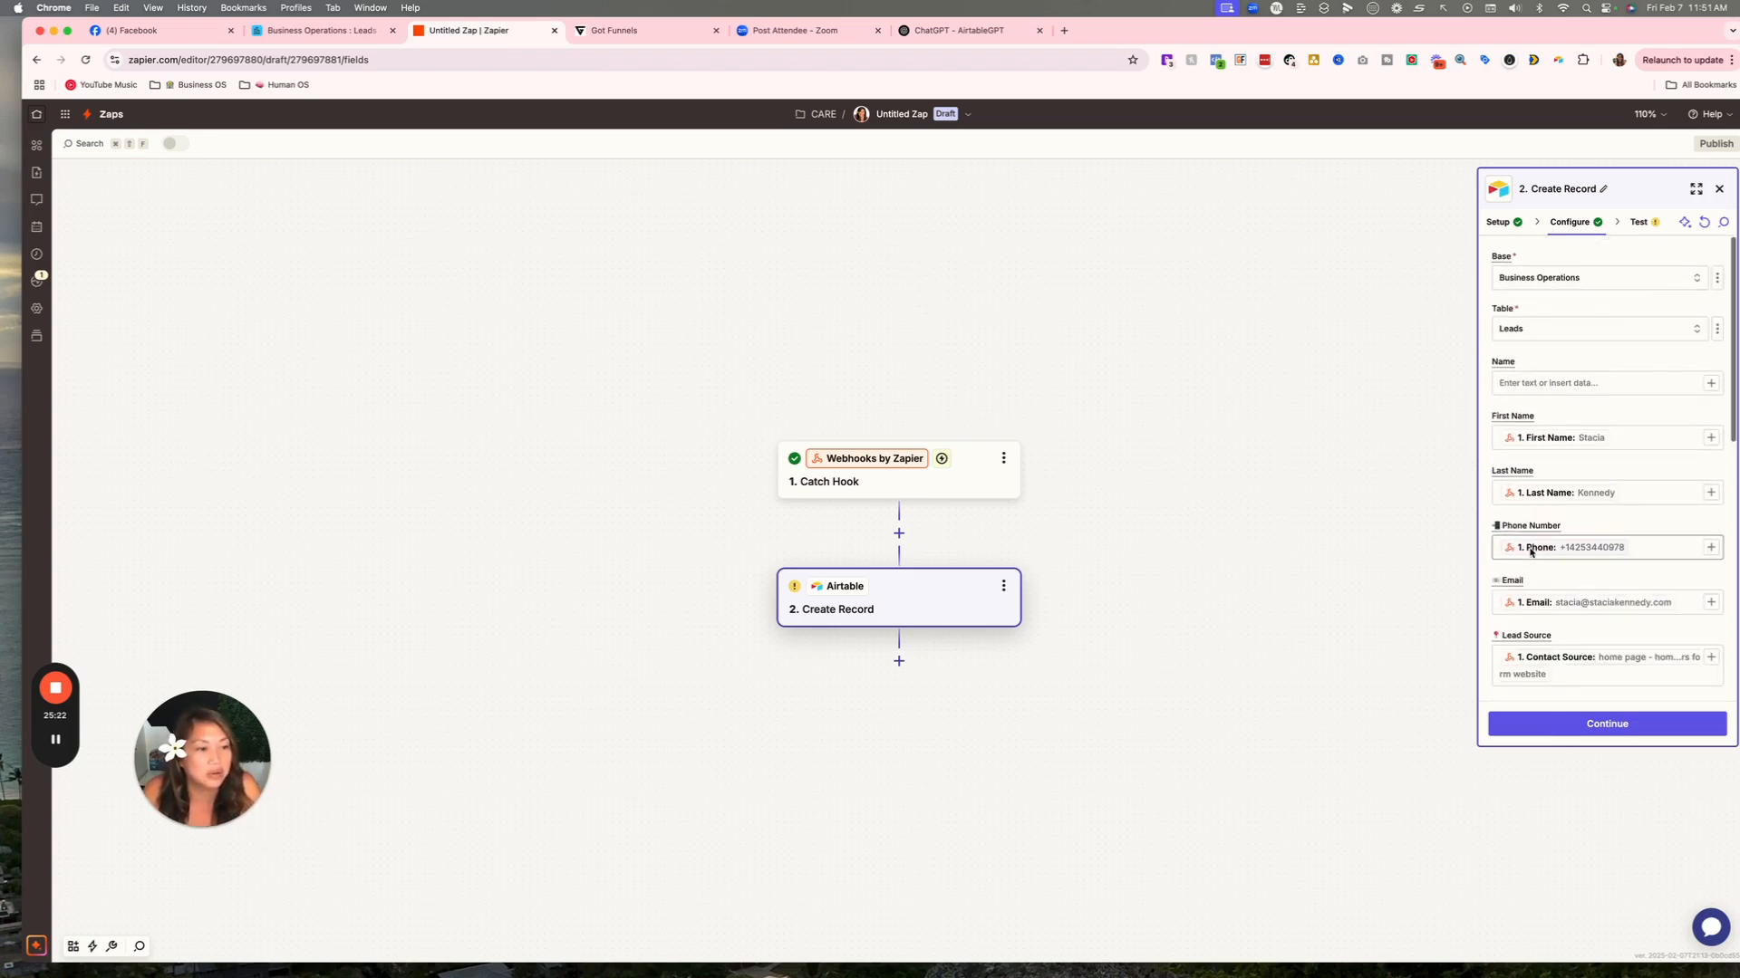
scroll(1540, 525, "down", 10)
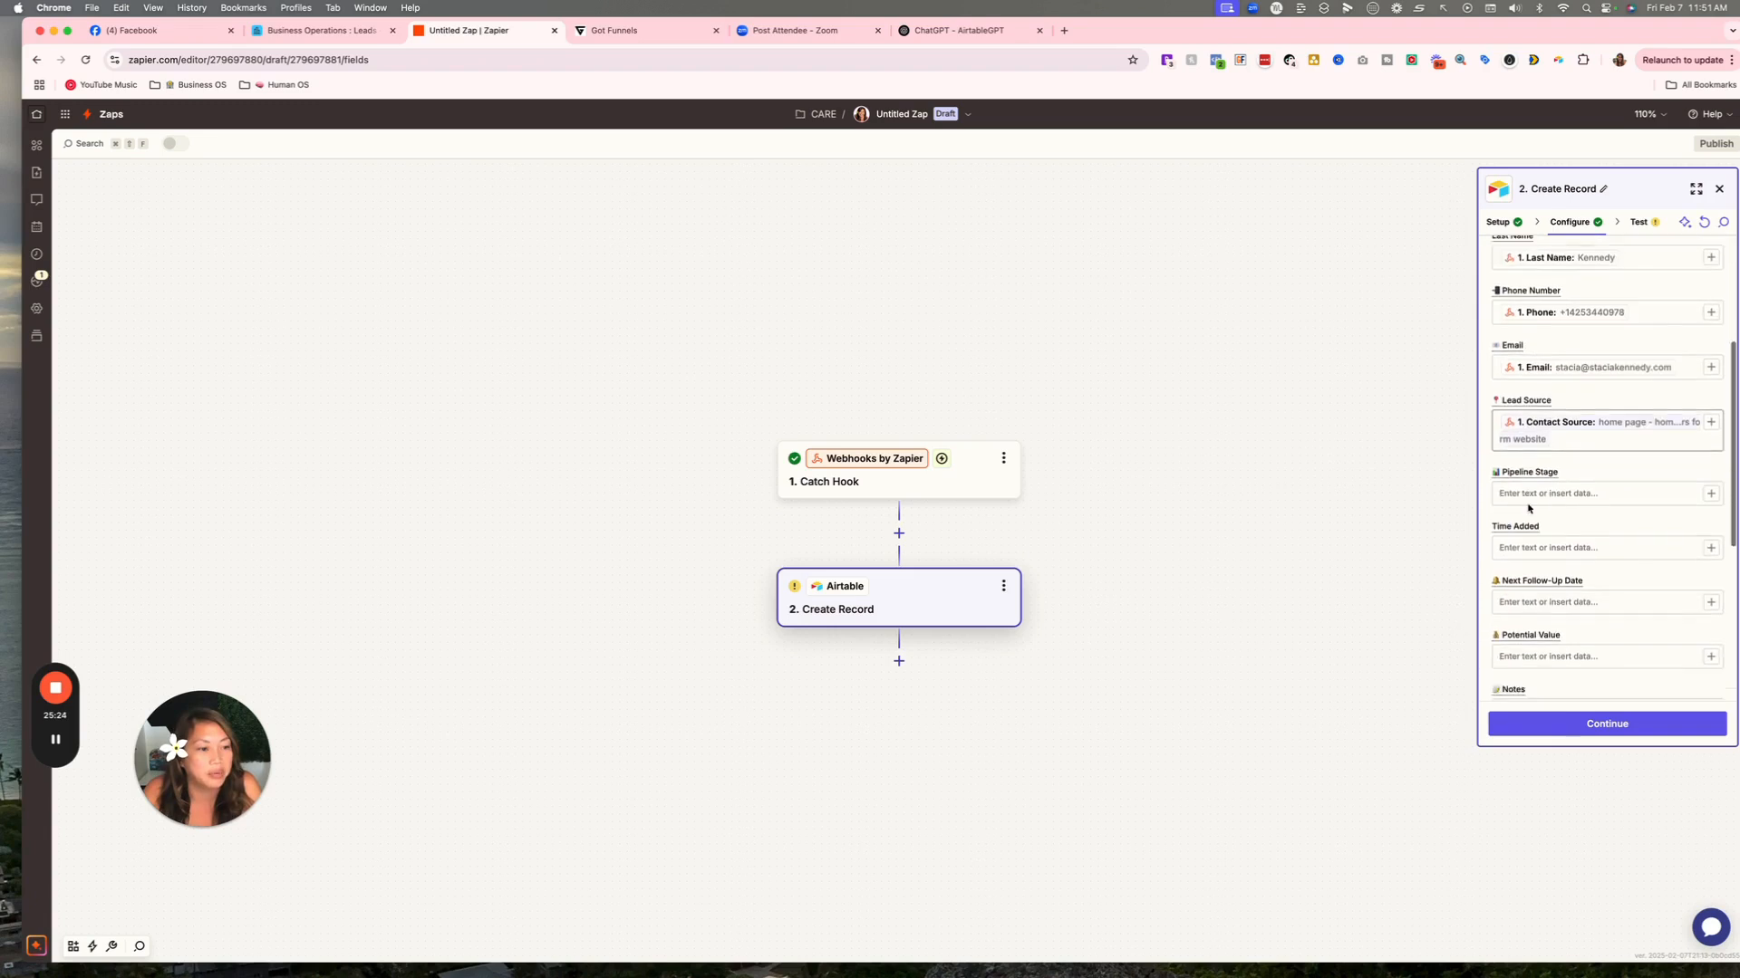
scroll(1530, 510, "down", 4)
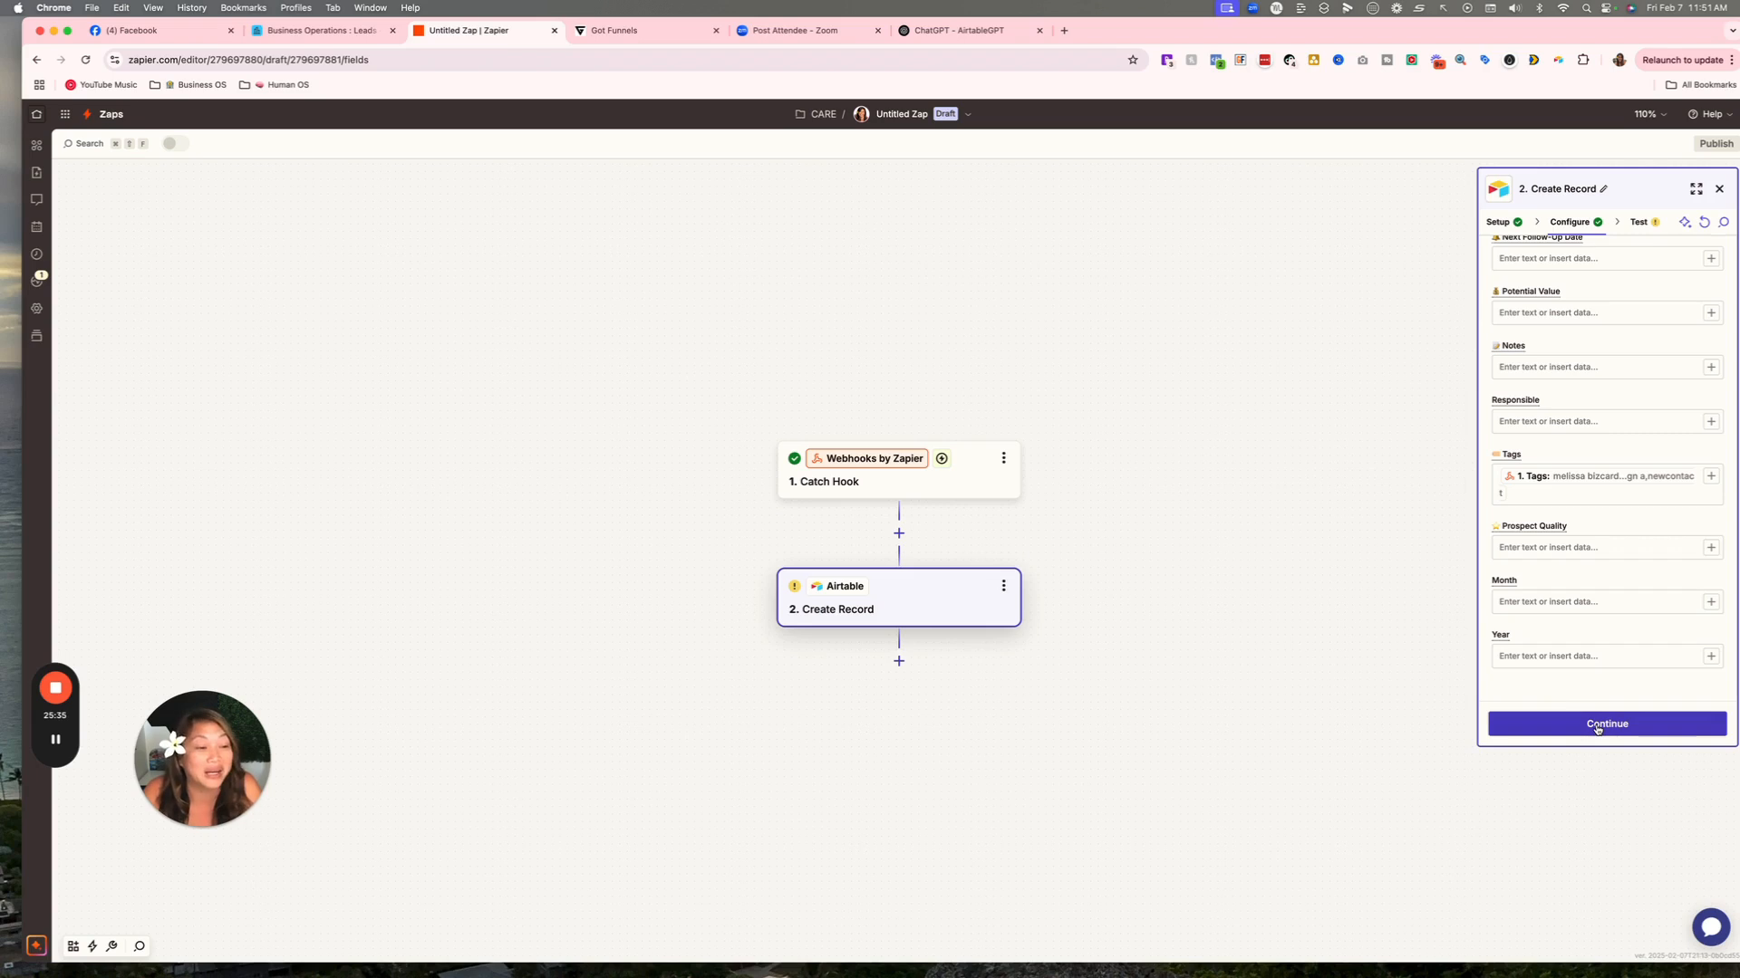
Test the Create Record step to send a record to Airtable, then view the Business Operations Leads table.
left_click(1596, 726)
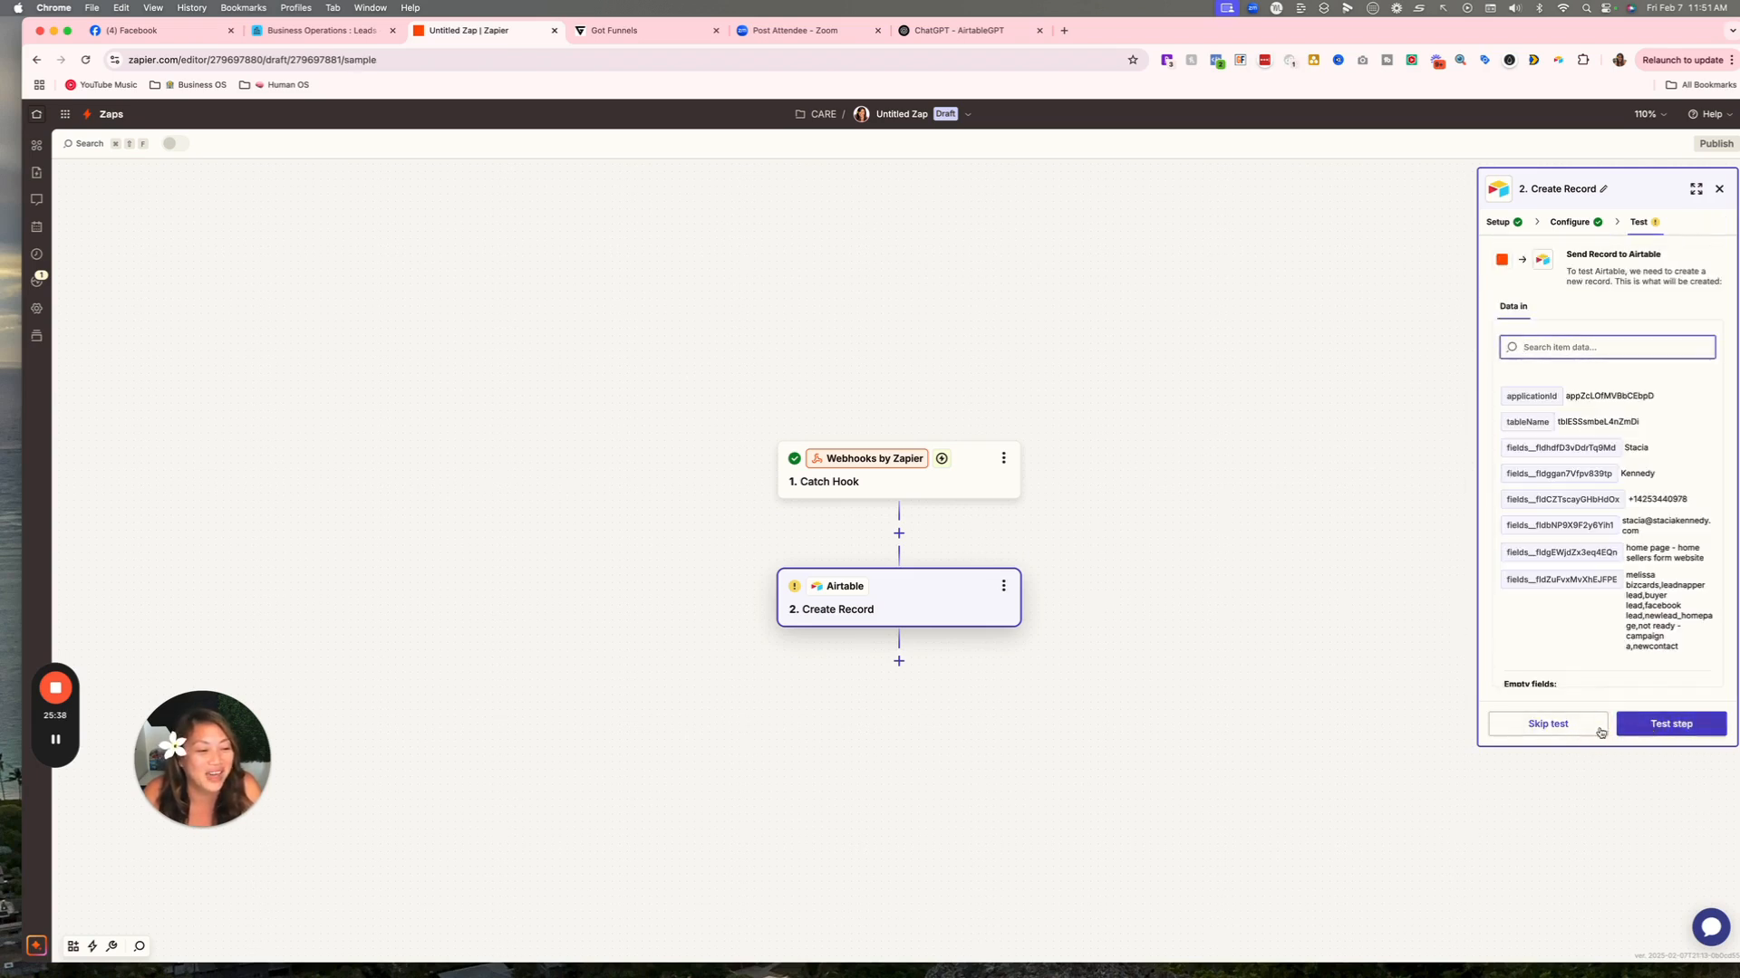
left_click(1672, 729)
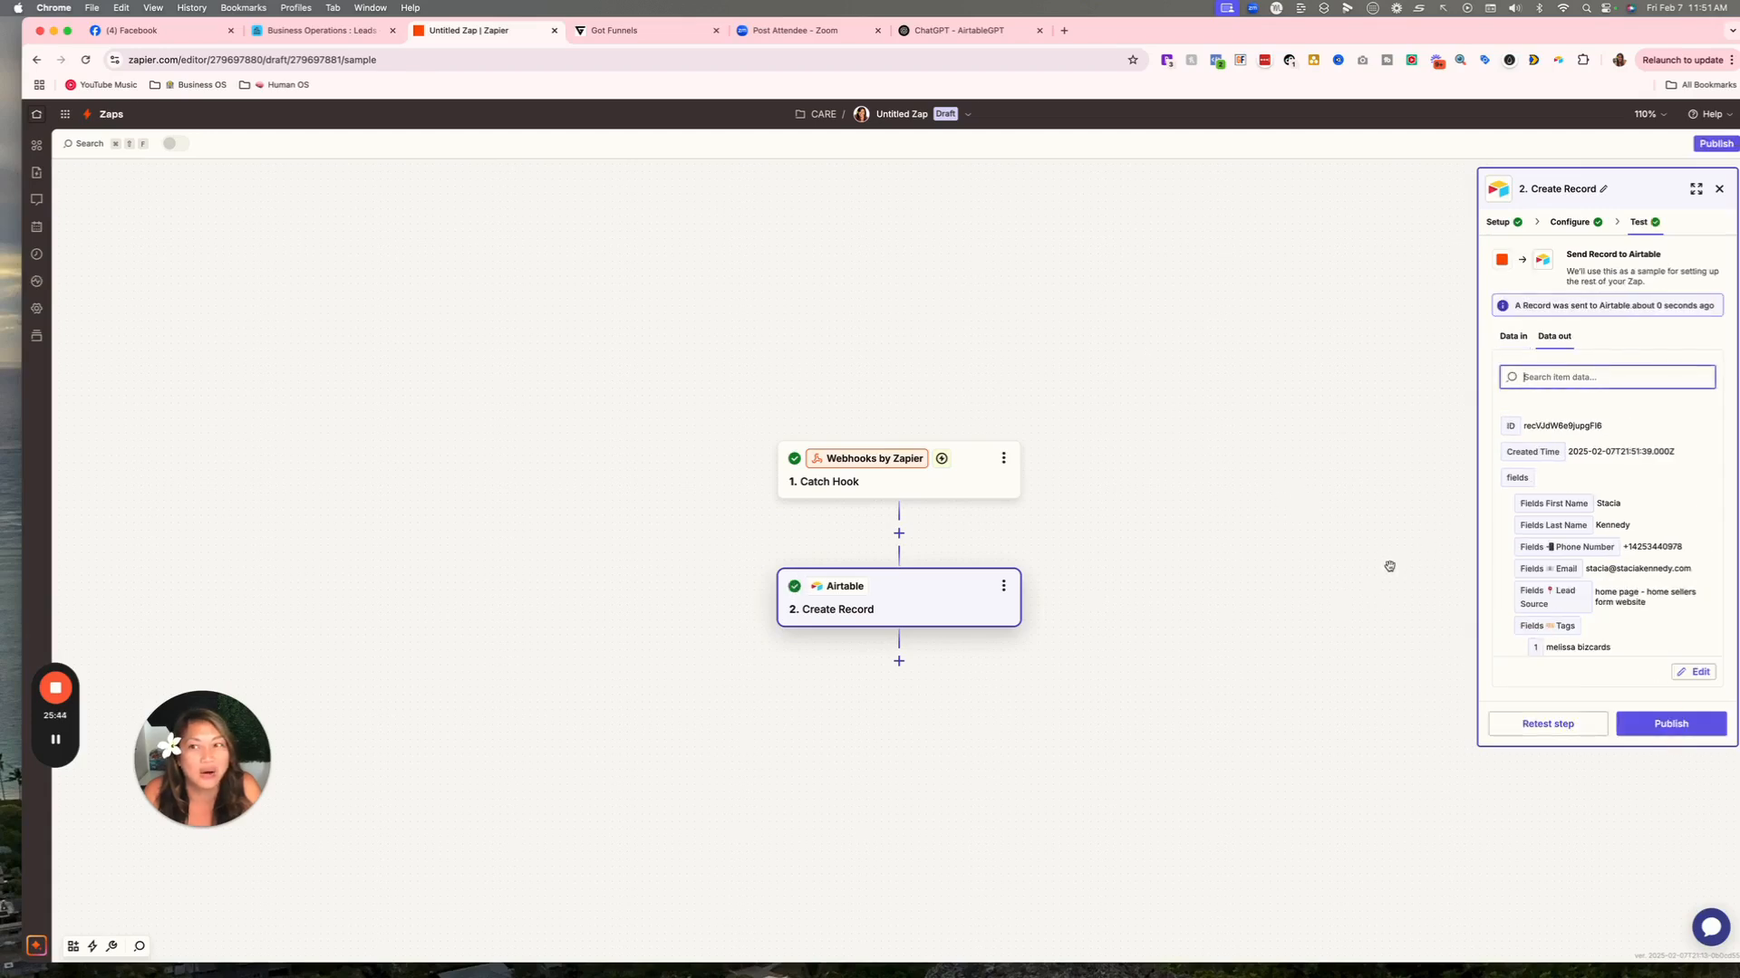
left_click(319, 30)
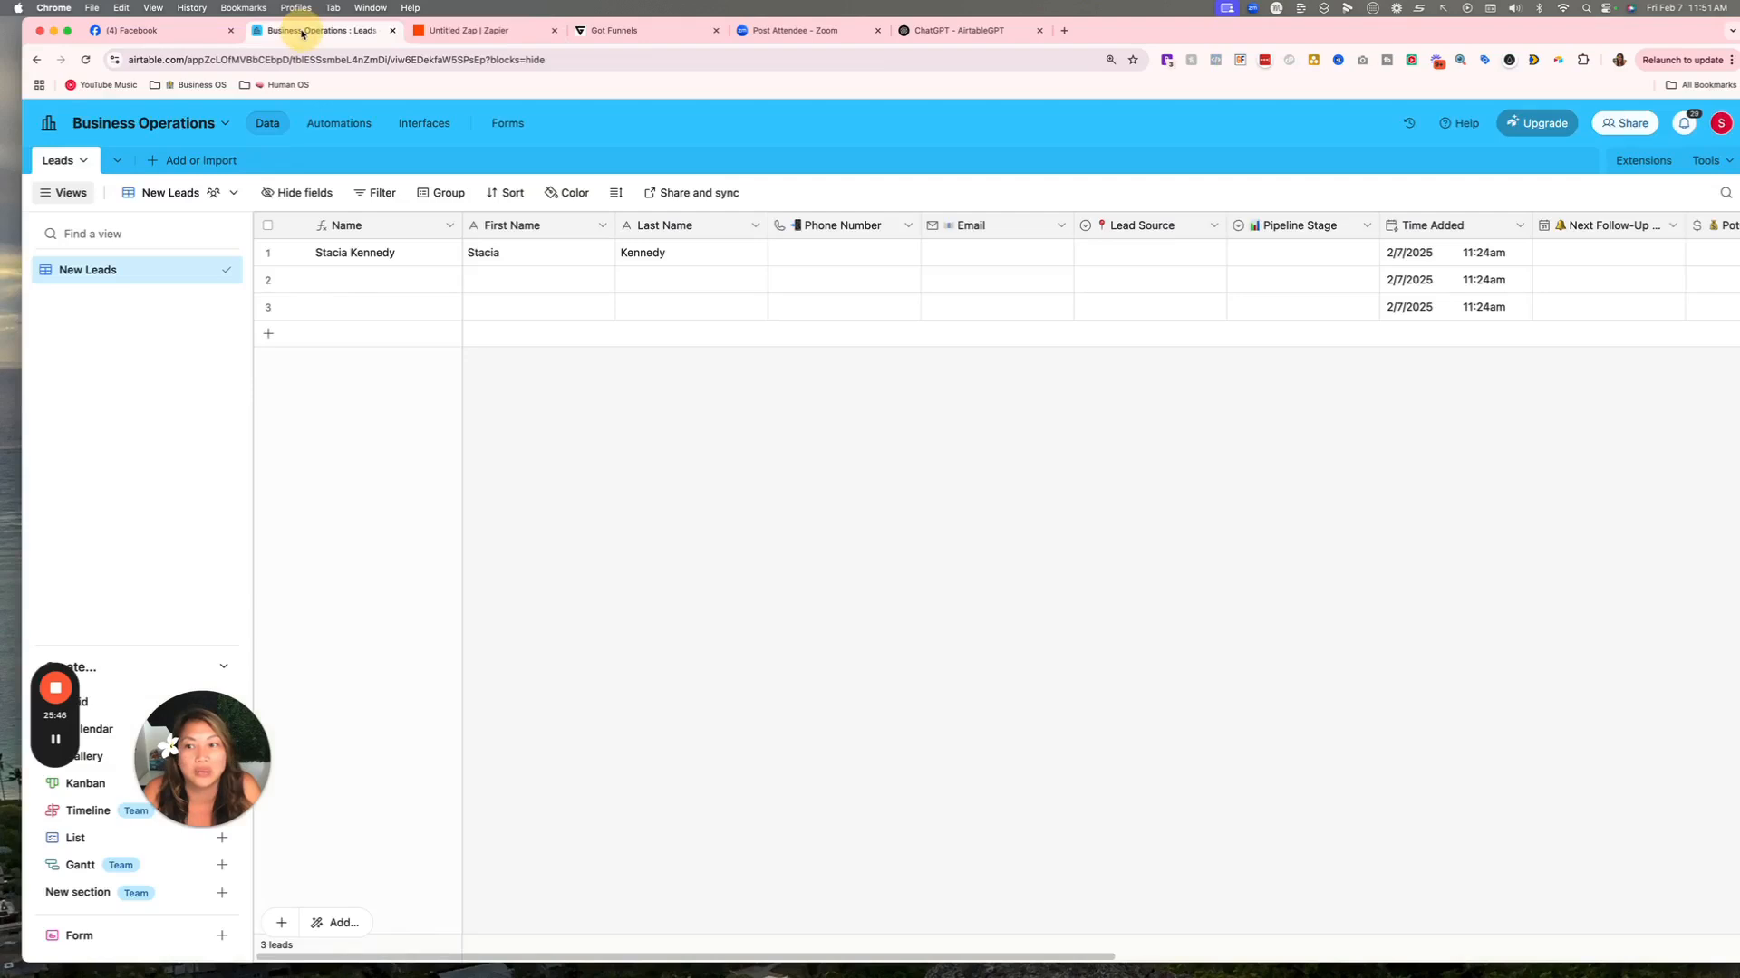
Reload Airtable to reveal new row 4 from the Zap and widen the Tags column.
left_click(82, 59)
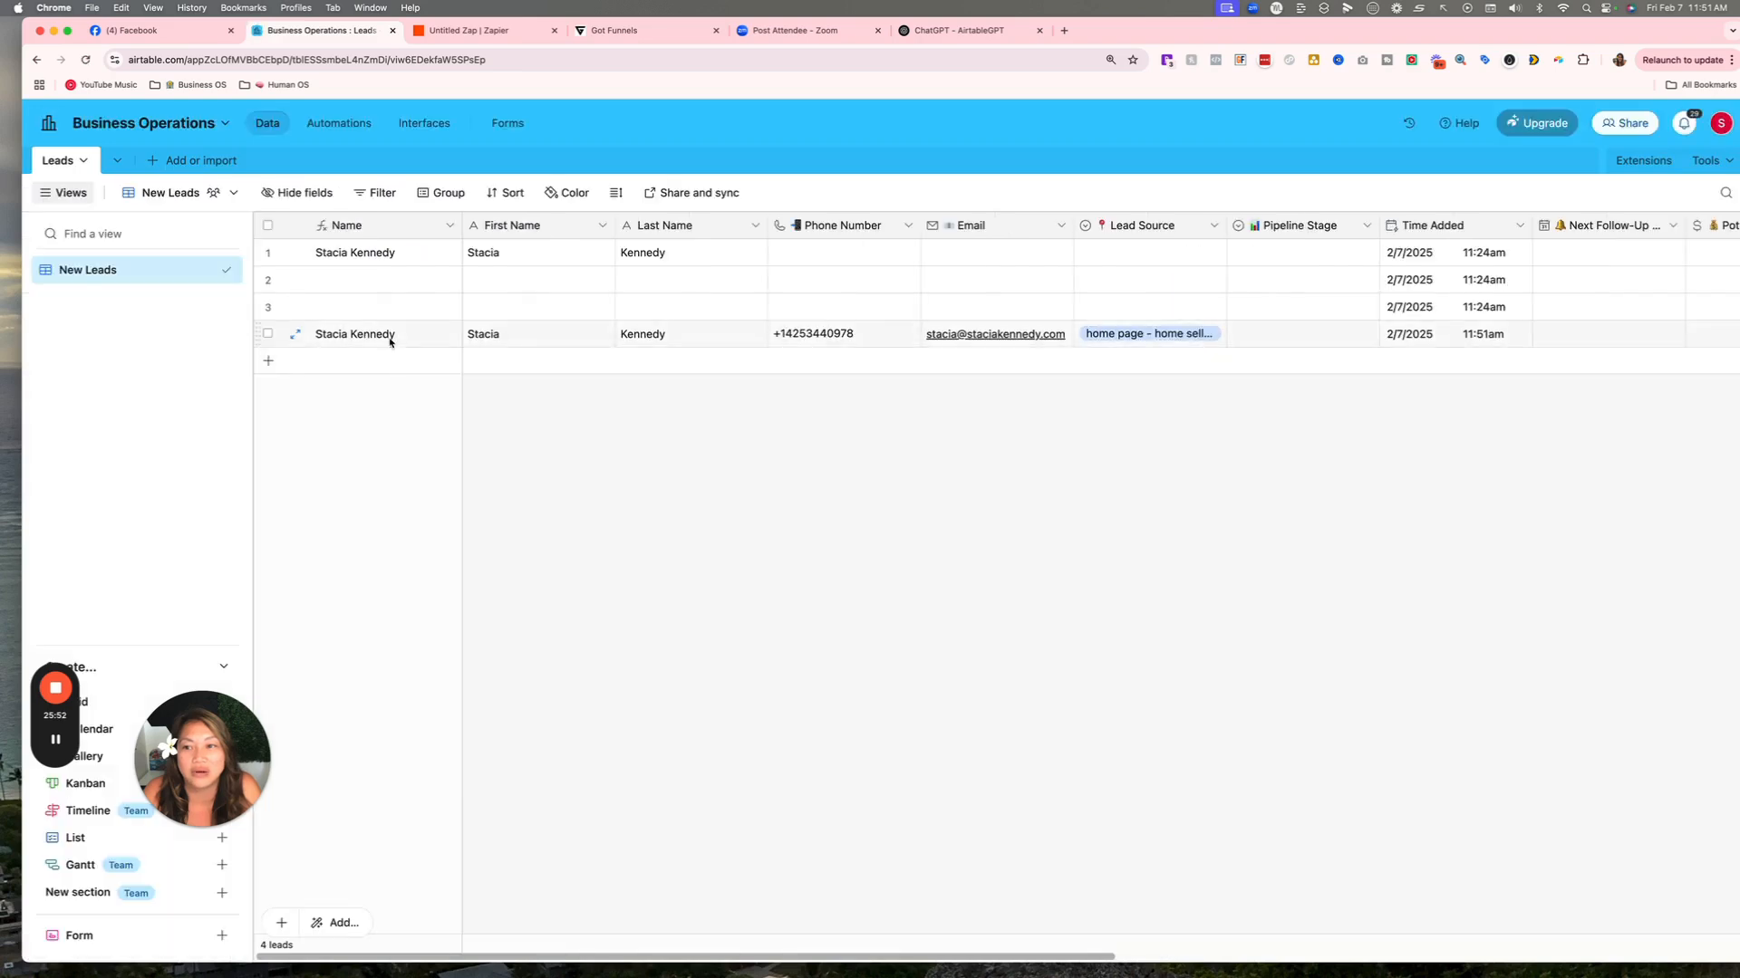
scroll(634, 335, "right", 5)
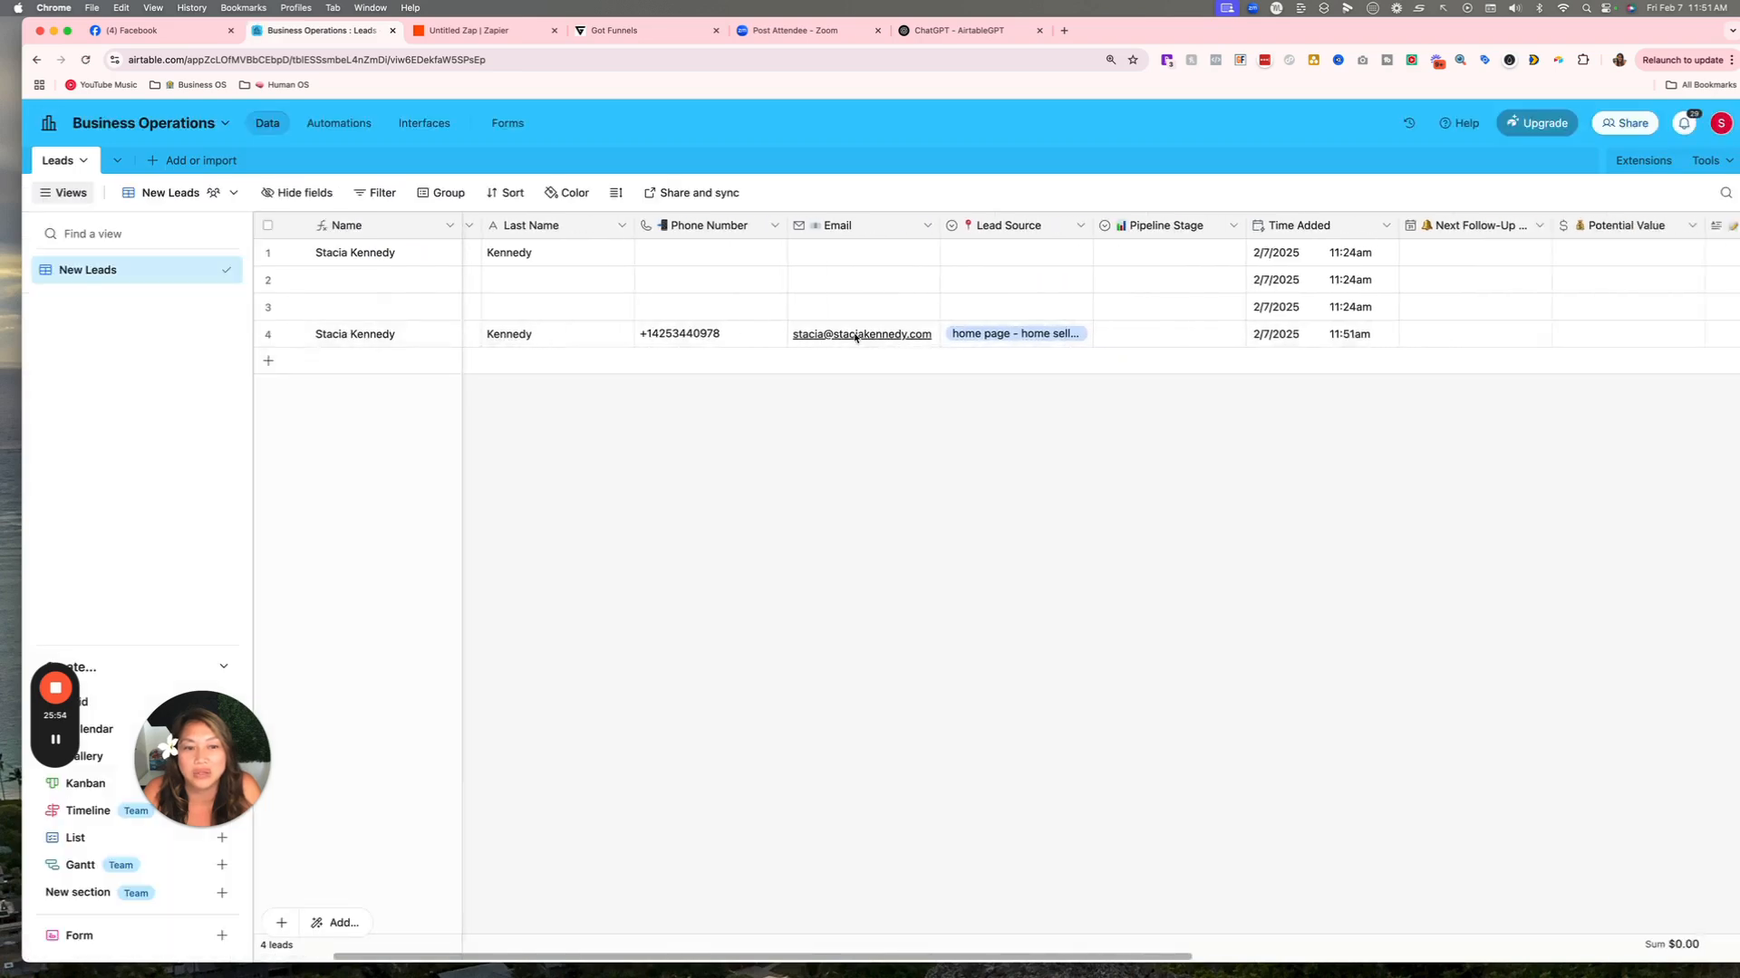
scroll(855, 337, "right", 5)
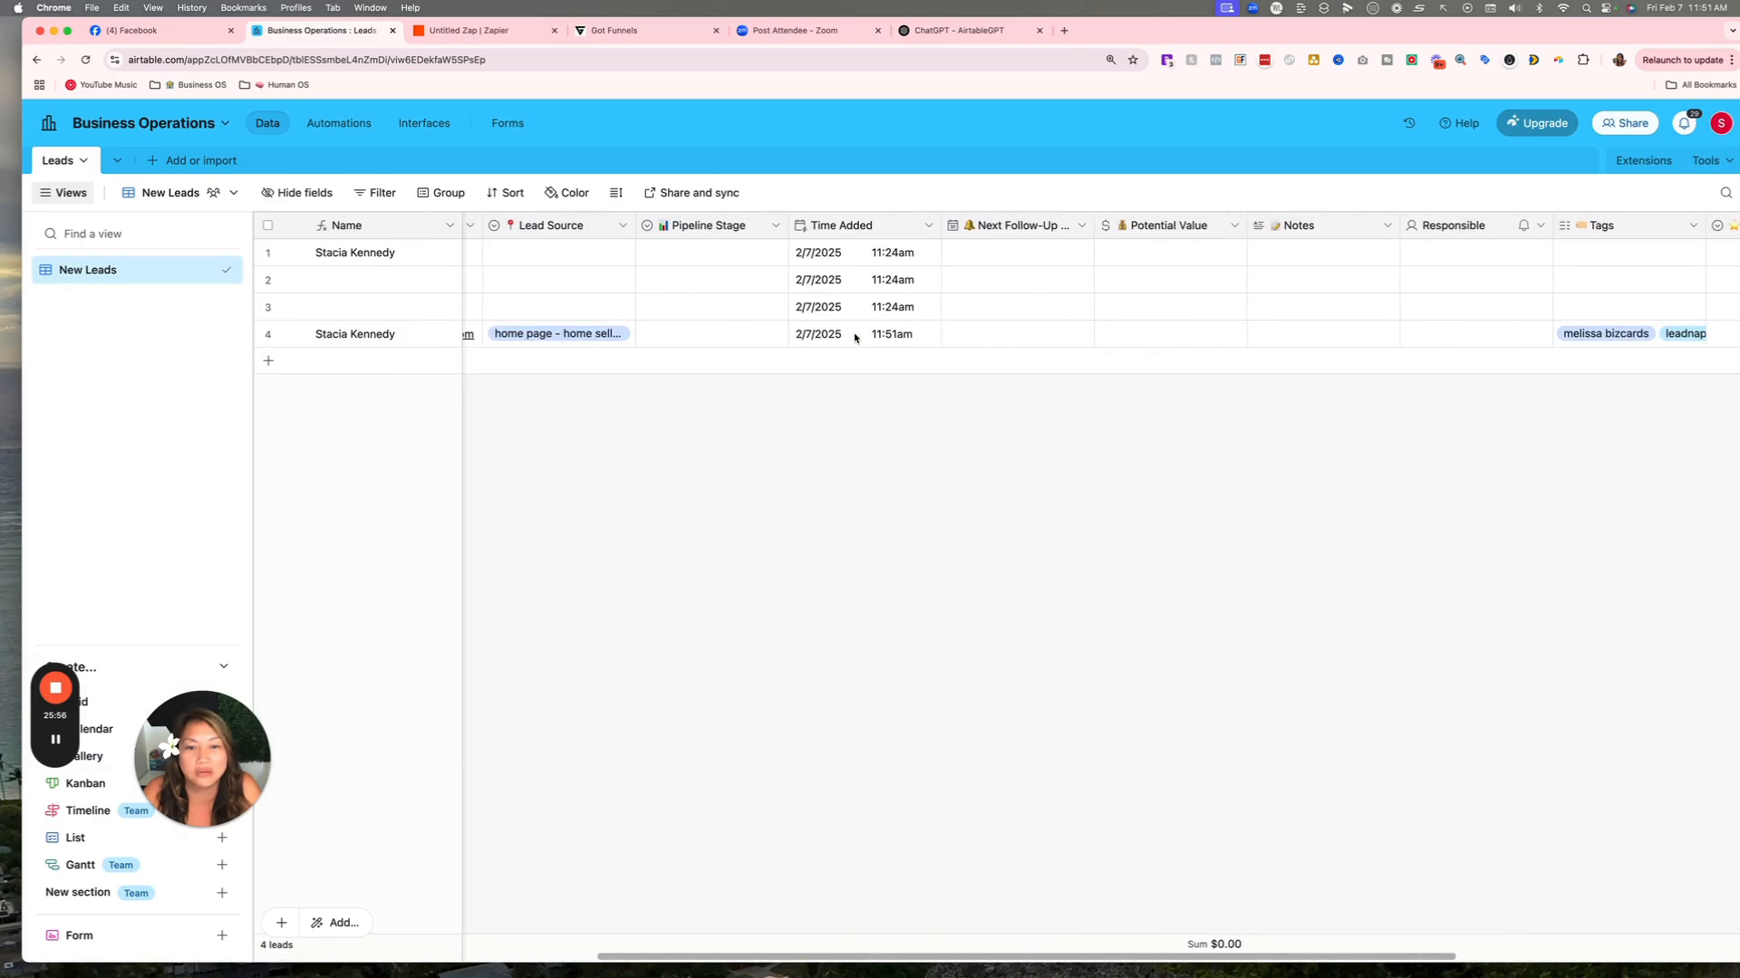
scroll(854, 337, "right", 5)
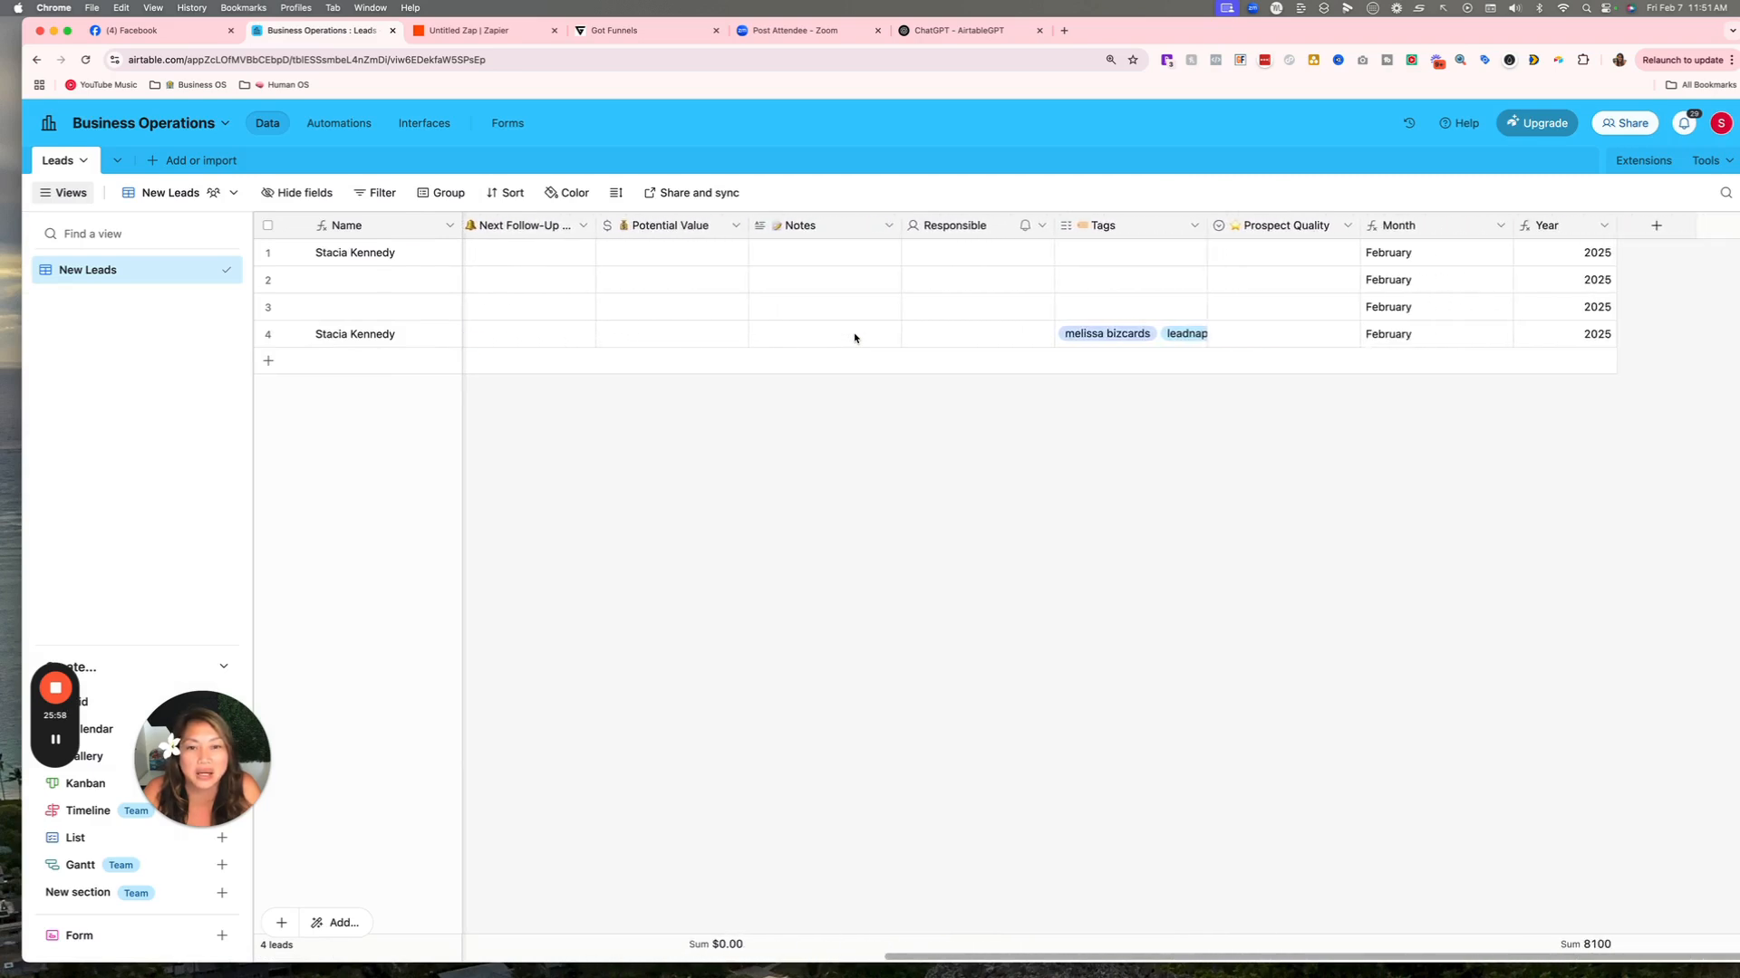
left_click_drag(1208, 226, 1353, 226)
scroll(1213, 358, "right", 3)
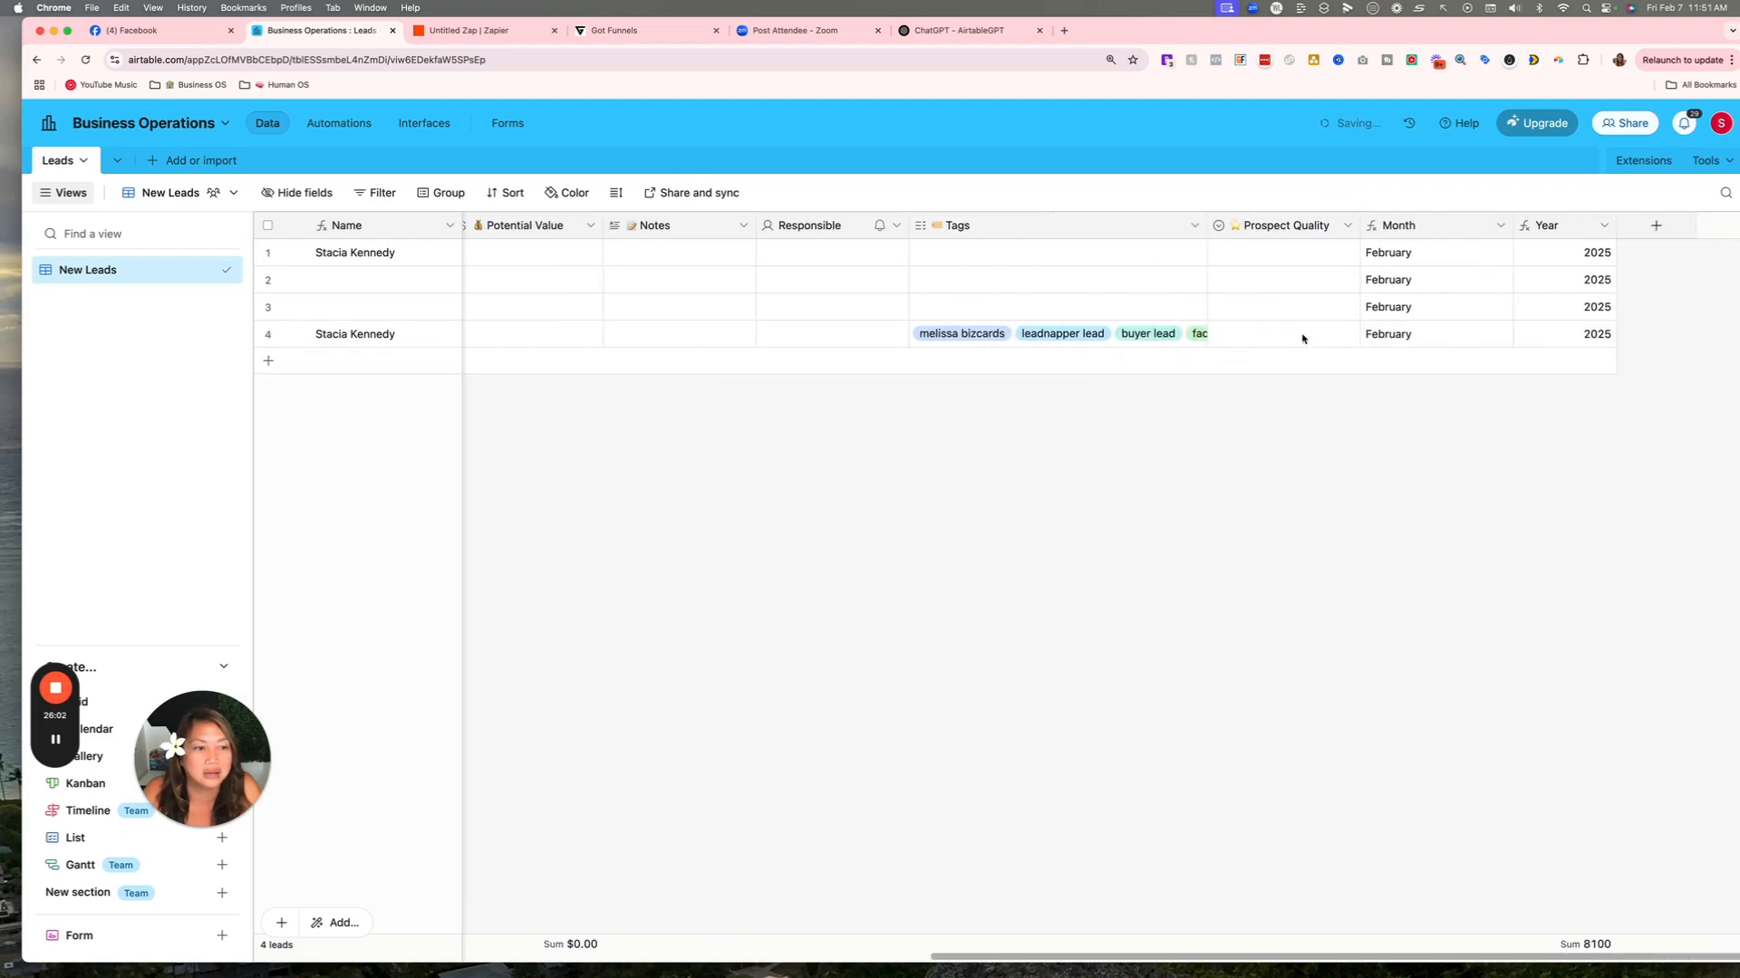
scroll(1555, 331, "left", 10)
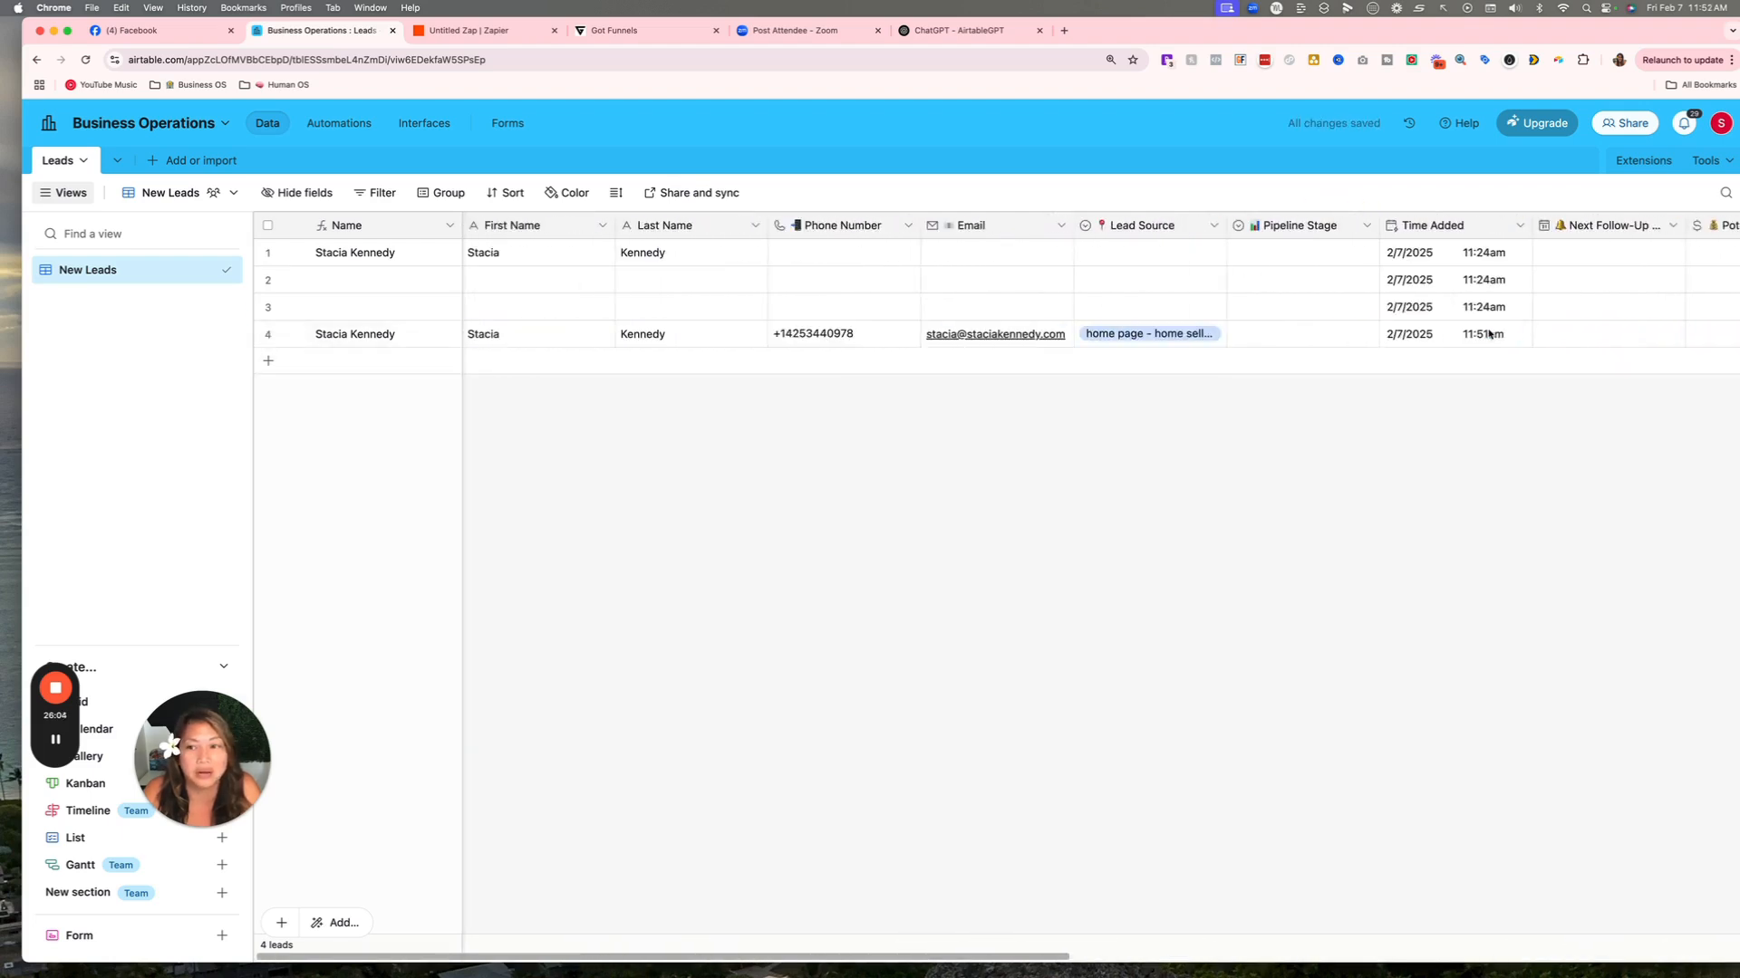
Select rows 1–3 in the Leads table and delete all selected leads.
left_click(269, 307)
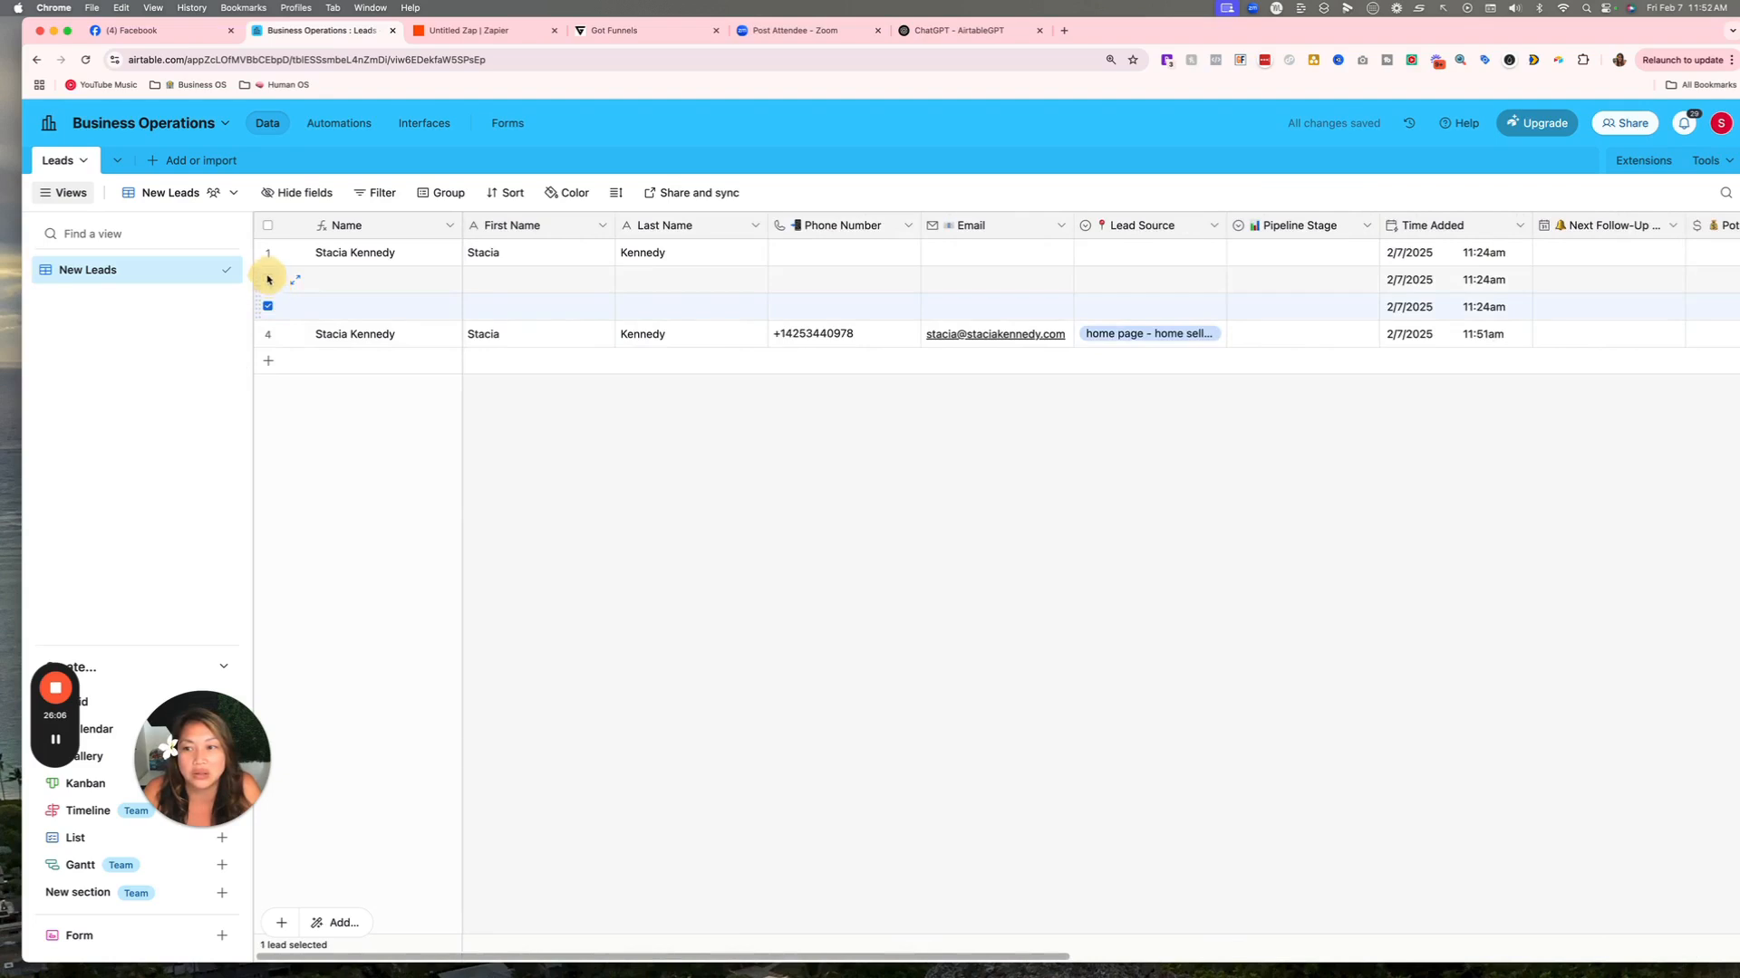
left_click(269, 279)
left_click(268, 251)
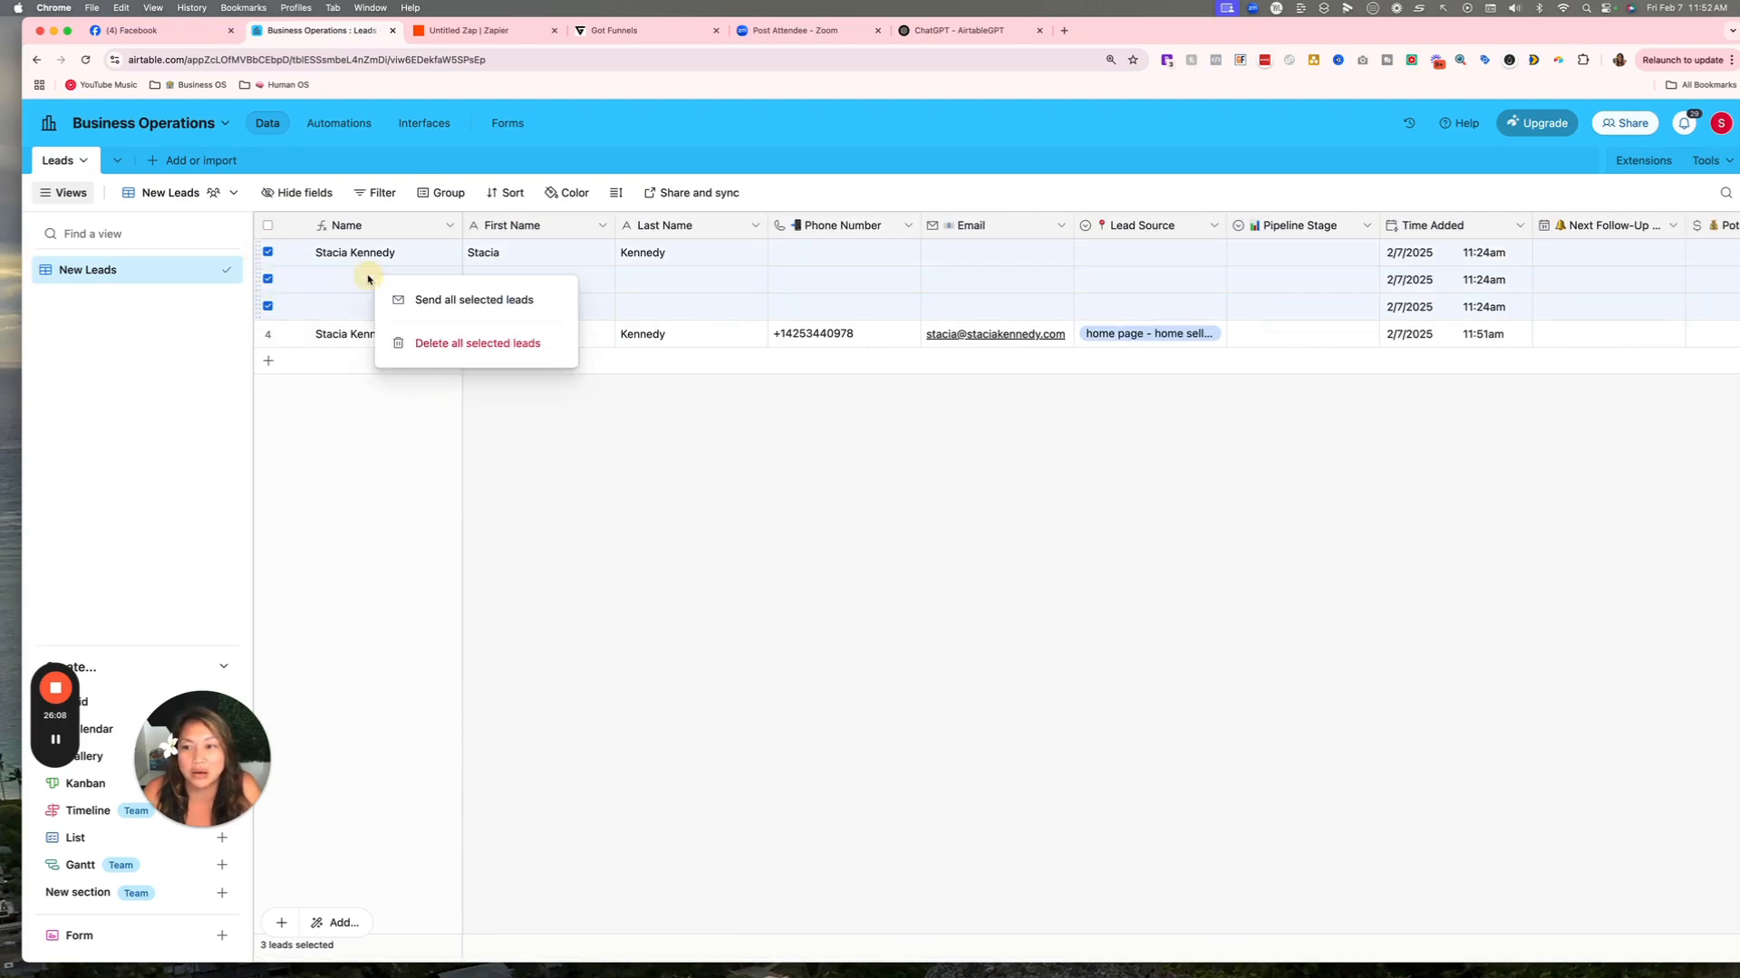
right_click(368, 279)
left_click(426, 345)
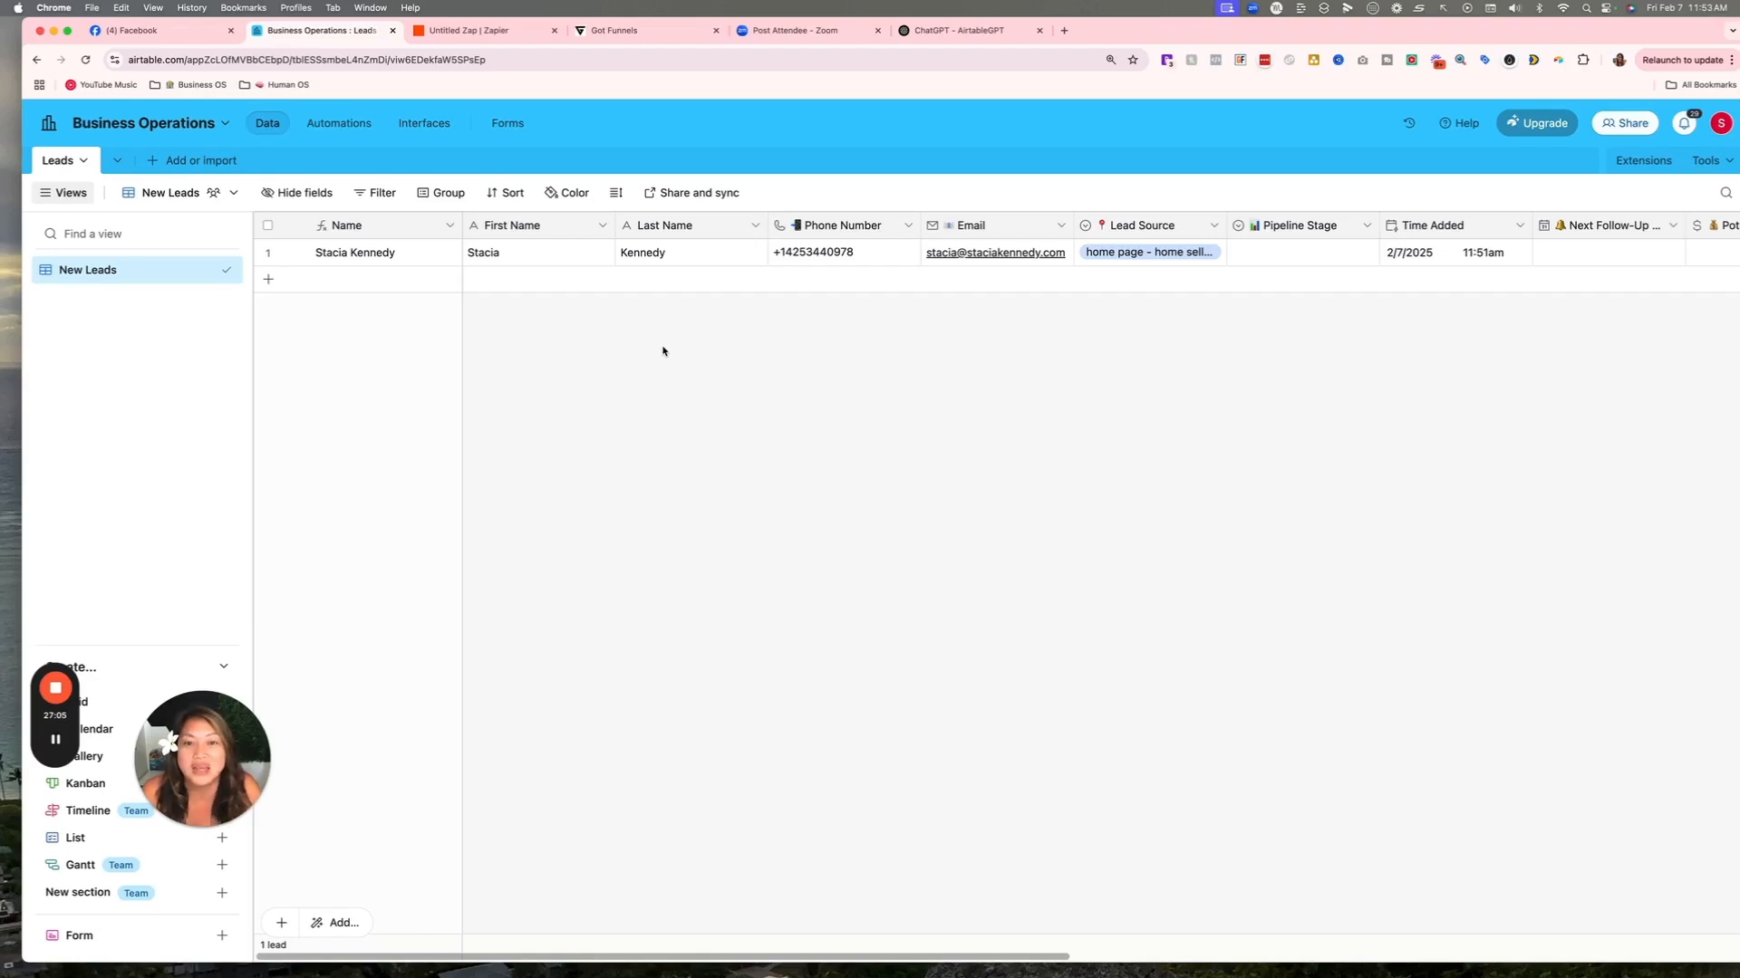
left_click(211, 813)
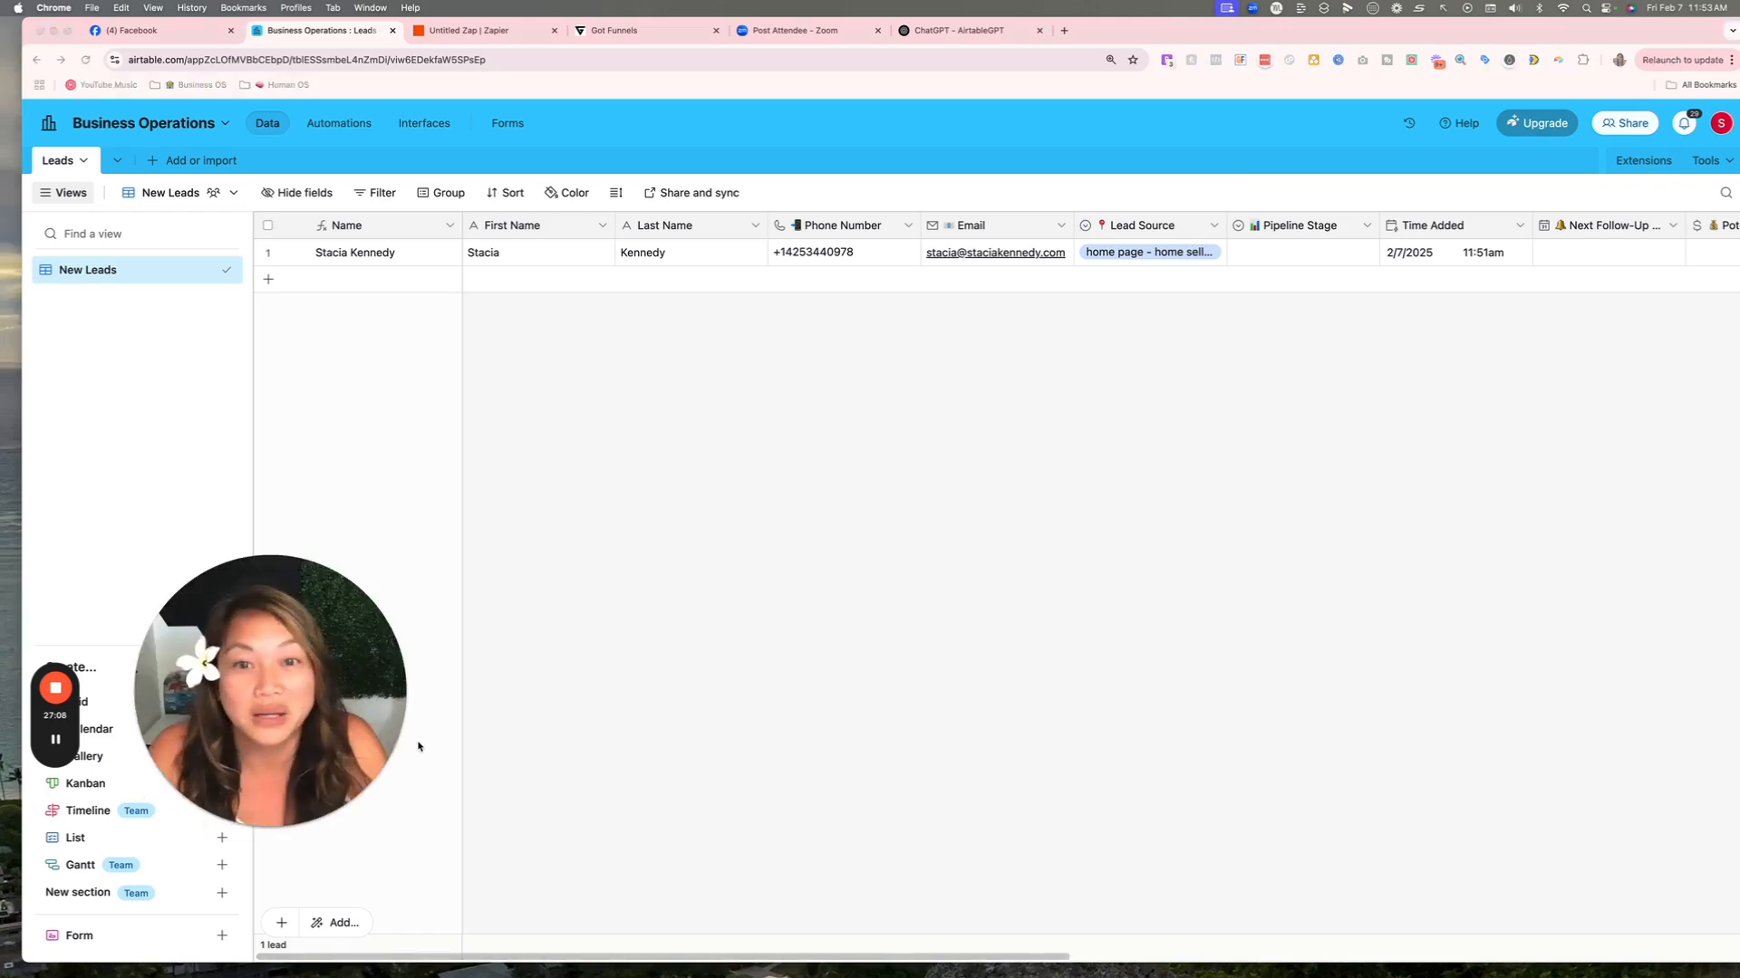